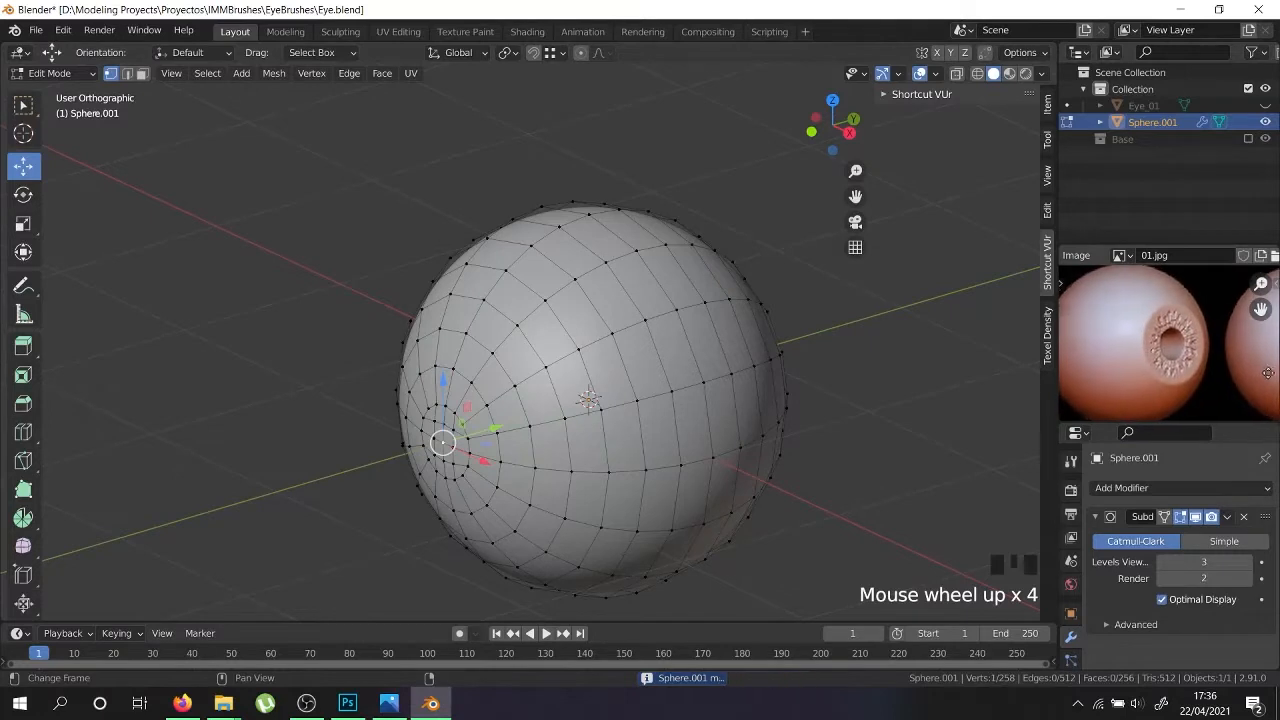
Select the face ring around the sphere's front pole together with all the faces inside it
scroll(1150, 362, "down", 1)
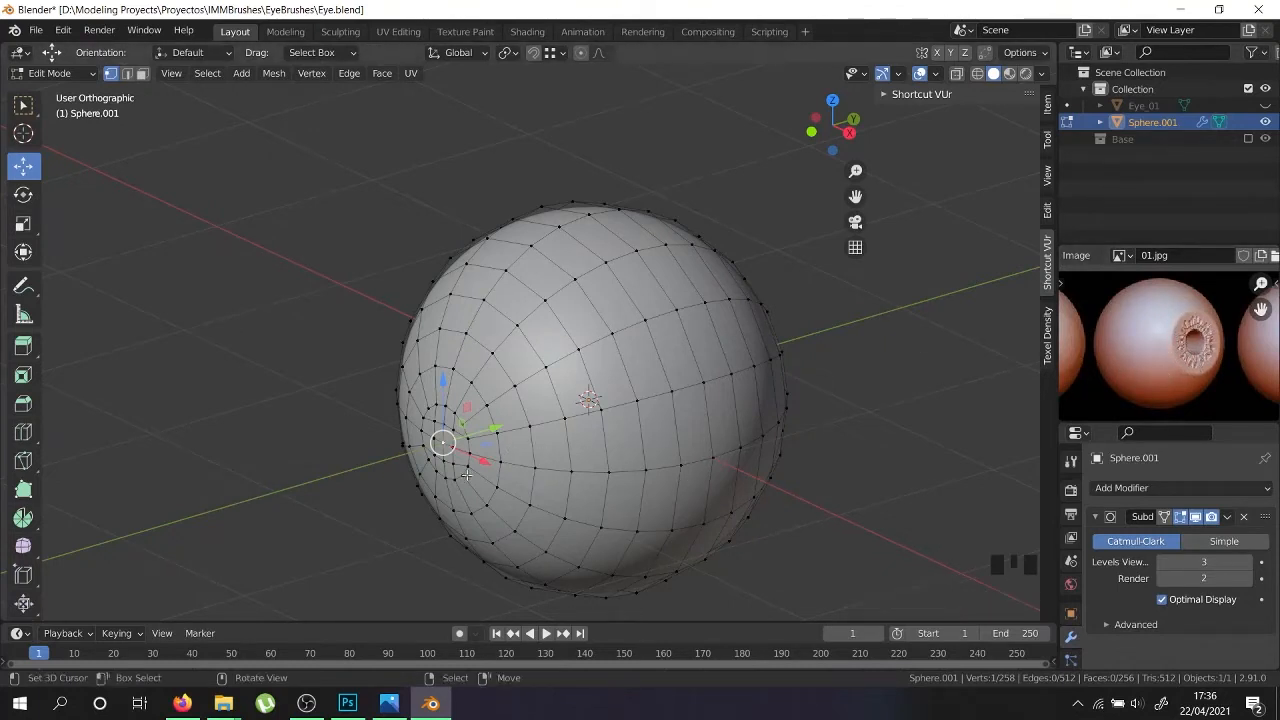
key("KP_1")
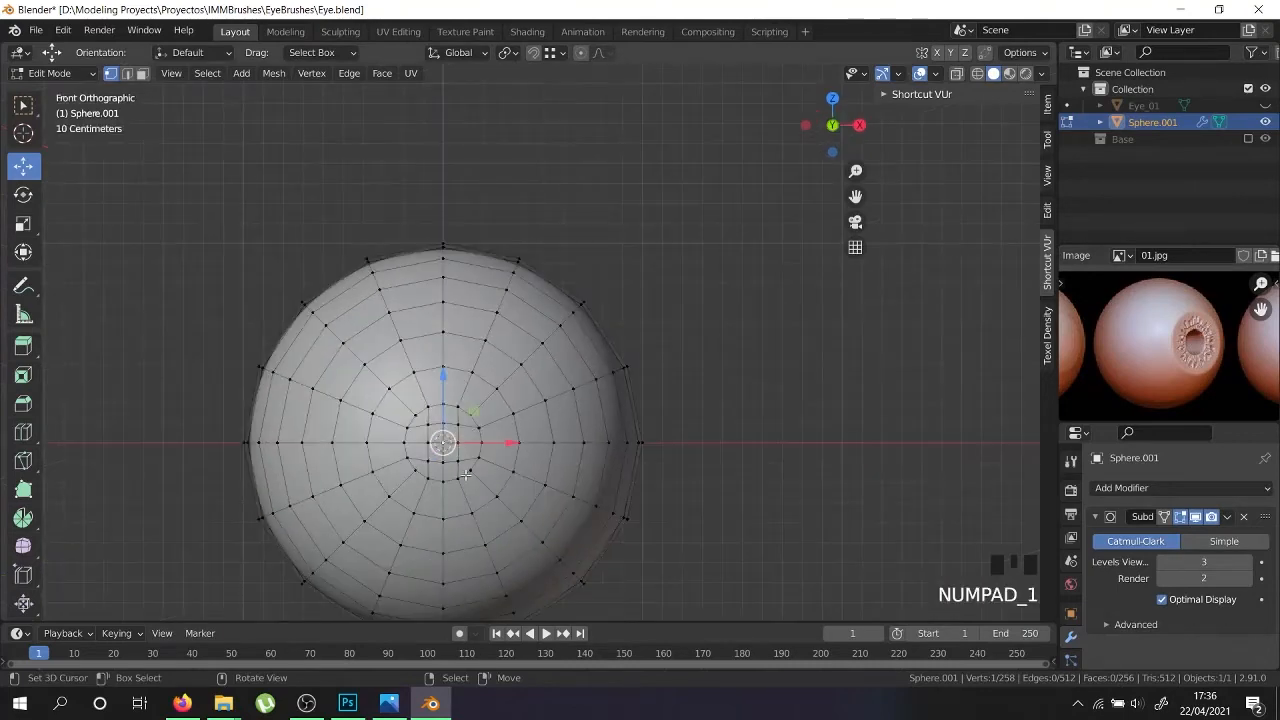
scroll(465, 476, "up", 3)
right_click(453, 481)
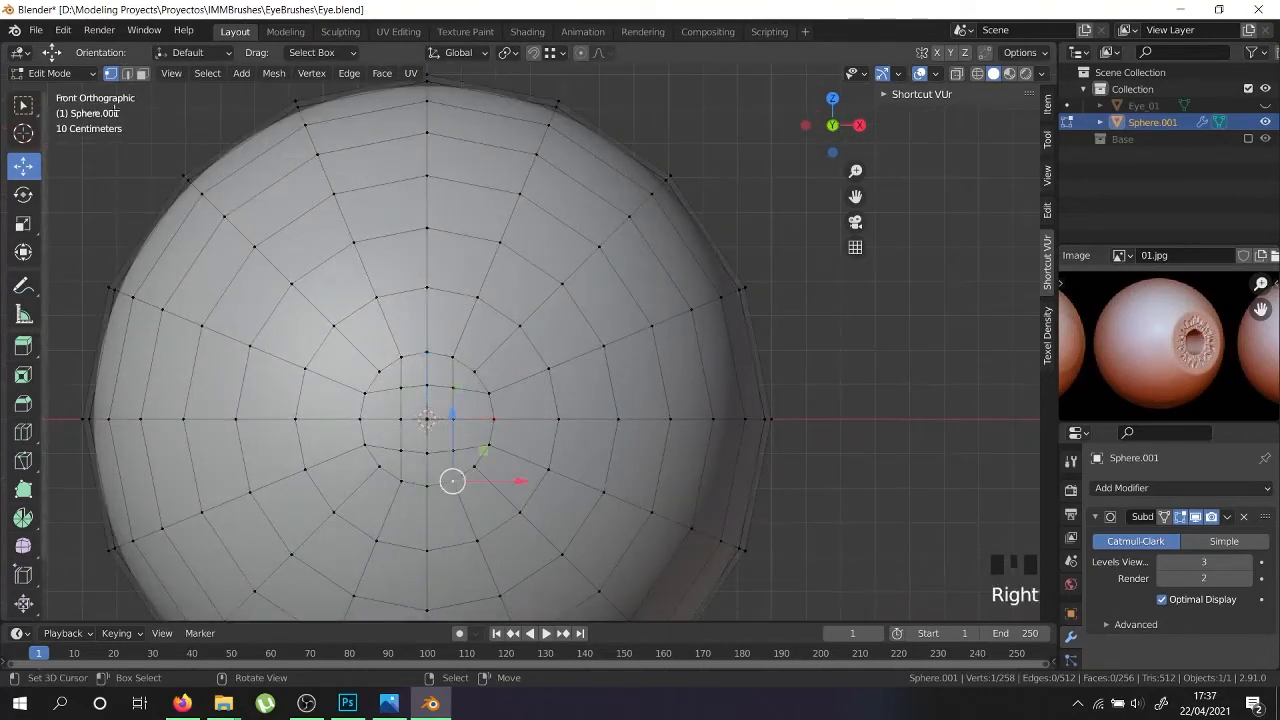
right_click(534, 436)
right_click(532, 433, "alt+shift")
right_click(532, 433, "alt+shift")
middle_click_drag(608, 422, 523, 421)
scroll(478, 446, "up", 3)
scroll(523, 421, "down", 5)
key("c")
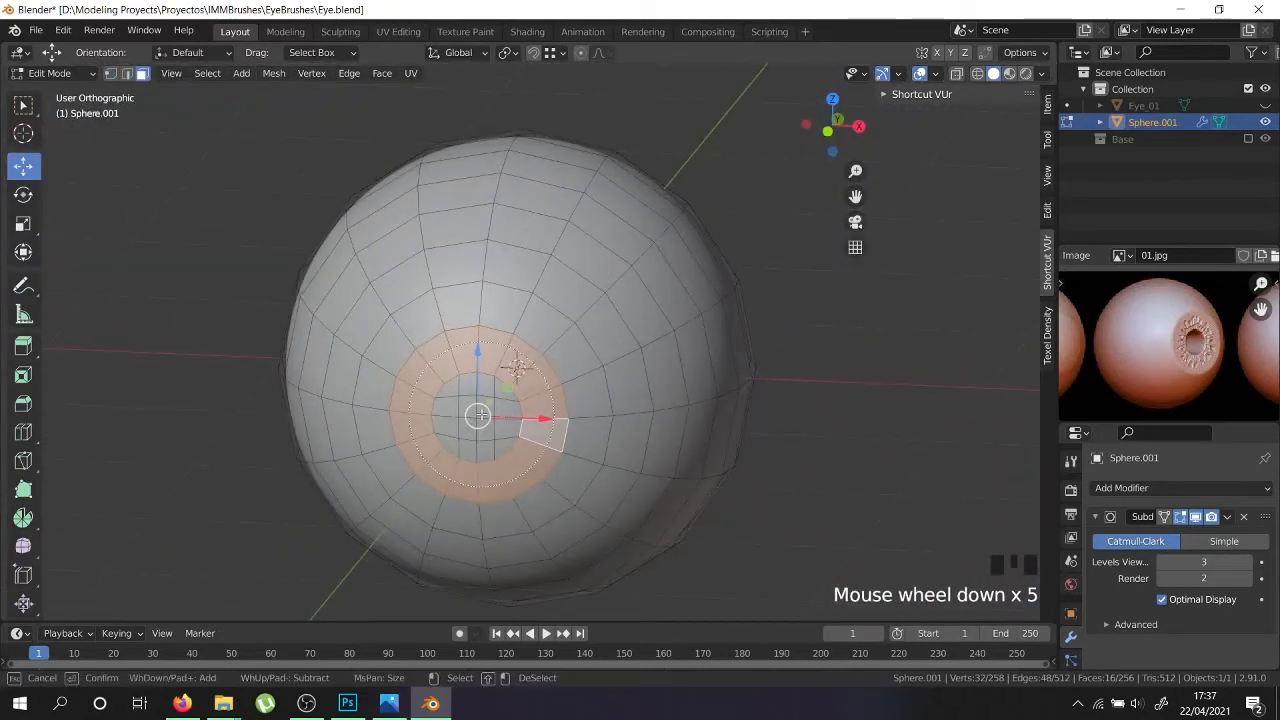
right_click(469, 421)
scroll(469, 421, "down", 1)
middle_click_drag(469, 421, 437, 386)
Flatten the selected front faces by scaling them to 0 along Y, and move them inward about 0.0097 m along Y
key("KP_3")
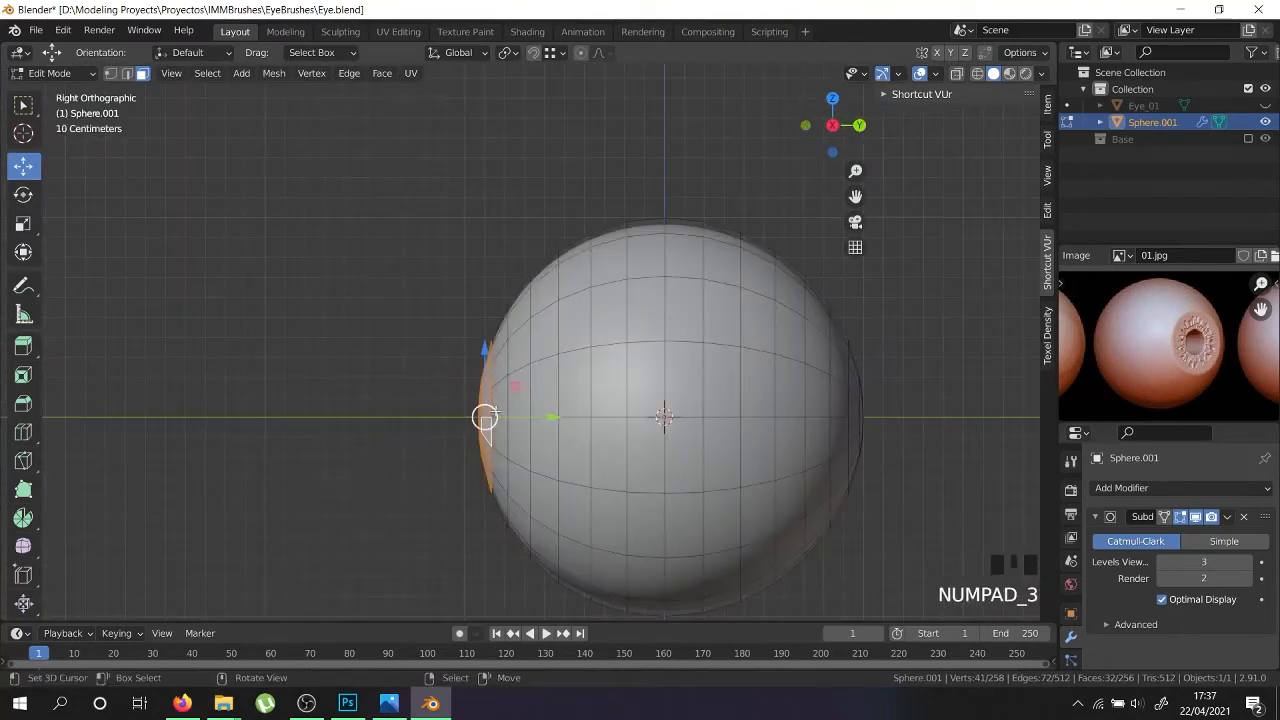
key("s")
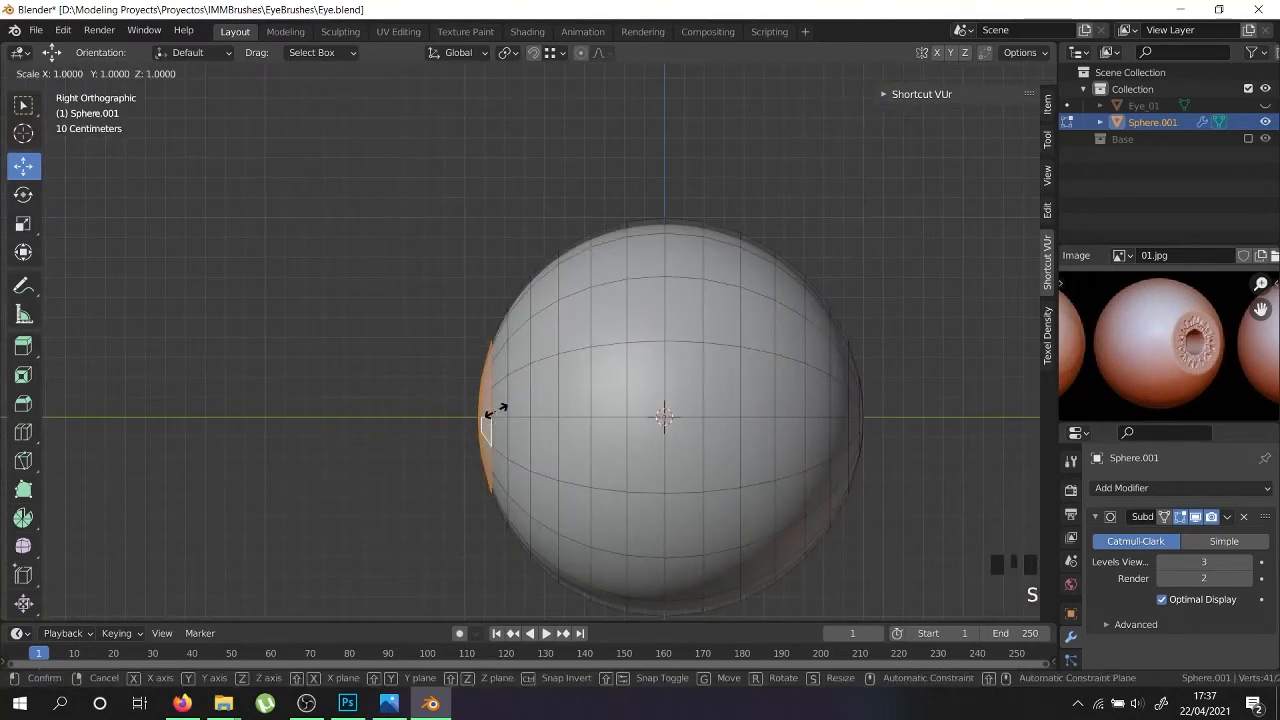
type("y0")
key("Return")
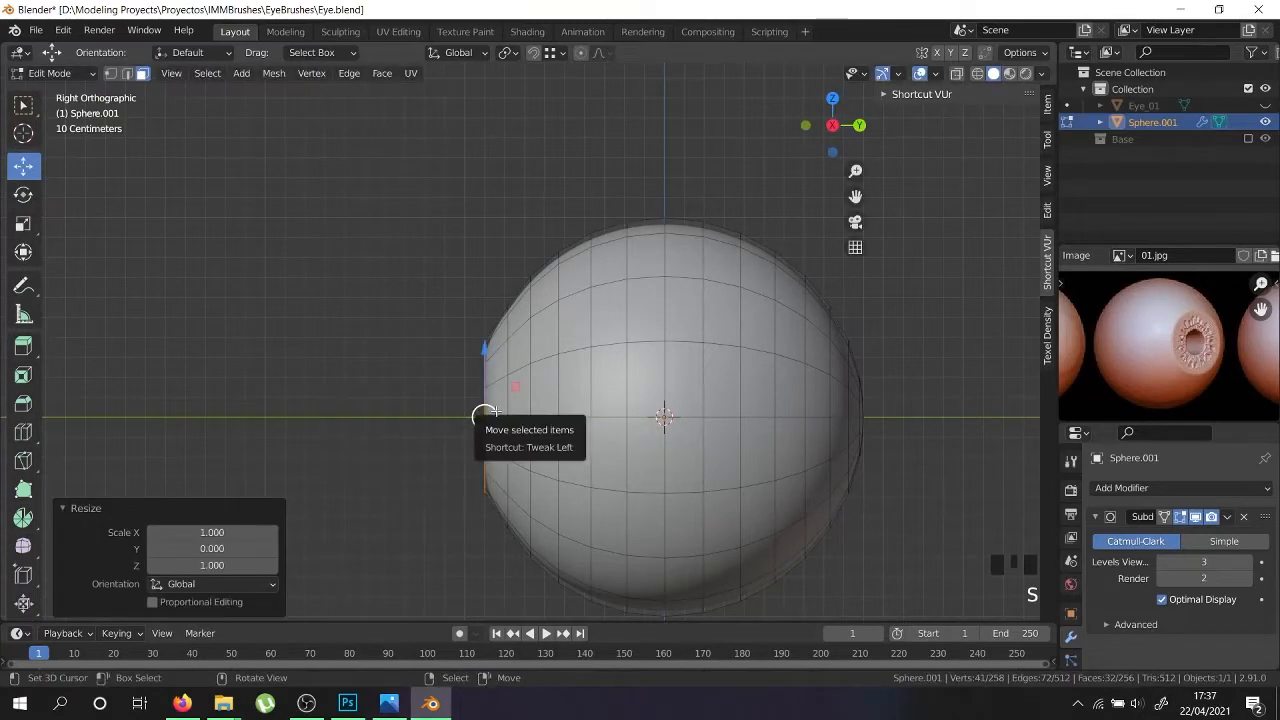
scroll(480, 416, "up", 3)
left_click_drag(477, 420, 552, 422)
scroll(552, 422, "down", 3)
Turn off the Subdivision modifier's edit-mode and viewport display, and check the eye shapes in the reference image
left_click(1181, 517)
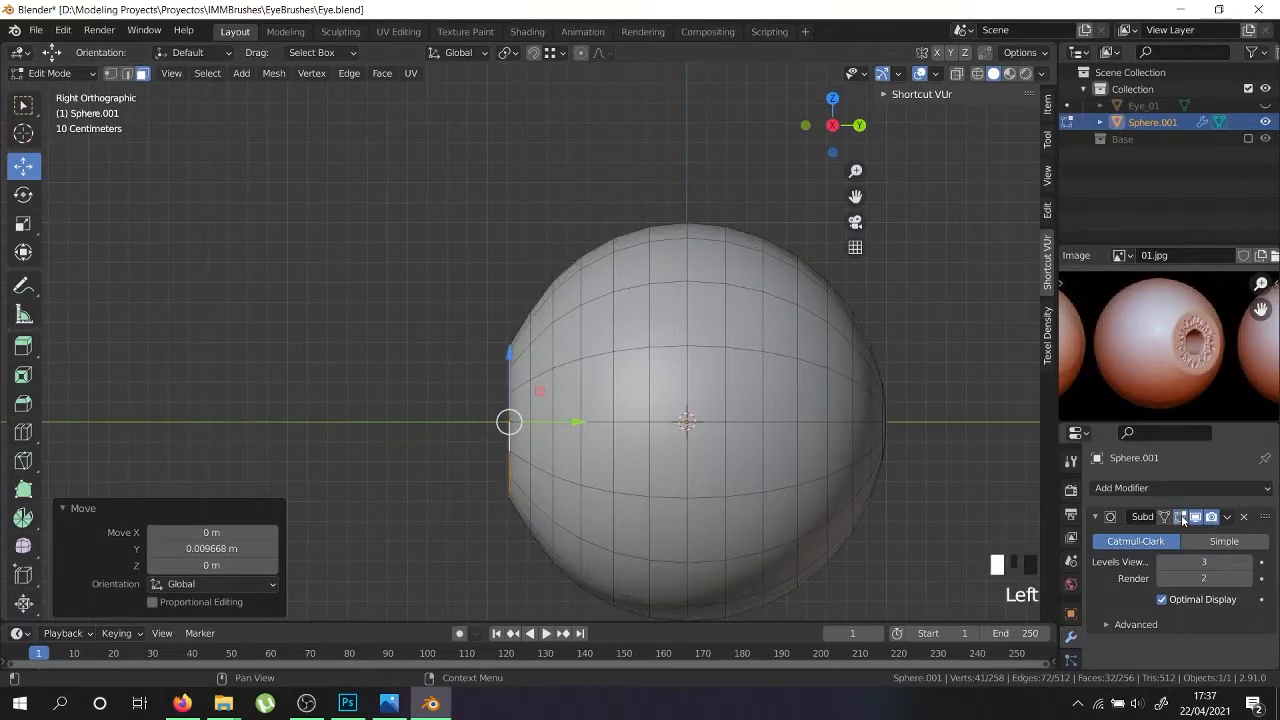
key("Tab")
middle_click_drag(684, 462, 636, 452)
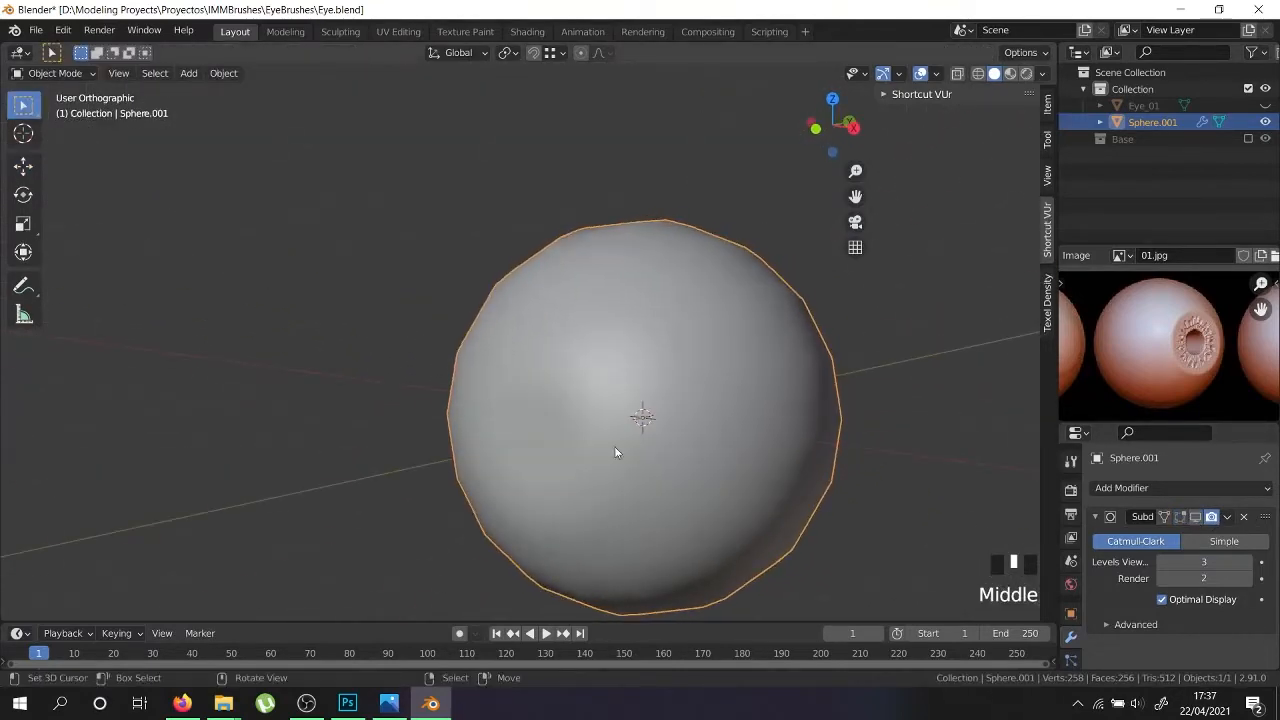
scroll(1114, 314, "down", 4)
scroll(1172, 355, "up", 3)
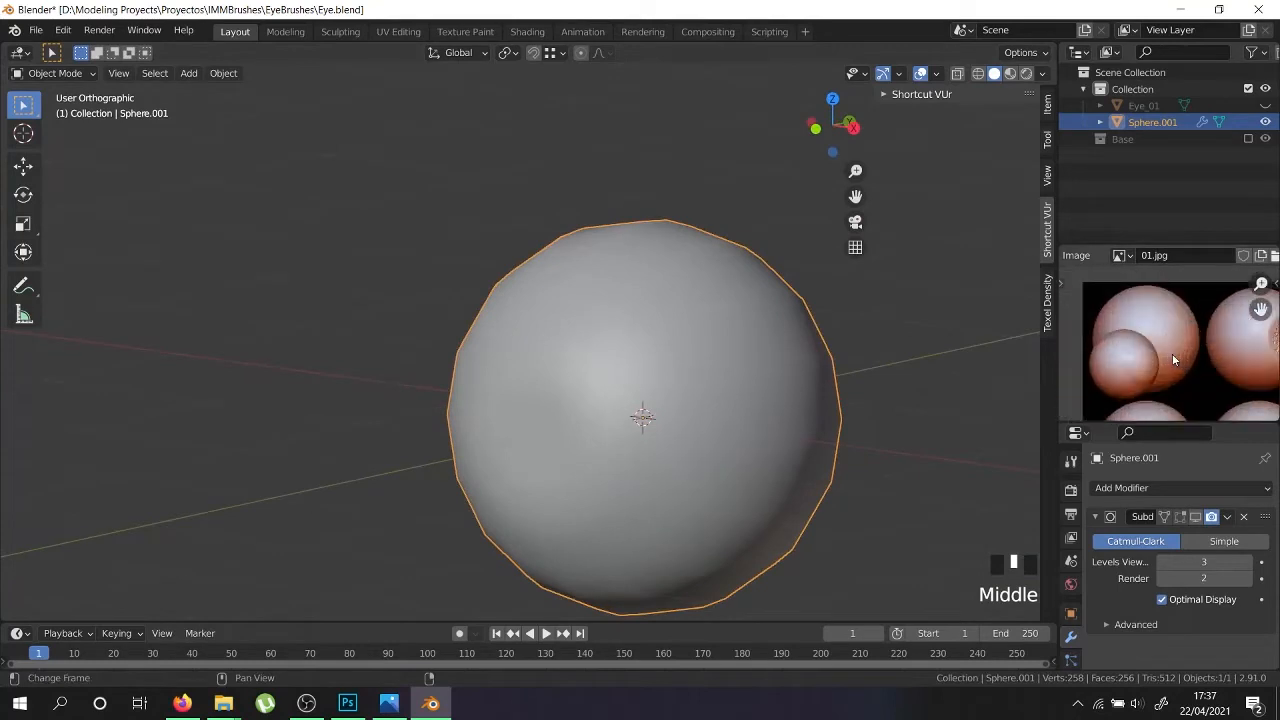
middle_click_drag(1244, 365, 1168, 375)
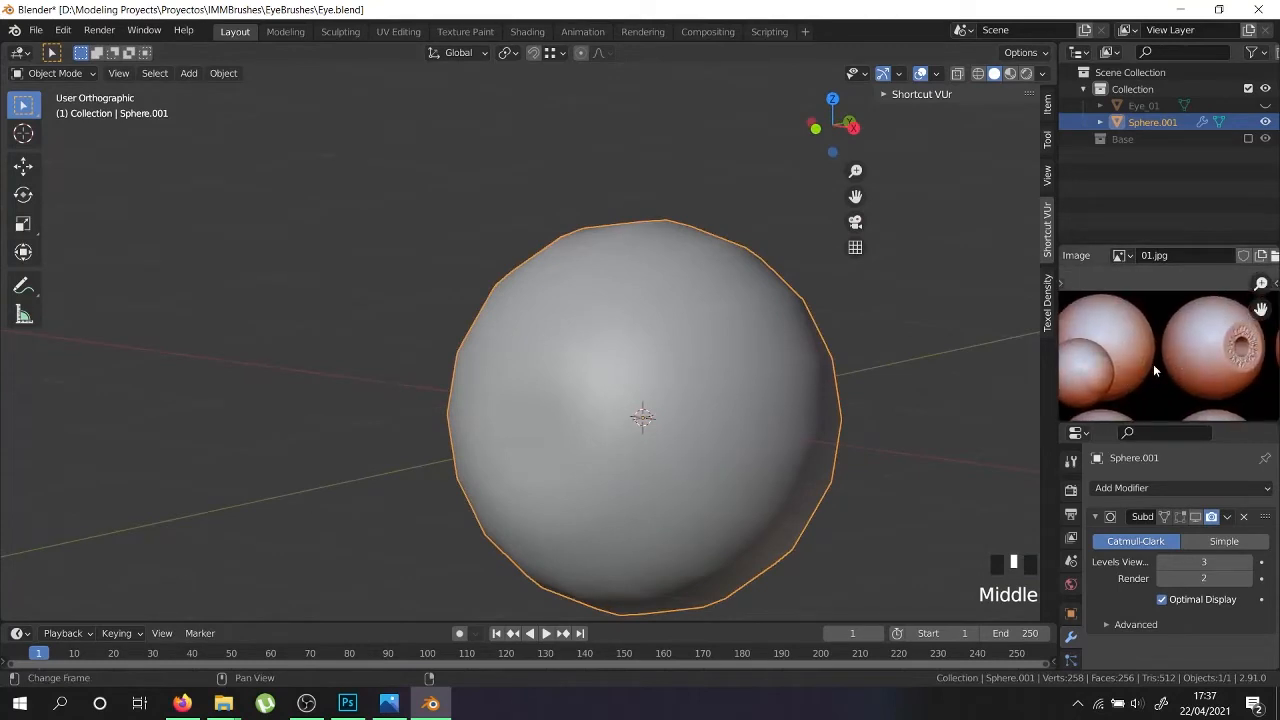
Select only the 16 faces of the small central disc on the sphere's flattened front
middle_click_drag(673, 439, 566, 322)
key("Tab")
scroll(491, 416, "up", 3)
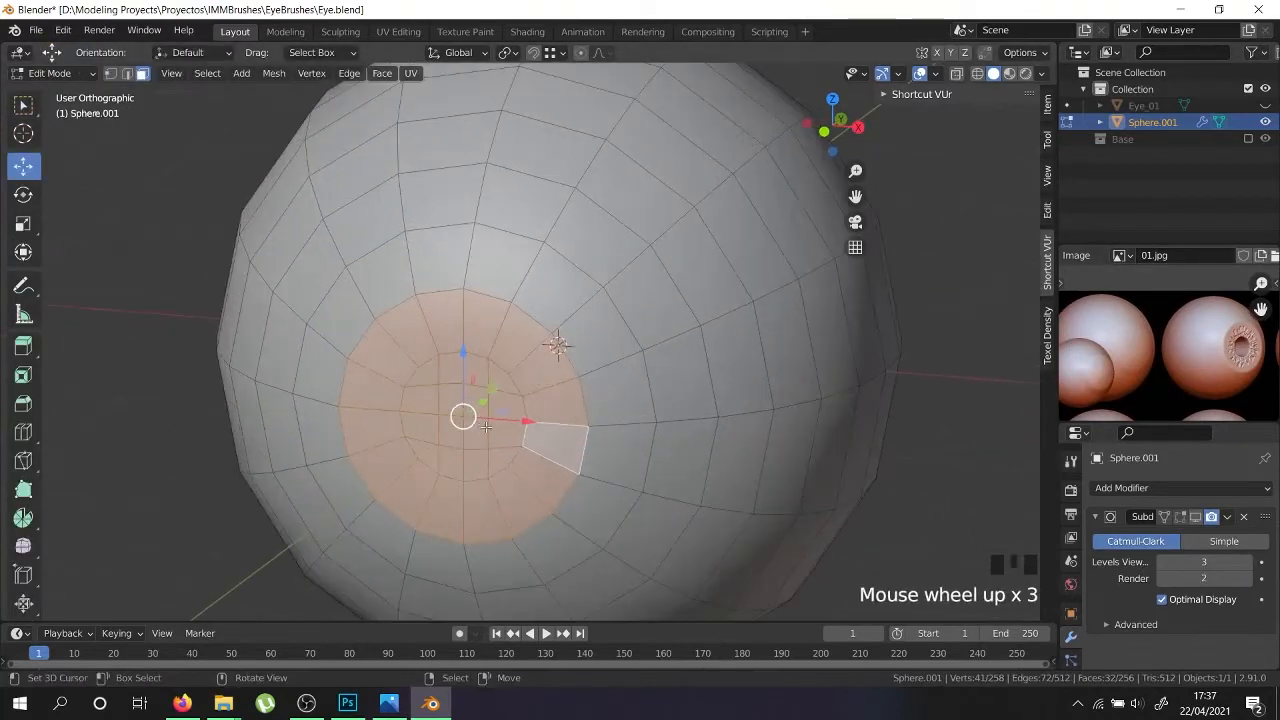
right_click(493, 435)
right_click(483, 447, "alt+shift")
right_click(500, 450)
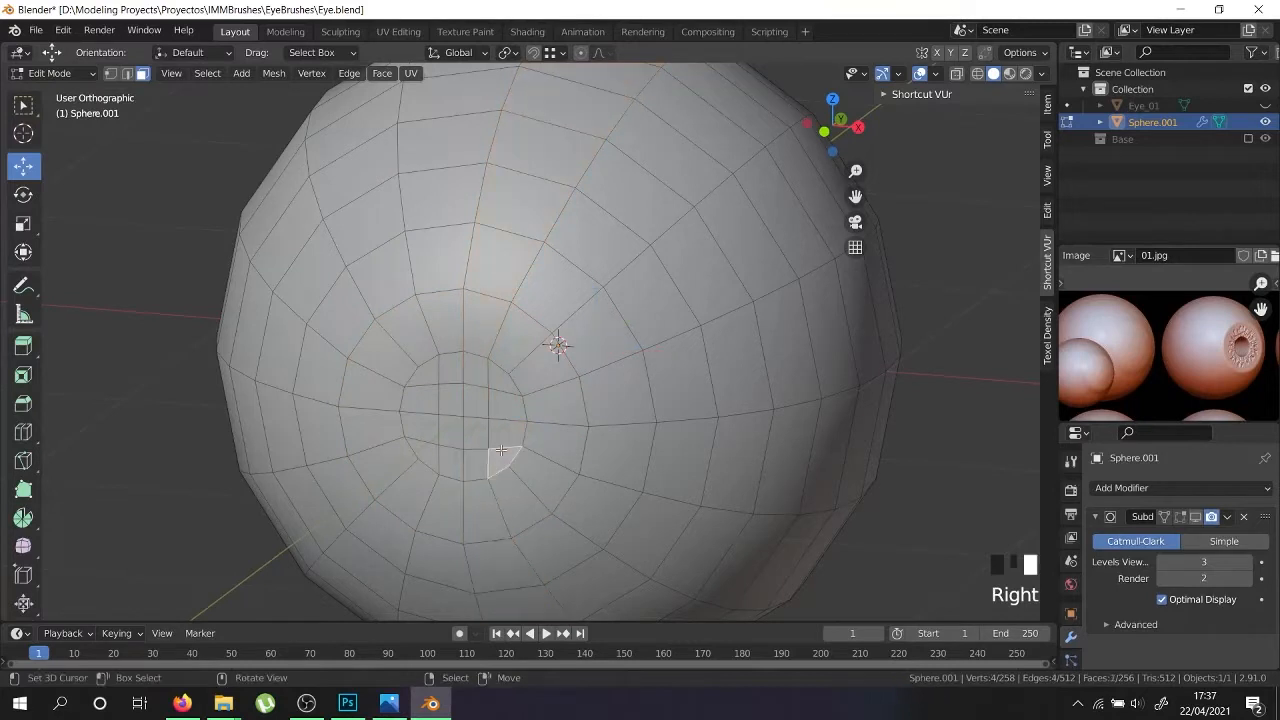
key("c")
left_click_drag(456, 420, 427, 440)
right_click(450, 425)
key("c")
mouse_move(382, 503)
middle_mouse_down()
mouse_move(350, 515)
mouse_move(316, 437)
middle_mouse_up()
right_click(316, 437)
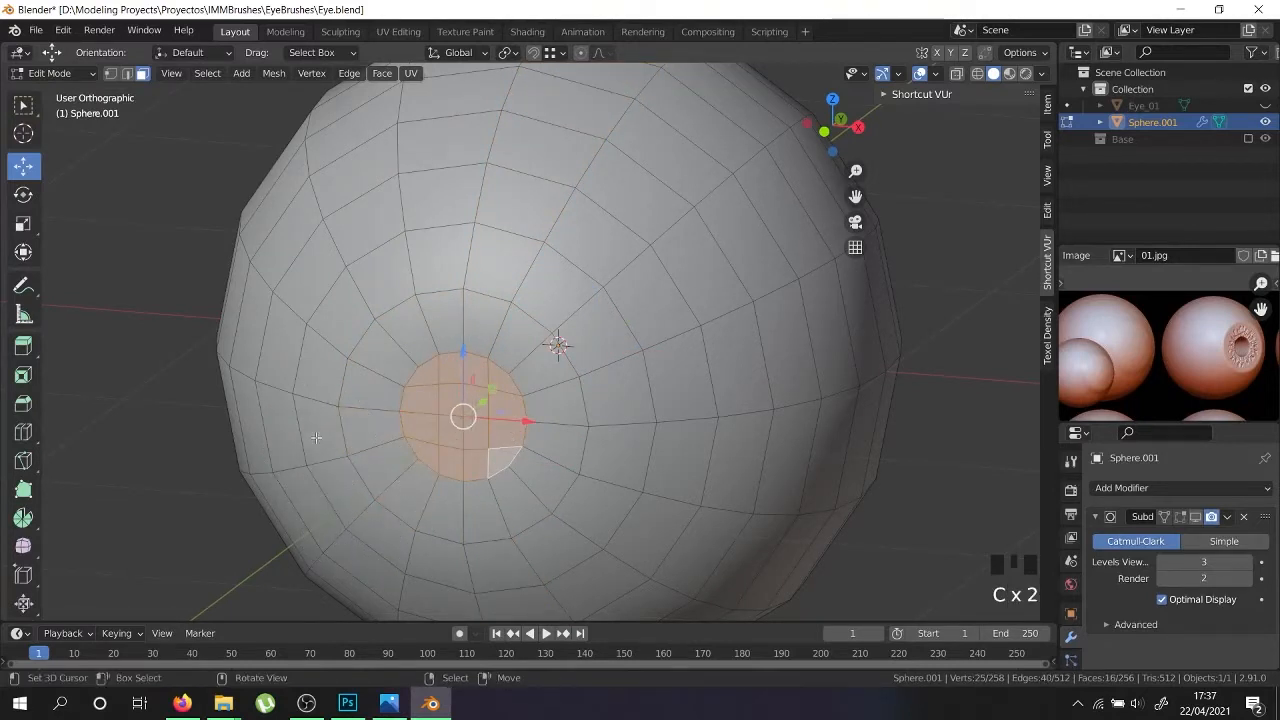
Scale the central disc faces down uniformly to 0.8
key("KP_1")
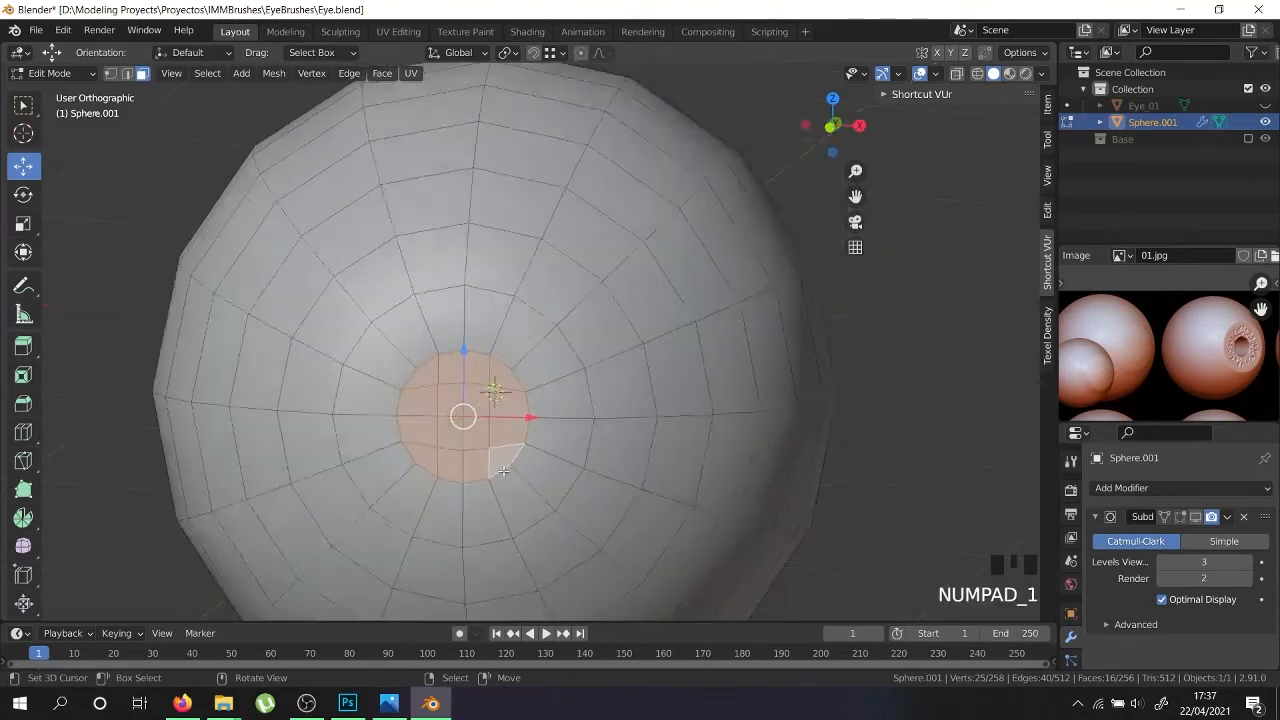
key("s")
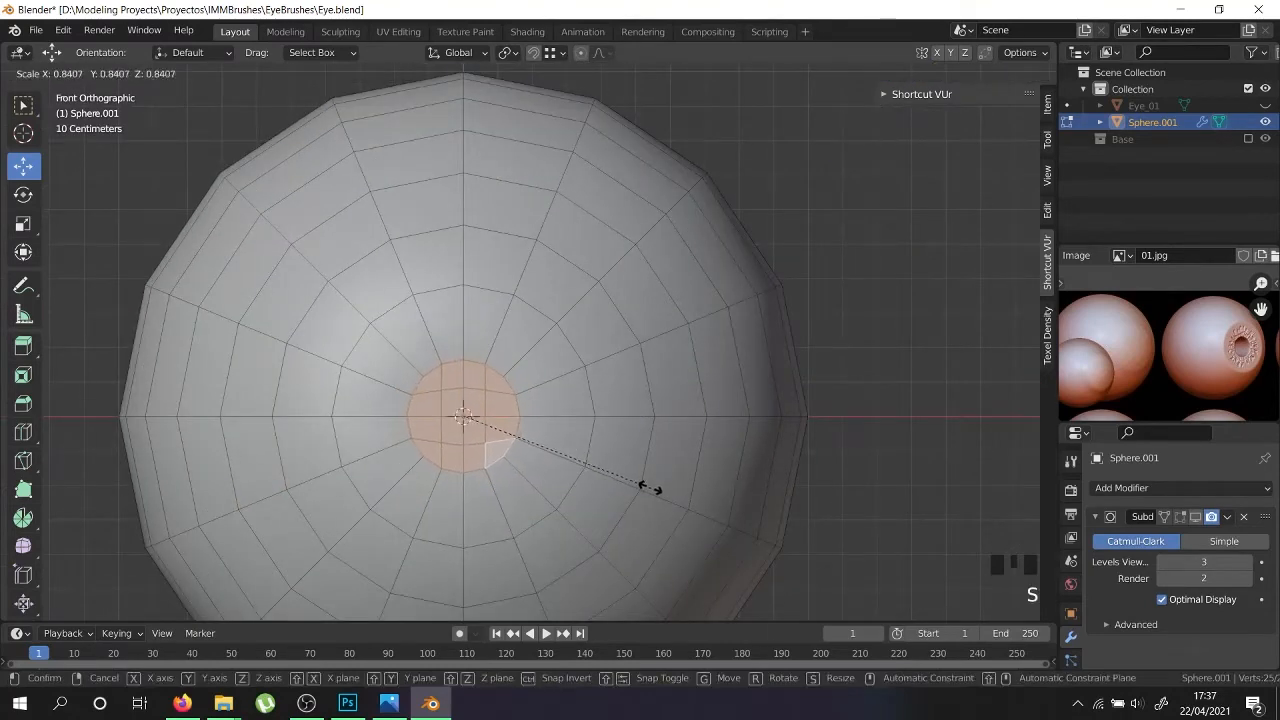
left_click(641, 484)
Extrude the central disc faces and move them inward along Y to form the pupil cavity
key("KP_3")
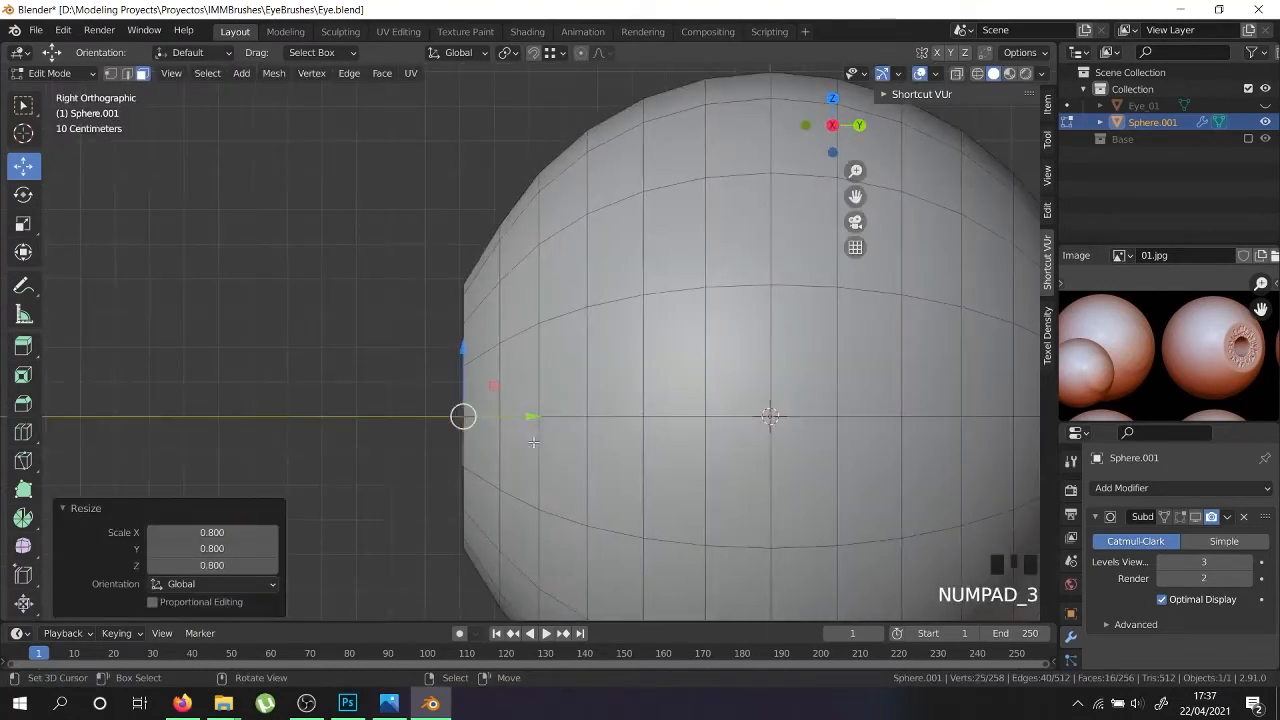
key("e")
right_click(534, 442)
left_click_drag(529, 417, 579, 416)
middle_click_drag(522, 405, 514, 449)
Turn on the Subdivision modifier's viewport display and inspect the smoothed pupil cavity
key("Tab")
scroll(622, 447, "down", 3)
scroll(512, 442, "up", 4)
scroll(565, 412, "down", 4)
middle_click_drag(565, 412, 801, 332)
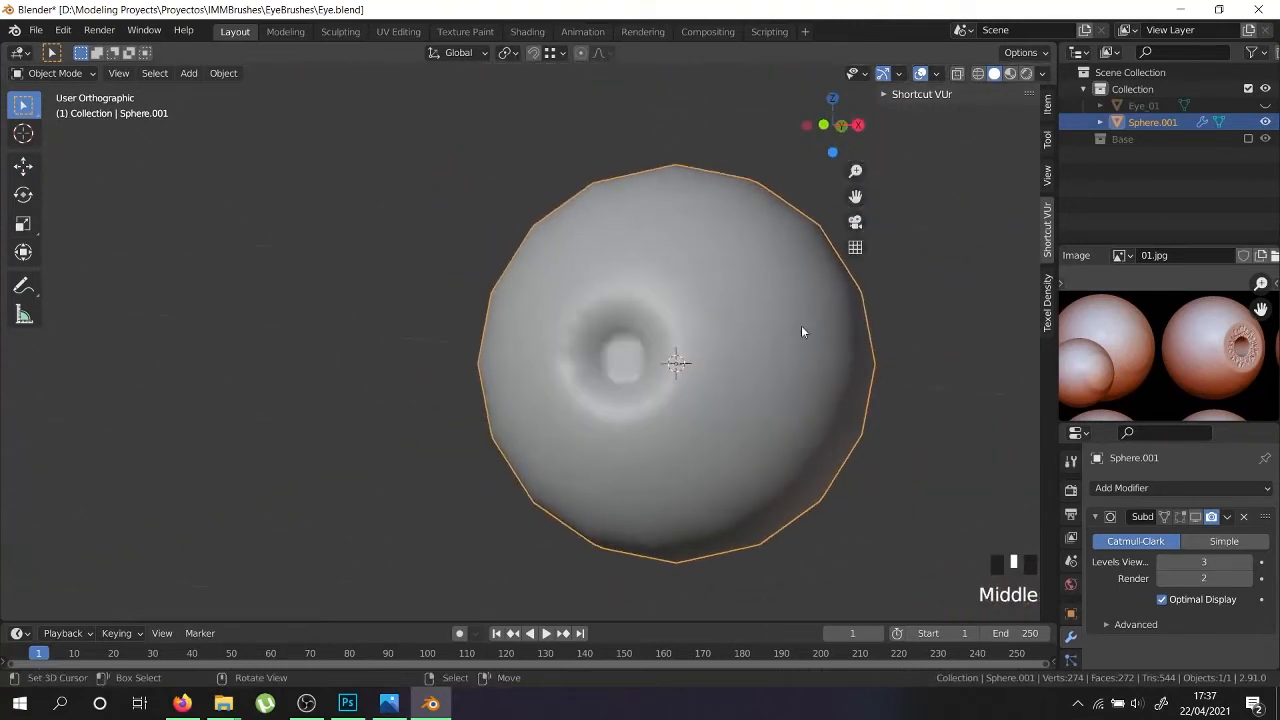
left_click(1196, 517)
left_click(1196, 517)
left_click(1196, 517)
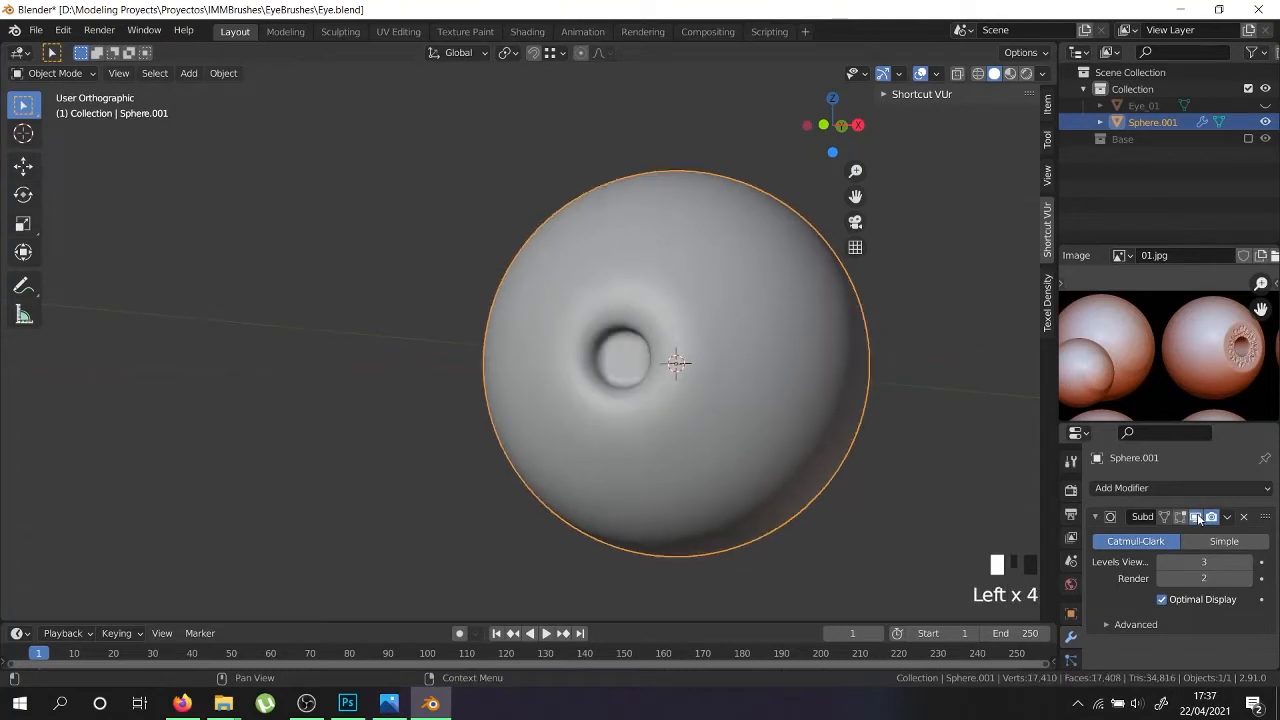
middle_click_drag(703, 398, 554, 472)
scroll(554, 472, "up", 4)
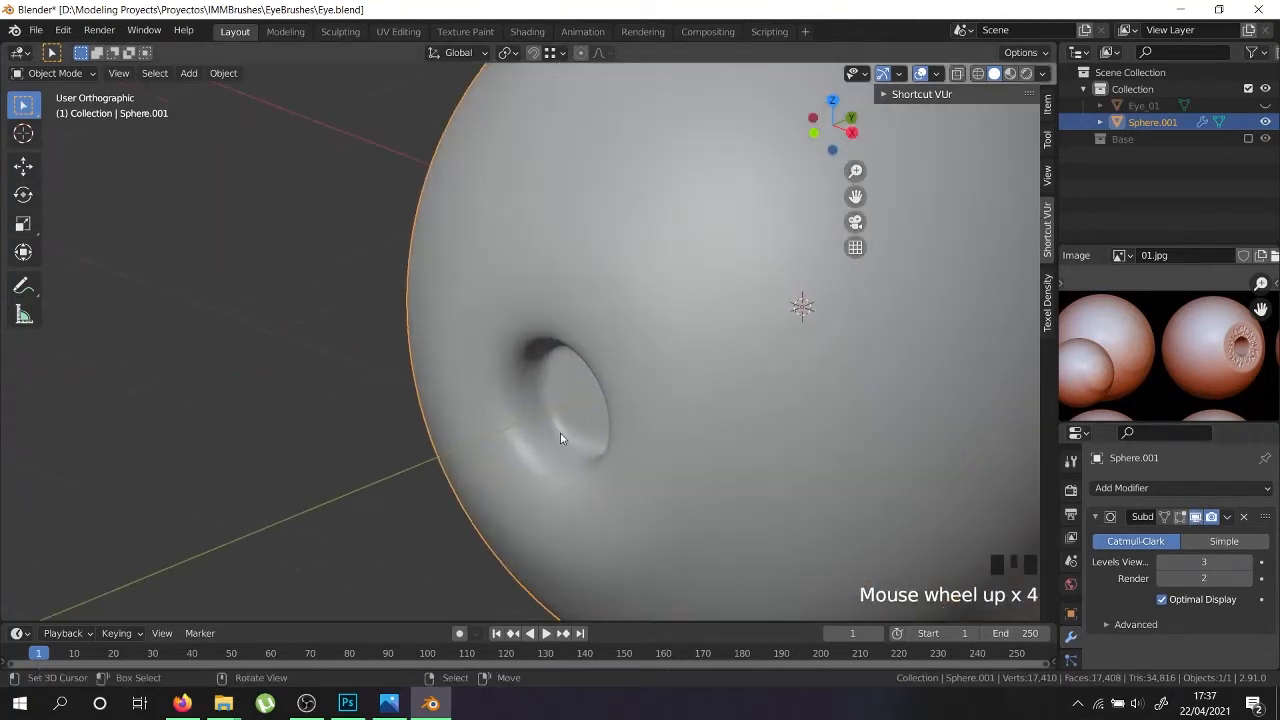
Add a loop cut around the pupil cavity's inner wall, placed toward its outer rim
key("Tab")
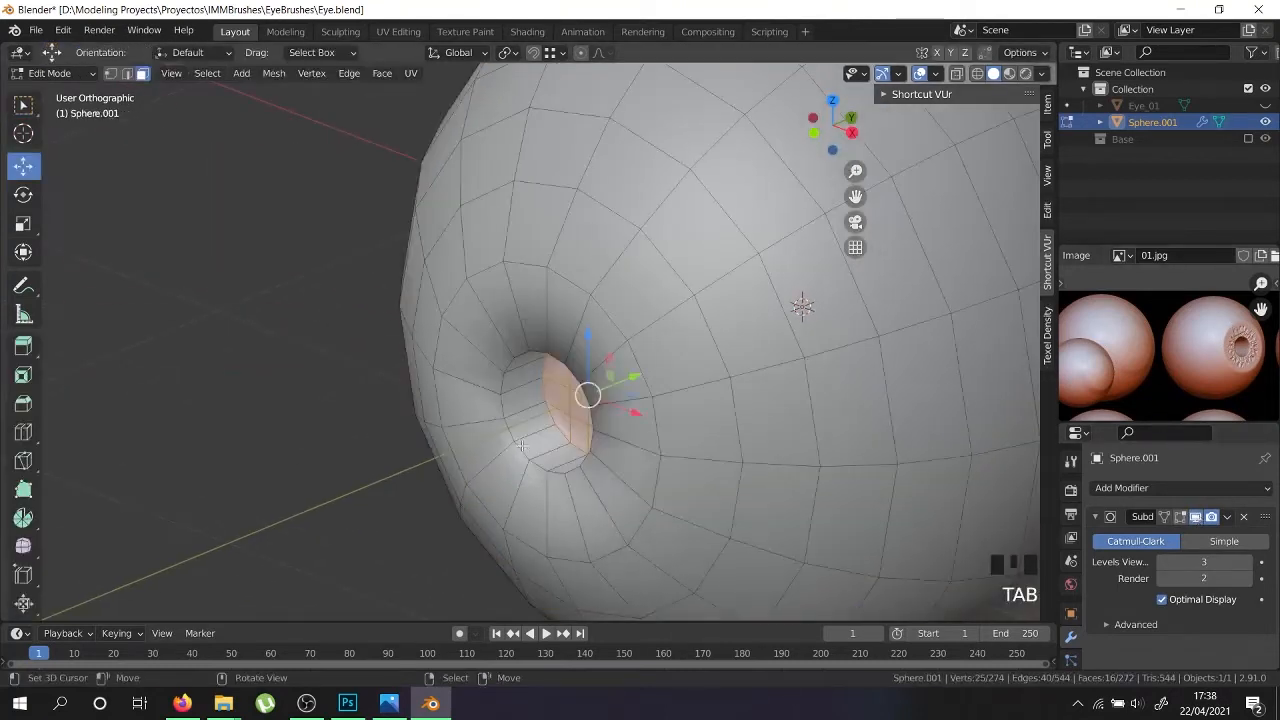
scroll(560, 420, "up", 3)
key("ctrl+r")
left_click(546, 423)
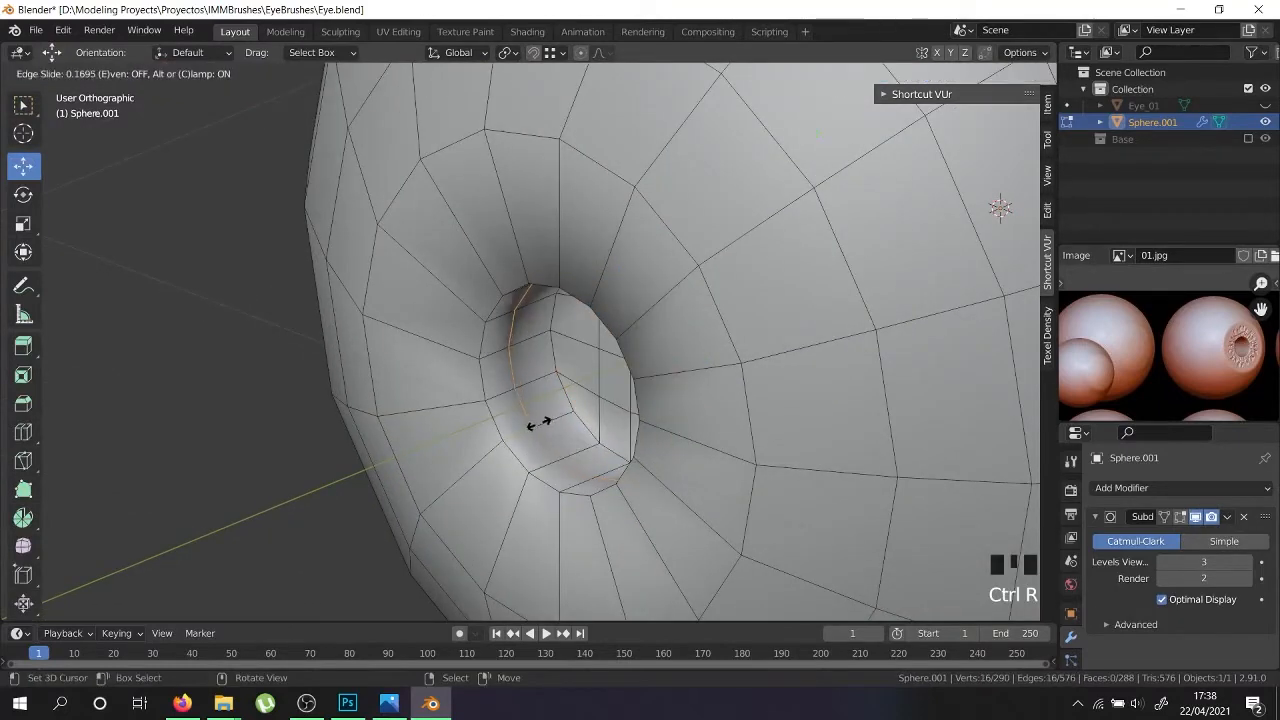
left_click(519, 432)
scroll(519, 434, "down", 2)
key("Tab")
scroll(520, 429, "down", 4)
middle_click_drag(520, 429, 448, 393)
Slide the new edge loop closer to the cavity's outer rim to sharpen it, and check the smoothed result
key("Tab")
scroll(448, 393, "up", 5)
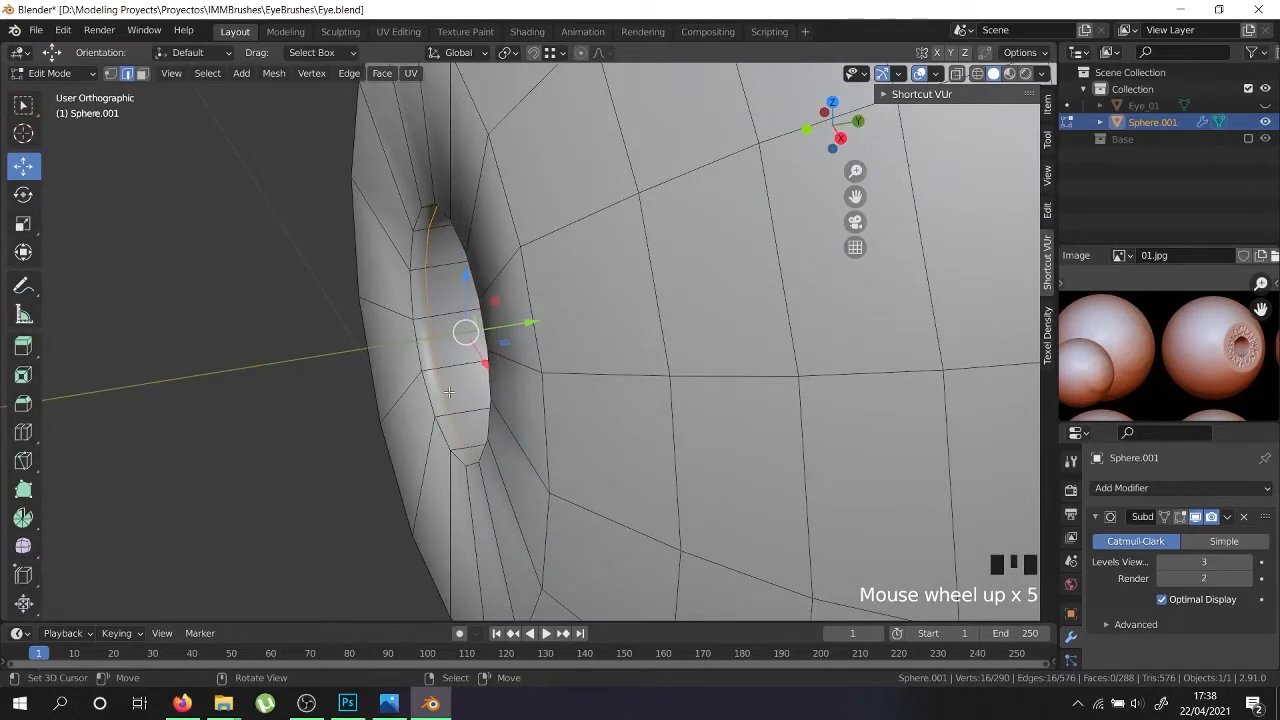
key("g")
key("g")
left_click(415, 394)
scroll(415, 394, "down", 4)
key("Tab")
middle_click_drag(415, 394, 691, 426)
scroll(602, 367, "down", 4)
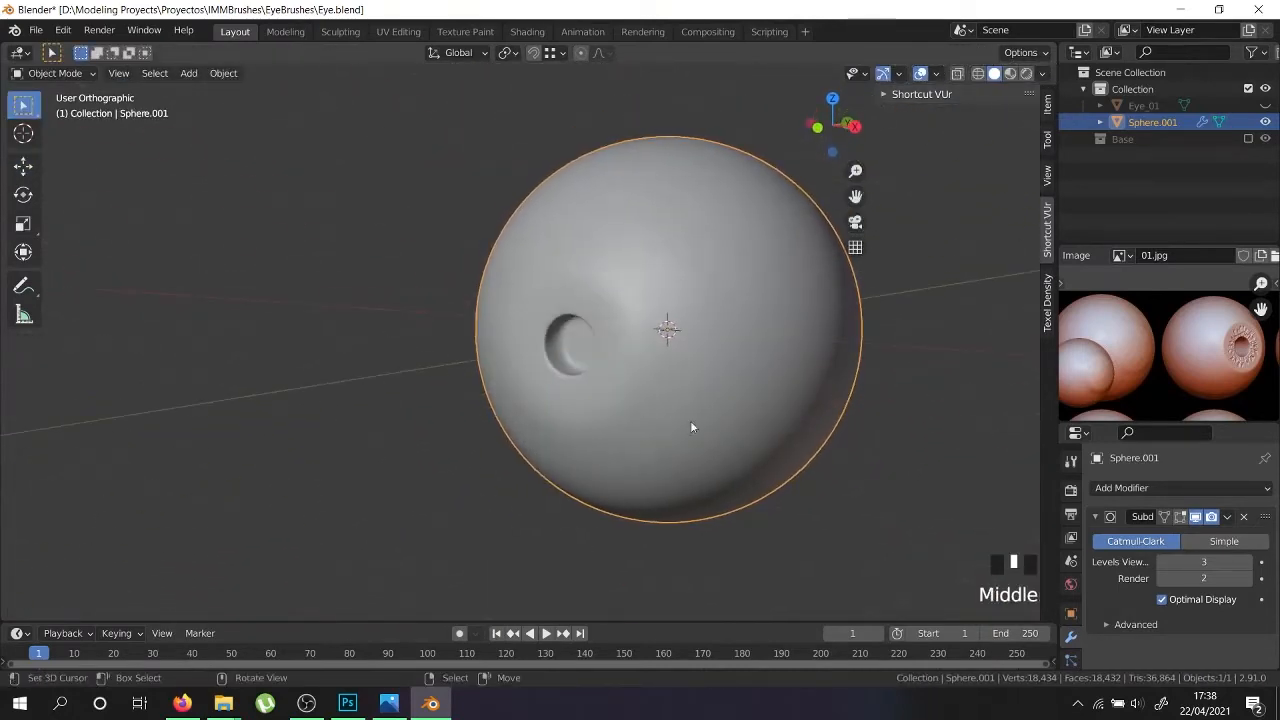
Add a second loop cut around the cavity wall, close to the cavity floor, and check the smoothed hole
key("Tab")
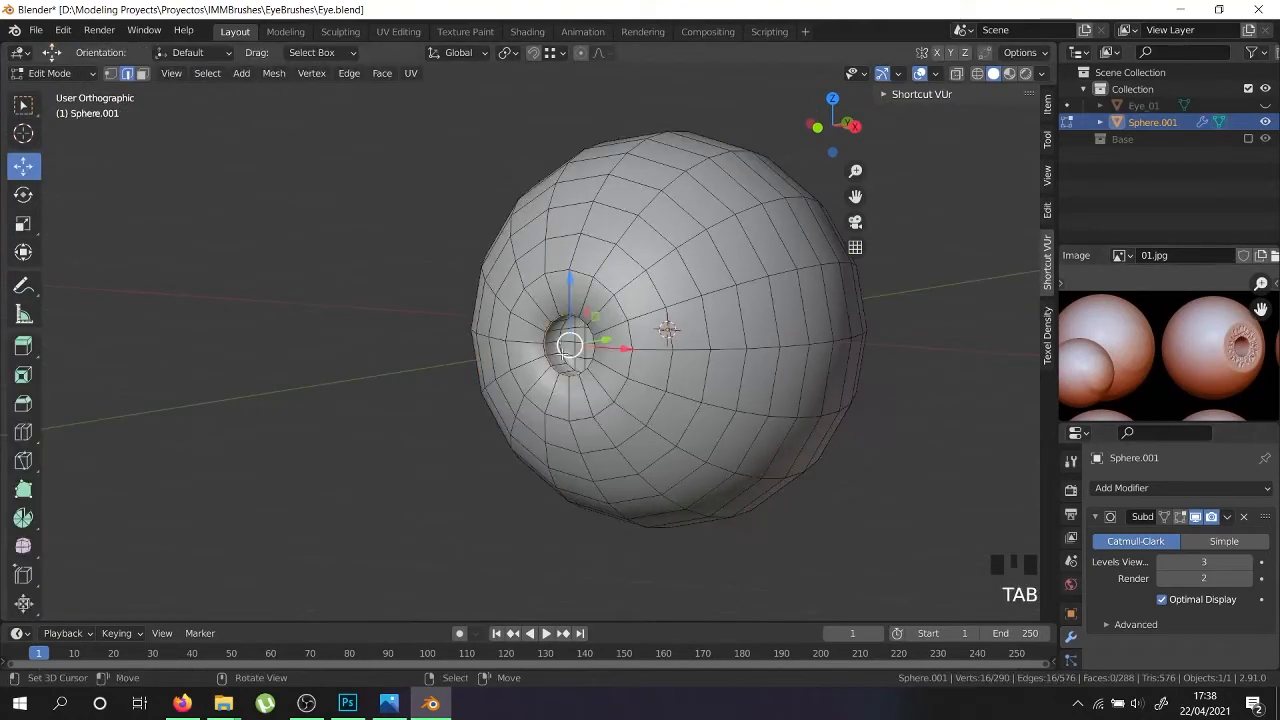
scroll(573, 425, "up", 9)
key("ctrl+r")
left_click(553, 388)
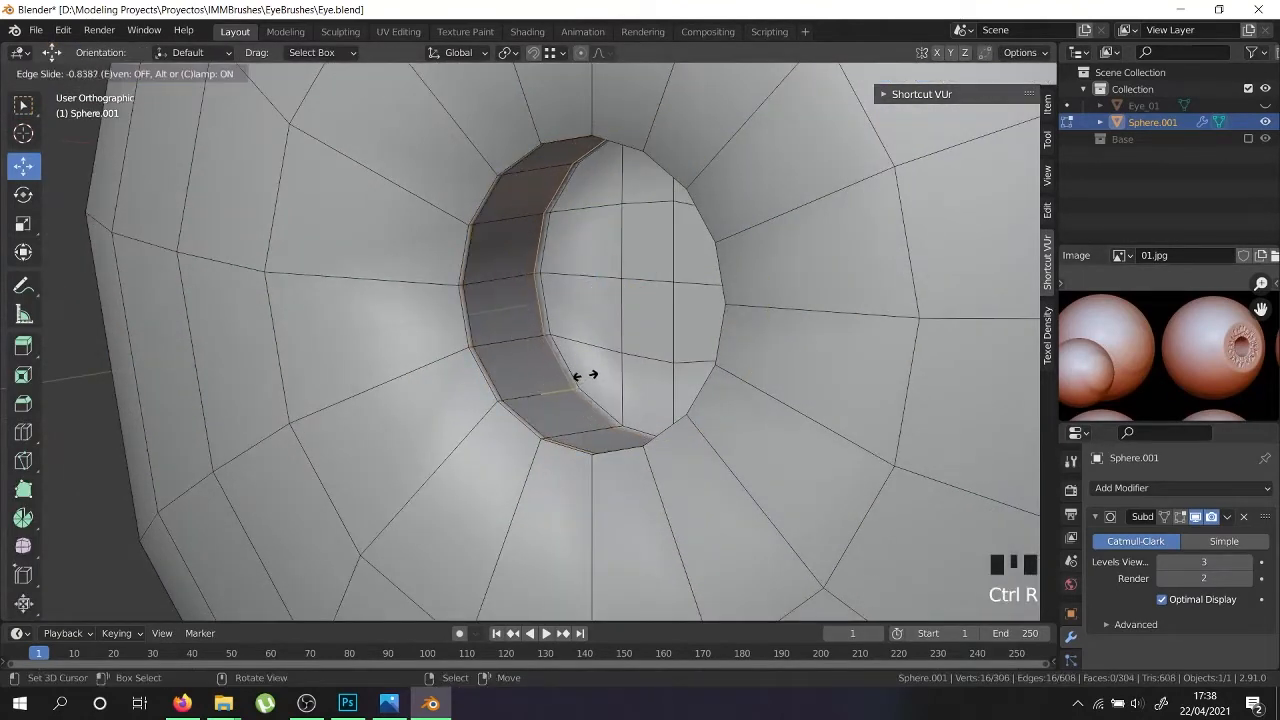
left_click(583, 376)
scroll(583, 376, "down", 3)
key("Tab")
scroll(583, 376, "down", 2)
middle_click_drag(583, 376, 597, 446)
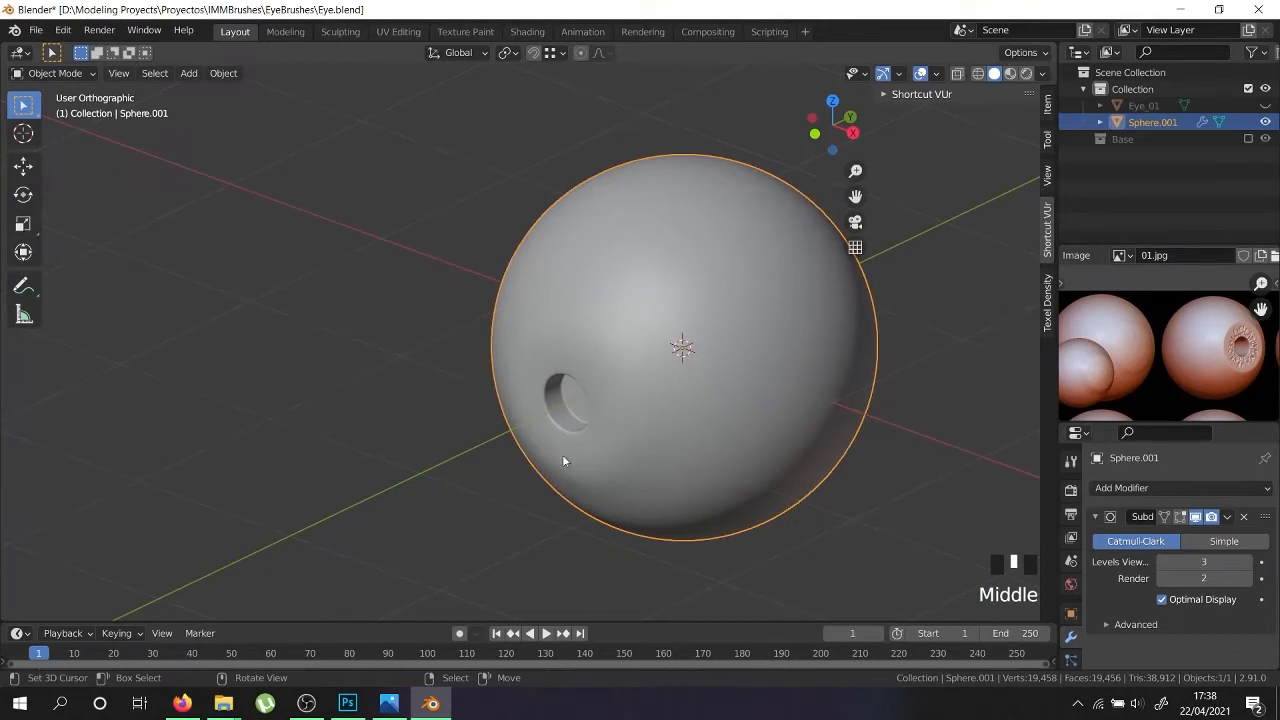
Compare the pupil hole with and without subdivision, leaving the modifier's viewport display off
key("Tab")
key("Tab")
scroll(614, 395, "up", 5)
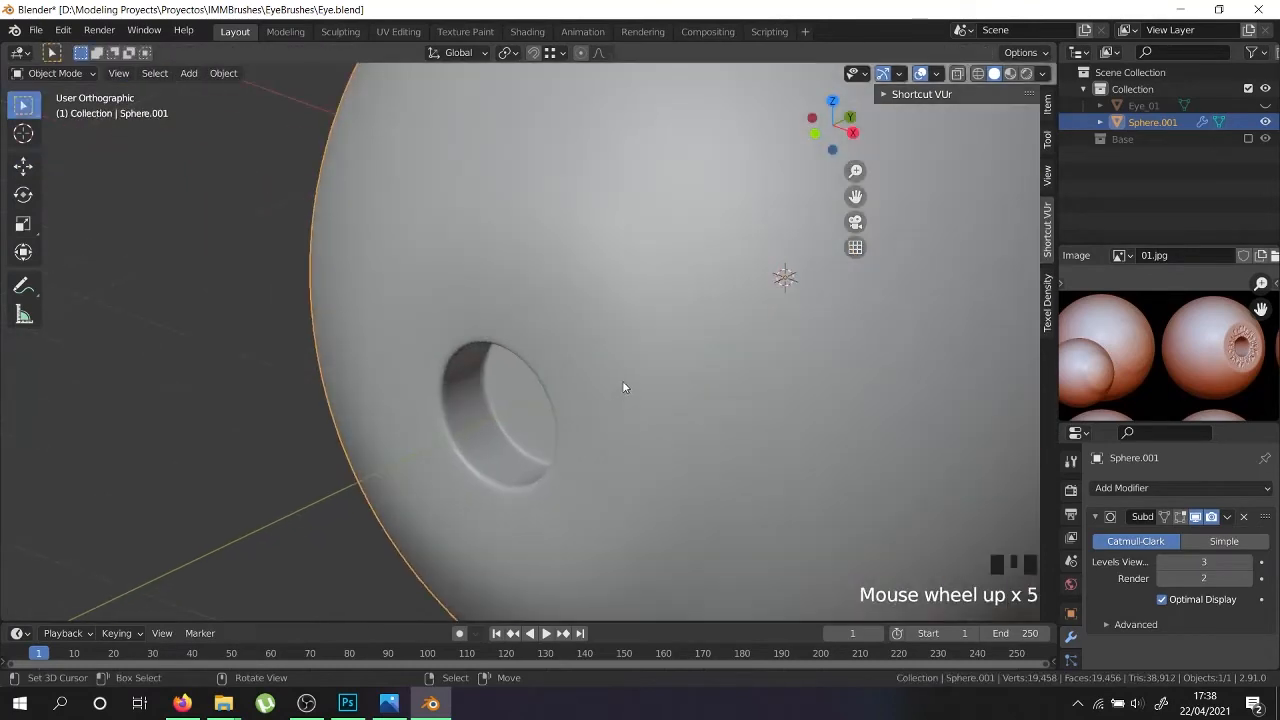
left_click(1195, 517)
left_click(1195, 517)
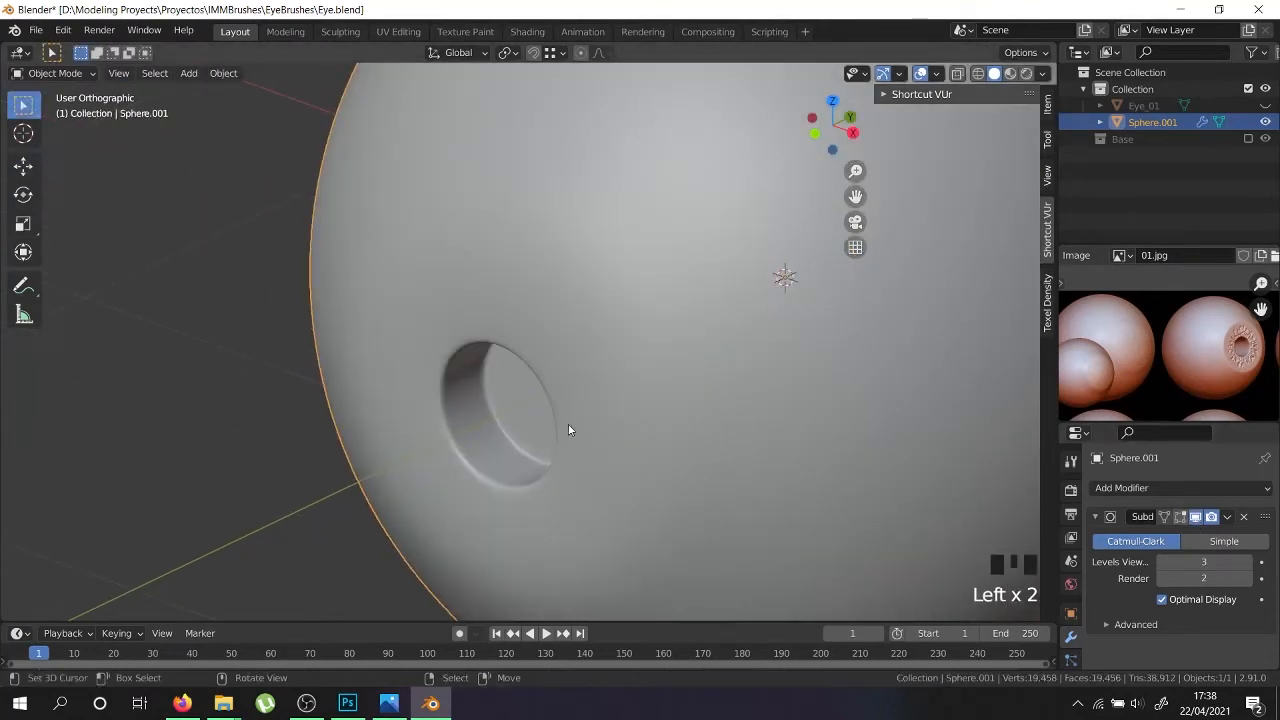
scroll(514, 450, "down", 5)
left_click(1197, 517)
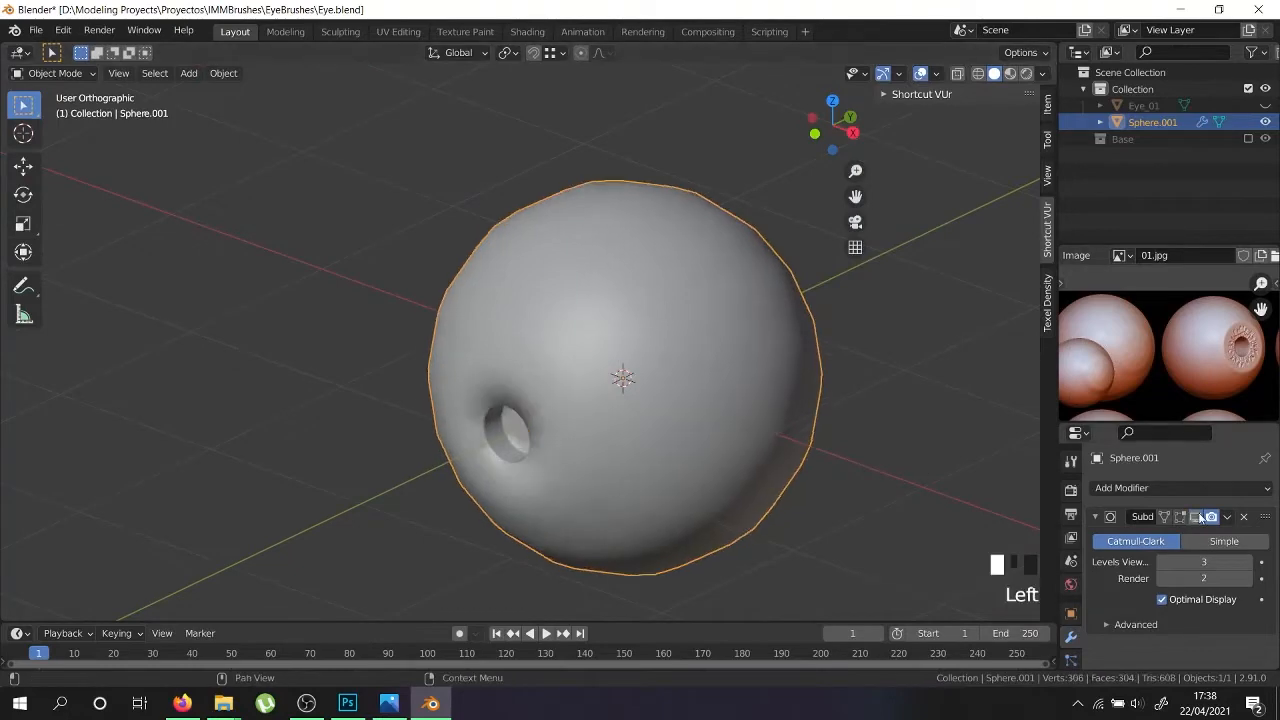
Bevel the edge loop encircling the pupil hole with one segment and a width of about 0.011 m, and return to Object Mode
key("Tab")
scroll(540, 410, "up", 4)
right_click(545, 400)
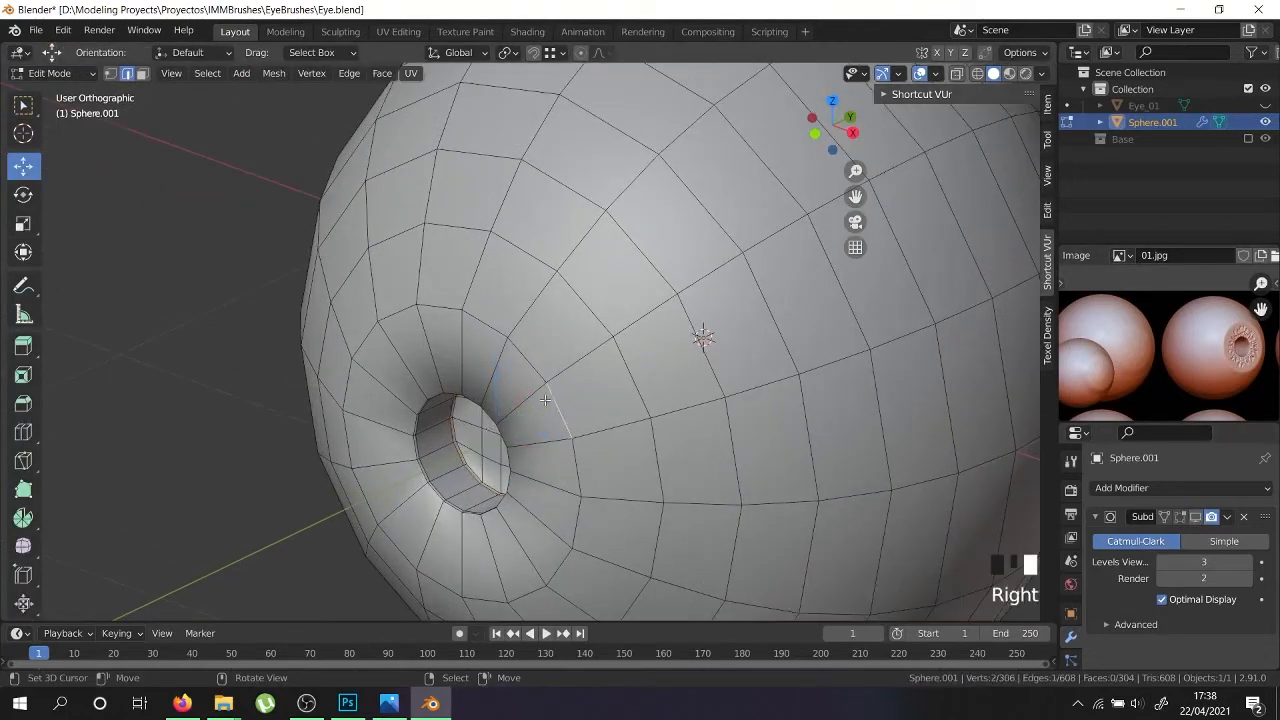
right_click(548, 396, "alt+shift")
right_click(548, 396, "alt+shift")
right_click(548, 396, "alt+shift")
middle_click_drag(583, 566, 554, 518)
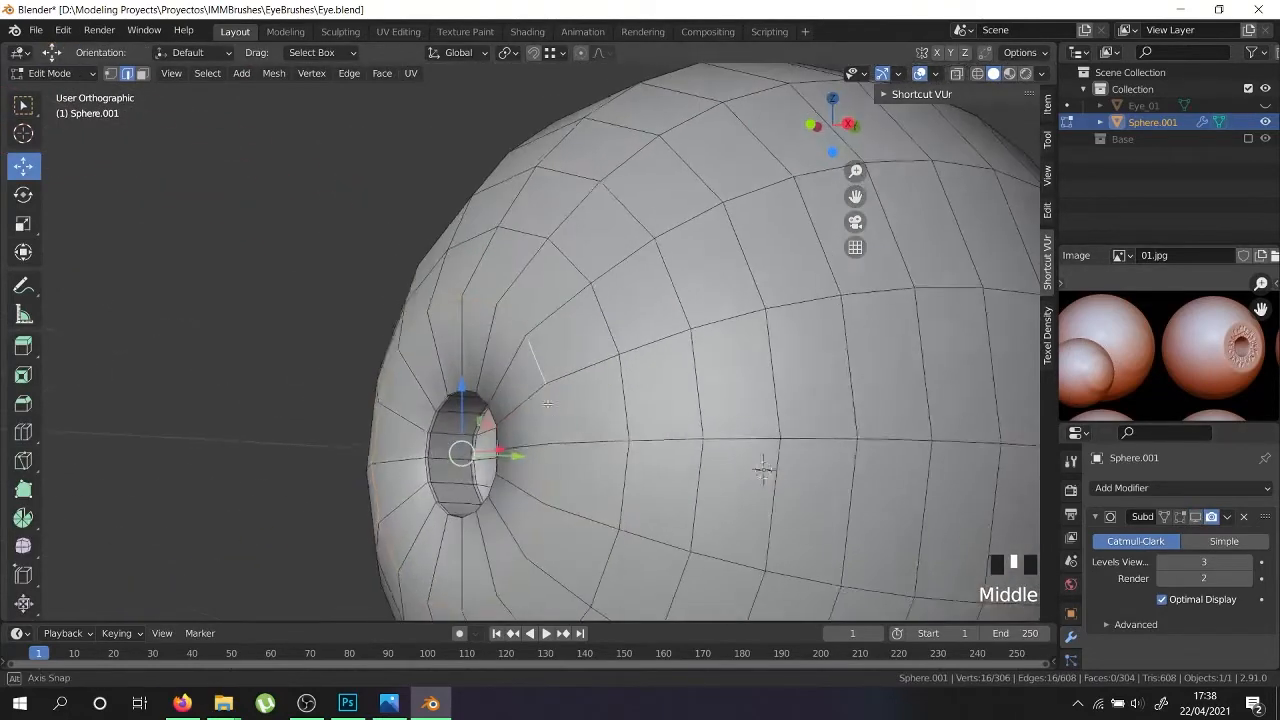
scroll(554, 518, "up", 2)
scroll(554, 518, "up", 1)
key("ctrl+b")
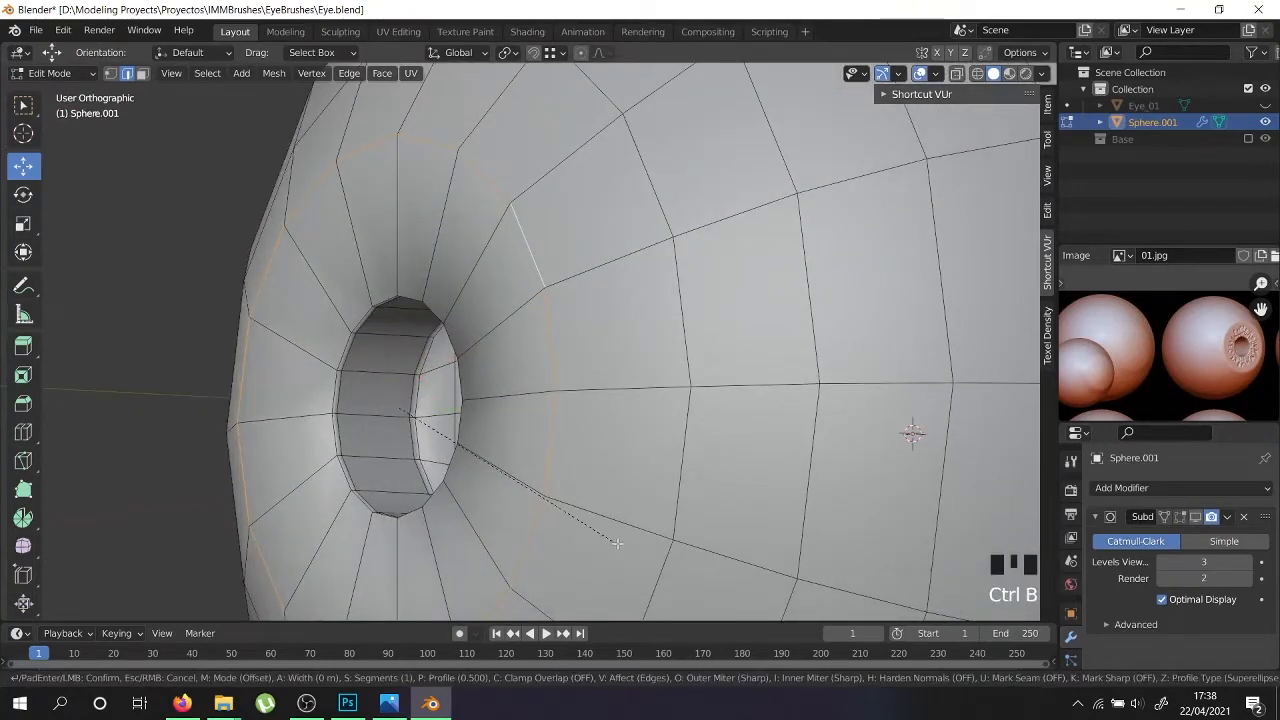
left_click(622, 545)
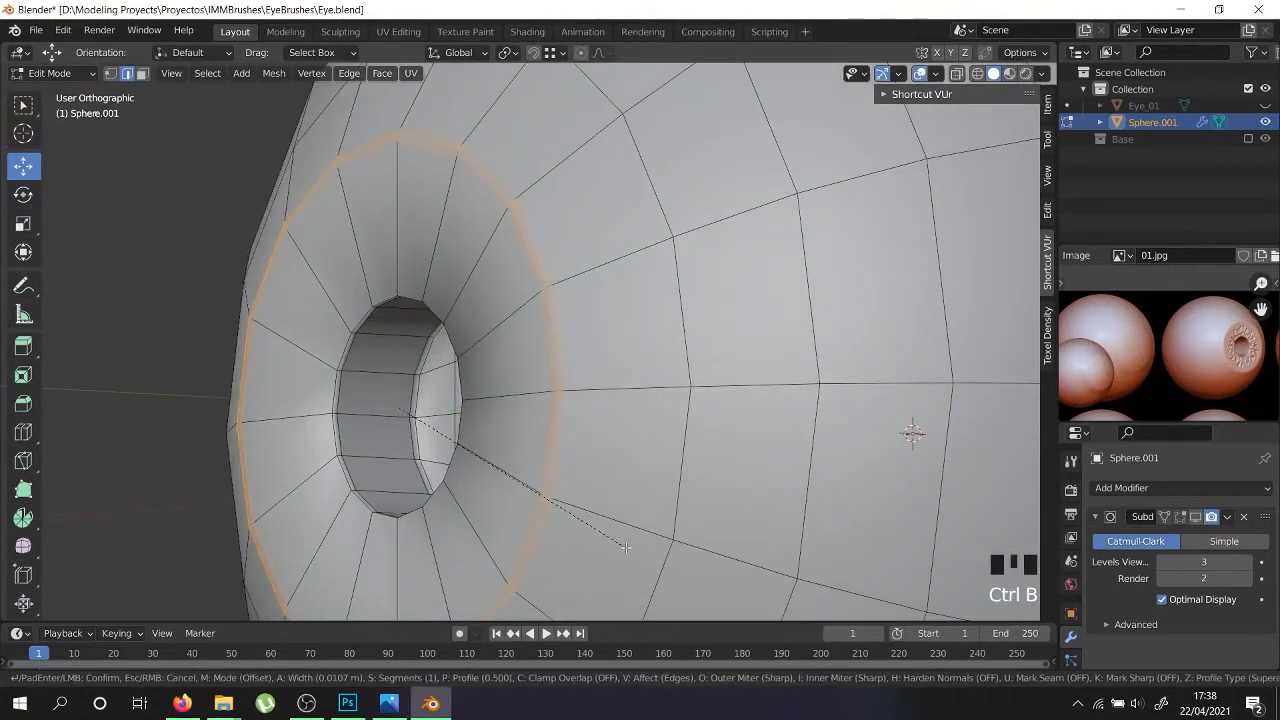
key("Tab")
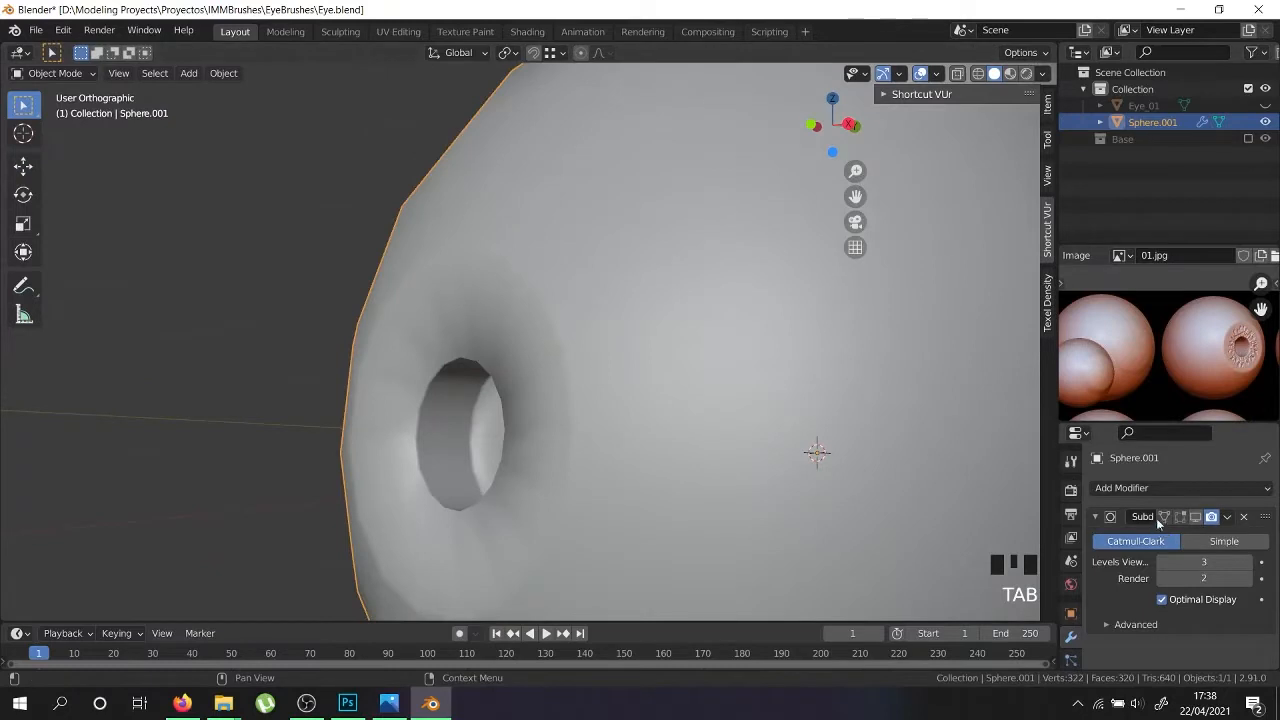
Turn the Subdivision modifier's viewport display back on and check the smoothed rim around the pupil
left_click(1196, 516)
middle_click_drag(620, 439, 726, 441)
scroll(687, 448, "down", 2)
scroll(614, 357, "down", 3)
middle_click_drag(614, 357, 597, 435)
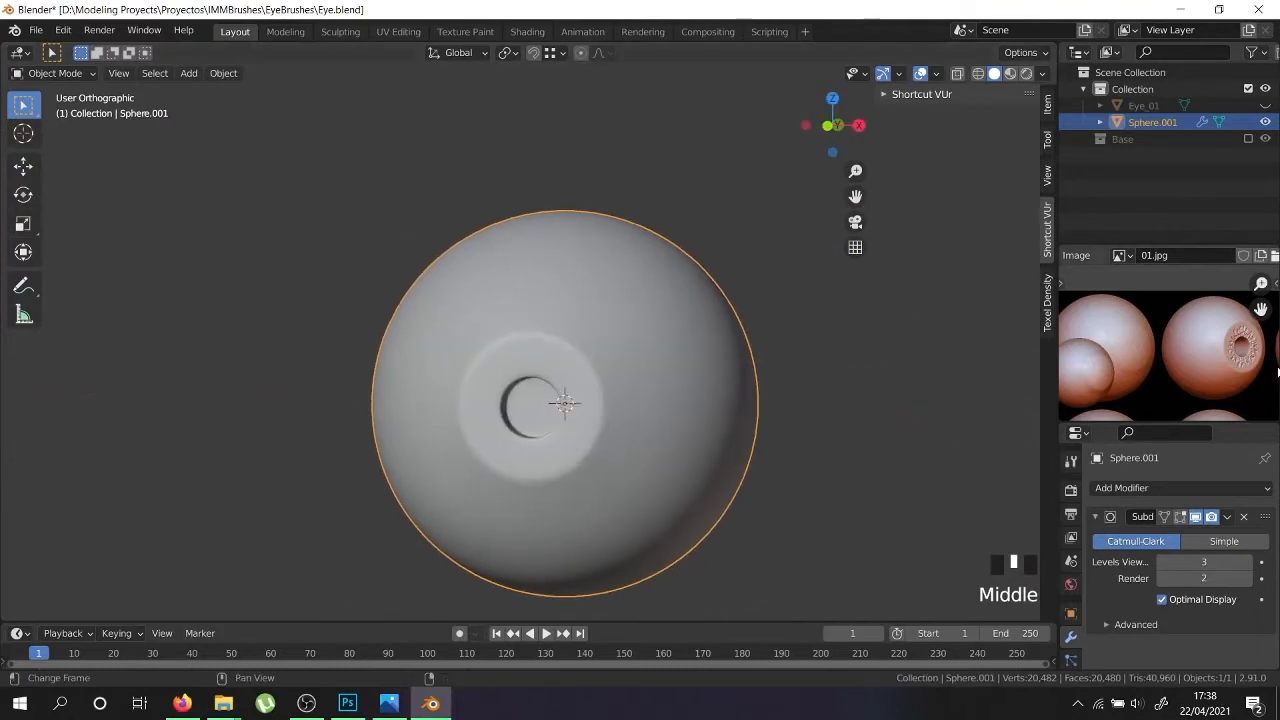
scroll(582, 440, "up", 1)
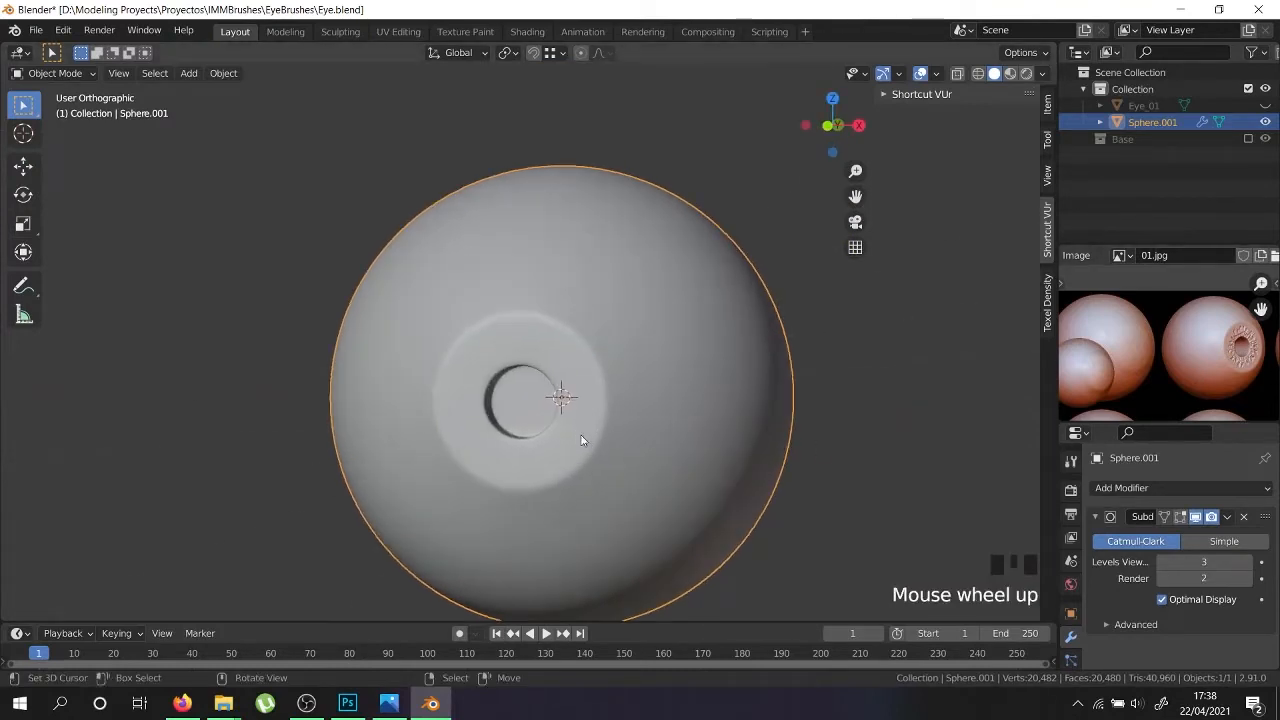
Scale the bevelled ring around the pupil up by about 1.1 in front view, and check the smoothed eyeball
key("KP_1")
key("Tab")
scroll(567, 444, "up", 2)
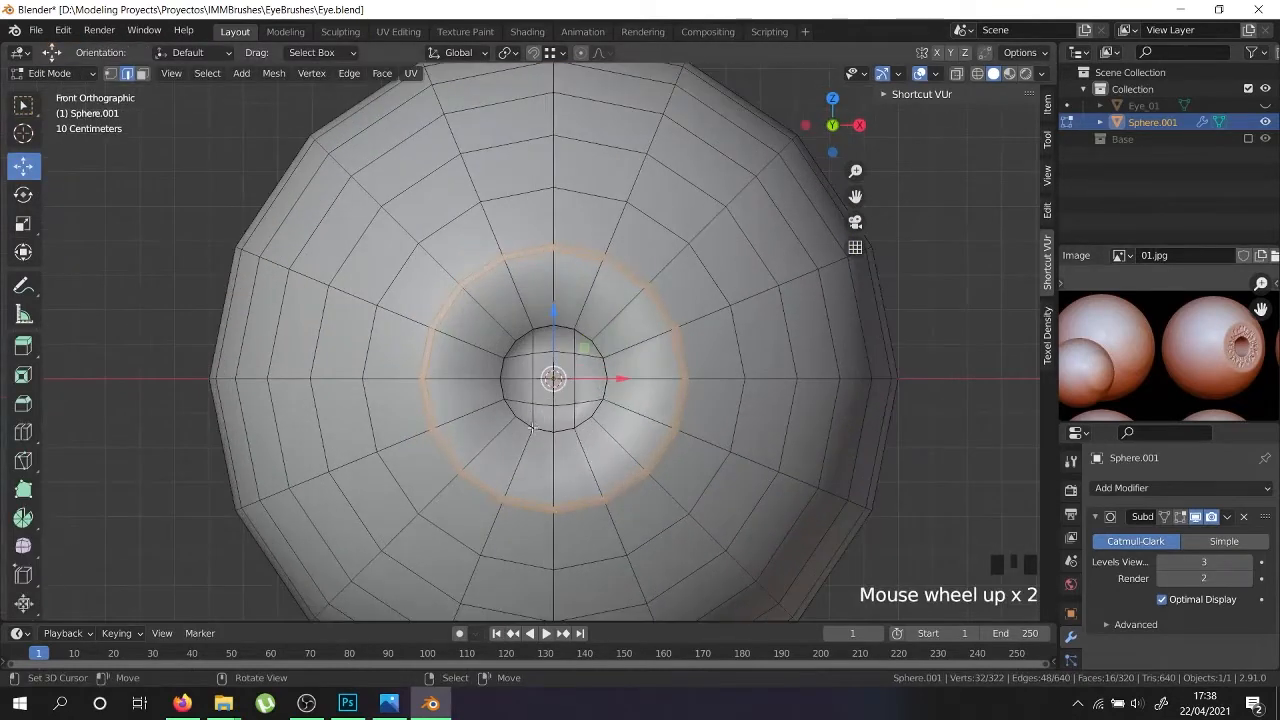
key("s")
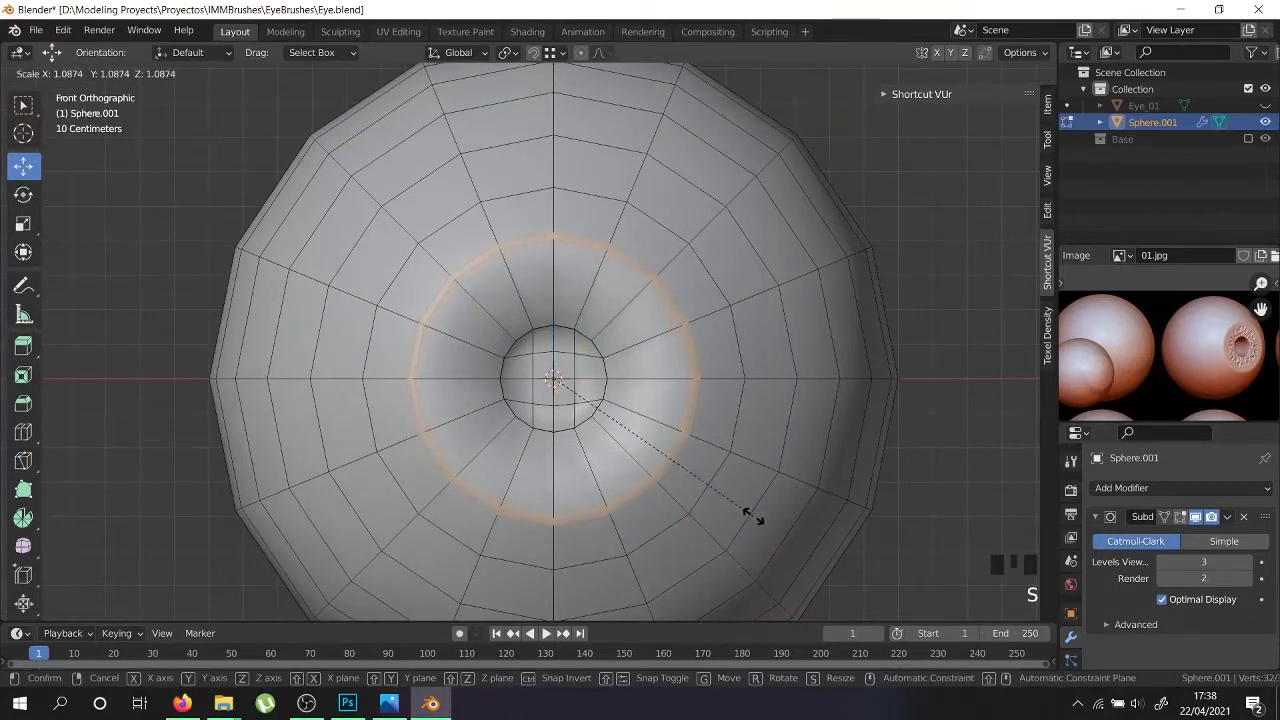
left_click(752, 515)
key("Tab")
mouse_move(640, 480)
middle_mouse_down()
mouse_move(556, 488)
mouse_move(500, 472)
mouse_move(706, 504)
mouse_move(626, 477)
middle_mouse_up()
scroll(485, 468, "down", 3)
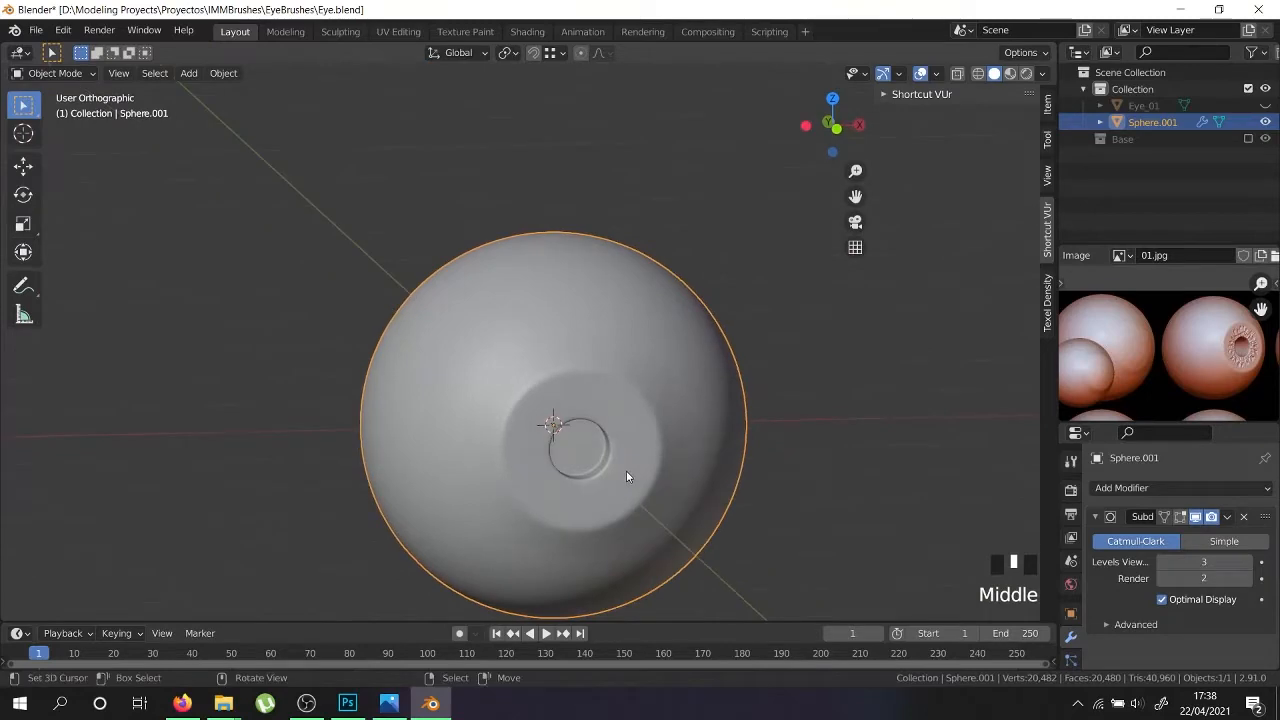
scroll(626, 477, "up", 3)
Try to move the bevelled ring into the eyeball along the Y axis in the right view, and inspect the smoothed shape
key("Tab")
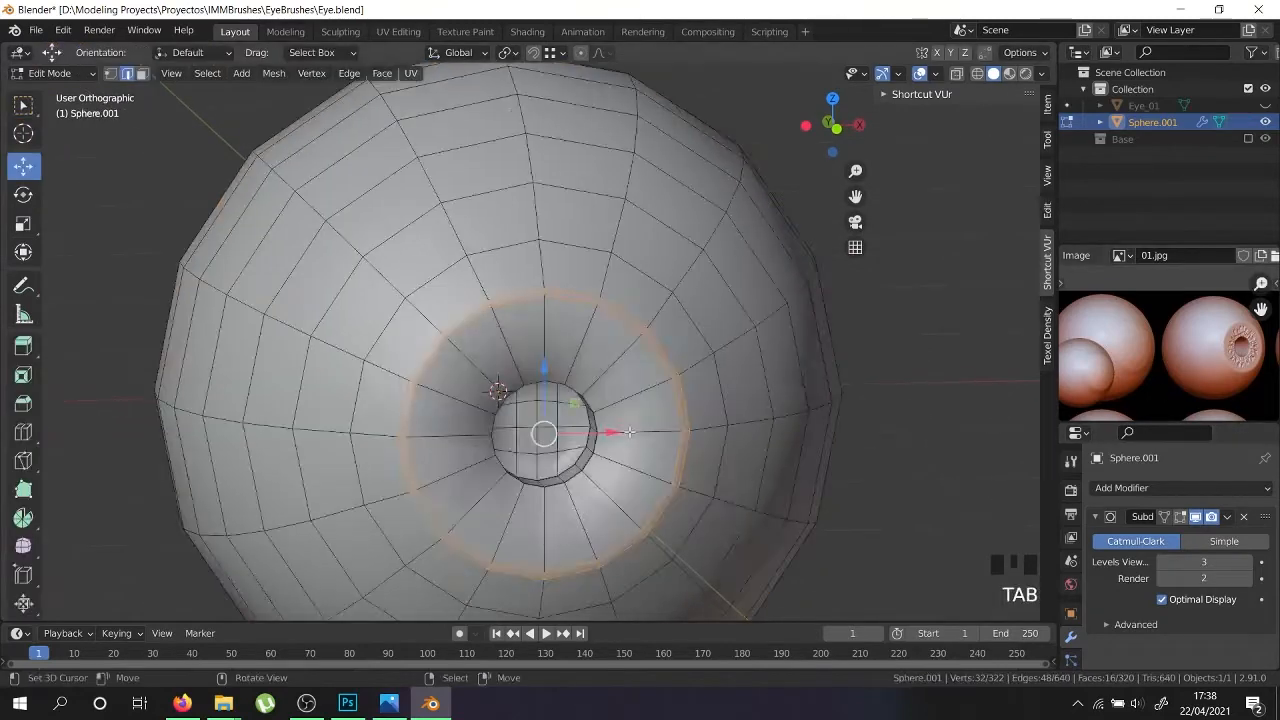
middle_click_drag(629, 432, 459, 426)
key("KP_3")
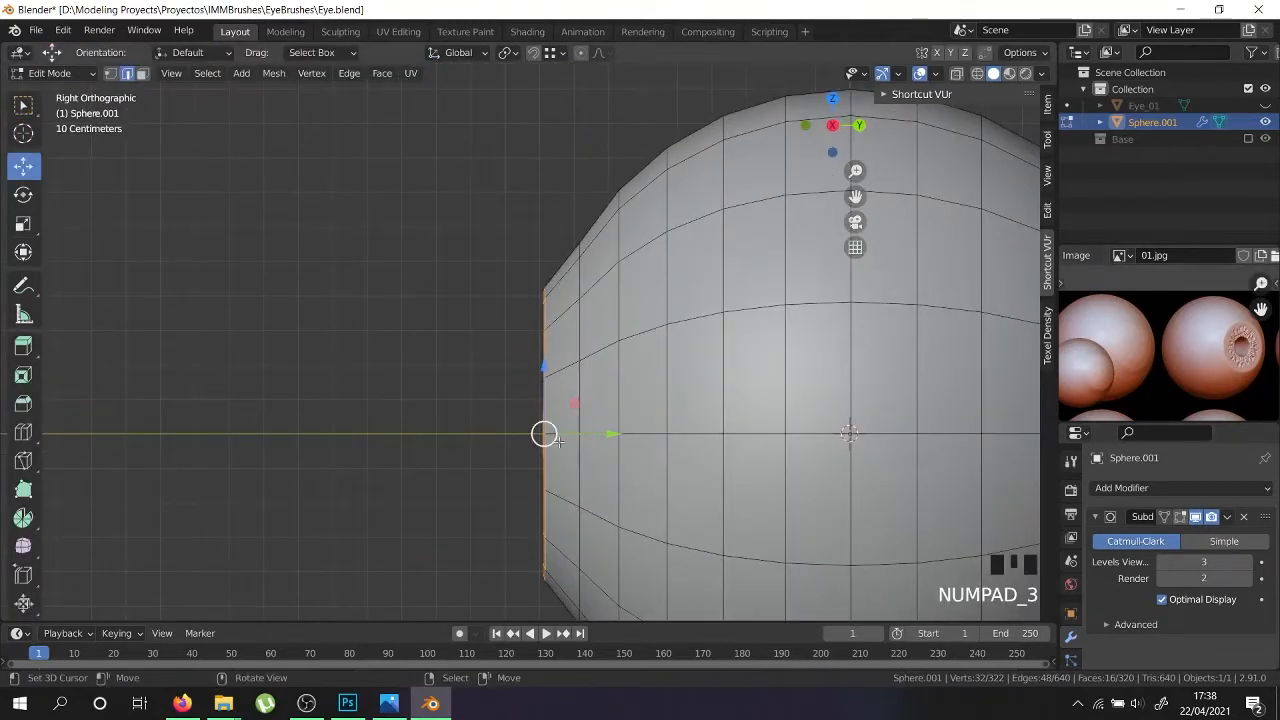
left_click_drag(615, 437, 658, 438)
right_click(658, 438)
middle_click_drag(565, 430, 680, 453)
key("Tab")
scroll(712, 437, "down", 3)
scroll(648, 409, "down", 1)
scroll(641, 395, "up", 3)
scroll(634, 380, "down", 1)
scroll(600, 462, "up", 4)
Select all face loops of the pupil hole's wall and scale them to 0.882 in X and Z, locking Y
key("Tab")
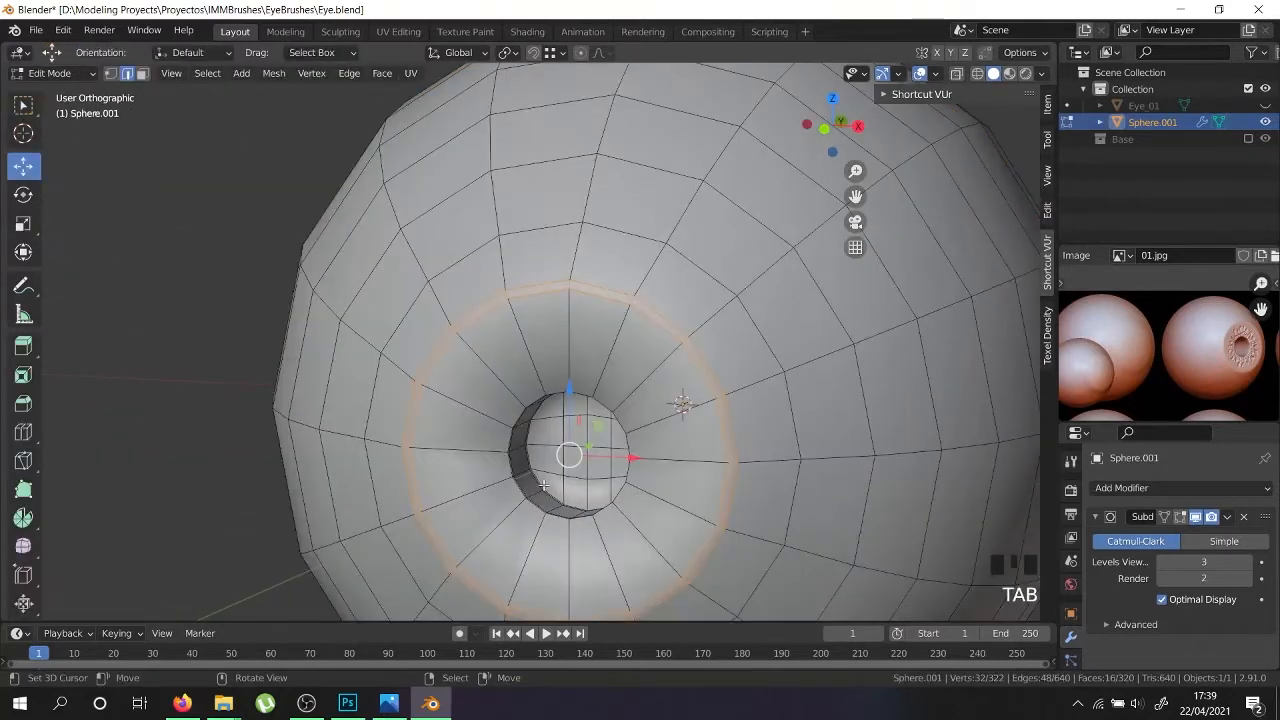
right_click(533, 478)
left_click(142, 73)
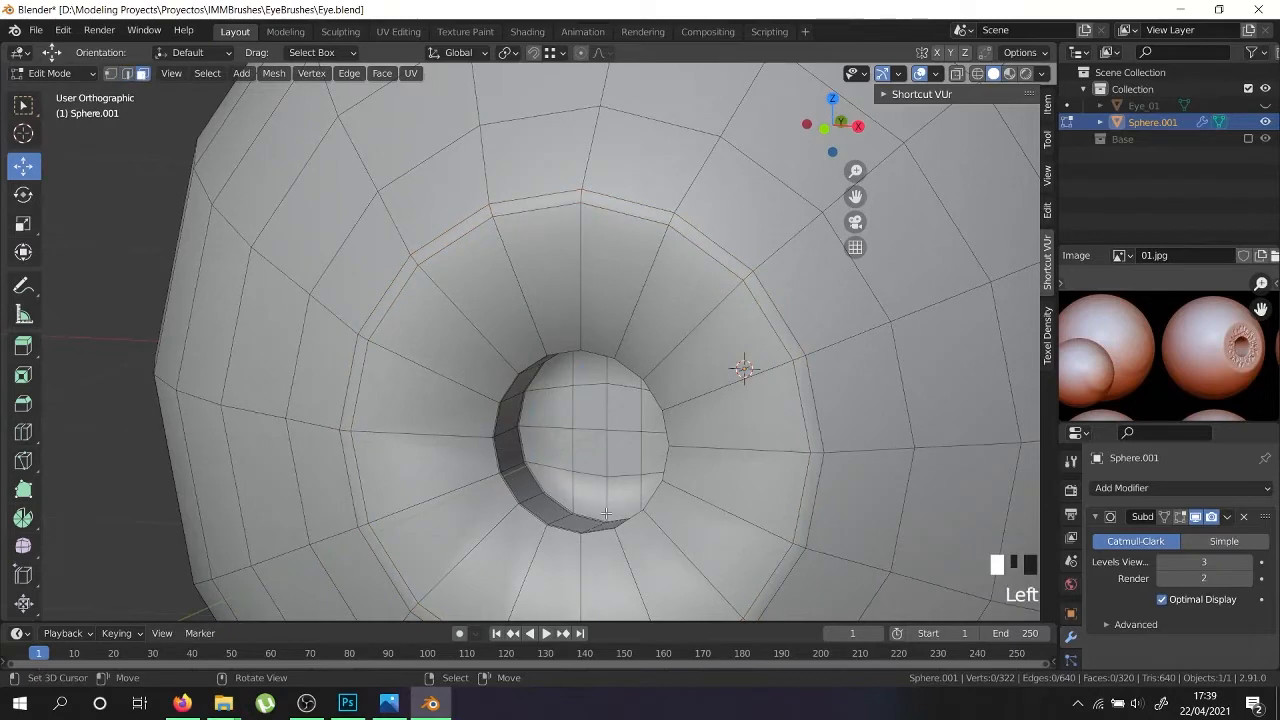
scroll(600, 505, "up", 3)
right_click(481, 482)
right_click(481, 482, "alt+shift")
right_click(481, 482, "alt+shift")
right_click(481, 482, "alt+shift")
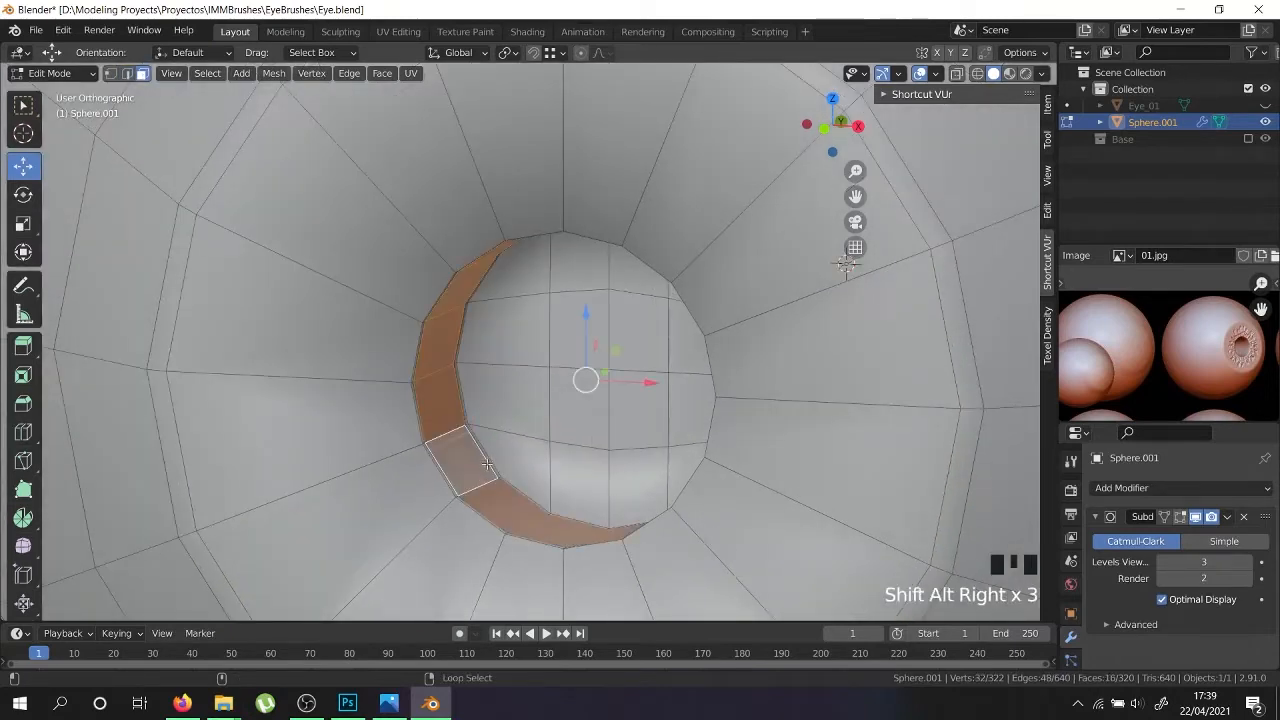
scroll(487, 461, "up", 5)
right_click(497, 467, "alt+shift")
right_click(387, 519, "alt+shift")
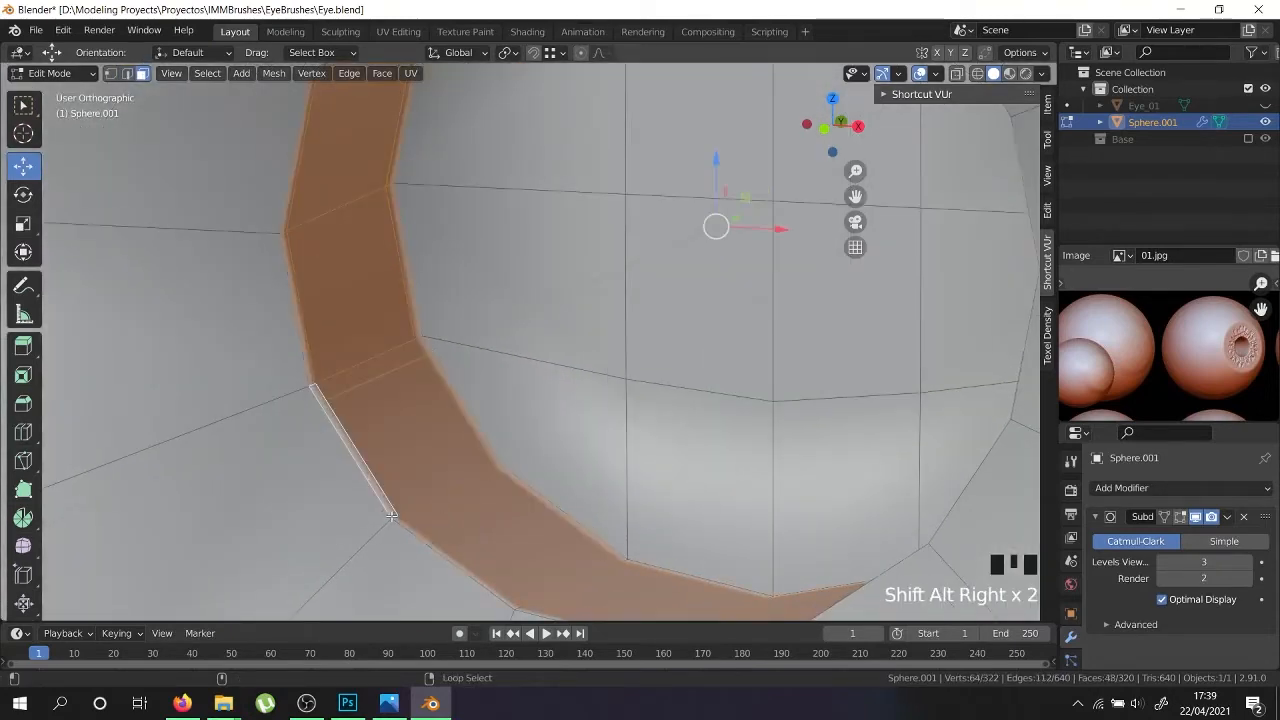
scroll(395, 519, "down", 6)
key("KP_1")
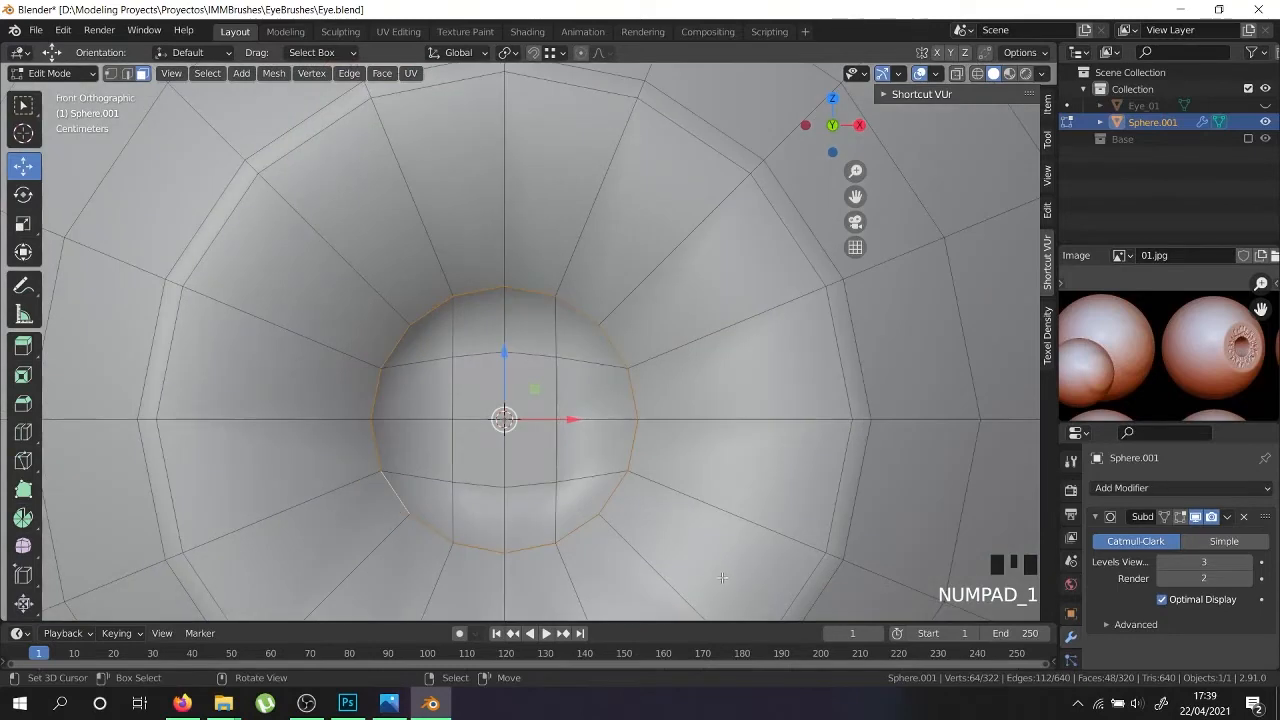
key("s")
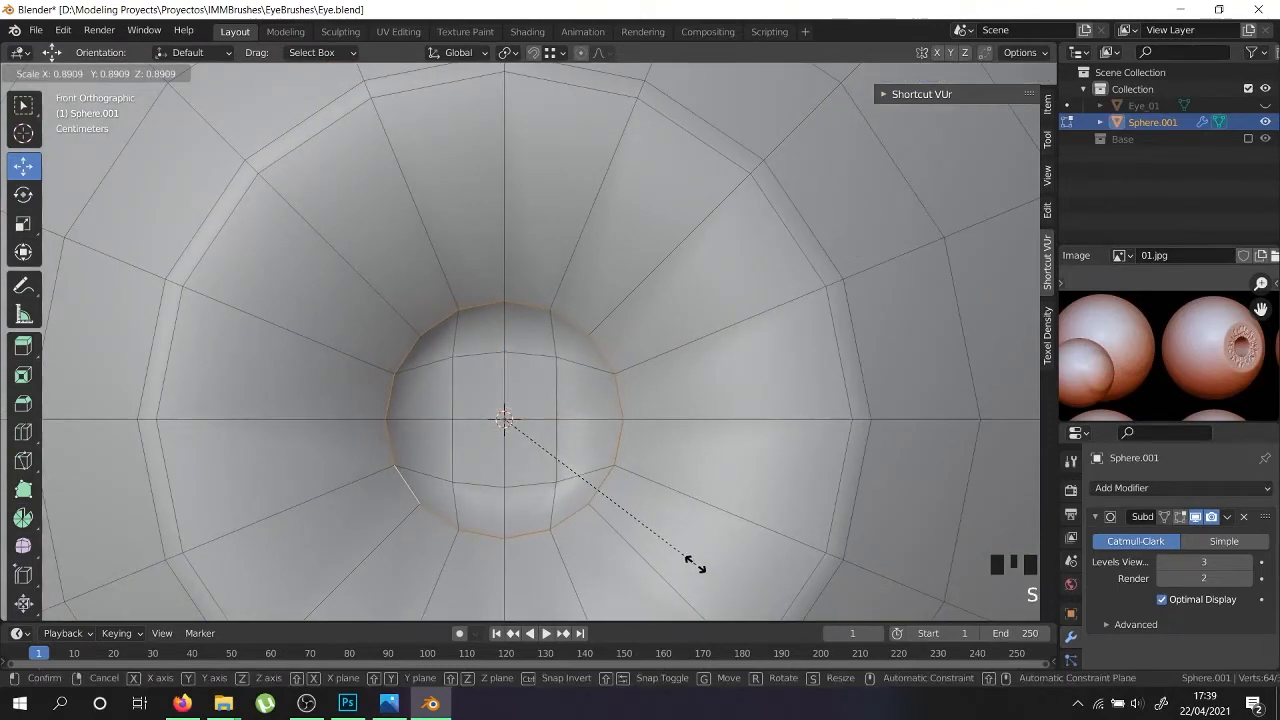
right_click(695, 564)
middle_click_drag(708, 532, 695, 562)
key("s")
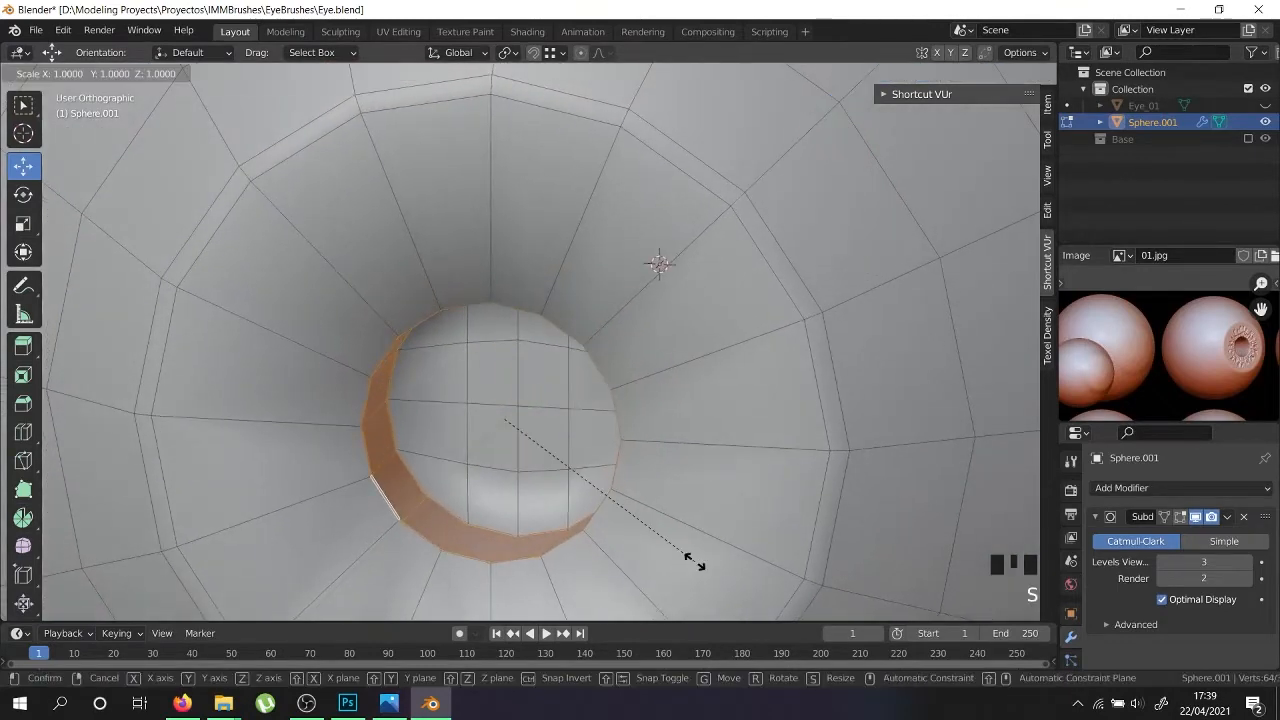
key("shift+y")
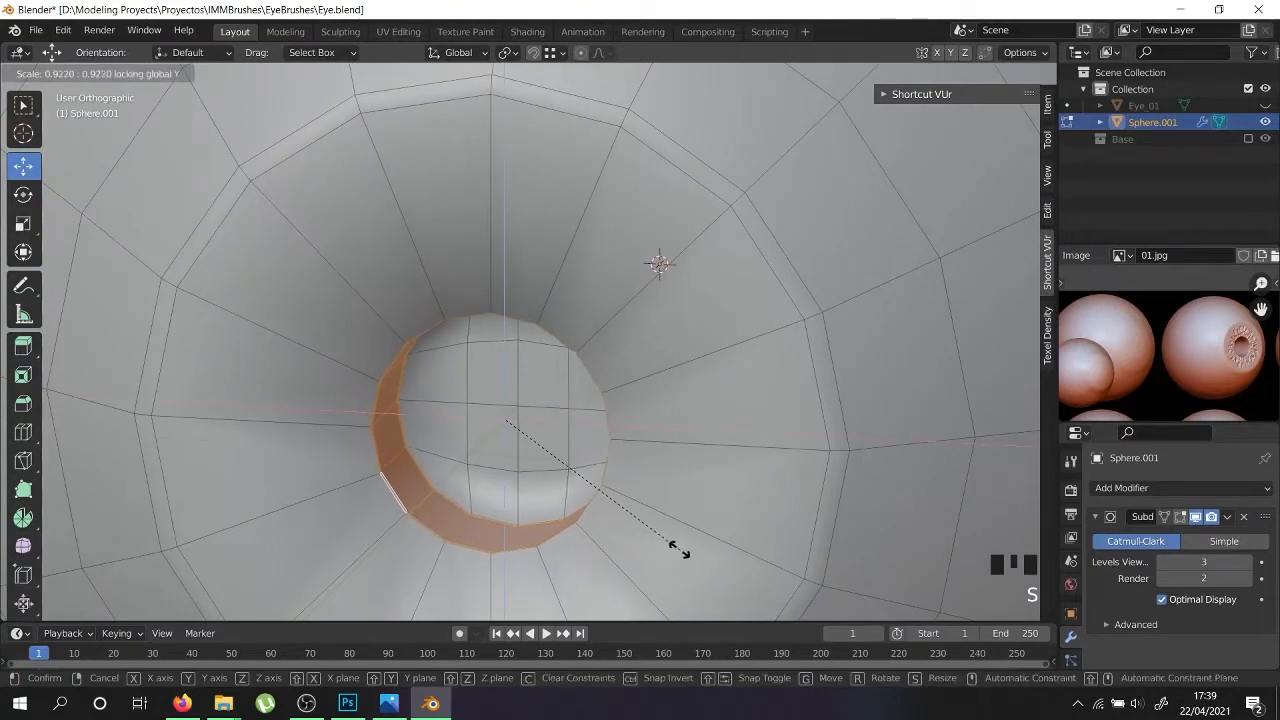
left_click(672, 543)
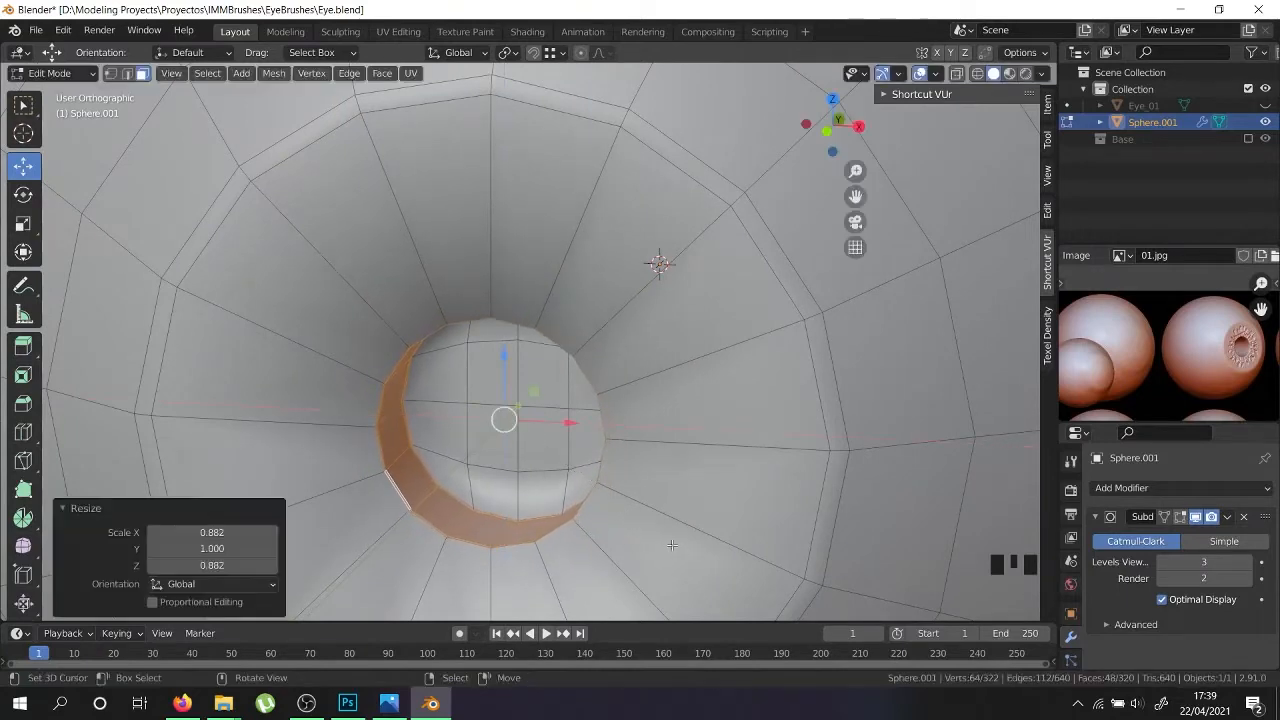
scroll(650, 521, "down", 3)
Compare the eyeball in Object Mode at viewport subdivision levels 0, 1 and 3, leaving it at 3
key("Tab")
scroll(648, 521, "down", 2)
middle_click_drag(648, 521, 747, 376)
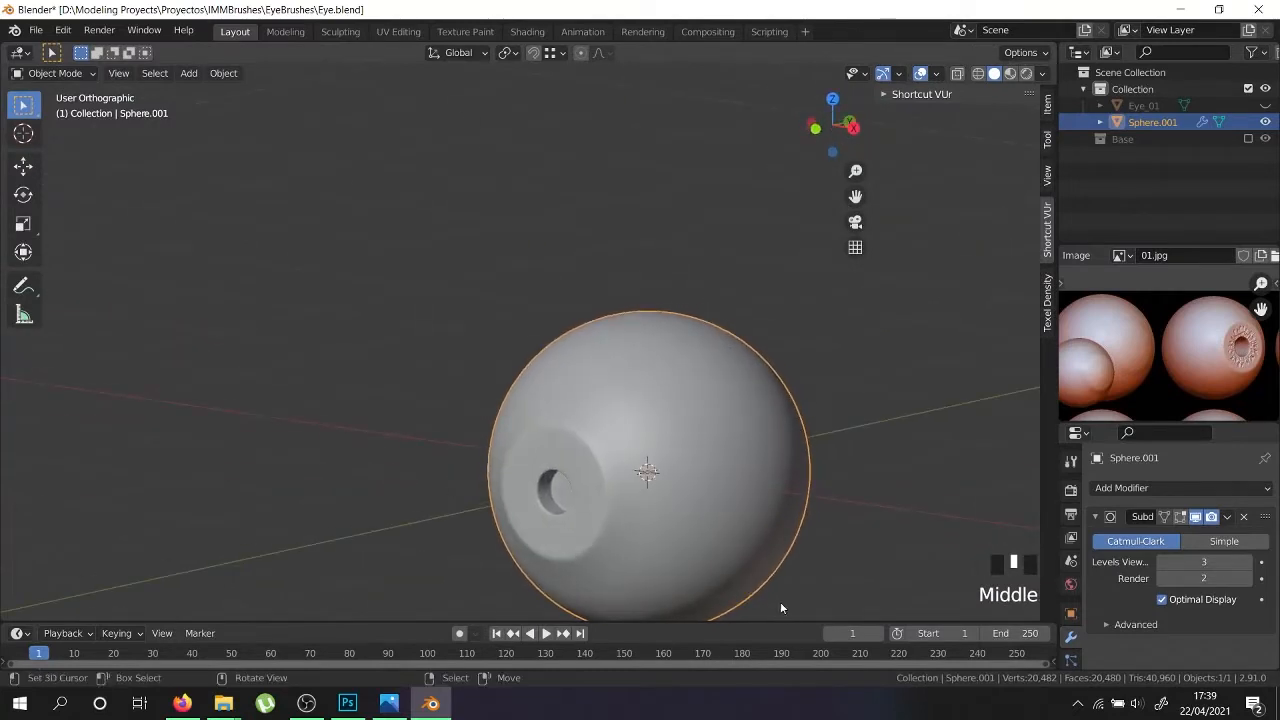
left_click(1161, 563)
left_click(1161, 563)
left_click(1161, 563)
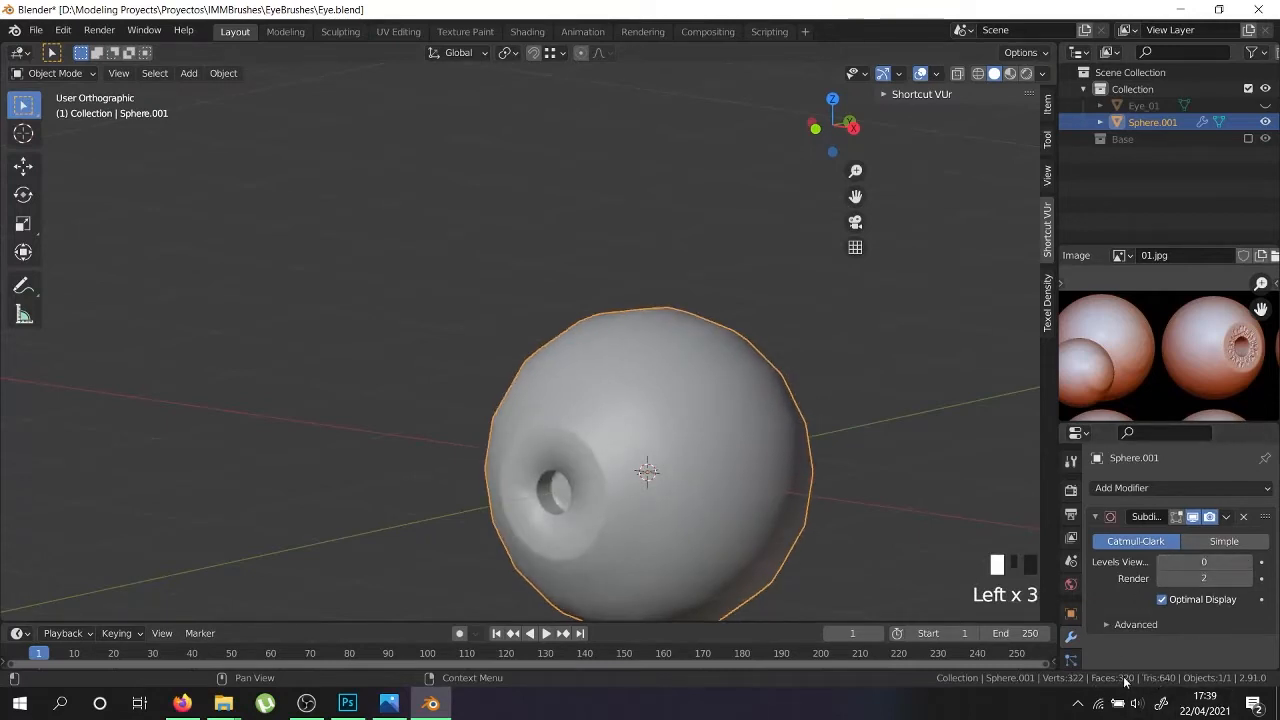
middle_click_drag(745, 495, 800, 430)
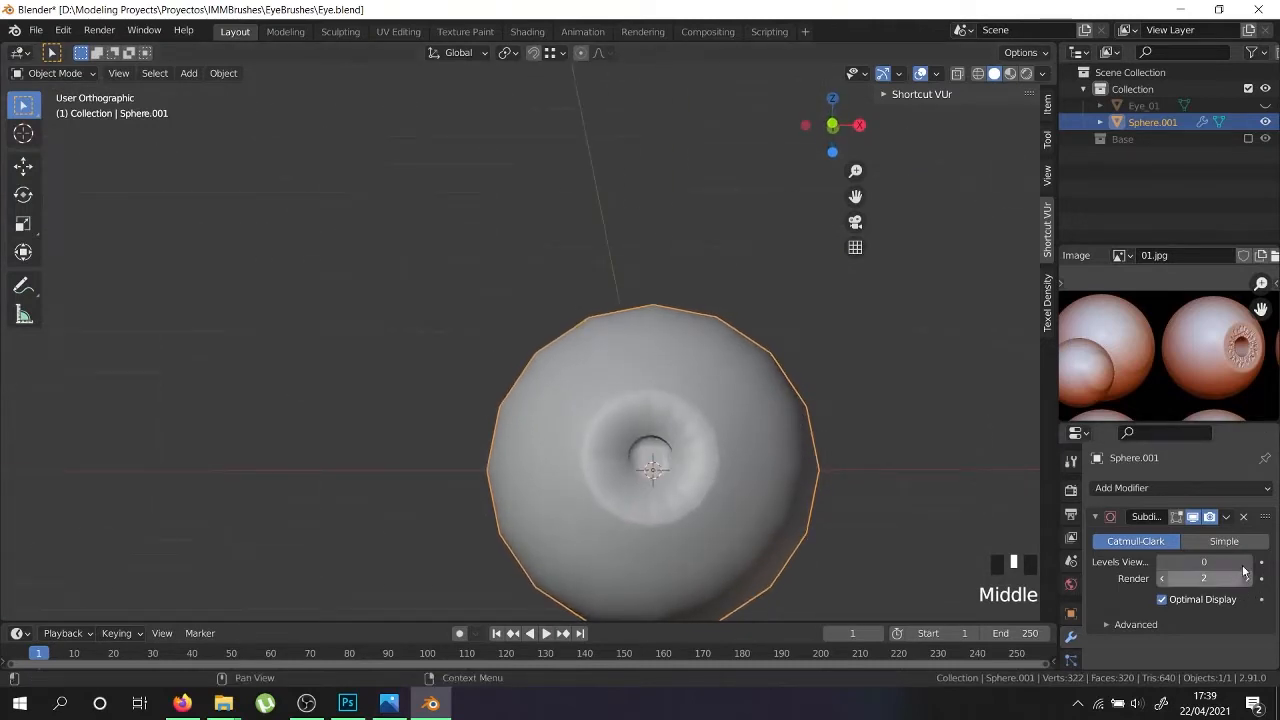
left_click(1248, 563)
middle_click_drag(606, 574, 505, 472)
middle_click_drag(518, 530, 623, 529)
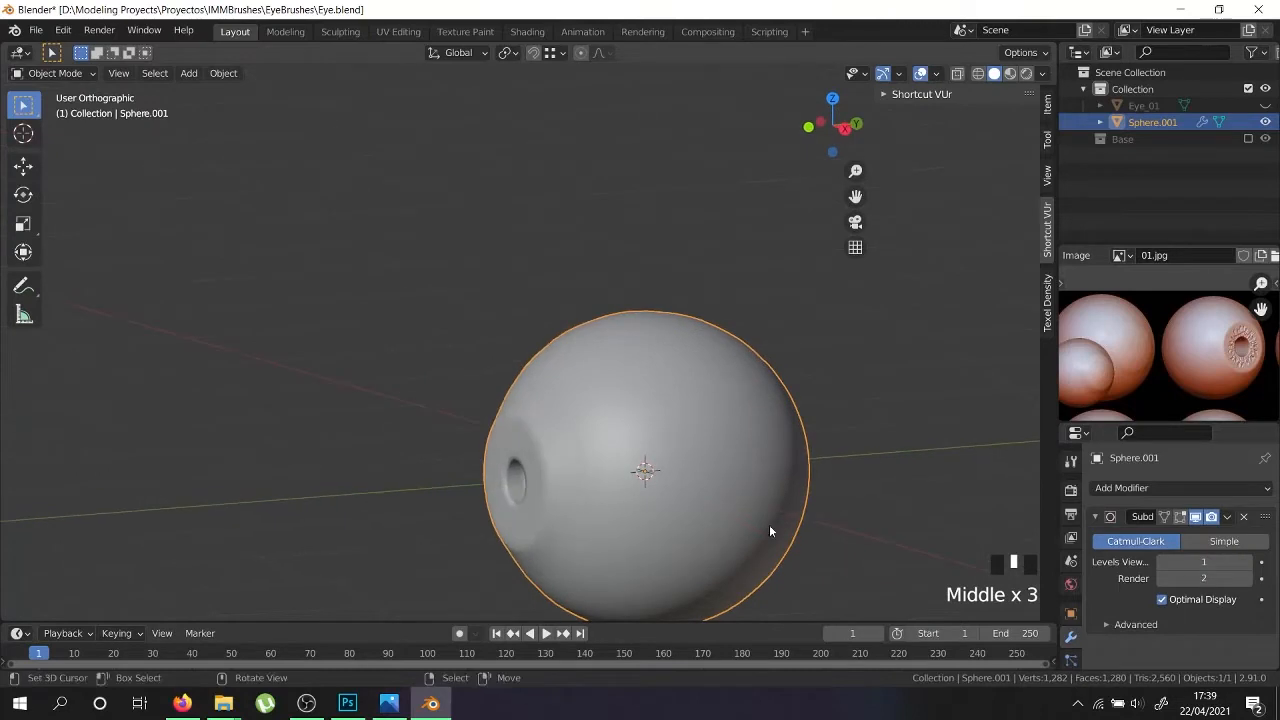
middle_click_drag(604, 490, 689, 490)
key("KP_1")
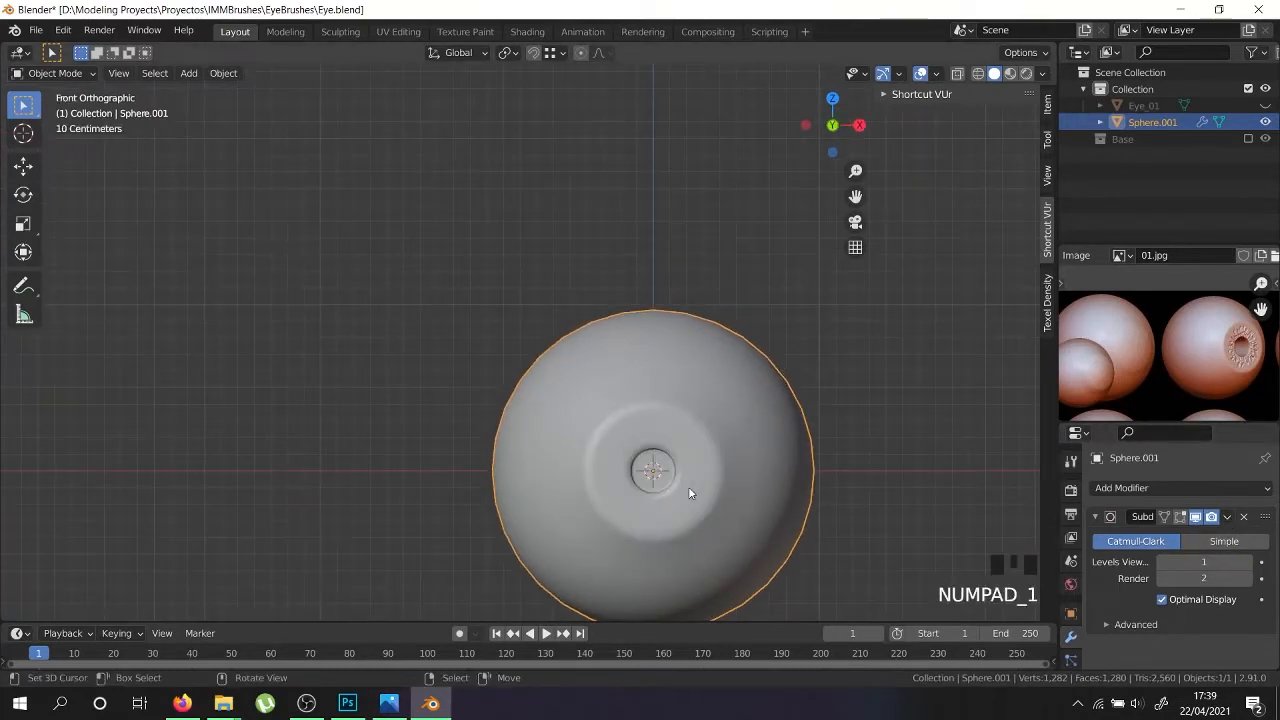
scroll(688, 486, "up", 6)
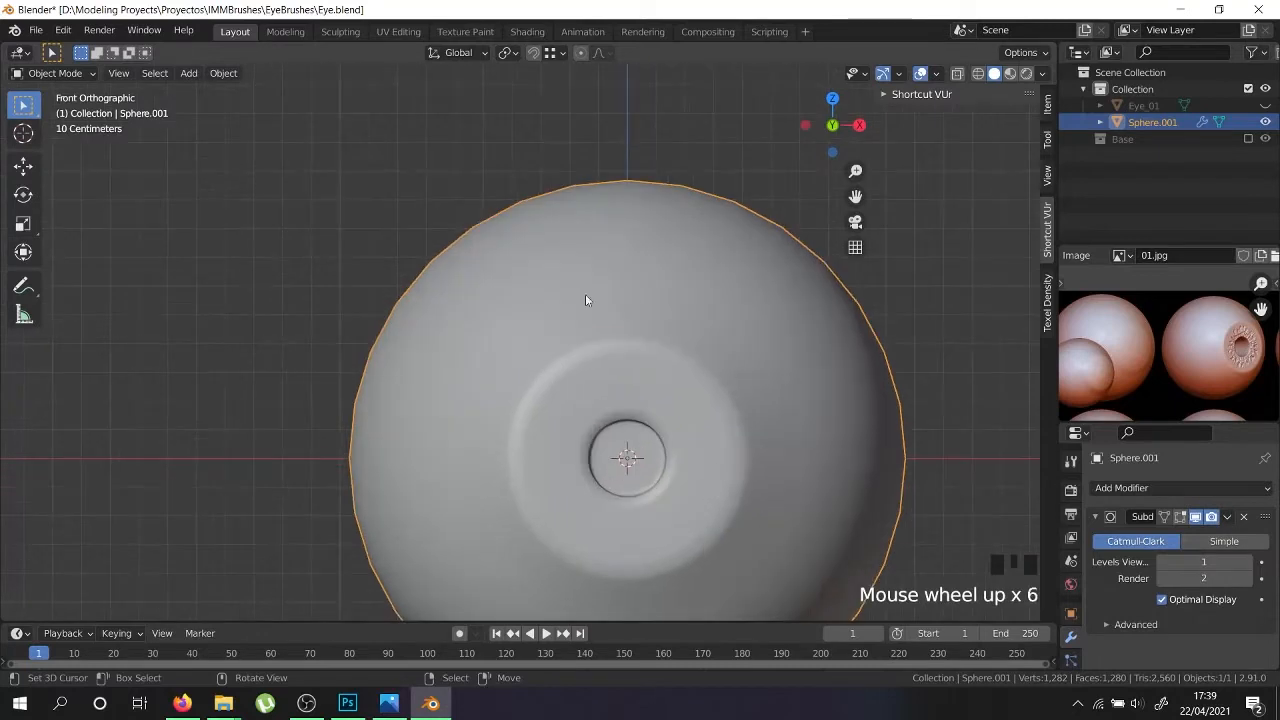
left_click(1248, 564)
left_click(1248, 564)
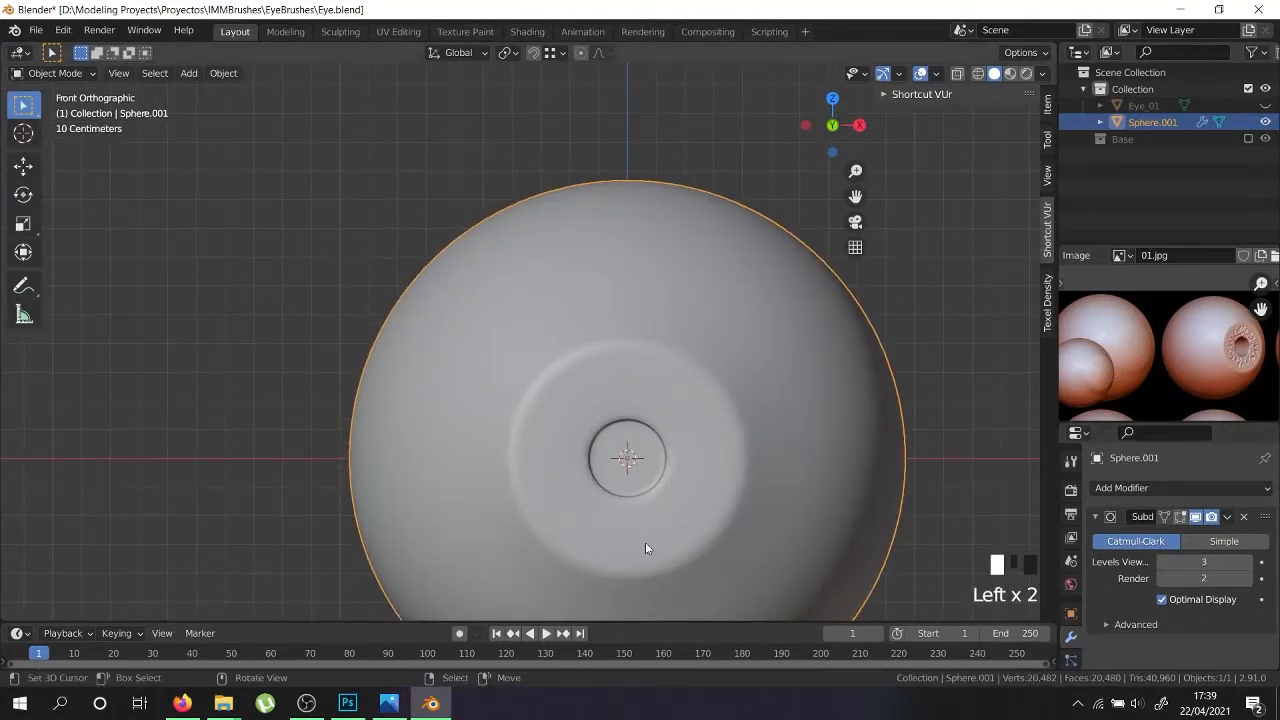
Add a loop cut on the flat ring around the pupil, slide it close to the hole's rim, and check the smoothed result
key("Tab")
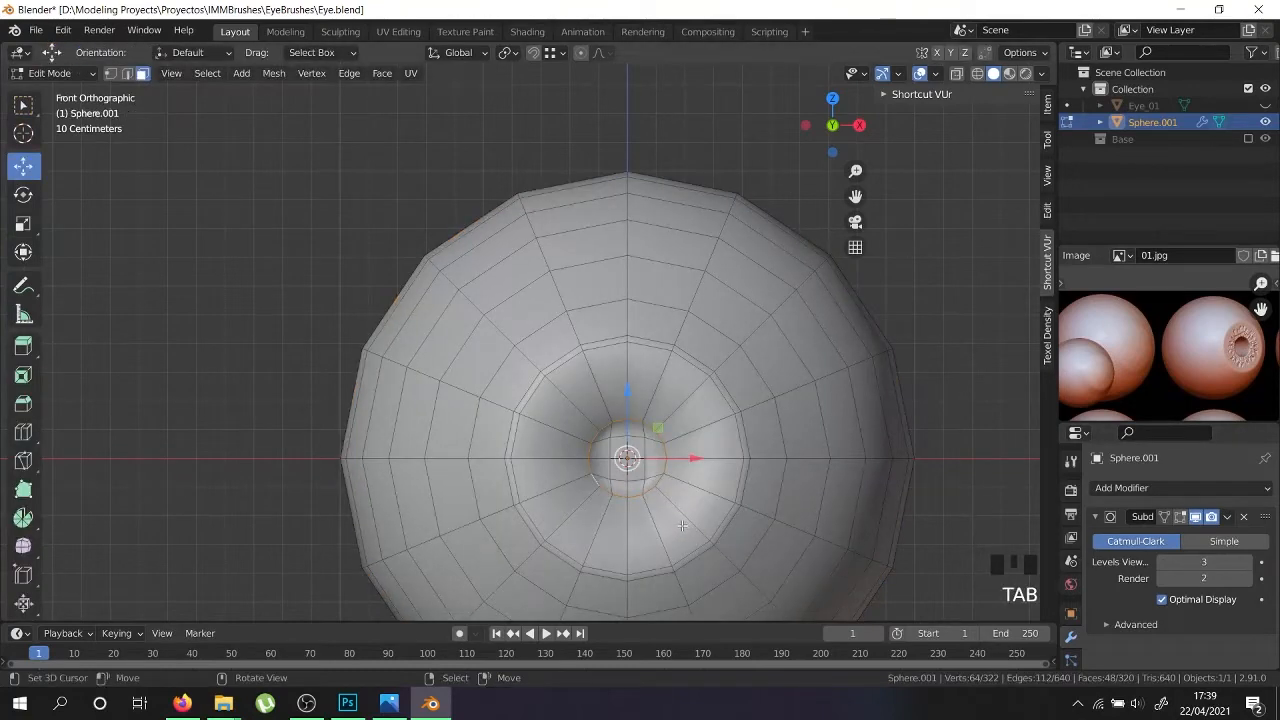
scroll(700, 520, "up", 4)
key("ctrl+r")
left_click(678, 487)
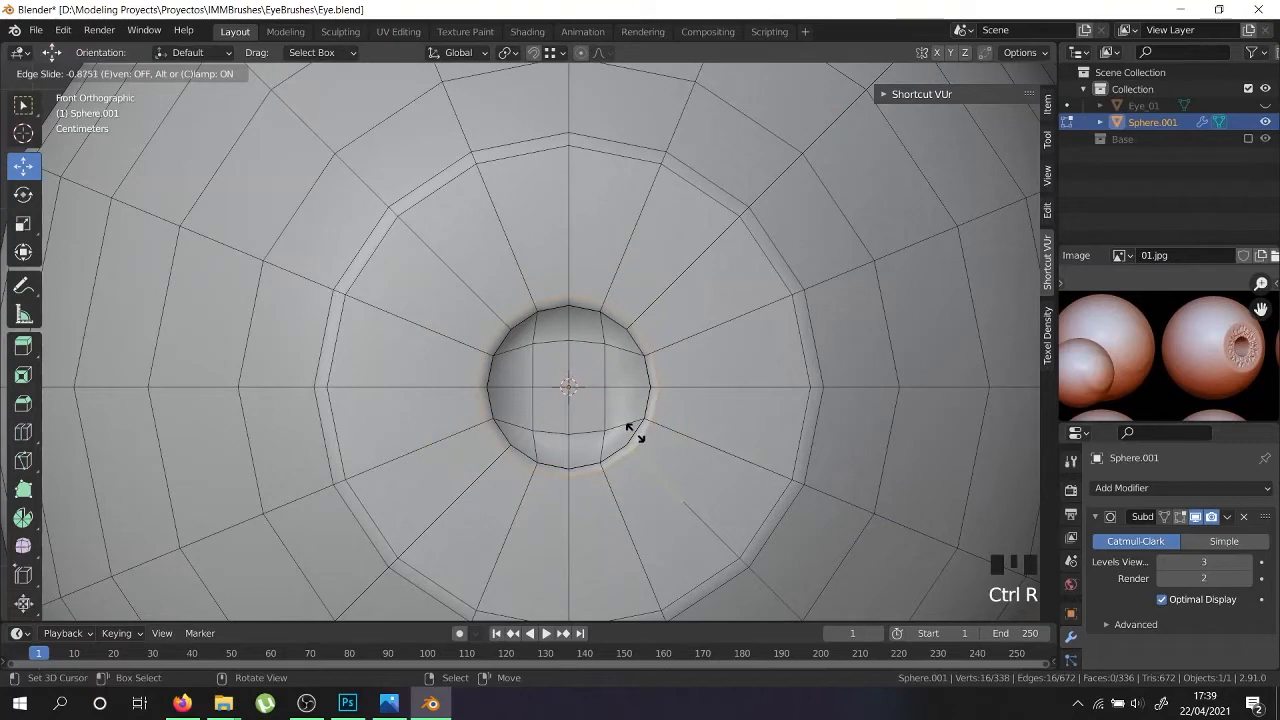
left_click(630, 429)
scroll(640, 440, "down", 3)
key("Tab")
middle_click_drag(812, 498, 689, 514)
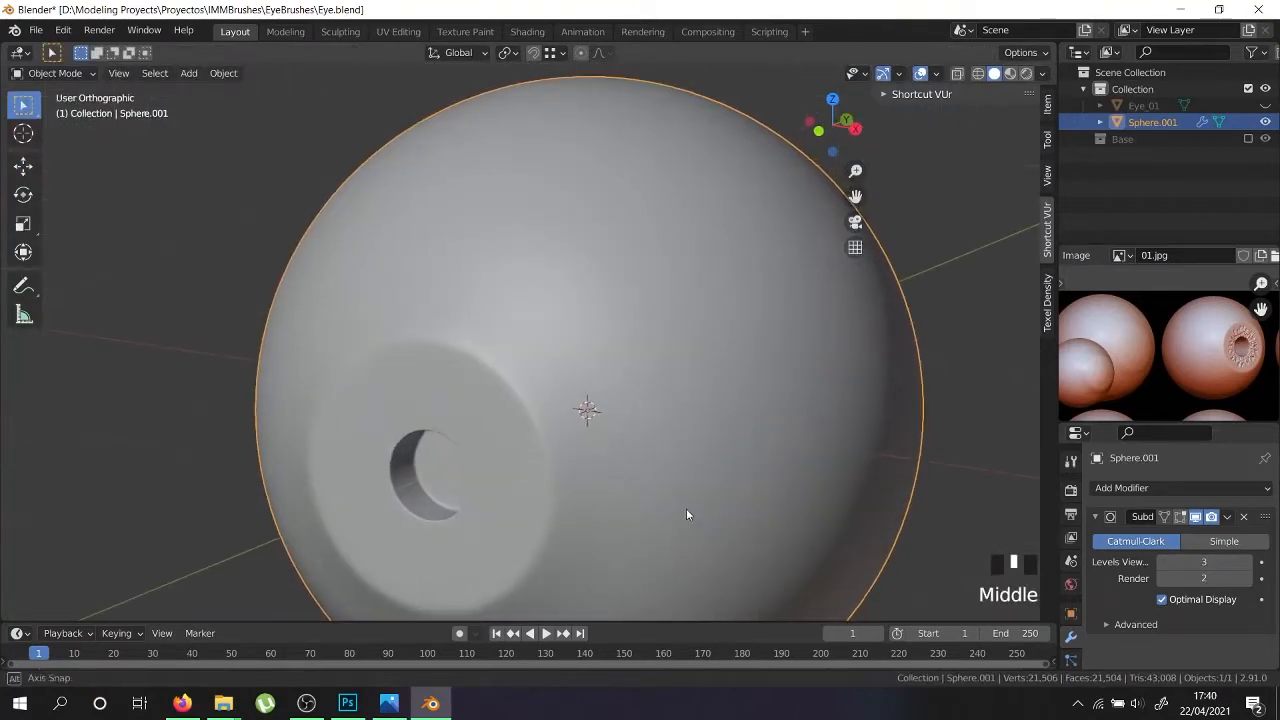
Set the Subdivision modifier's viewport level to 1
left_click(1161, 562)
left_click(1161, 562)
middle_click_drag(520, 516, 549, 481)
Edge-slide the new loop around the pupil hole's rim slightly to adjust the rim's sharpness
key("Tab")
scroll(600, 473, "up", 3)
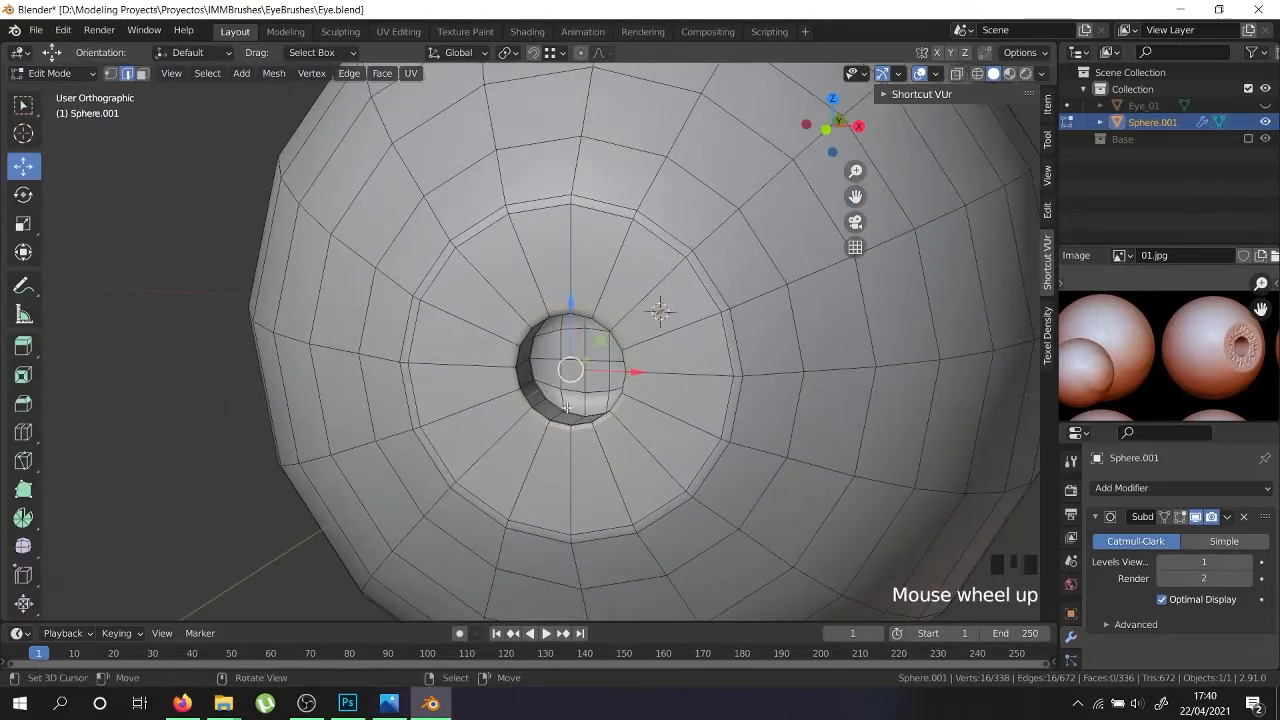
key("g")
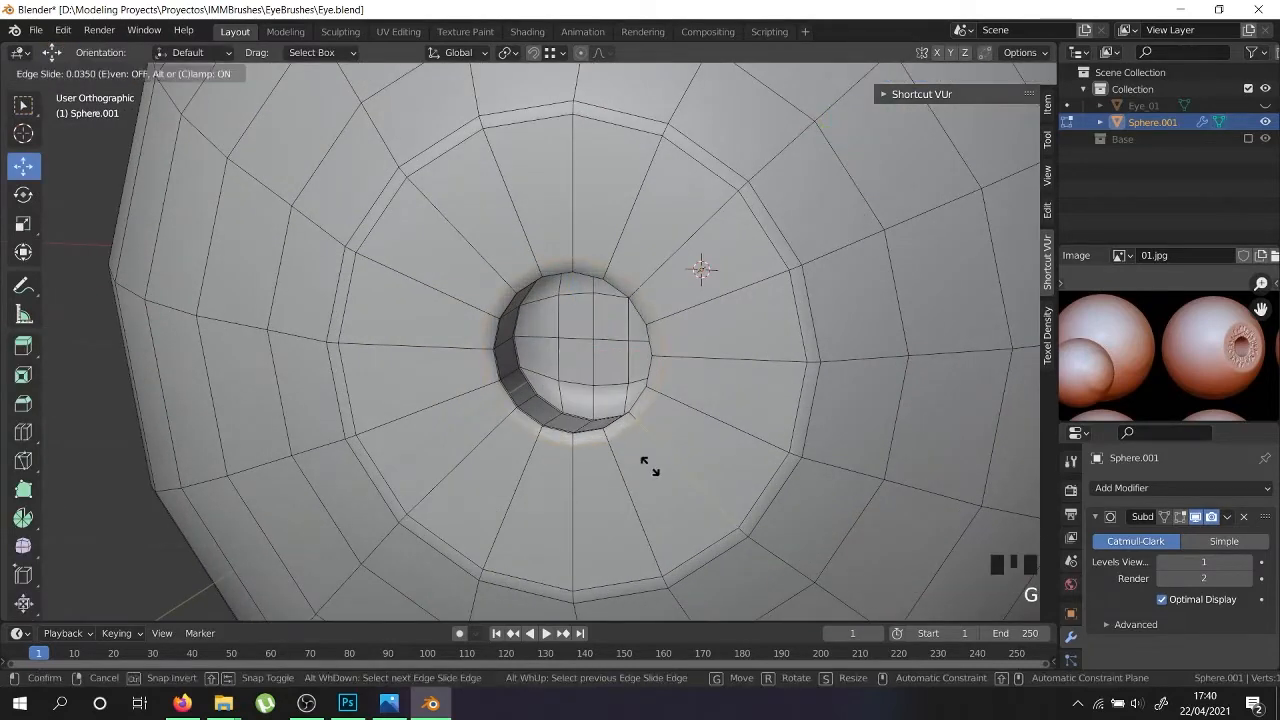
left_click(646, 459)
Select the edge loop just inside the pupil hole's rim and edge-slide it slightly along the wall
scroll(519, 434, "up", 5)
right_click(519, 434, "alt+shift")
right_click(521, 434, "alt+shift")
right_click(533, 440, "alt+shift")
middle_click_drag(576, 438, 543, 408)
key("g")
key("g")
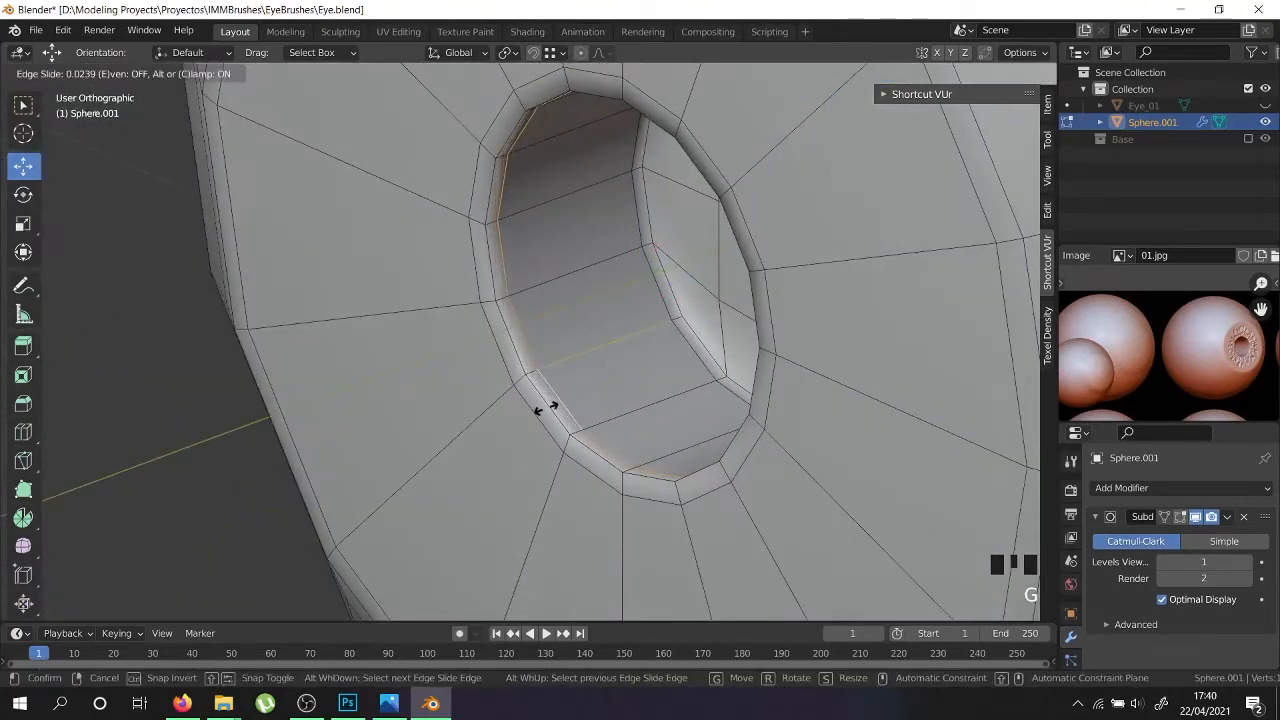
left_click(560, 402)
Inspect the smoothed eyeball in Object Mode from a distance, from the front and from the side
scroll(572, 398, "down", 3)
key("Tab")
scroll(610, 428, "down", 1)
scroll(614, 431, "down", 1)
middle_click_drag(626, 489, 723, 520)
scroll(660, 446, "down", 4)
scroll(466, 505, "down", 5)
scroll(743, 525, "down", 3)
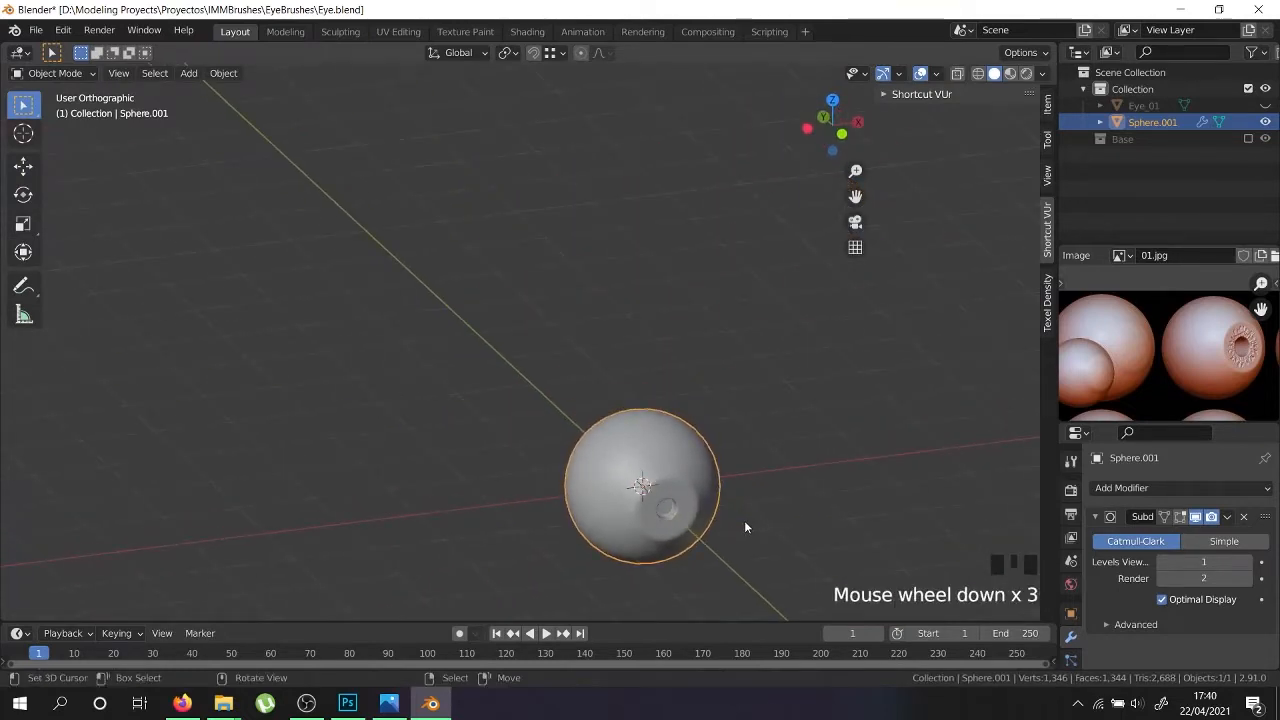
key("KP_1")
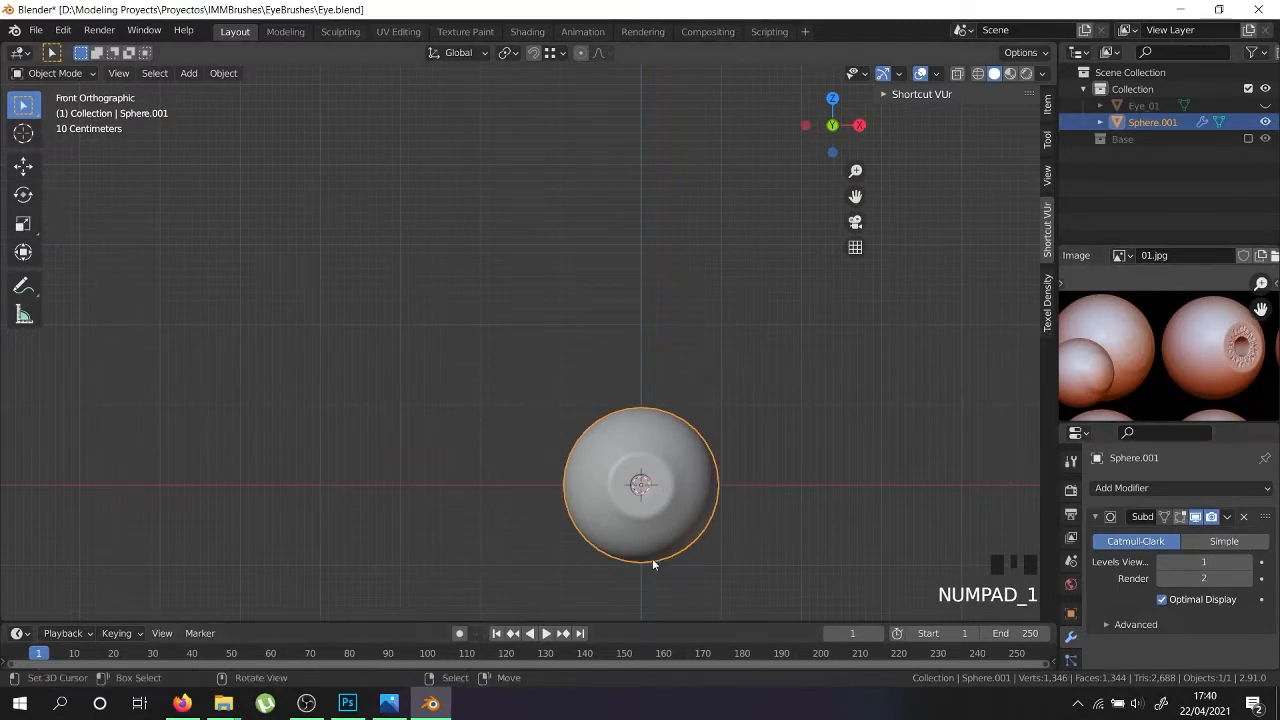
scroll(652, 563, "up", 4)
middle_click_drag(731, 488, 447, 490)
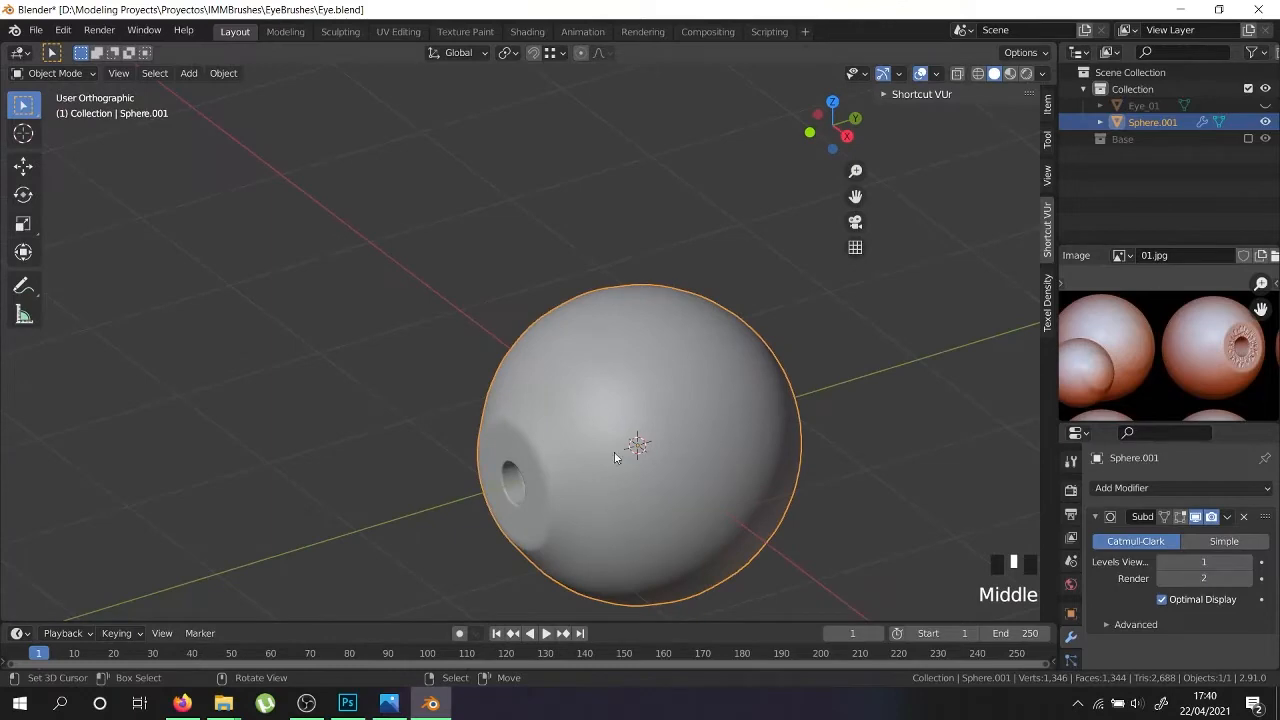
scroll(537, 495, "up", 4)
Add a centred loop cut in the narrow bevel band around the flat pupil ring, and check the smoothed edge
key("Tab")
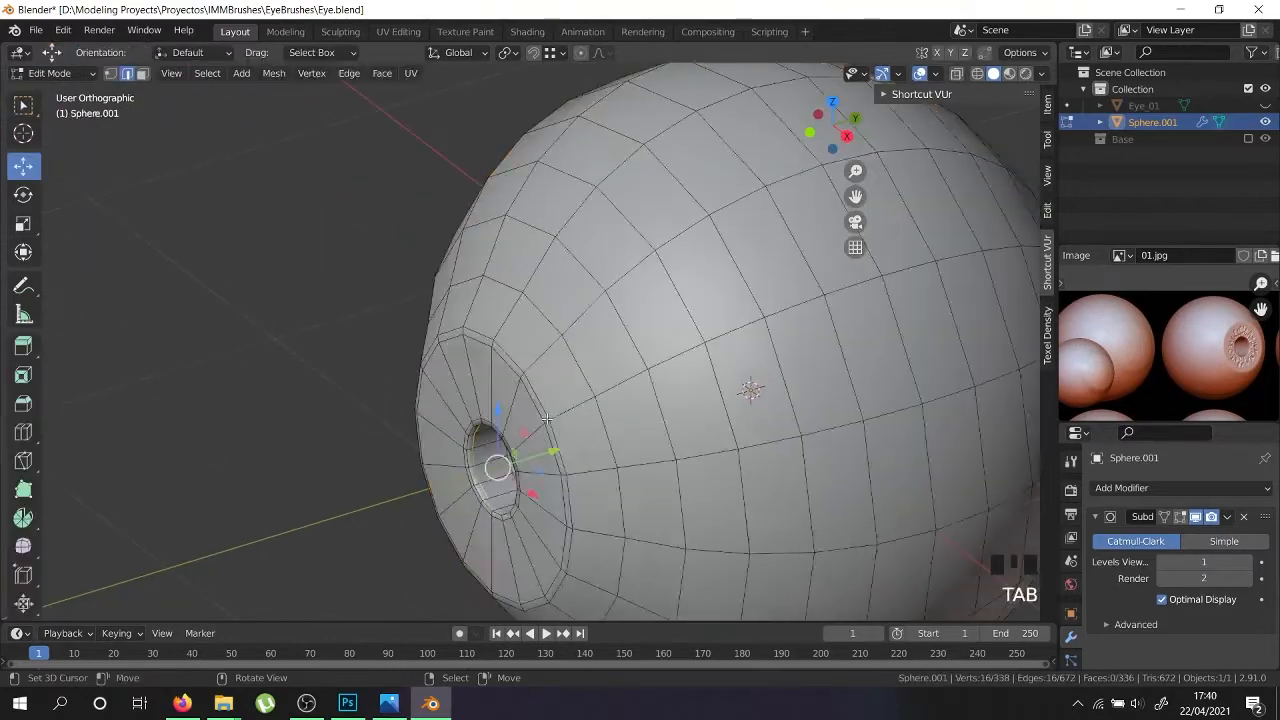
scroll(547, 422, "up", 4)
scroll(547, 422, "up", 4)
key("ctrl+r")
left_click(549, 423)
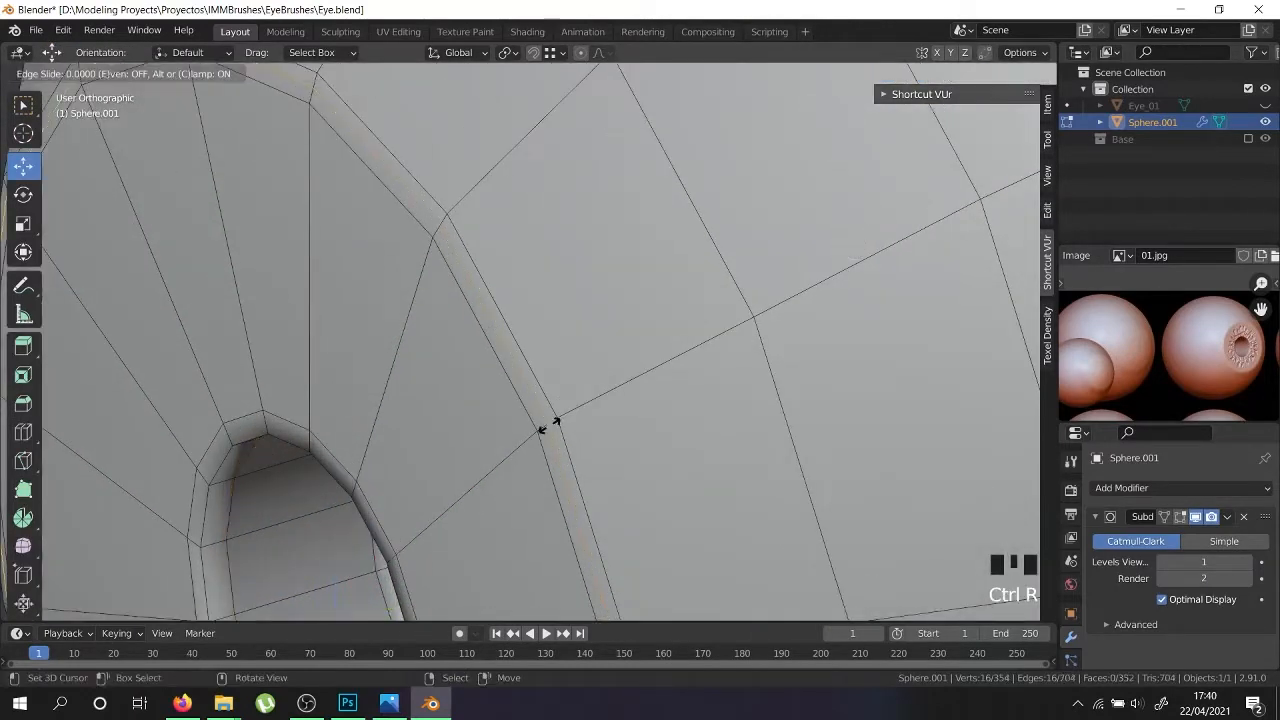
right_click(549, 423)
scroll(549, 425, "down", 4)
key("Tab")
scroll(562, 454, "down", 3)
middle_click_drag(562, 454, 630, 388)
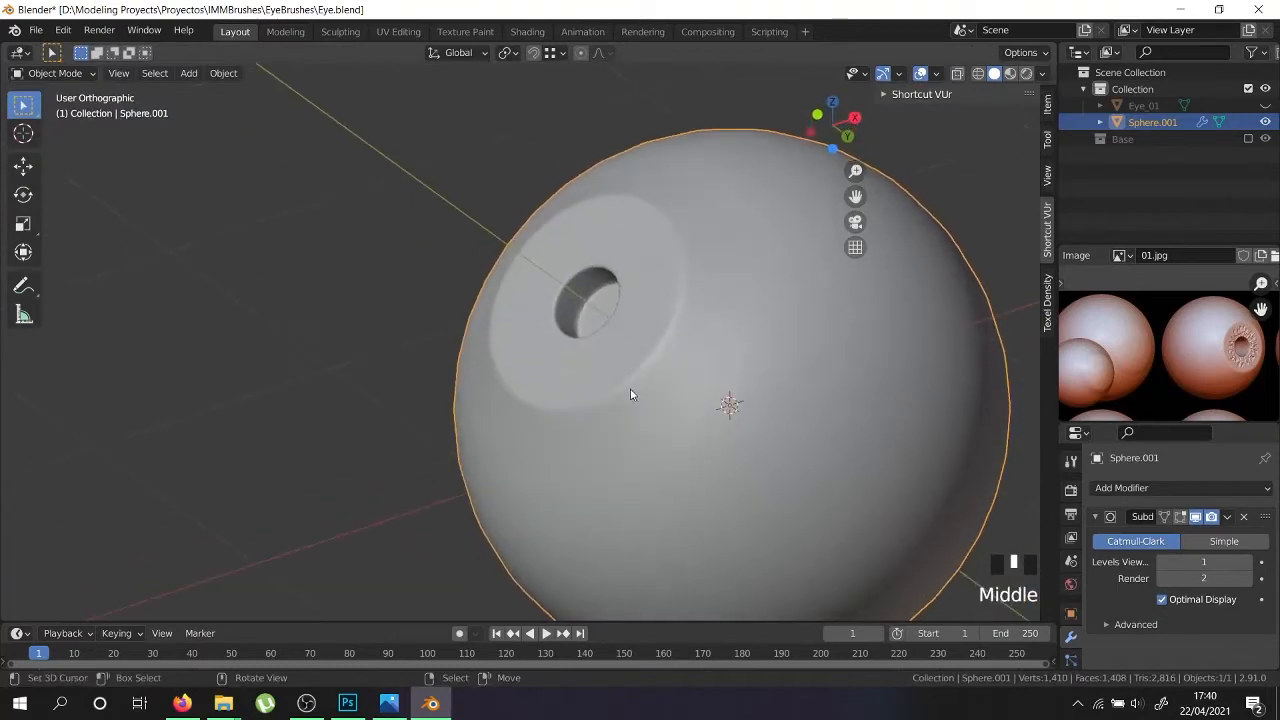
Remove the Subdivision Surface modifier from the Sphere.001 eyeball
scroll(665, 372, "up", 2)
scroll(632, 392, "up", 2)
scroll(557, 469, "down", 5)
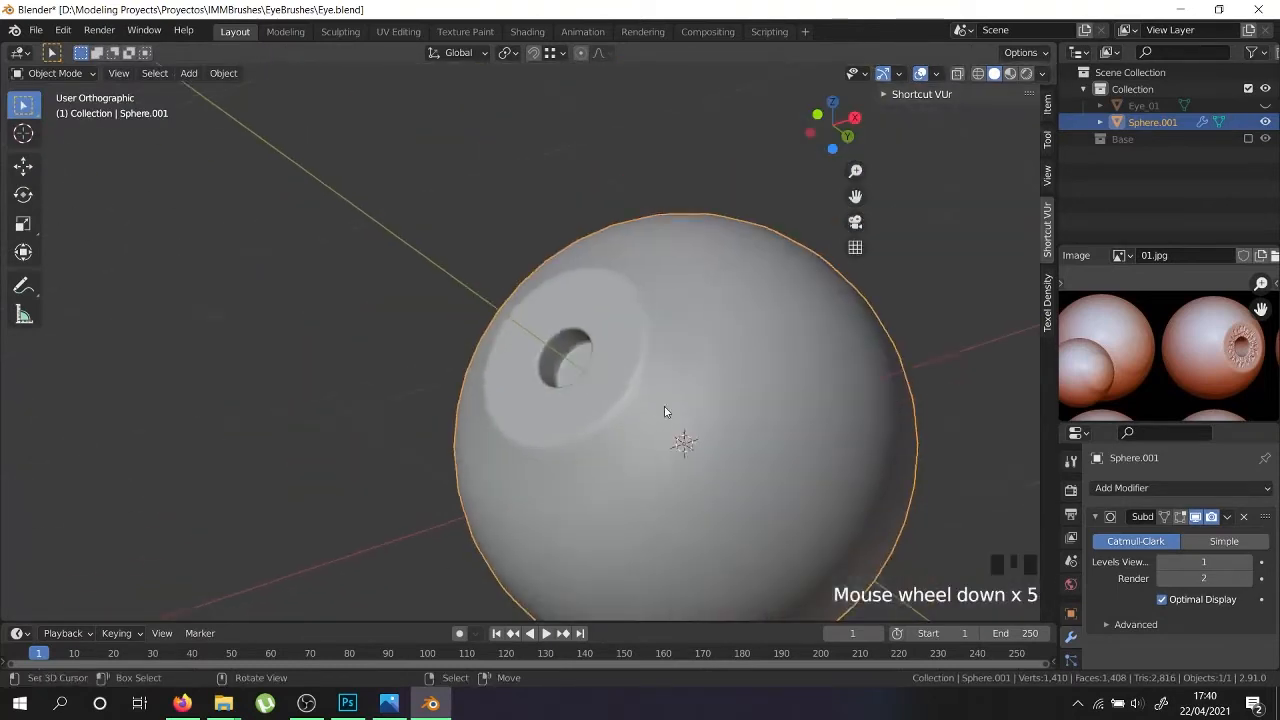
middle_click_drag(665, 410, 626, 507)
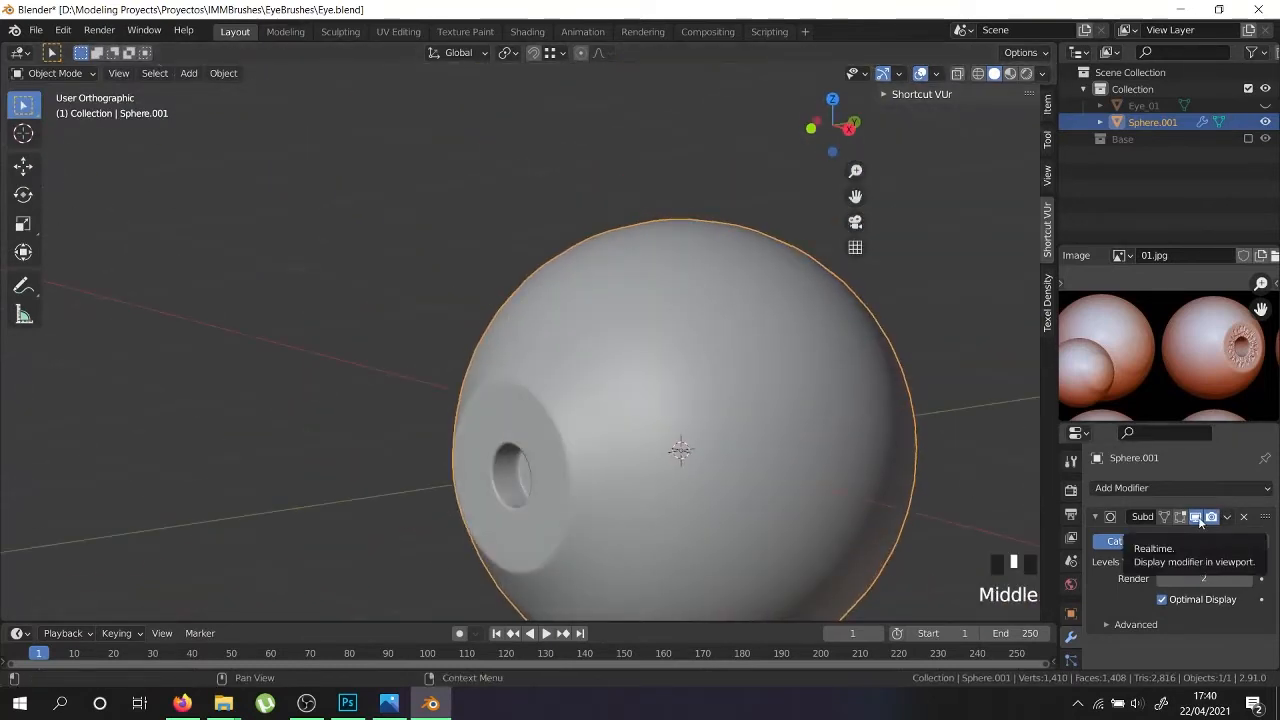
left_click(1243, 517)
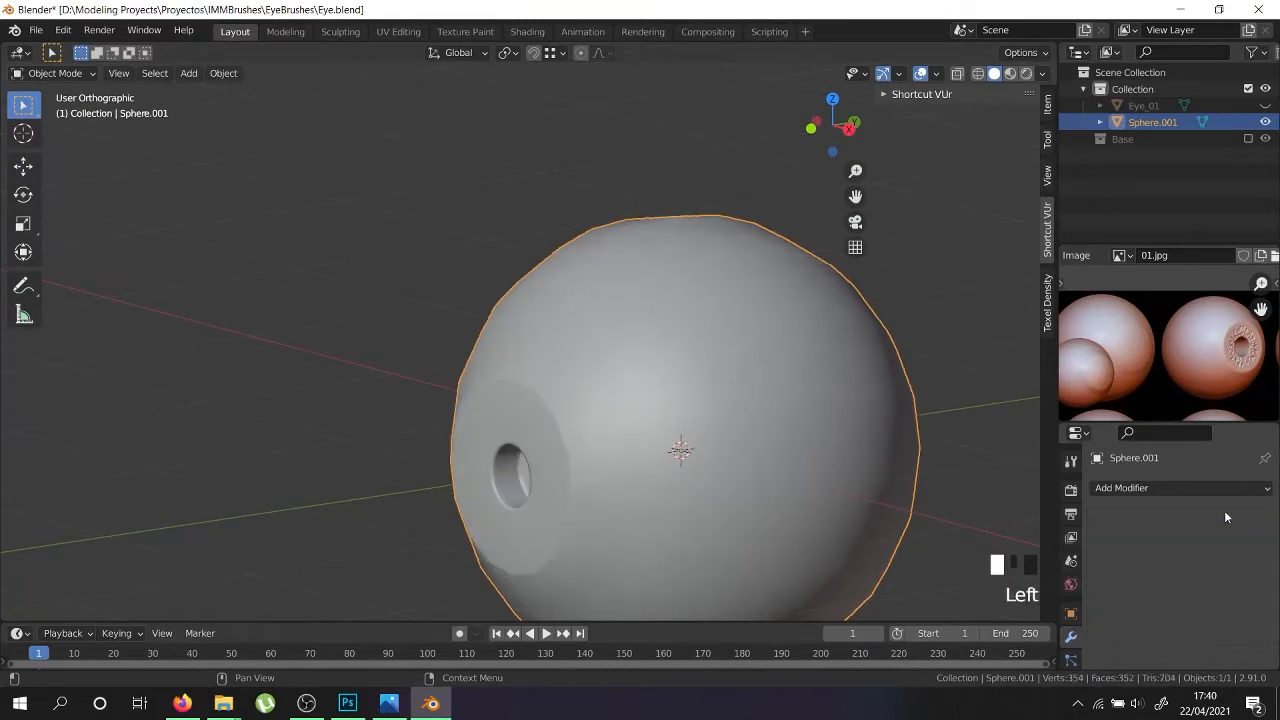
Rename the Sphere.001 object as Eye_02, matching the naming of Eye_01
middle_click_drag(646, 480, 810, 403)
scroll(757, 457, "down", 3)
middle_click_drag(757, 457, 790, 500)
left_click(1148, 106)
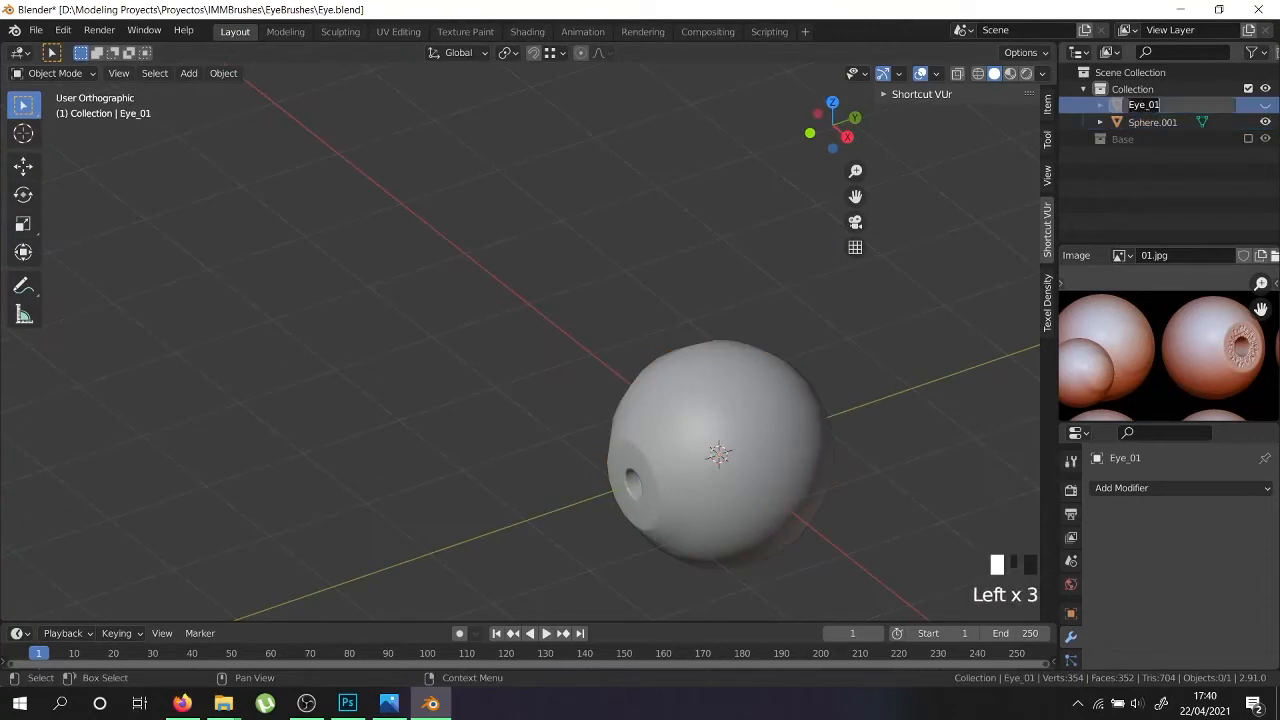
double_click(1150, 123)
type("Eye_01")
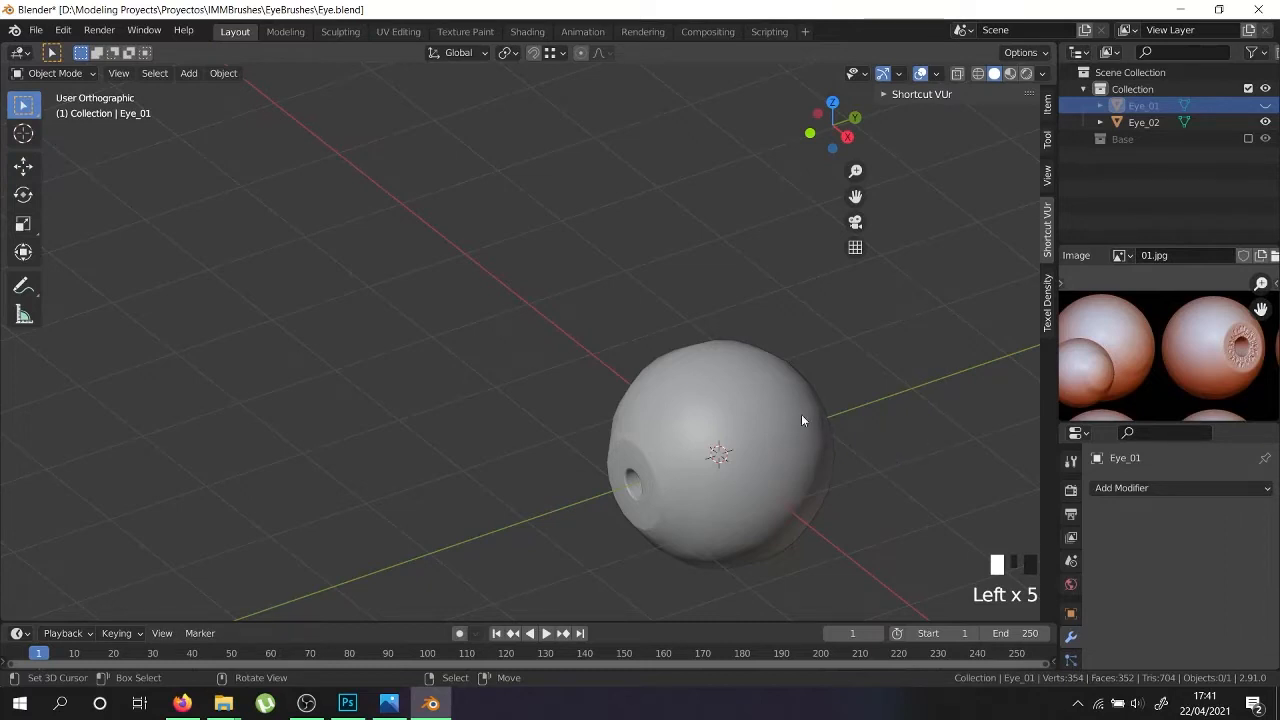
Examine the next eyeball design in the reference image, the one with a notched circular recess
left_click(1265, 122)
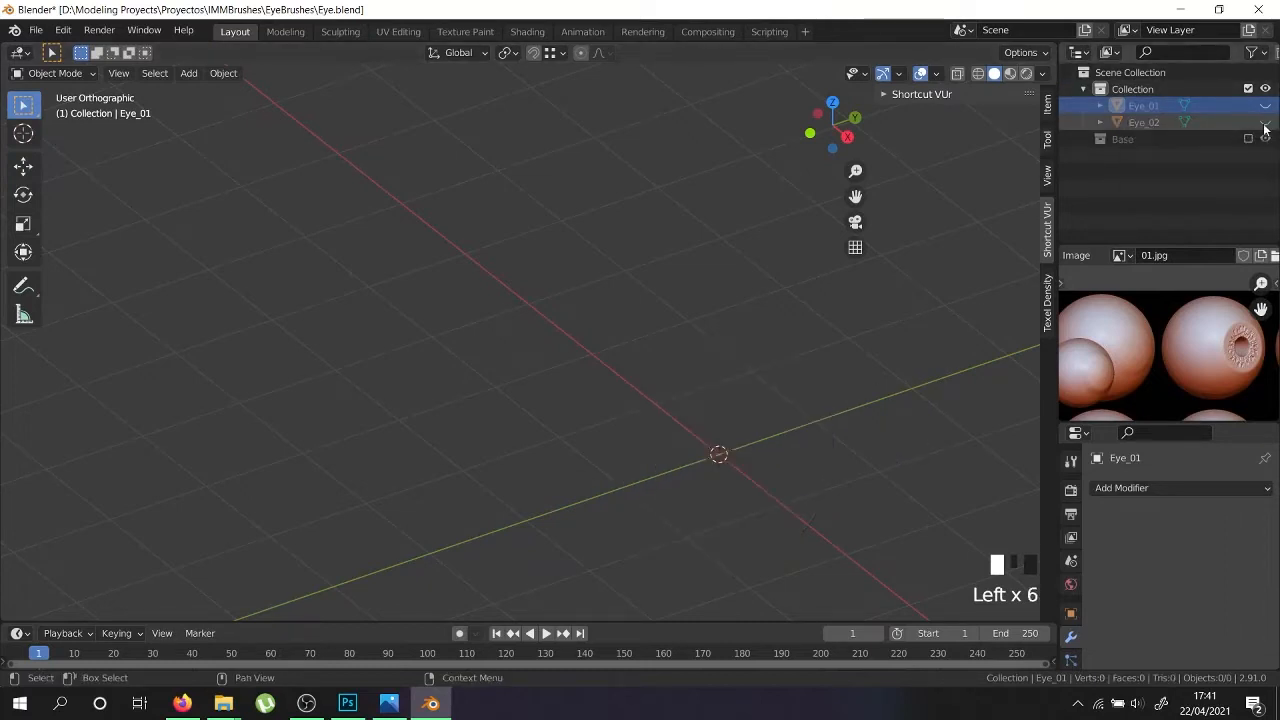
middle_click_drag(1207, 361, 1247, 367)
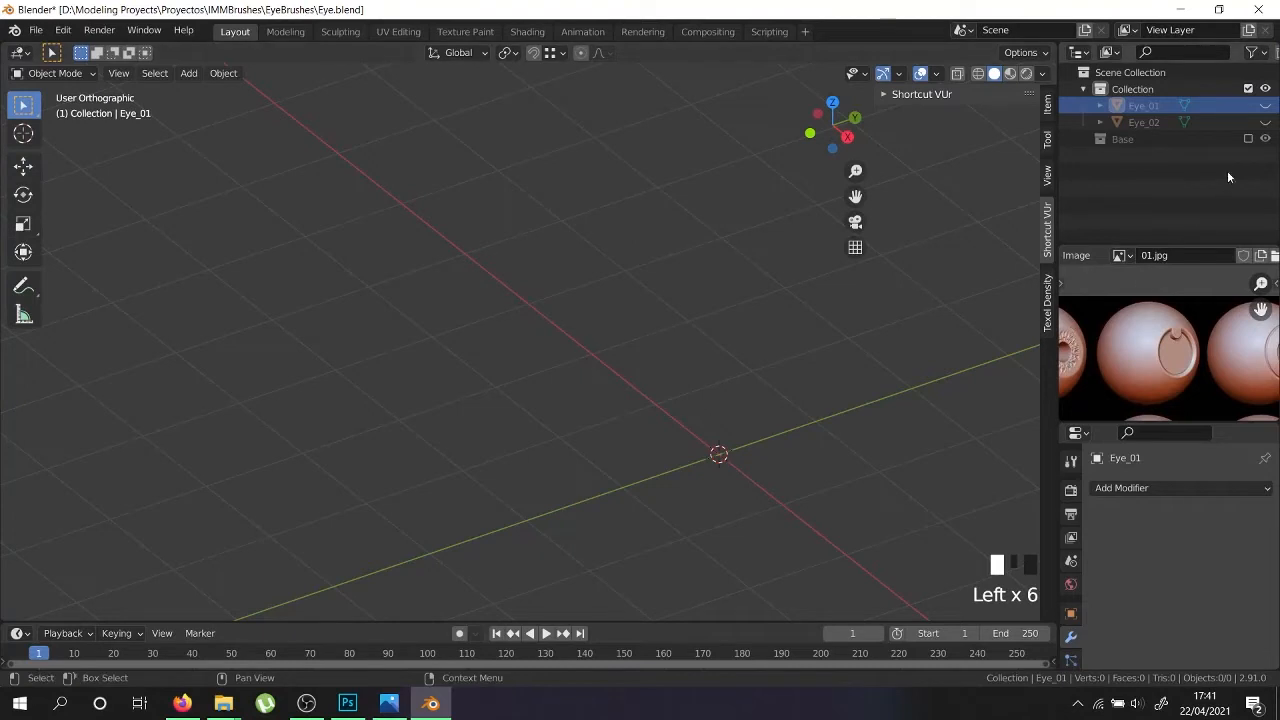
left_click(1265, 122)
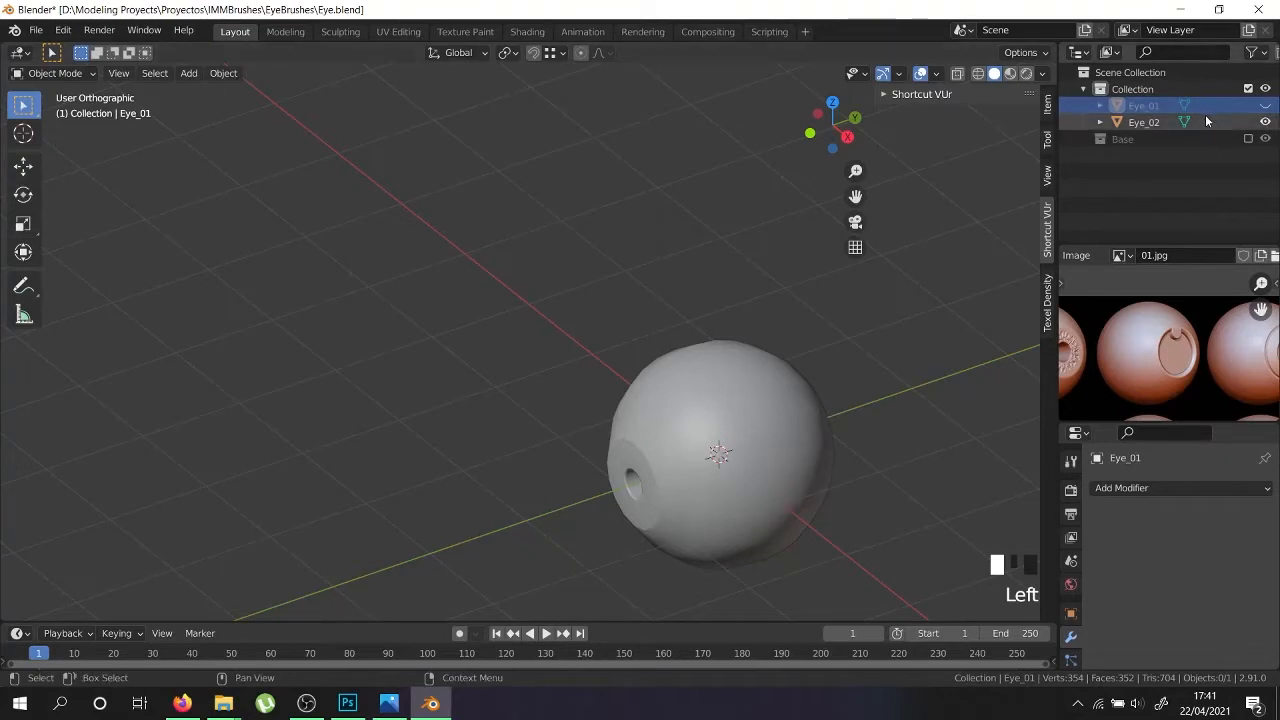
scroll(1173, 371, "down", 2)
scroll(1122, 372, "up", 2)
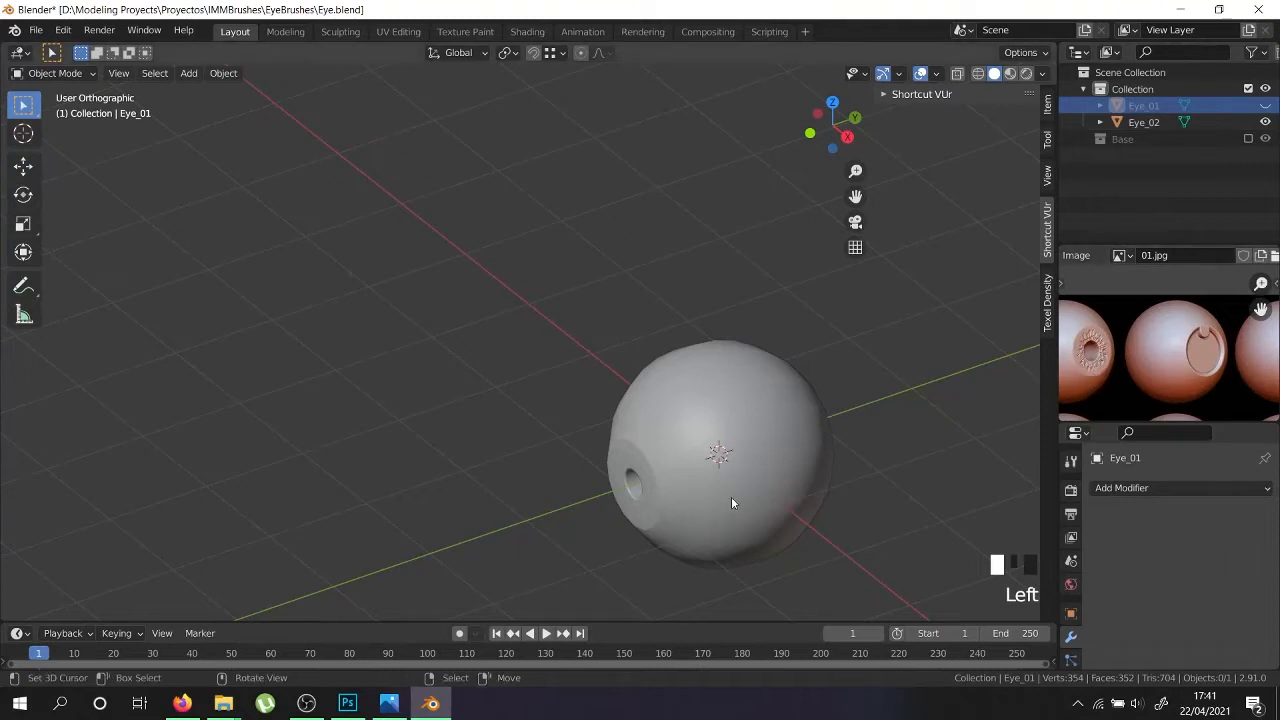
Duplicate Eye_02 in place and hide the original
right_click(758, 456)
key("shift+d")
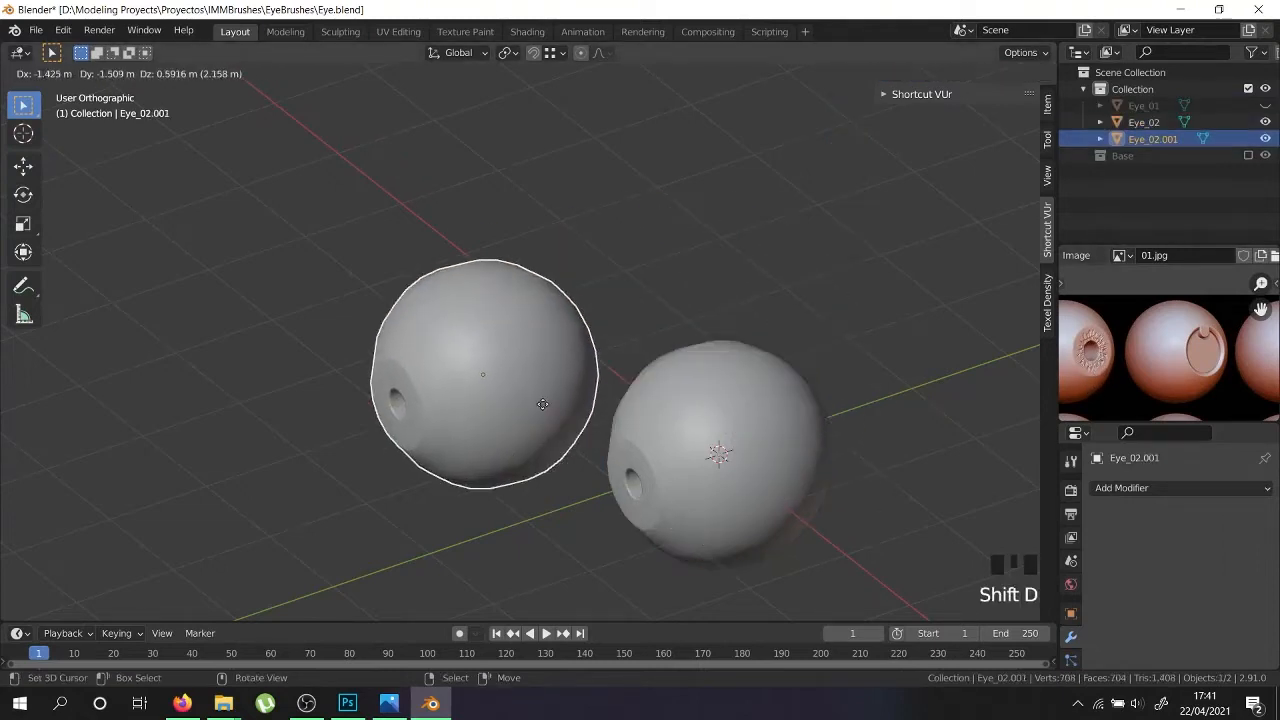
key("Escape")
left_click(1265, 122)
Rename the duplicated eyeball as Eye_03
left_click(1153, 138)
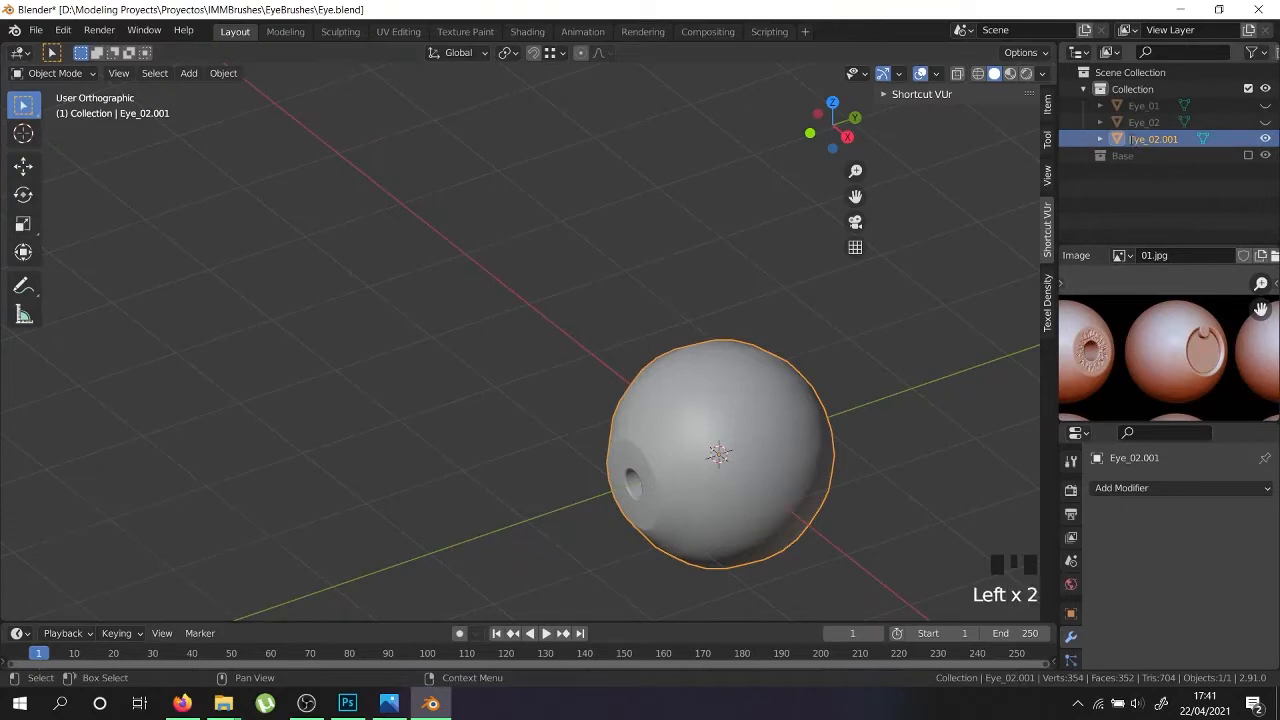
double_click(1153, 138)
type("Eye_03")
key("Return")
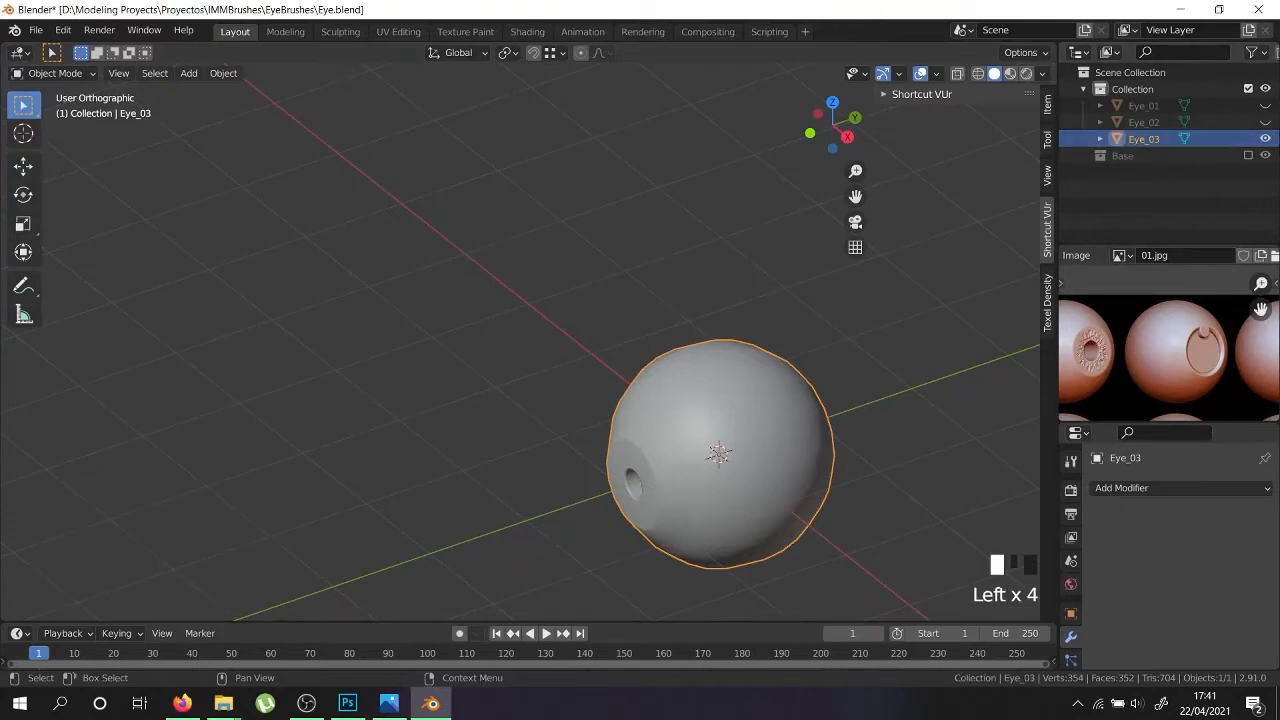
In Edit Mode, delete the two supporting edge loops around the outer edge of Eye_03's flat pupil ring
key("Tab")
scroll(653, 491, "up", 7)
right_click(664, 497)
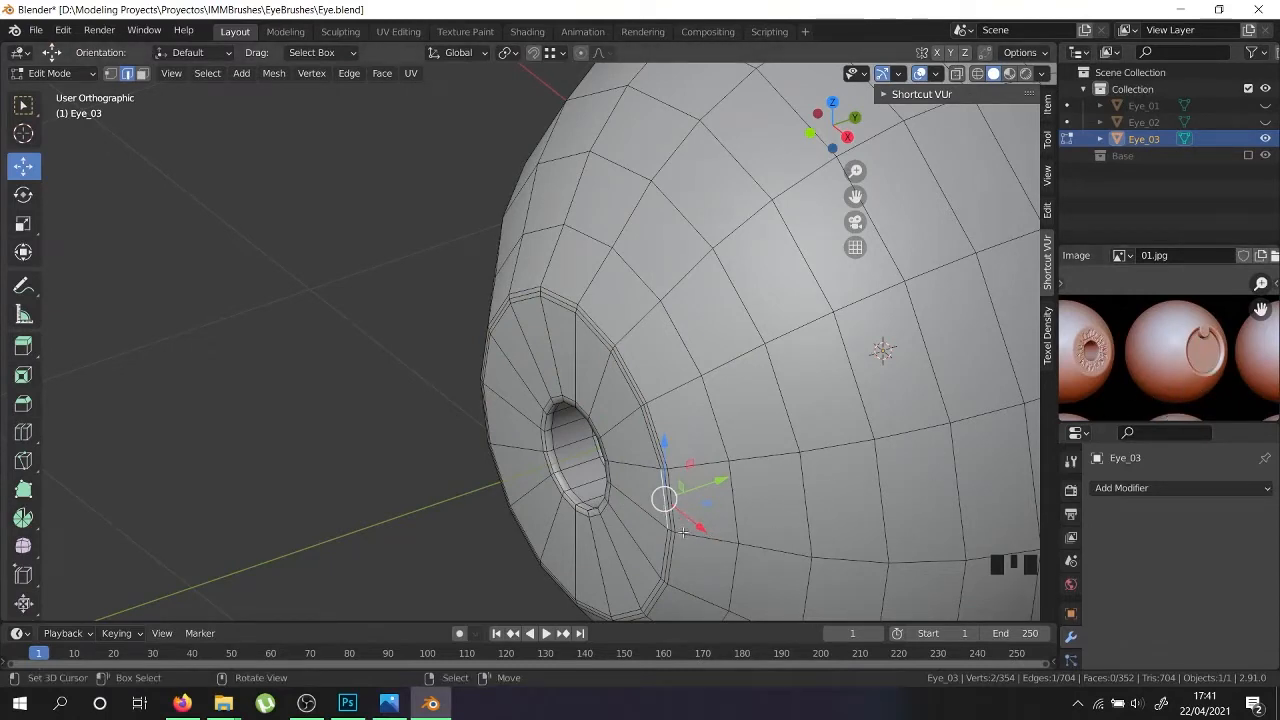
right_click(664, 502)
right_click(666, 510, "alt+shift")
right_click(664, 510, "alt+shift")
middle_click_drag(664, 510, 747, 477, "shift")
key("x")
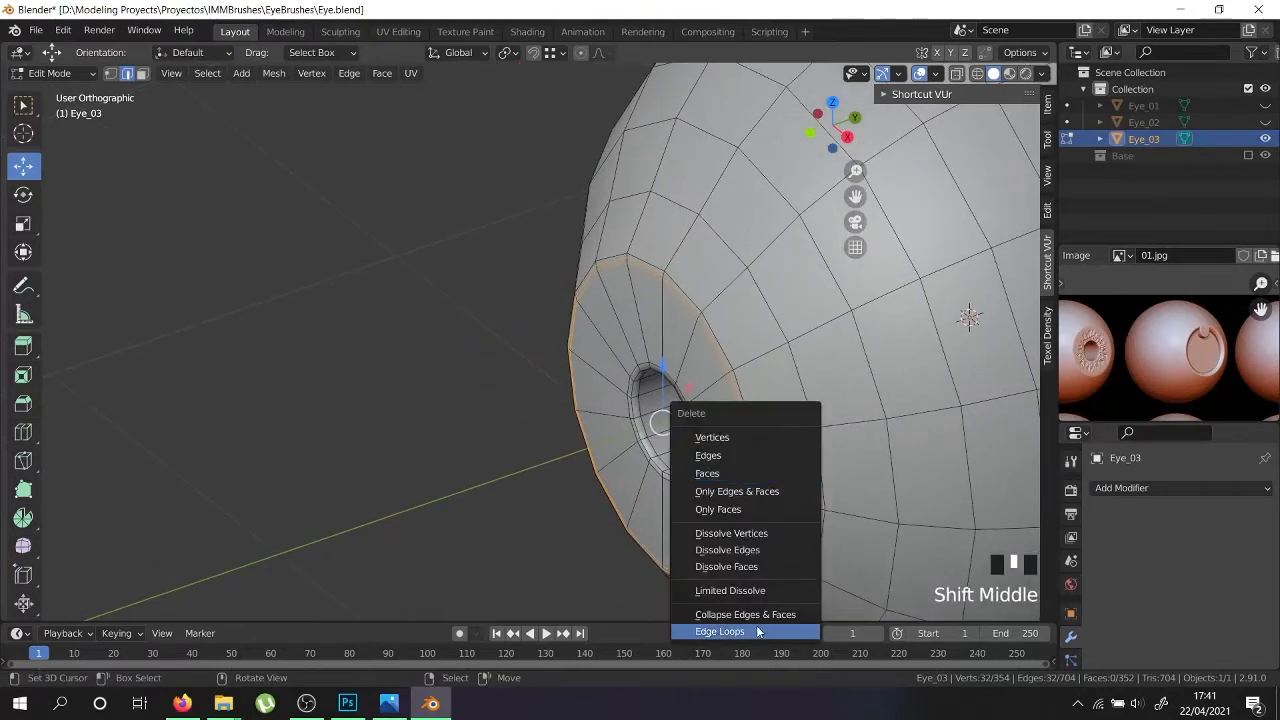
left_click(757, 632)
Delete the three supporting edge loops along the rim and inner wall of the pupil hole
scroll(690, 500, "up", 4)
right_click(674, 480)
right_click(687, 476, "alt+shift")
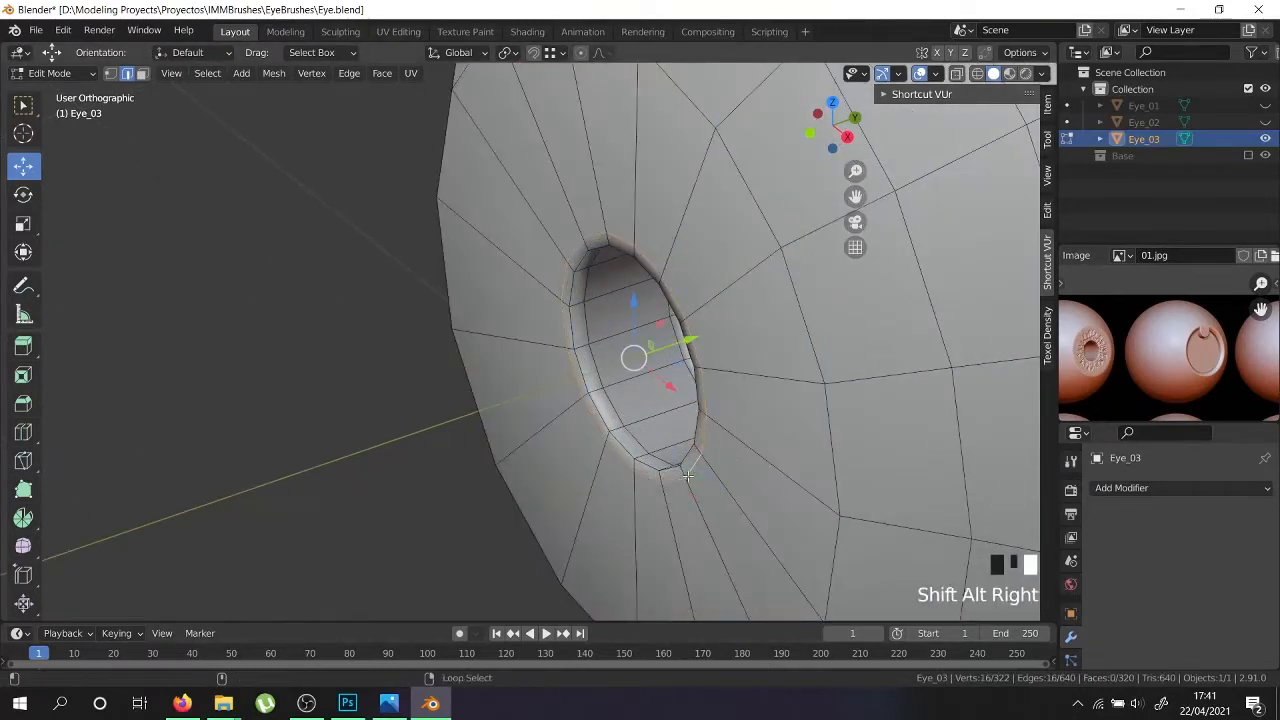
middle_click_drag(687, 476, 636, 458)
scroll(636, 458, "up", 2)
right_click(645, 437, "alt+shift")
right_click(650, 432, "alt+shift")
scroll(654, 428, "up", 5)
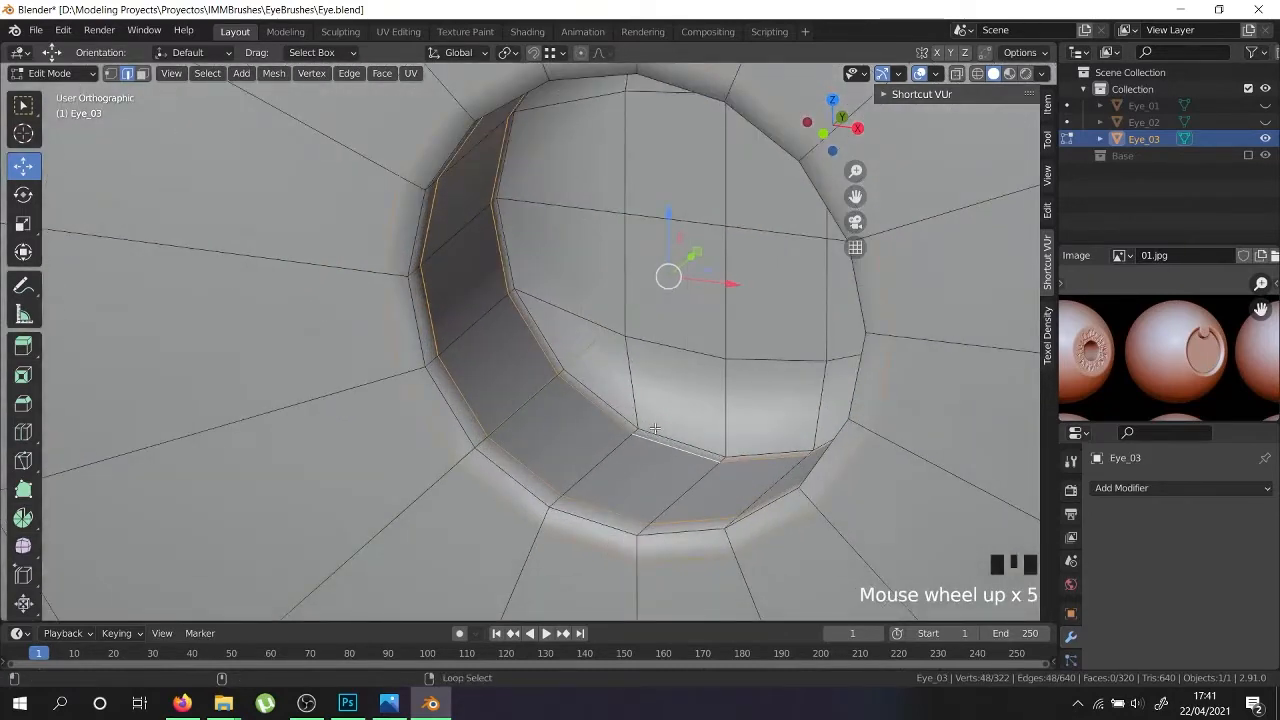
right_click(658, 429, "alt+shift")
scroll(664, 432, "down", 4)
key("ctrl+z")
key("x")
left_click(673, 455)
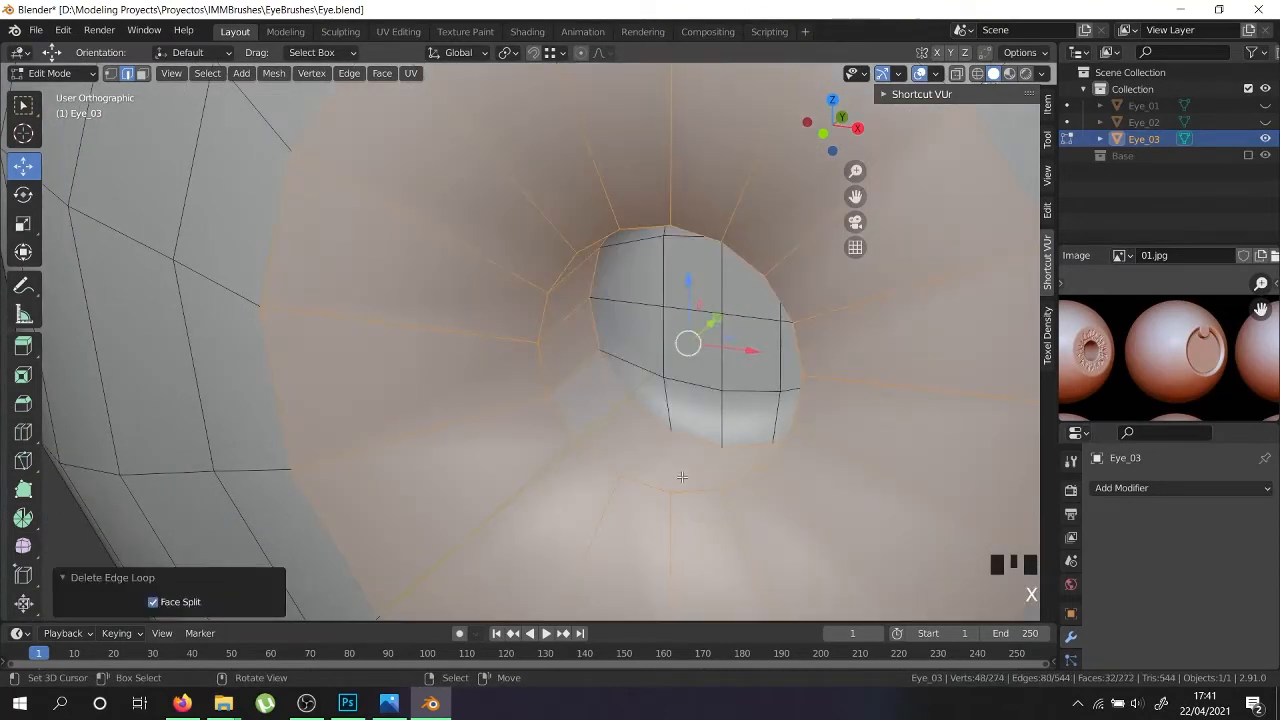
Select the four central faces on the pupil hole's floor and grow the selection to cover the whole floor
key("3")
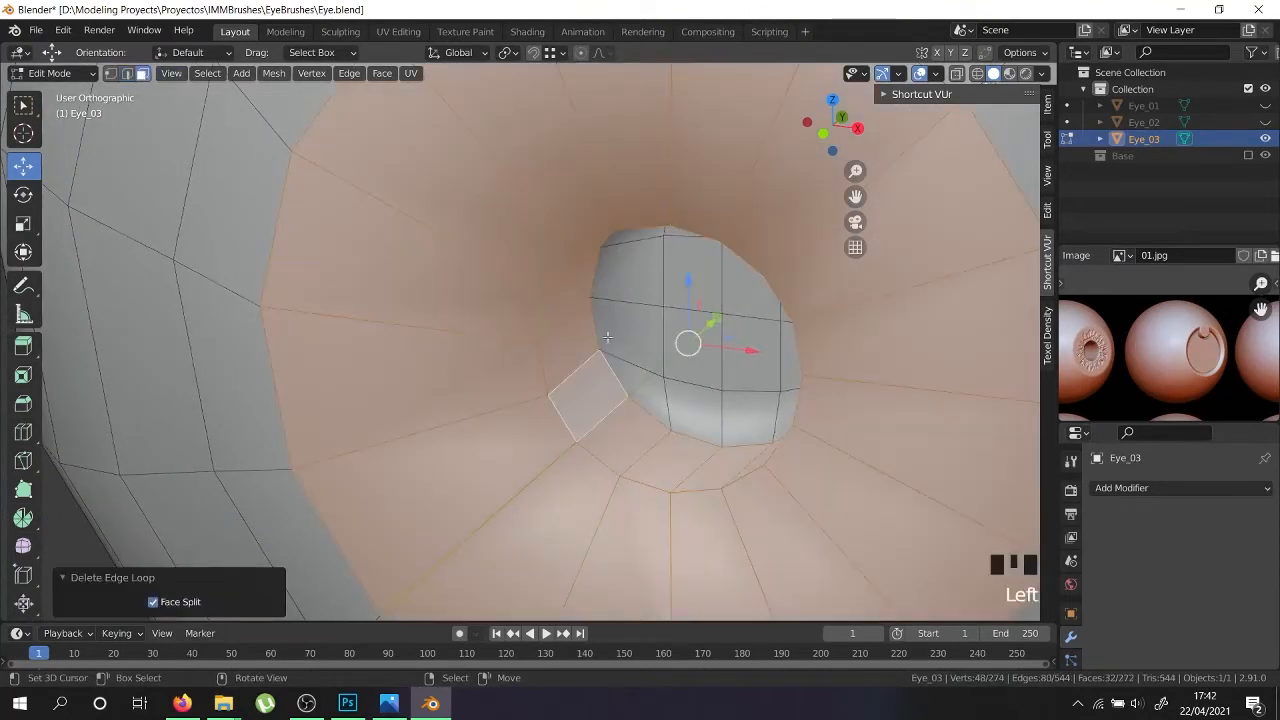
right_click(653, 352)
middle_click_drag(643, 388, 700, 330)
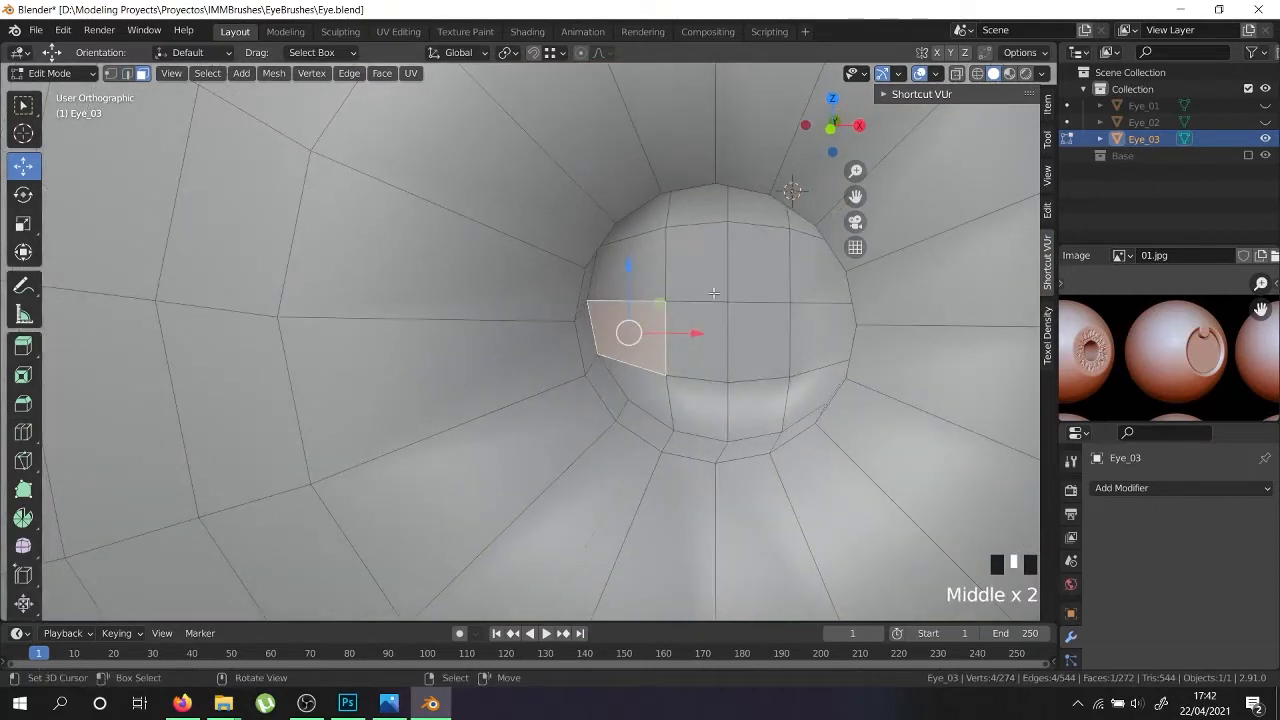
right_click(705, 275)
right_click(753, 289, "ctrl")
right_click(760, 340, "ctrl")
right_click(692, 341, "ctrl")
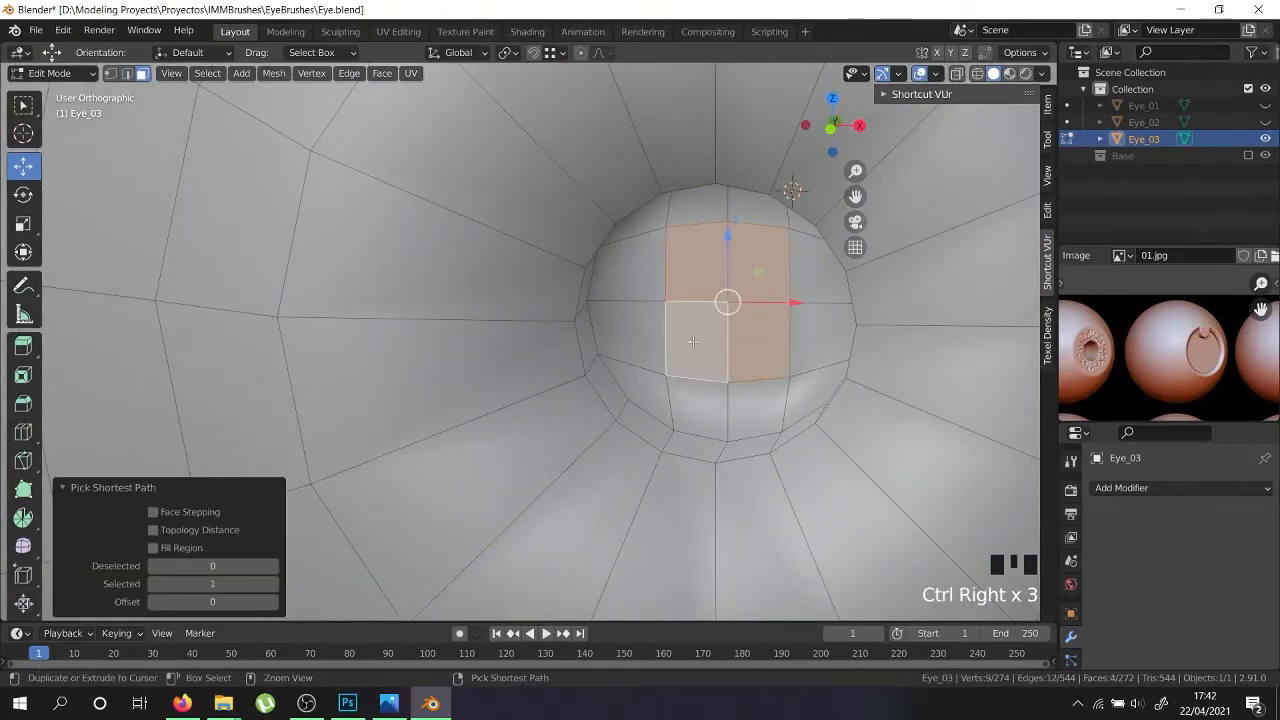
key("ctrl+KP_Add")
scroll(693, 341, "down", 2)
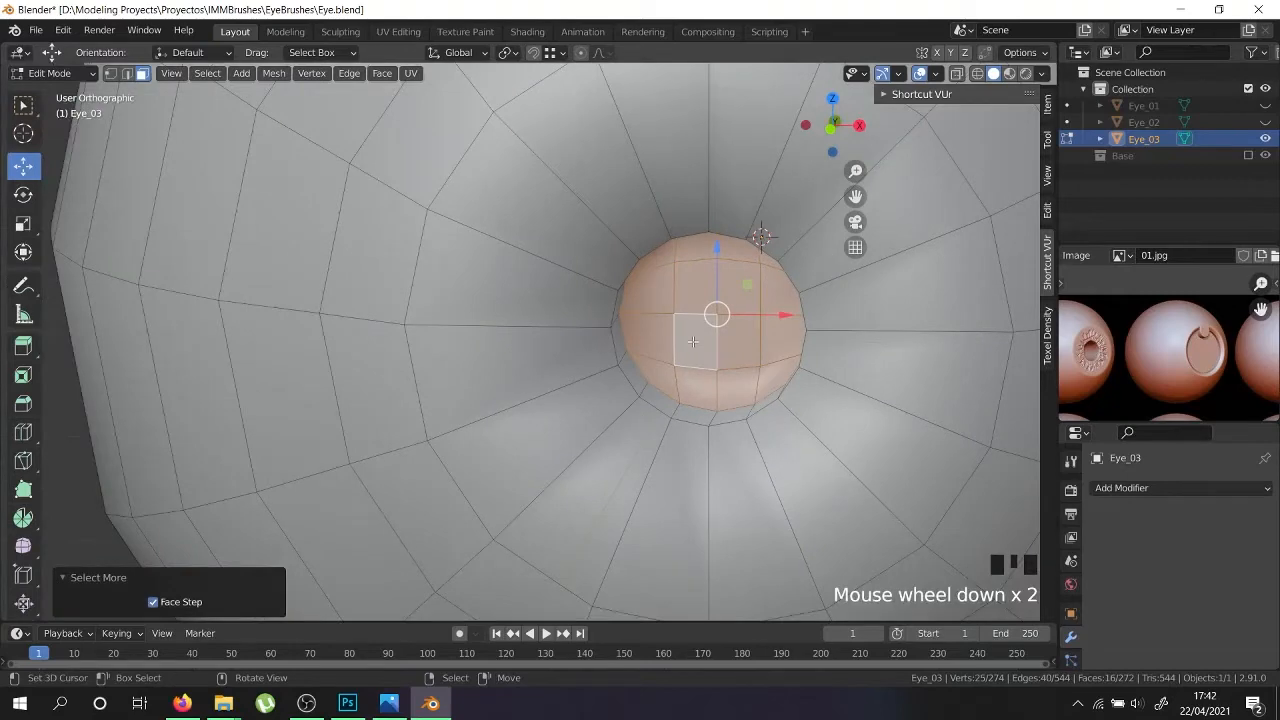
Try deleting edge loops on the selected floor faces of the pupil hole, and undo it
key("x")
left_click(693, 345)
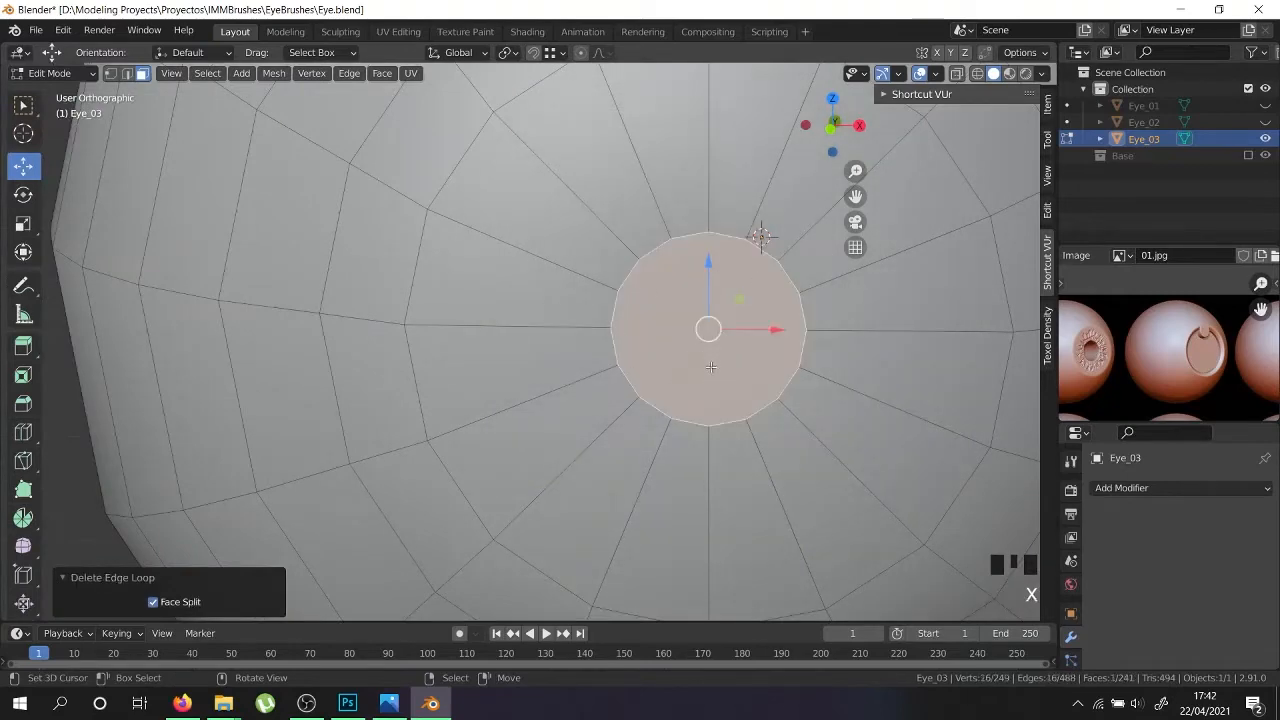
middle_click_drag(781, 376, 628, 413, "shift")
key("ctrl+z")
Try to delete the edge loop around the floor of the pupil hole
left_click(127, 75)
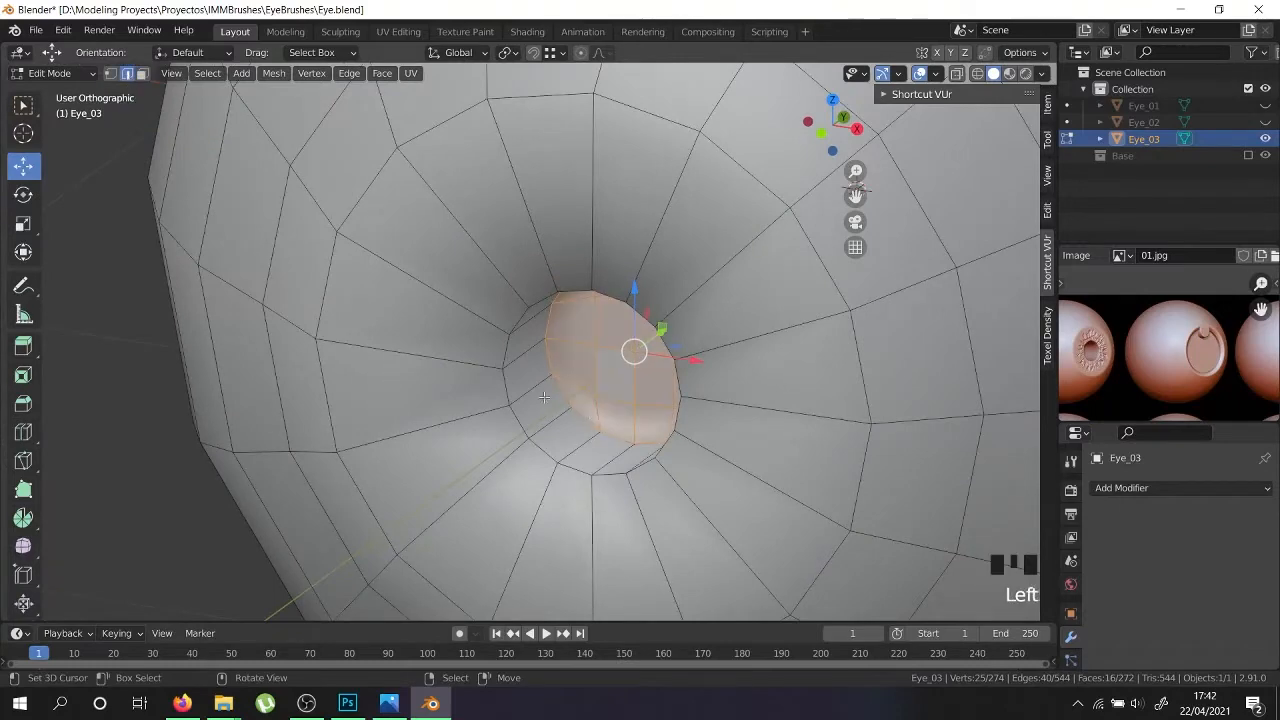
scroll(616, 406, "up", 4)
key("alt+a")
right_click(575, 413, "alt+shift")
right_click(575, 413, "alt+shift")
right_click(575, 413, "alt+shift")
right_click(575, 413, "alt+shift")
middle_click_drag(575, 413, 742, 325)
scroll(720, 163, "down", 4)
right_click(720, 163, "alt+shift")
right_click(718, 162, "alt+shift")
key("x")
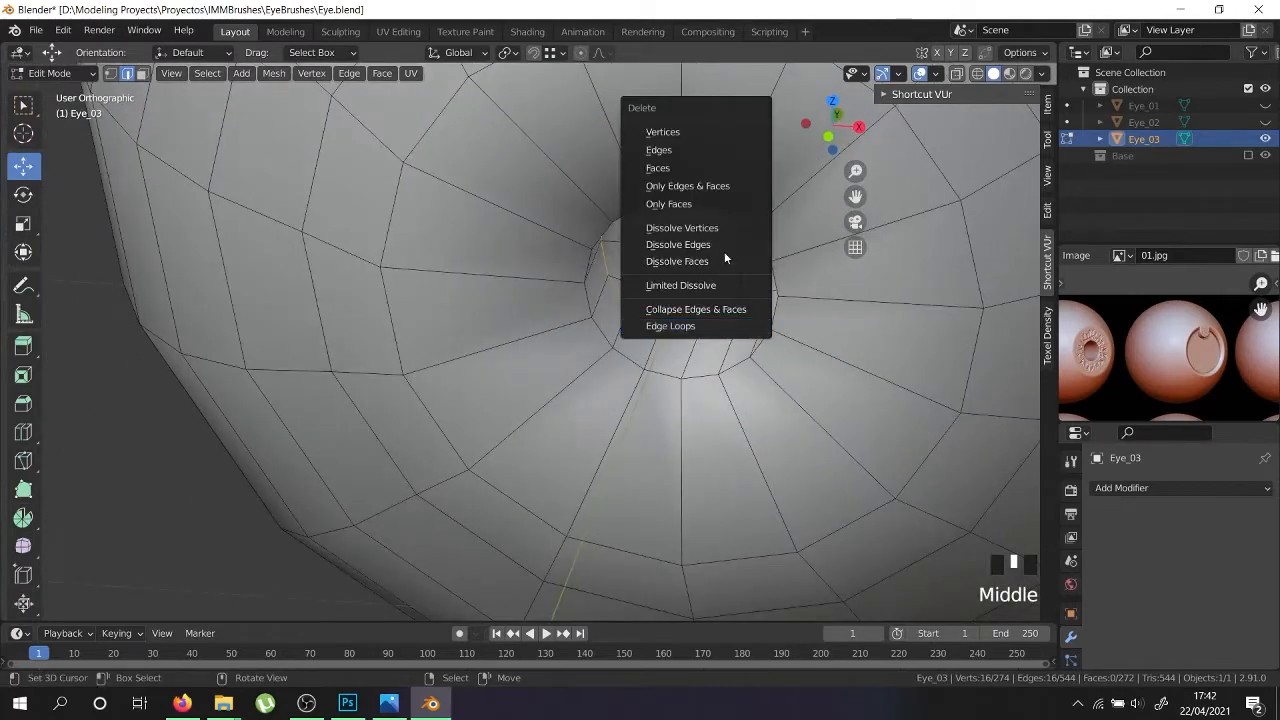
left_click(713, 164)
key("x")
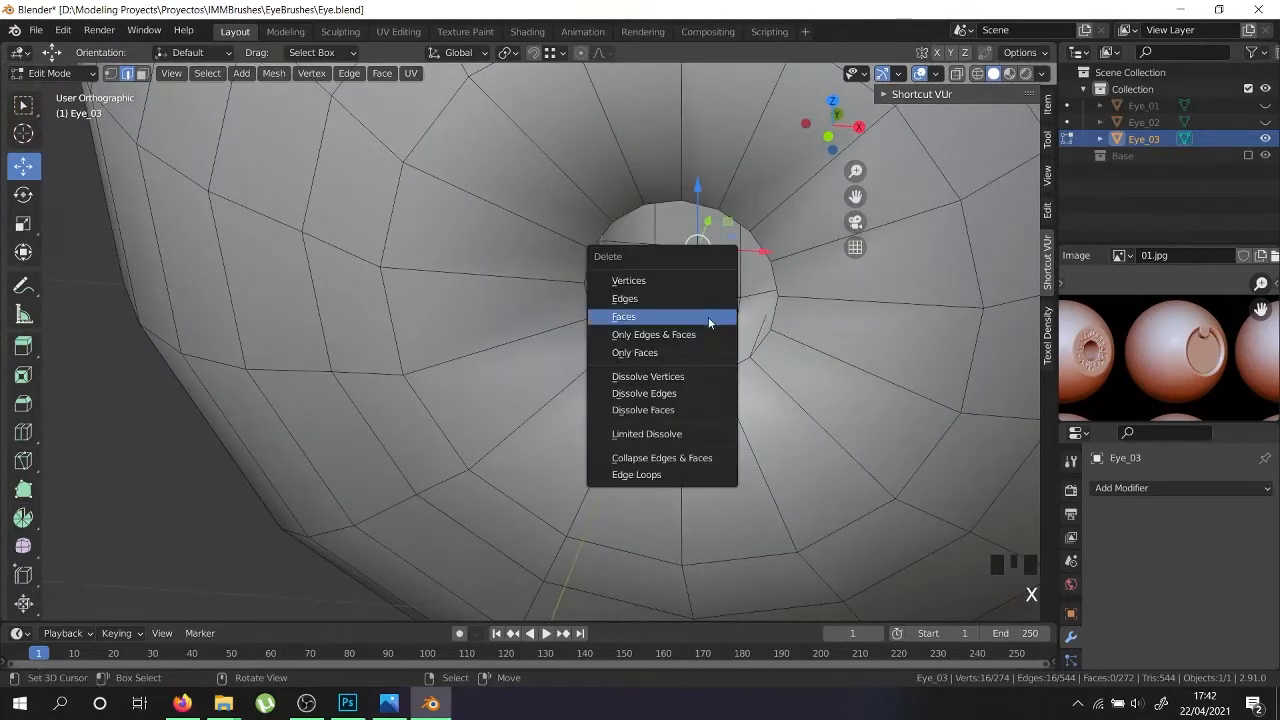
left_click(651, 468)
Undo the loop deletion and selection changes back to the selected floor faces of the pupil hole
middle_click_drag(651, 468, 673, 361)
key("ctrl+z")
key("ctrl+z")
key("ctrl+z")
key("ctrl+z")
key("ctrl+z")
key("ctrl+z")
key("ctrl+z")
key("ctrl+z")
key("ctrl+z")
key("ctrl+z")
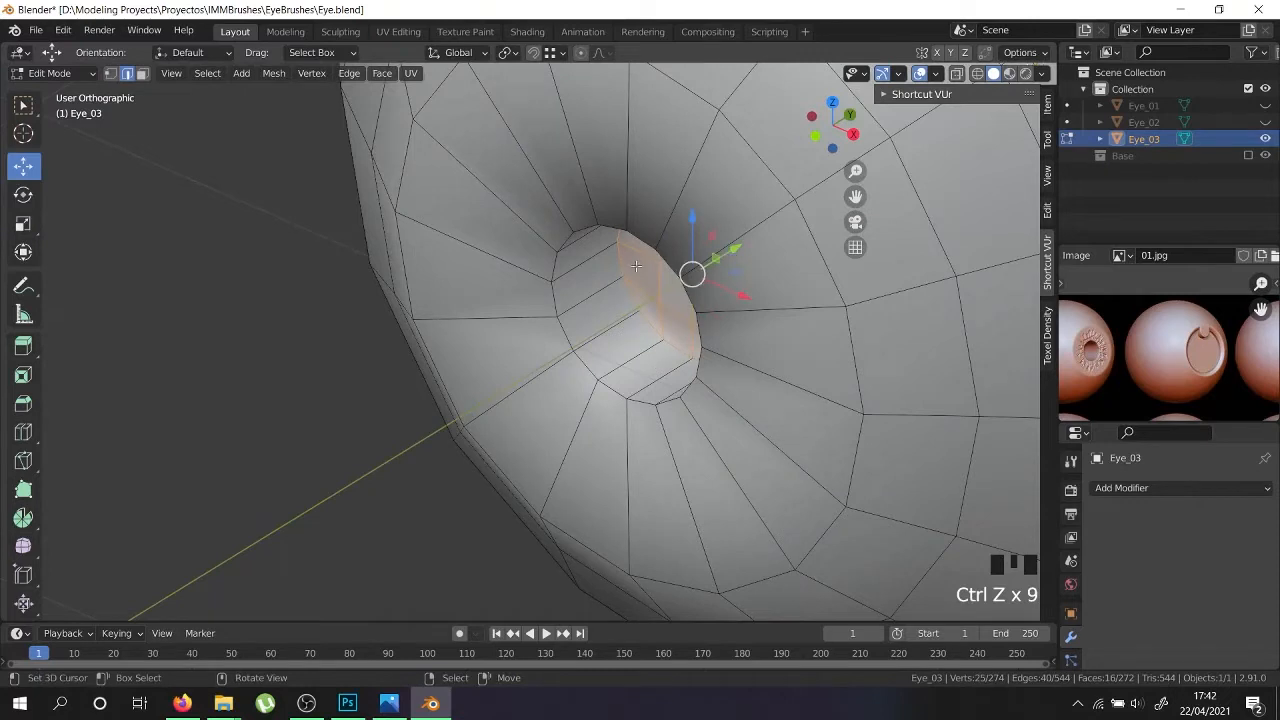
Enable snapping and move the hole's floor faces about -0.143 m along Y onto the rim to close the recess
left_click(533, 52)
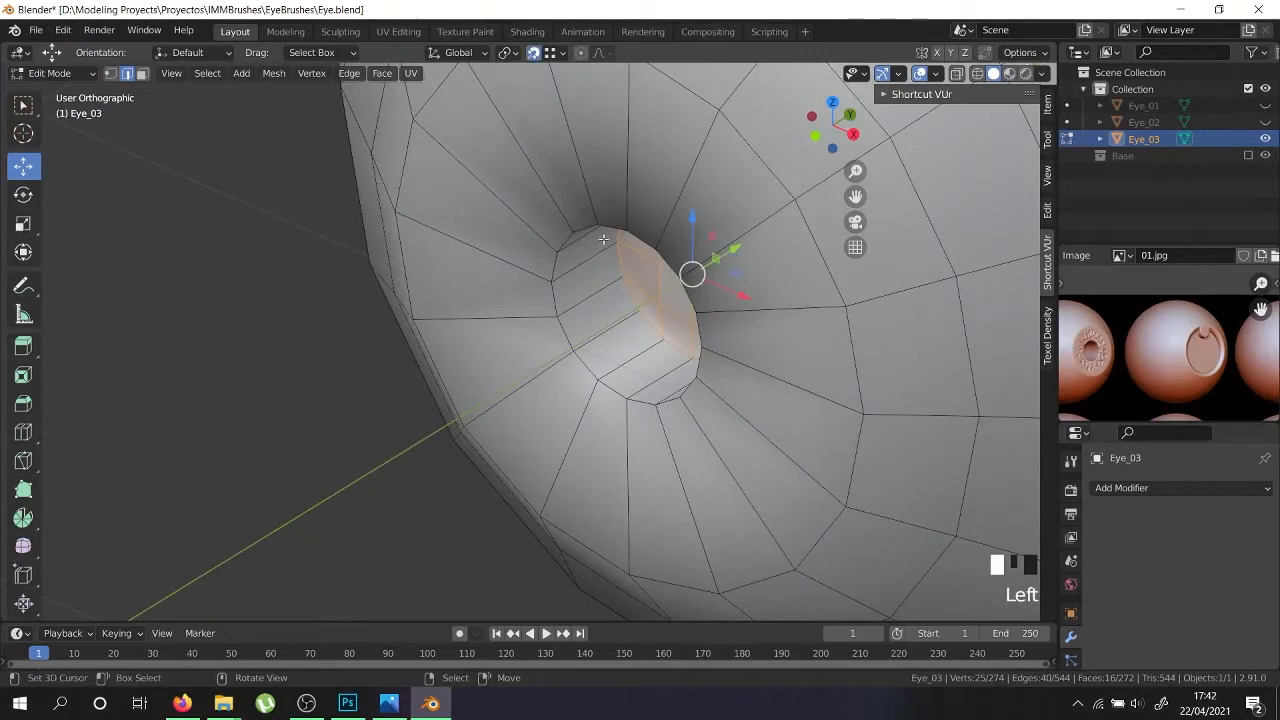
key("g")
key("x")
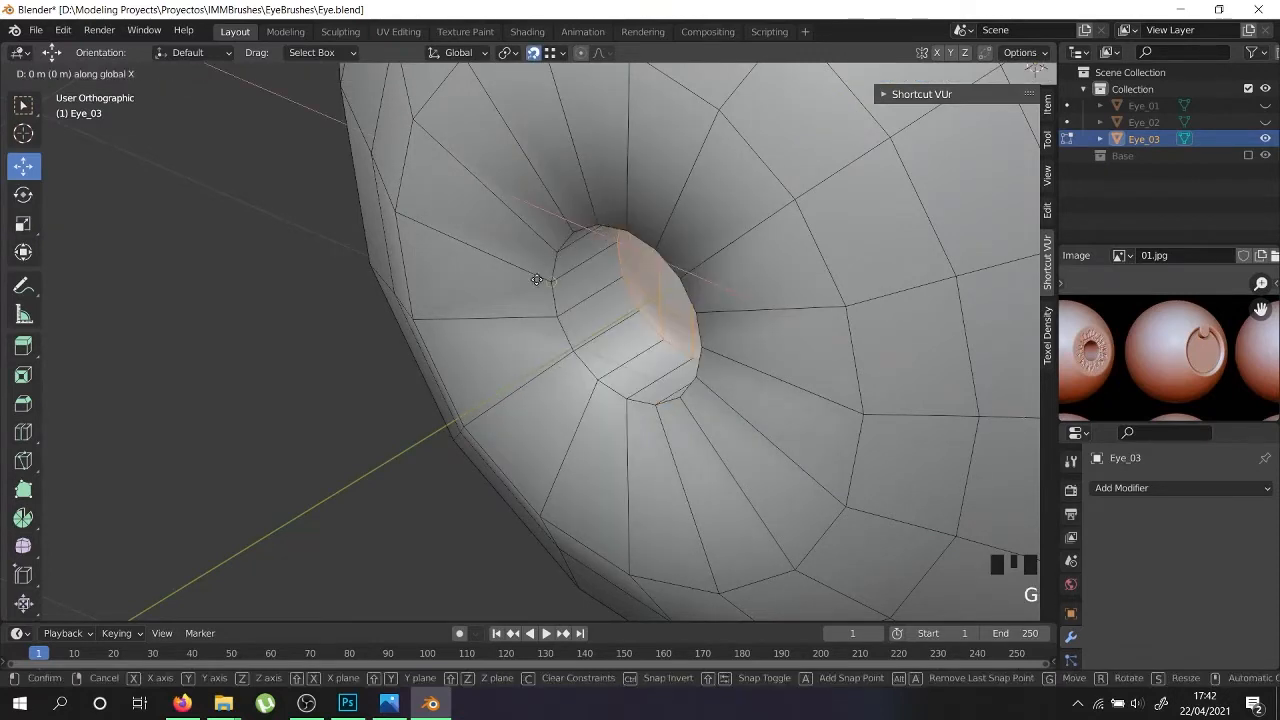
right_click(581, 329)
key("g")
key("y")
left_click(600, 217)
scroll(603, 228, "down", 3)
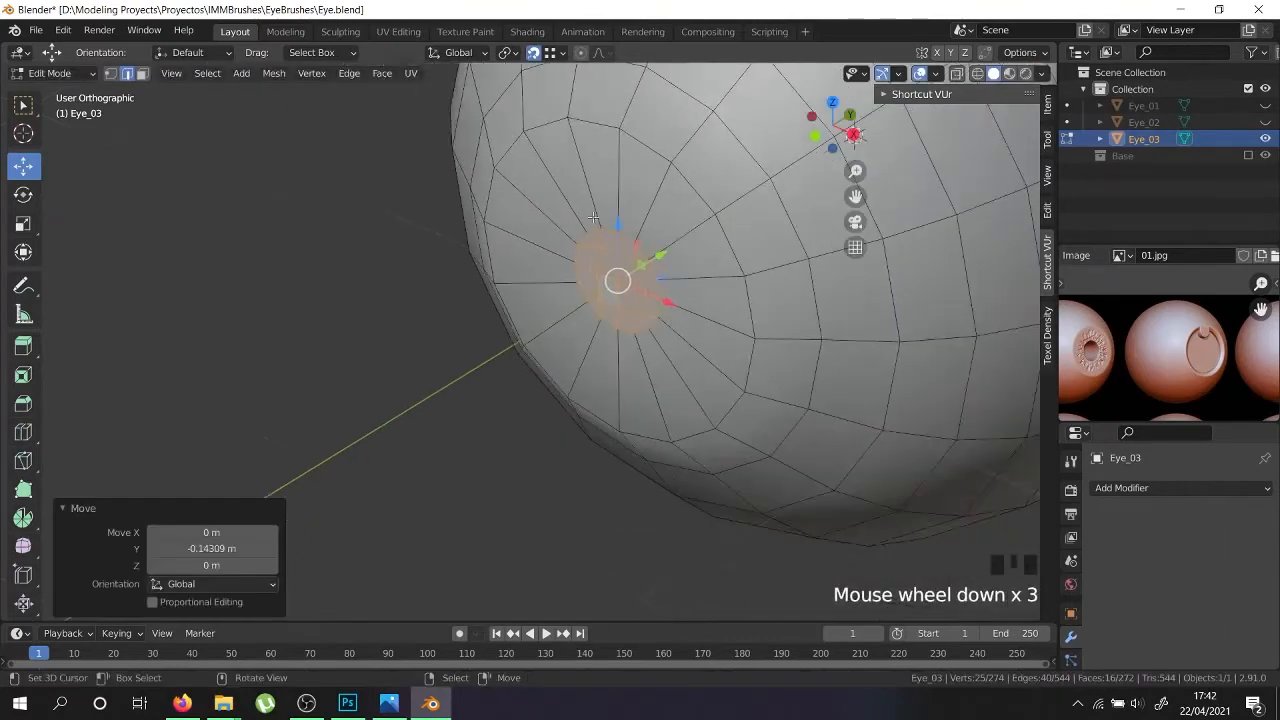
Select all vertices of Eye_03 and merge them by distance at 0.0001 m
left_click(111, 73)
key("a")
key("a")
key("a")
right_click(609, 280)
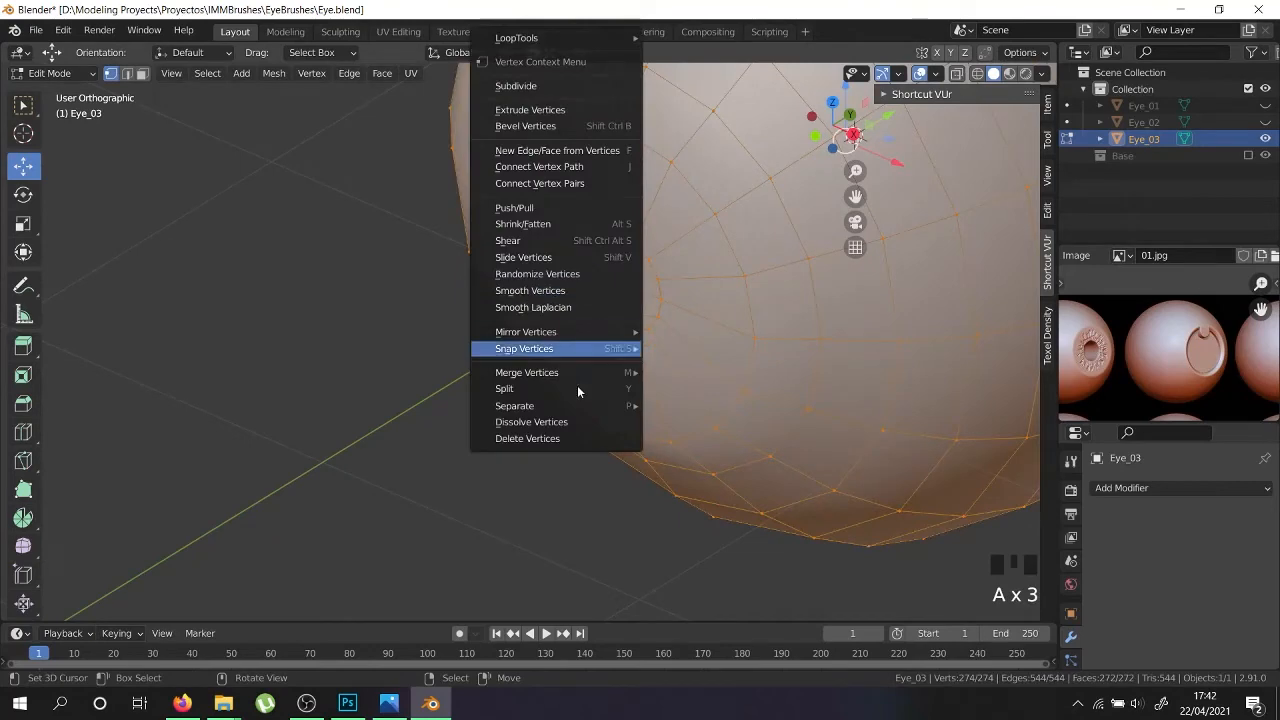
mouse_move(575, 372)
left_click(745, 431)
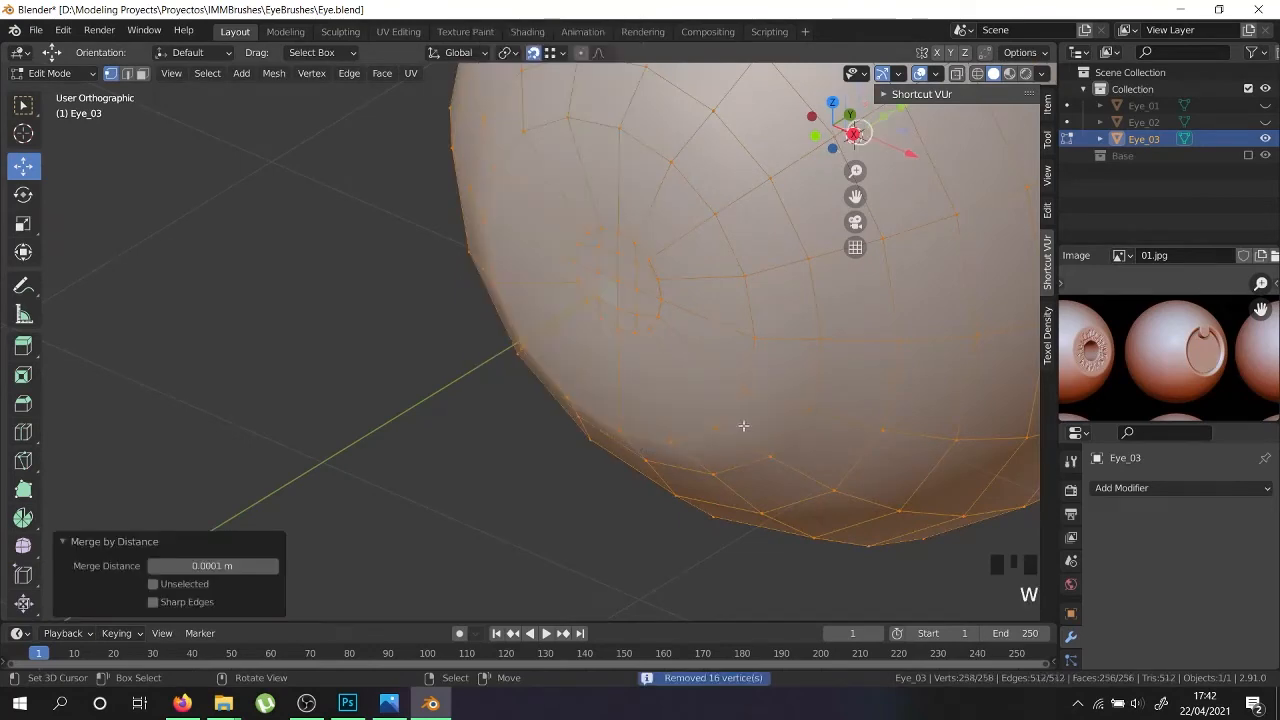
In front orthographic view, select the edge loop around the outside of the flat pupil ring
scroll(743, 426, "up", 2)
key("KP_1")
middle_click_drag(743, 424, 675, 521, "shift")
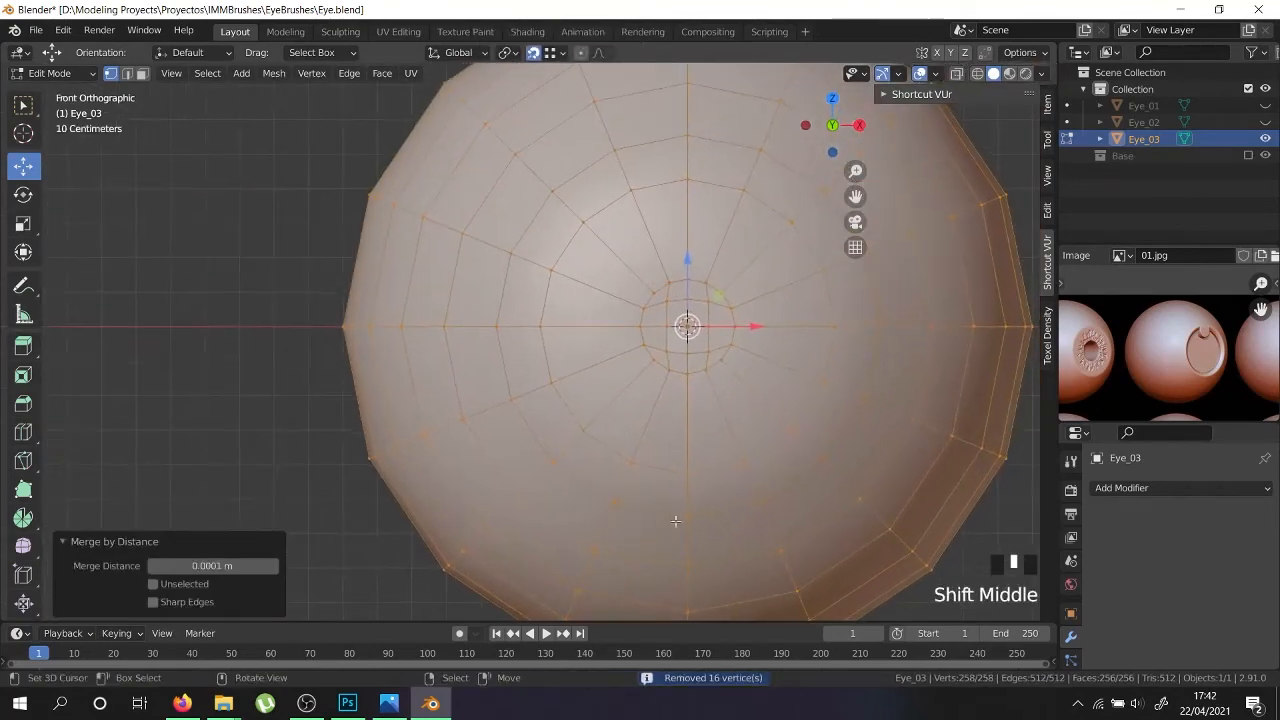
right_click(712, 476)
right_click(716, 470, "alt+shift")
middle_click_drag(744, 431, 700, 498, "shift")
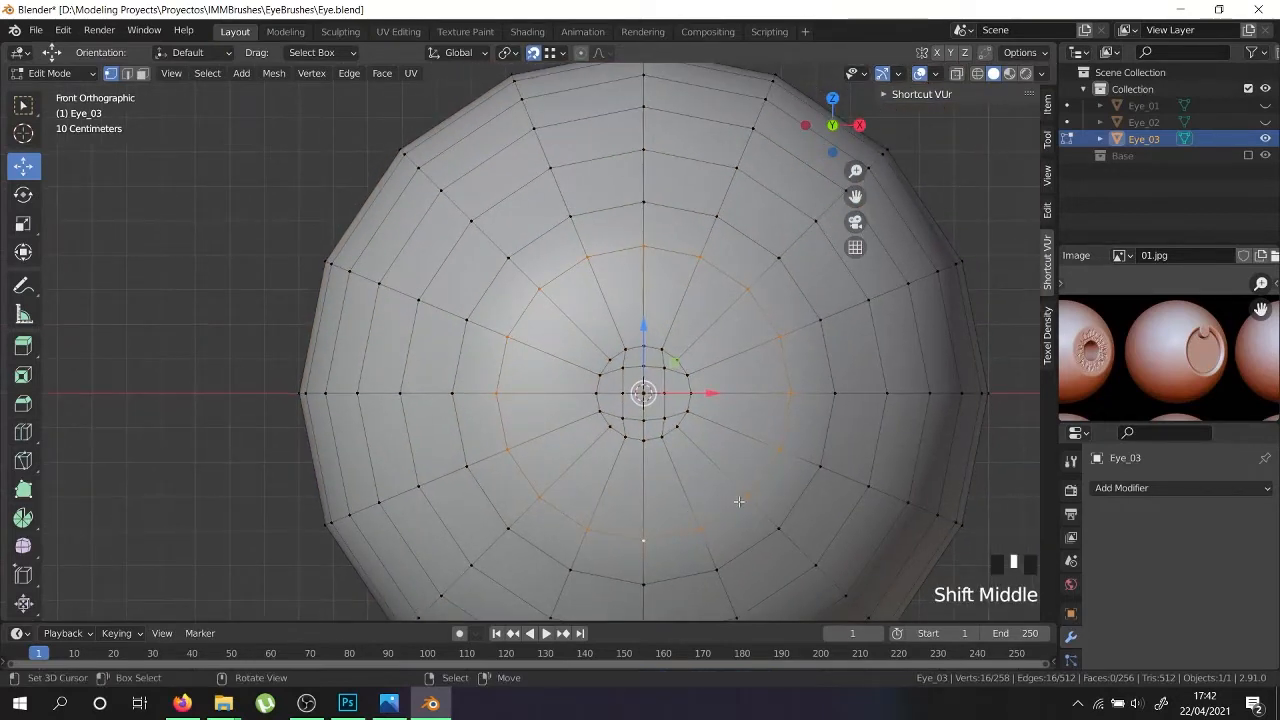
left_click(144, 74)
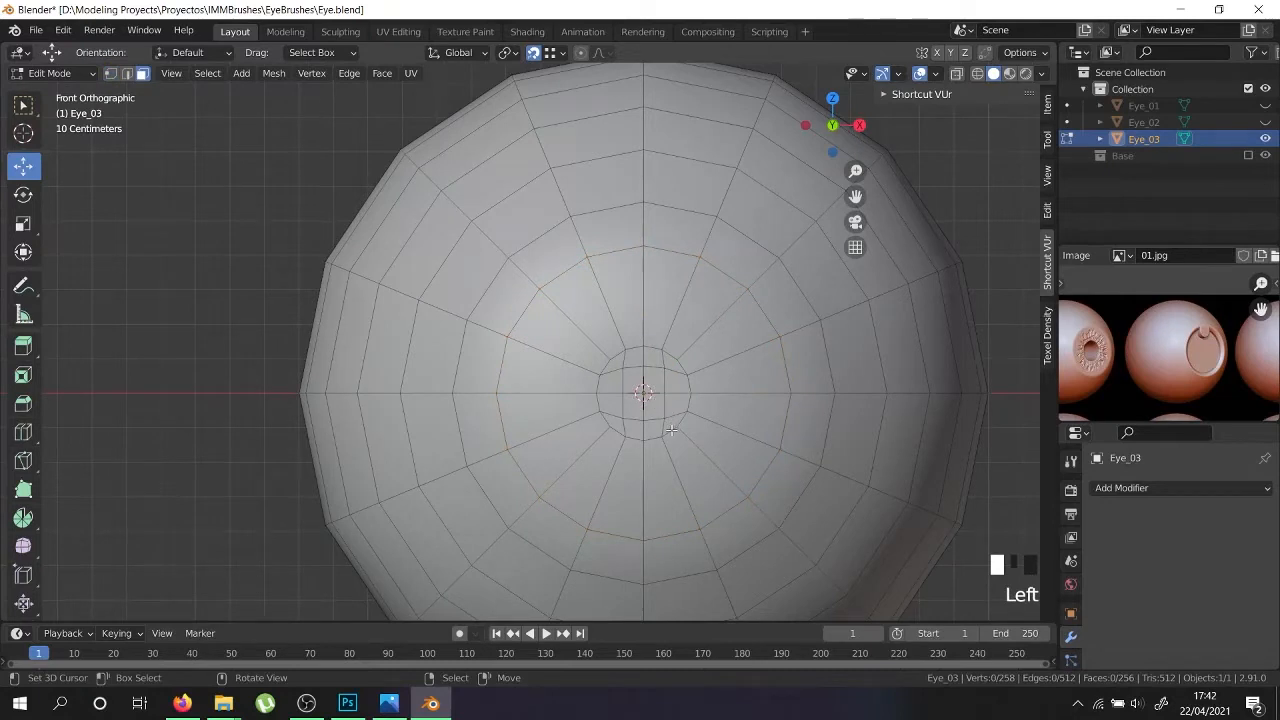
left_click(126, 74)
left_click(110, 74)
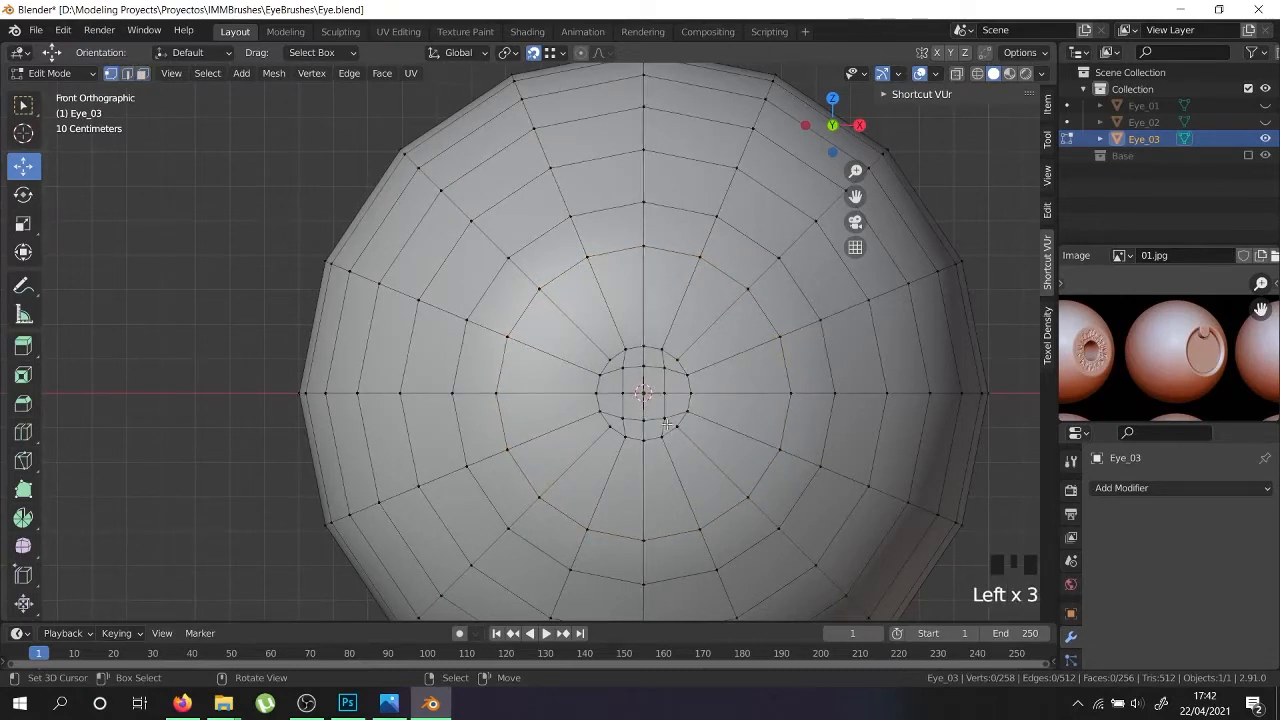
Try to slide the edge loop around the small inner pupil circle outward with an edge slide factor of -0.703
right_click(665, 423)
right_click(640, 434, "alt+shift")
right_click(598, 392, "alt+shift")
key("ctrl+z")
right_click(602, 385, "alt+shift")
right_click(680, 360, "alt+shift")
right_click(698, 392, "alt+shift")
key("g")
key("g")
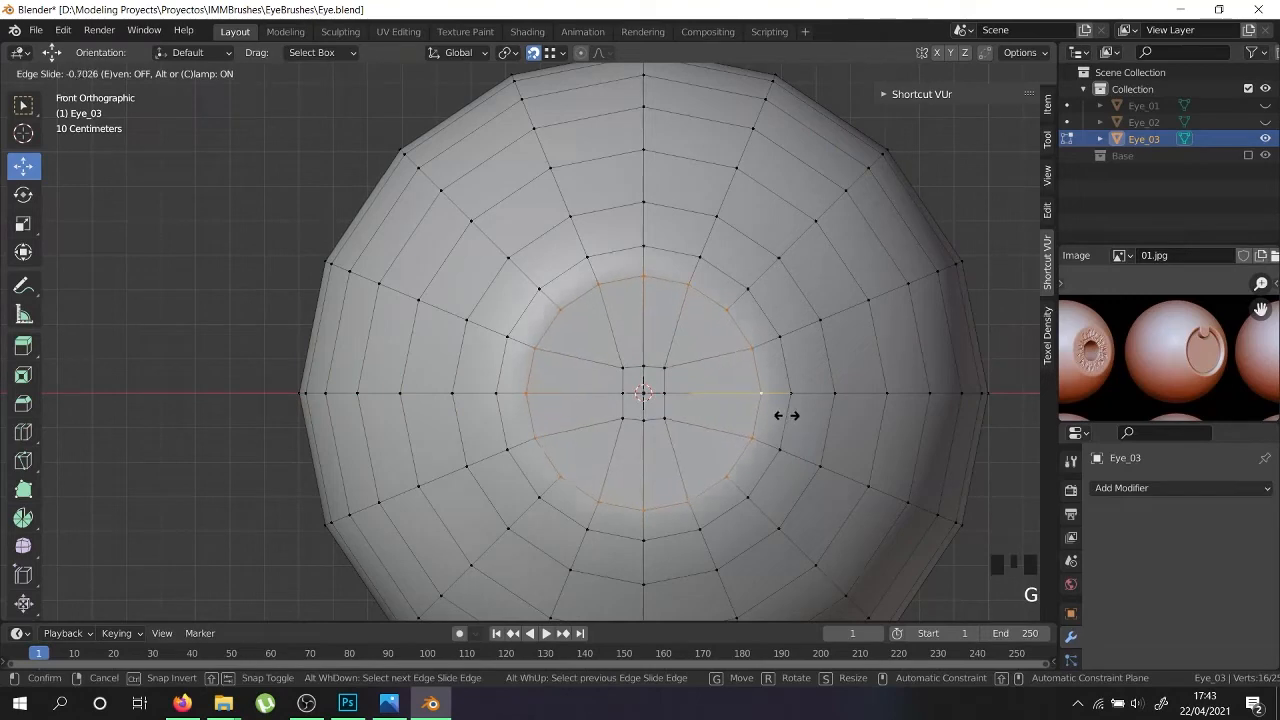
left_click(786, 415)
middle_click_drag(786, 415, 651, 455)
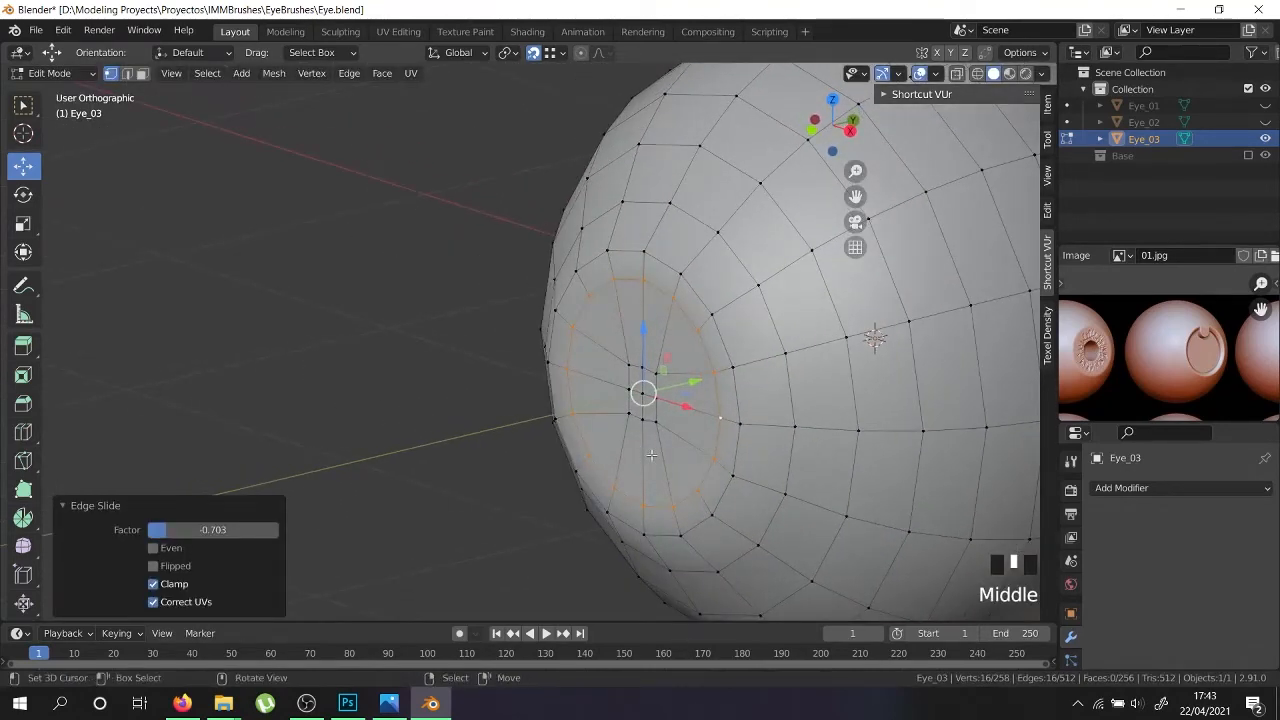
key("ctrl+z")
Add one centred edge loop around the flat pupil ring
key("ctrl+r")
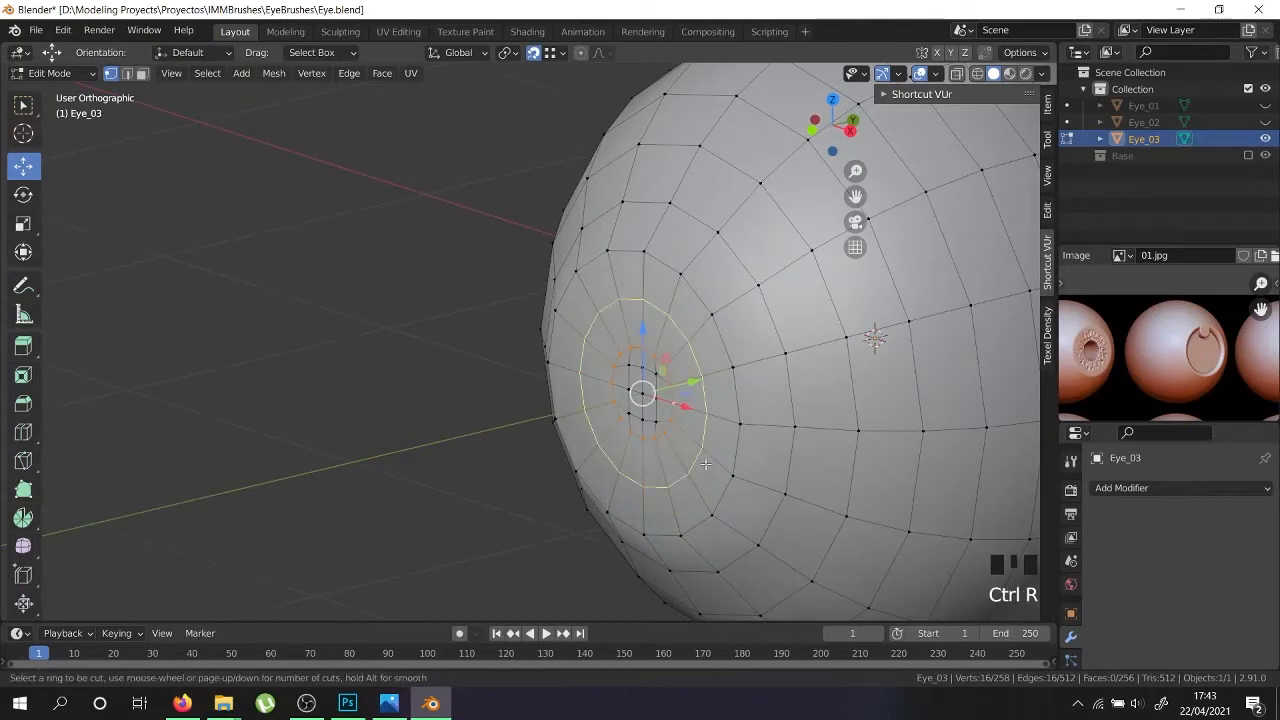
left_click(705, 464)
right_click(721, 466)
Disable snapping and, in front view, scale the new pupil ring loop uniformly by 1.3
left_click(534, 54)
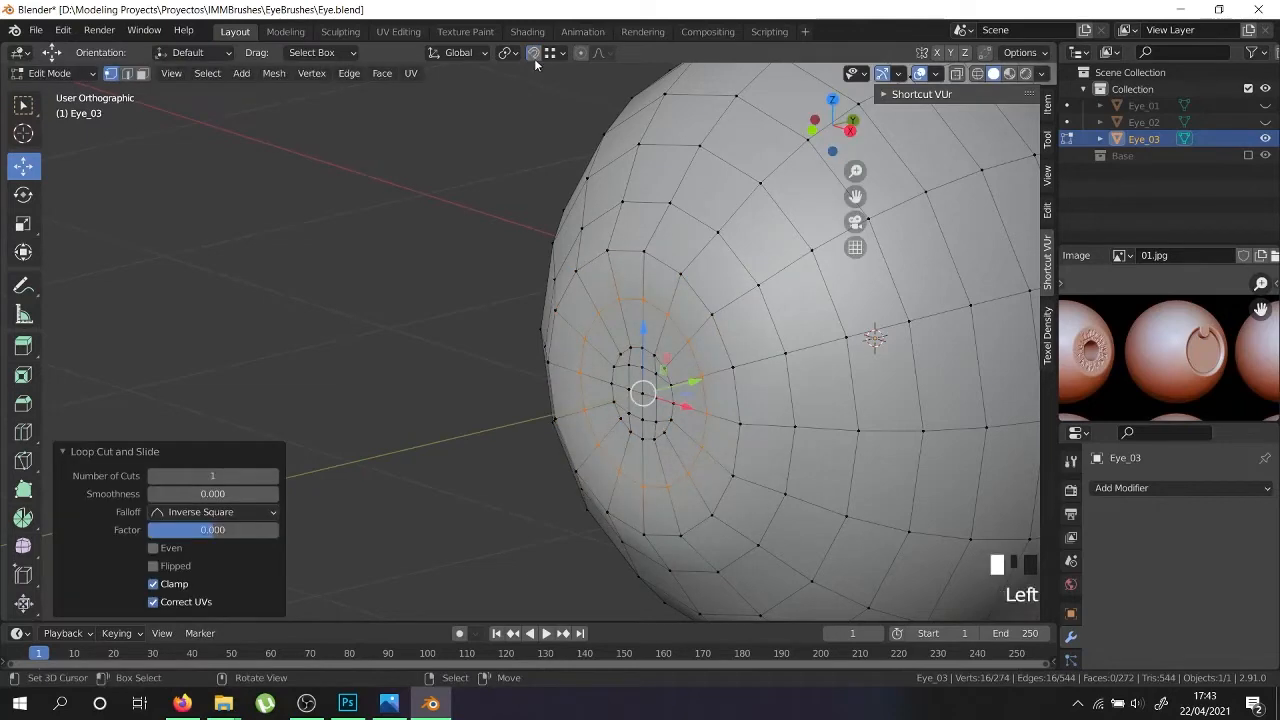
key("KP_1")
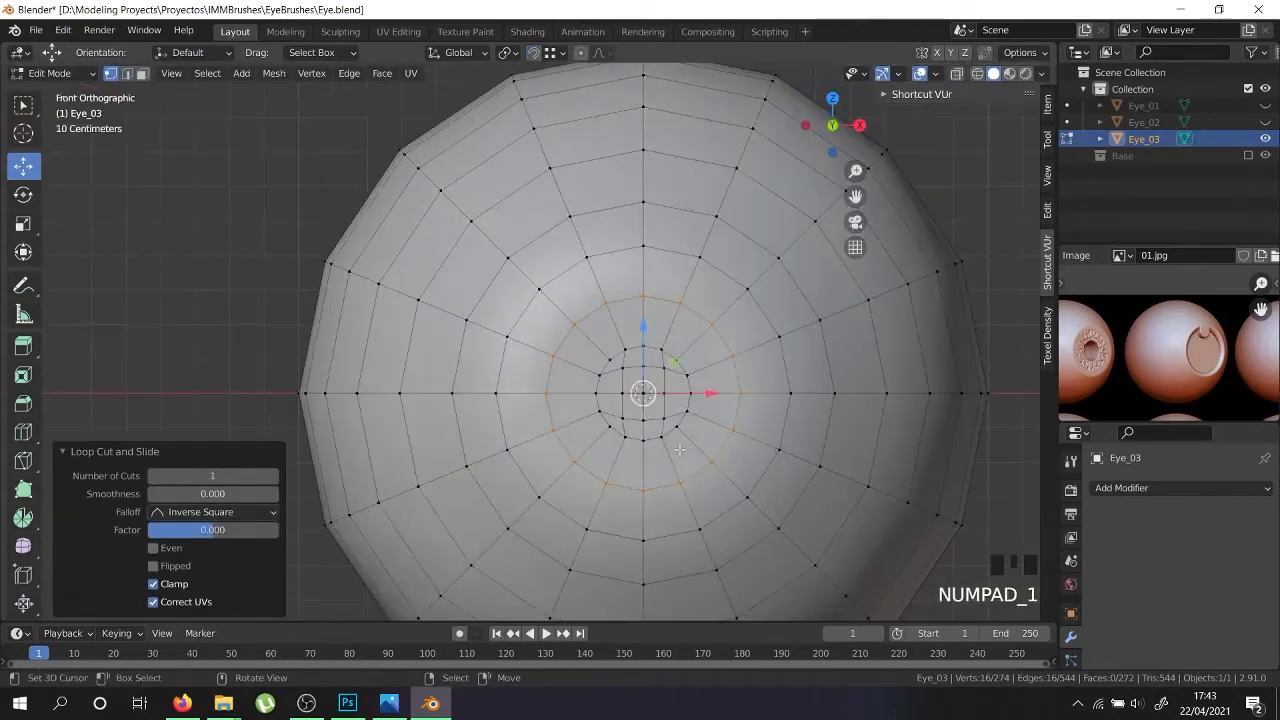
key("g")
right_click(768, 459)
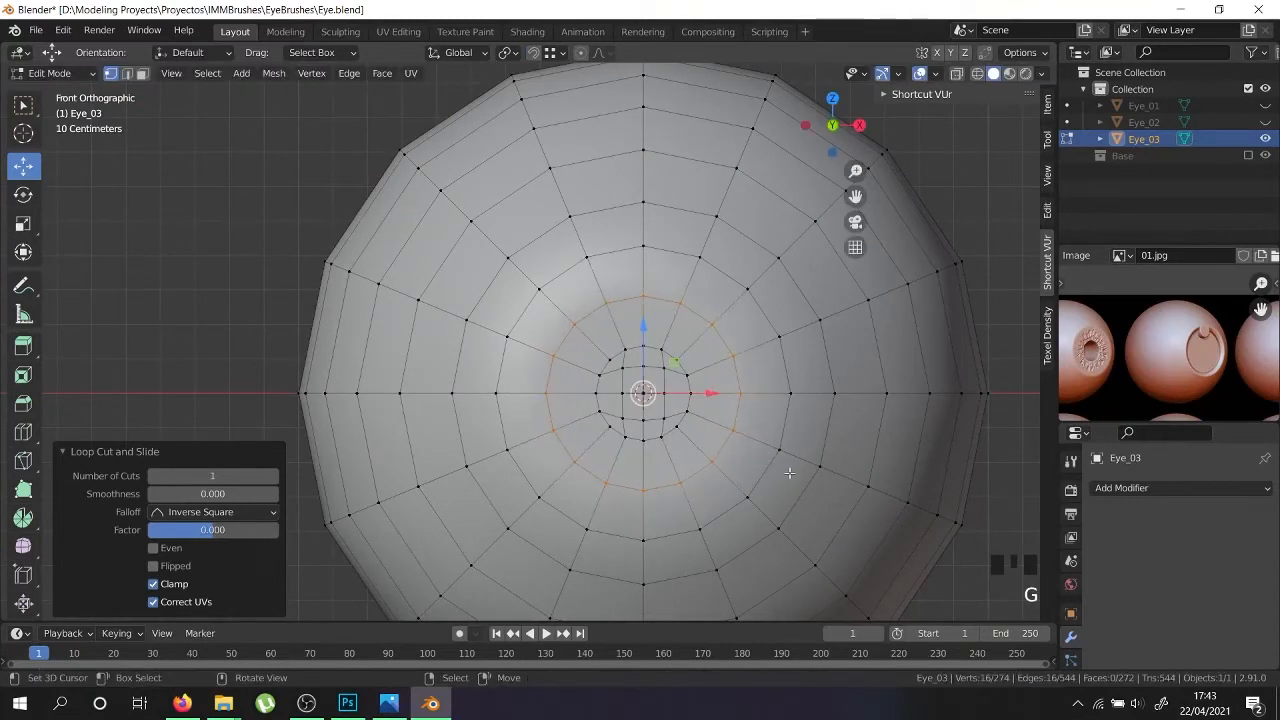
key("s")
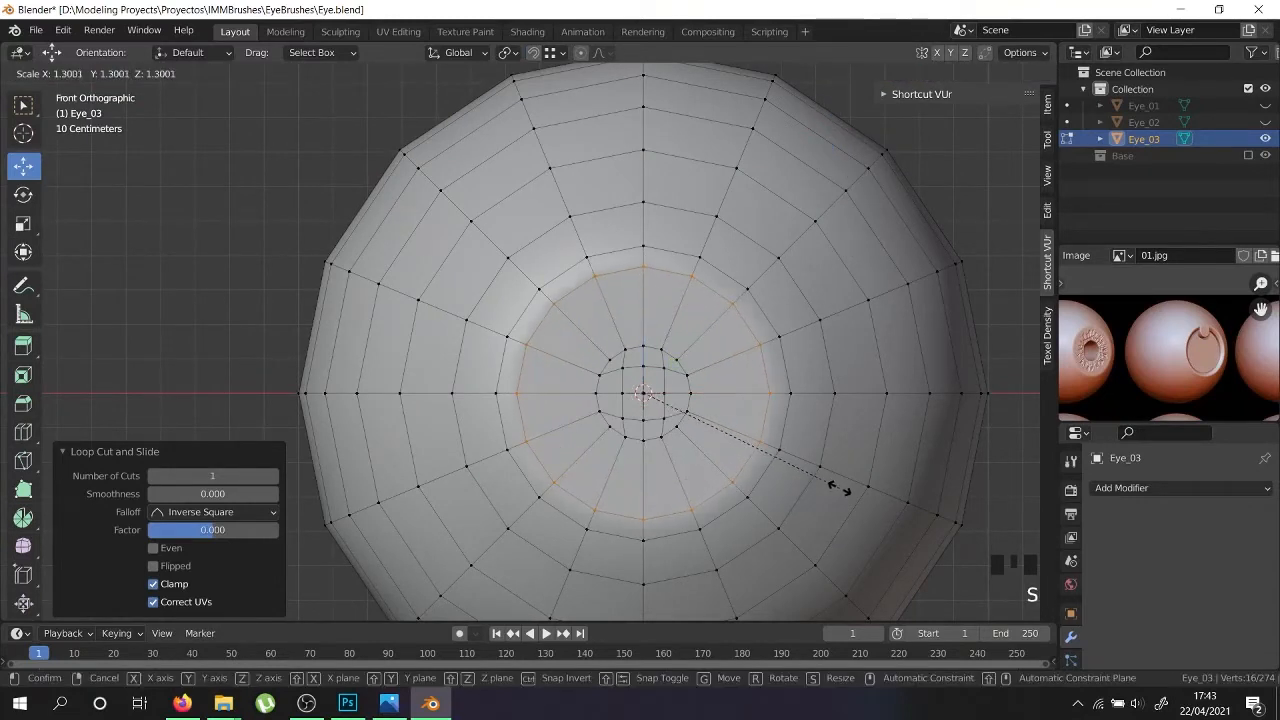
left_click(838, 488)
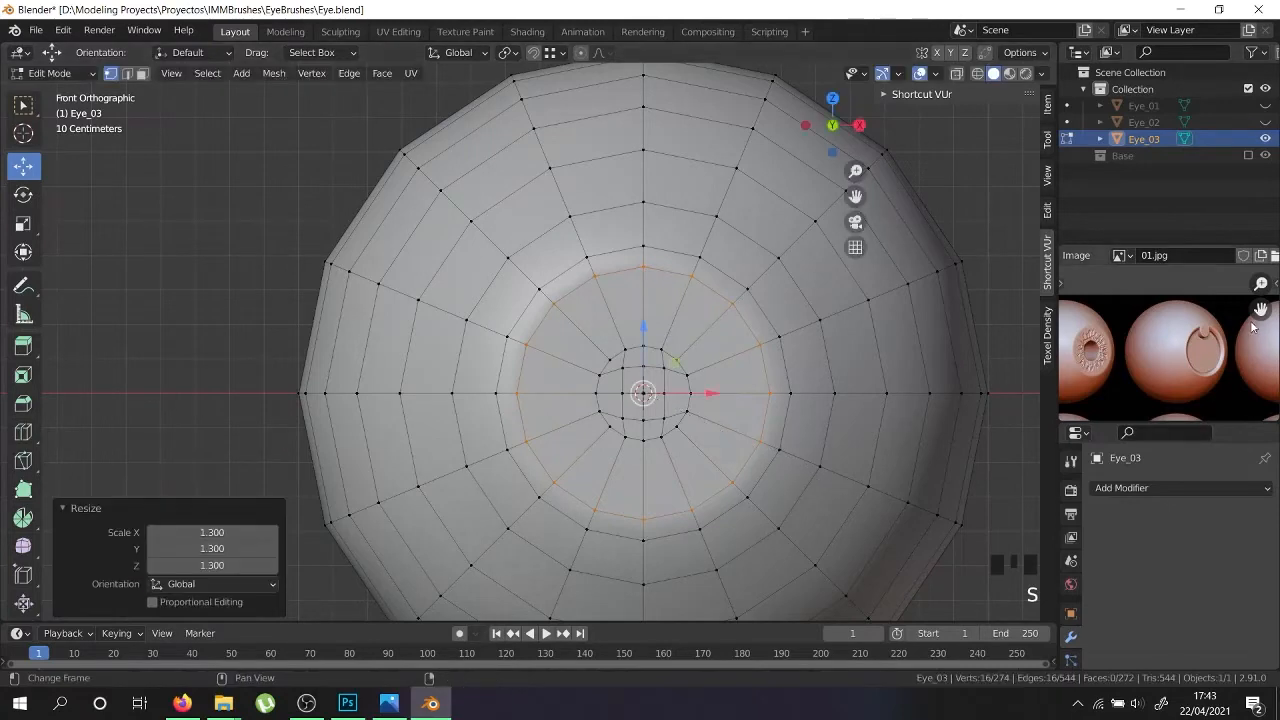
Select all faces of the flat pupil disc inside the enlarged loop, including the centre faces
middle_click_drag(700, 320, 411, 317)
left_click(142, 73)
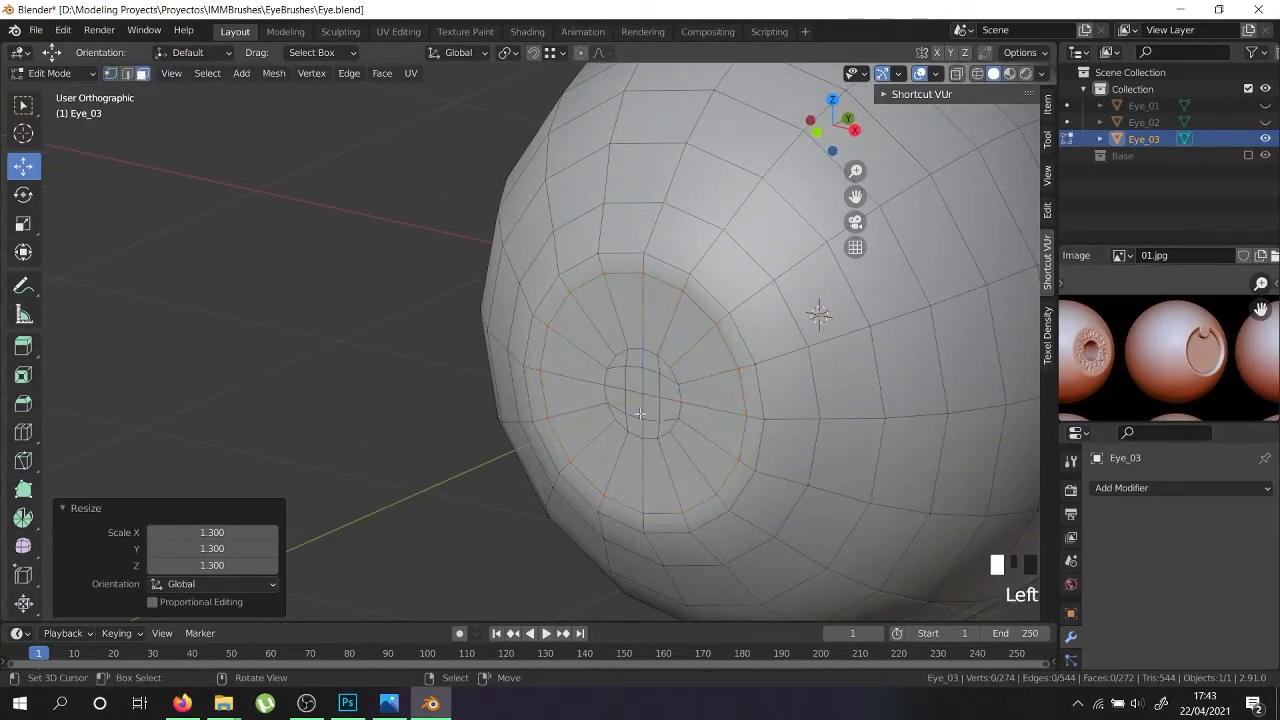
right_click(677, 482)
right_click(670, 470, "alt+shift")
right_click(666, 452, "alt+shift")
right_click(662, 434, "alt+shift")
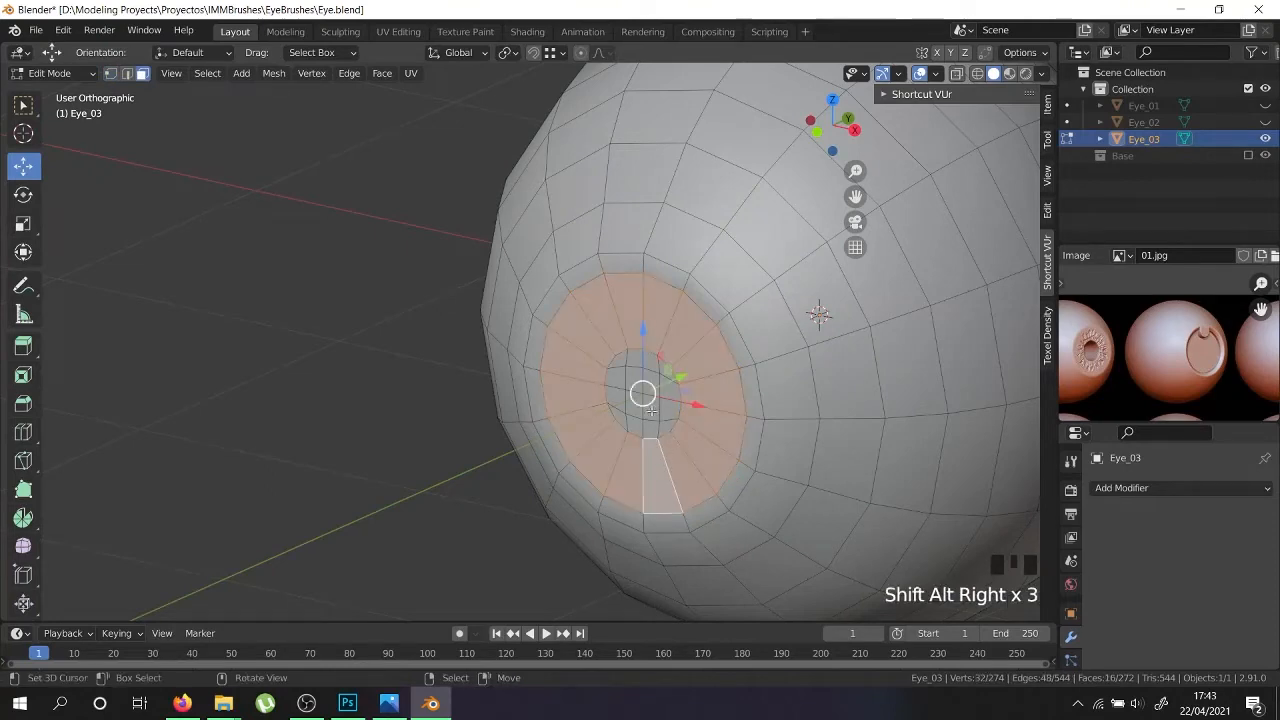
key("c")
key("Escape")
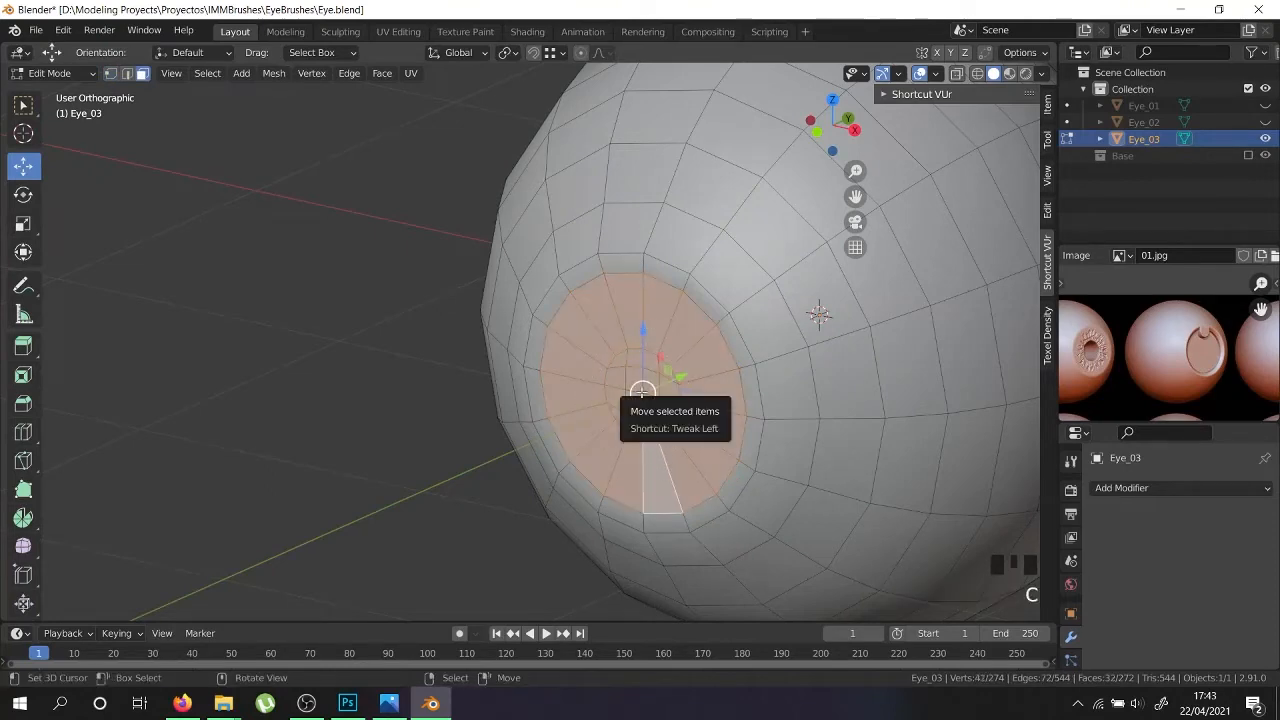
Extrude the selected pupil disc faces and move them inward along Y to form a recess, returning to Object Mode
key("KP_3")
key("e")
right_click(744, 415)
left_click_drag(706, 393, 728, 393)
middle_click_drag(690, 405, 806, 258)
scroll(1207, 374, "up", 2)
mouse_move(730, 470)
middle_mouse_down()
mouse_move(760, 462)
mouse_move(748, 478)
middle_mouse_up()
key("Tab")
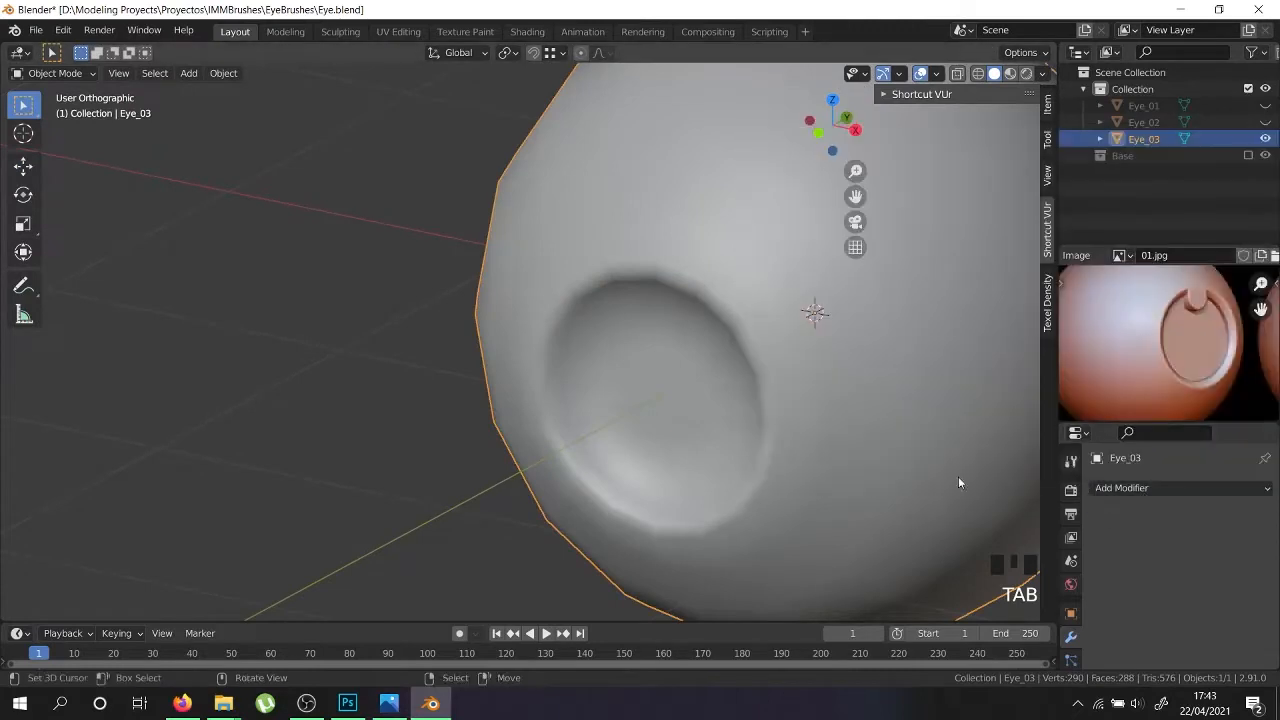
Add a Subdivision Surface modifier to Eye_03 with a viewport level of 2, and compare the result with Eye_02
left_click(1098, 489)
left_click(998, 397)
left_click(1248, 562)
scroll(645, 410, "down", 4)
middle_click_drag(645, 410, 660, 440)
left_click(1265, 122)
left_click(1265, 122)
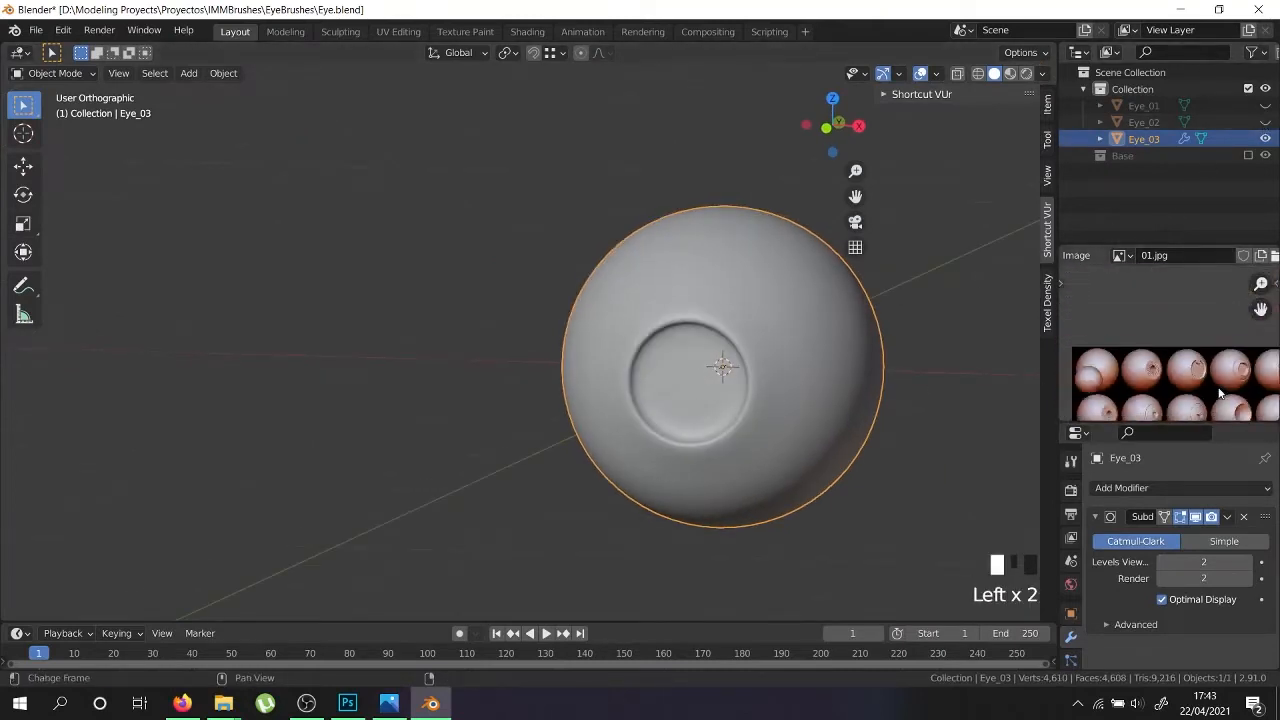
Add a supporting edge loop in the rim band, slid close to the recess's inner edge
scroll(1146, 354, "up", 4)
key("Tab")
middle_click_drag(708, 440, 634, 437)
scroll(700, 446, "up", 6)
key("Tab")
scroll(749, 413, "down", 3)
scroll(634, 437, "up", 4)
key("Tab")
scroll(600, 458, "up", 3)
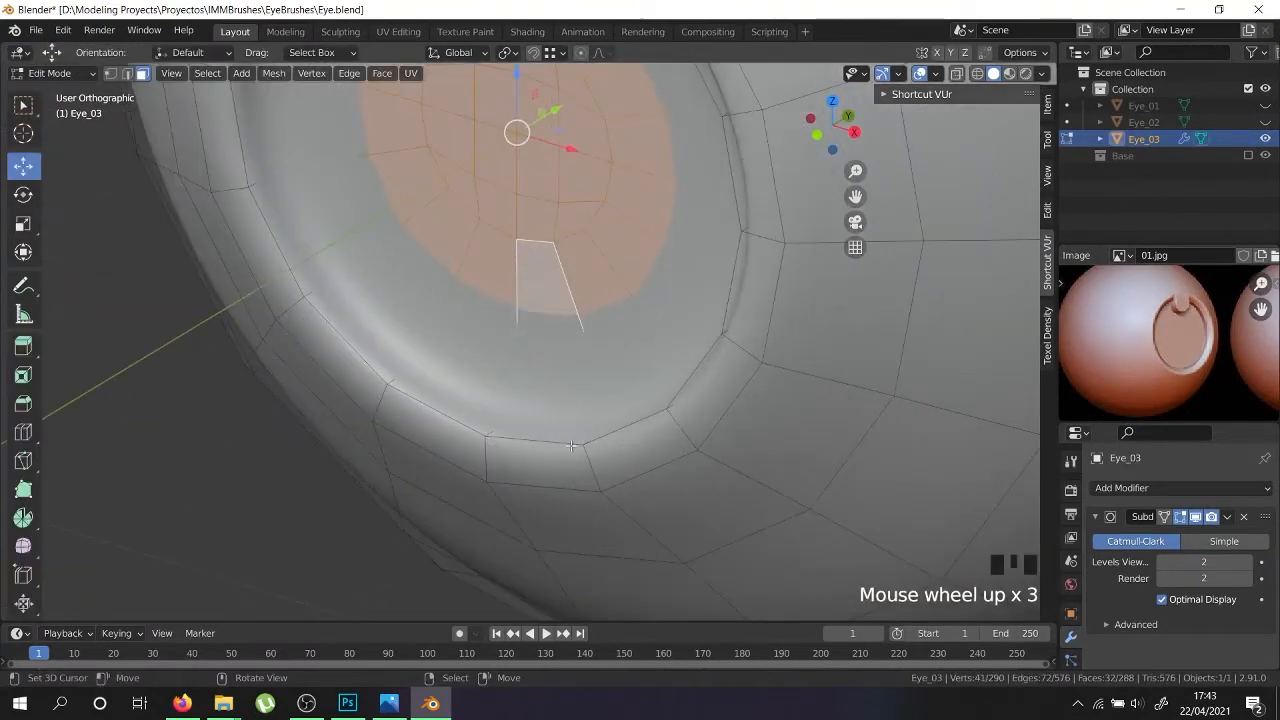
key("ctrl+r")
left_click(592, 455)
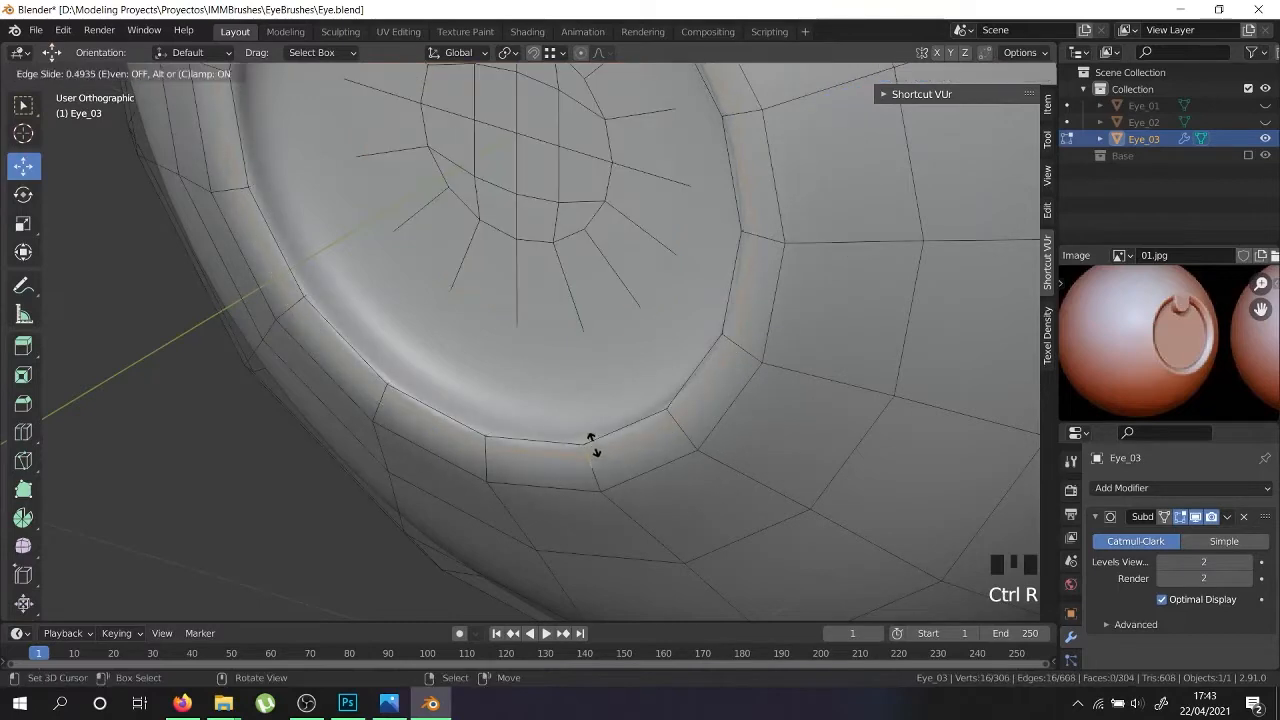
left_click(592, 440)
scroll(594, 440, "down", 2)
key("Tab")
middle_click_drag(594, 440, 582, 417)
Bevel the outer rim edge loop by about 0.0077 m with one segment, and compare the smoothed shape with Eye_02
key("Tab")
scroll(602, 403, "up", 4)
right_click(600, 405)
right_click(611, 398, "alt+shift")
key("ctrl+b")
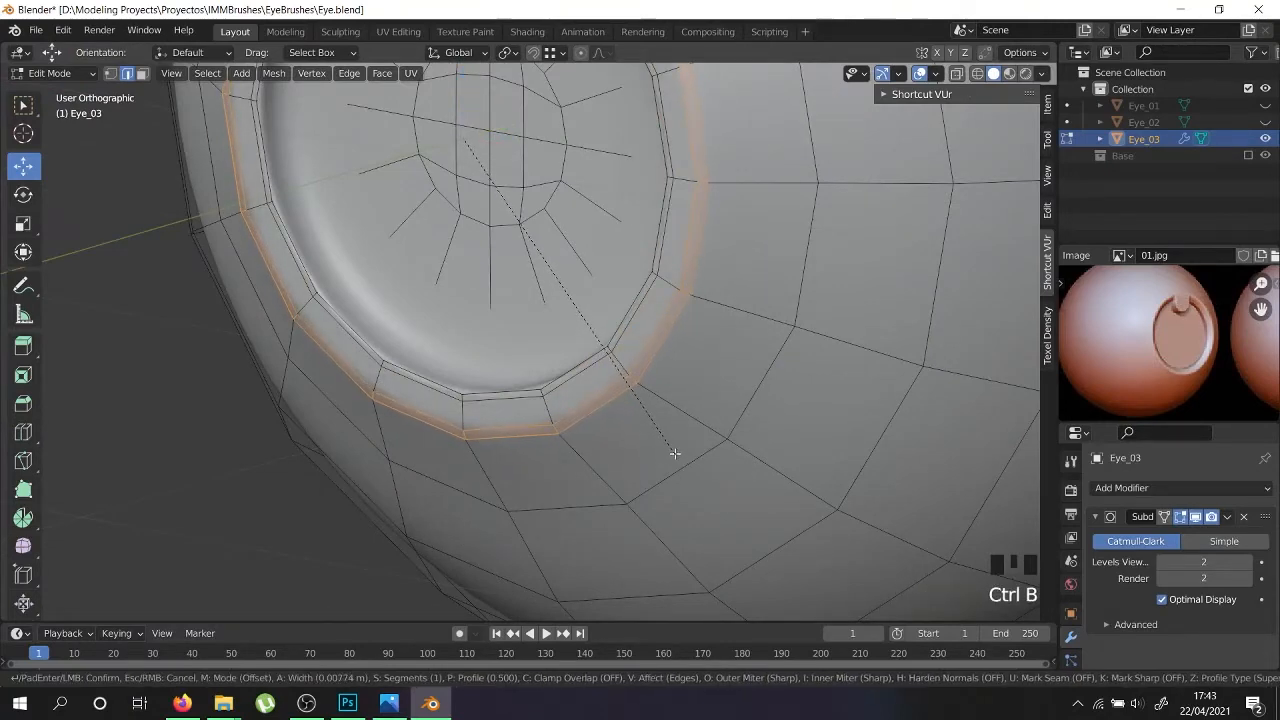
left_click(674, 453)
scroll(674, 453, "down", 4)
key("Tab")
middle_click_drag(676, 455, 662, 518)
scroll(816, 424, "down", 2)
scroll(816, 424, "down", 3)
left_click(1265, 122)
left_click(1265, 122)
scroll(620, 540, "up", 5)
Add one centred edge loop around the recess's inner wall
key("Tab")
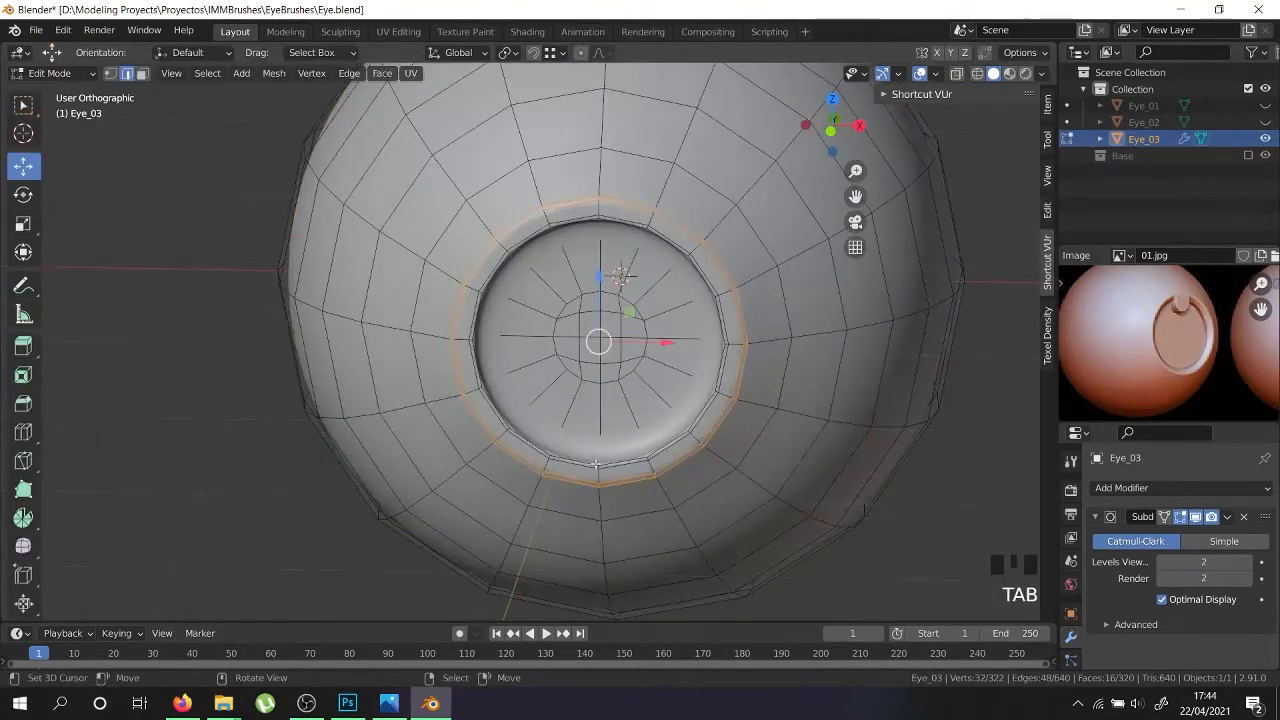
scroll(595, 463, "up", 4)
middle_click_drag(595, 463, 485, 433)
key("ctrl+r")
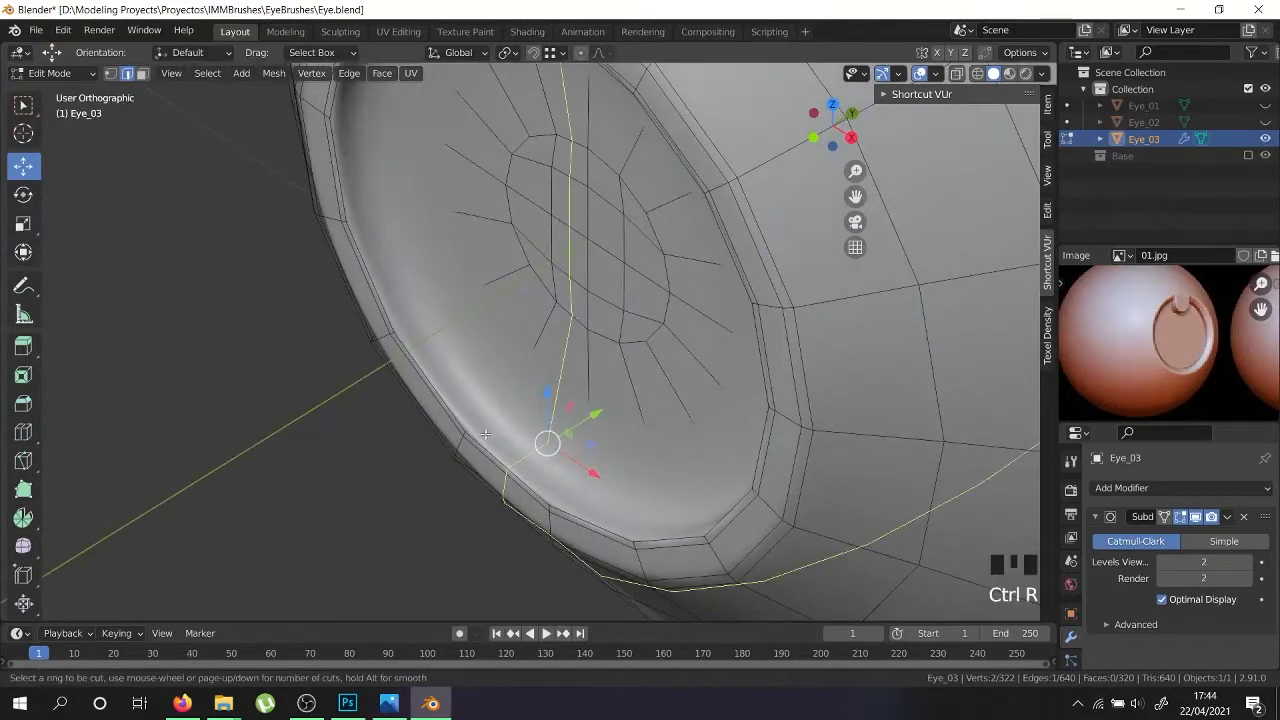
left_click(485, 433)
right_click(486, 432)
scroll(488, 431, "down", 2)
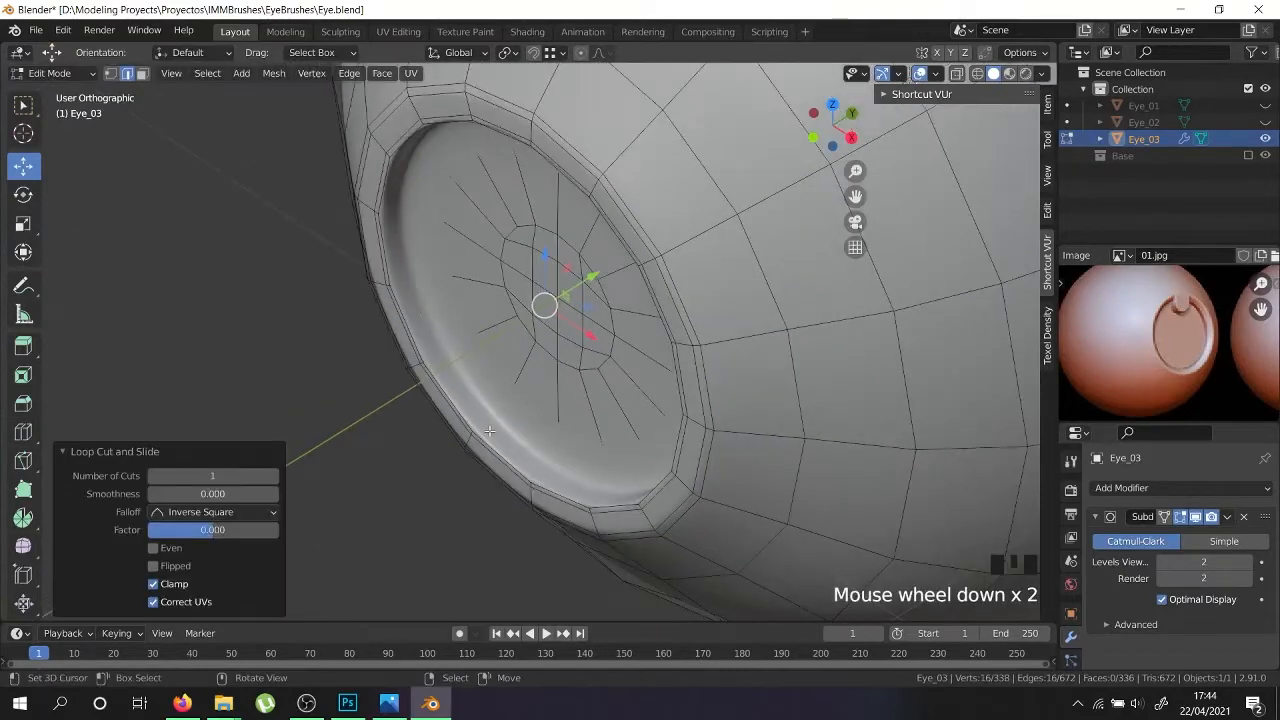
scroll(489, 431, "up", 2)
Move the new wall loop along Y toward the recess floor and inspect the smoothed eye in Object Mode
left_click_drag(599, 214, 613, 221)
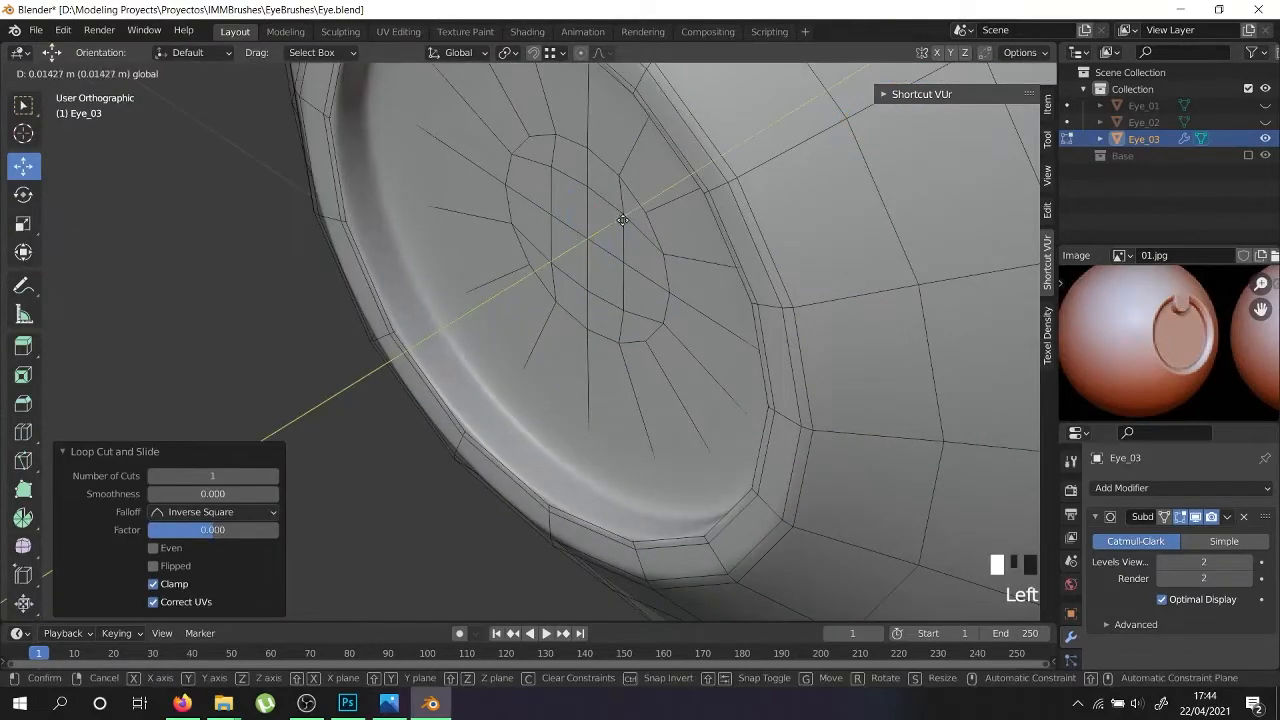
left_click_drag(629, 217, 629, 217)
key("Tab")
middle_click_drag(591, 326, 619, 356)
scroll(617, 370, "down", 4)
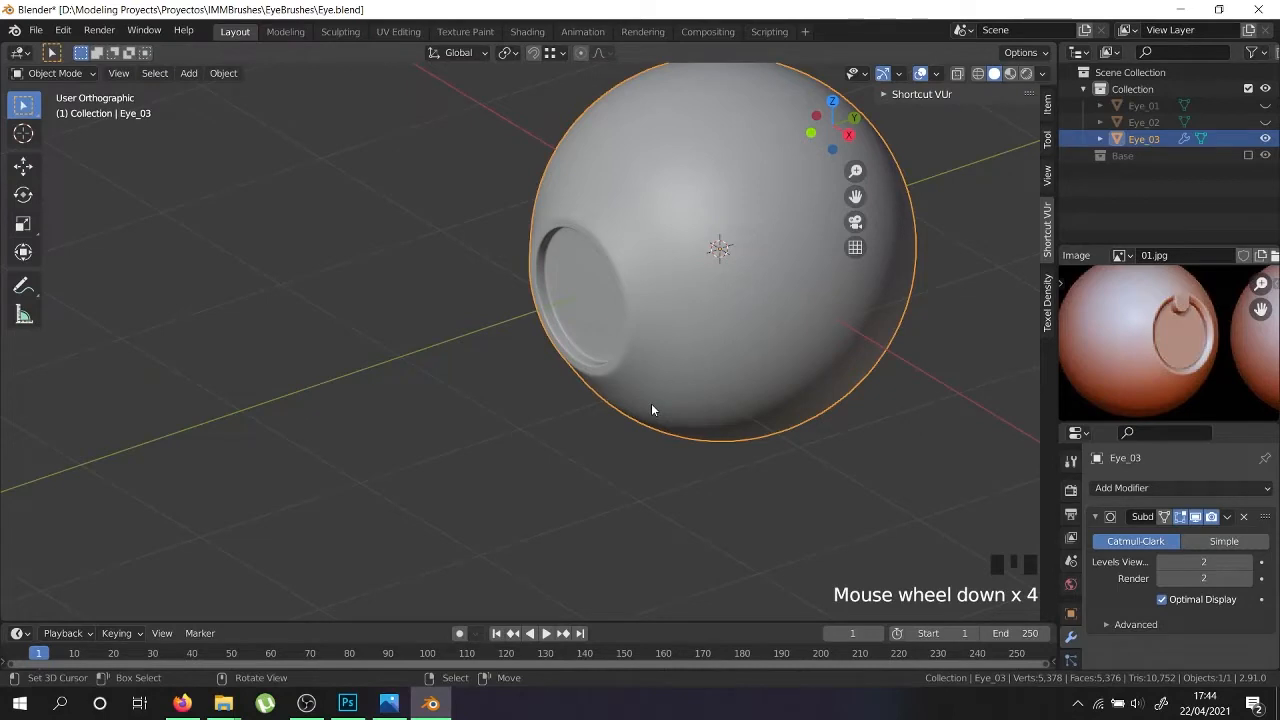
middle_click_drag(648, 338, 615, 421, "shift")
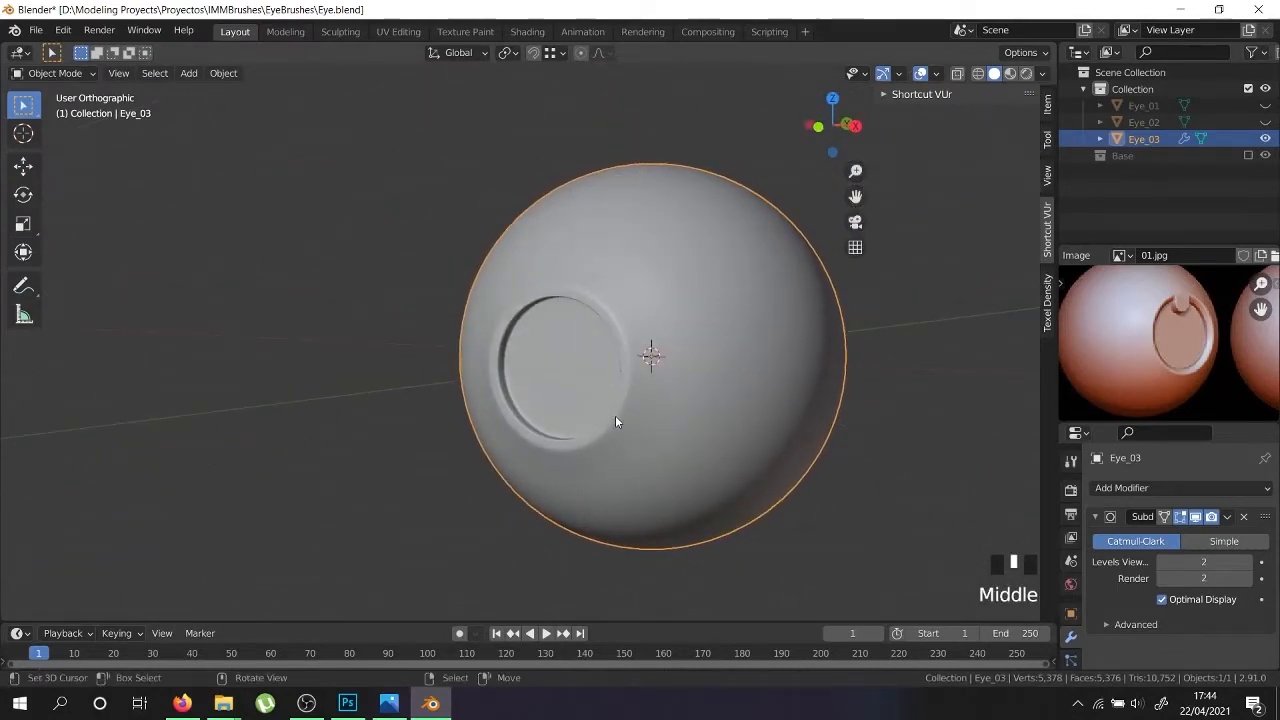
scroll(617, 423, "up", 2)
scroll(623, 446, "down", 2)
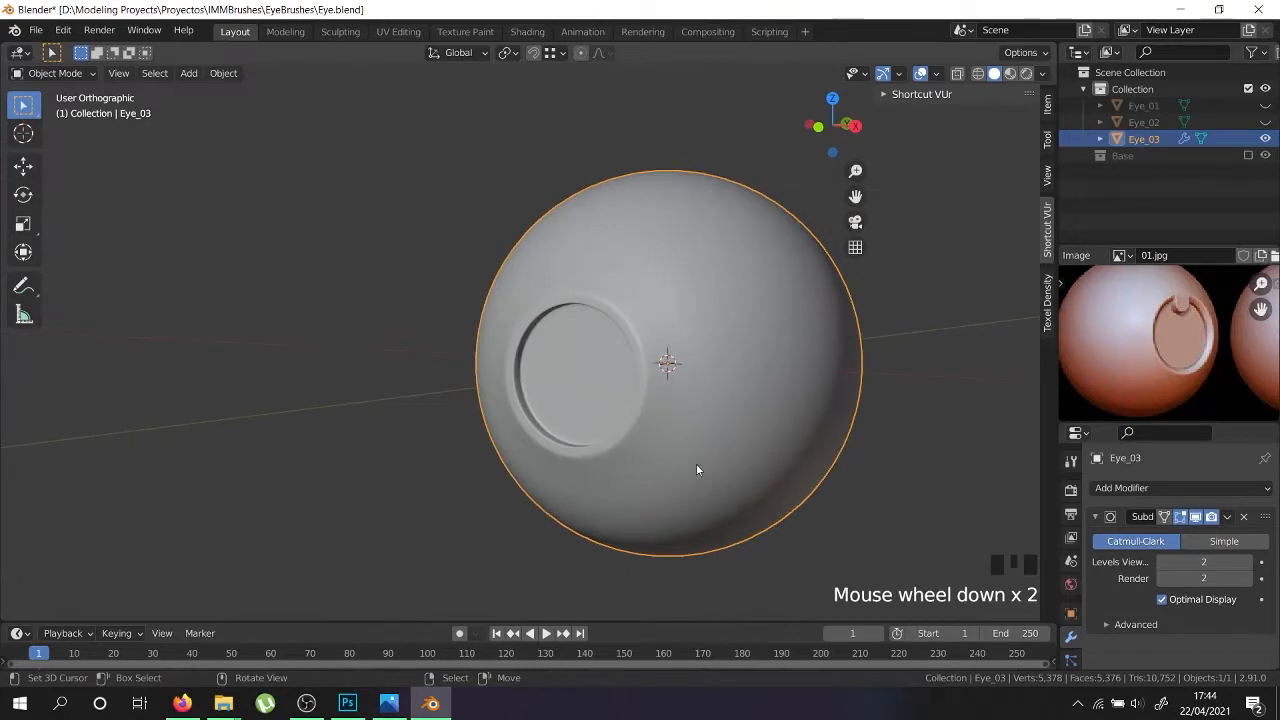
Duplicate Eye_03 in place, hide the original and rename the copy Eye_04
key("shift+d")
left_click(781, 424)
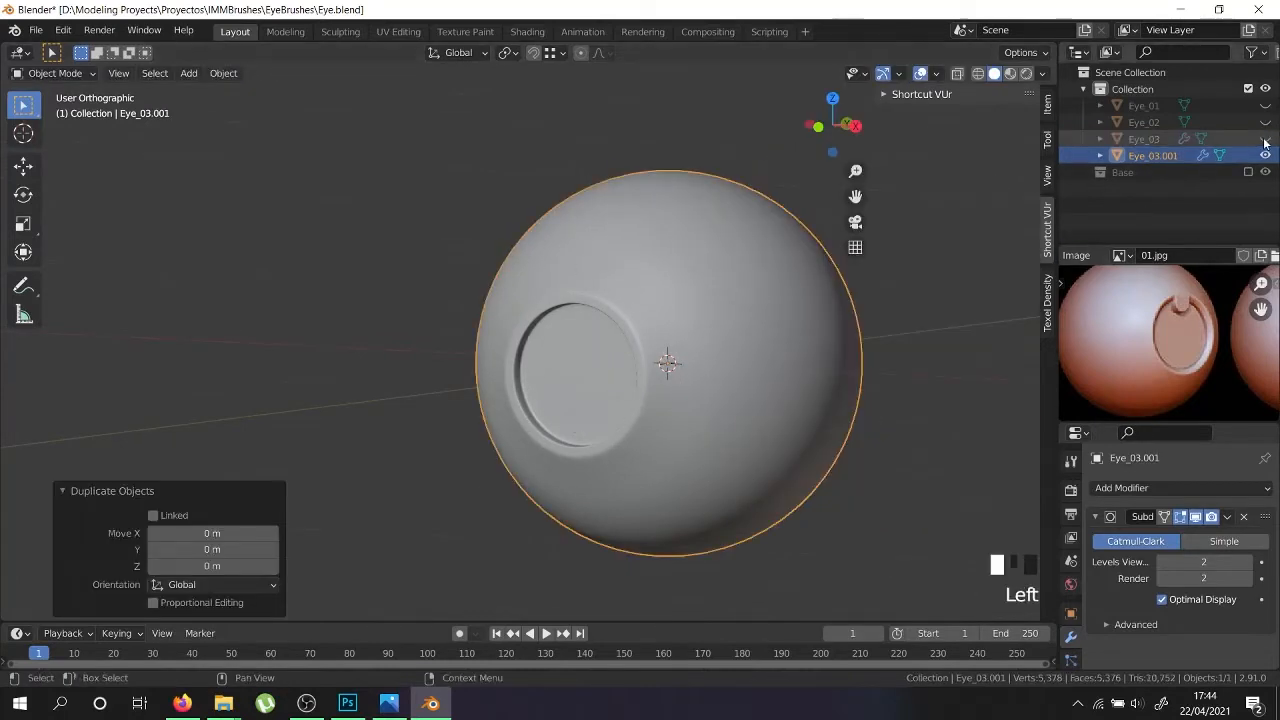
left_click(1144, 157)
double_click(1144, 157)
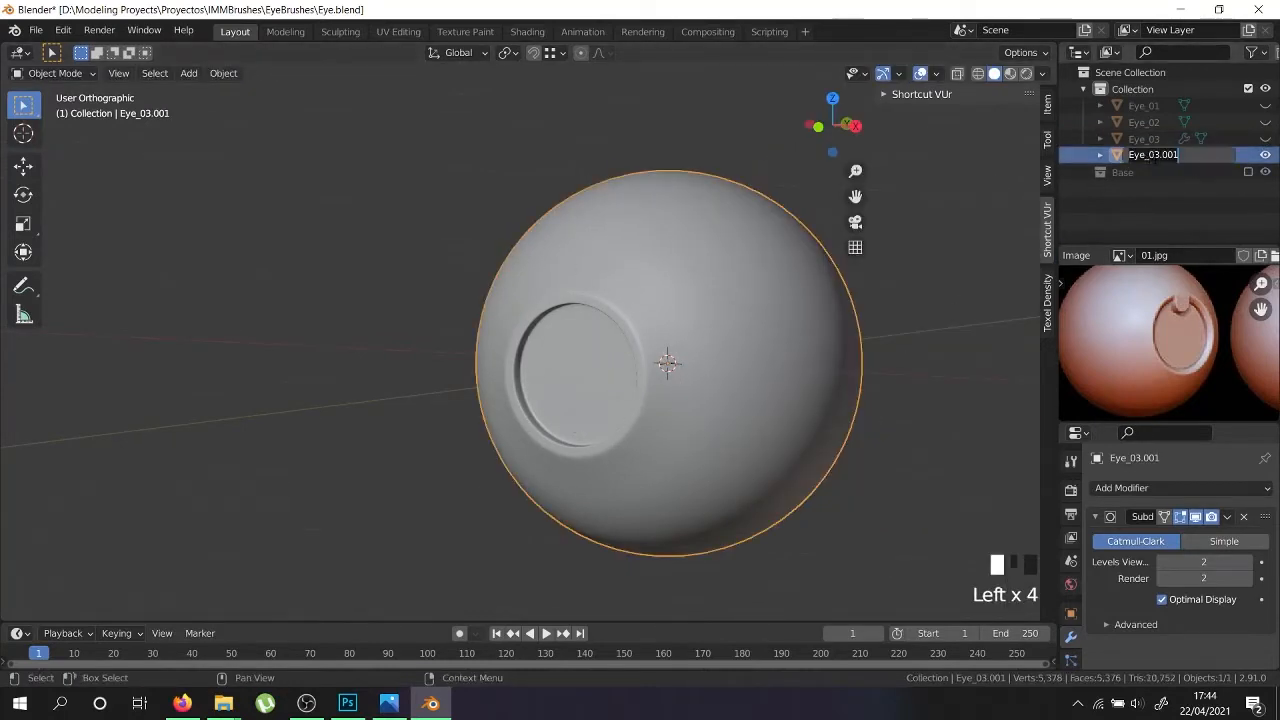
type("4")
key("Return")
Select the two adjacent edge loops at Eye_04's inner recess rim and delete them as edge loops
key("Tab")
scroll(574, 455, "up", 8)
right_click(567, 463)
right_click(567, 467, "alt+shift")
middle_click_drag(567, 467, 653, 477)
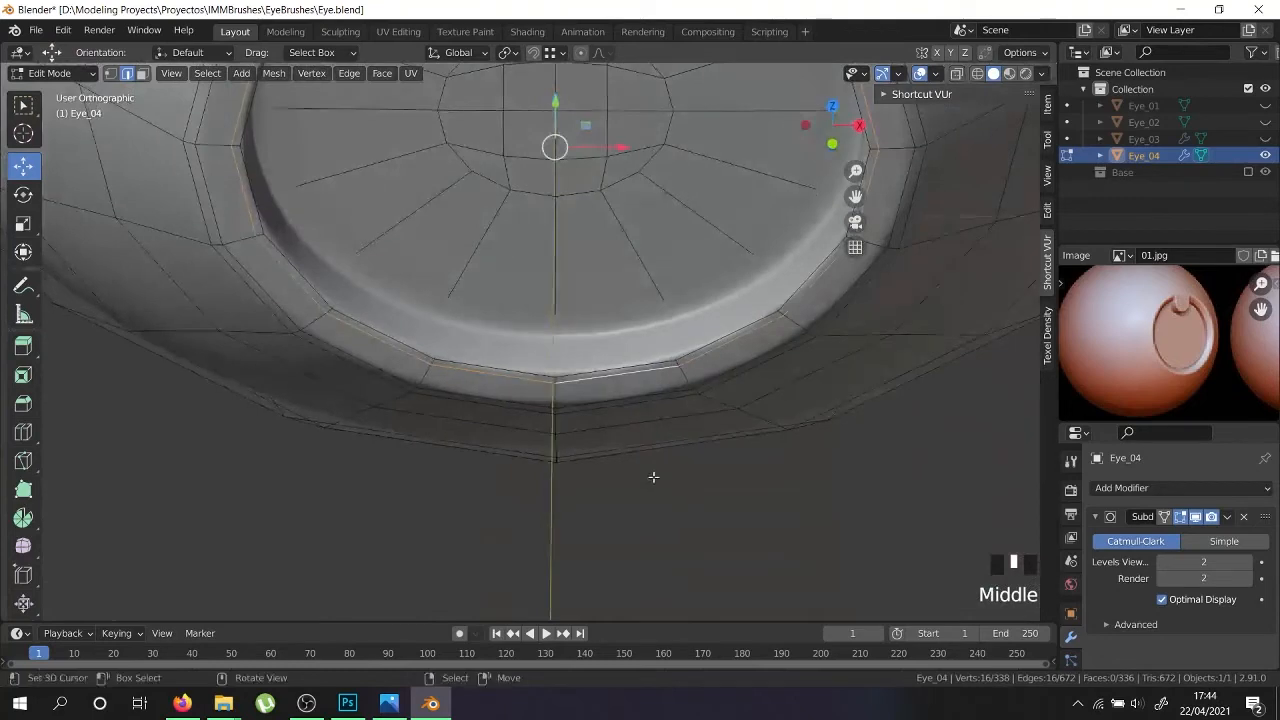
right_click(582, 370, "alt+shift")
key("x")
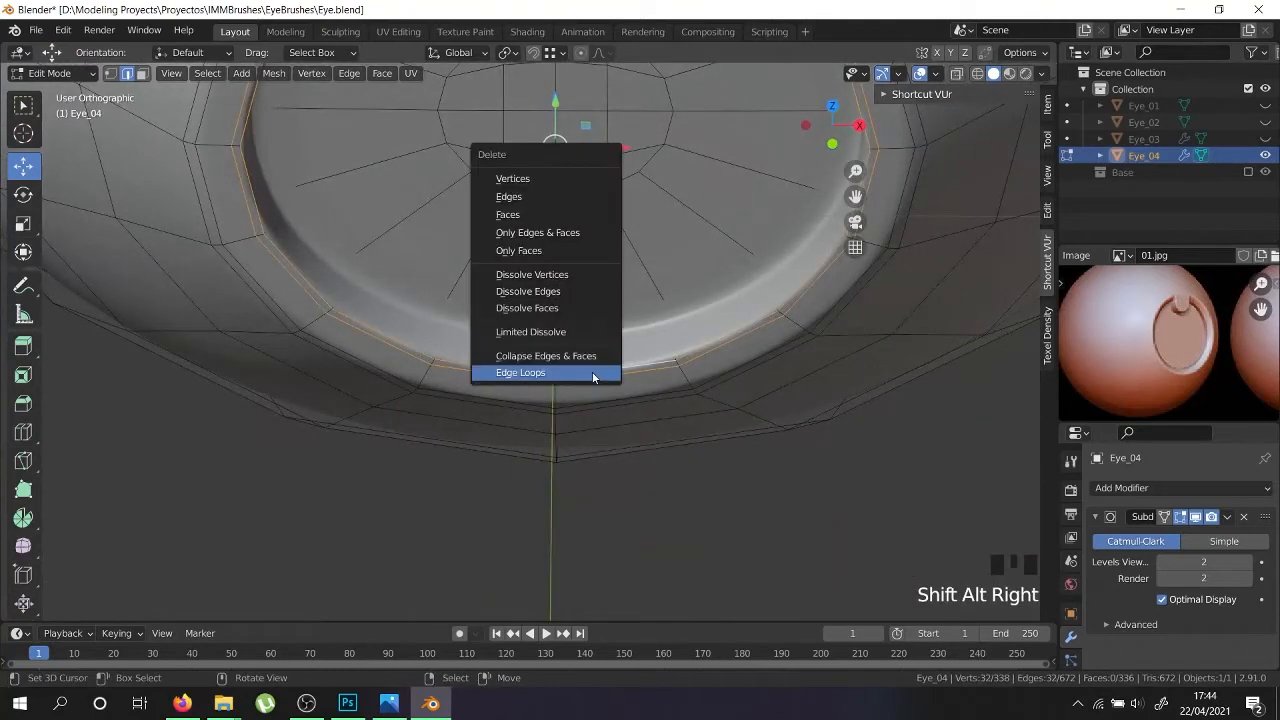
left_click(590, 371)
scroll(572, 360, "down", 1)
key("Tab")
middle_click_drag(572, 357, 572, 355)
scroll(531, 297, "down", 2)
middle_click_drag(531, 297, 509, 443, "shift")
Try adding an edge loop around Eye_04's recess wall with a slide factor of 0.512 and scaling it inward
key("Tab")
scroll(401, 371, "up", 3)
right_click(411, 393)
right_click(418, 392, "alt+shift")
right_click(418, 392, "alt+shift")
right_click(418, 392, "alt+shift")
middle_click_drag(418, 392, 527, 502, "shift")
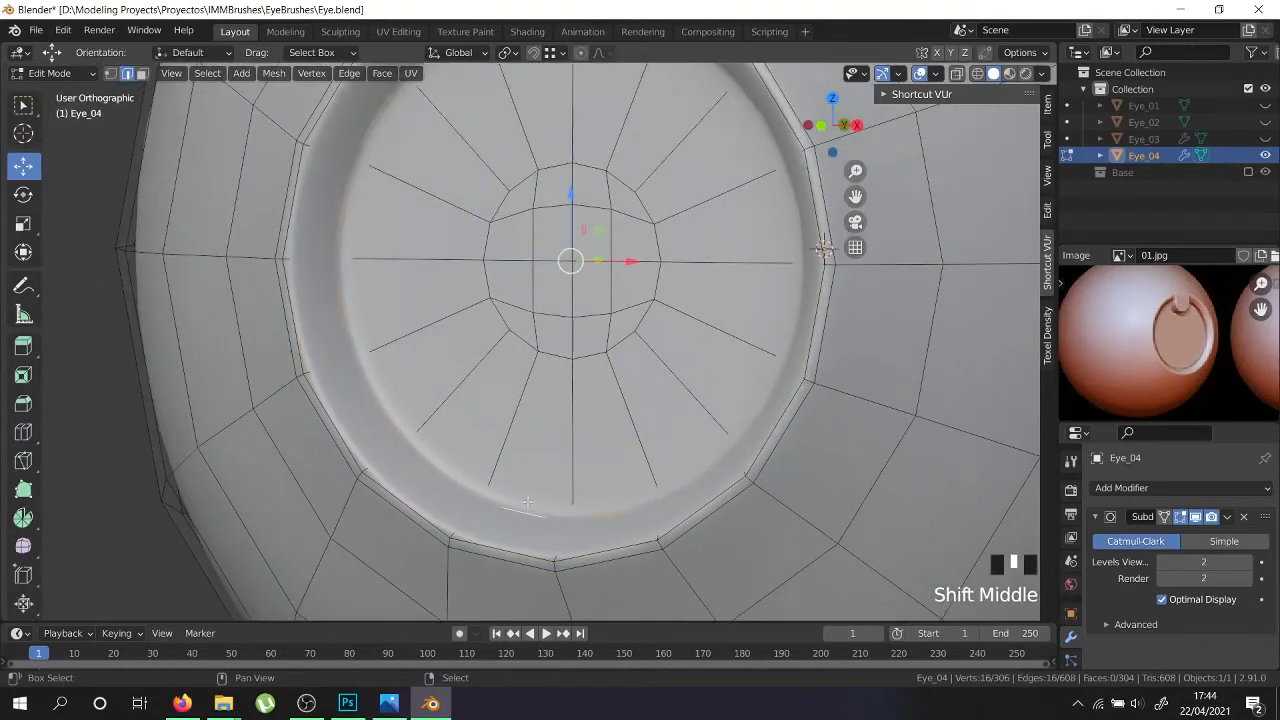
key("ctrl+r")
left_click(456, 527)
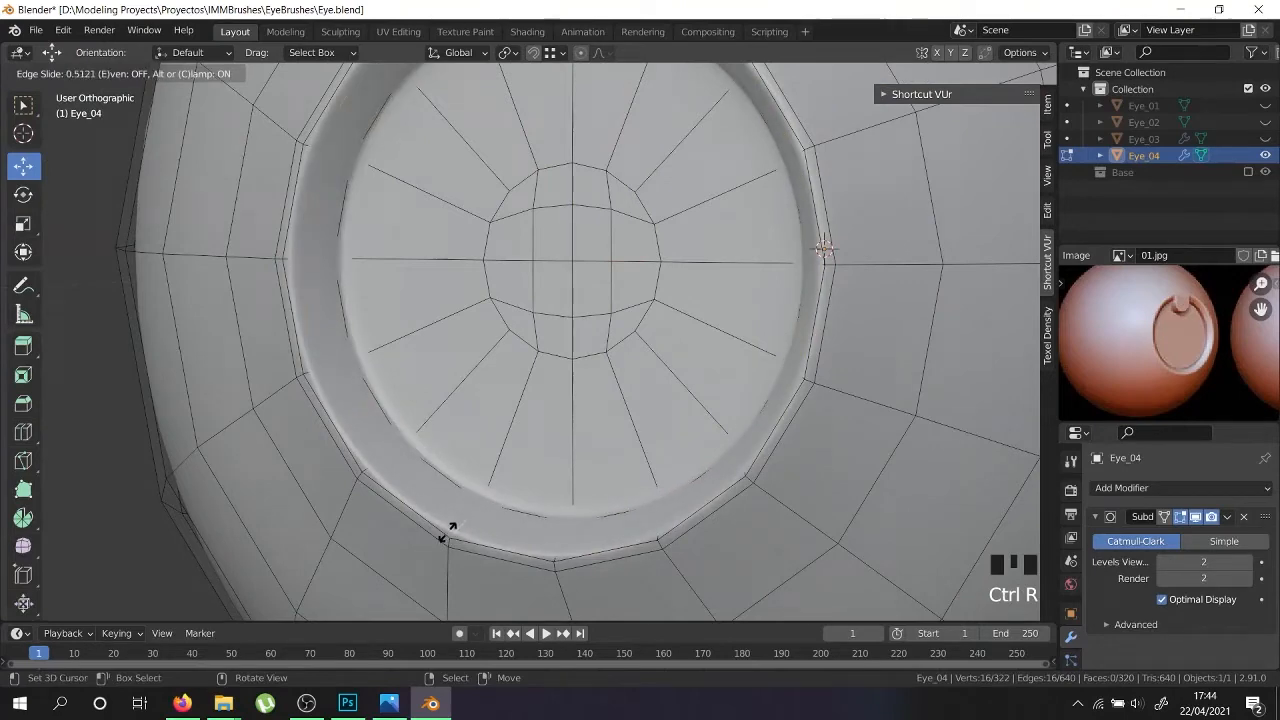
left_click(445, 532)
key("s")
right_click(745, 597)
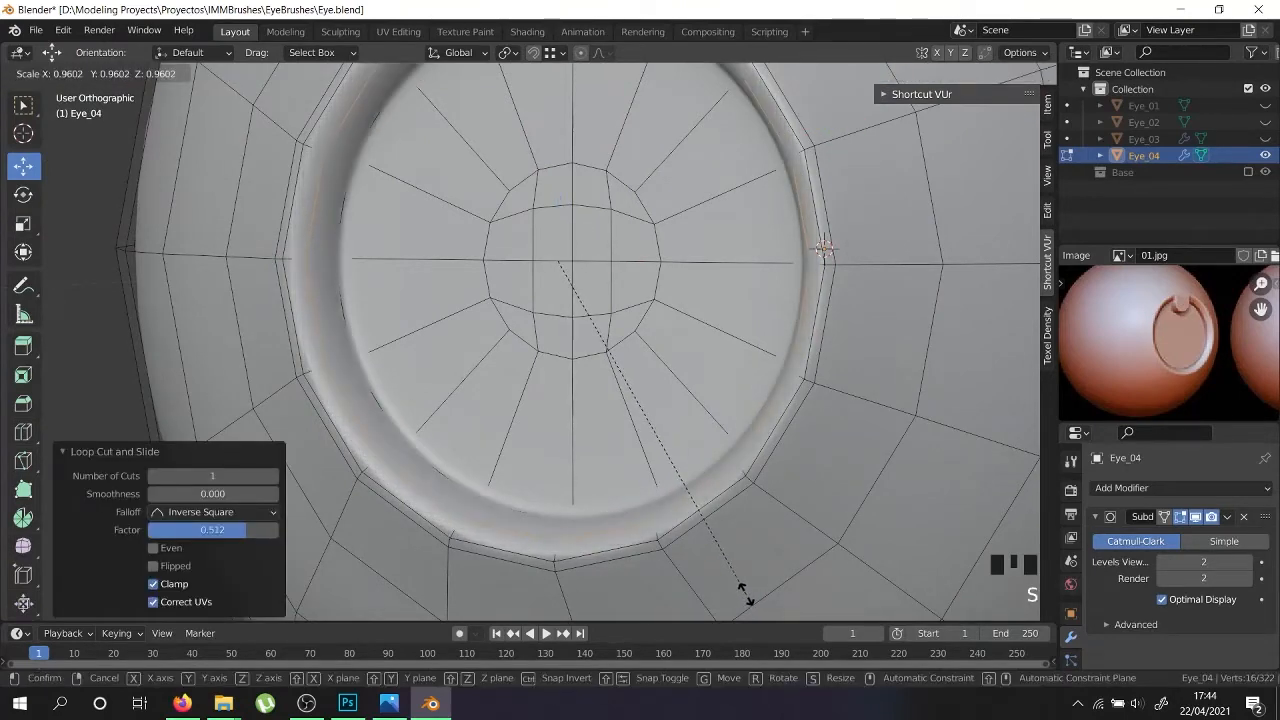
Check the recess shape in Object Mode and undo the last wall loop cut
key("Tab")
scroll(640, 536, "down", 5)
middle_click_drag(629, 530, 711, 520)
key("Tab")
scroll(758, 557, "up", 2)
scroll(758, 557, "up", 2)
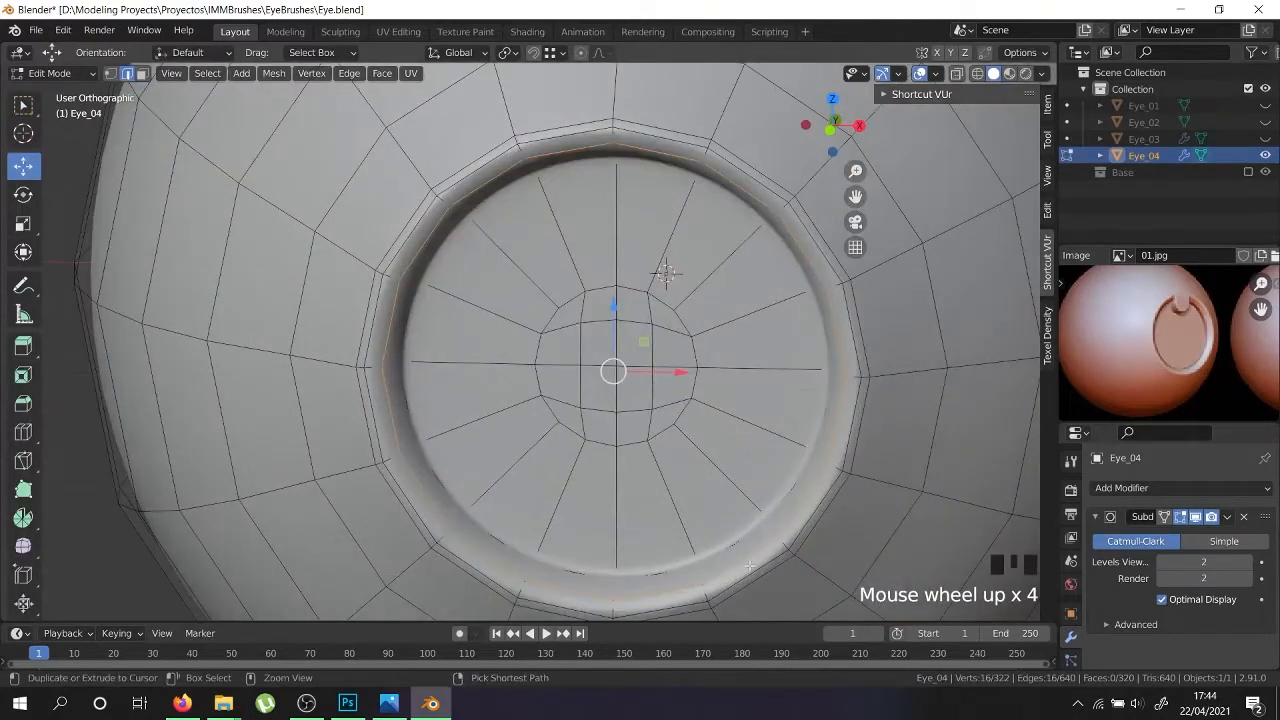
key("ctrl+z")
key("ctrl+z")
key("ctrl+z")
key("ctrl+z")
key("ctrl+z")
Add one edge loop around Eye_04's recess wall, slid toward the rim with a factor of 0.718
middle_click_drag(547, 564, 564, 461)
scroll(571, 561, "up", 2)
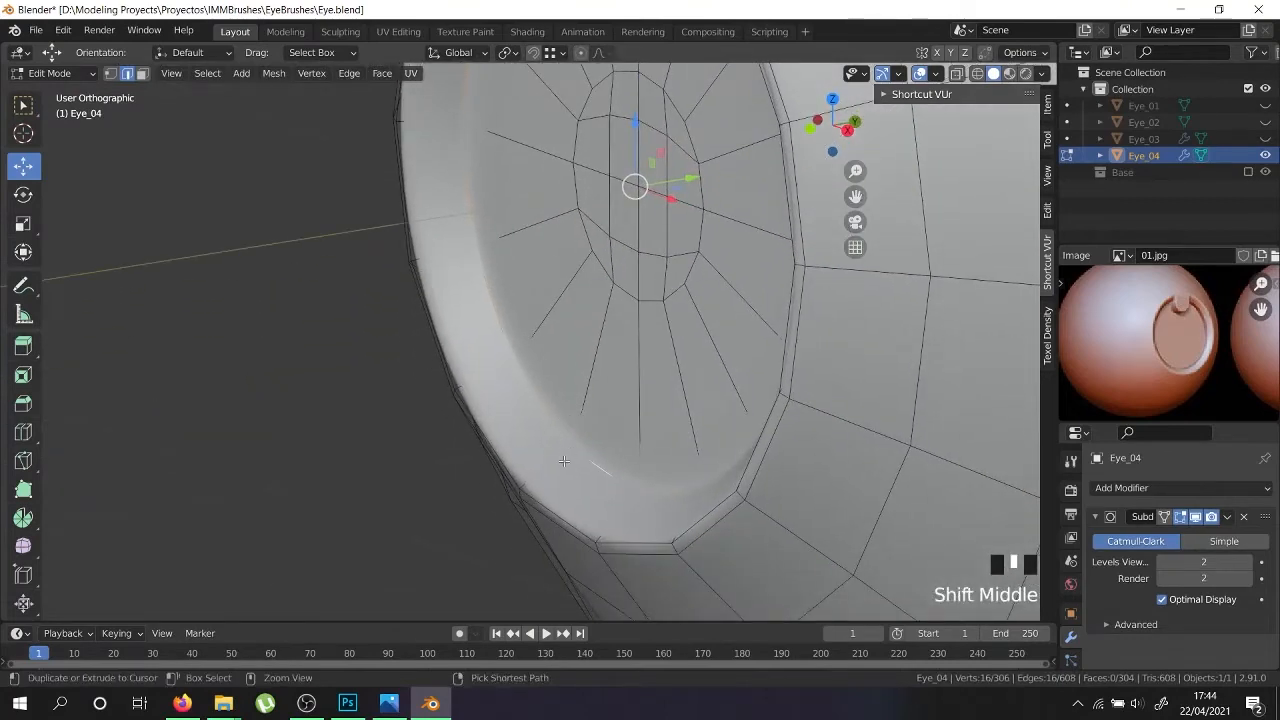
key("ctrl+r")
left_click(594, 522)
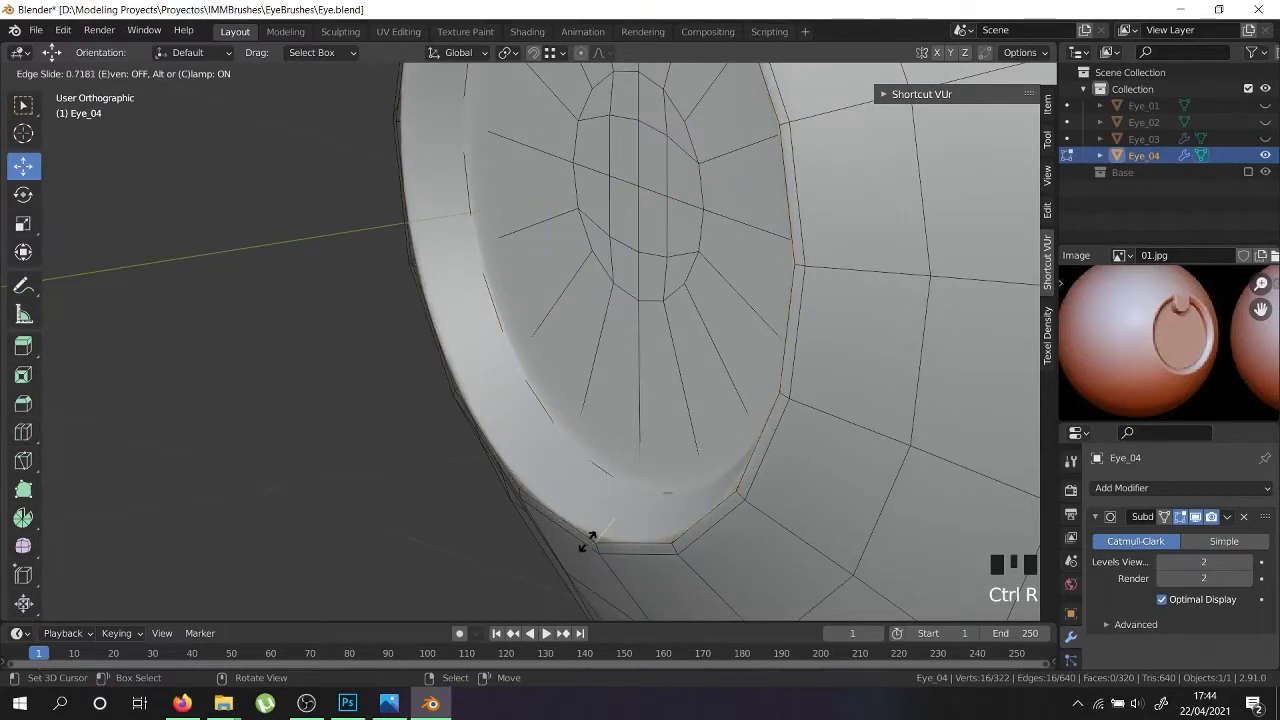
left_click(588, 542)
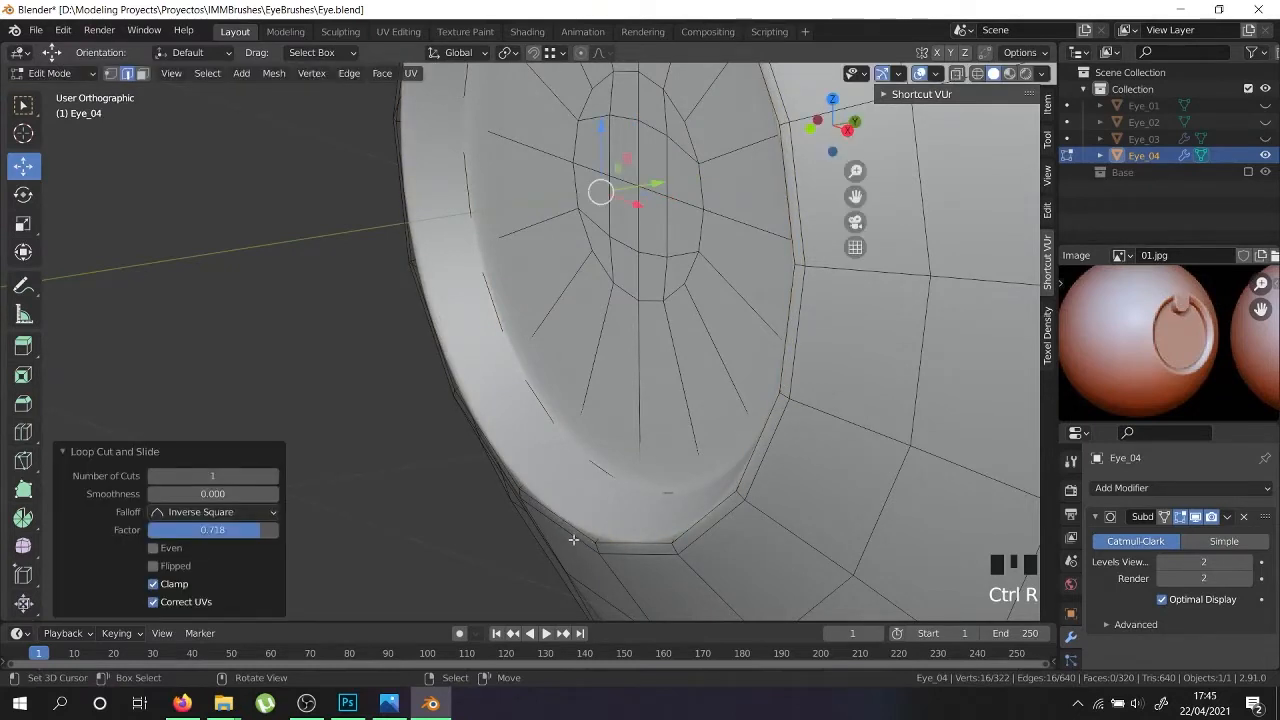
mouse_move(381, 706)
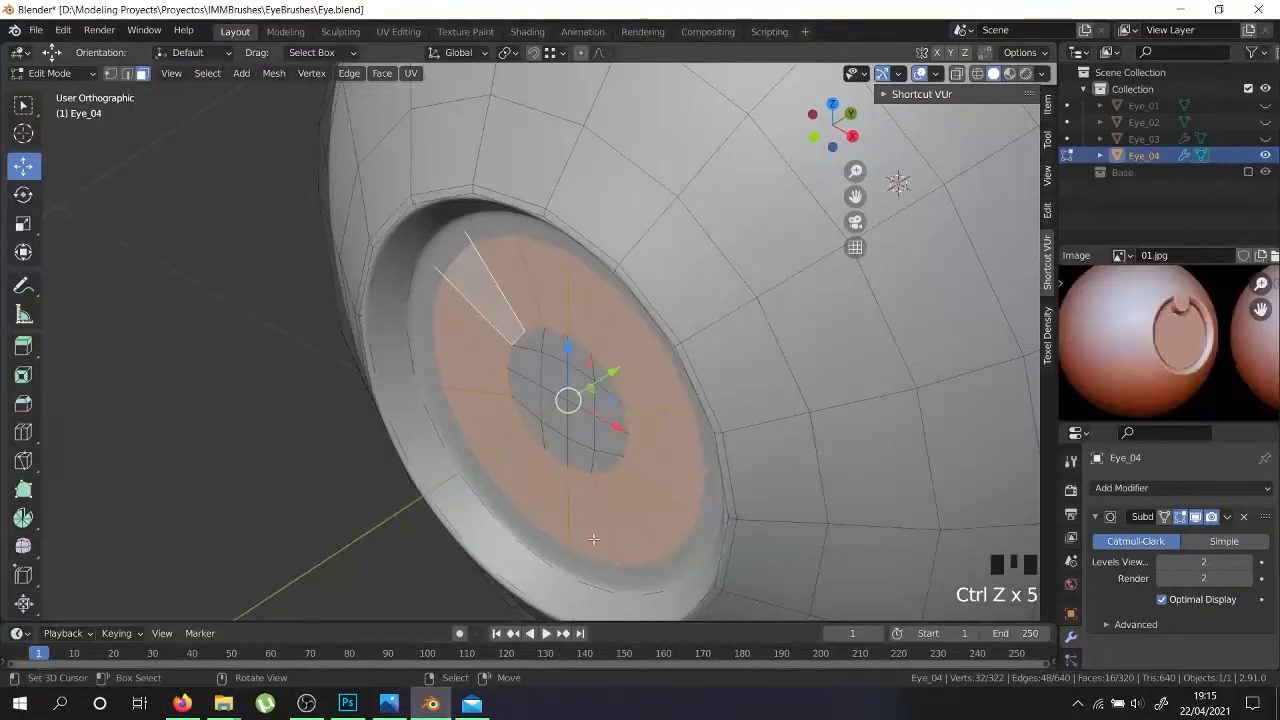
Extend the face selection in Eye_04's recess to include the central faces of the floor
middle_click_drag(593, 539, 641, 471)
key("c")
key("Escape")
middle_click_drag(569, 418, 516, 443)
left_click_drag(631, 386, 278, 458)
right_click(278, 458)
middle_click_drag(528, 437, 702, 300)
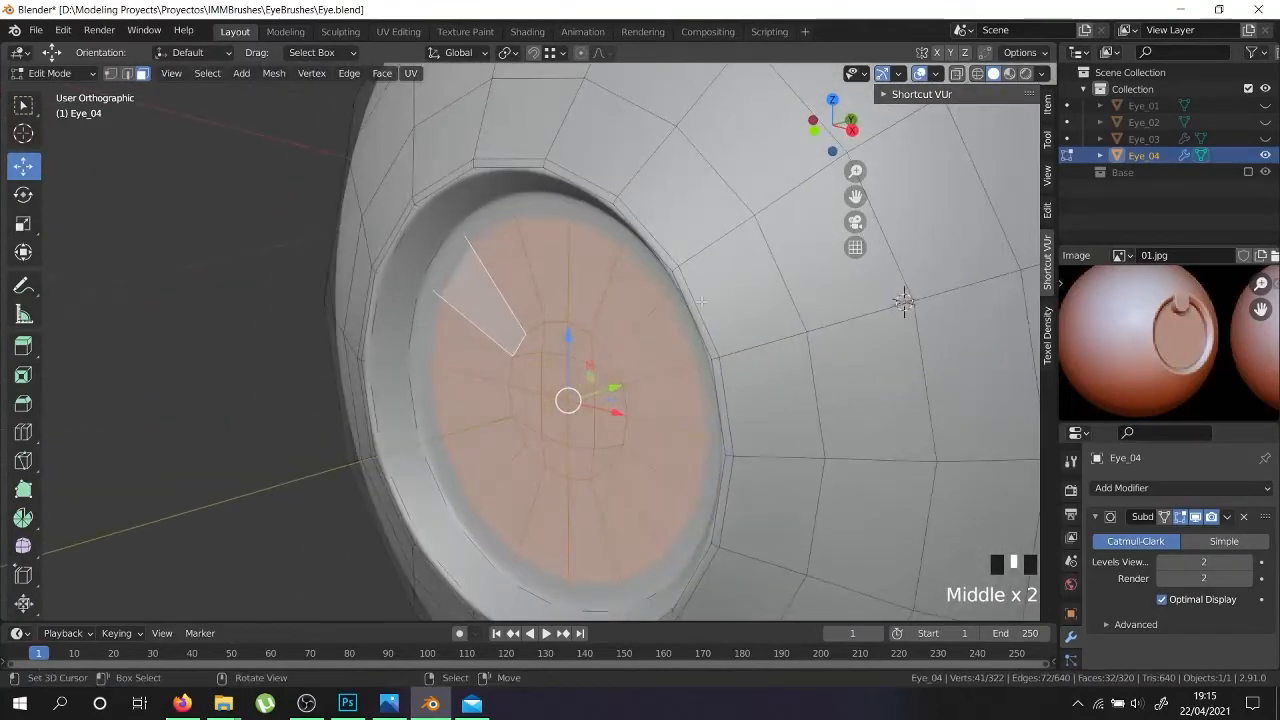
Extrude the selected recess floor faces and move them 0.00764 m along Y
key("e")
right_click(642, 401)
middle_click_drag(644, 392, 624, 394)
left_click_drag(624, 388, 629, 386)
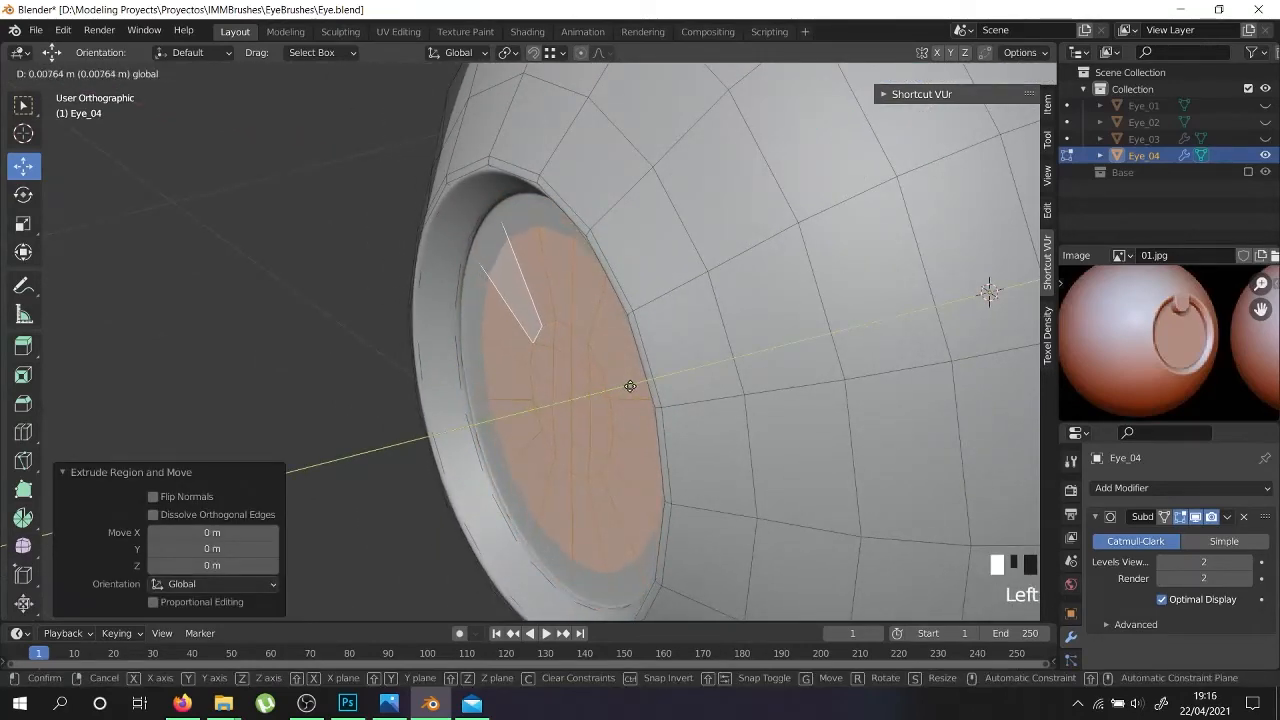
left_click_drag(630, 386, 630, 386)
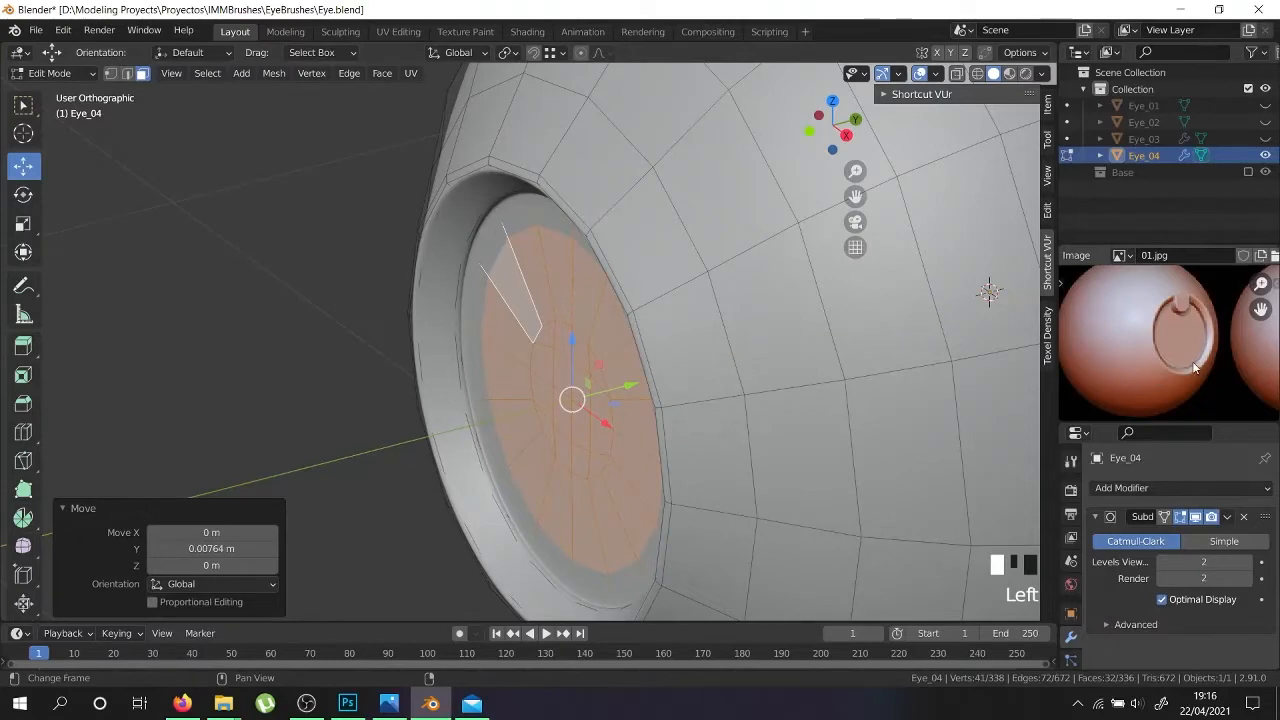
Add one centred edge loop with a slide factor of 0 around the thin wall at the recess floor's edge
scroll(543, 549, "up", 9)
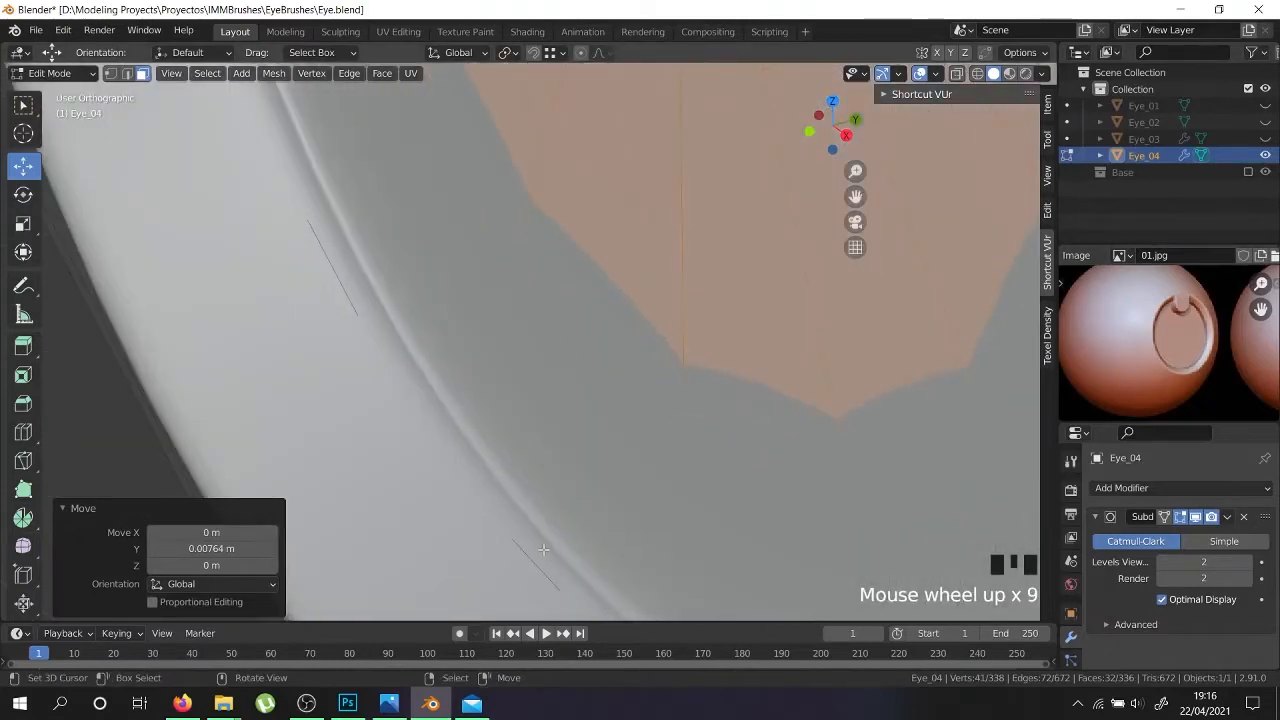
key("ctrl+r")
right_click(525, 537)
scroll(503, 514, "up", 4)
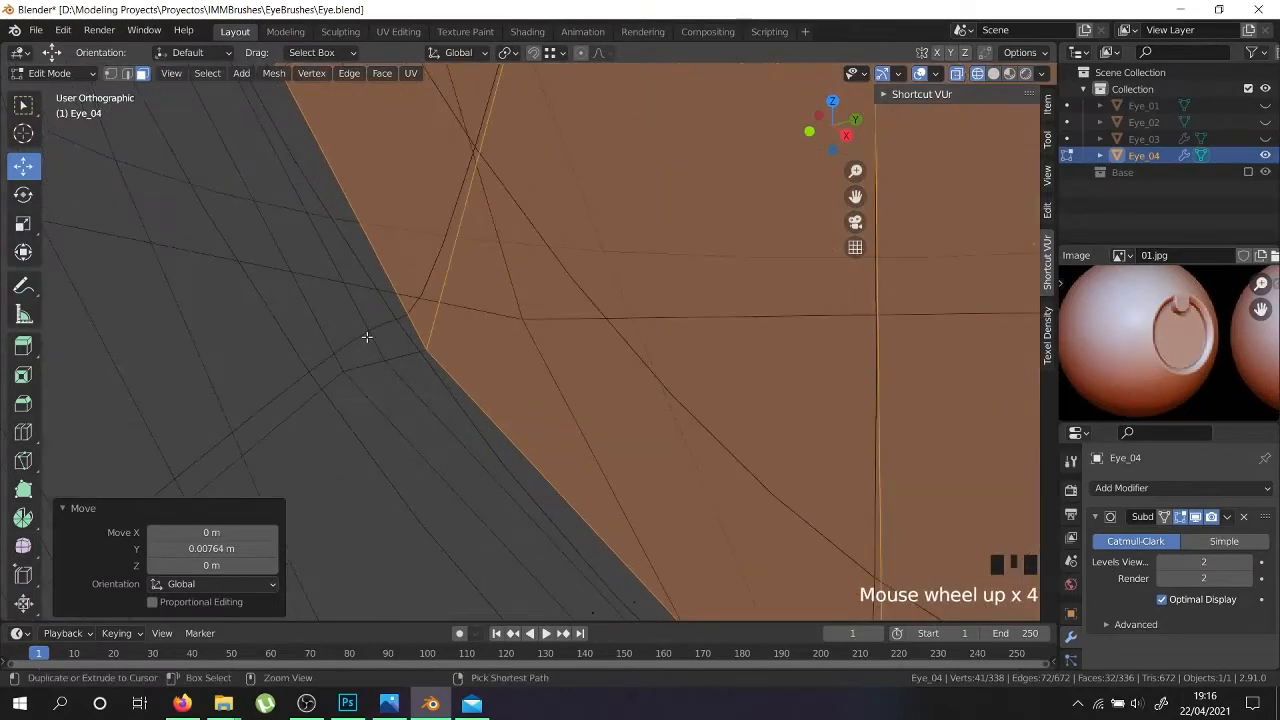
key("ctrl+r")
left_click(372, 363)
right_click(372, 363)
scroll(372, 364, "down", 6)
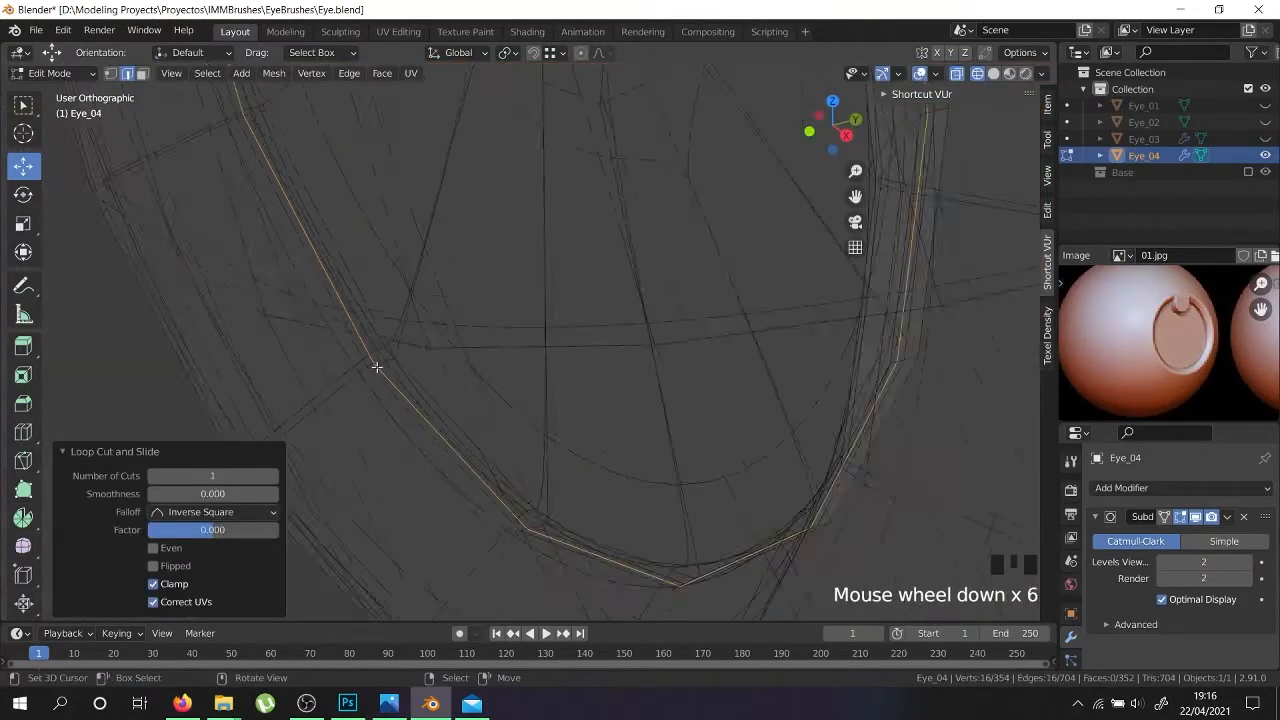
Try beveling the new edge loop with a width of 0.00222 m and one segment, and undo it
scroll(375, 364, "down", 5)
scroll(391, 396, "up", 6)
scroll(391, 396, "up", 3)
key("ctrl+b")
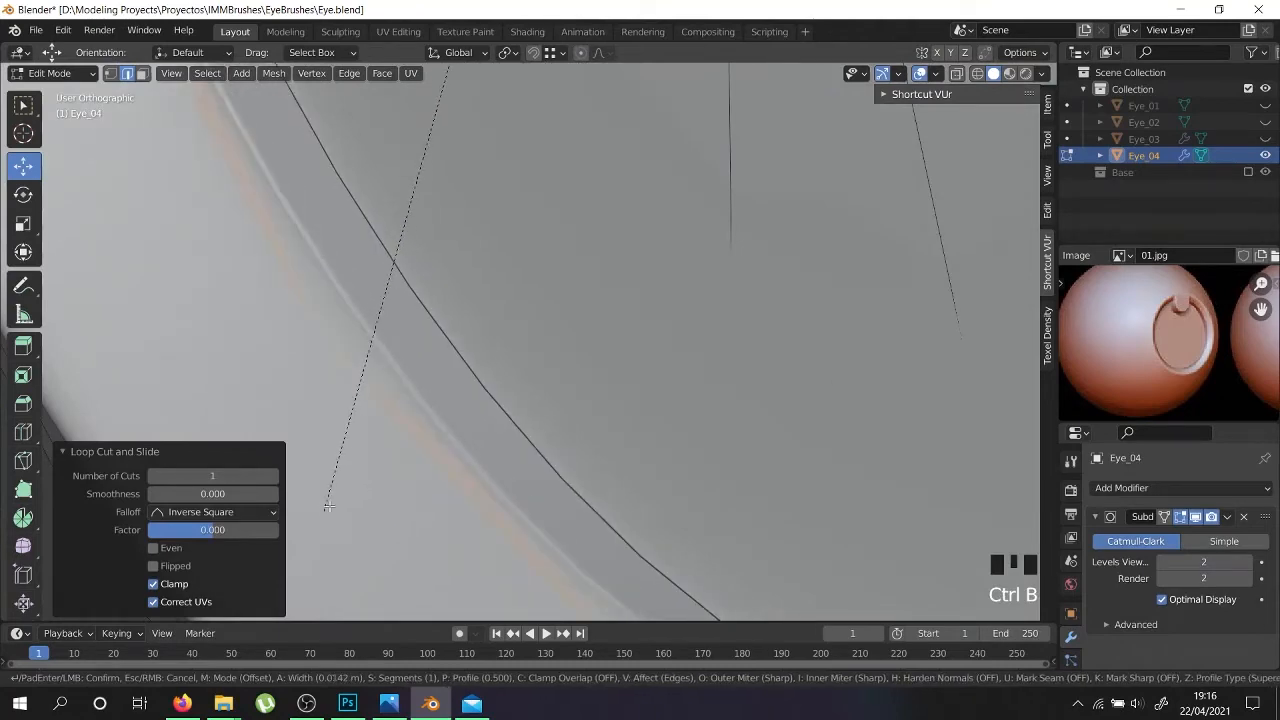
left_click(362, 465)
key("shift+z")
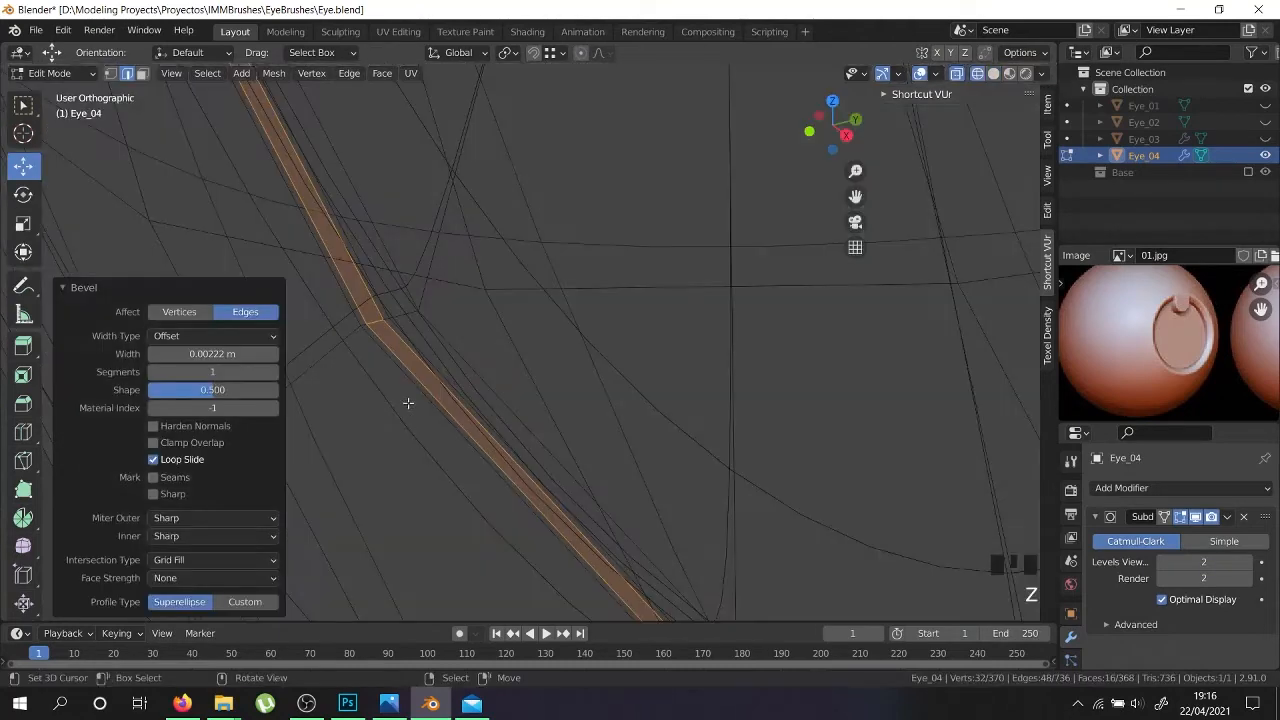
middle_click_drag(408, 403, 374, 402)
scroll(480, 340, "up", 9)
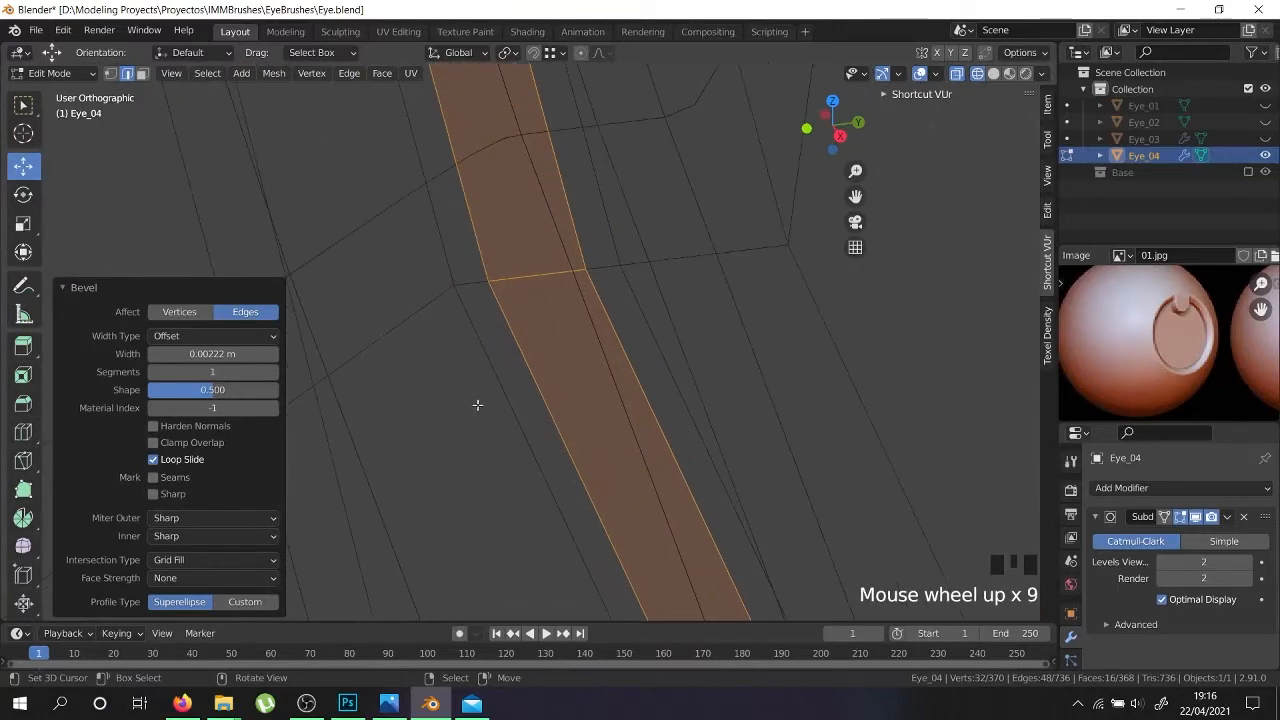
key("ctrl+z")
Bevel the edge loop at the recess floor's edge with a narrow one-segment bevel and return to Object Mode
key("ctrl+b")
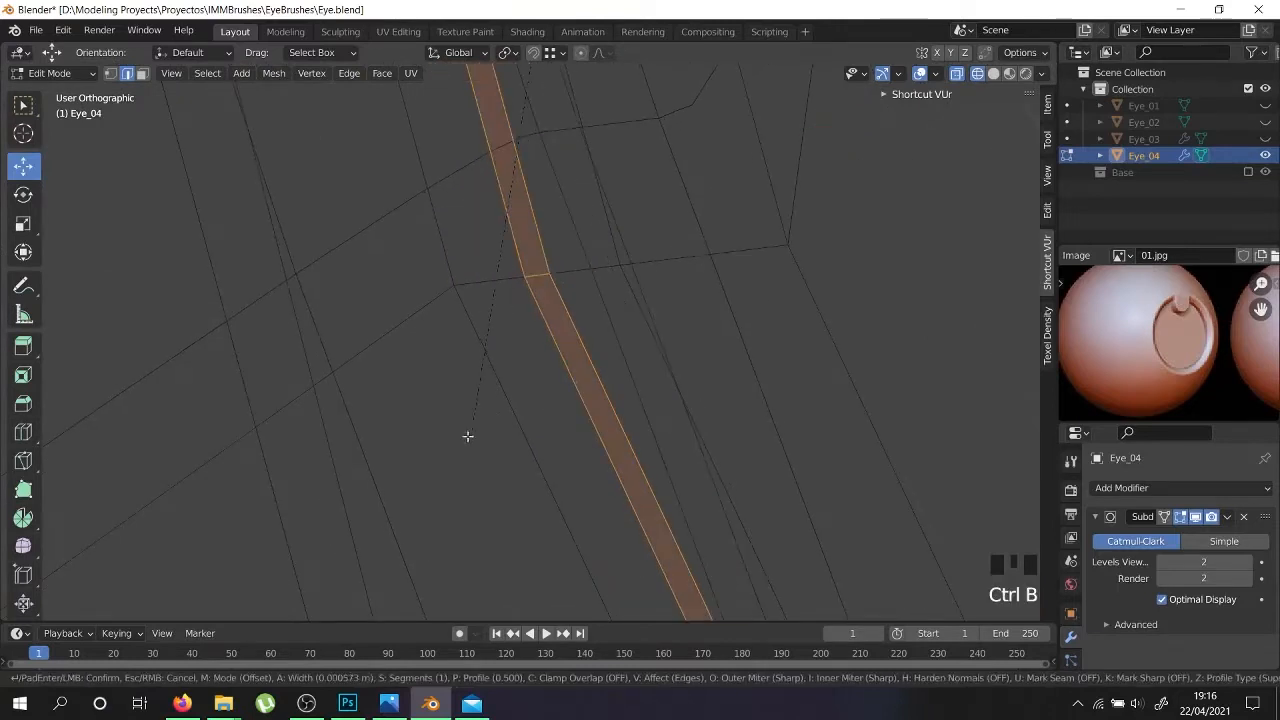
left_click(426, 480)
scroll(500, 371, "down", 7)
key("Tab")
Show Eye_03 together with Eye_04 and move Eye_04 2.0129 m along X for a side-by-side comparison
middle_click_drag(500, 371, 588, 463)
scroll(722, 302, "down", 4)
left_click(1265, 155)
left_click(1266, 139)
left_click(1265, 156)
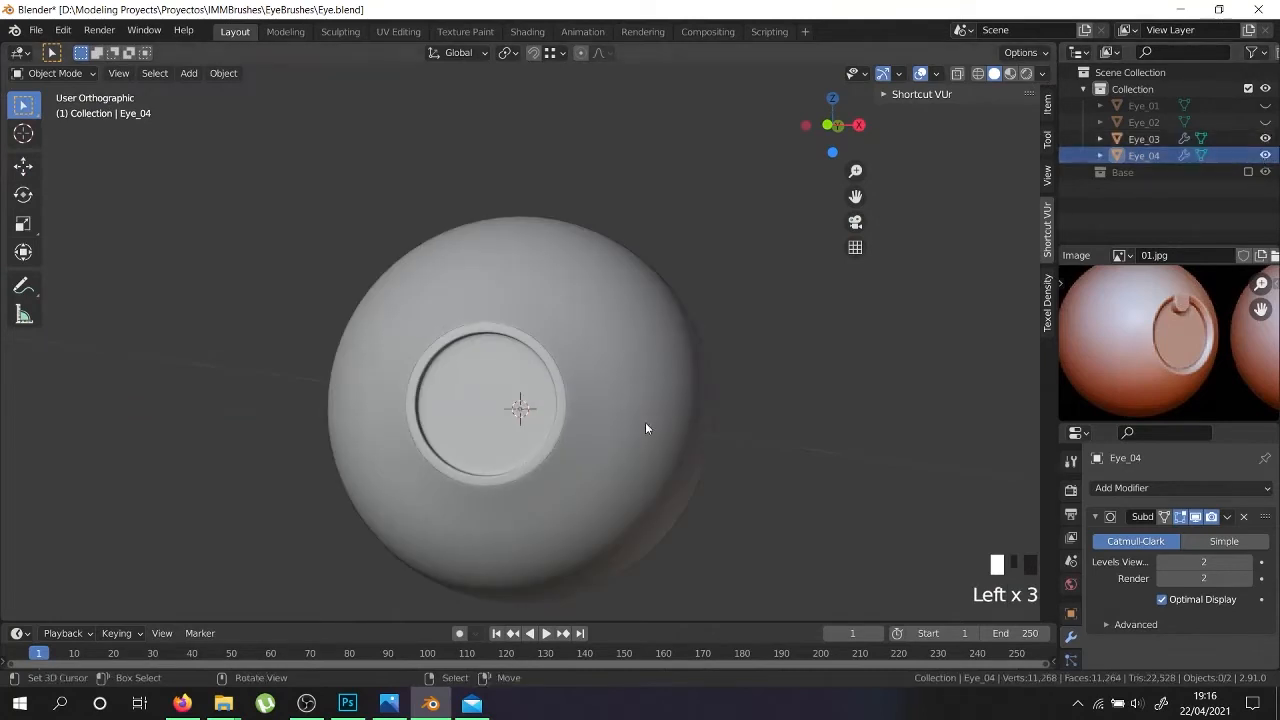
scroll(681, 440, "down", 2)
scroll(680, 438, "down", 1)
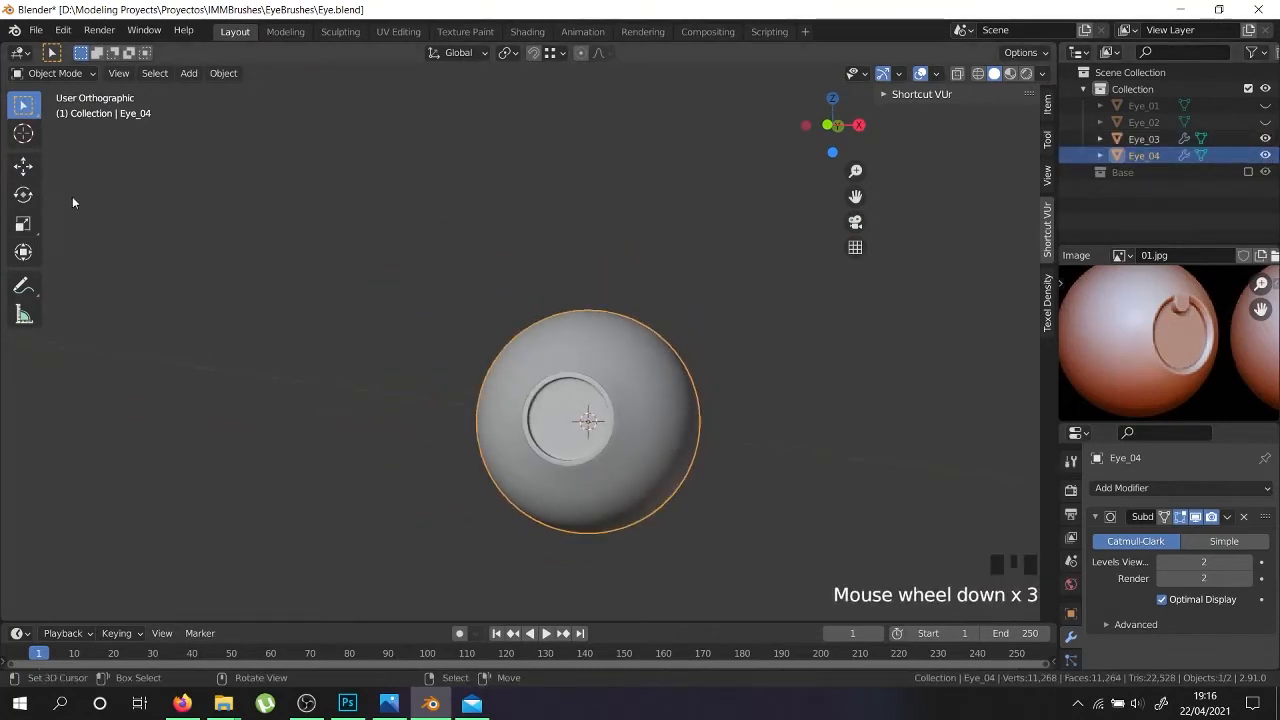
left_click(23, 165)
left_click_drag(645, 422, 872, 422)
Compare the recesses of Eye_03 and Eye_04, undo Eye_04's move, and hide Eye_03
middle_click_drag(872, 430, 740, 505)
scroll(840, 515, "up", 4)
scroll(813, 520, "down", 1)
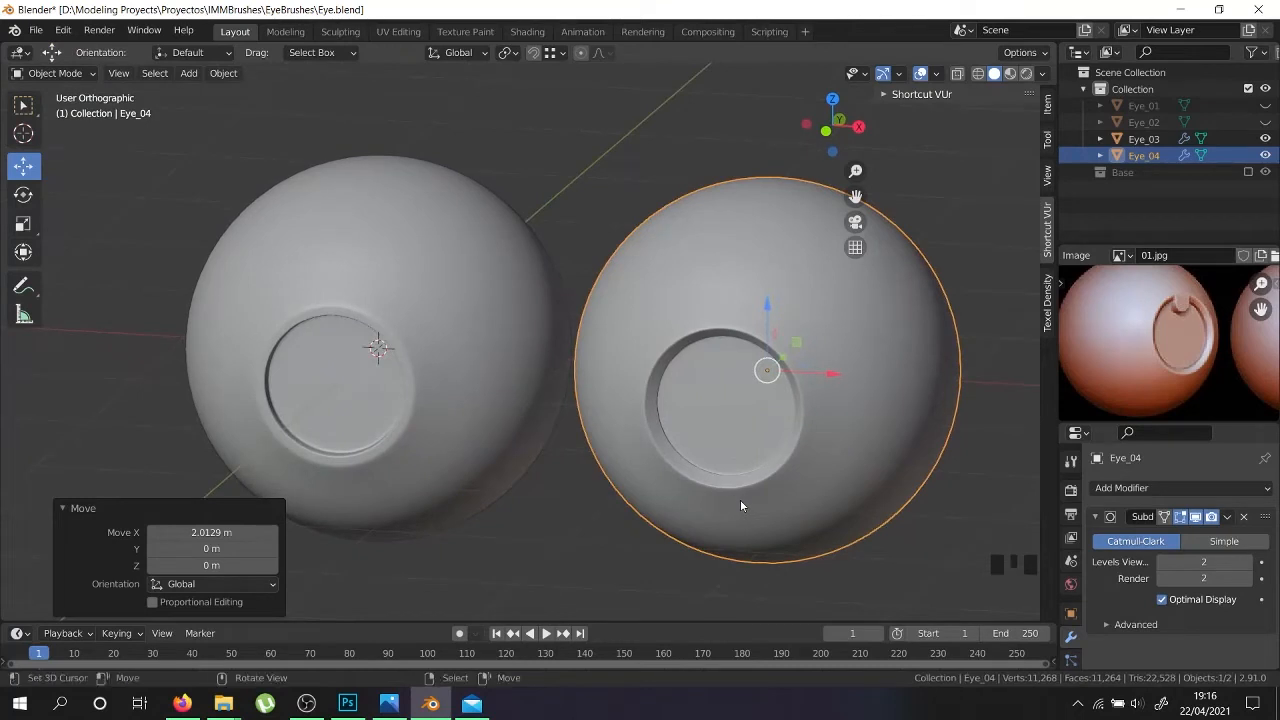
middle_click_drag(340, 507, 424, 452)
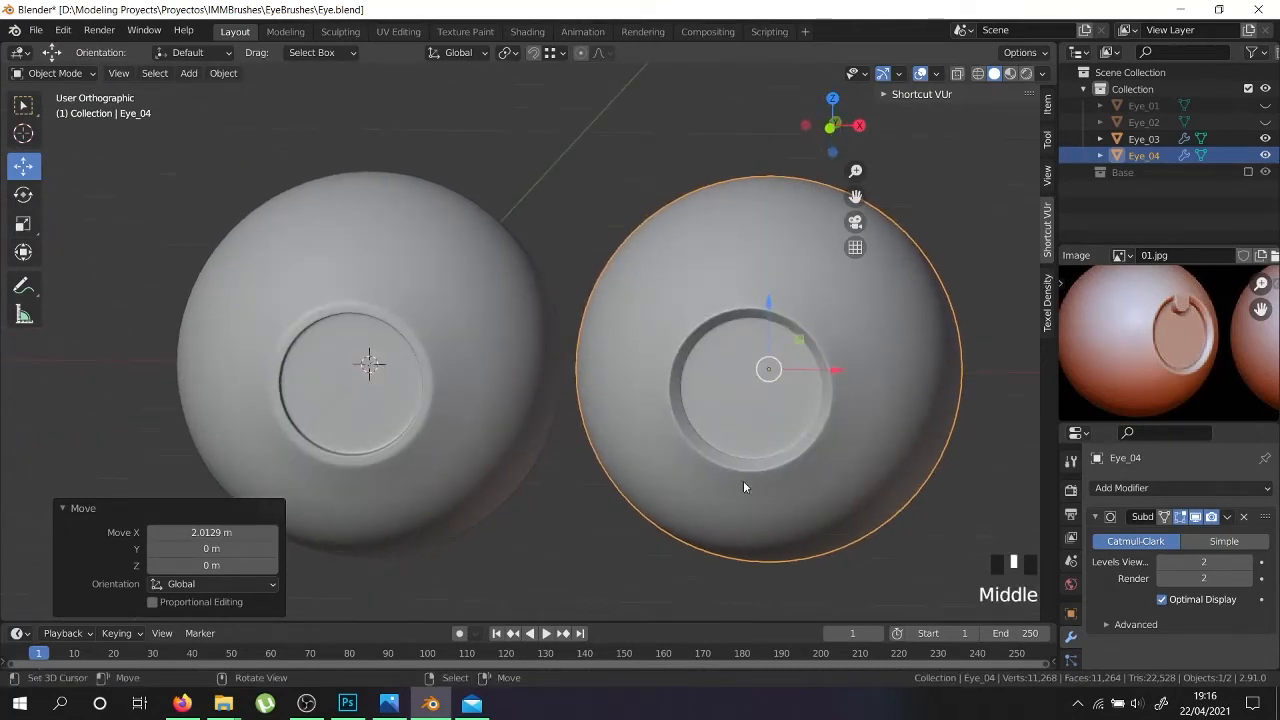
key("ctrl+z")
left_click(1265, 138)
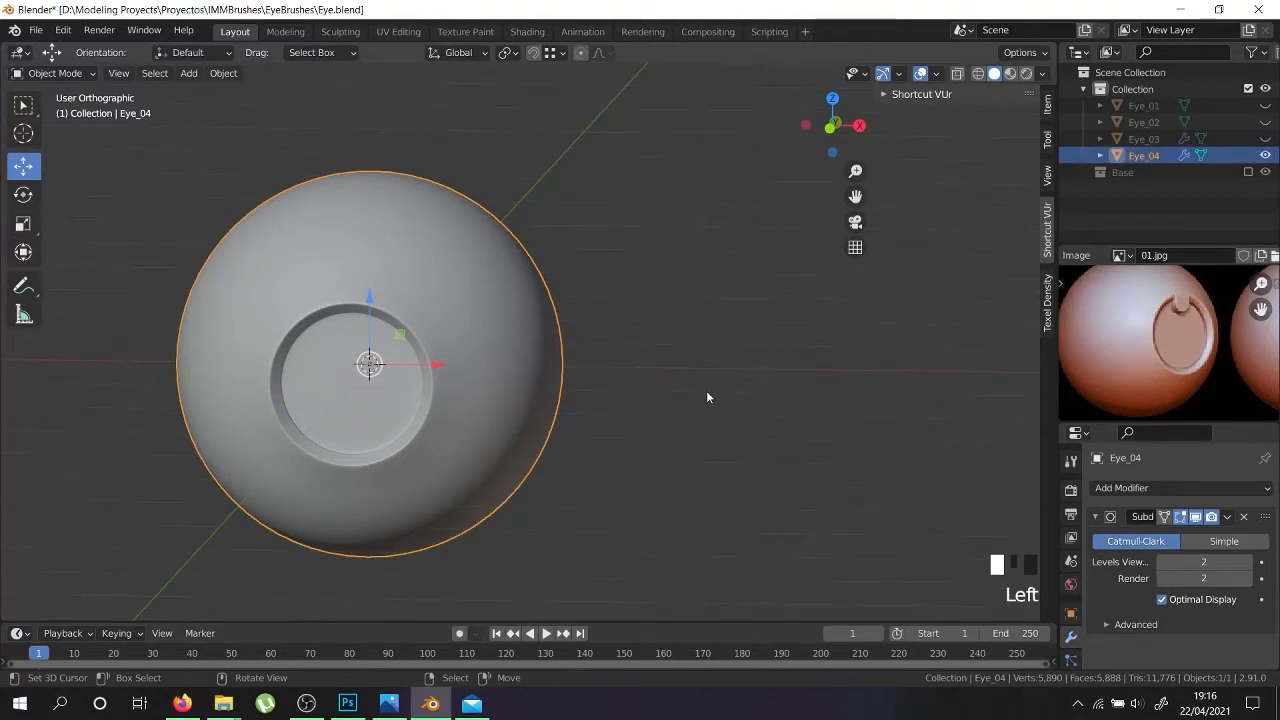
Examine the eye designs in the reference image 01.jpg to choose the next variant to model
scroll(1160, 358, "down", 5)
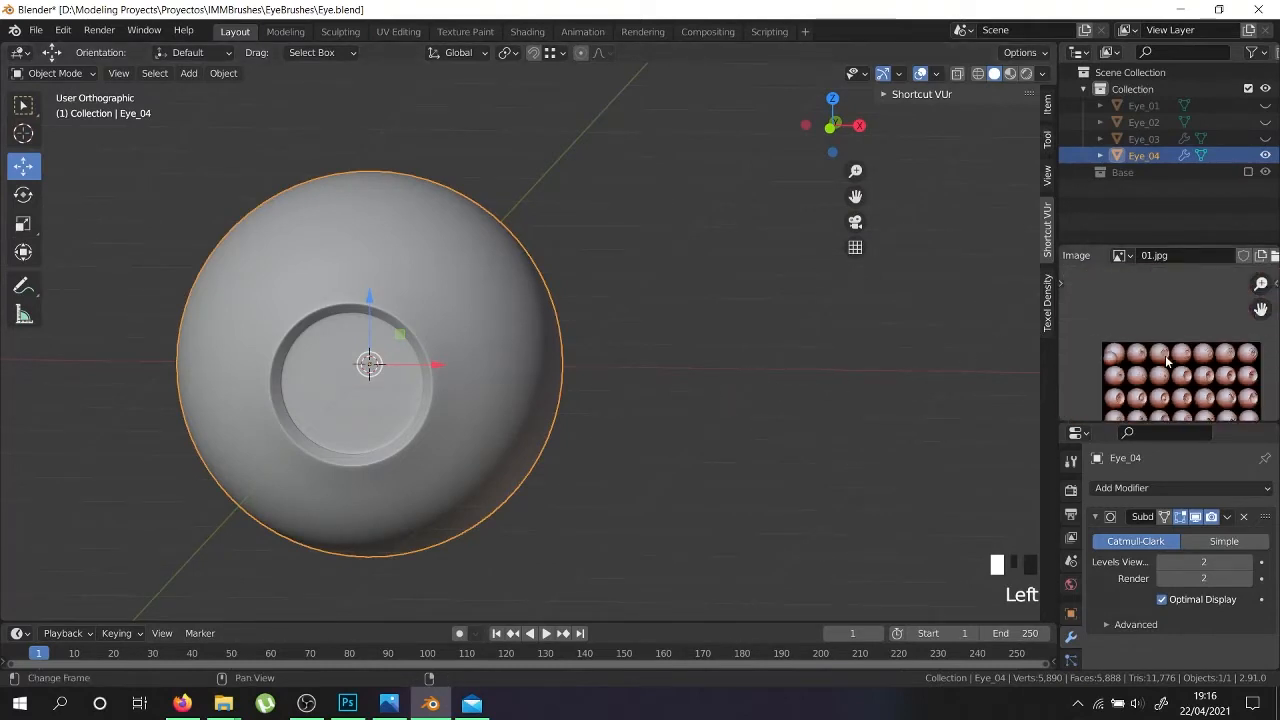
scroll(1230, 350, "up", 4)
middle_click_drag(1214, 381, 1104, 361)
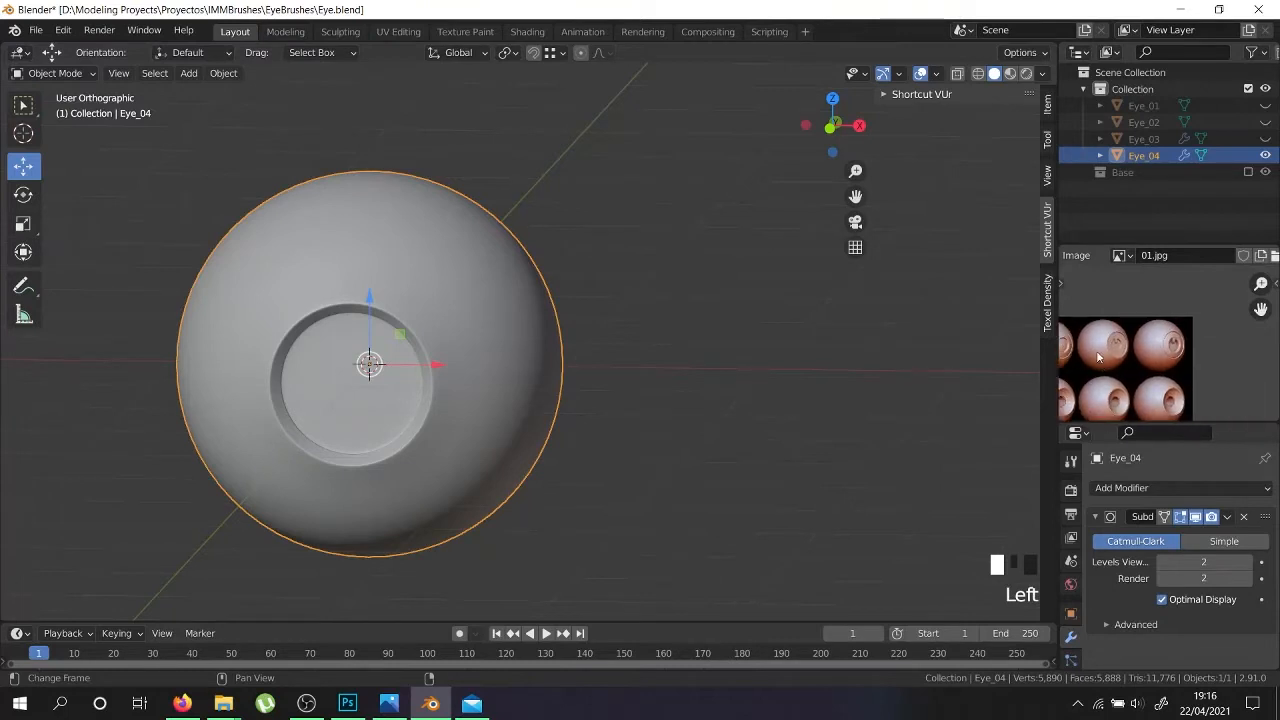
scroll(1196, 349, "down", 5)
scroll(1088, 370, "up", 5)
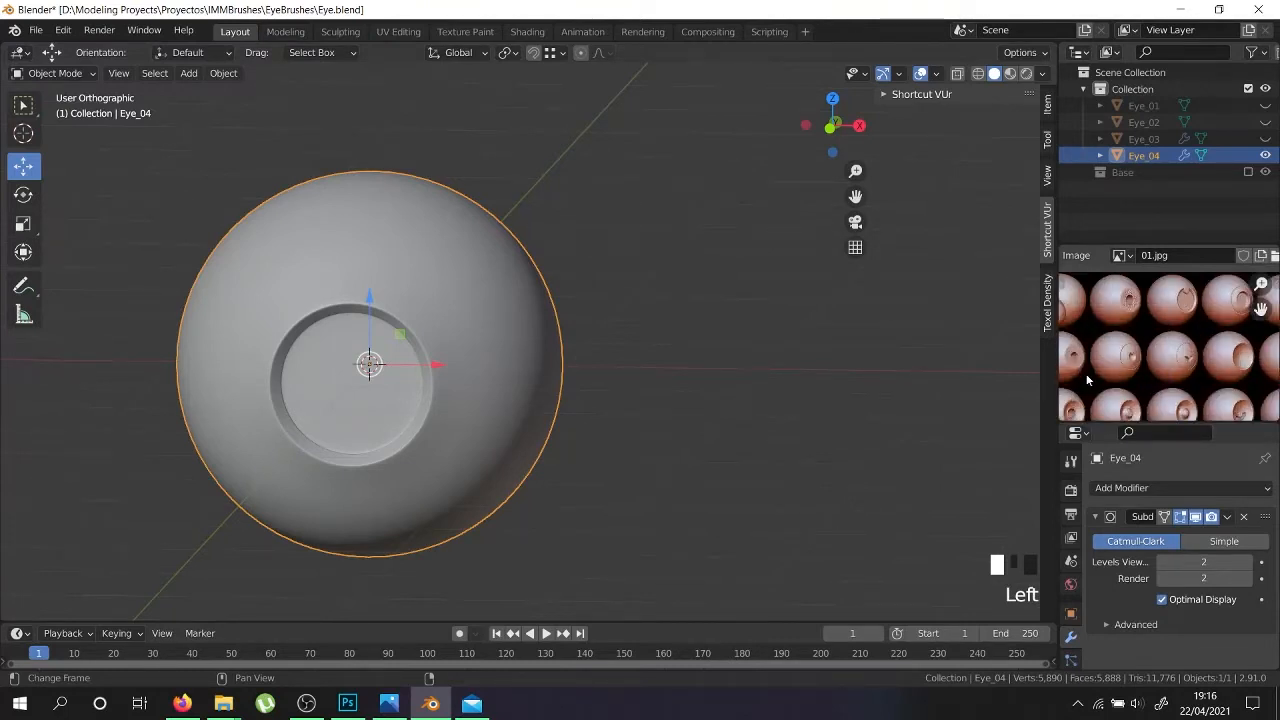
middle_click_drag(1118, 397, 1125, 372)
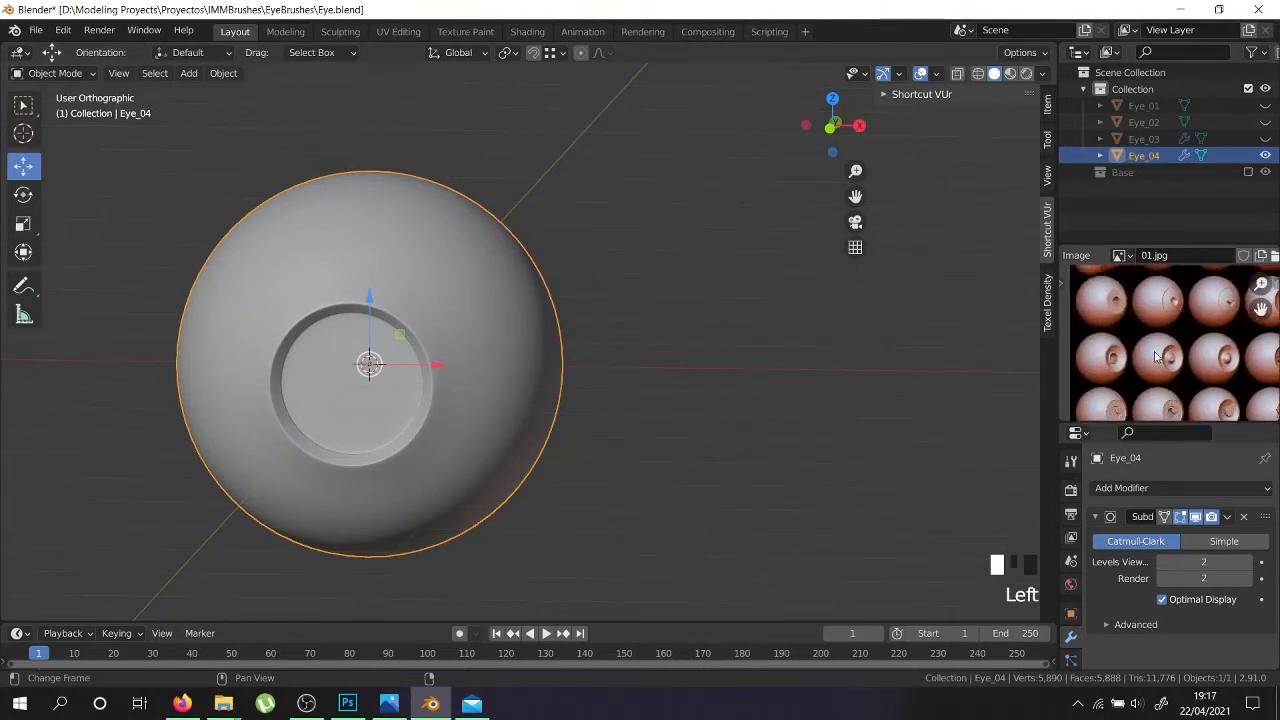
middle_click_drag(1173, 367, 1129, 254)
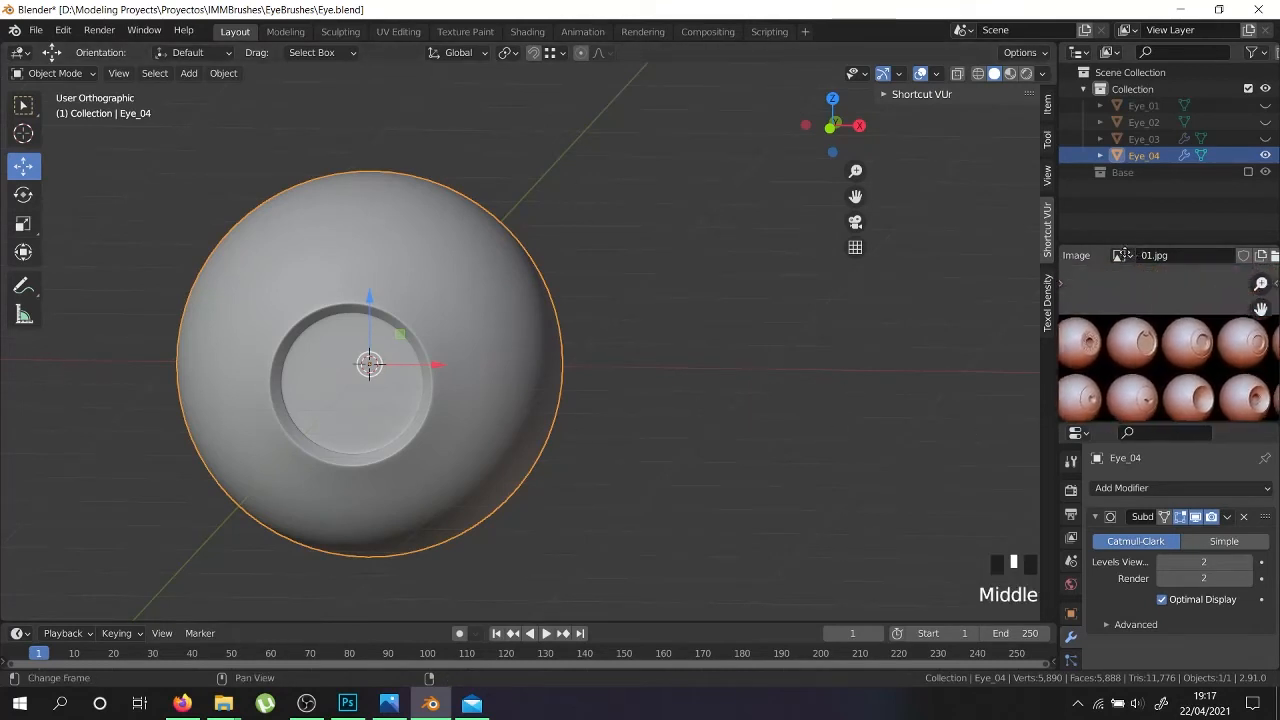
scroll(1191, 356, "up", 5)
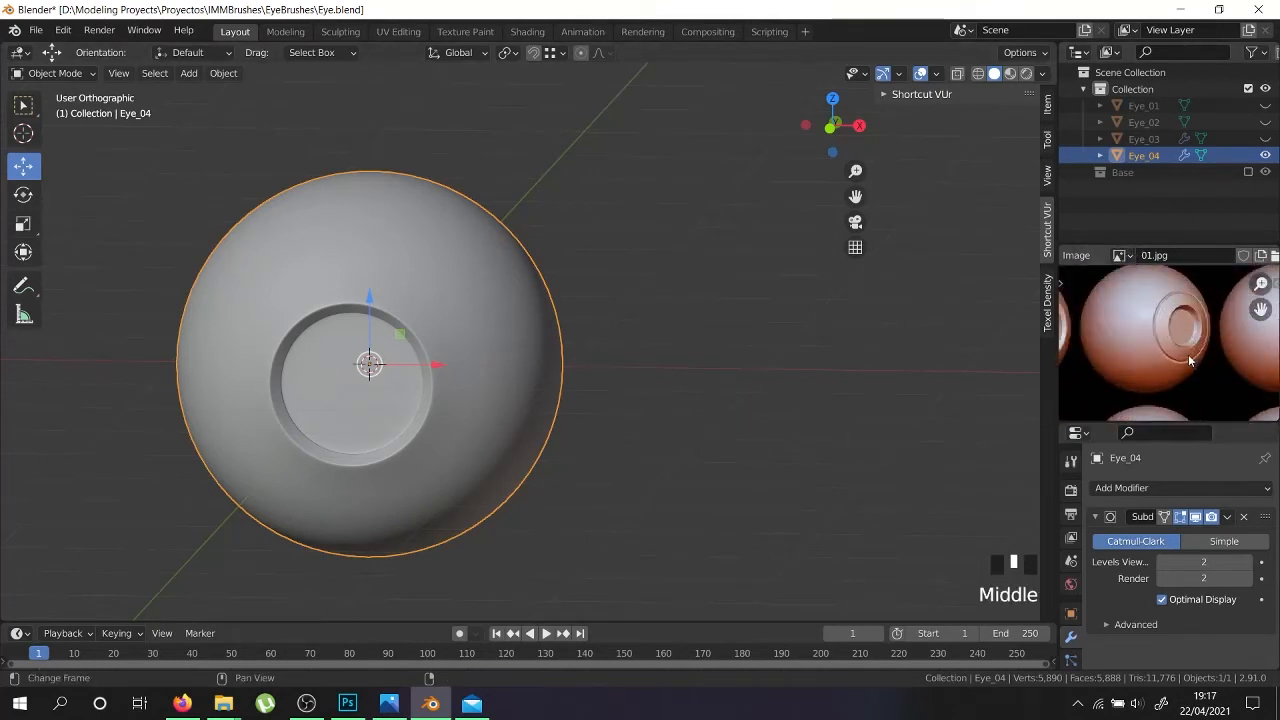
scroll(1188, 354, "down", 3)
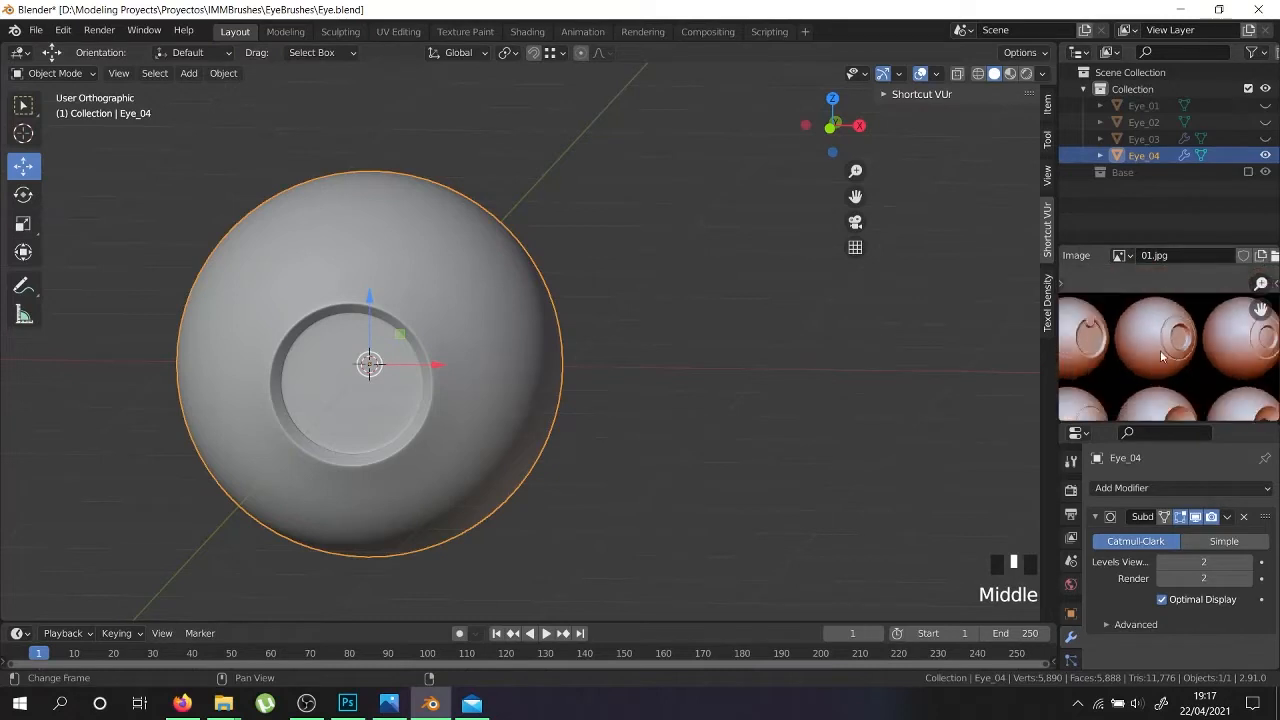
scroll(1113, 328, "up", 4)
scroll(1250, 360, "down", 3)
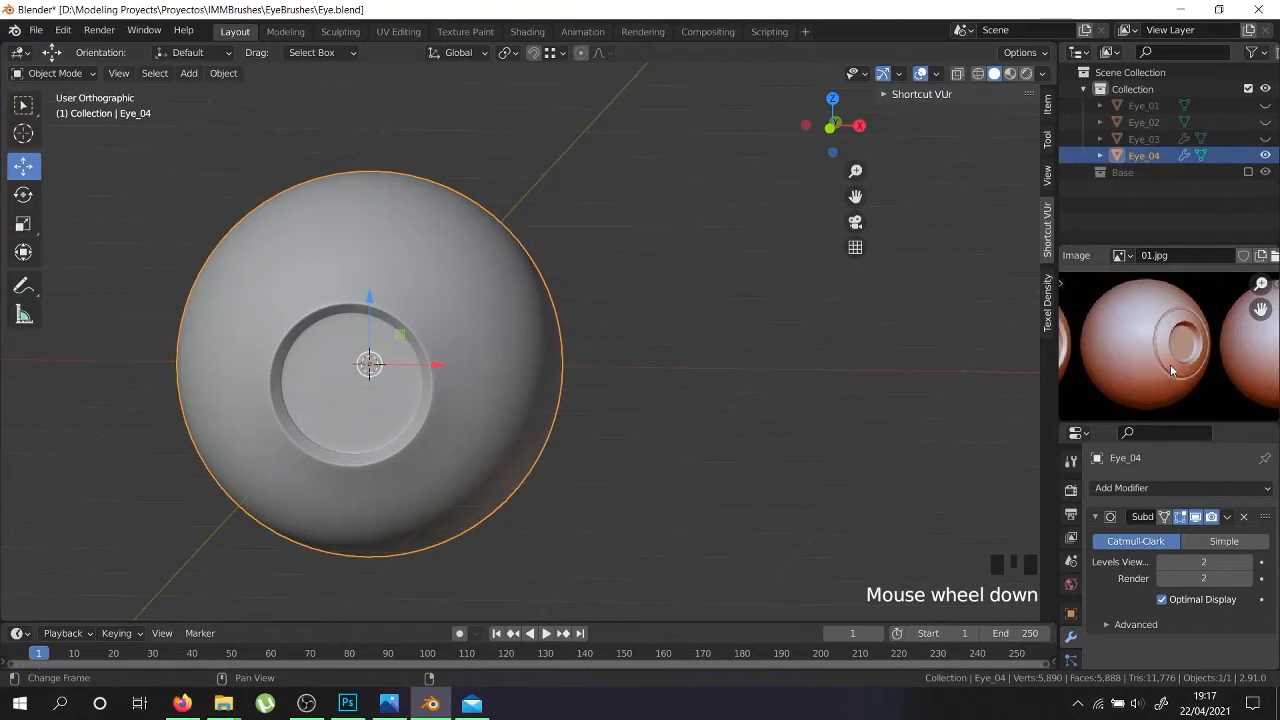
scroll(1174, 366, "down", 3)
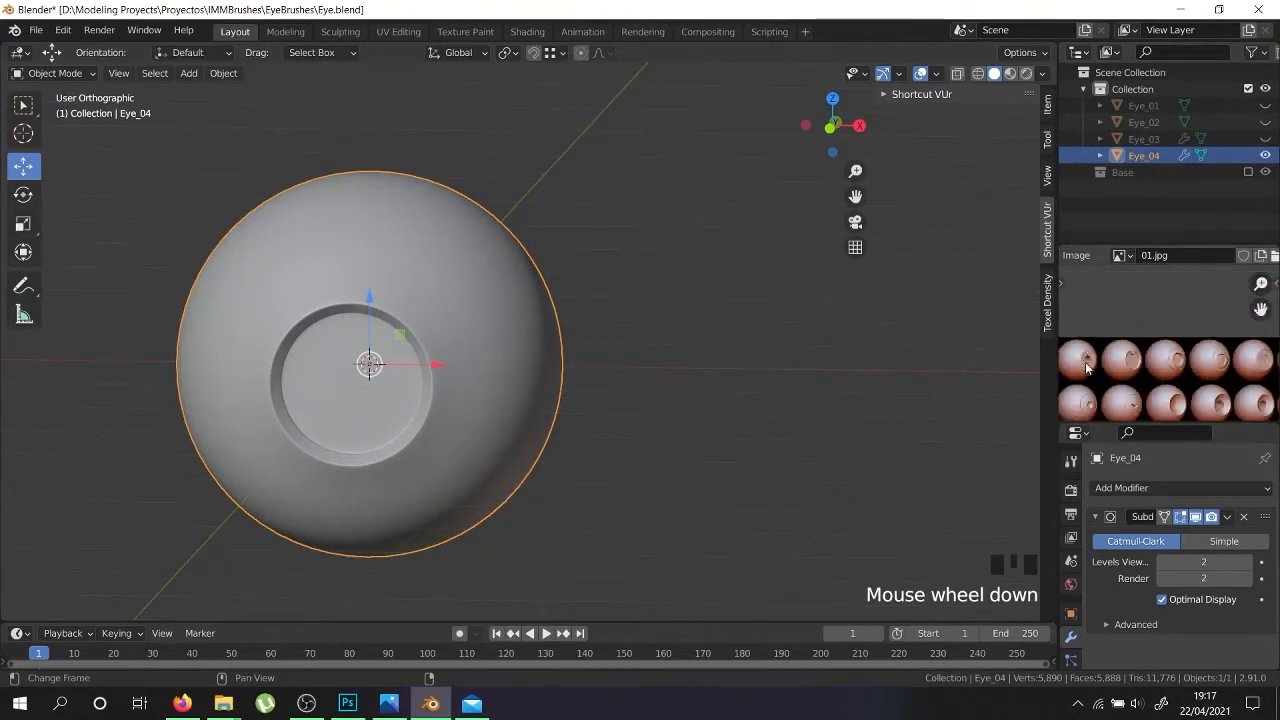
scroll(1085, 368, "up", 3)
Hide Eye_04, show Eye_02, duplicate it in place, and hide the original
left_click(1265, 155)
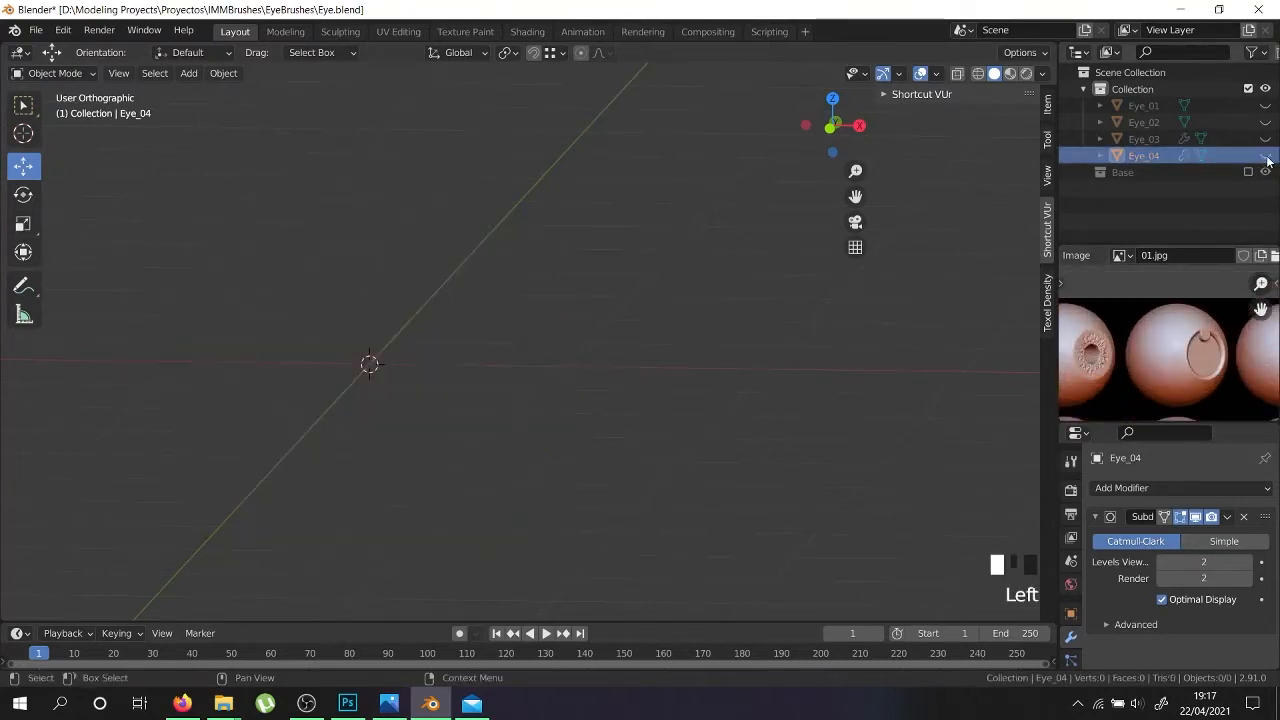
left_click(1265, 121)
right_click(401, 347)
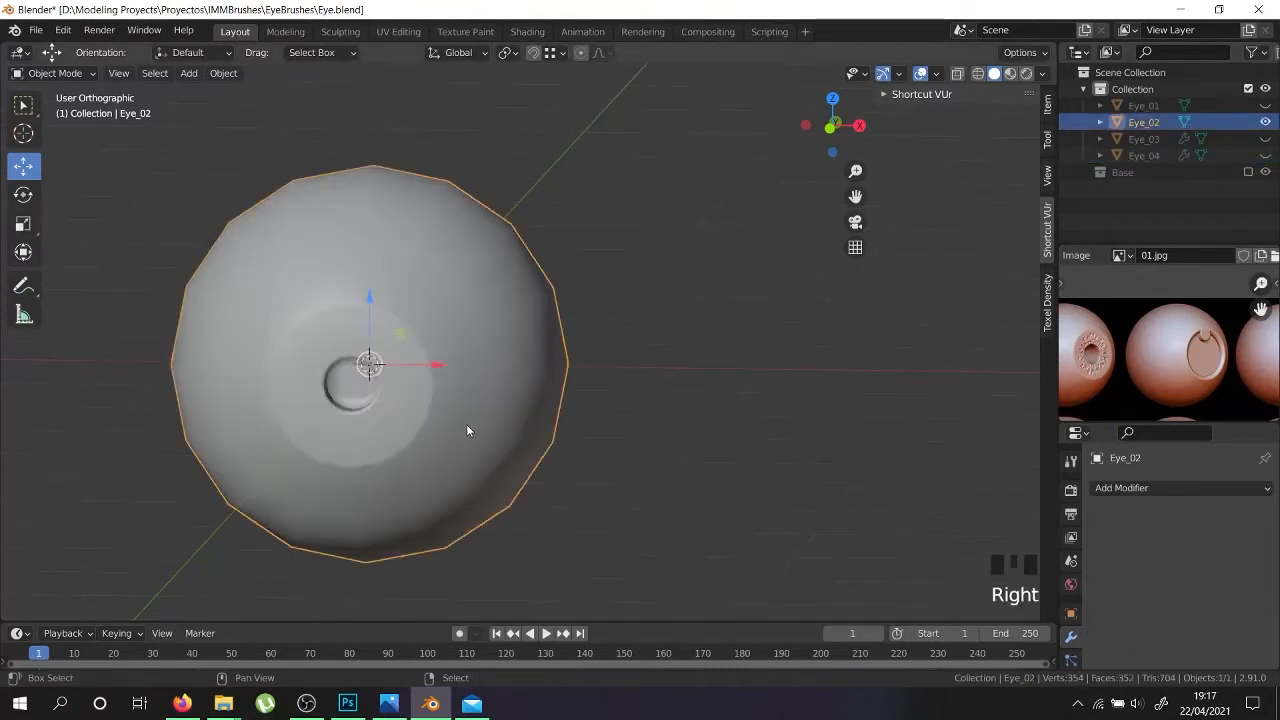
key("shift+d")
key("Escape")
left_click(1265, 121)
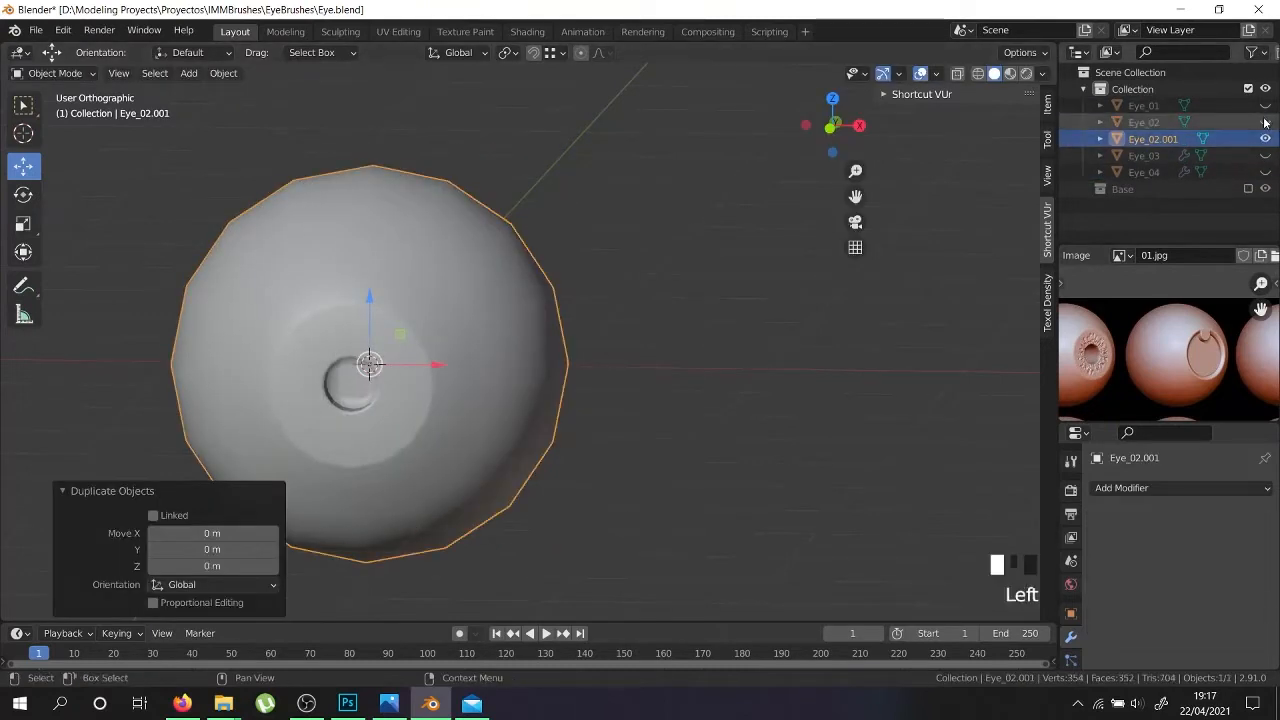
Rename the duplicate of Eye_02 as Eye_05 and add a Subdivision Surface modifier to it
double_click(1156, 140)
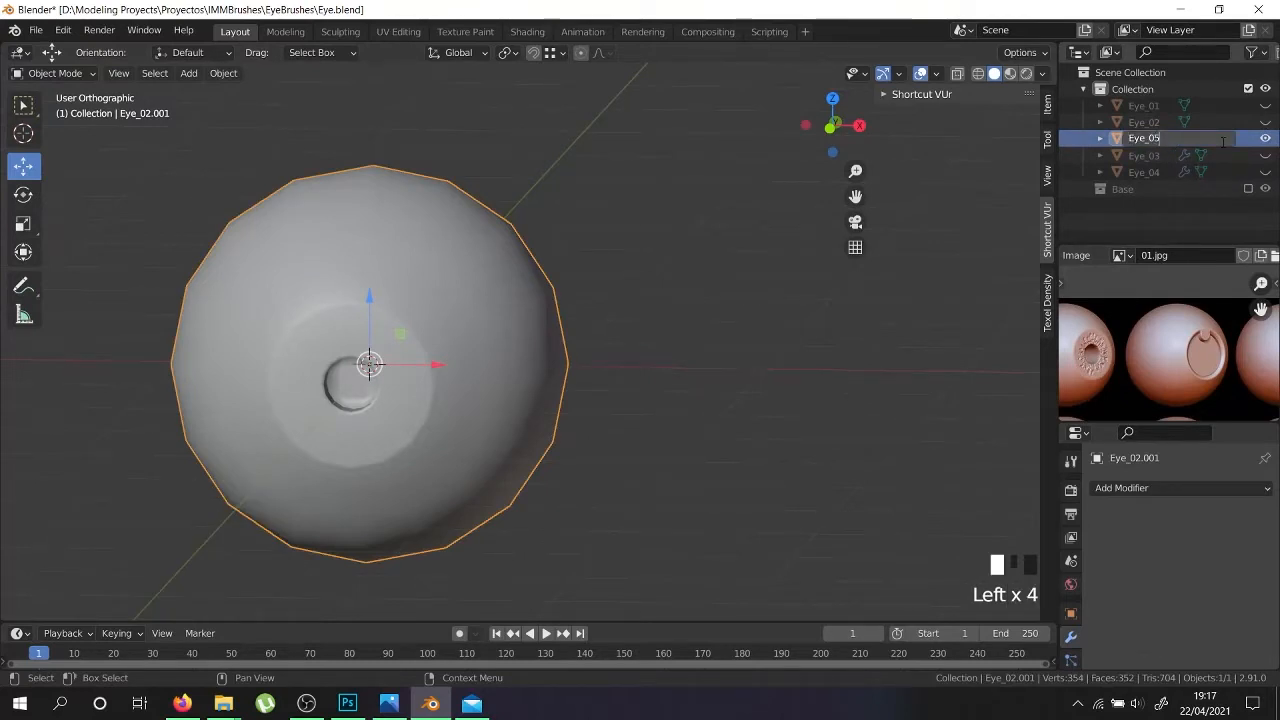
key("Return")
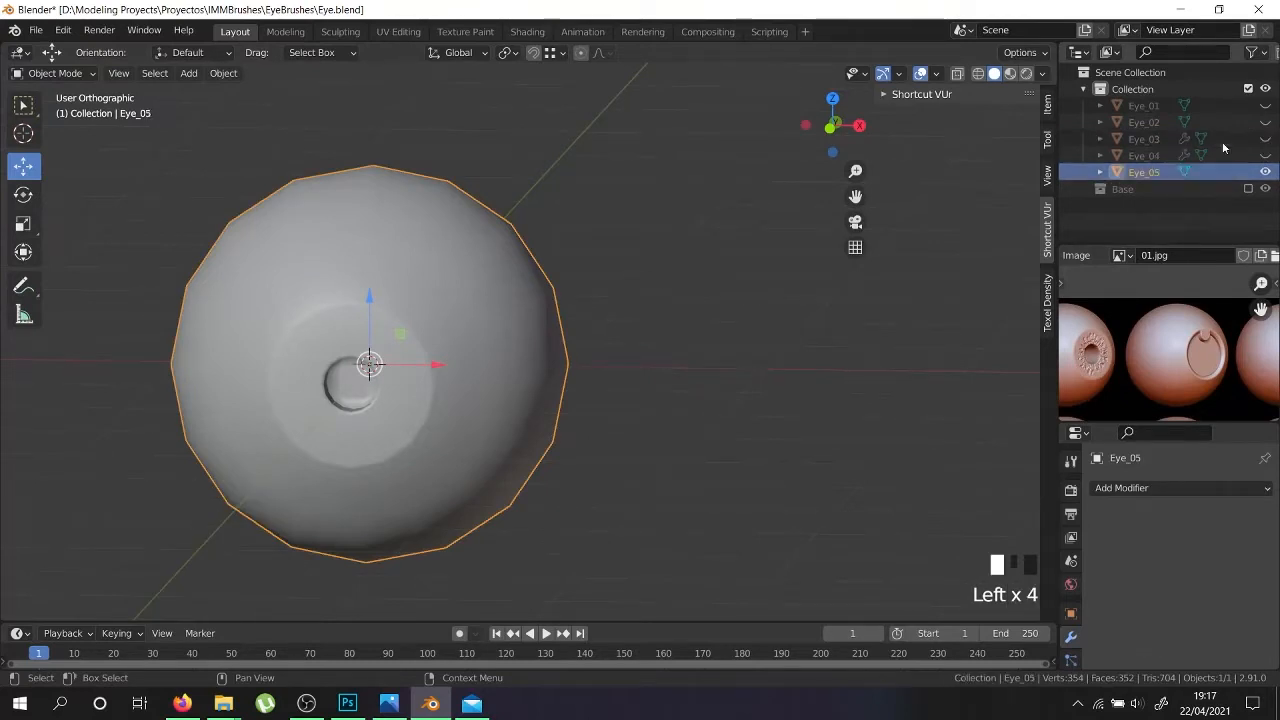
left_click(1131, 482)
left_click(949, 401)
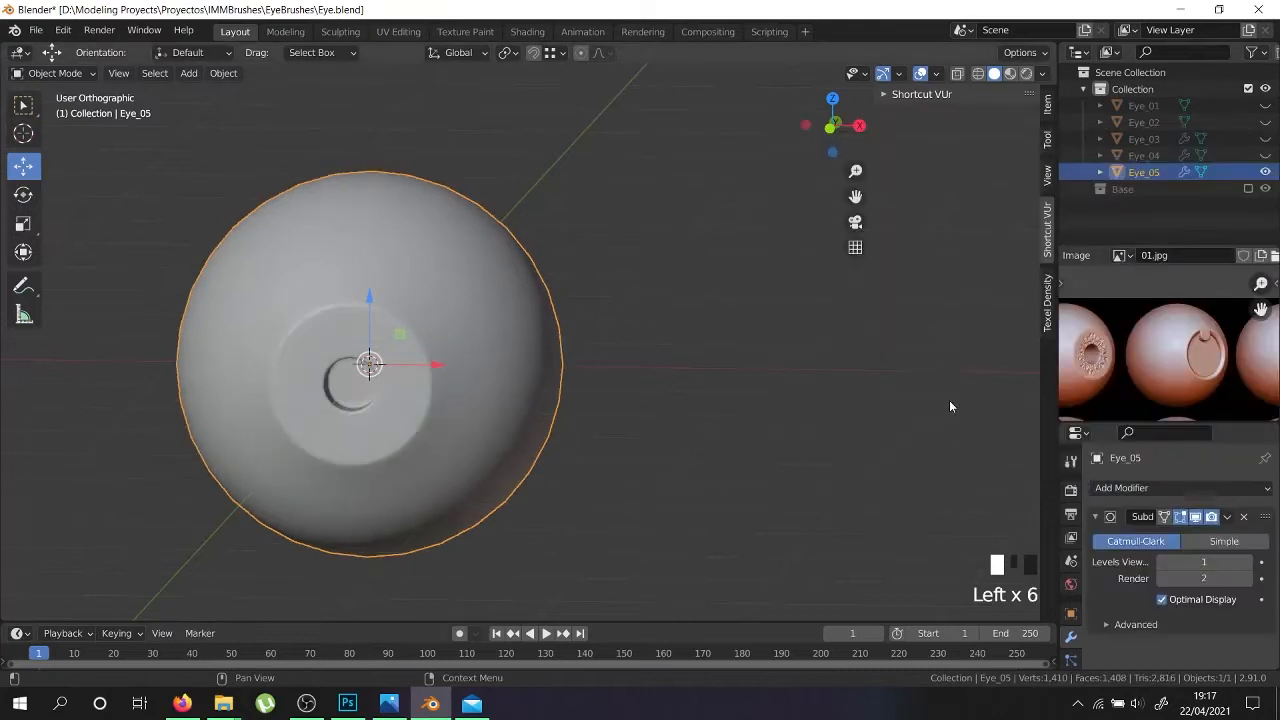
Check the reference eyes against Eye_05 and delete the Eye_05 object
scroll(1160, 355, "down", 3)
scroll(1205, 377, "up", 1)
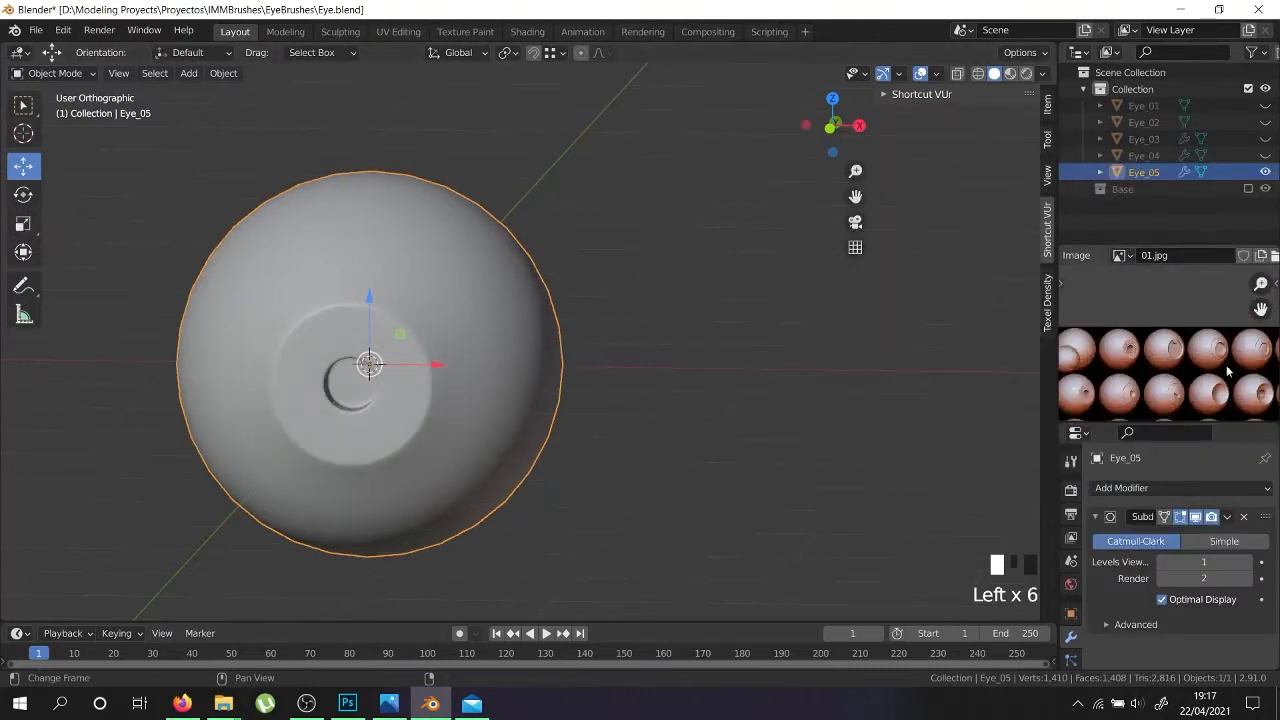
scroll(1110, 362, "up", 3)
scroll(1119, 360, "down", 2)
scroll(1105, 355, "up", 3)
scroll(1115, 365, "down", 2)
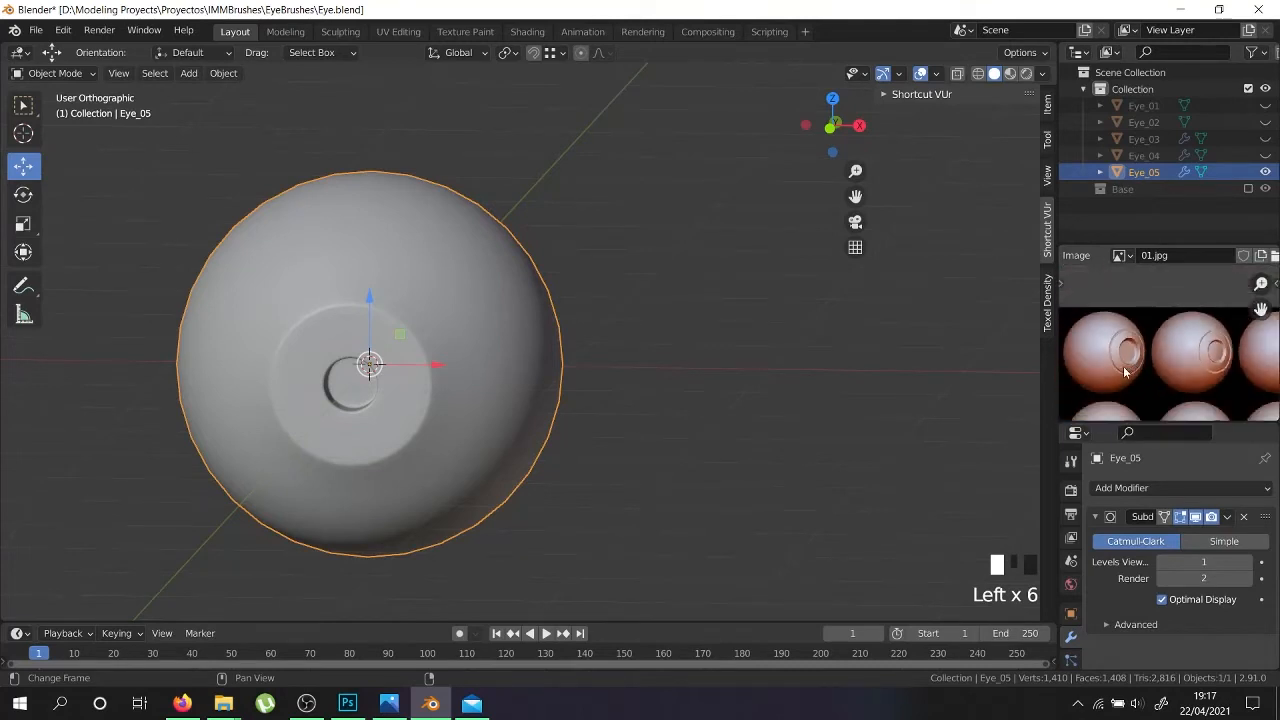
key("x")
left_click(526, 378)
Check Eye_01 briefly, hide it again, enable the Base collection, and select its sphere Sphere.002
left_click(1265, 105)
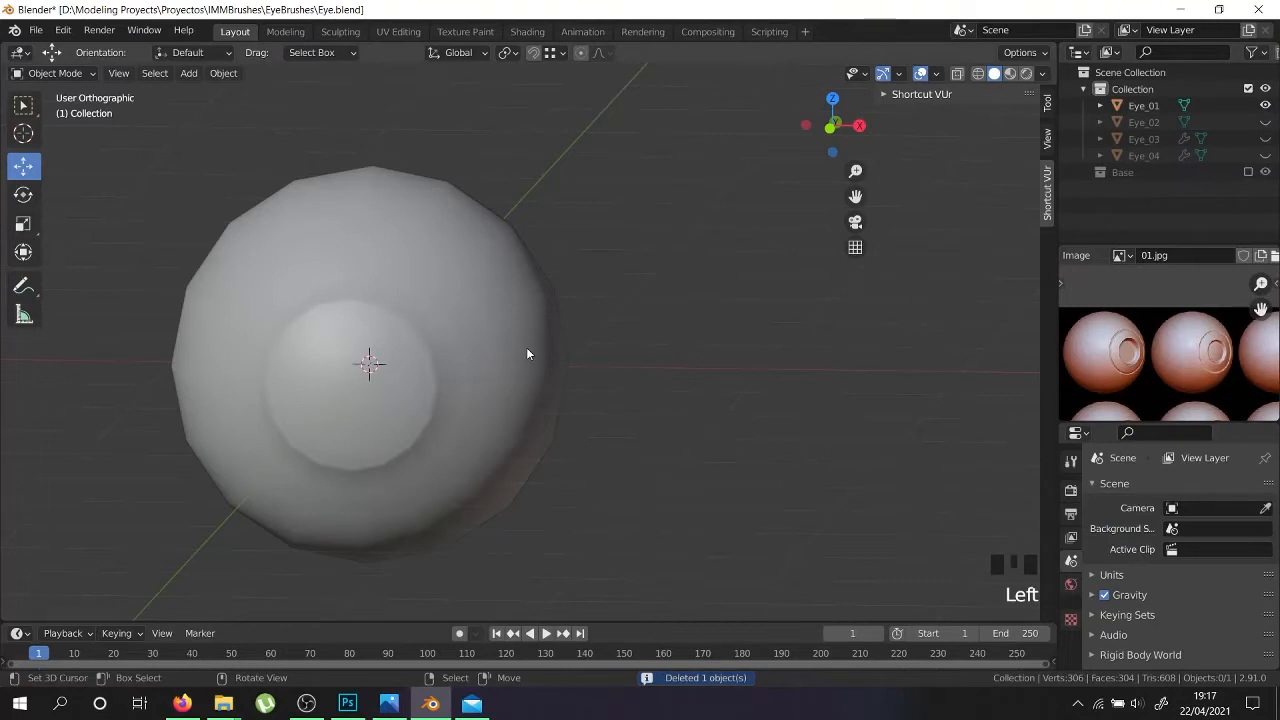
left_click(1265, 105)
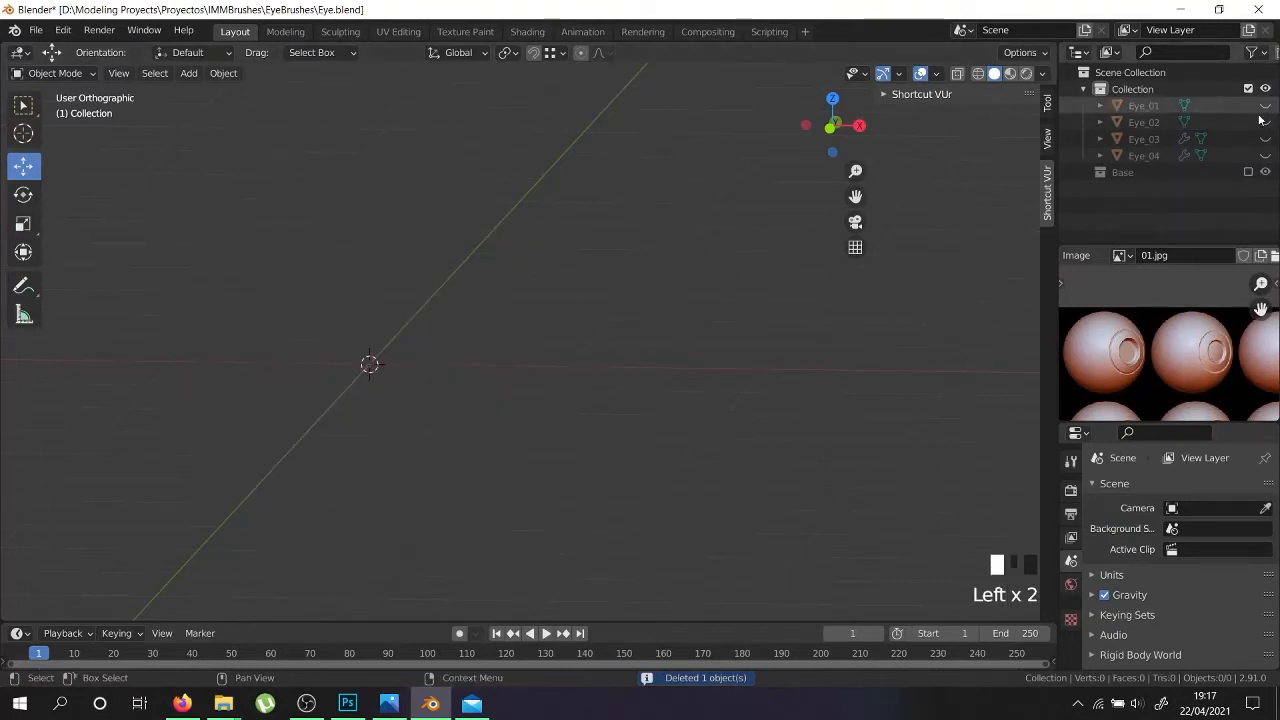
left_click(1249, 173)
right_click(399, 306)
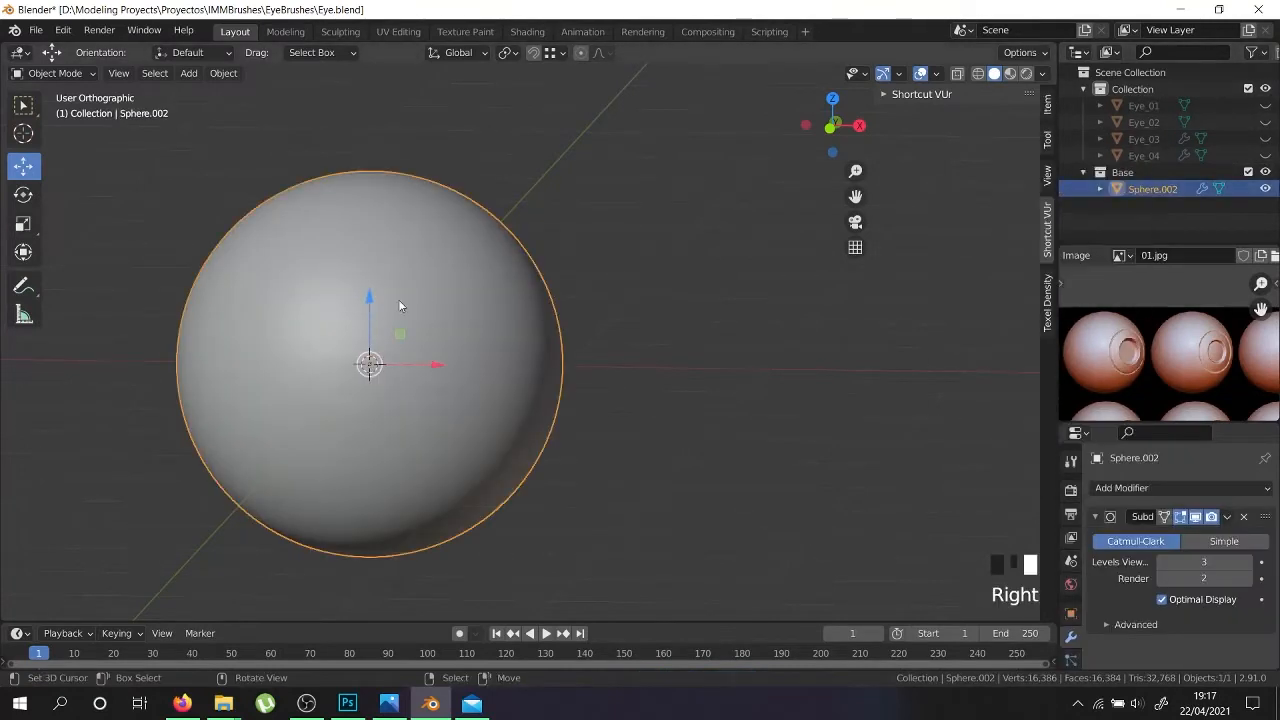
Duplicate the base sphere Sphere.002 in place and move the copy into the collection named Collection
key("shift+d")
right_click(702, 291)
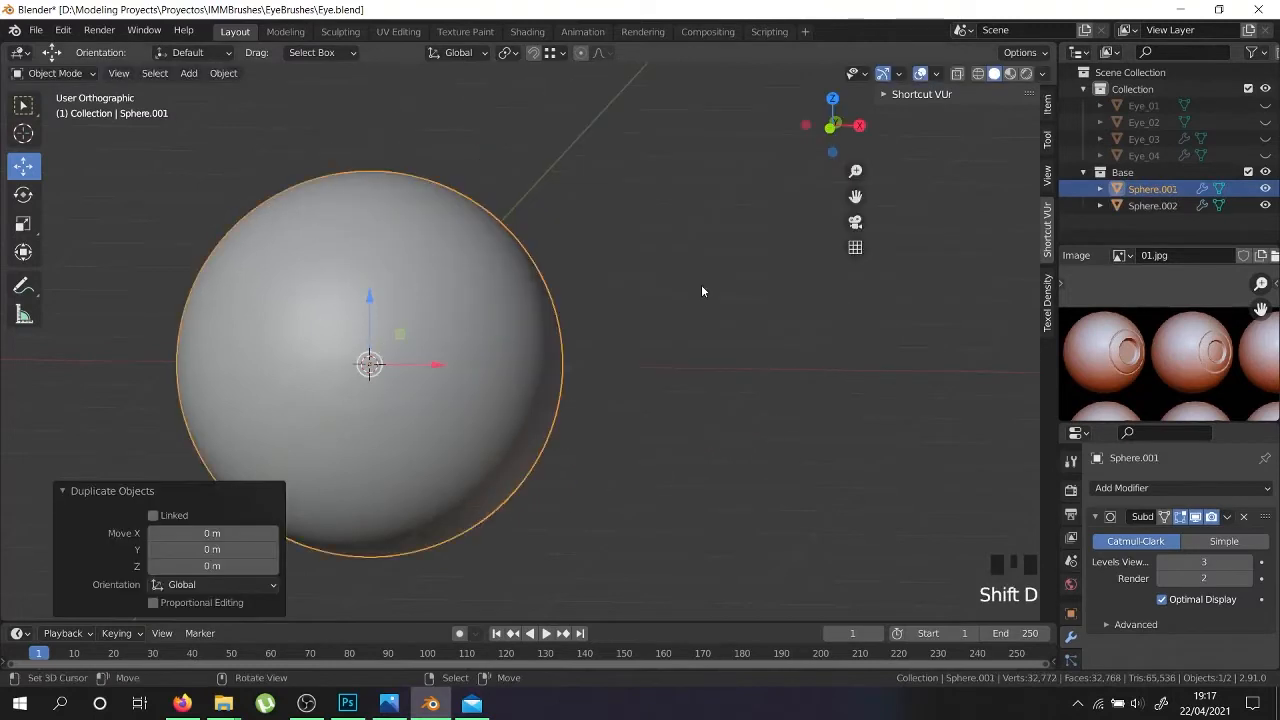
key("m")
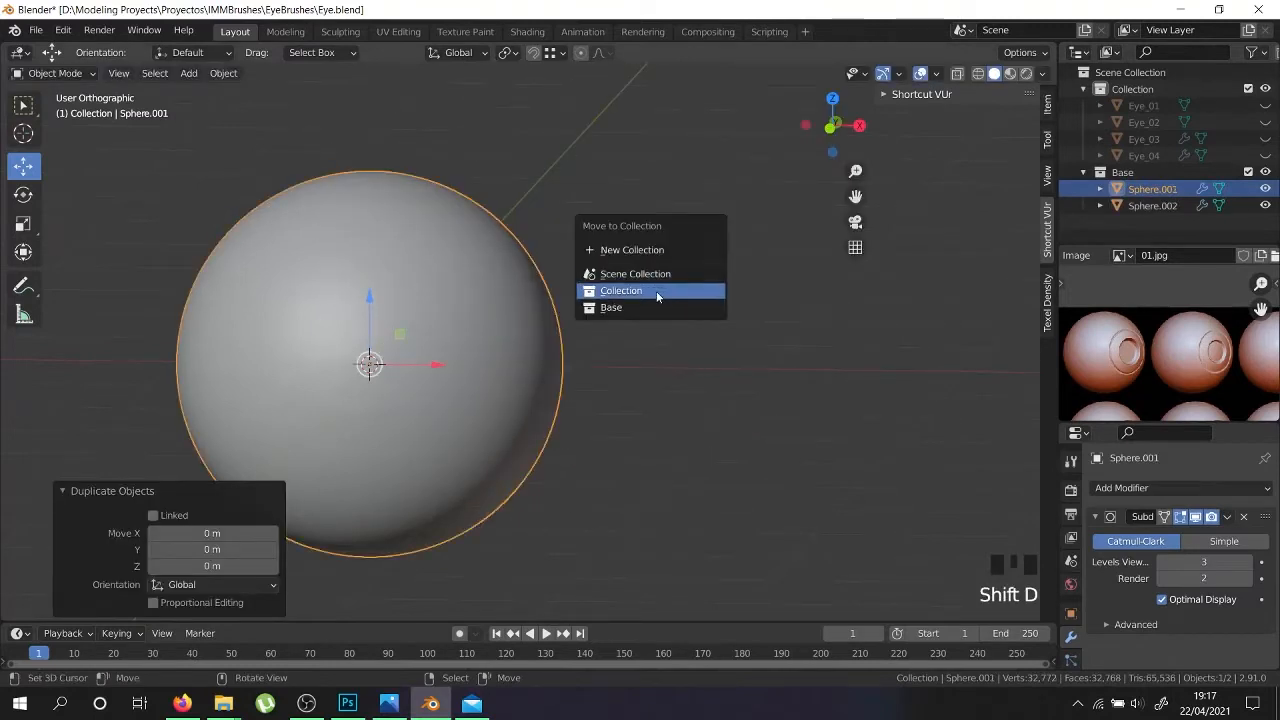
left_click(656, 290)
Hide the original sphere, exclude the Base collection, and rename the duplicated sphere as Eye_05
left_click(1264, 205)
left_click(1248, 188)
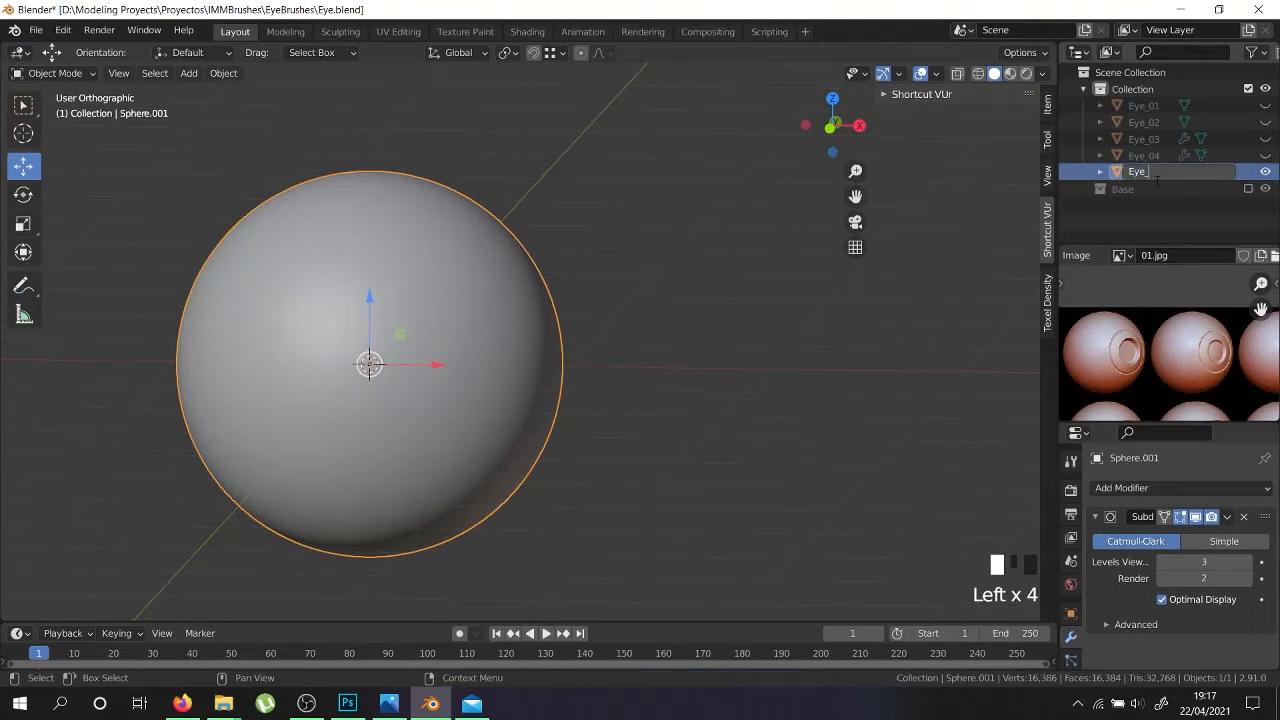
key("Return")
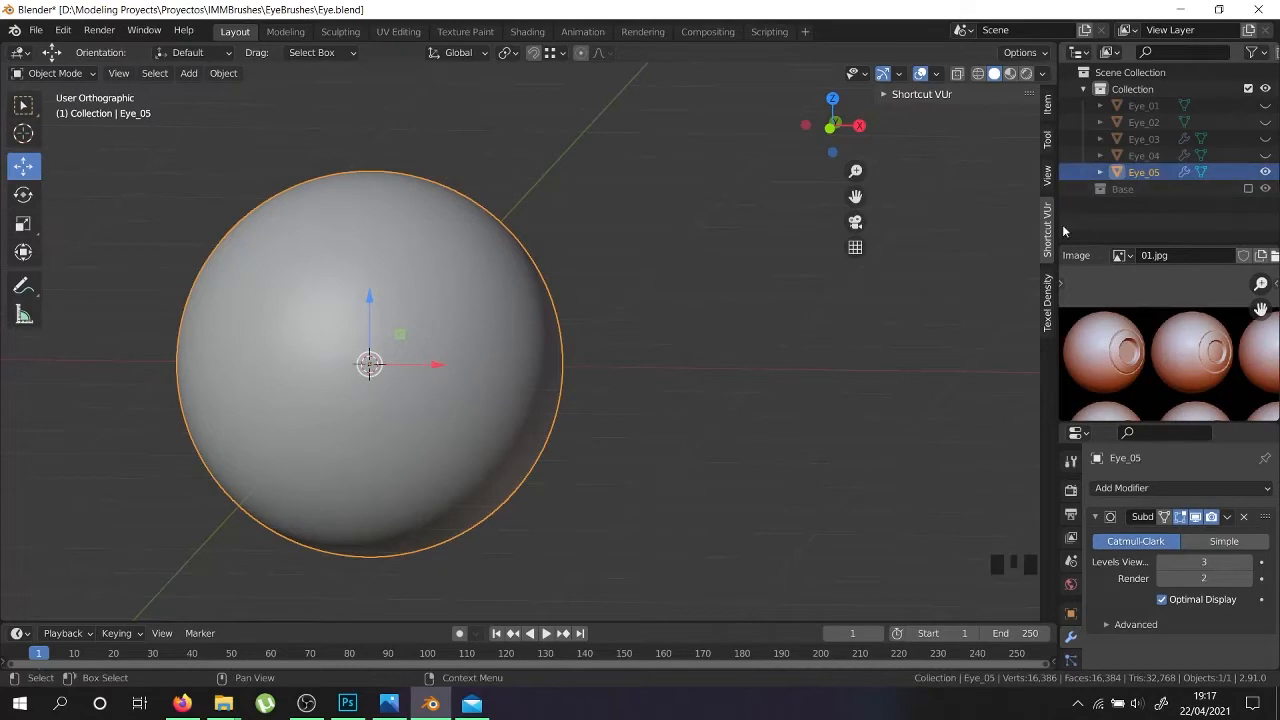
Add a loop cut to Eye_05's mesh just outside the innermost rings around the front pole, with a slide factor of about -0.230
key("Tab")
key("KP_1")
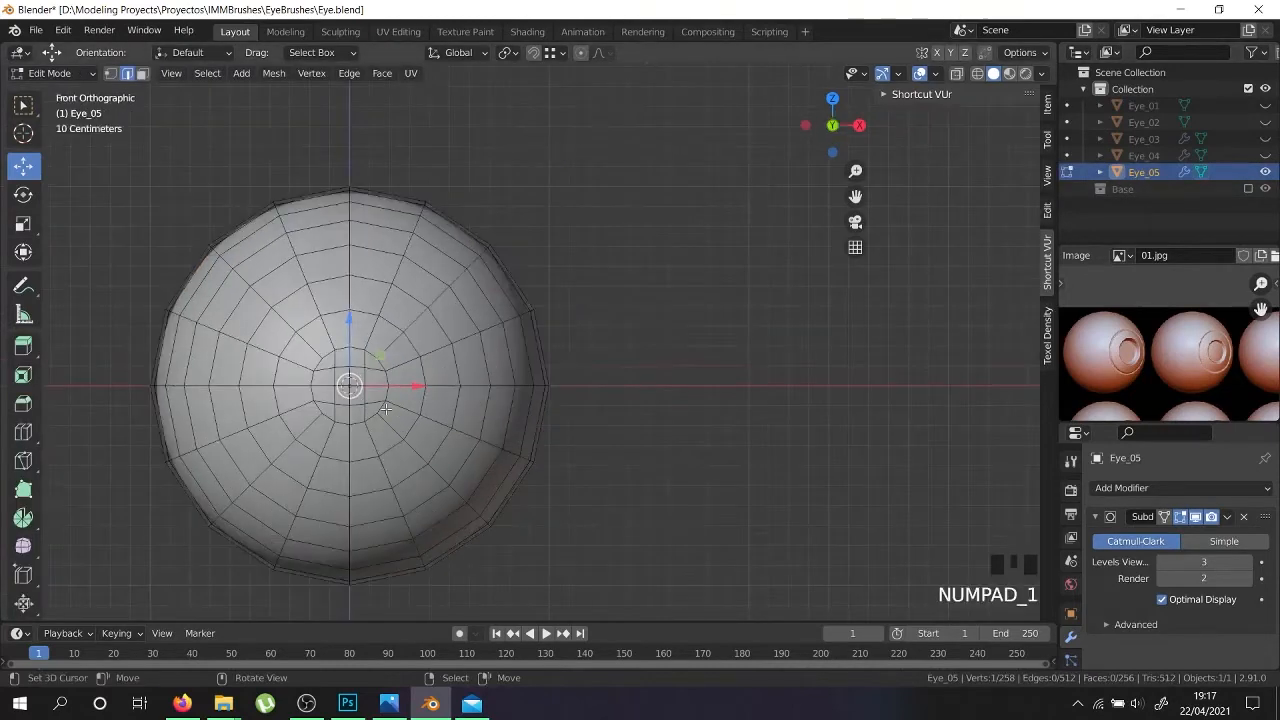
middle_click_drag(382, 410, 1037, 449)
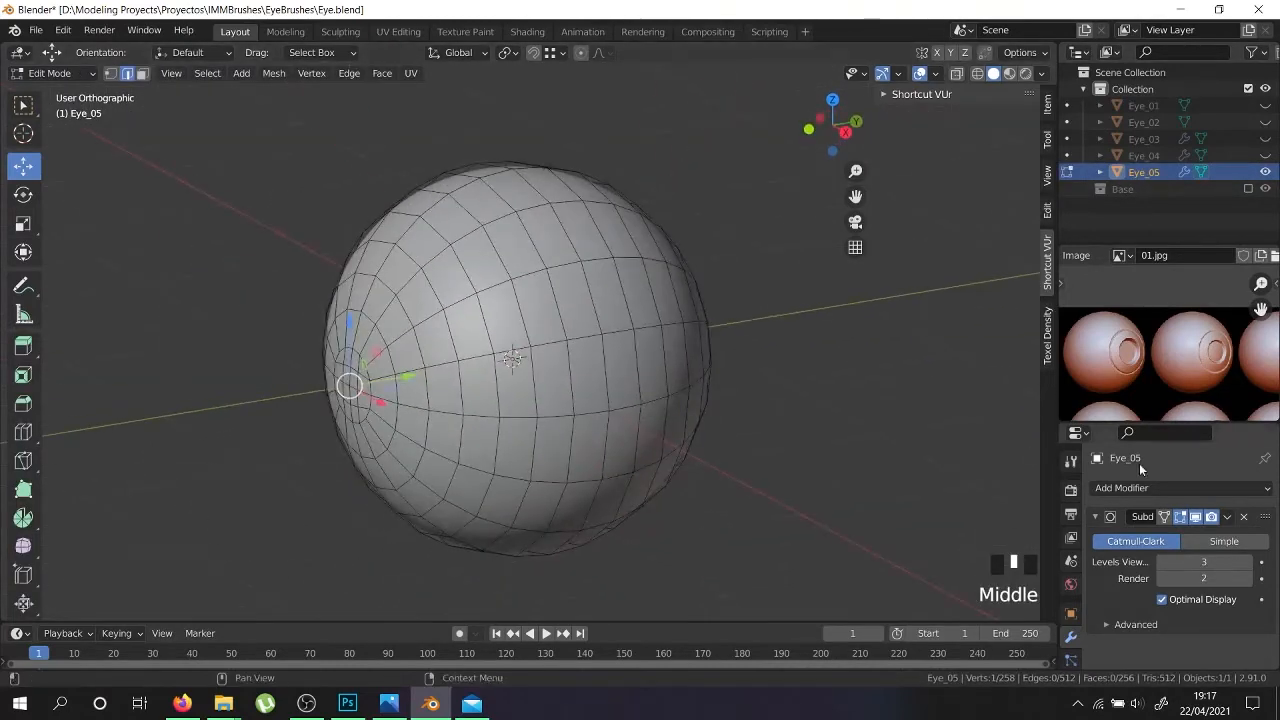
scroll(1128, 374, "up", 4)
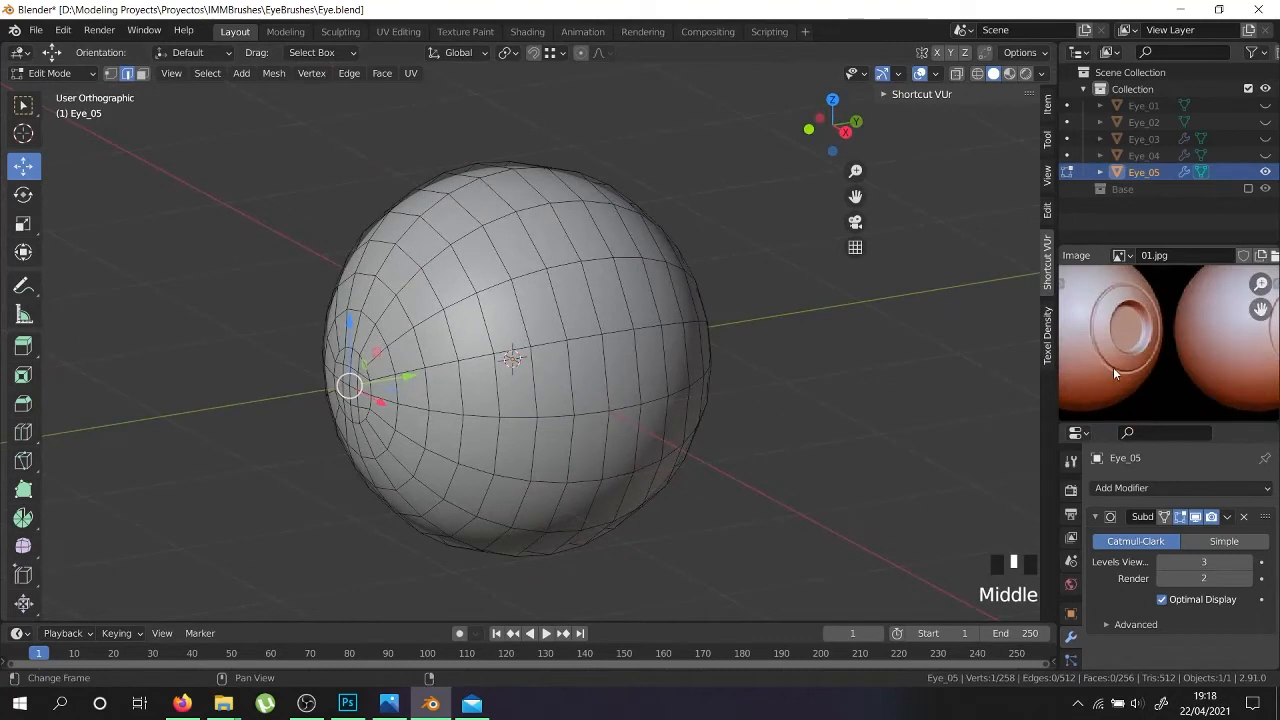
scroll(1118, 372, "down", 2)
scroll(1151, 370, "up", 5)
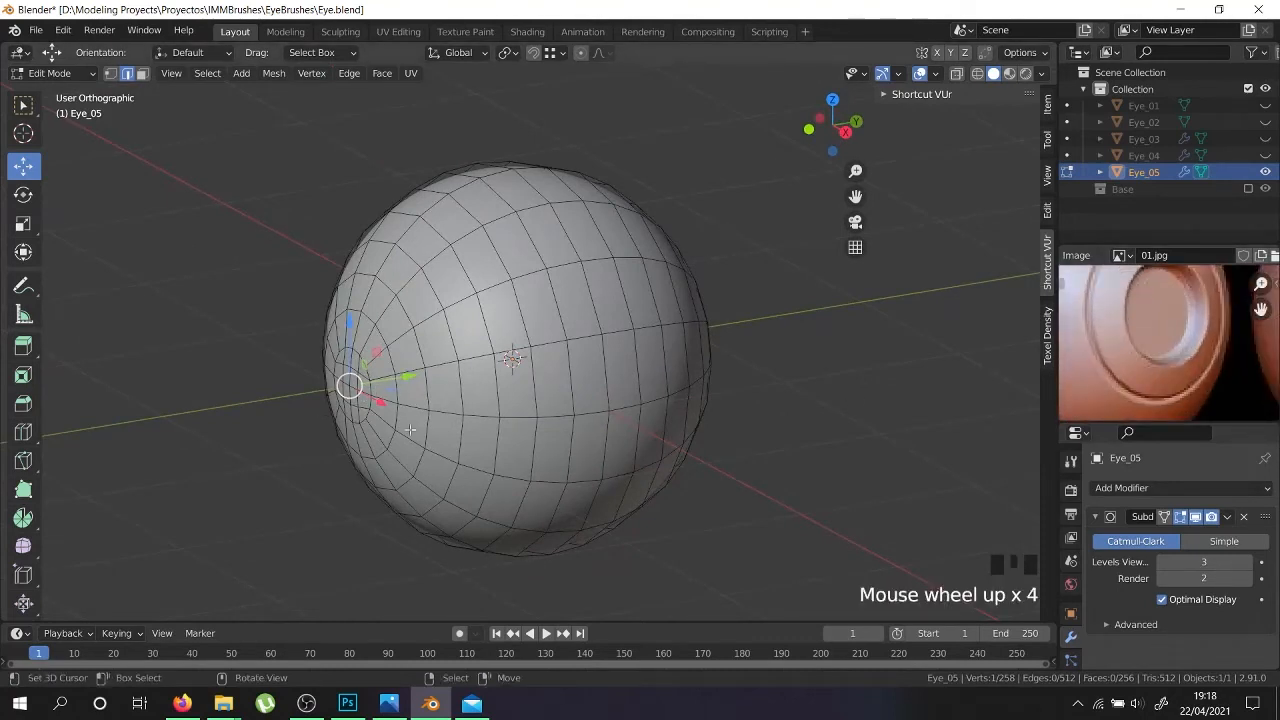
scroll(397, 416, "up", 3)
key("ctrl+r")
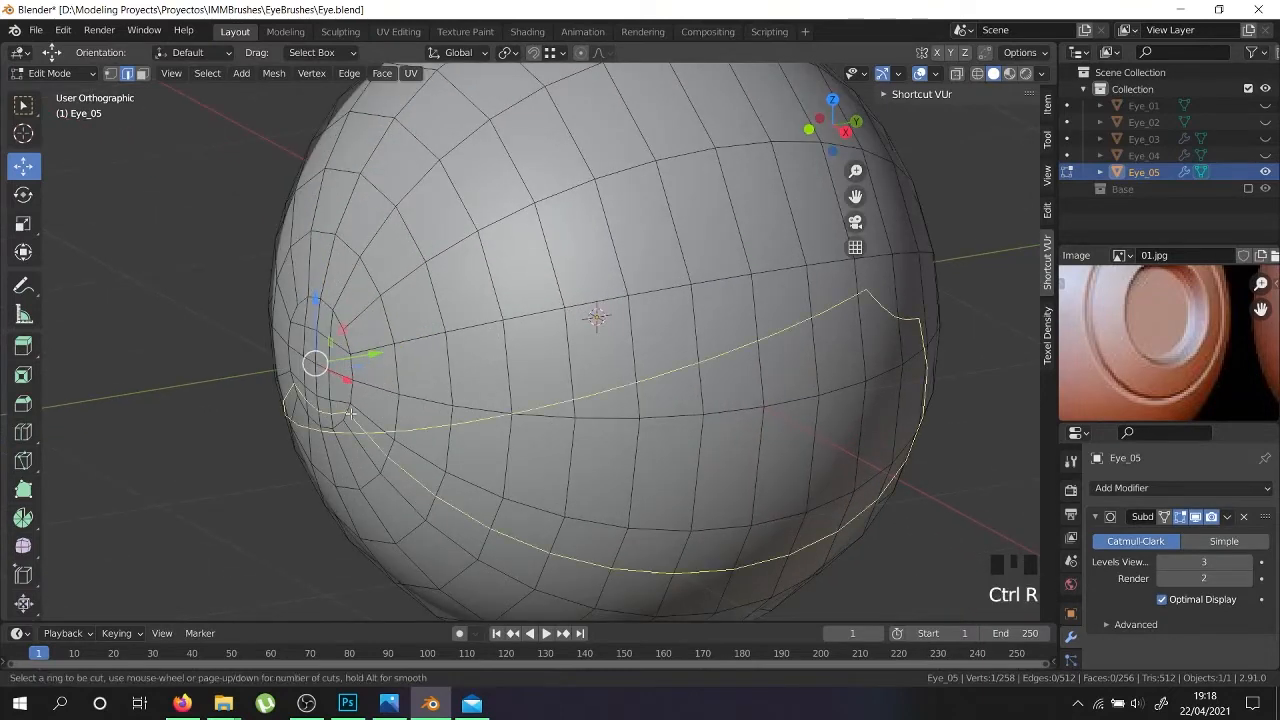
left_click(355, 428)
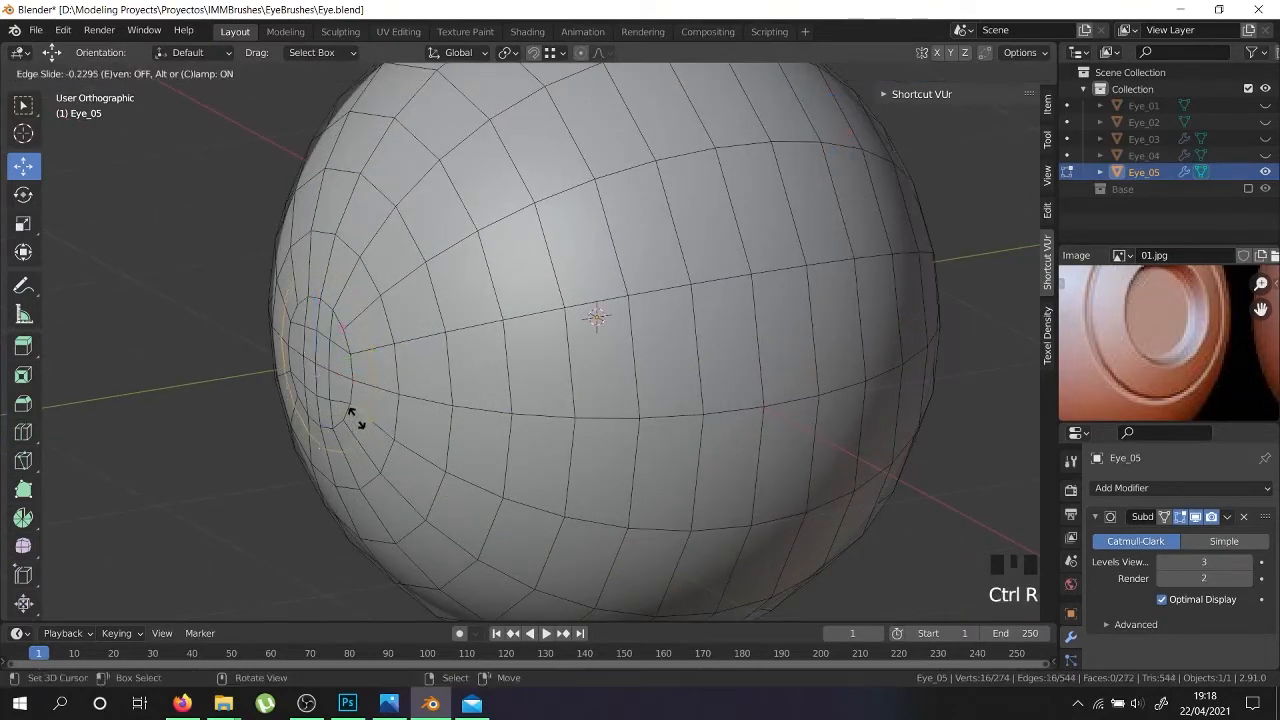
left_click(356, 418)
Select the faces enclosed by the new loop and extrude them about 0.079 m inward along Y as a pupil recess
middle_click_drag(343, 413, 601, 377)
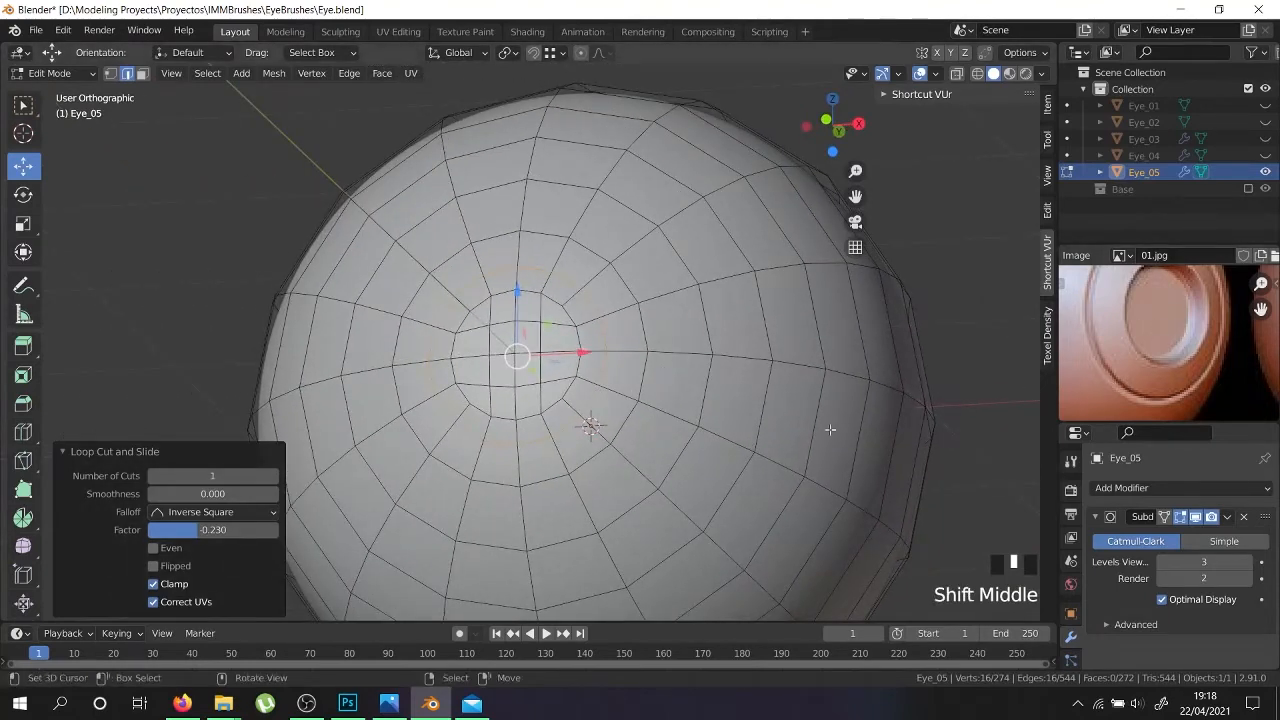
mouse_move(556, 318)
middle_mouse_down()
mouse_move(493, 356)
mouse_move(525, 383)
middle_mouse_up()
scroll(500, 358, "up", 4)
key("c")
left_click_drag(521, 352, 541, 371)
right_click(543, 373)
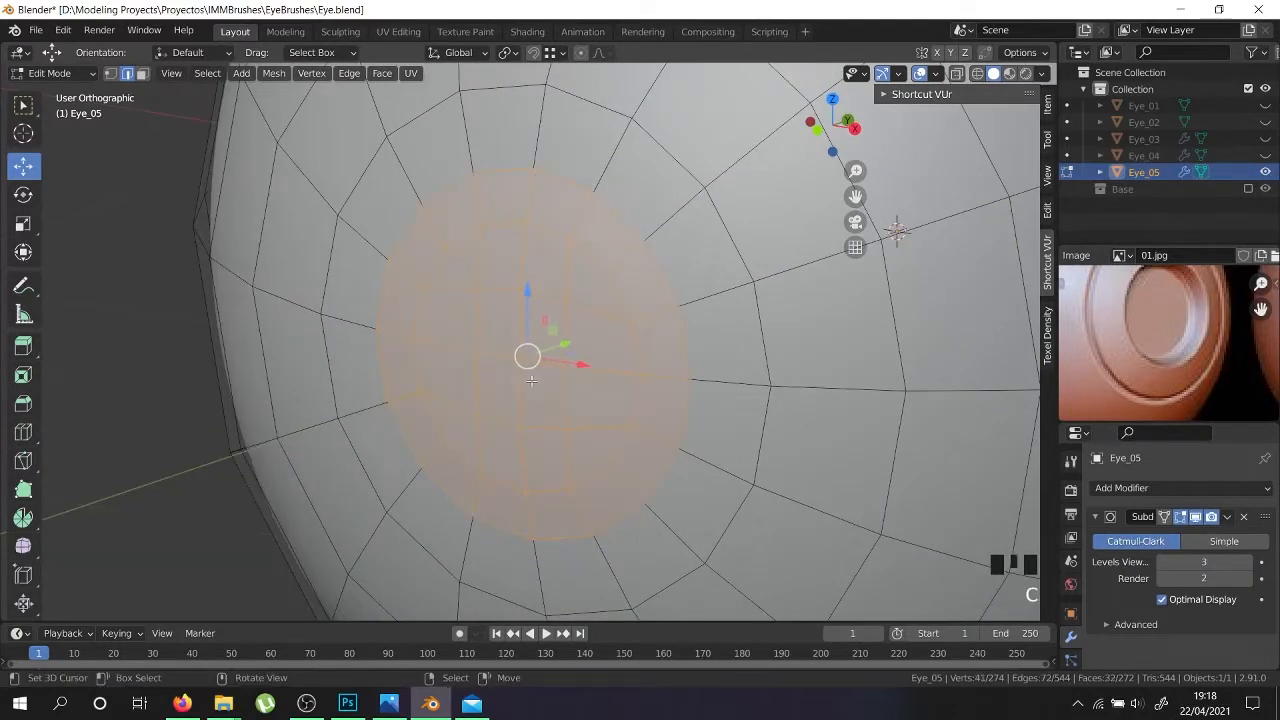
scroll(553, 376, "down", 2)
middle_click_drag(556, 376, 511, 382)
scroll(515, 375, "up", 2)
key("e")
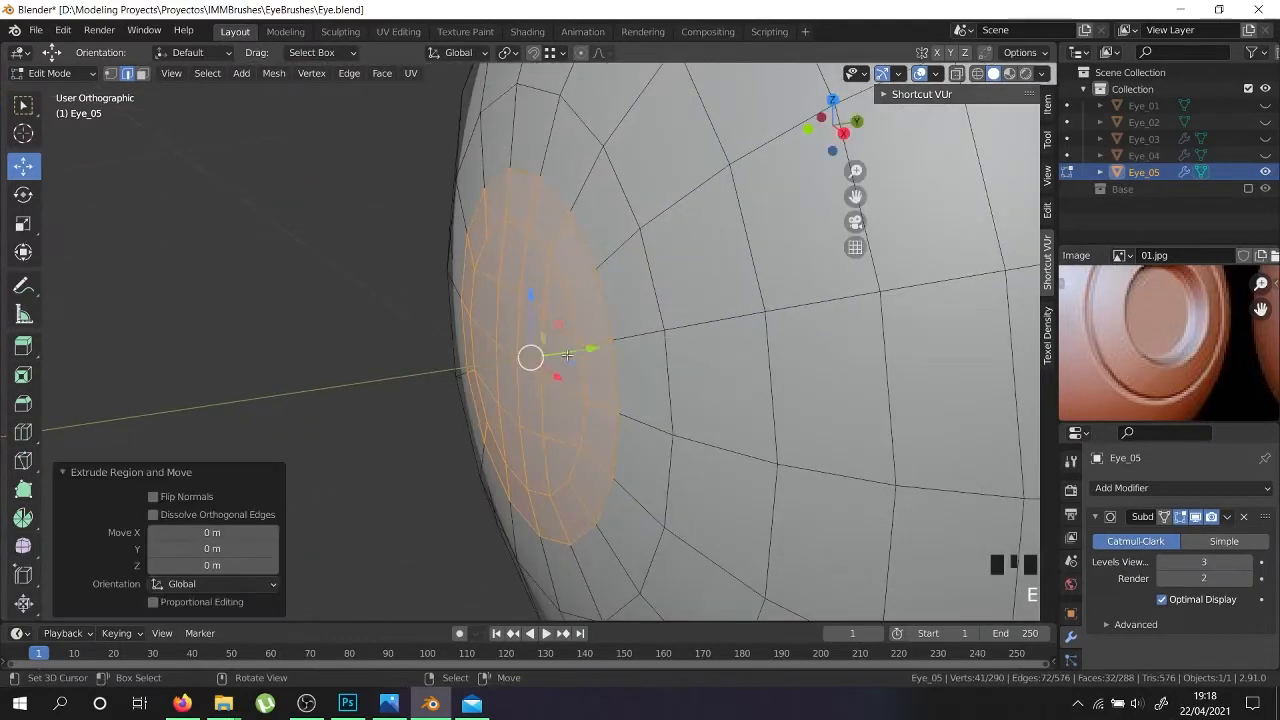
left_click_drag(589, 349, 640, 342)
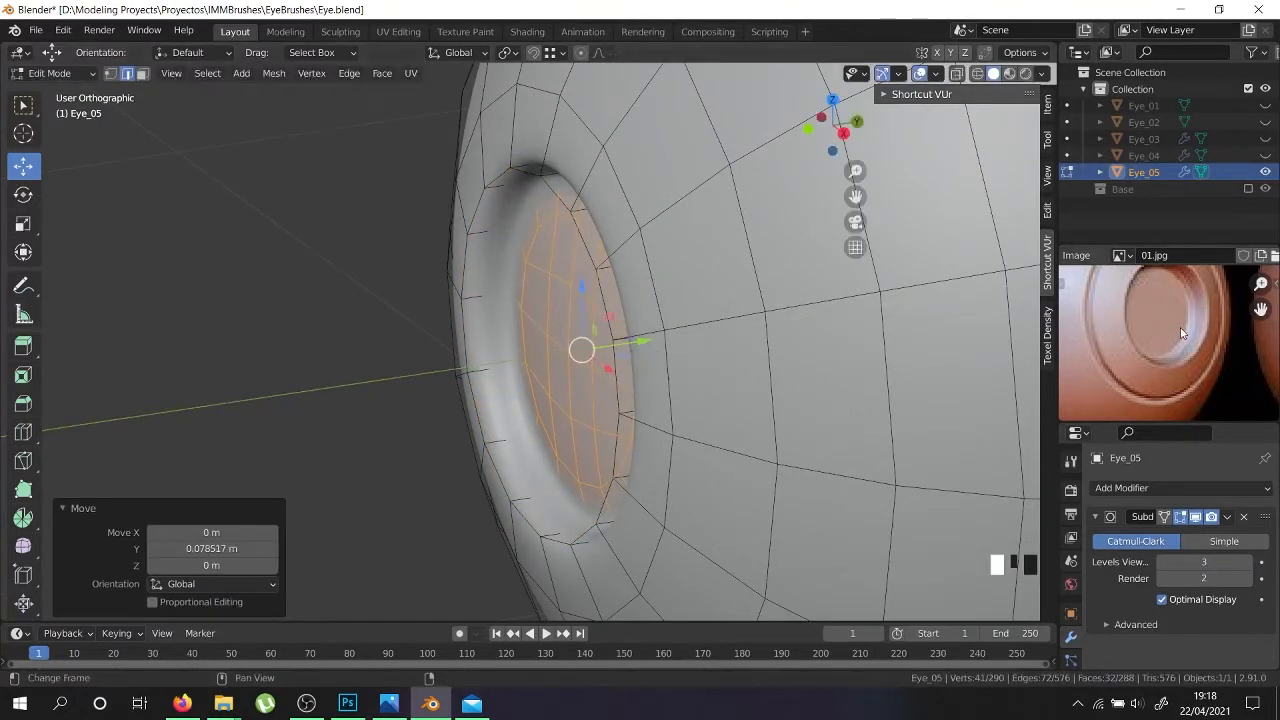
Flatten the floor of the pupil recess by scaling its faces to 0 along Y
key("s")
key("y")
key("0")
key("Return")
scroll(644, 375, "down", 2)
middle_click_drag(644, 375, 672, 471)
scroll(672, 471, "up", 2)
Select the edge loop surrounding the pupil recess and slide it slightly outward with a factor of about -0.144
right_click(667, 459)
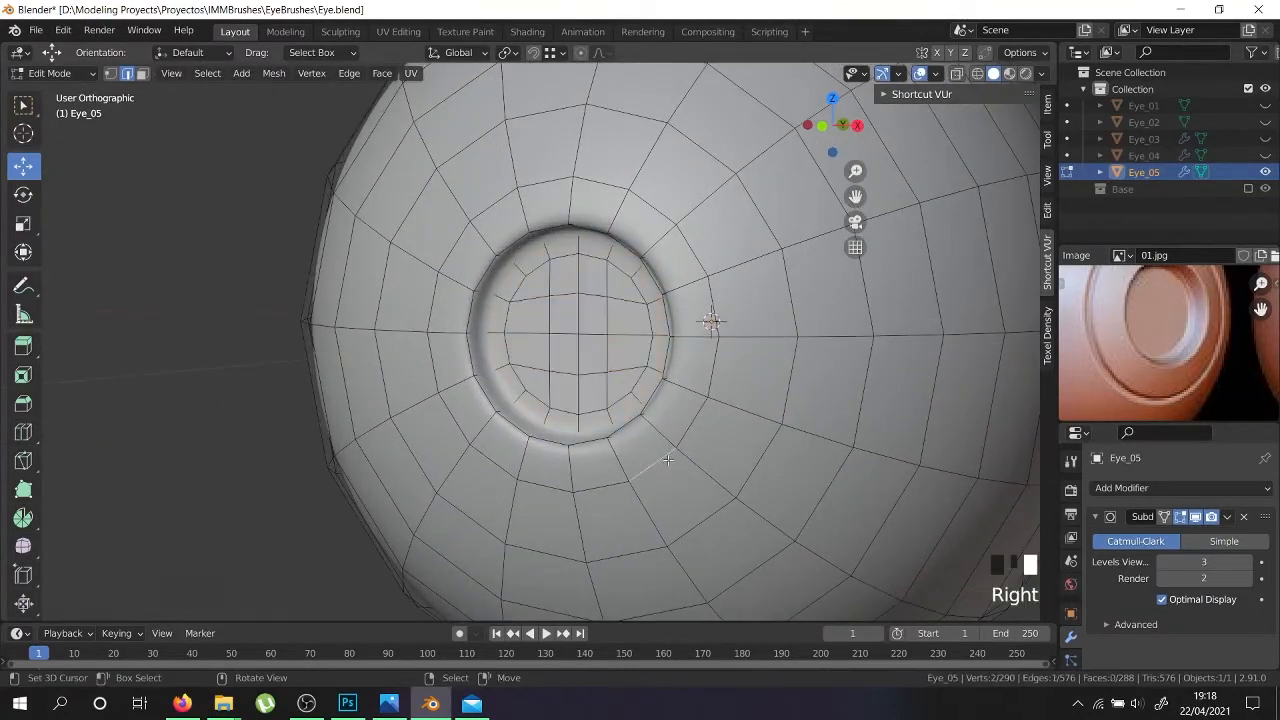
right_click(667, 459, "alt+shift")
right_click(667, 459, "alt+shift")
right_click(667, 459, "alt+shift")
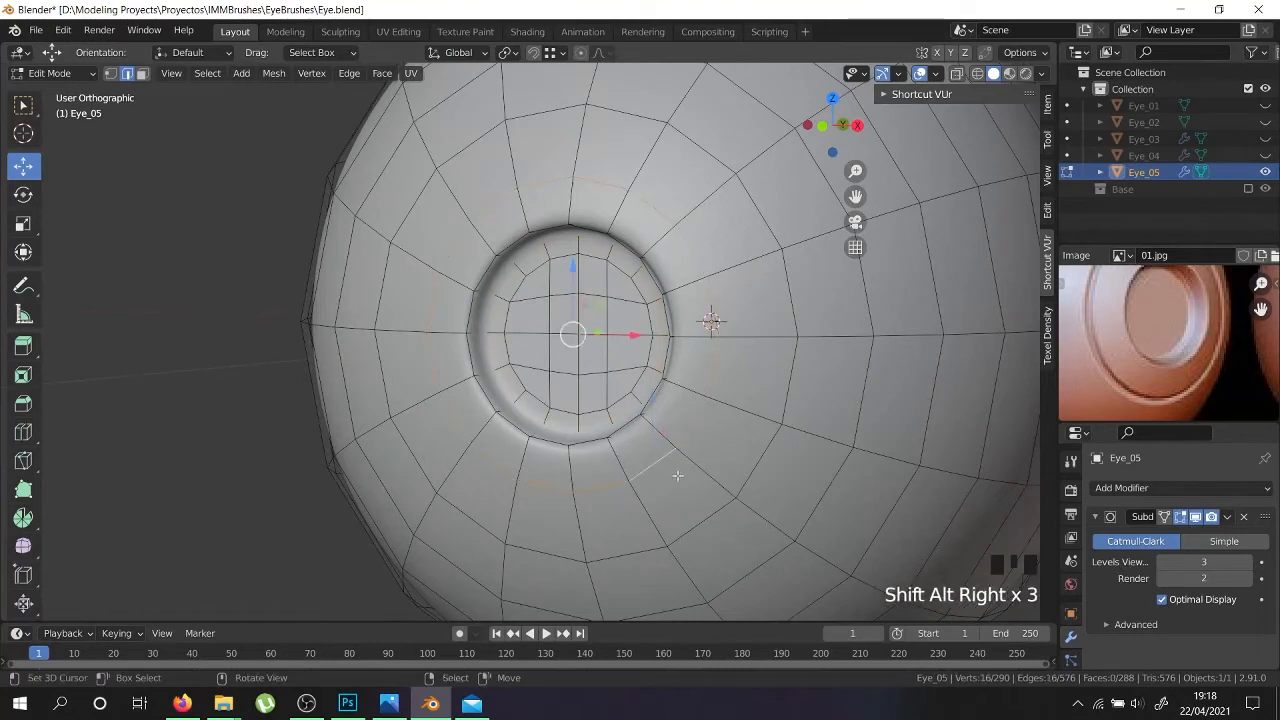
key("g")
key("g")
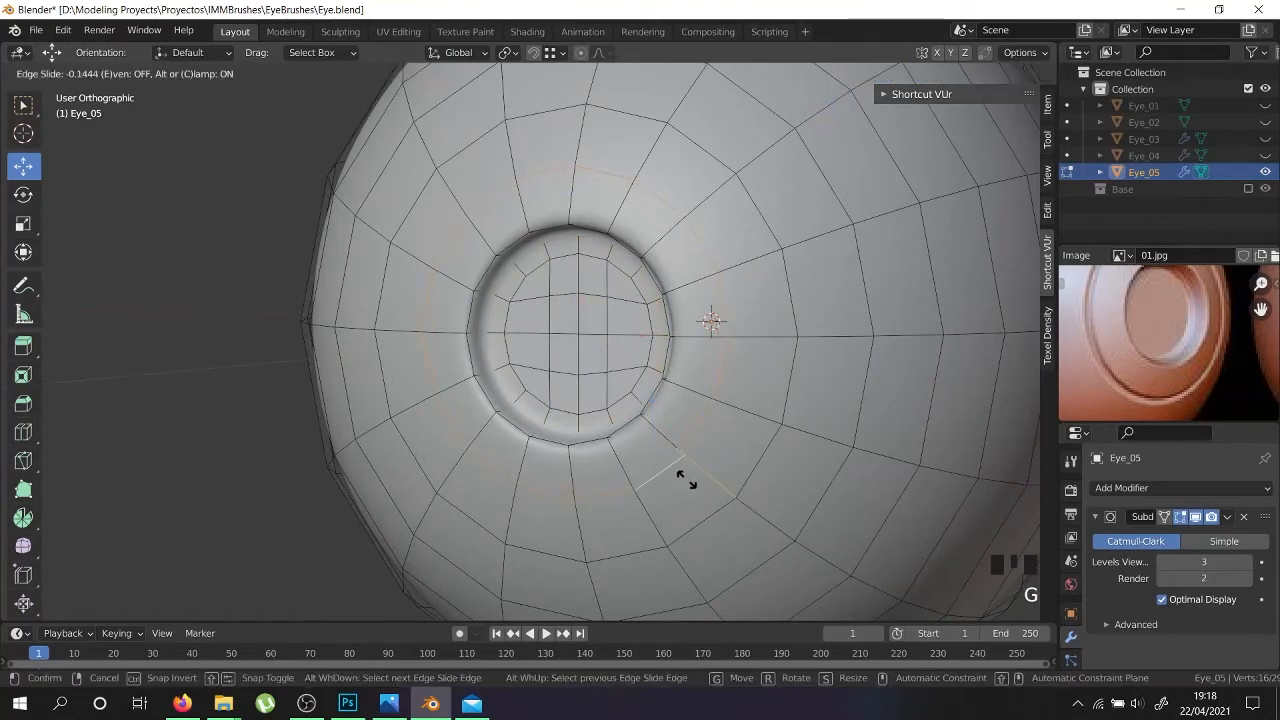
left_click(686, 480)
Bevel that surrounding loop by about 0.01 m and extrude the resulting strip inward along Y to form a thin groove
scroll(700, 490, "up", 2)
key("ctrl+b")
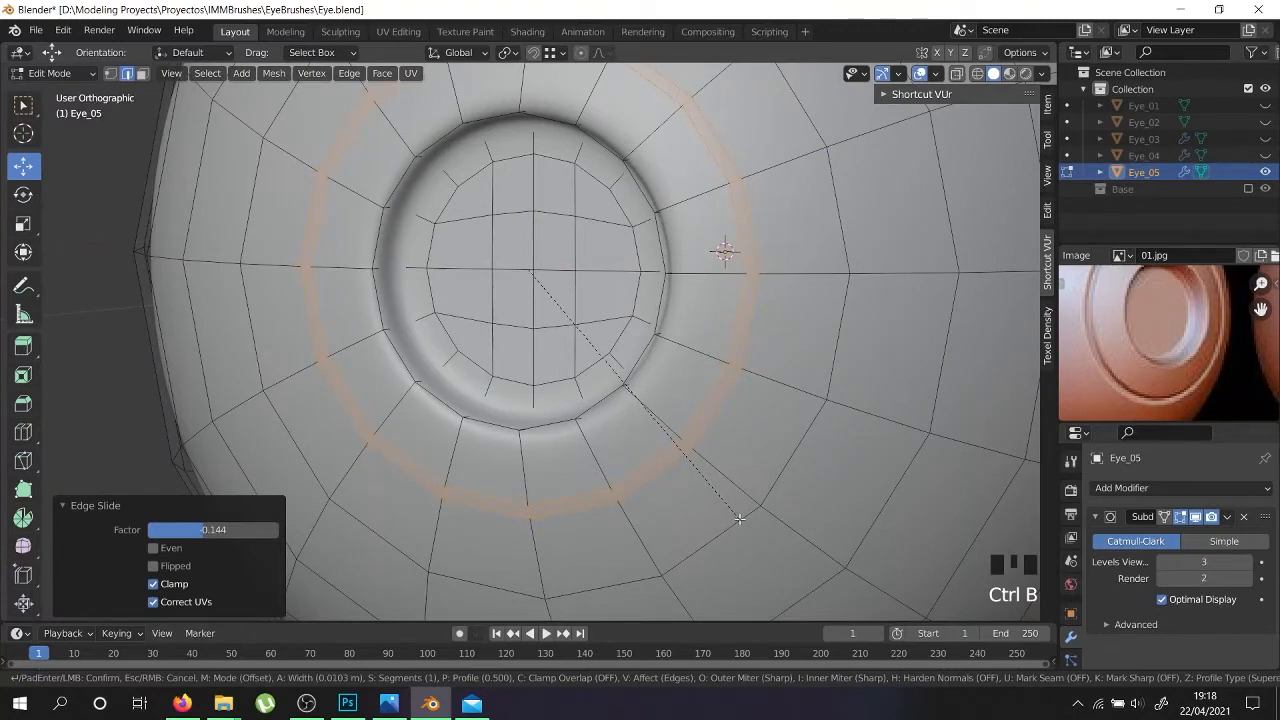
left_click(739, 519)
middle_click_drag(628, 443, 567, 445)
key("e")
right_click(567, 444)
left_click_drag(602, 316, 611, 308)
key("Tab")
middle_click_drag(611, 308, 734, 306)
middle_click_drag(1210, 350, 1110, 395)
middle_click_drag(771, 331, 581, 459)
Add a loop cut around the wall of the pupil recess and slide it close to the recess's outer rim
key("Tab")
scroll(575, 445, "up", 6)
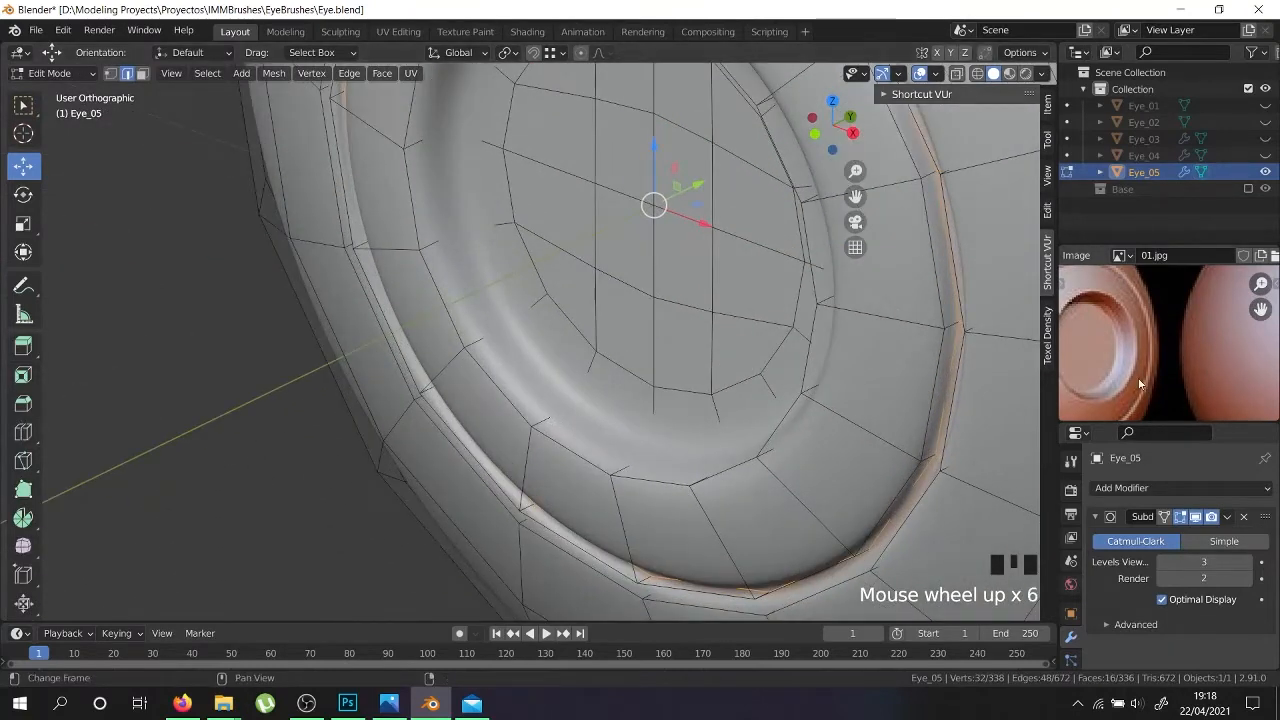
key("ctrl+r")
left_click(533, 421)
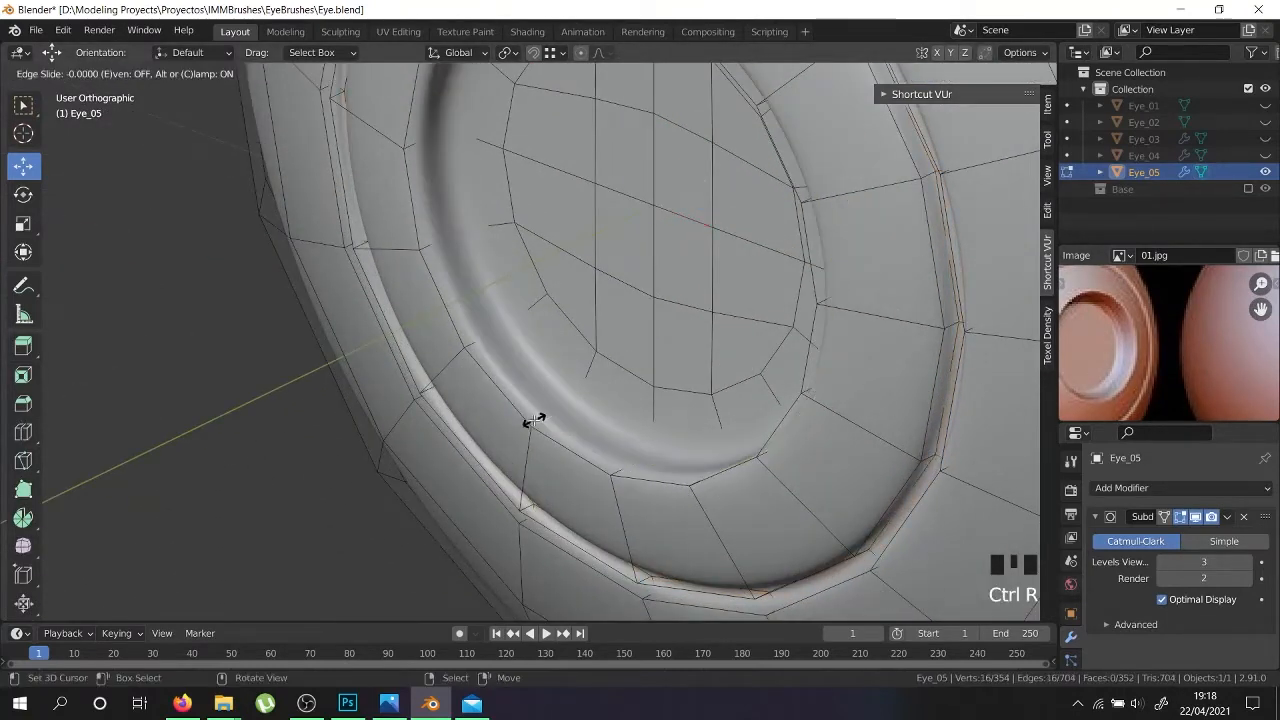
right_click(533, 421)
scroll(534, 420, "up", 3)
scroll(534, 420, "down", 2)
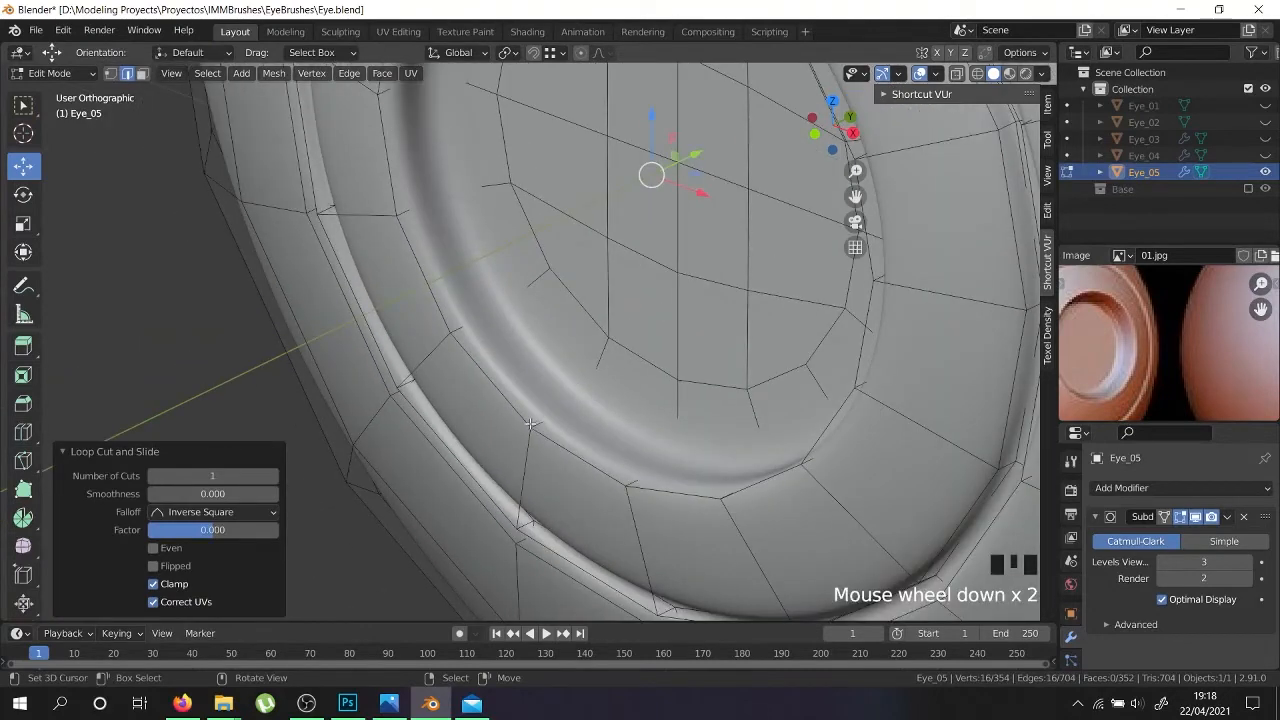
key("g")
key("g")
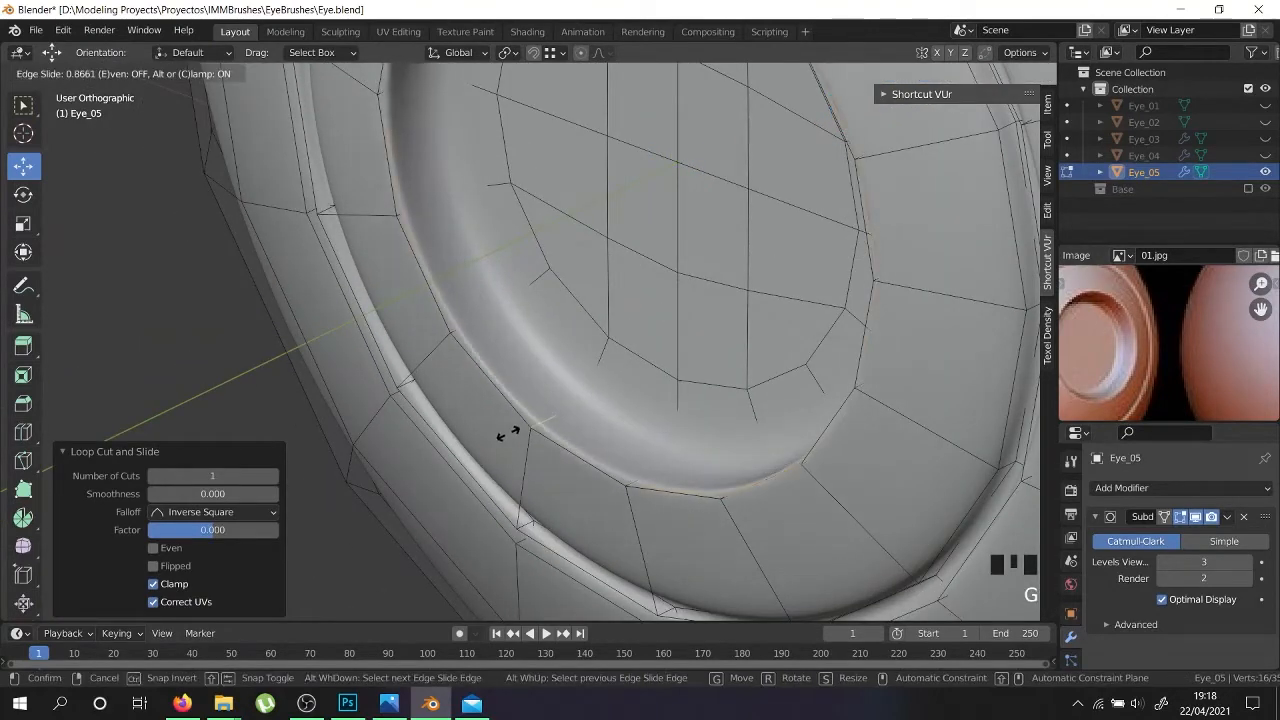
left_click(511, 431)
Select the edge loop around the floor of the pupil recess
right_click(586, 410)
key("z")
right_click(595, 414, "alt+shift")
scroll(595, 414, "down", 1)
key("shift+z")
scroll(640, 450, "up", 2)
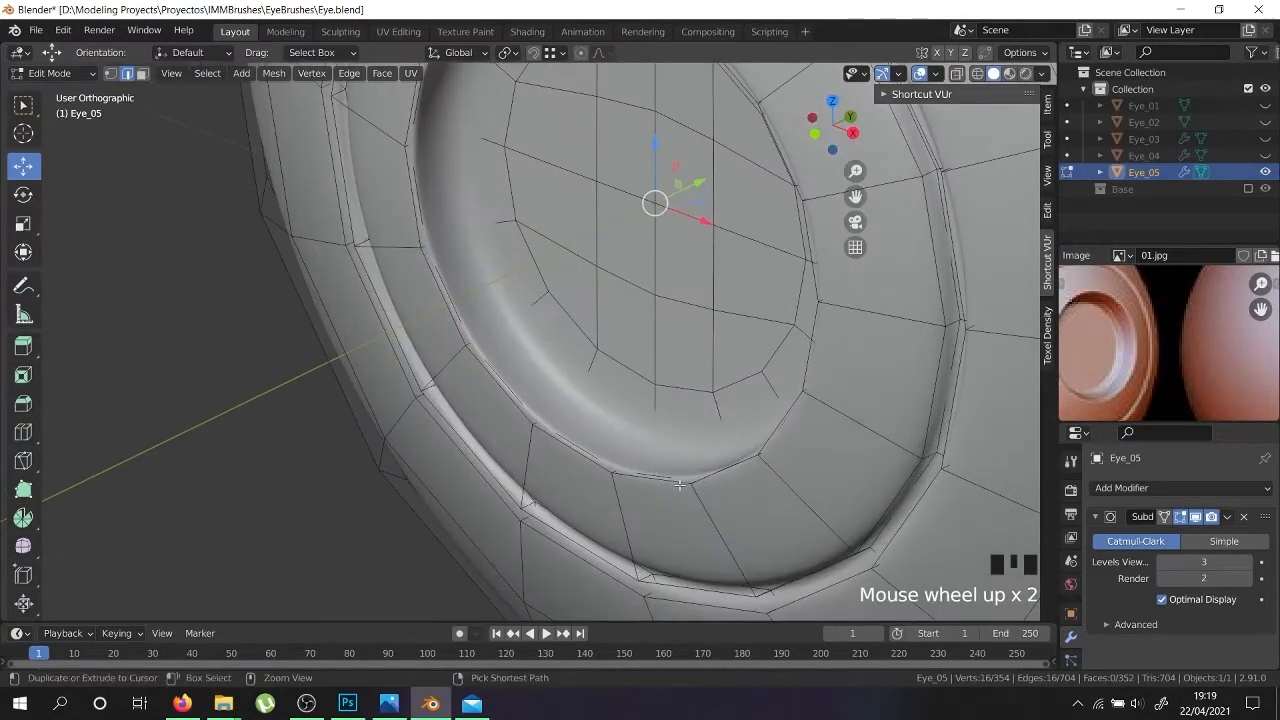
Try a single-segment bevel of 0.0122 m on the recess floor's edge loop
key("ctrl+b")
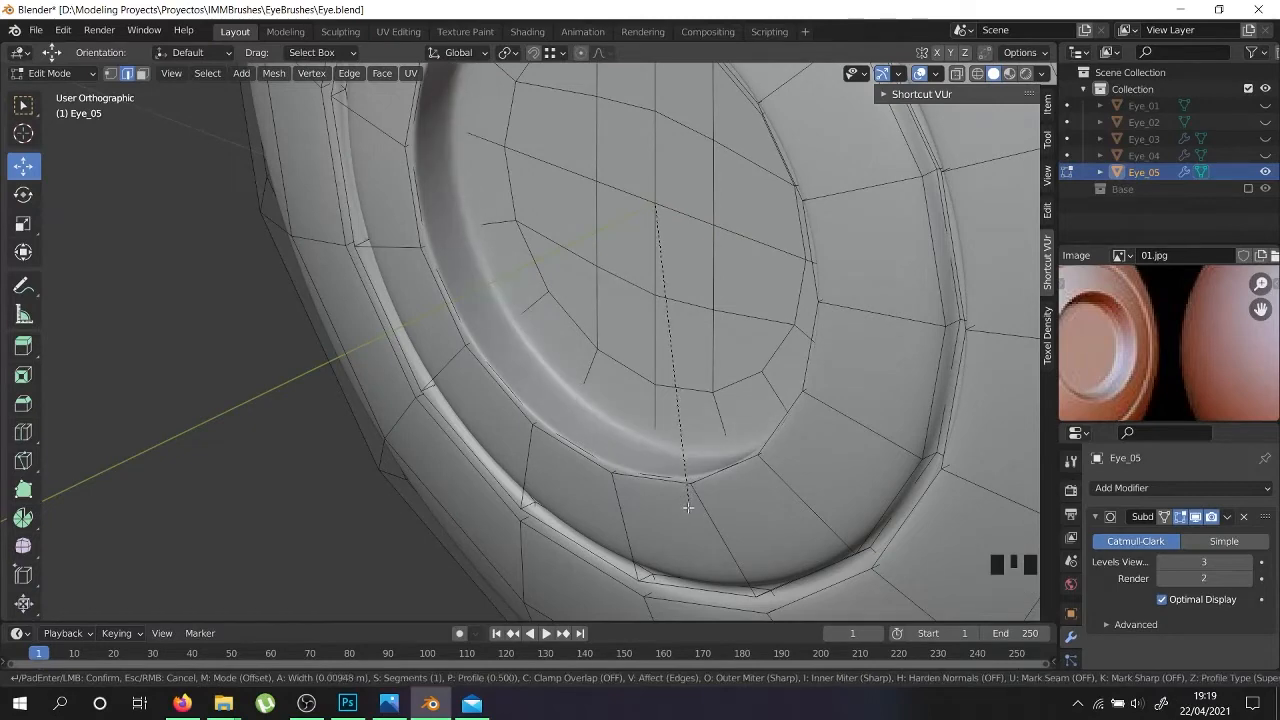
left_click(683, 504)
key("shift+z")
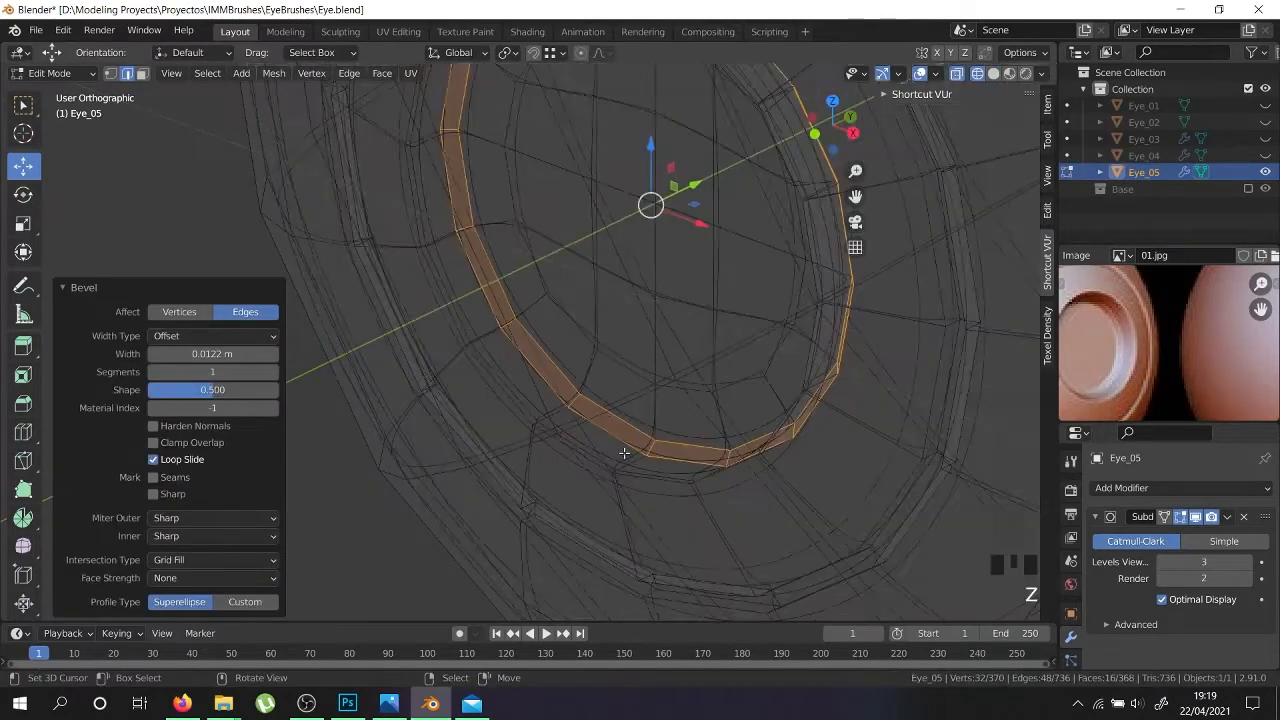
scroll(655, 443, "up", 4)
key("ctrl+z")
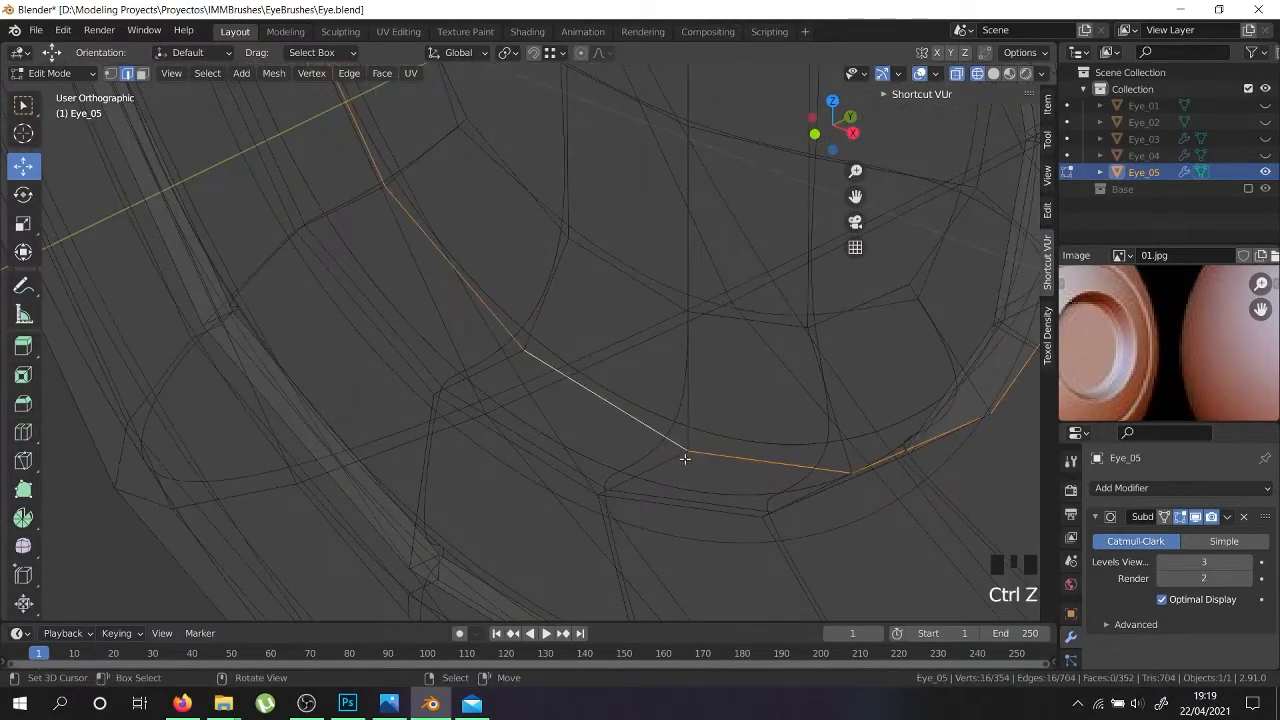
Bevel the recess floor's edge loop with a width of 0.0194 m and 2 segments
key("ctrl+b")
scroll(700, 525, "up", 1)
left_click(700, 525)
key("shift+z")
scroll(700, 525, "down", 3)
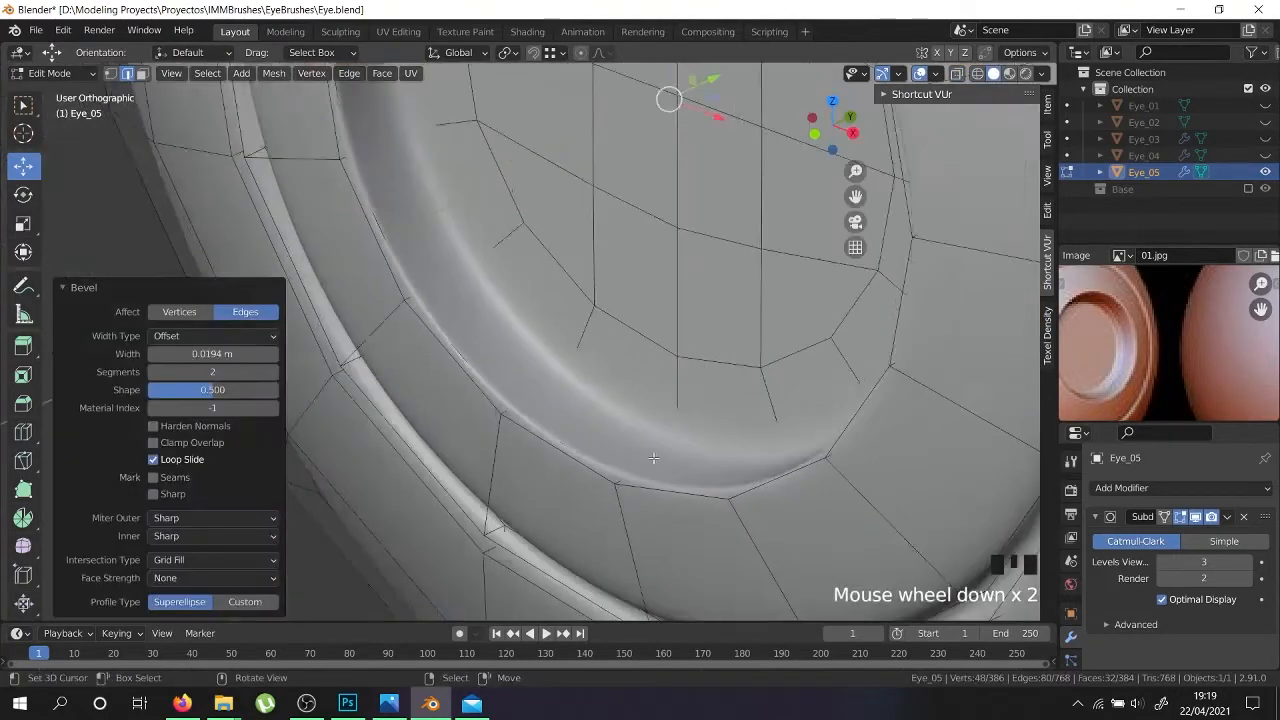
Examine the smoothed recess and groove of Eye_05 and compare them with the reference eye
key("Tab")
scroll(656, 444, "down", 5)
middle_click_drag(656, 444, 736, 506)
scroll(775, 490, "up", 3)
scroll(718, 543, "up", 2)
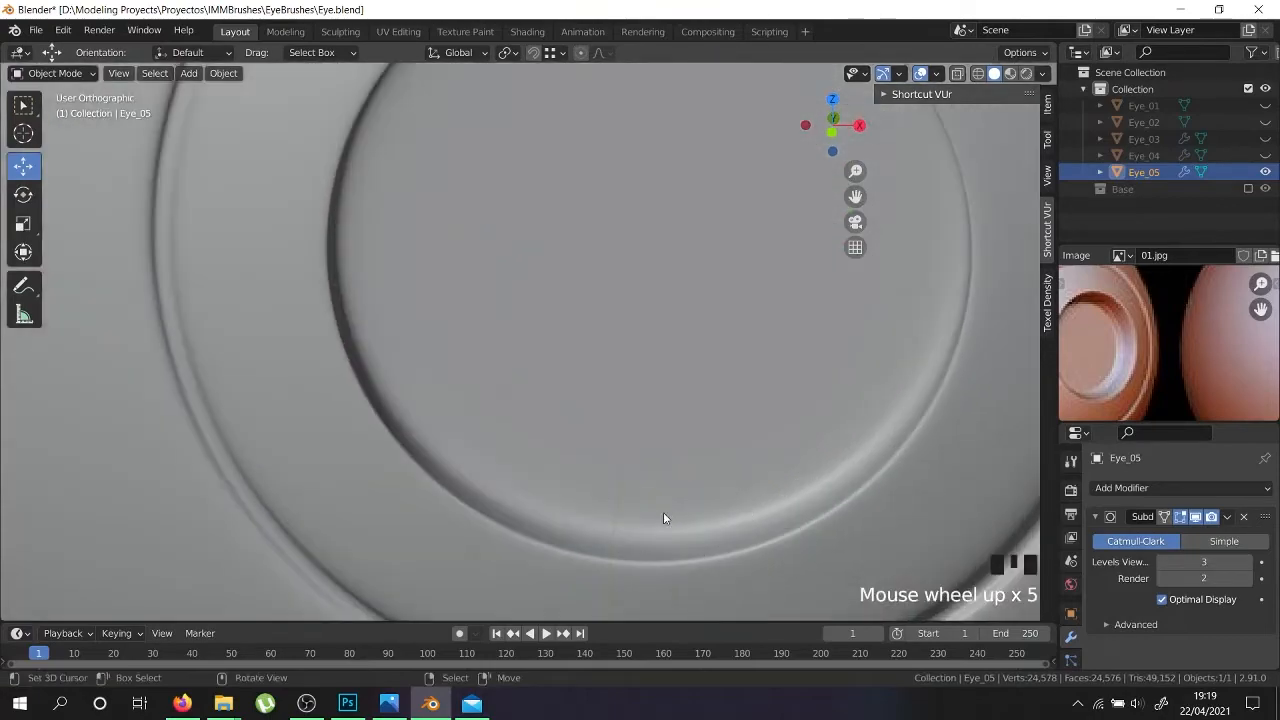
key("Tab")
scroll(668, 513, "down", 2)
middle_click_drag(668, 513, 663, 432)
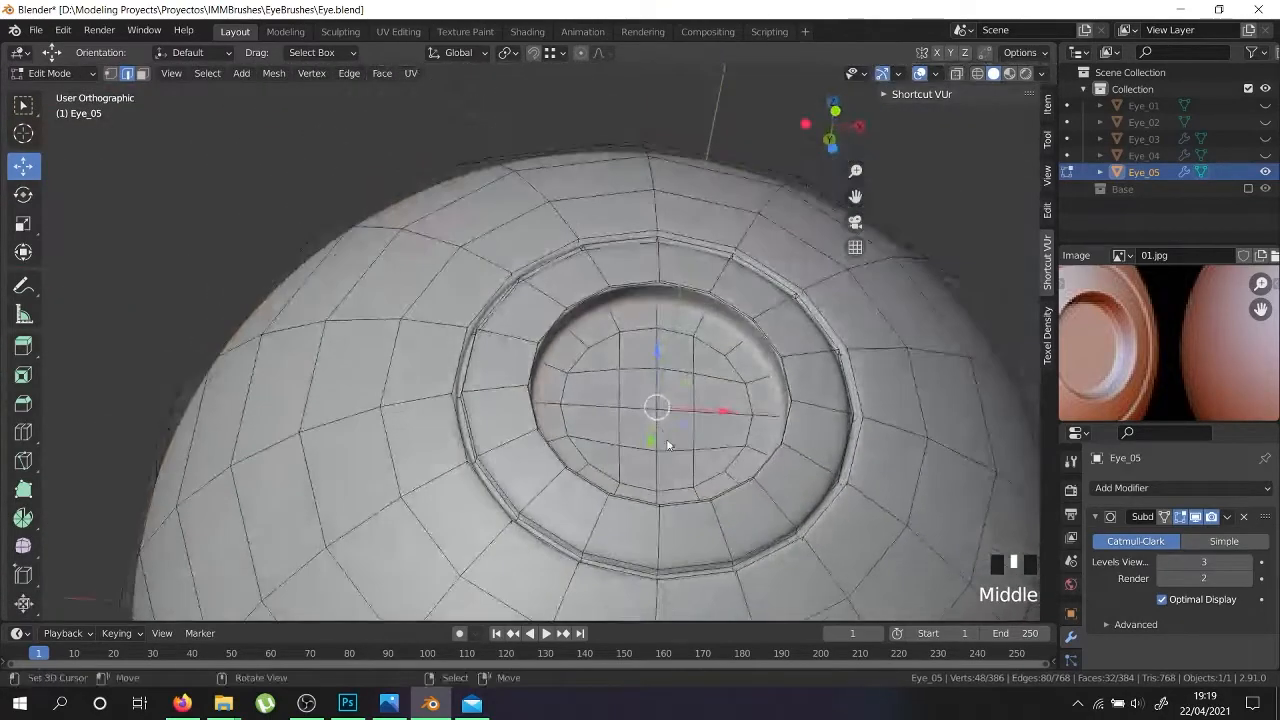
key("Tab")
scroll(712, 515, "down", 2)
scroll(666, 543, "down", 2)
middle_click_drag(1156, 404, 1237, 316)
scroll(1130, 368, "up", 2)
middle_click_drag(664, 508, 652, 538)
middle_click_drag(658, 463, 648, 476, "shift")
Select an edge loop inside the groove around the pupil and scale it up to about 1.018
key("Tab")
scroll(692, 342, "up", 4)
right_click(692, 342)
right_click(692, 342, "alt+shift")
right_click(692, 342, "alt+shift")
right_click(692, 342, "alt+shift")
middle_click_drag(692, 342, 698, 533)
scroll(698, 533, "up", 2)
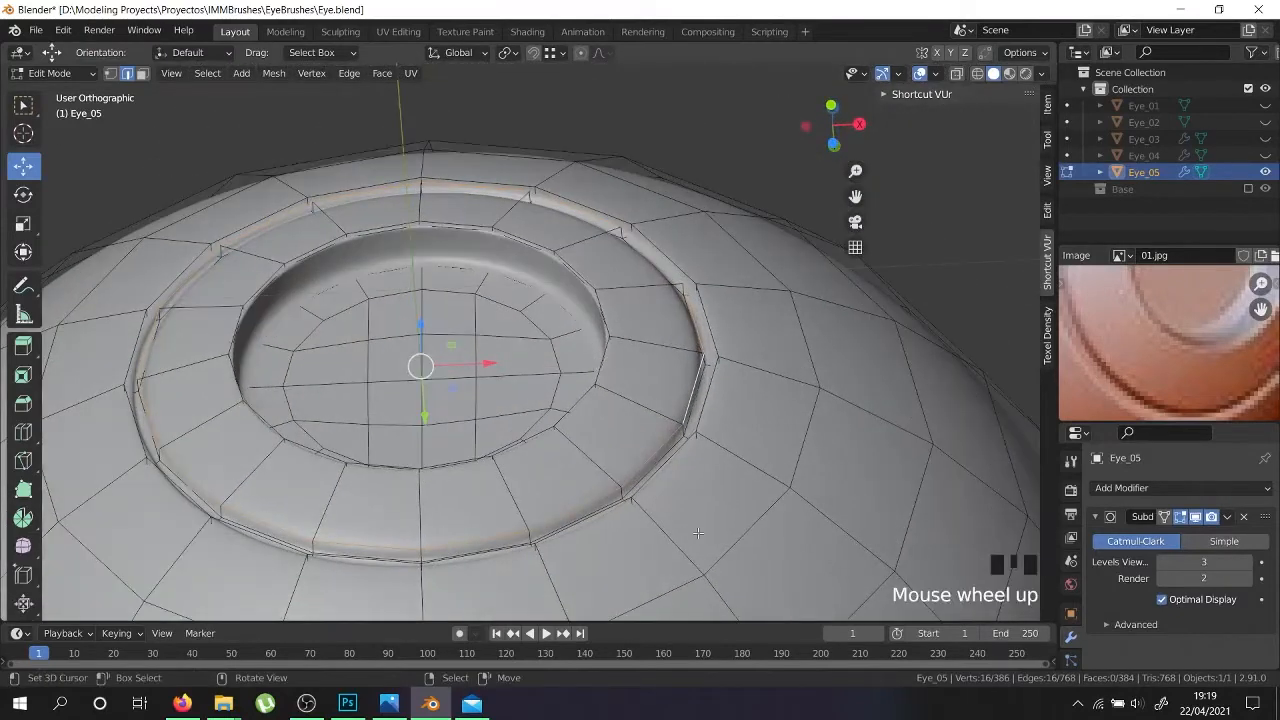
key("s")
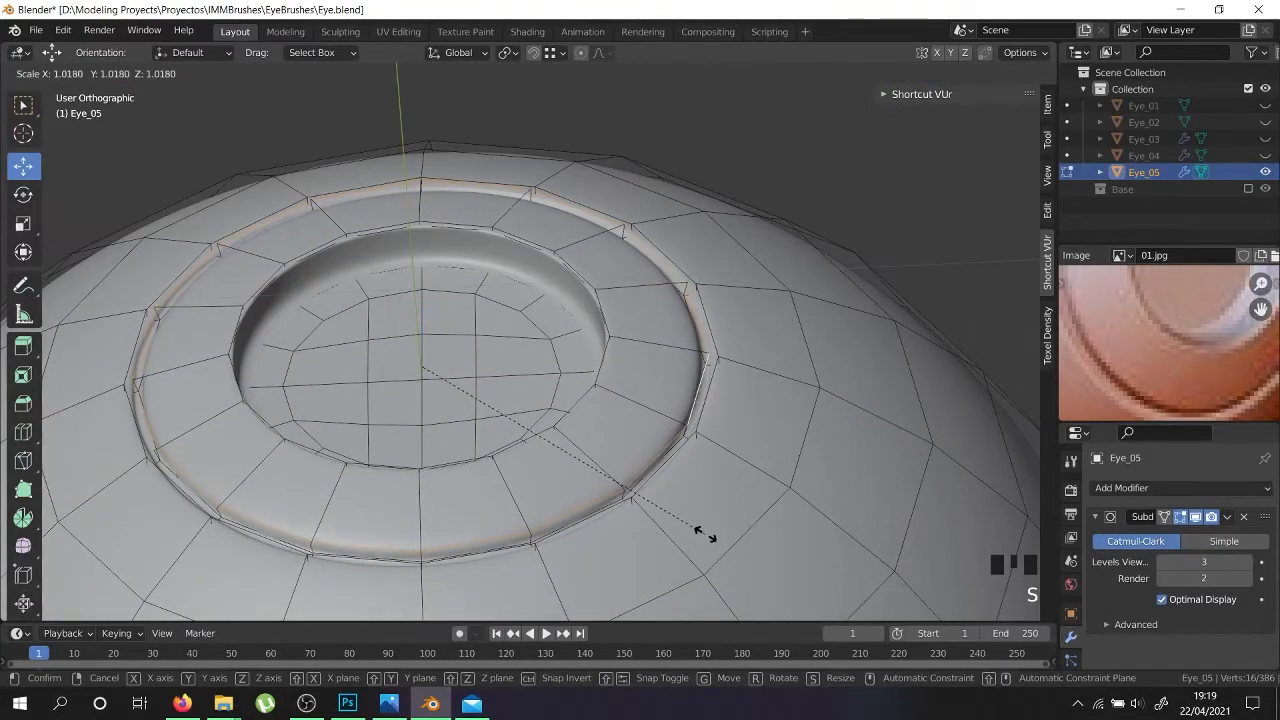
left_click(706, 535)
Add a loop cut on the flat ring between pupil and groove, slid toward the groove with a factor of 0.736, and check the smoothed result
scroll(666, 500, "down", 3)
key("Tab")
middle_click_drag(666, 500, 760, 347)
scroll(616, 530, "down", 2)
scroll(657, 440, "up", 5)
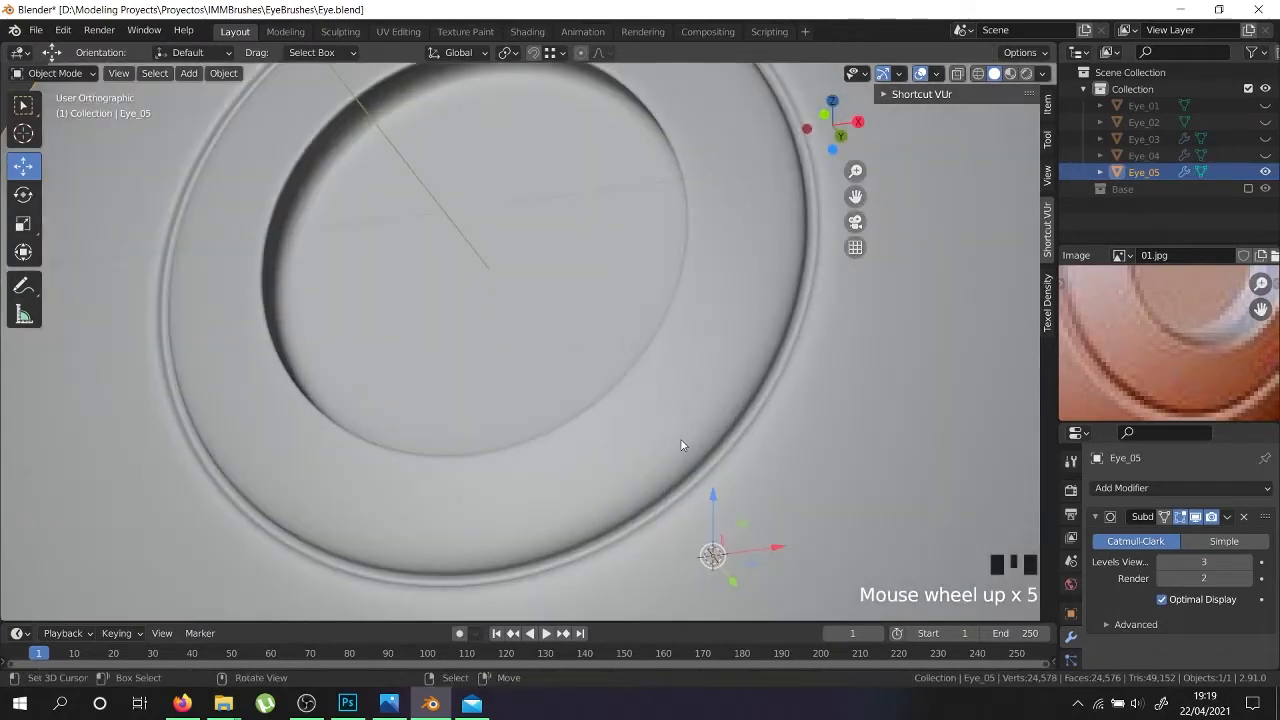
key("Tab")
scroll(681, 445, "up", 2)
key("ctrl+r")
left_click(688, 432)
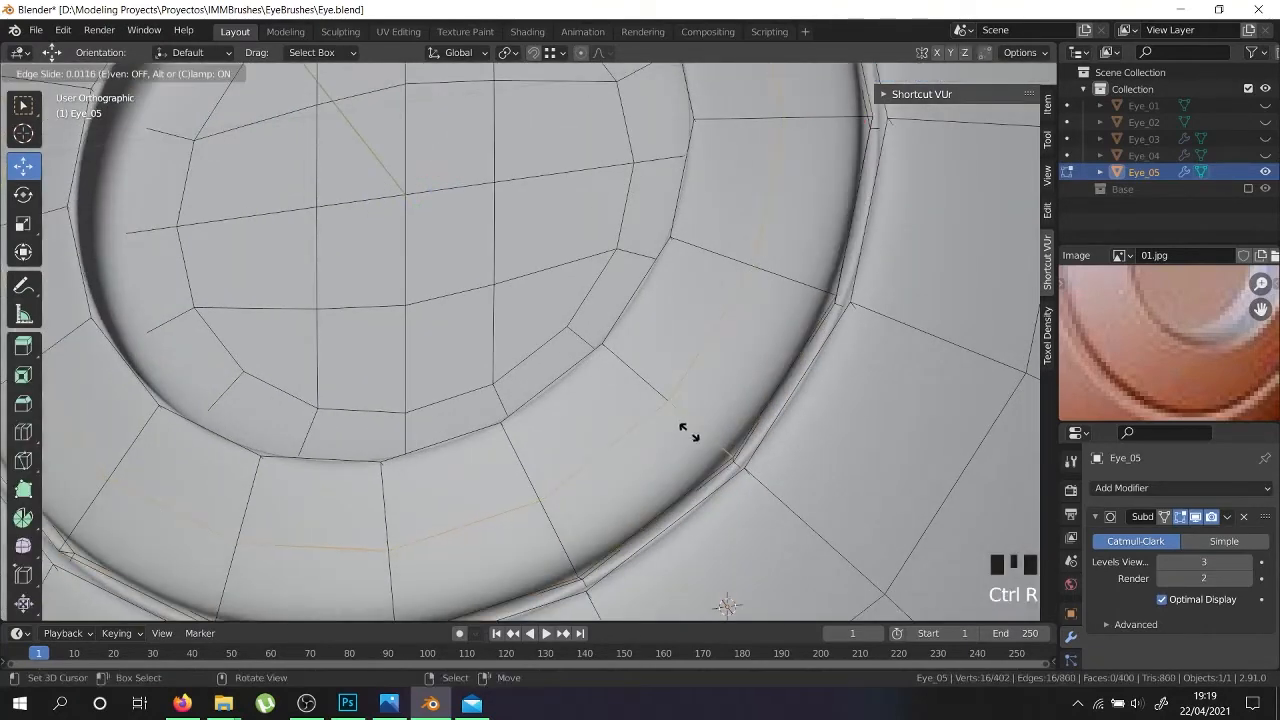
left_click(735, 463)
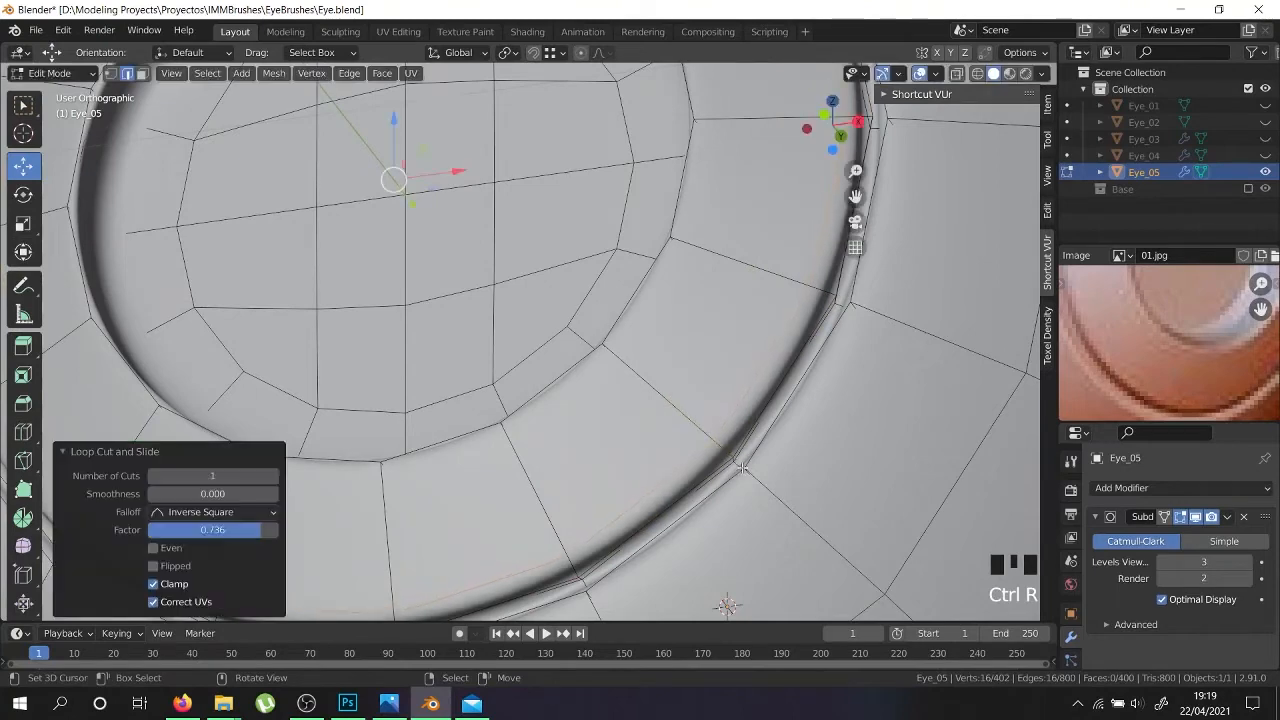
scroll(723, 434, "down", 4)
key("Tab")
middle_click_drag(723, 434, 687, 424)
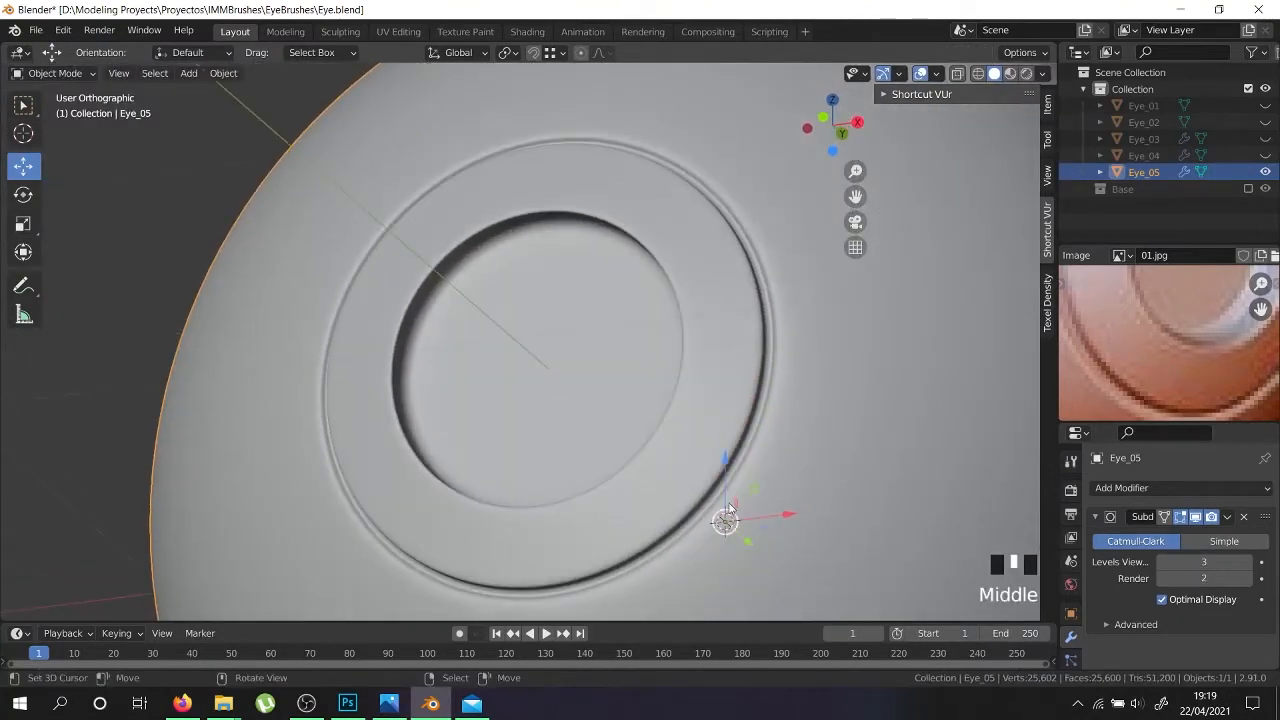
Switch Eye_05 to face selection and wireframe display to reach the thin faces along the groove's outer edge
key("Tab")
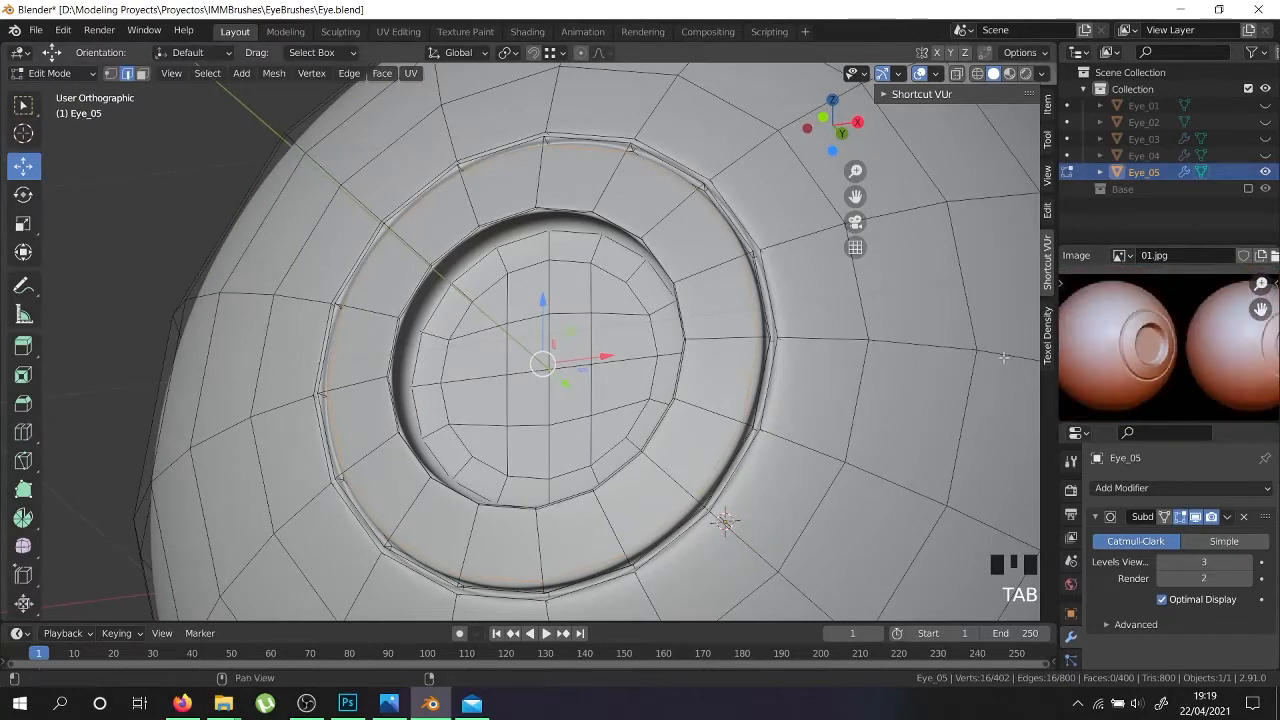
scroll(872, 387, "down", 13)
key("Tab")
mouse_move(740, 428)
middle_mouse_down()
mouse_move(723, 434)
mouse_move(811, 477)
mouse_move(748, 414)
mouse_move(748, 435)
middle_mouse_up()
key("Tab")
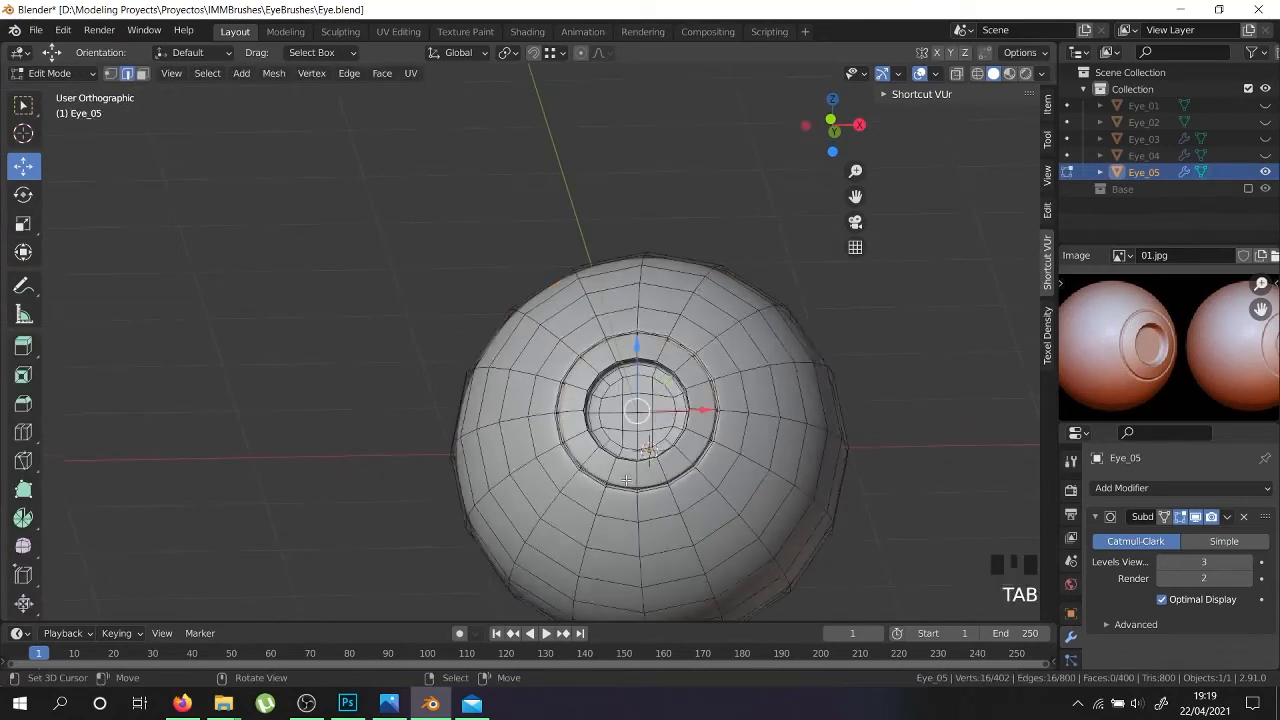
scroll(650, 470, "up", 7)
left_click(141, 73)
middle_click_drag(680, 352, 729, 254)
scroll(543, 357, "up", 2)
scroll(543, 357, "up", 1)
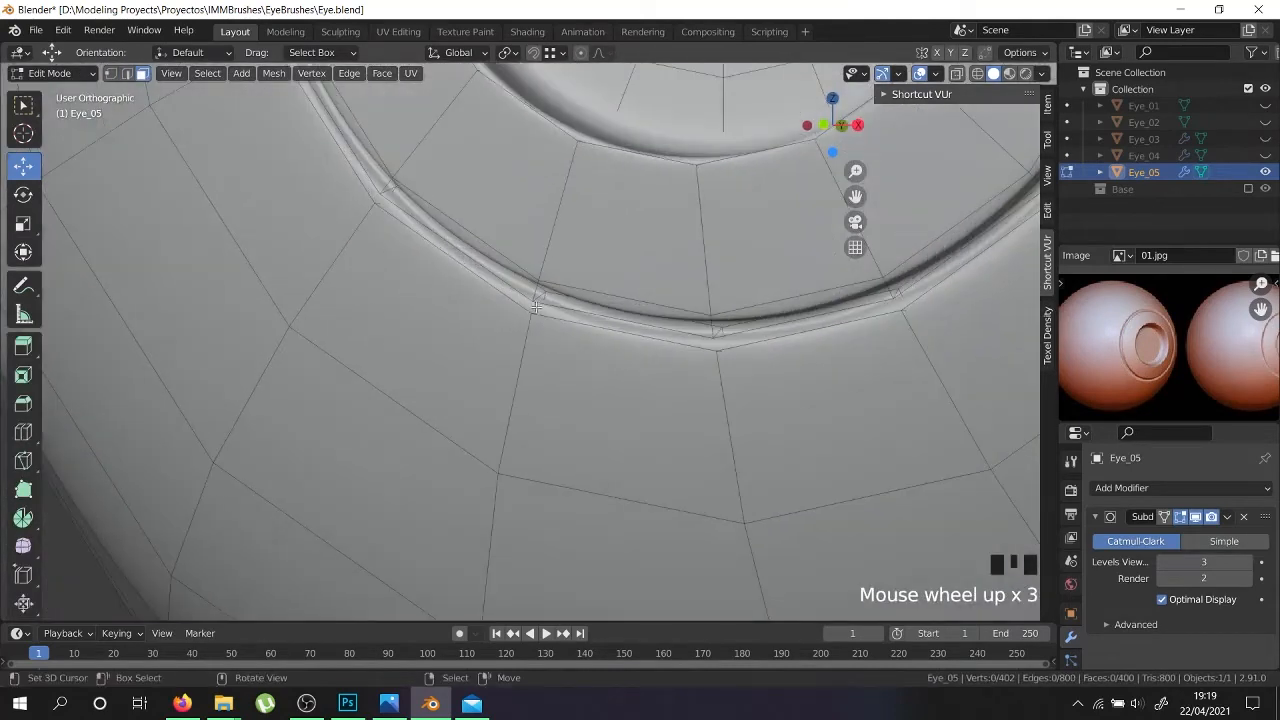
right_click(535, 311)
right_click(537, 311)
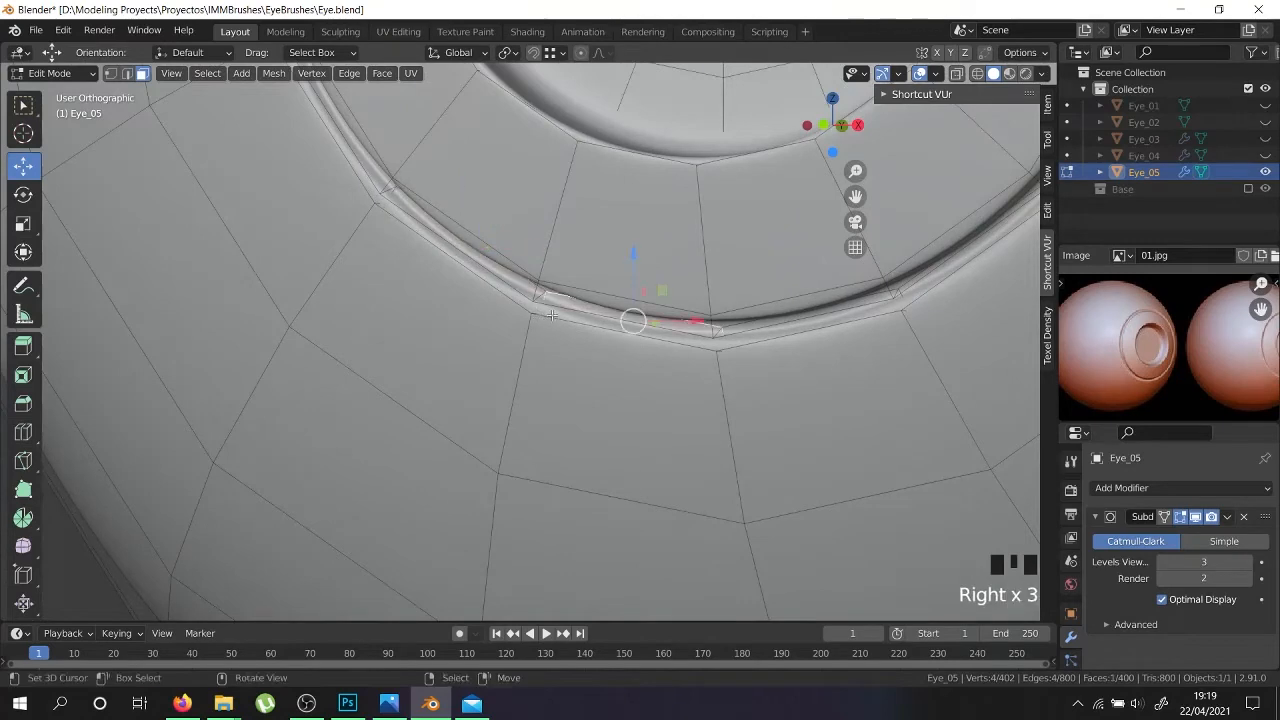
key("z")
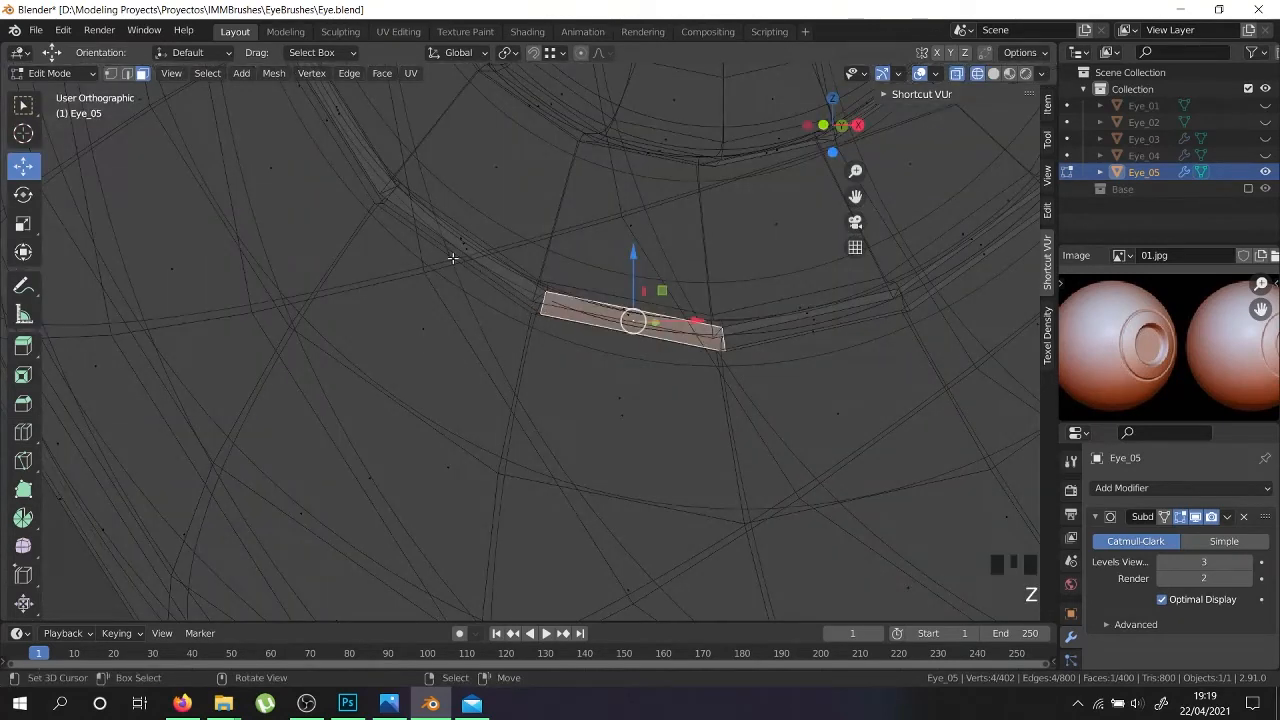
right_click(535, 316)
right_click(535, 311, "alt+shift")
scroll(535, 312, "up", 8)
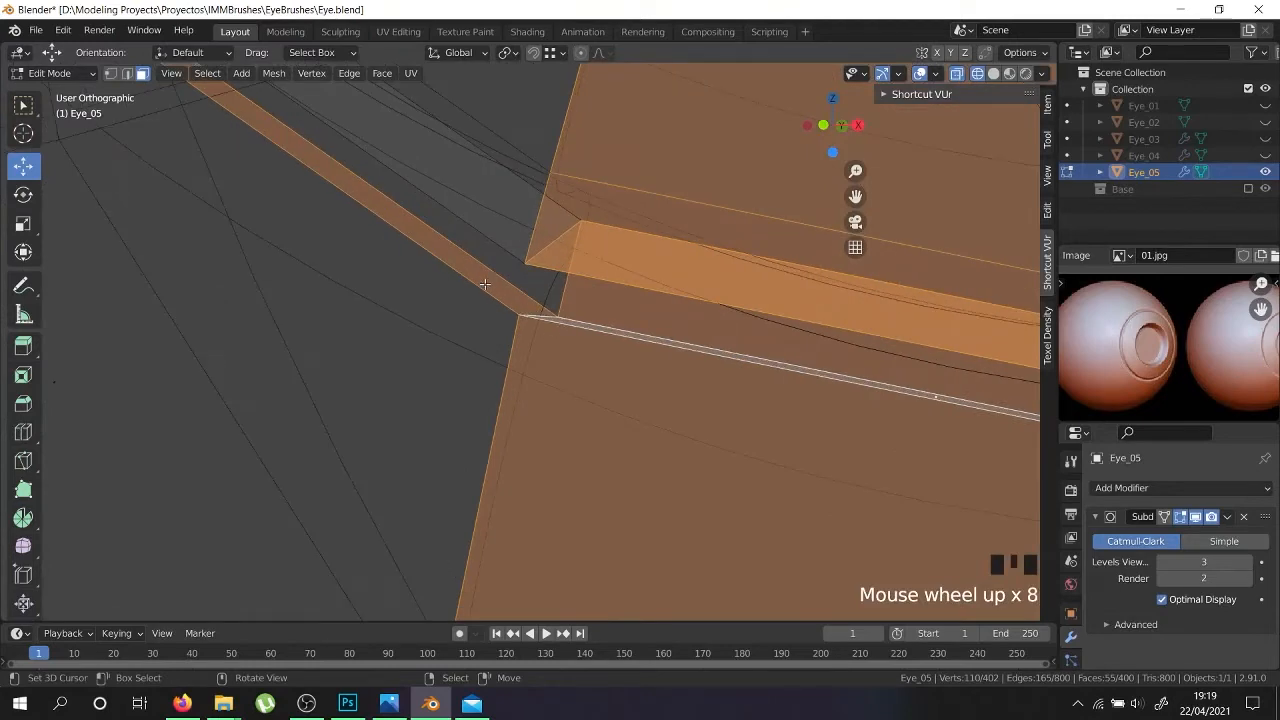
scroll(488, 286, "down", 5)
key("a")
Select the thin face ring at the groove's outer edge, scale it up to about 1.02 and check the smoothed result
right_click(666, 329)
scroll(923, 394, "up", 6)
right_click(526, 323, "alt+shift")
right_click(526, 323, "alt+shift")
scroll(535, 300, "down", 20)
scroll(629, 343, "up", 11)
middle_click_drag(629, 343, 597, 416, "shift")
key("s")
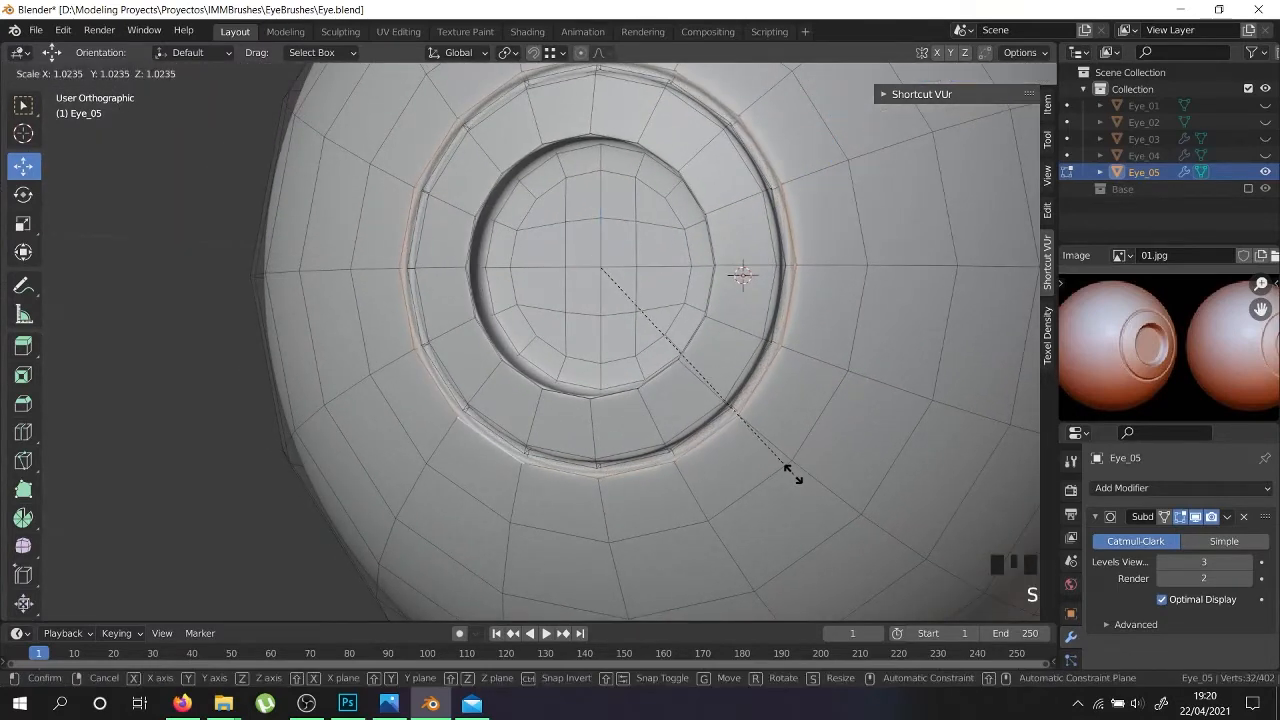
left_click(795, 478)
key("Tab")
scroll(760, 452, "down", 4)
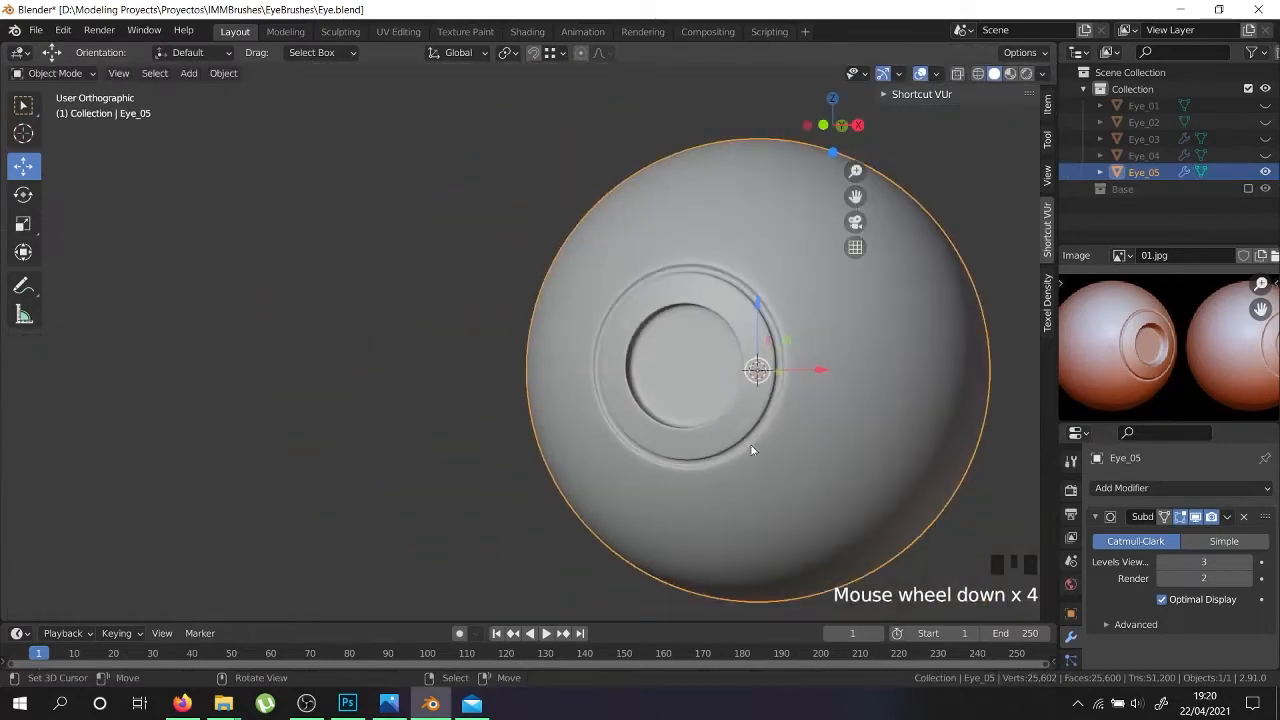
Add a single centred loop cut along the widened face ring of the groove, with a slide factor of 0
key("Tab")
scroll(644, 453, "up", 11)
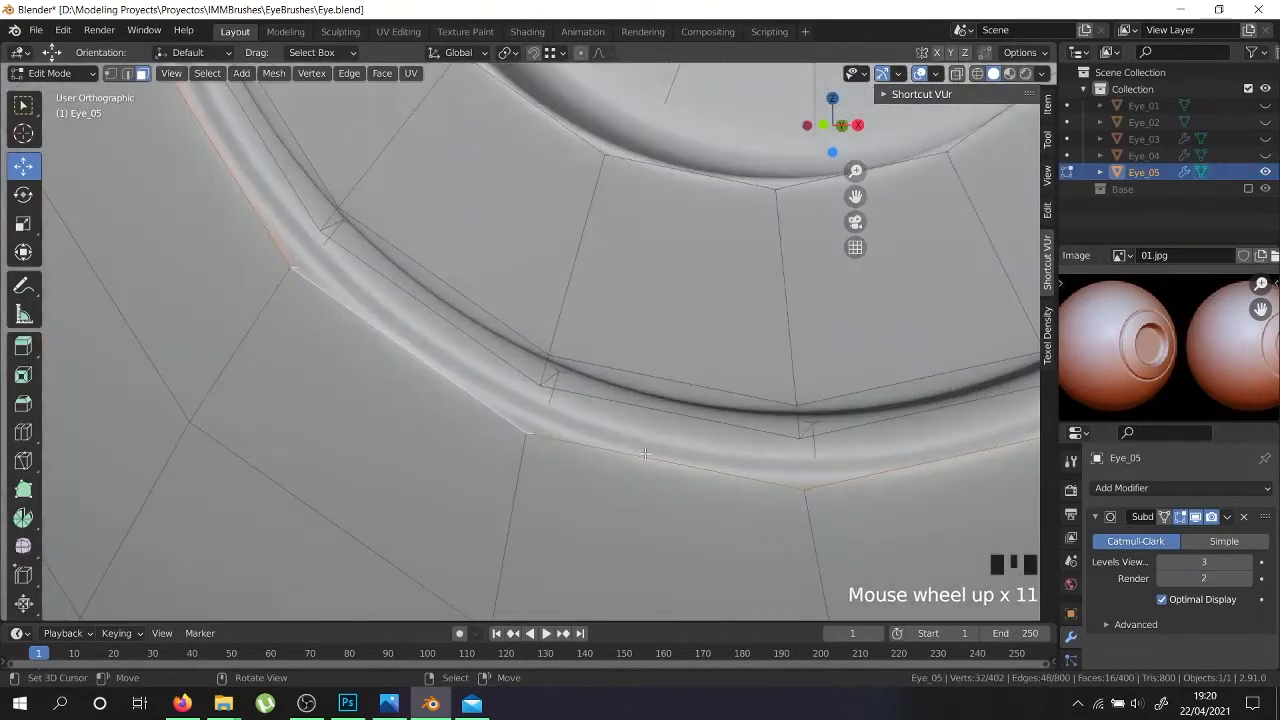
key("ctrl+r")
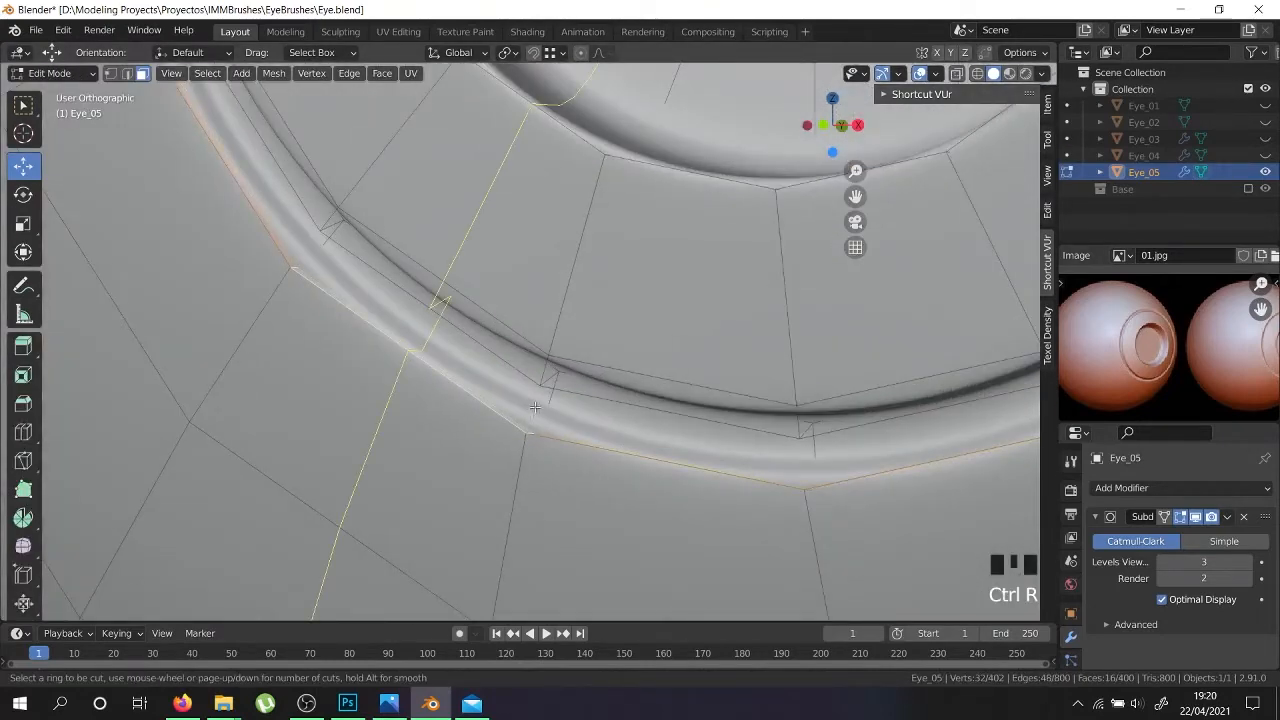
left_click(538, 418)
scroll(538, 418, "down", 4)
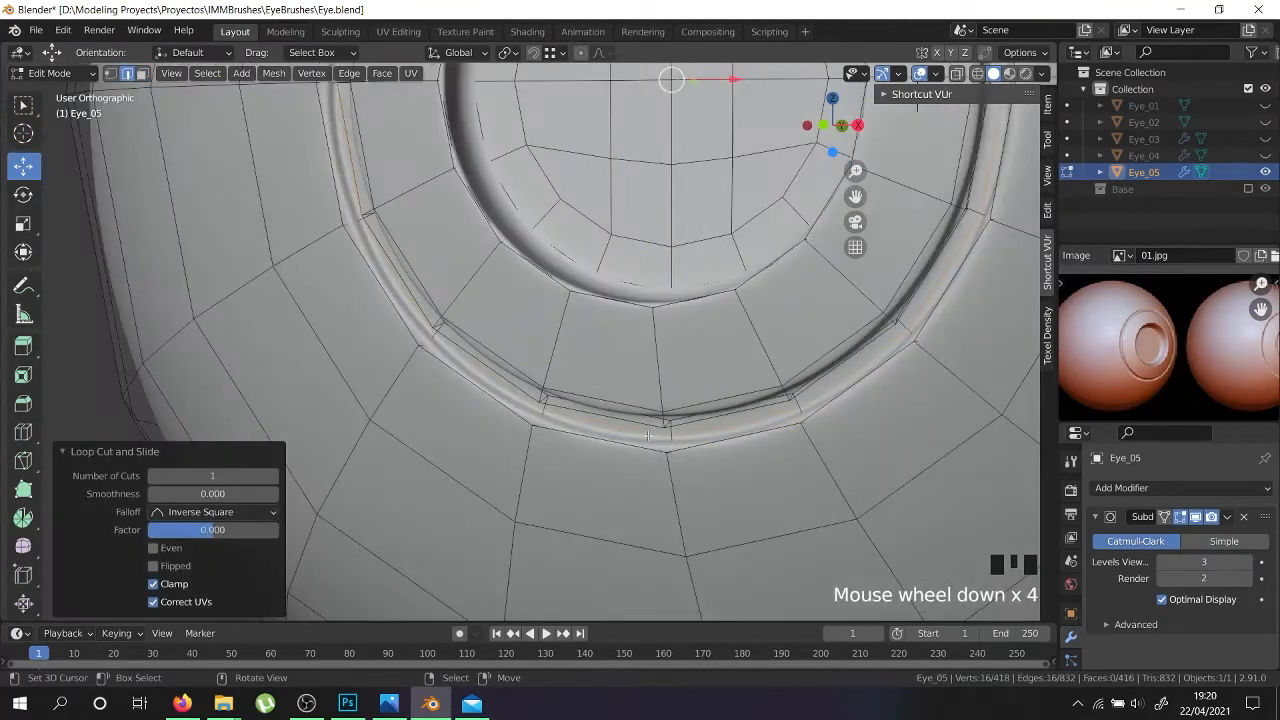
Bevel the new groove edge loop with a width of 0.00805 m and 1 segment
middle_click_drag(640, 400, 797, 214)
scroll(751, 453, "up", 3)
key("ctrl+b")
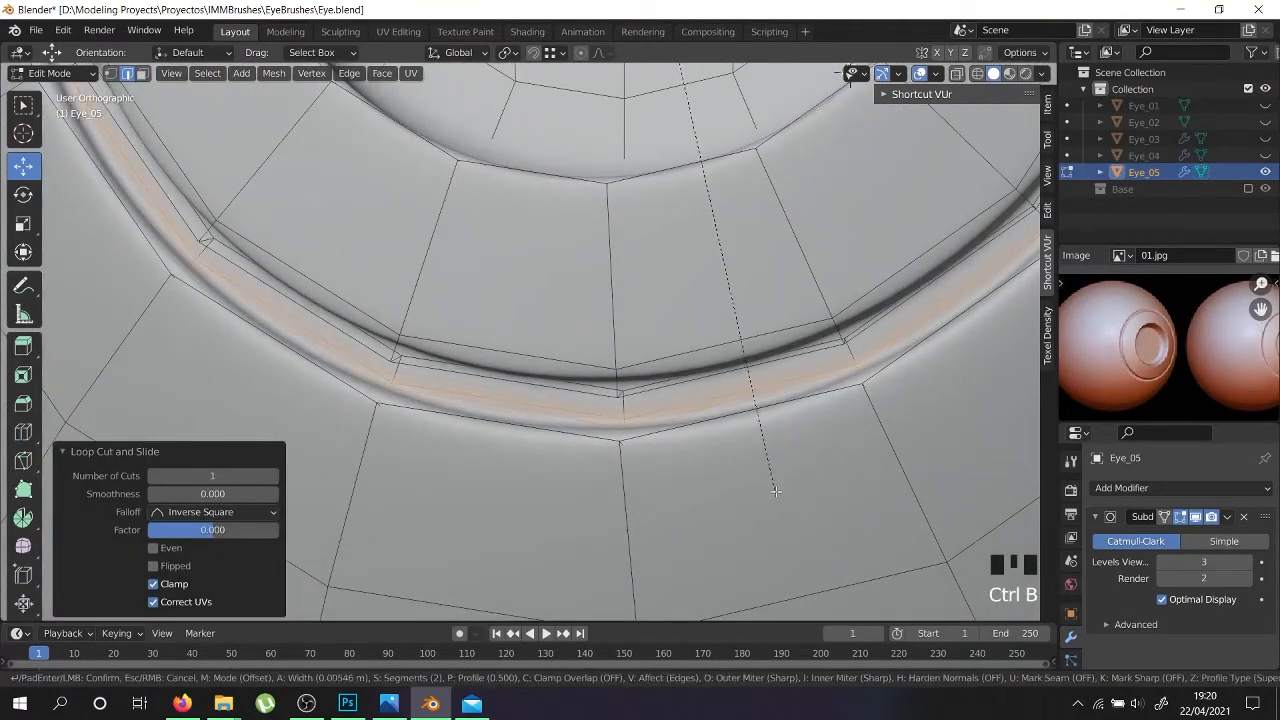
left_click(776, 492)
scroll(760, 480, "down", 6)
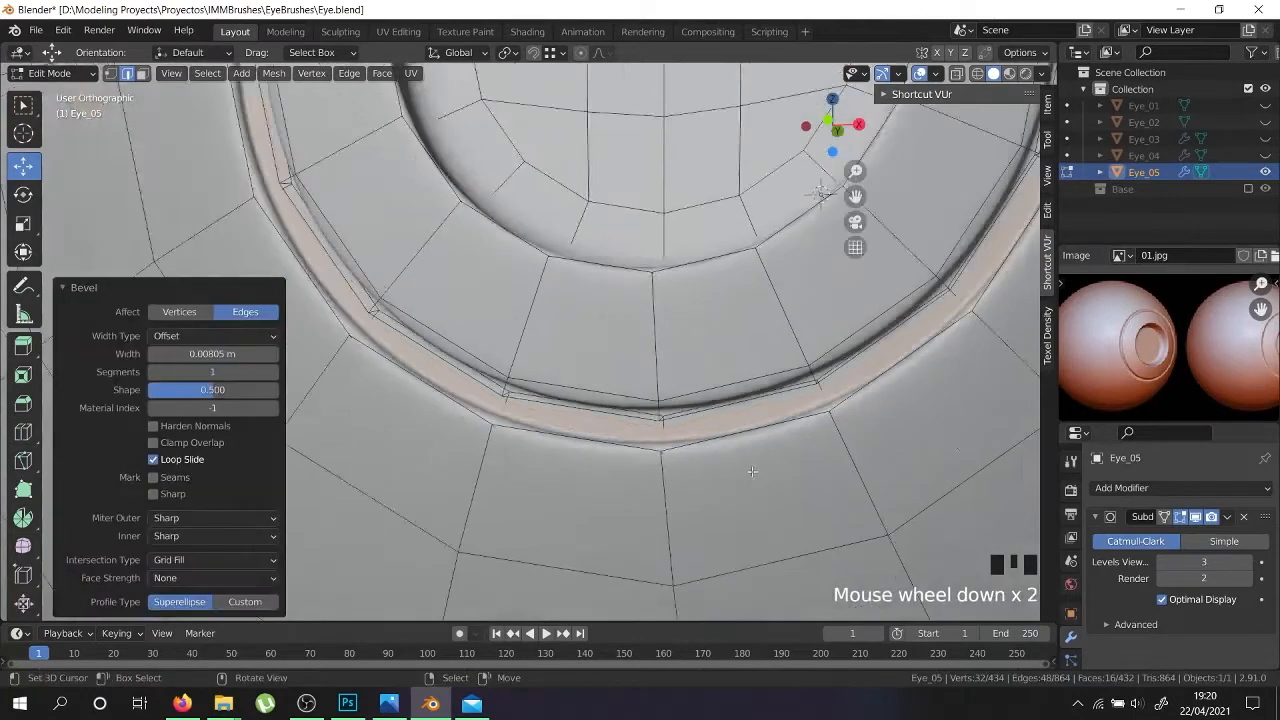
Examine the smoothed groove and recess of Eye_05 from several angles and compare them with the eyes in the reference image
key("Tab")
middle_click_drag(751, 470, 785, 508)
scroll(800, 480, "down", 3)
scroll(840, 465, "up", 1)
middle_click_drag(863, 474, 834, 528)
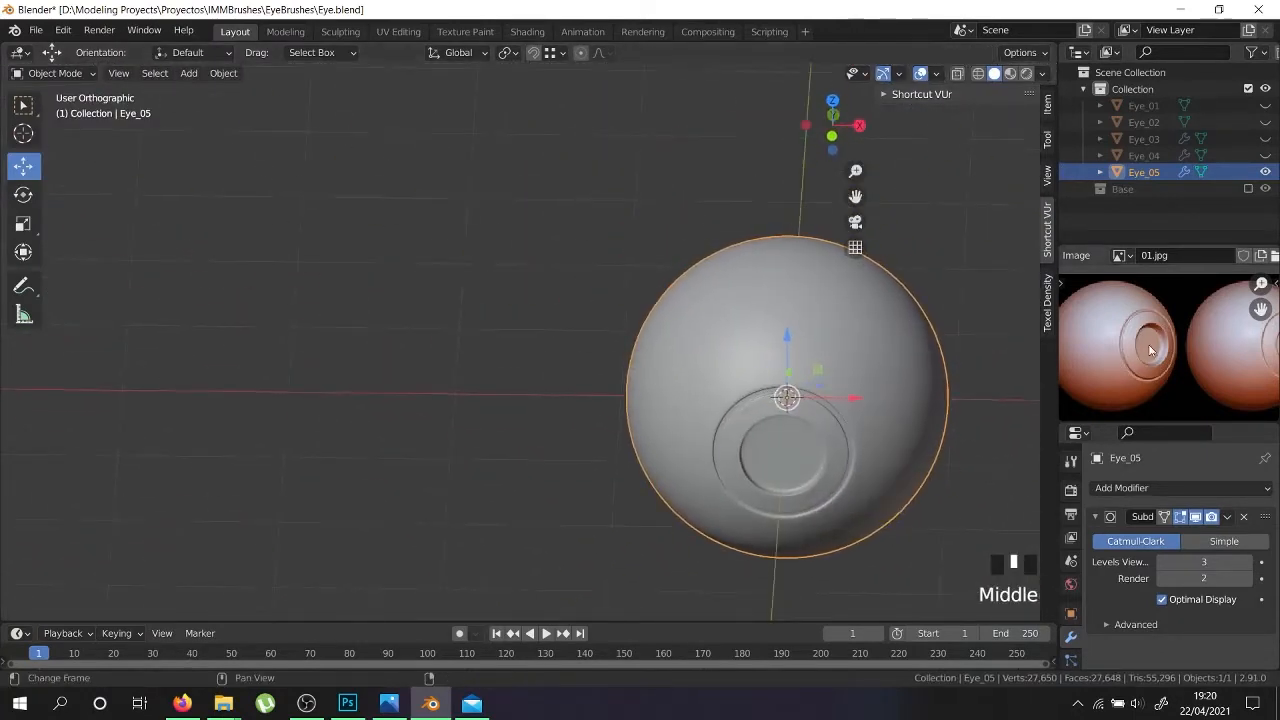
scroll(1151, 348, "up", 2)
scroll(1151, 348, "down", 2)
scroll(1151, 348, "up", 3)
middle_click_drag(1231, 356, 1255, 371)
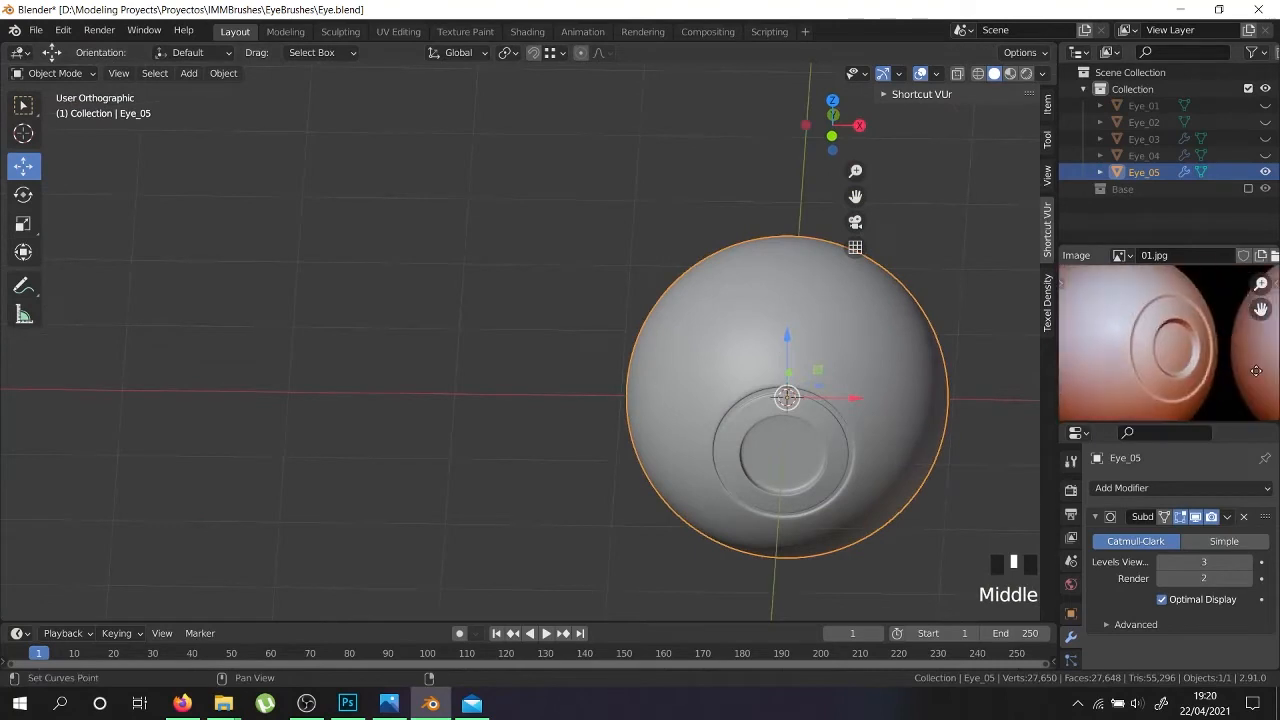
scroll(1256, 371, "down", 4)
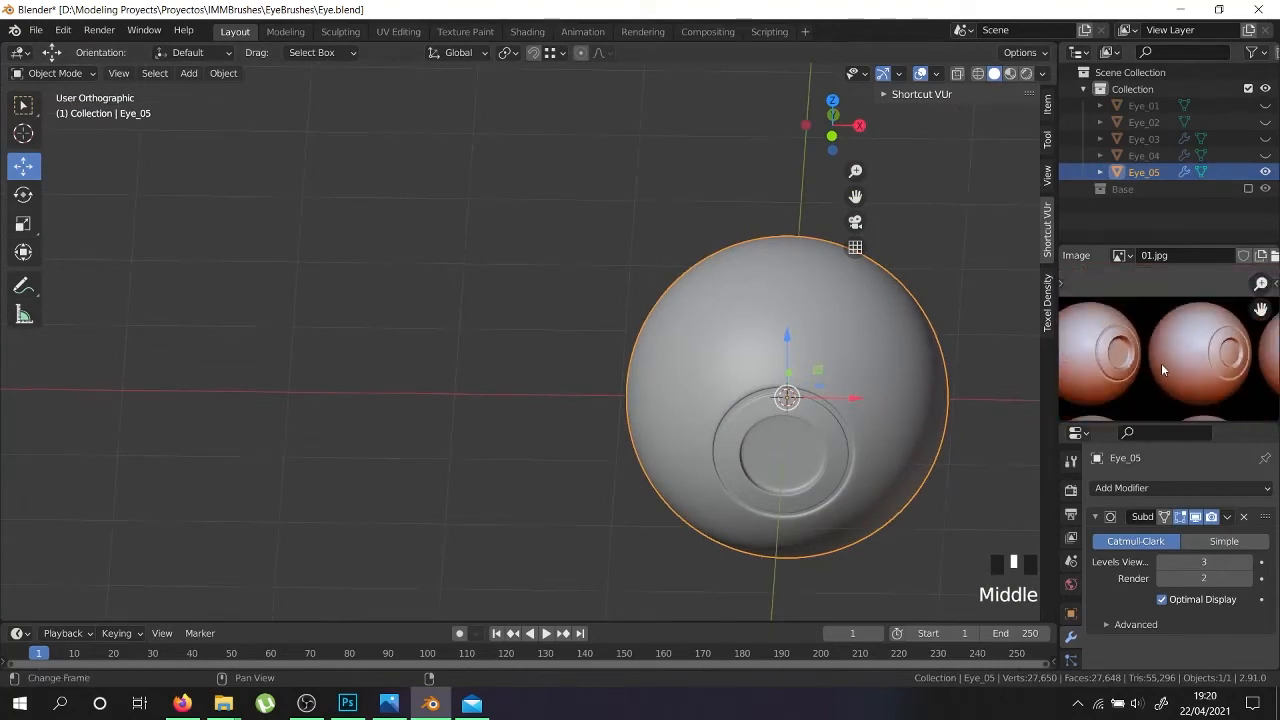
scroll(1248, 381, "up", 5)
middle_click_drag(846, 507, 835, 440)
scroll(1127, 388, "down", 3)
scroll(1193, 366, "up", 2)
scroll(1127, 344, "down", 3)
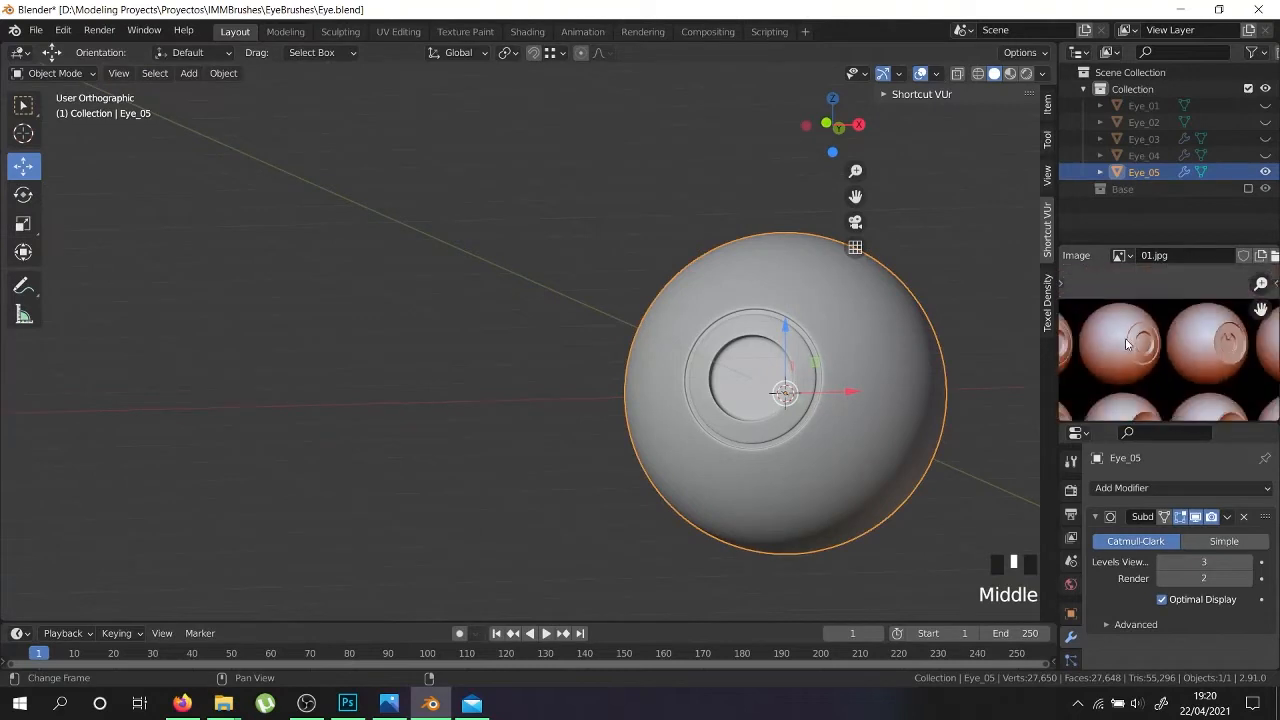
middle_click_drag(829, 420, 826, 456)
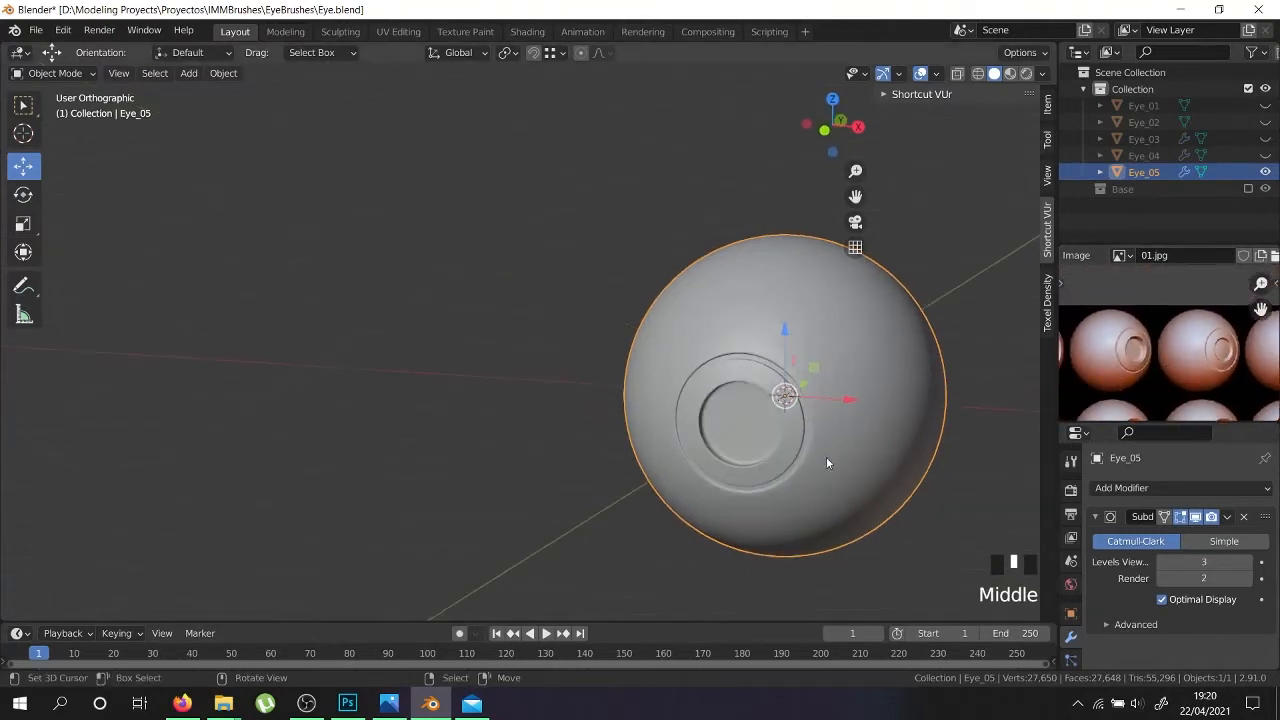
Duplicate Eye_05 in place, hide the original and open the duplicate's mesh for editing
key("shift+d")
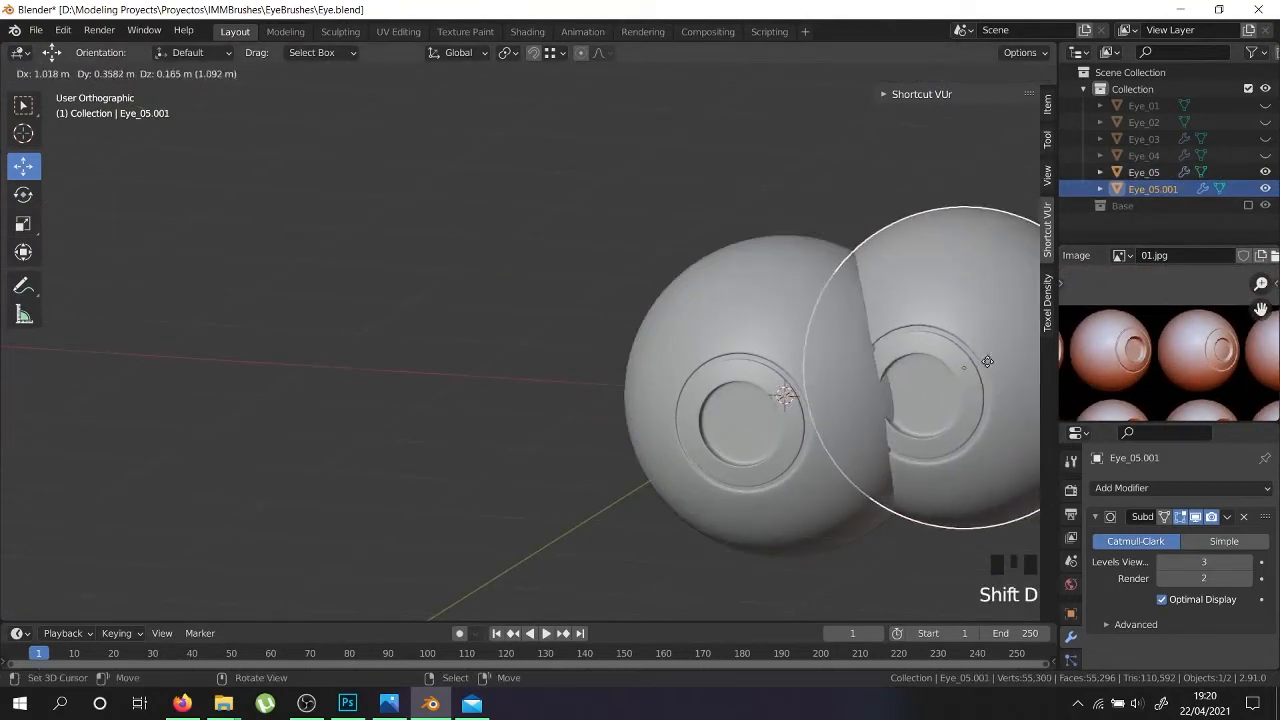
right_click(1275, 180)
left_click(1266, 172)
key("Tab")
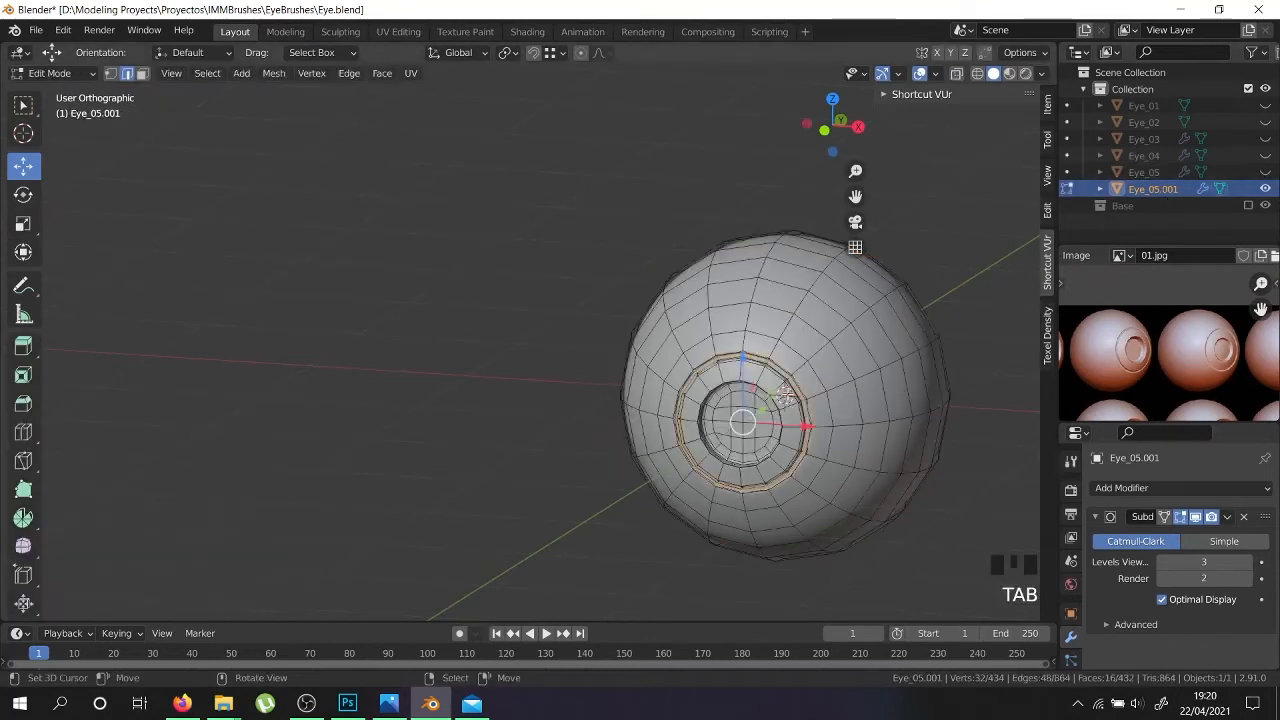
Examine the edges around the duplicate's recess in wireframe and compare them with the next reference eye
scroll(679, 517, "up", 10)
right_click(679, 517)
middle_click_drag(679, 517, 645, 510)
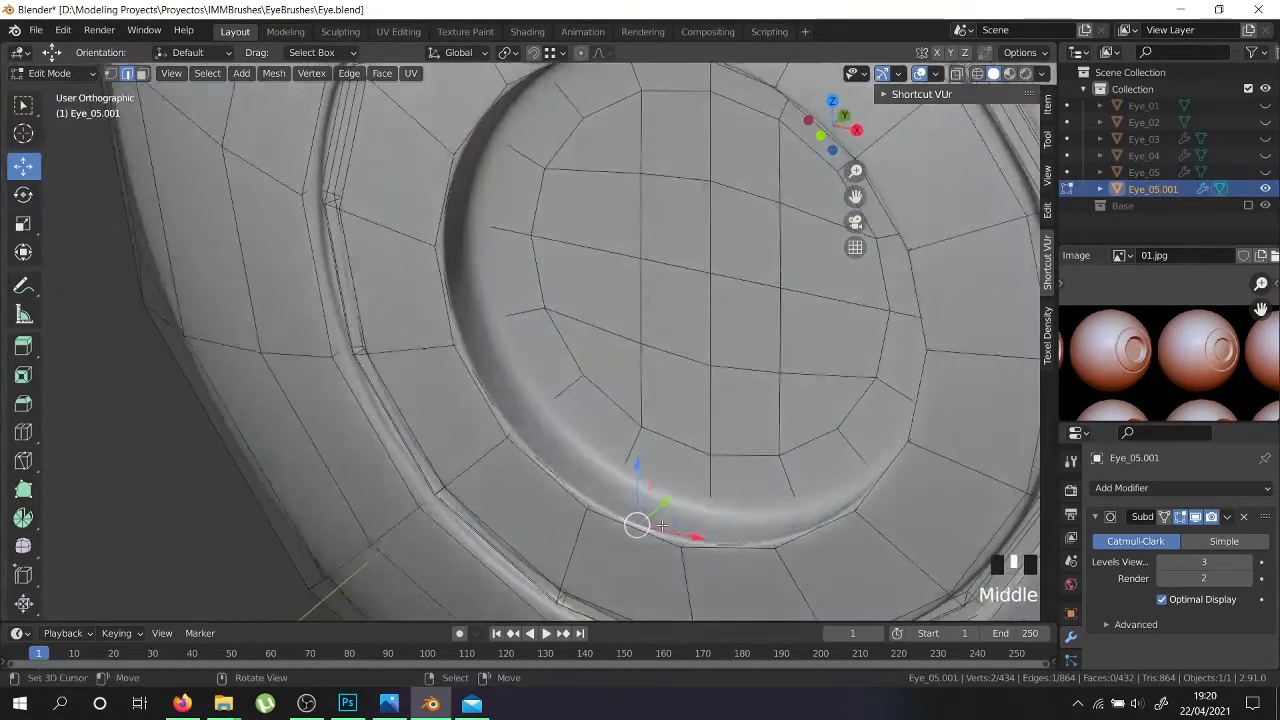
key("alt+z")
scroll(643, 505, "up", 4)
right_click(644, 500)
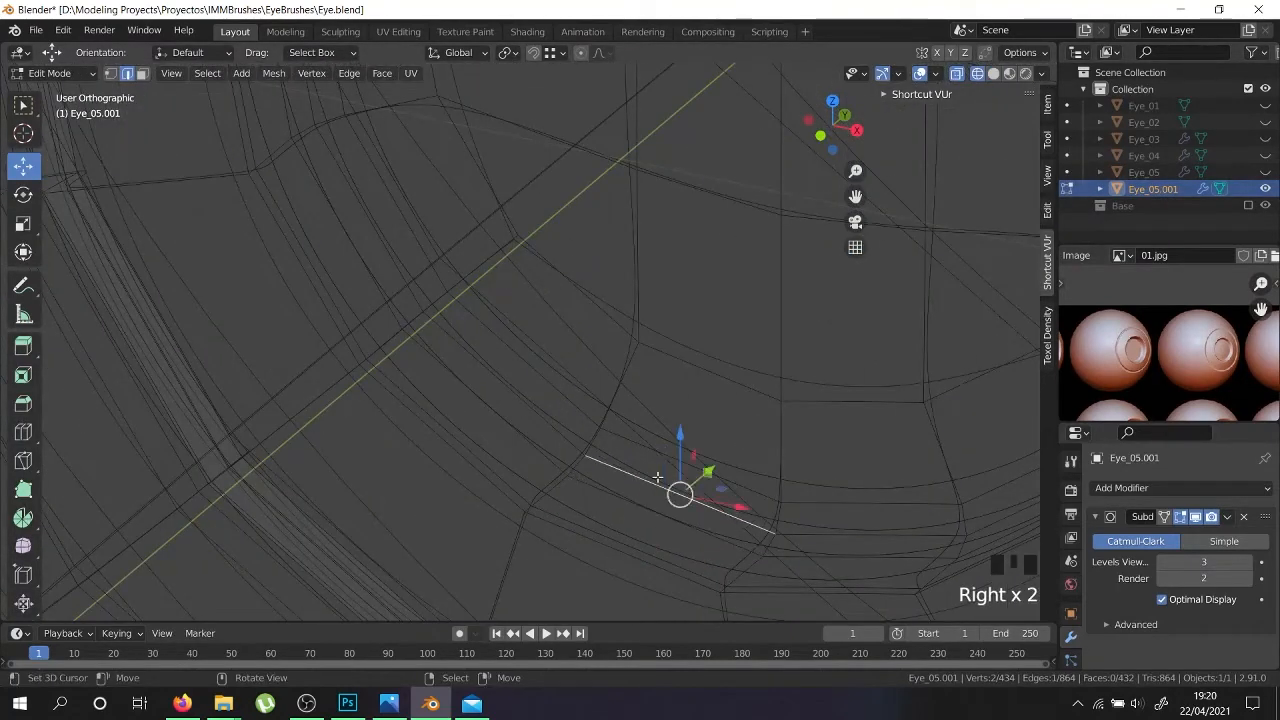
scroll(1213, 345, "up", 5)
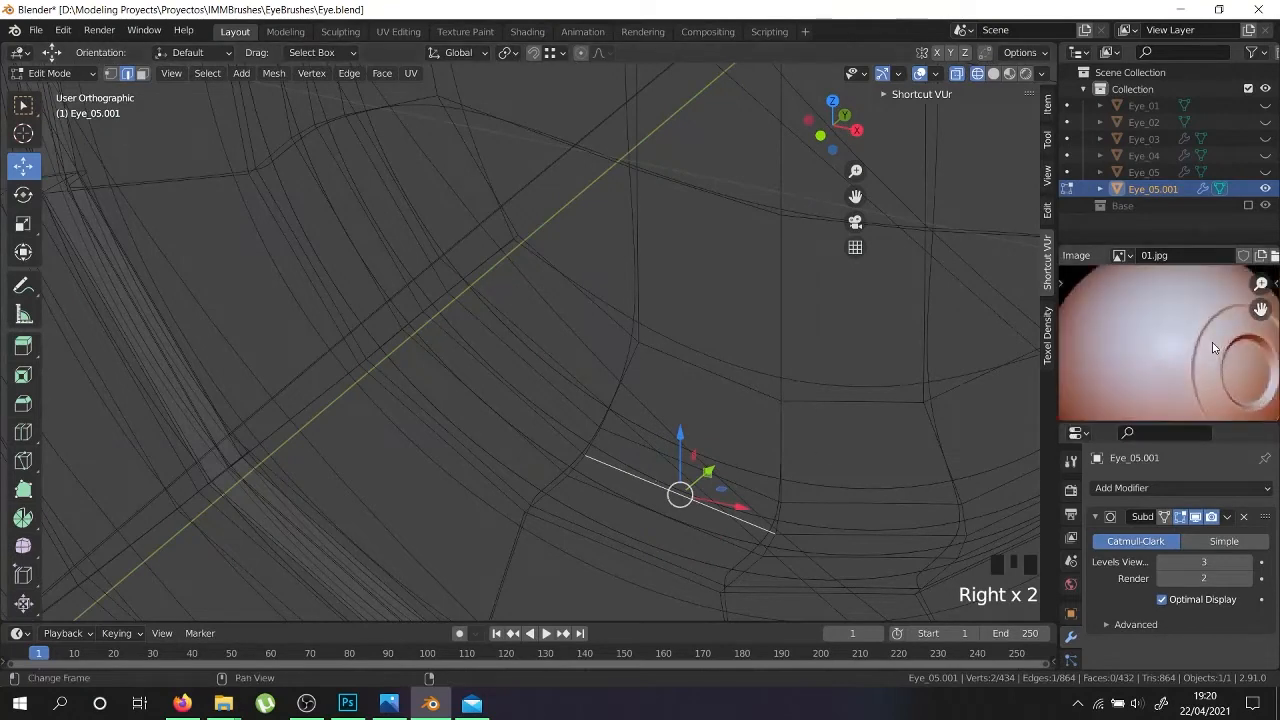
scroll(1213, 347, "down", 4)
Select a supporting edge loop inside the duplicate's recess, delete it and check the smoothed shape
key("z")
key("z")
right_click(620, 463)
right_click(618, 461, "alt+shift")
right_click(618, 461, "alt+shift")
right_click(618, 461, "alt+shift")
scroll(625, 463, "down", 1)
right_click(608, 460)
mouse_move(608, 460)
middle_mouse_down()
mouse_move(597, 478)
mouse_move(609, 466)
middle_mouse_up()
right_click(613, 450, "alt+shift")
right_click(613, 450, "alt+shift")
right_click(613, 450, "alt+shift")
scroll(617, 452, "down", 2)
key("x")
left_click(621, 453)
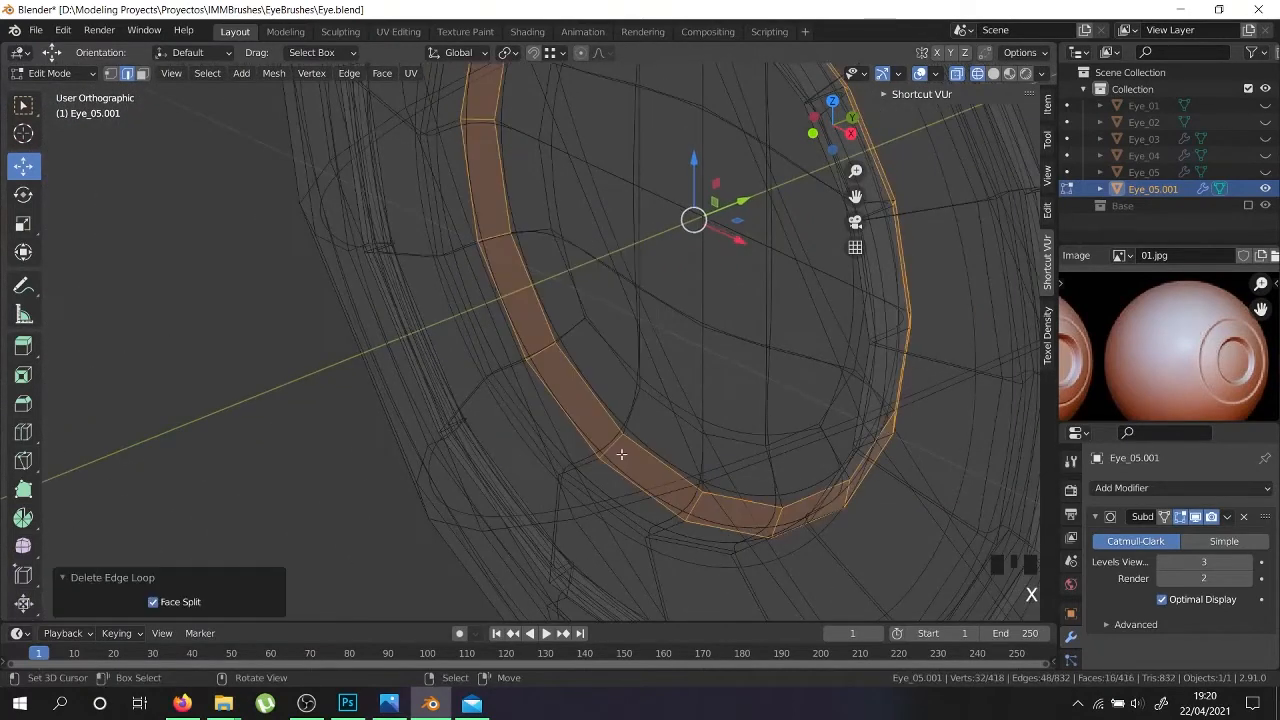
key("z")
scroll(621, 454, "down", 5)
mouse_move(621, 454)
middle_mouse_down()
mouse_move(669, 433)
mouse_move(615, 490)
middle_mouse_up()
key("Tab")
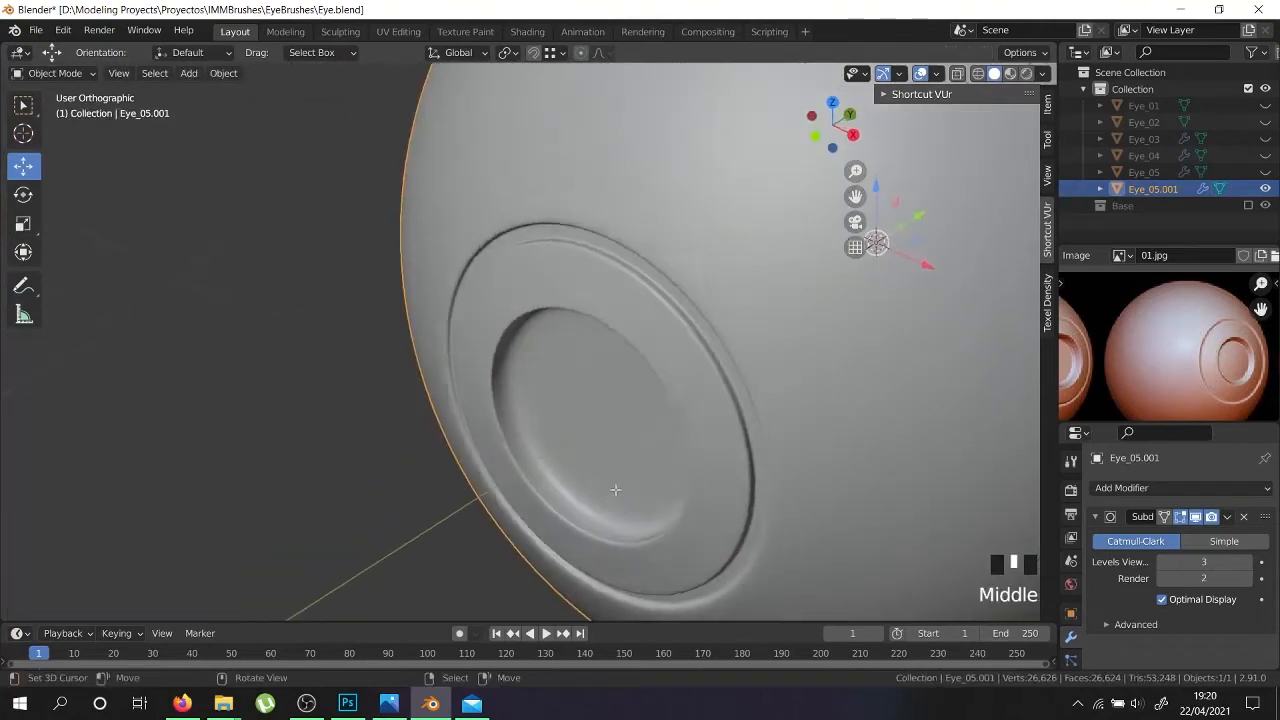
Delete another supporting edge loop inside the recess to soften it further, and check the smoothed pupil
key("Tab")
scroll(615, 495, "up", 4)
key("shift+z")
right_click(569, 492, "alt+shift")
right_click(569, 492, "alt+shift")
right_click(569, 492, "alt+shift")
key("x")
left_click(569, 492)
scroll(569, 492, "down", 2)
key("shift+z")
mouse_move(569, 492)
middle_mouse_down()
mouse_move(632, 430)
mouse_move(712, 412)
mouse_move(686, 417)
middle_mouse_up()
key("Tab")
scroll(632, 424, "down", 3)
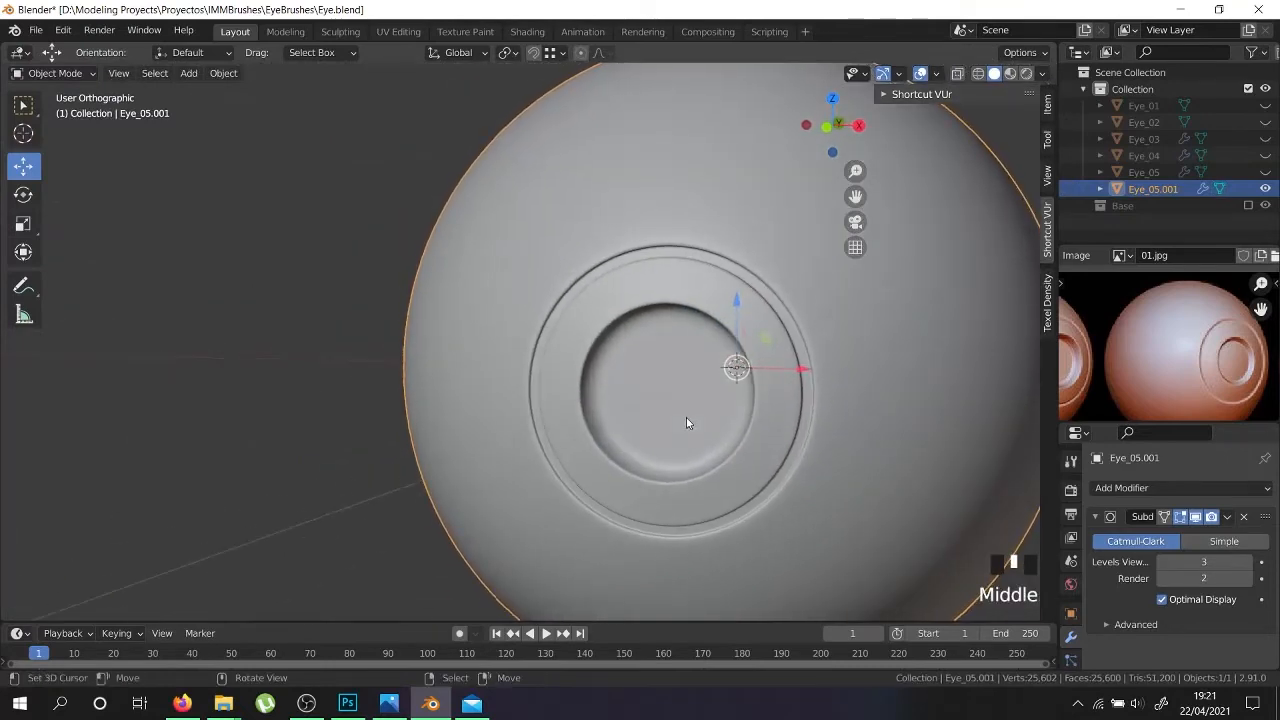
Select two edge loops inside the groove around the pupil in wireframe and delete them
key("Tab")
scroll(690, 500, "up", 4)
right_click(669, 538)
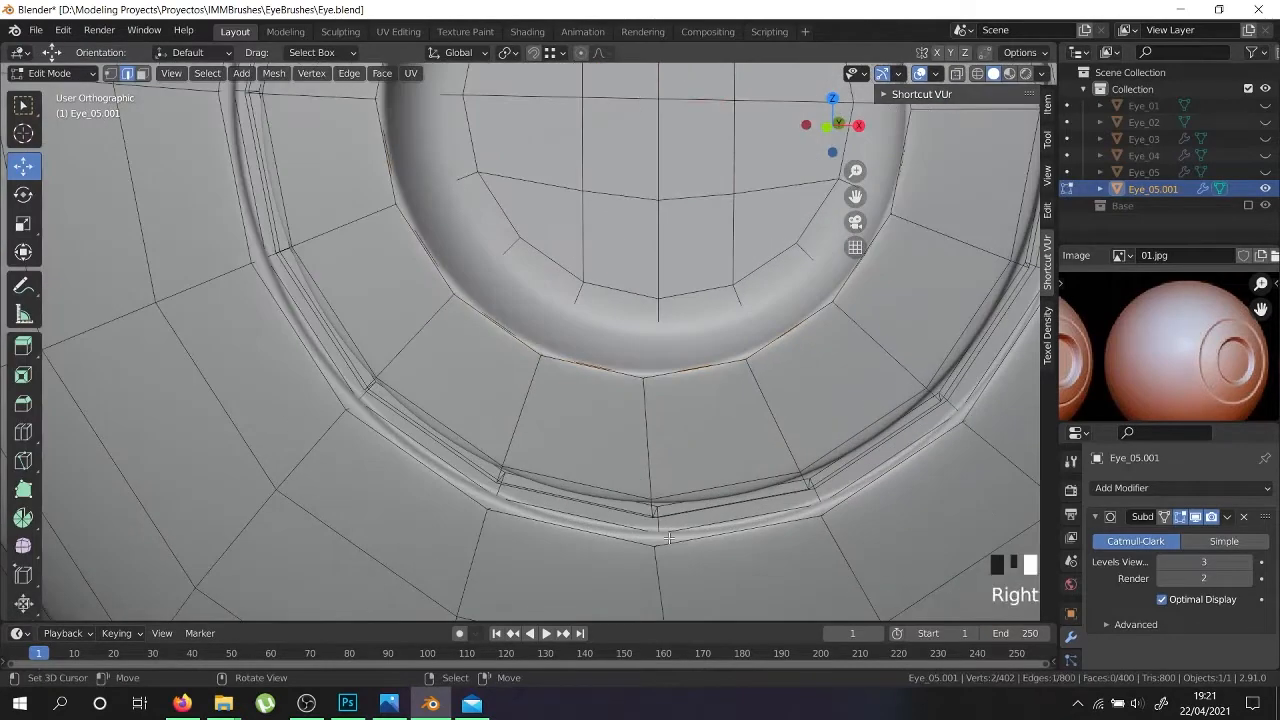
key("shift+z")
scroll(508, 503, "up", 5)
right_click(528, 479)
mouse_move(528, 479)
middle_mouse_down()
mouse_move(603, 448)
mouse_move(525, 467)
mouse_move(531, 491)
mouse_move(474, 506)
middle_mouse_up()
right_click(524, 466, "alt+shift")
right_click(523, 464, "alt+shift")
right_click(523, 464, "alt+shift")
key("z")
key("z")
right_click(875, 508, "alt+shift")
key("x")
left_click(844, 508)
scroll(830, 508, "down", 3)
key("z")
mouse_move(830, 508)
middle_mouse_down()
mouse_move(560, 420)
mouse_move(451, 354)
middle_mouse_up()
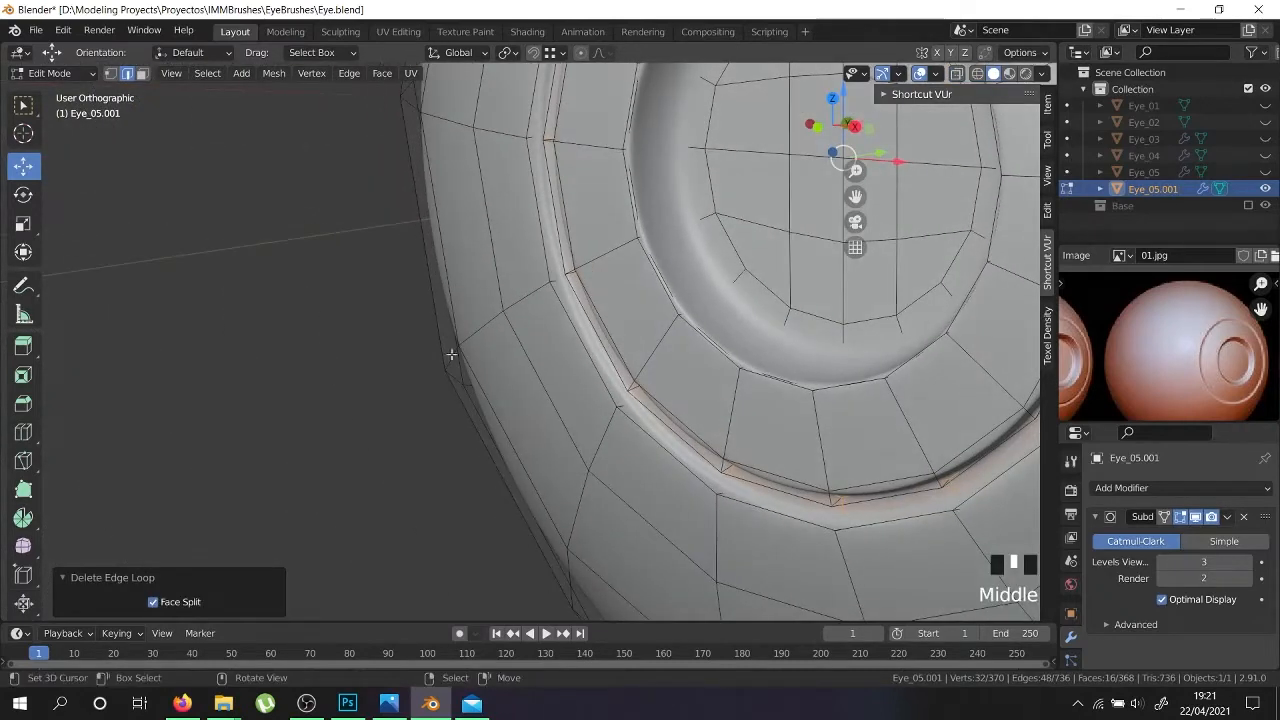
Select the face ring on the groove's outer side and scale it down to 0.945 in front view
left_click(143, 75)
scroll(708, 470, "up", 5)
right_click(692, 477)
right_click(693, 475, "alt+shift")
scroll(693, 474, "down", 11)
key("KP_1")
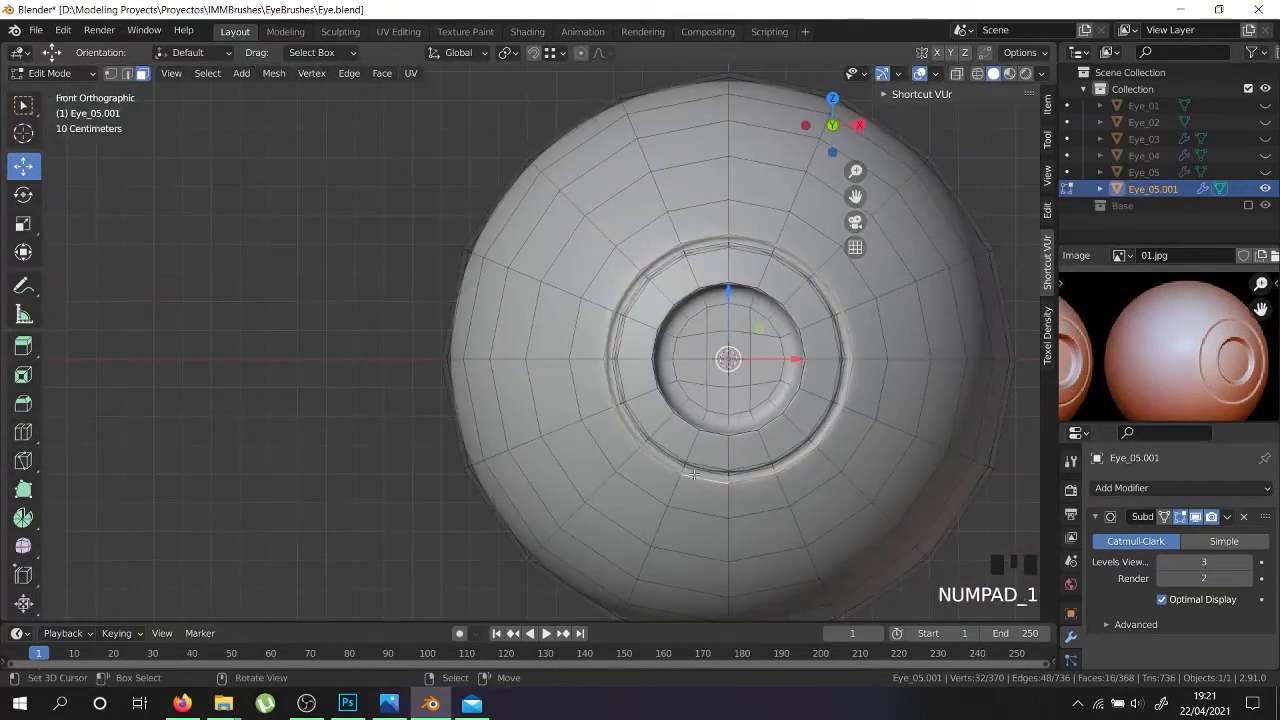
scroll(786, 459, "up", 4)
middle_click_drag(840, 486, 848, 550, "shift")
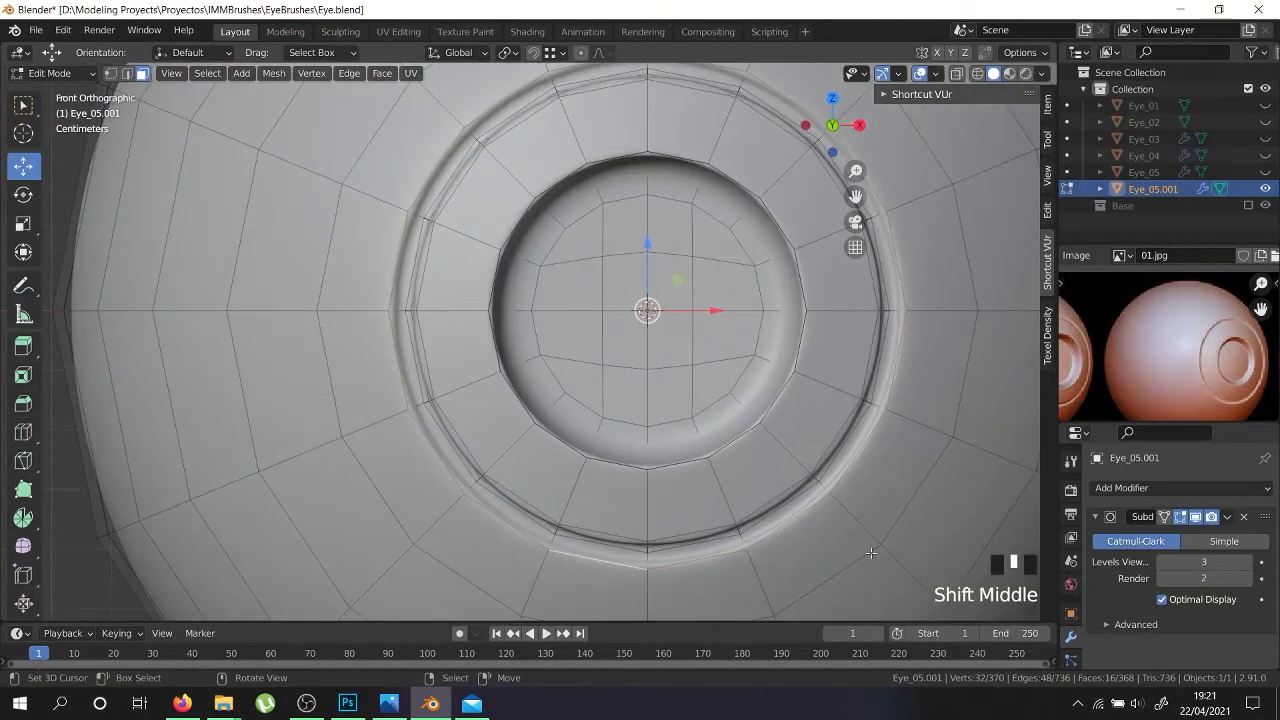
key("s")
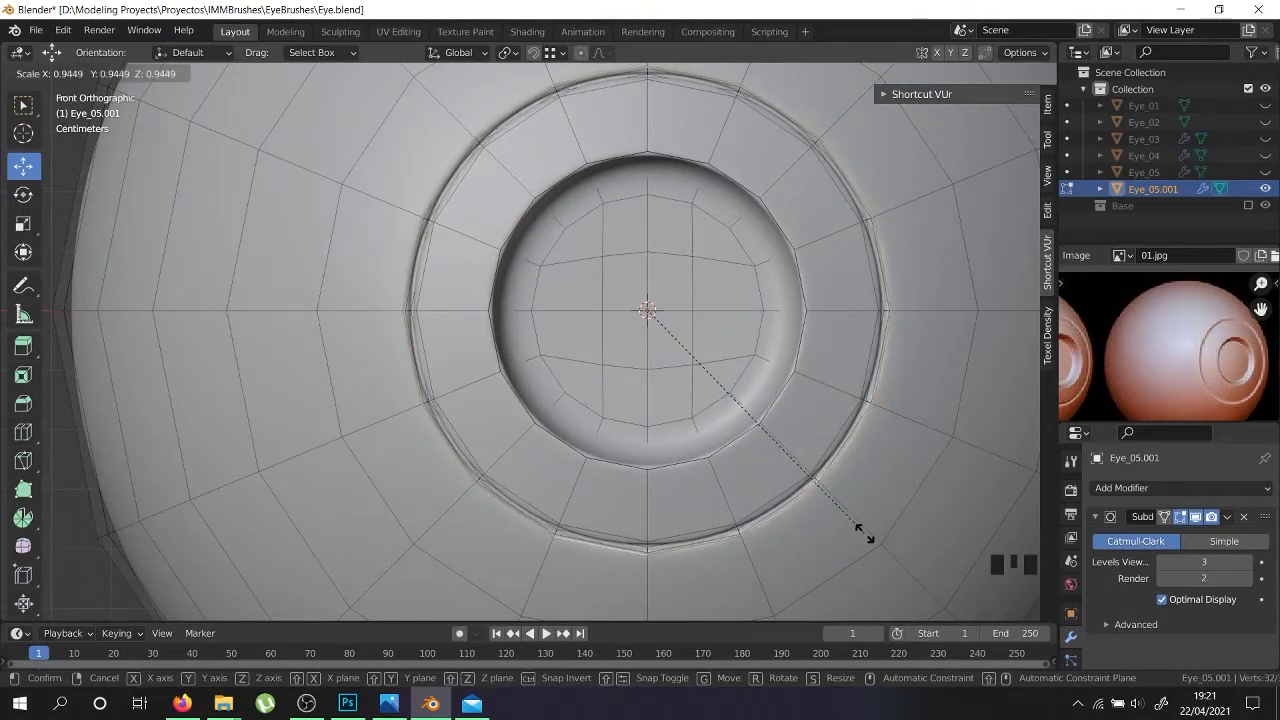
left_click(862, 534)
Turn off the subdivision preview in Edit Mode and scale the groove's face ring up to 1.007
scroll(773, 560, "up", 2)
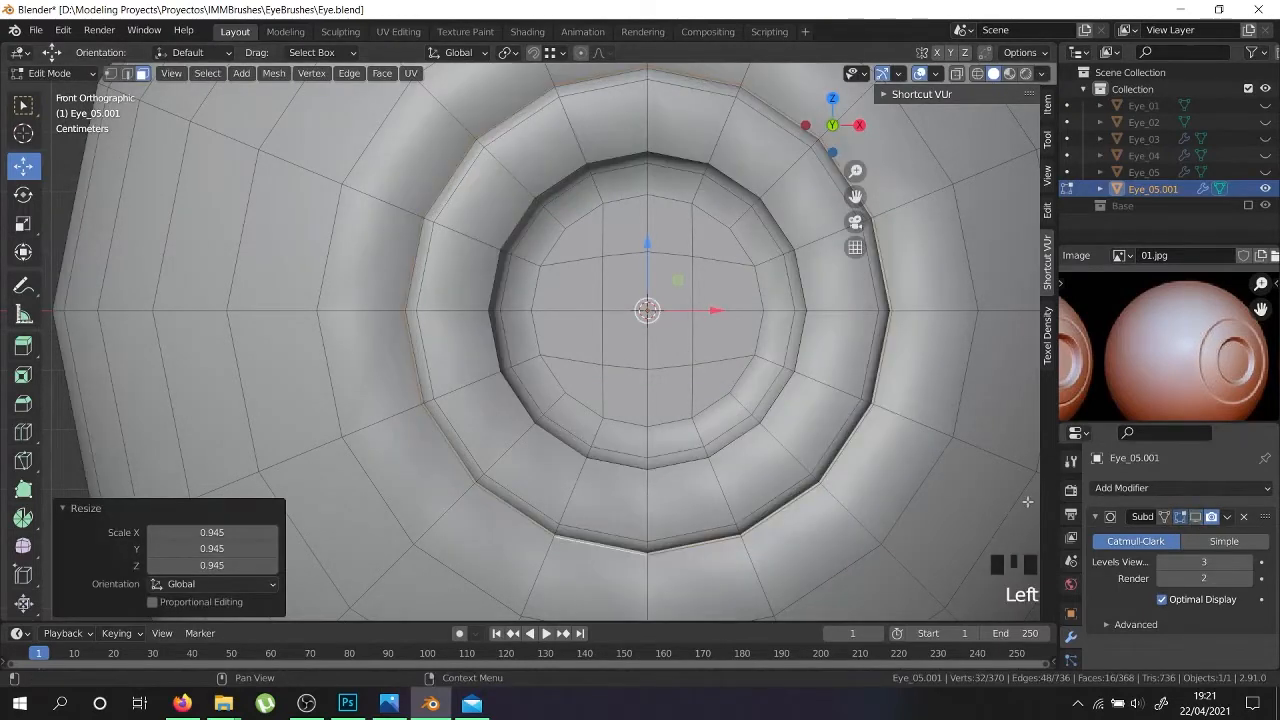
key("s")
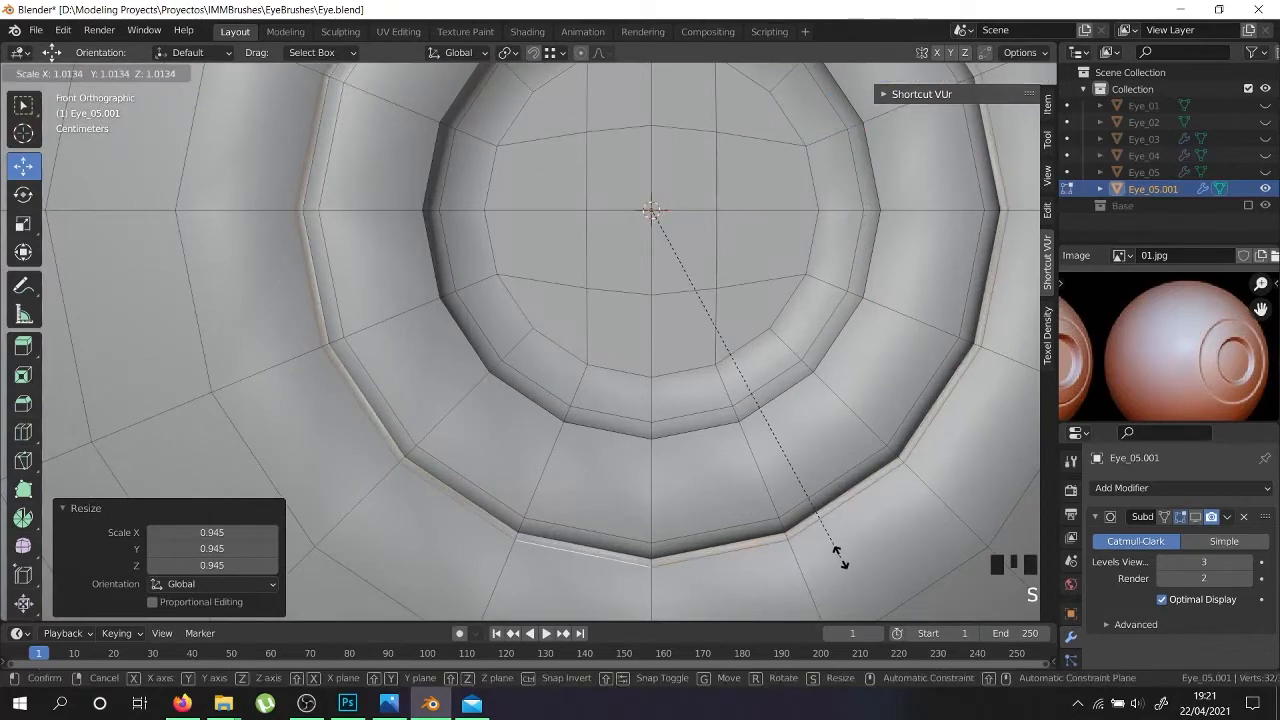
left_click(836, 555)
Scale the face ring on the groove's outer side down slightly and check the shape in Object Mode
middle_click_drag(836, 555, 765, 508)
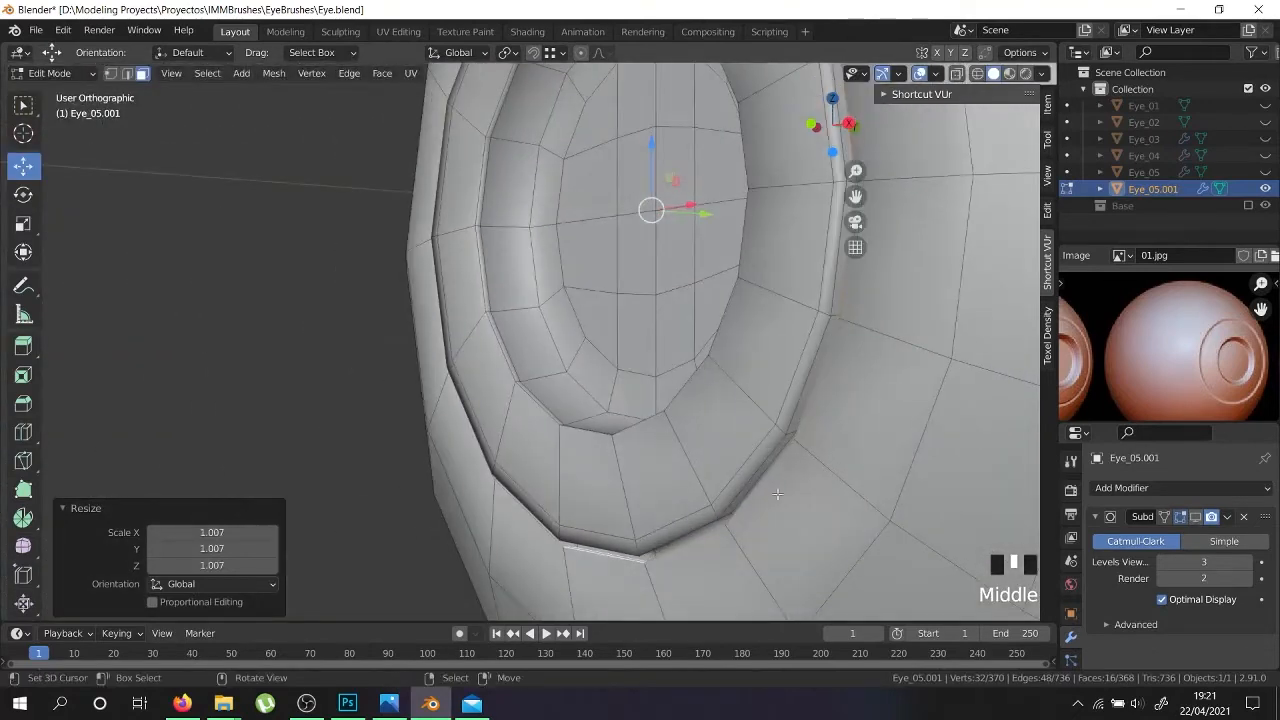
scroll(846, 363, "up", 3)
key("s")
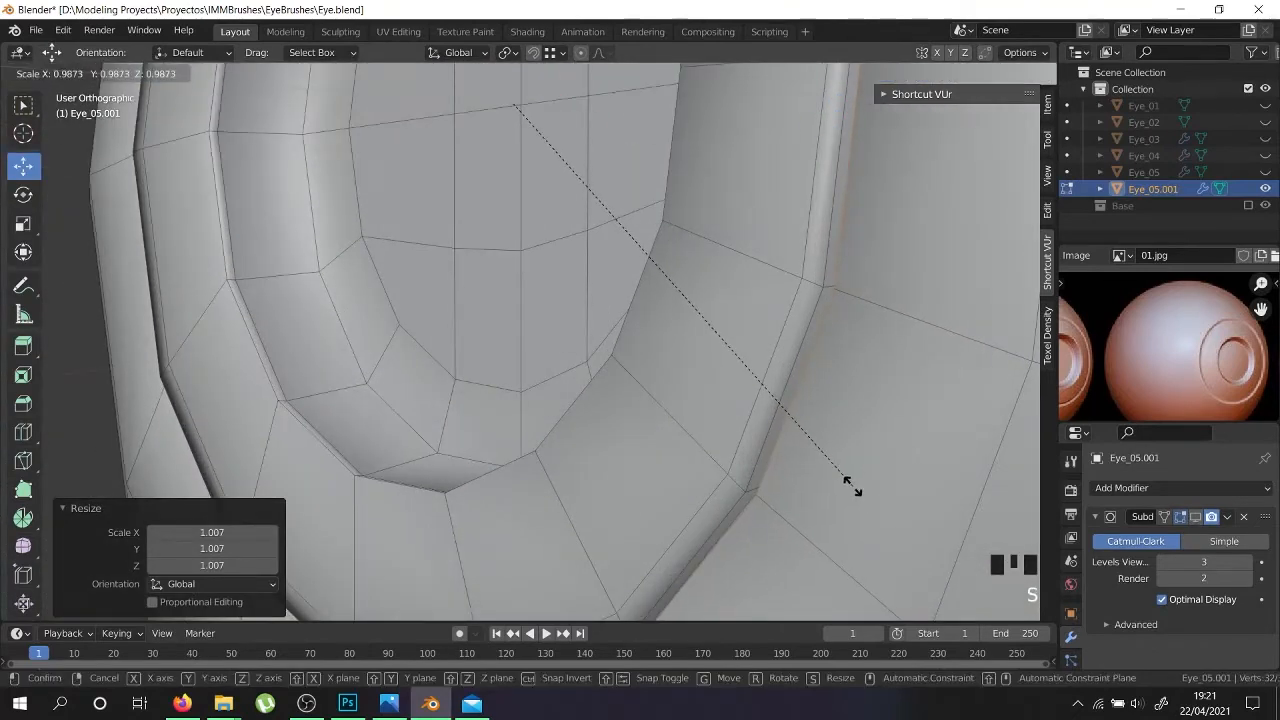
left_click(850, 486)
scroll(850, 486, "down", 4)
key("Tab")
middle_click_drag(852, 486, 799, 464)
key("Tab")
Select the three adjoining face rings around the pupil's edge, scale them down to 0.872 and check the result in Object Mode
middle_click_drag(811, 514, 760, 490)
scroll(760, 490, "up", 3)
right_click(726, 503)
right_click(726, 503, "alt+shift")
right_click(726, 503, "alt+shift")
right_click(726, 503, "alt+shift")
right_click(703, 519, "alt+shift")
scroll(705, 520, "down", 4)
key("KP_1")
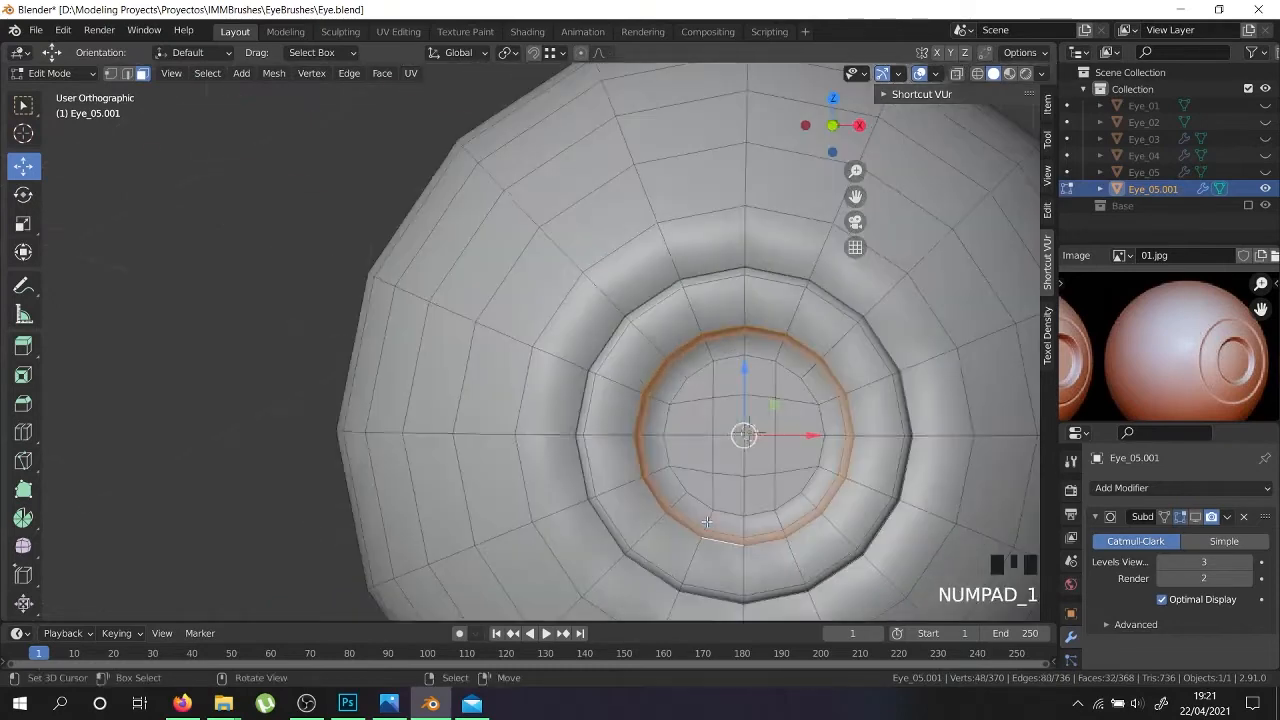
scroll(710, 540, "up", 4)
right_click(714, 548, "alt+shift")
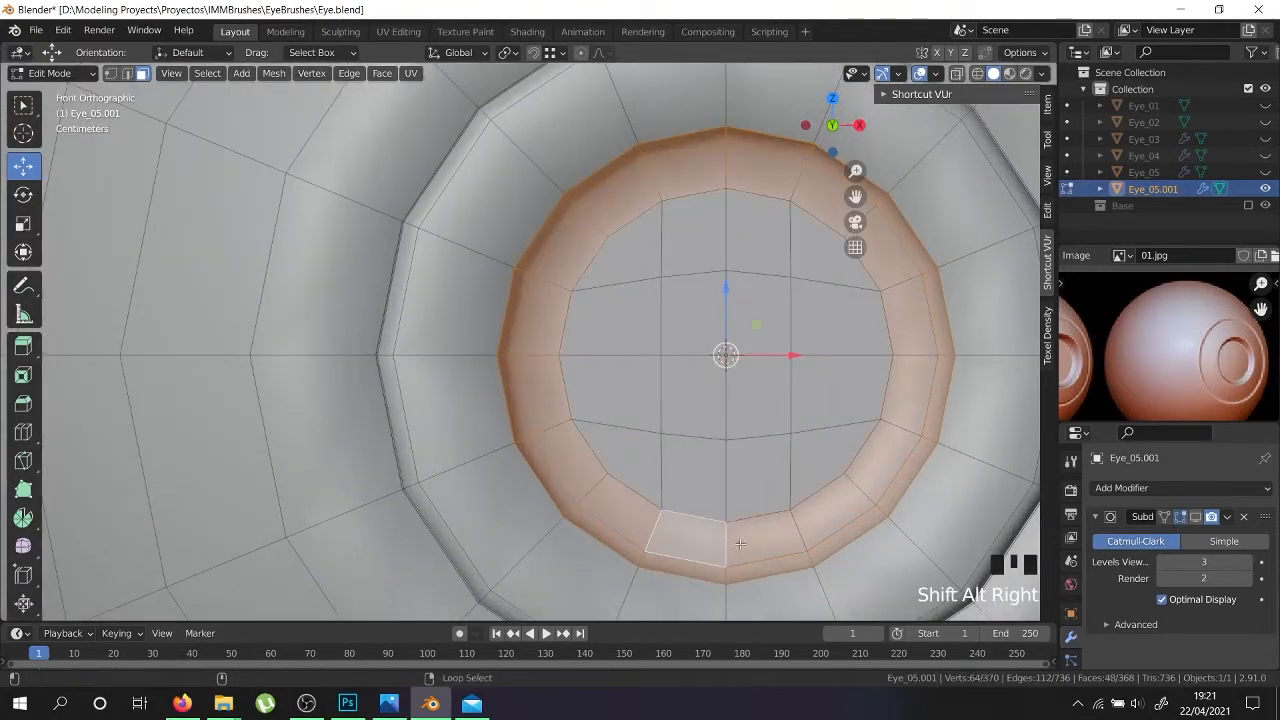
key("s")
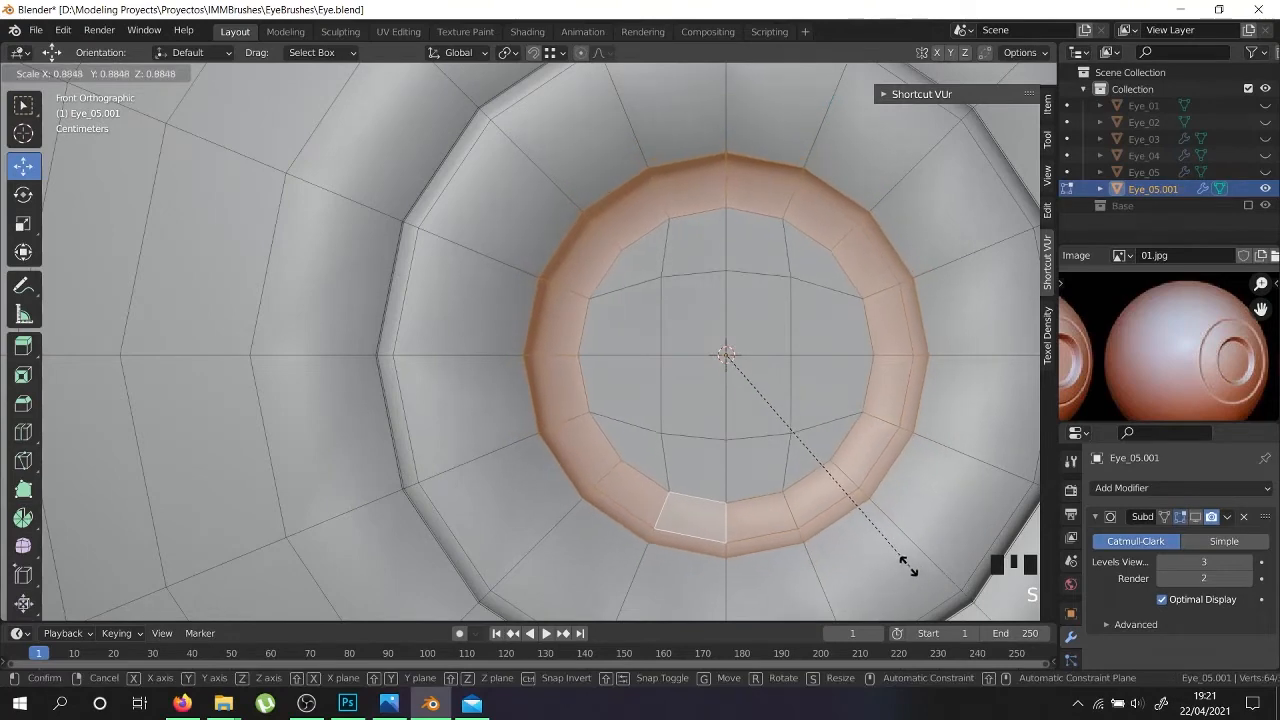
left_click(905, 565)
scroll(783, 545, "down", 4)
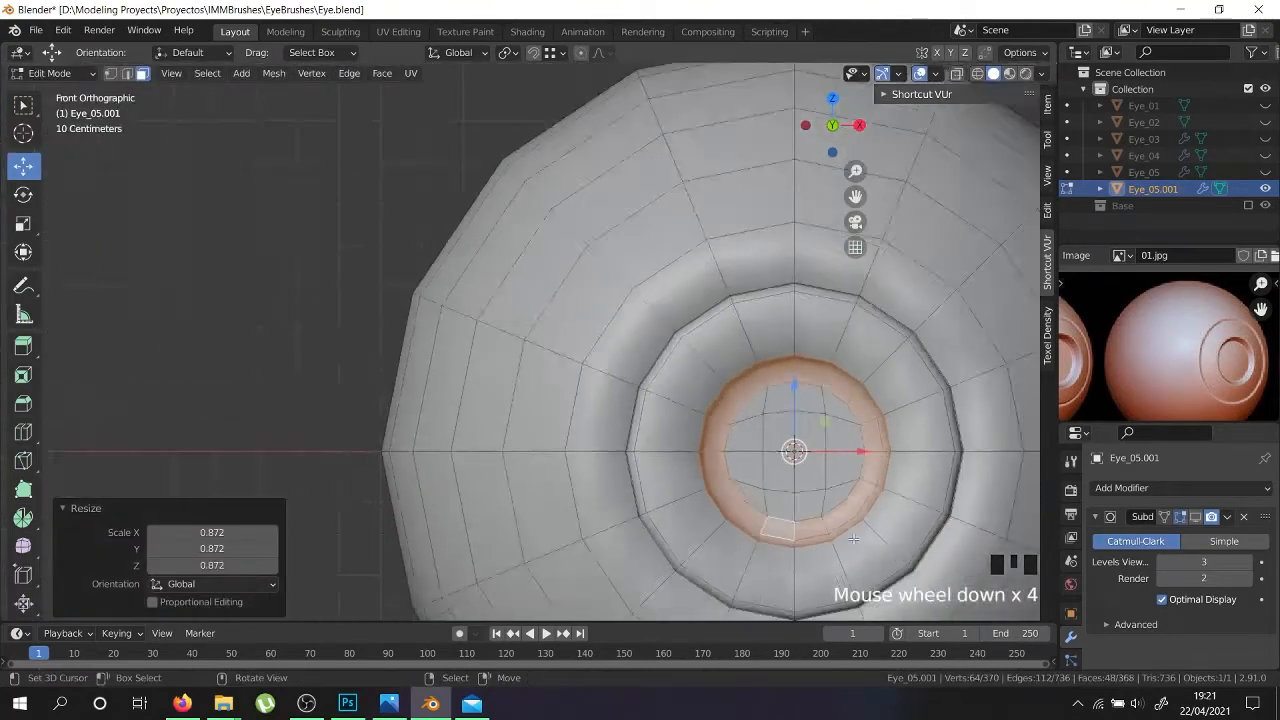
middle_click_drag(760, 500, 783, 545)
key("Tab")
scroll(812, 485, "down", 6)
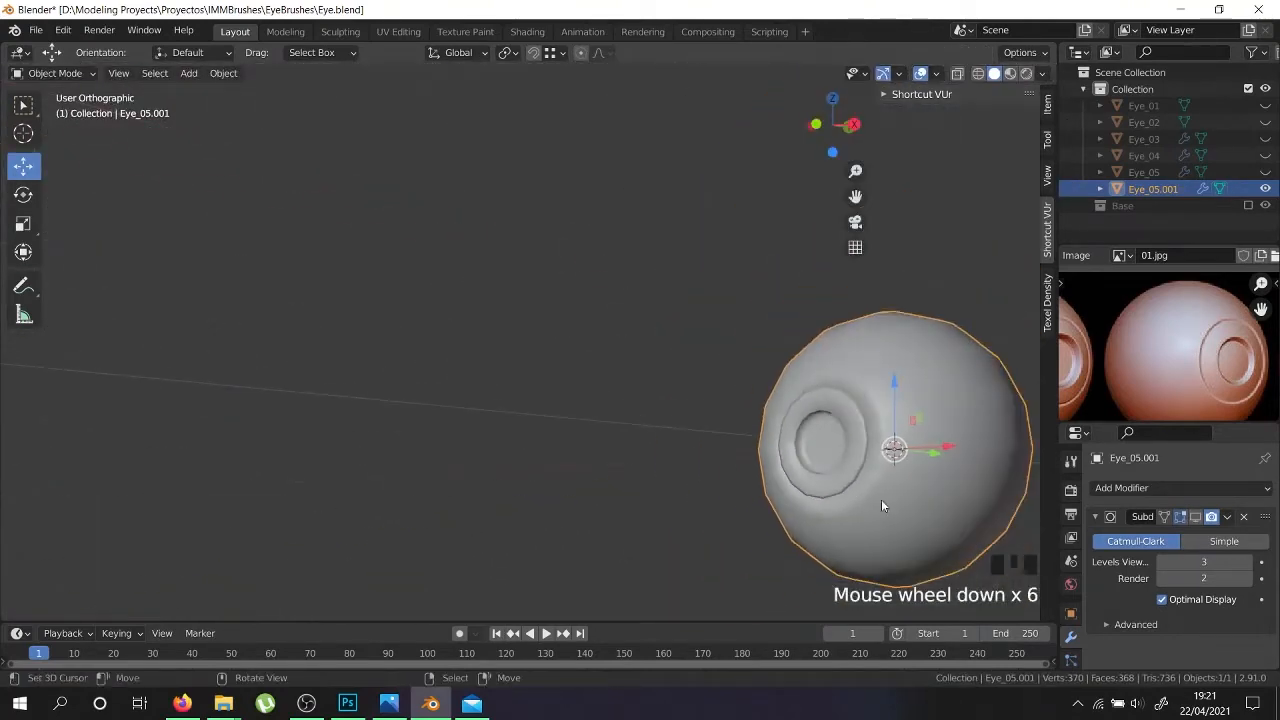
Scale the selected face rings around the pupil down slightly further and leave Edit Mode
key("Tab")
scroll(958, 532, "up", 5)
scroll(958, 532, "up", 2)
key("s")
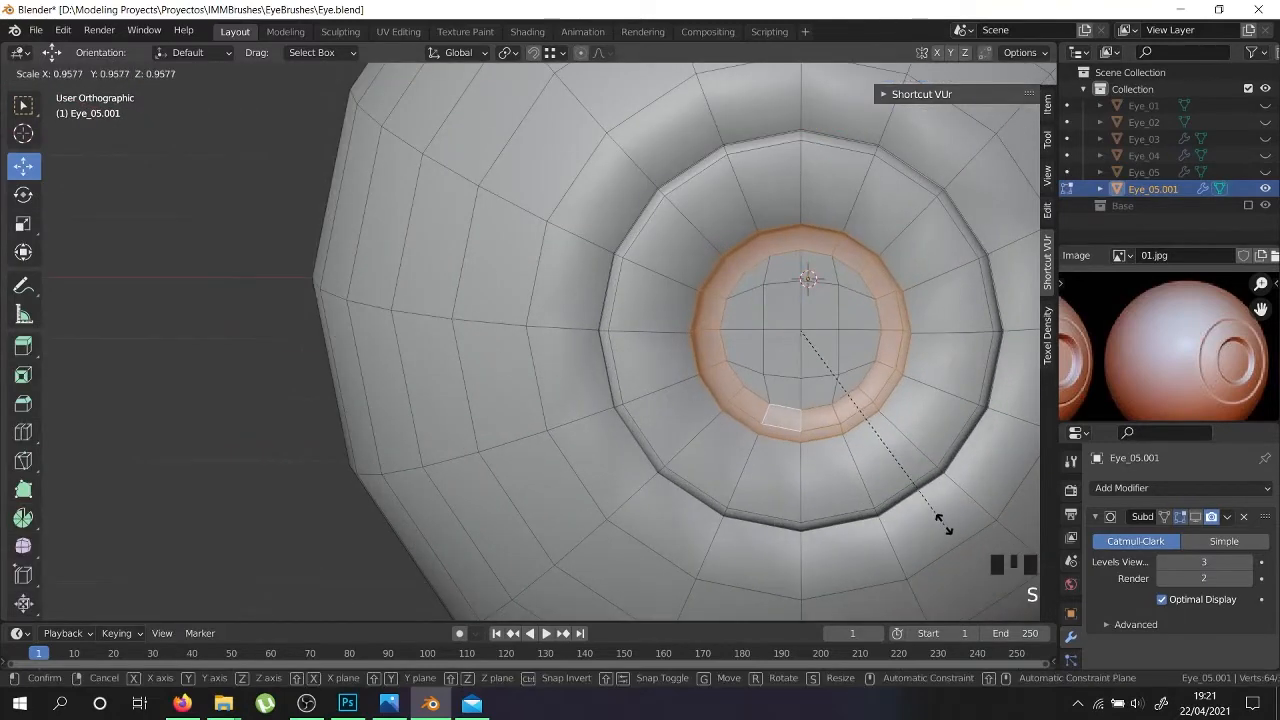
left_click(940, 520)
key("Tab")
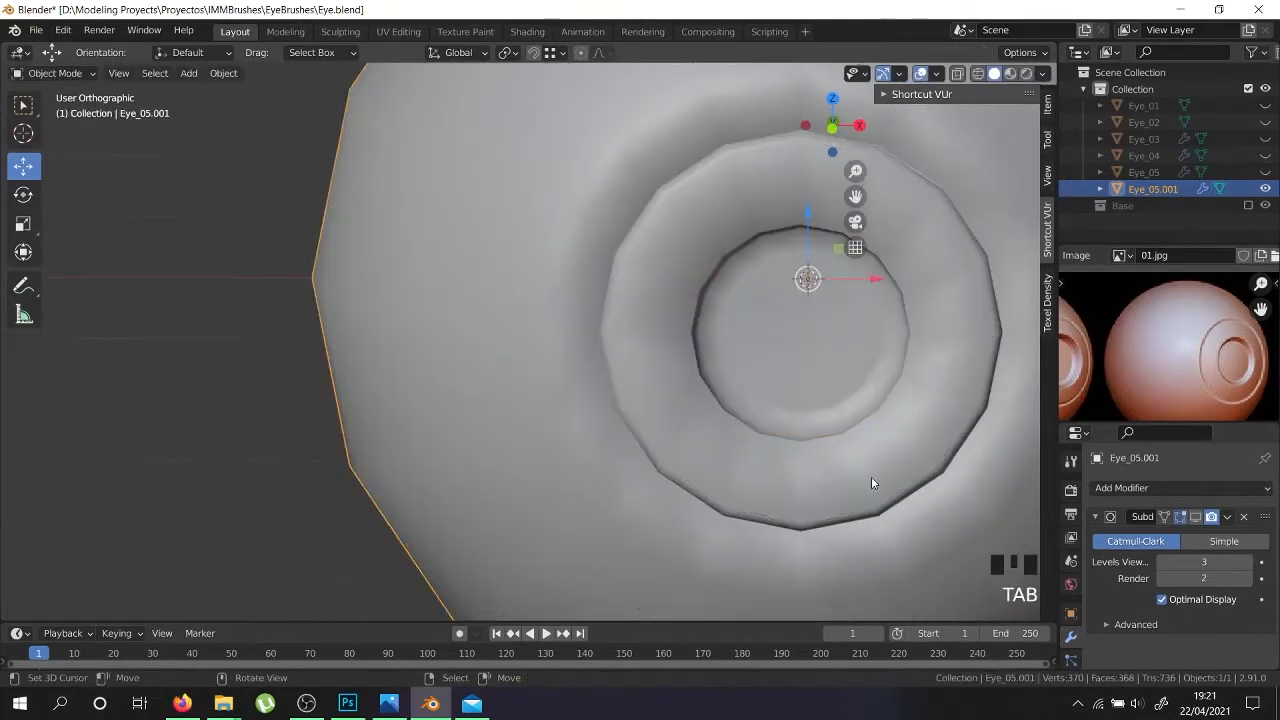
Turn the Subdivision modifier's viewport display back on to preview the smoothed eye
scroll(871, 476, "down", 4)
middle_click_drag(905, 465, 872, 483, "shift")
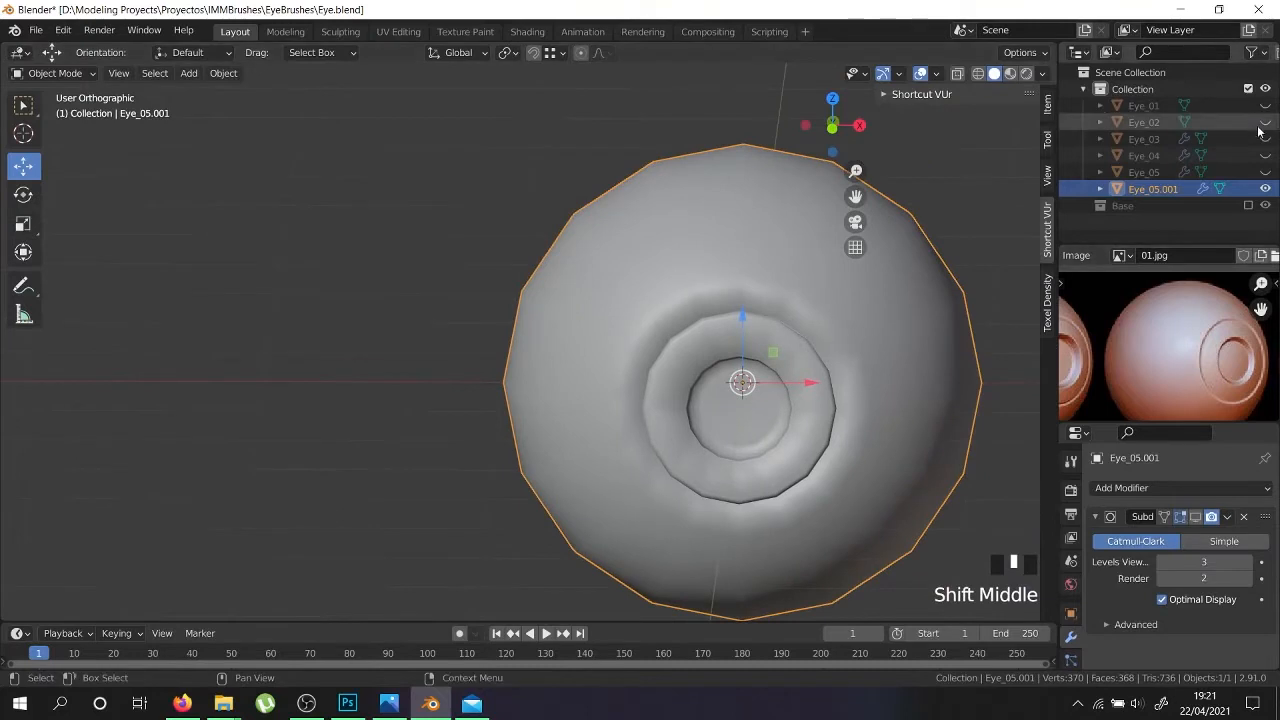
left_click(1196, 516)
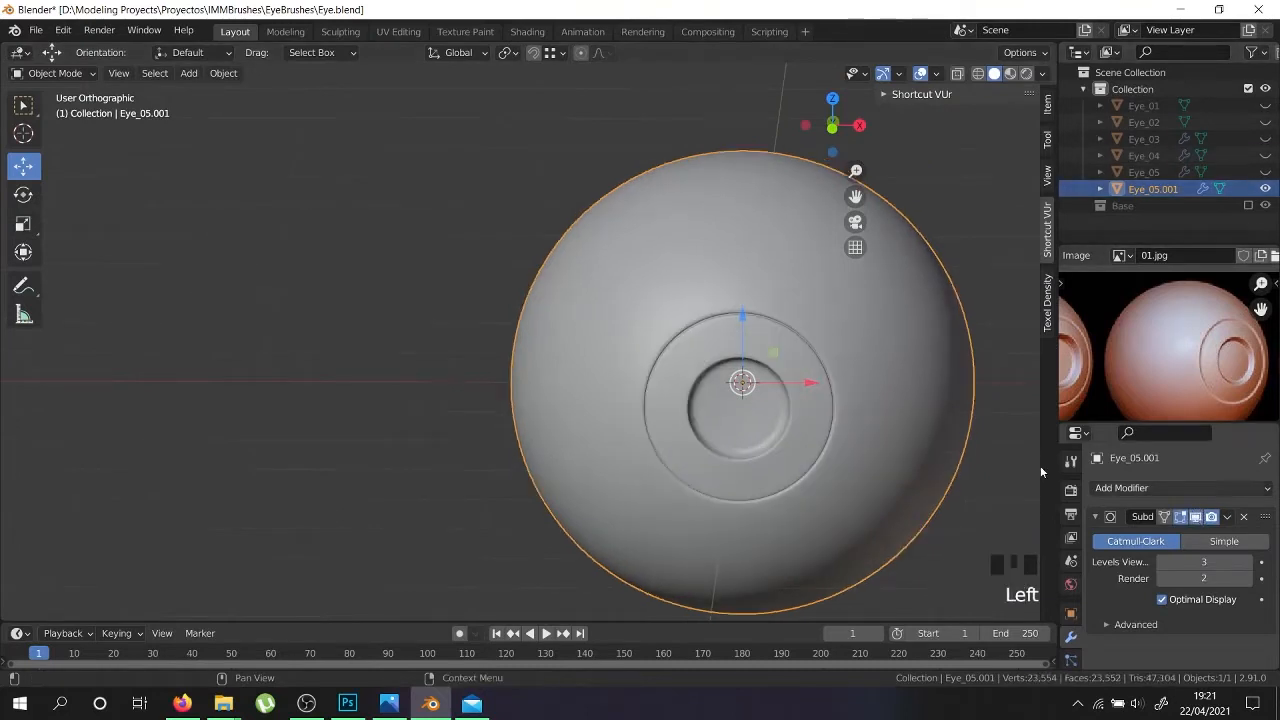
scroll(851, 423, "down", 3)
right_click(856, 420)
middle_click_drag(856, 420, 690, 432, "shift")
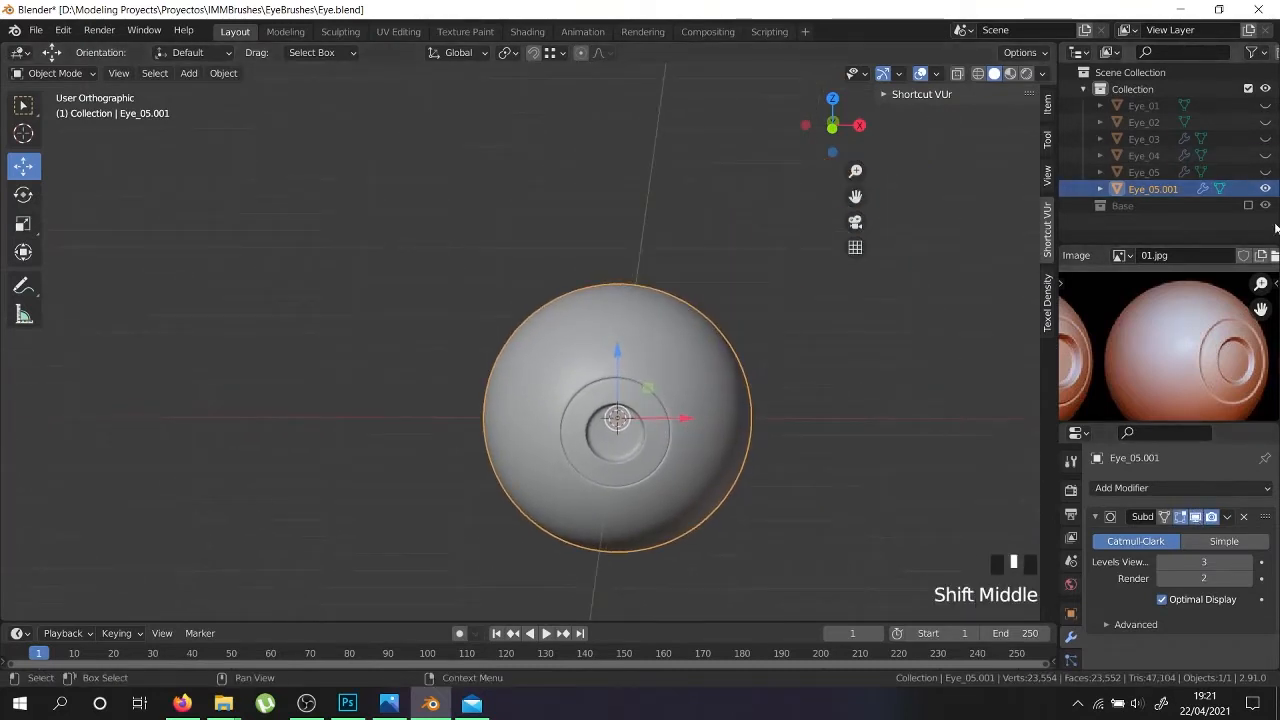
Show Eye_05 and temporarily move the new variant 2.2953 m along X to compare the two eyes
left_click(1265, 172)
left_click_drag(708, 435, 1006, 418)
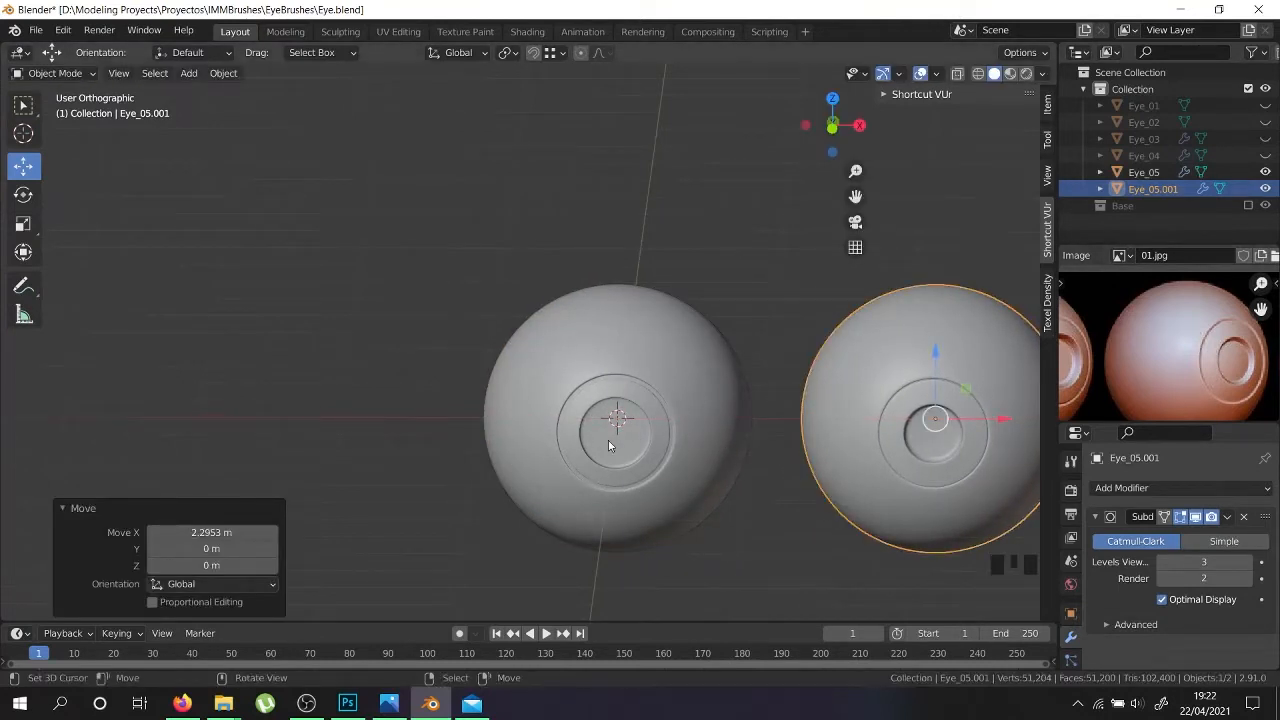
mouse_move(890, 456)
middle_mouse_down()
mouse_move(905, 505)
mouse_move(870, 447)
mouse_move(868, 467)
middle_mouse_up()
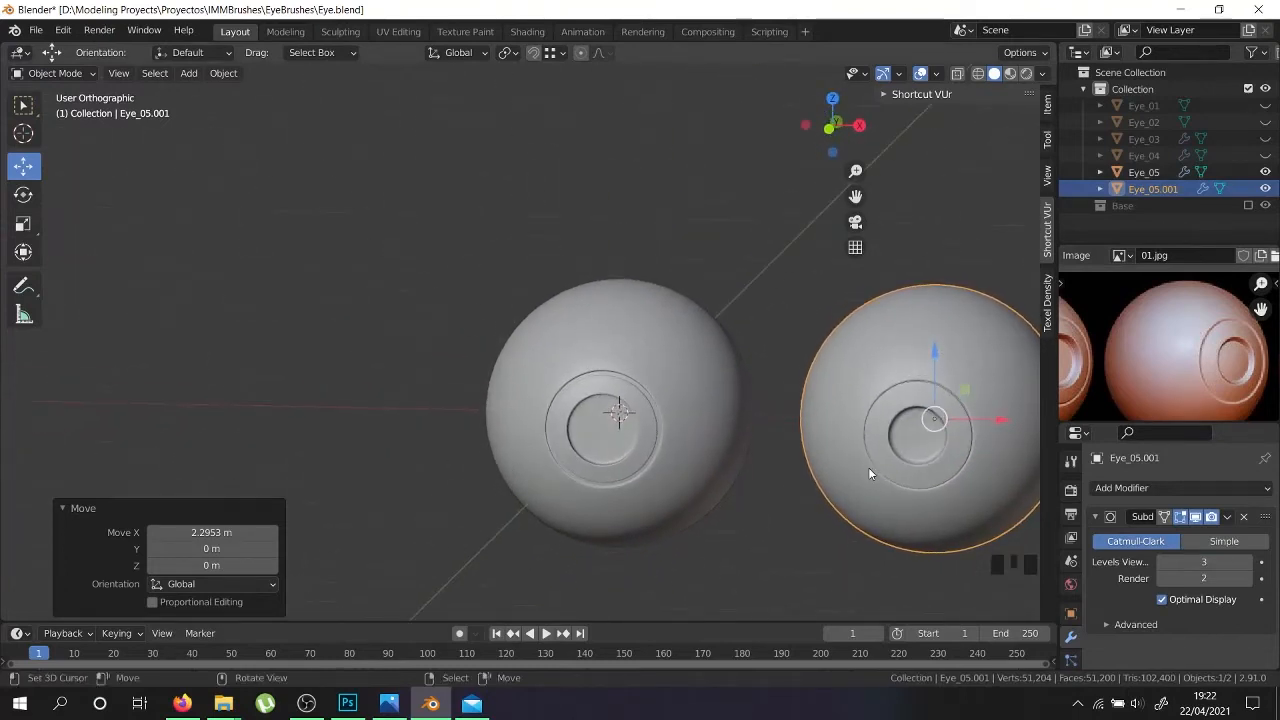
key("ctrl+z")
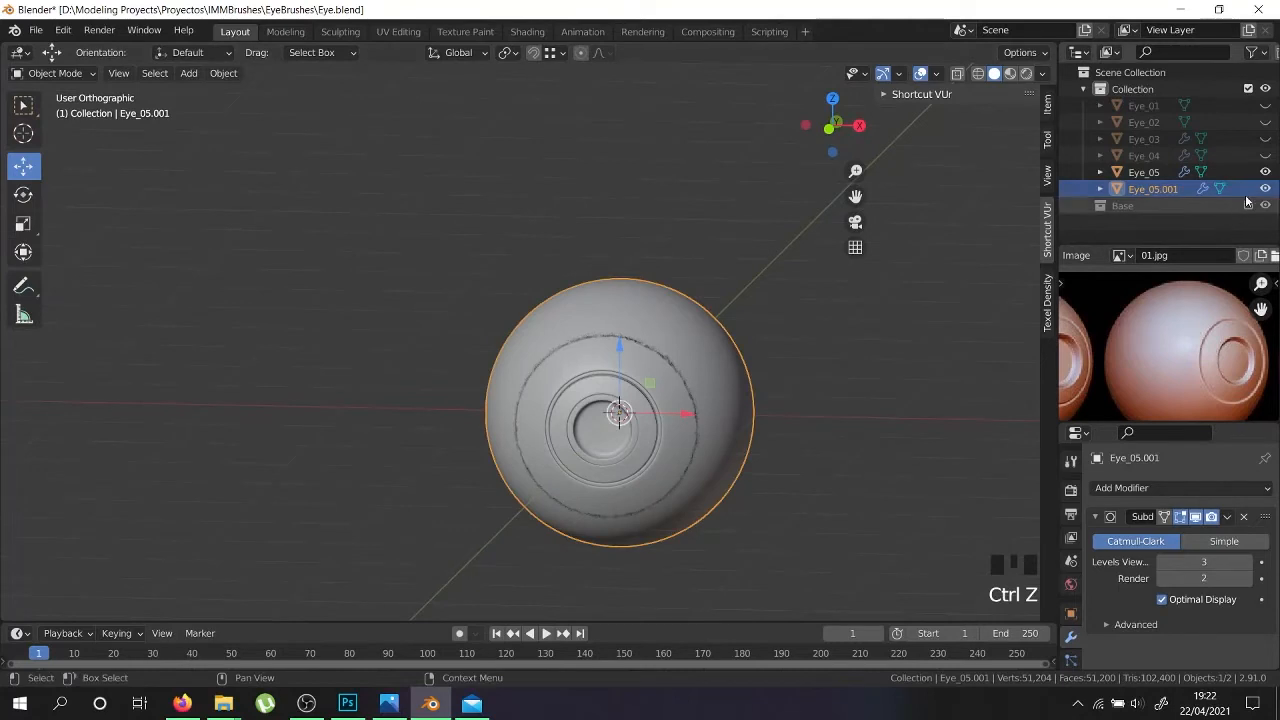
left_click(1265, 172)
Rename the duplicate Eye_05.001 as Eye_06
double_click(1153, 188)
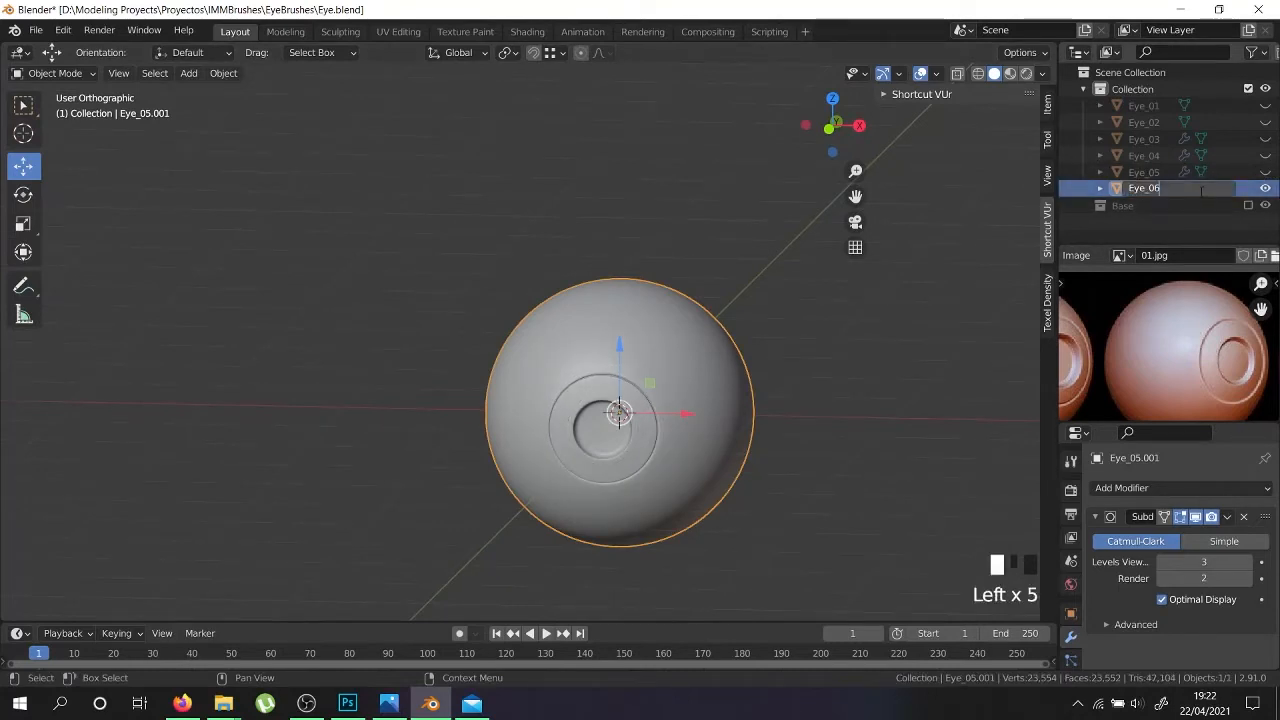
key("Return")
Examine the next eye variant with a notched pupil in the reference image
scroll(1161, 373, "down", 4)
scroll(1208, 375, "up", 2)
scroll(1214, 370, "up", 3)
scroll(1204, 376, "down", 2)
scroll(1145, 382, "up", 2)
scroll(1150, 371, "up", 1)
scroll(1120, 370, "down", 2)
scroll(1200, 368, "up", 2)
scroll(1101, 364, "down", 2)
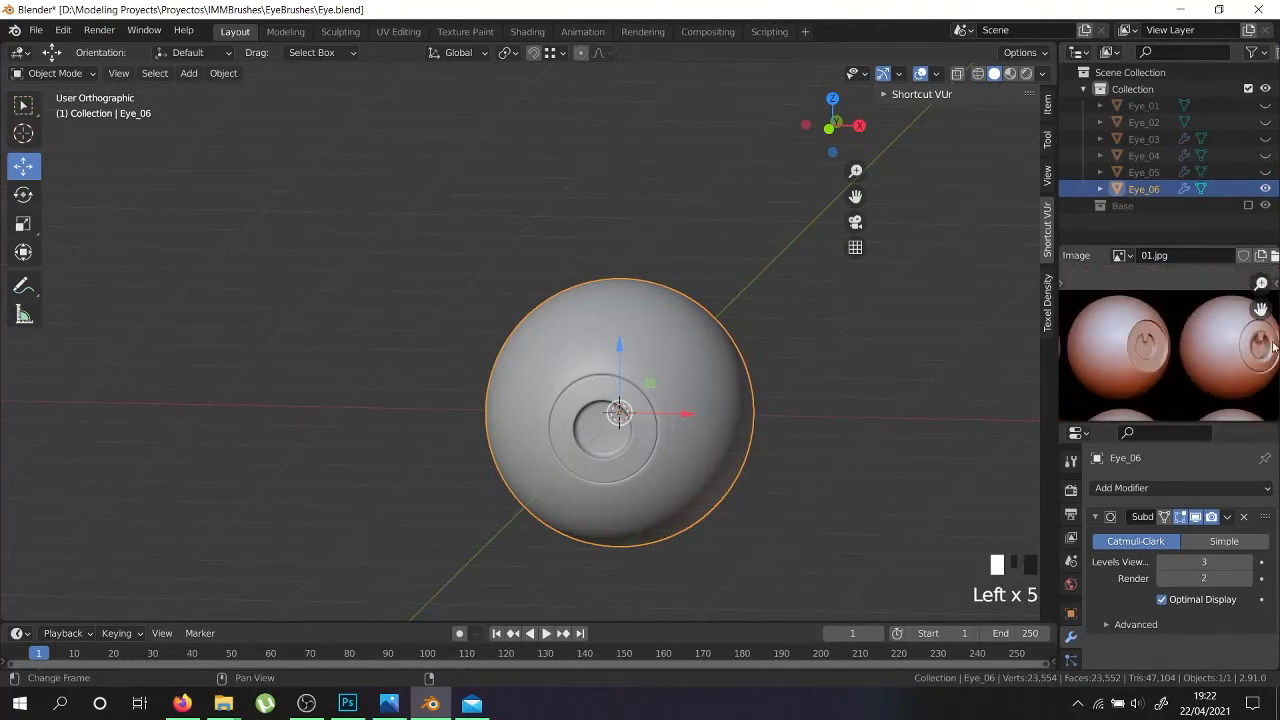
scroll(1140, 362, "up", 1)
scroll(1162, 374, "up", 2)
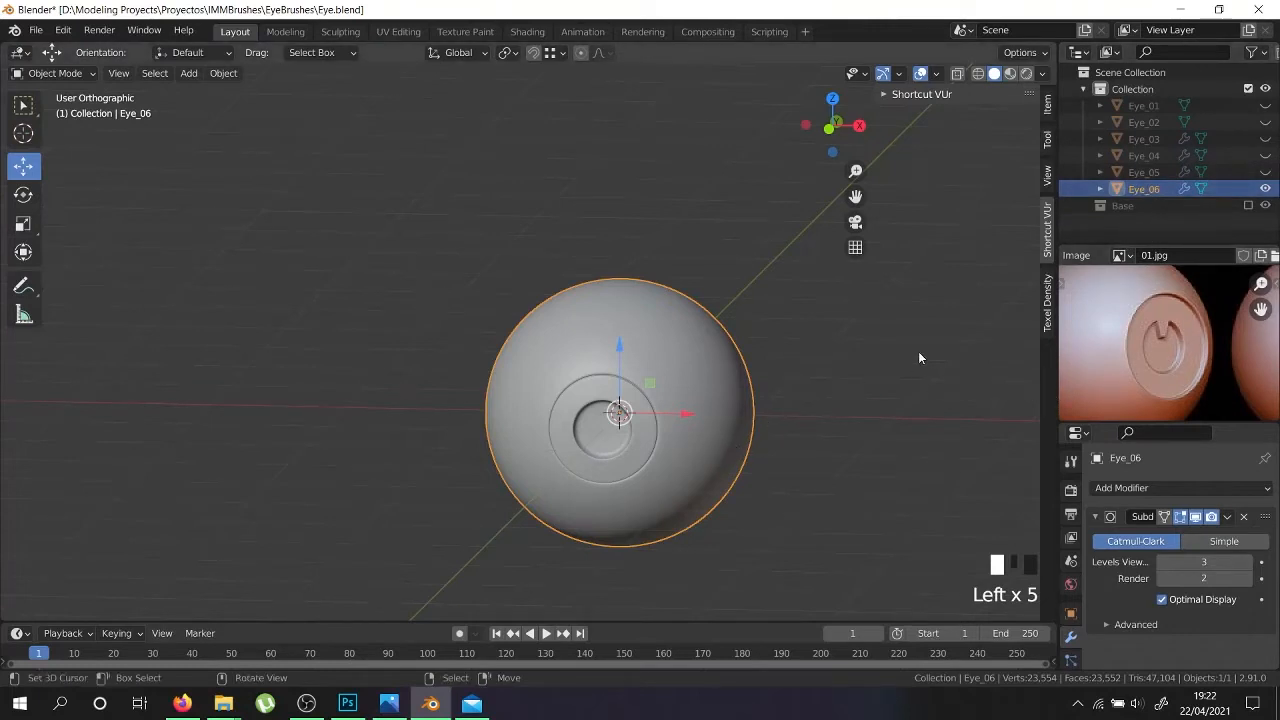
Hide Eye_06, then show and select Eye_02 as the base for the next variant
left_click(1265, 188)
left_click(1265, 105)
left_click(1265, 105)
left_click(1265, 124)
right_click(677, 416)
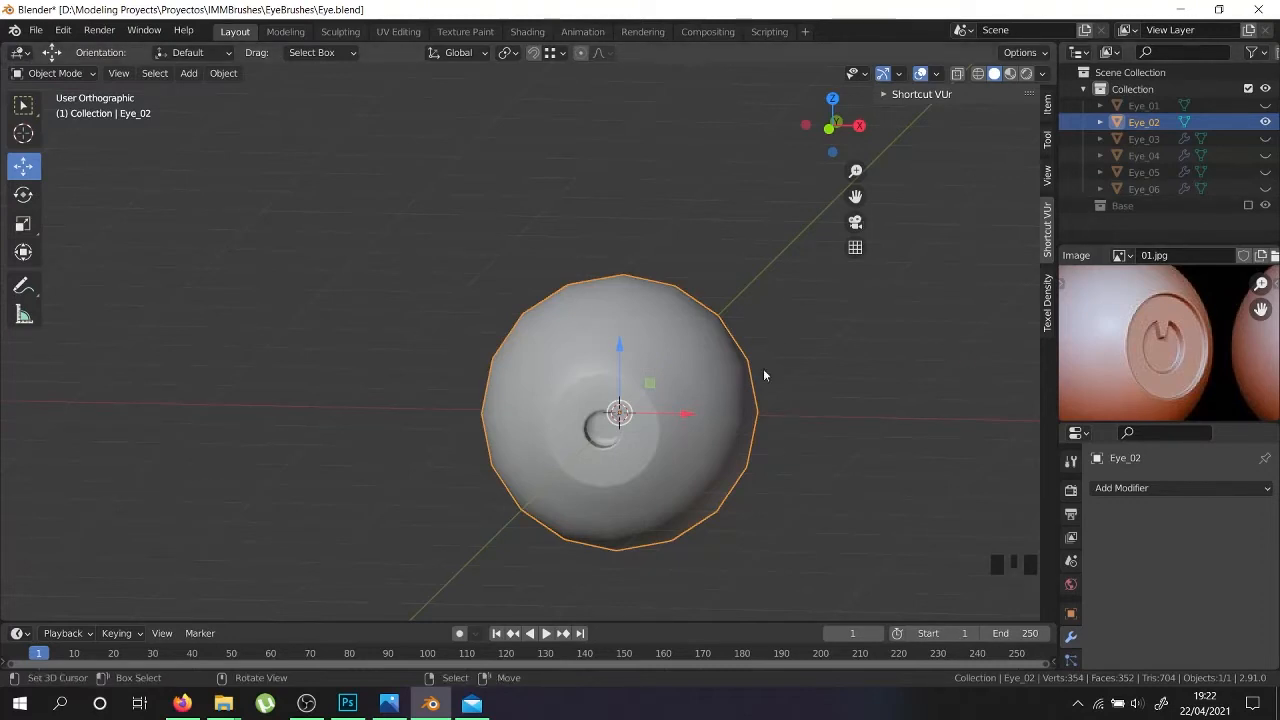
Frame the notched-pupil eye in the reference image, then duplicate Eye_02 in place and hide the original
scroll(1133, 363, "down", 5)
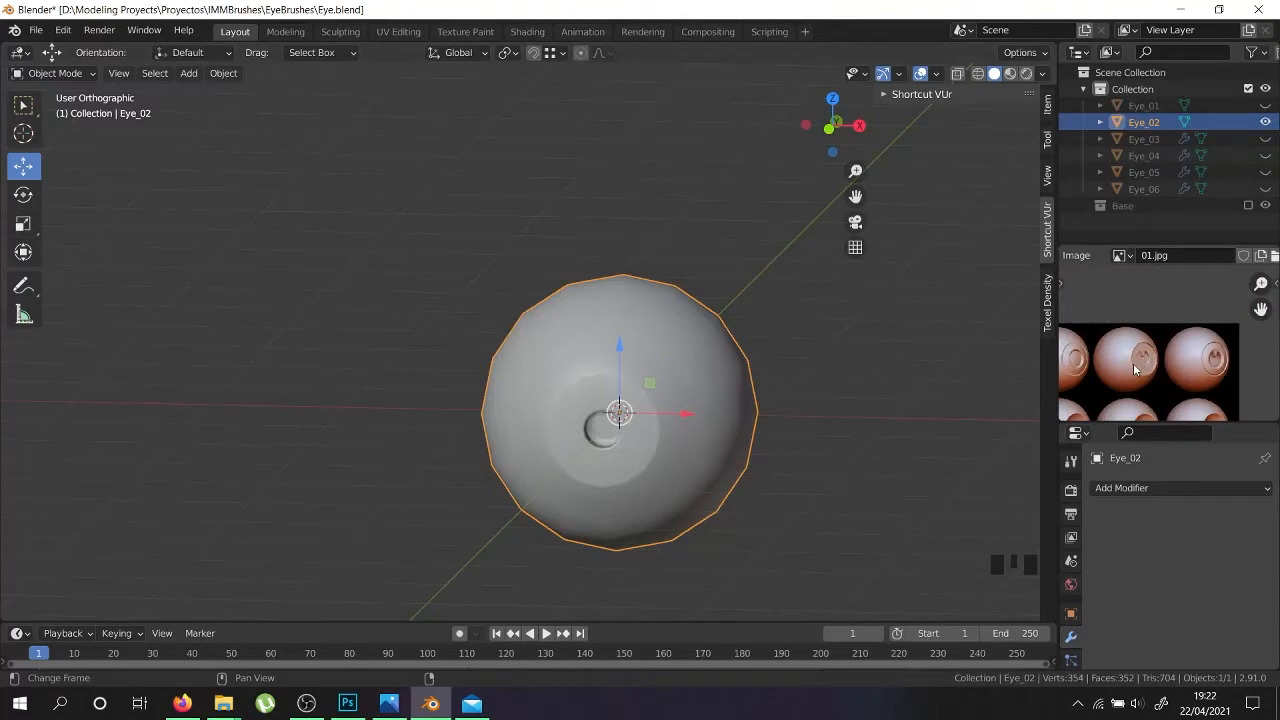
middle_click_drag(1133, 363, 1176, 369)
scroll(1178, 371, "down", 5)
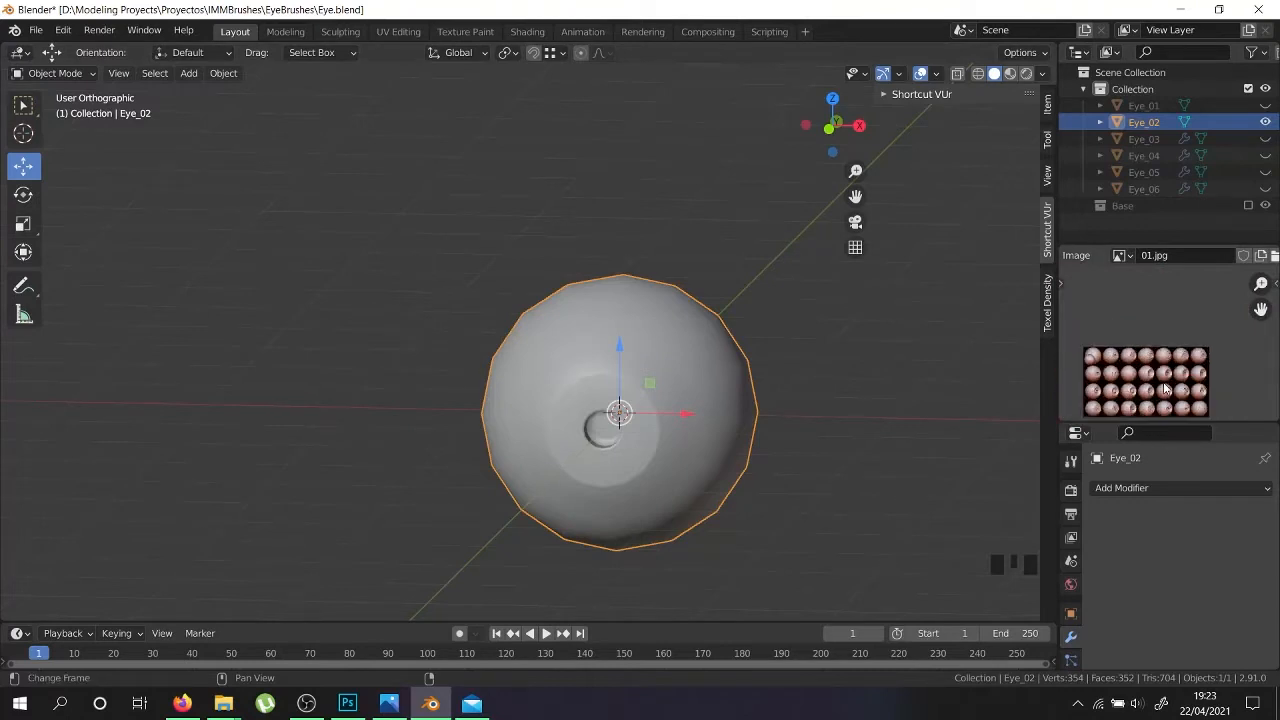
scroll(1196, 360, "up", 7)
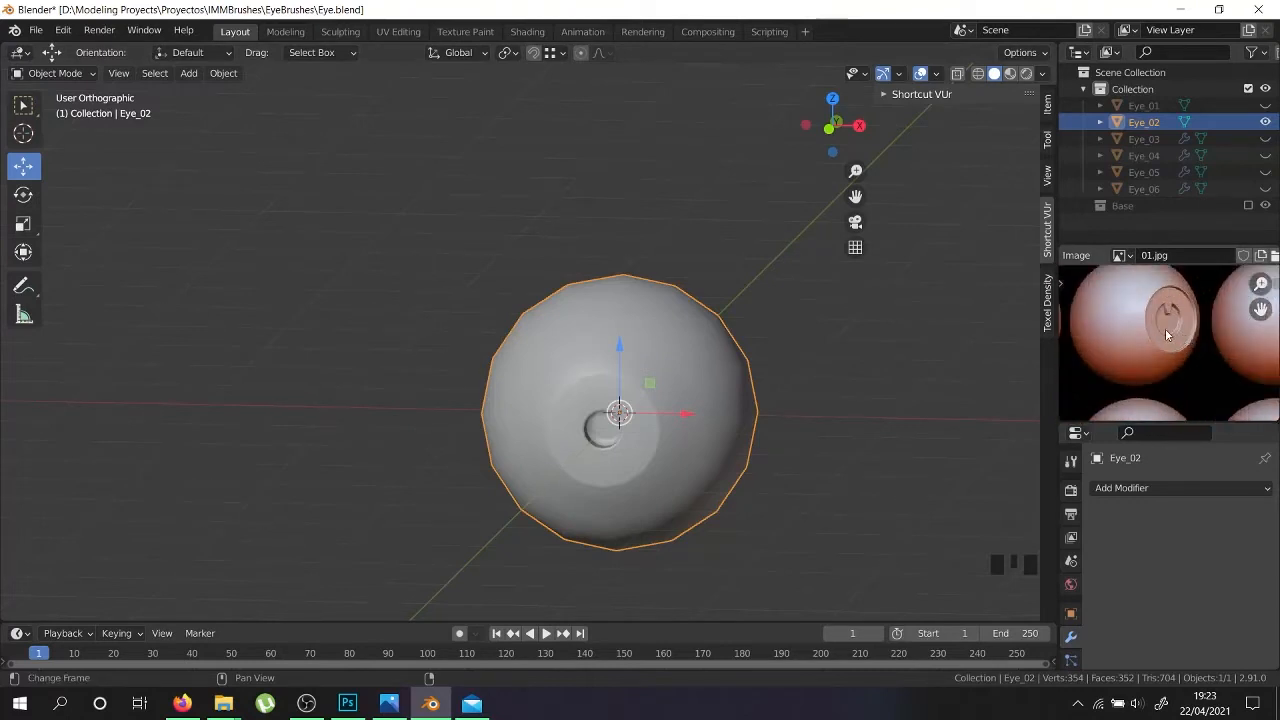
middle_click_drag(1152, 312, 1148, 361)
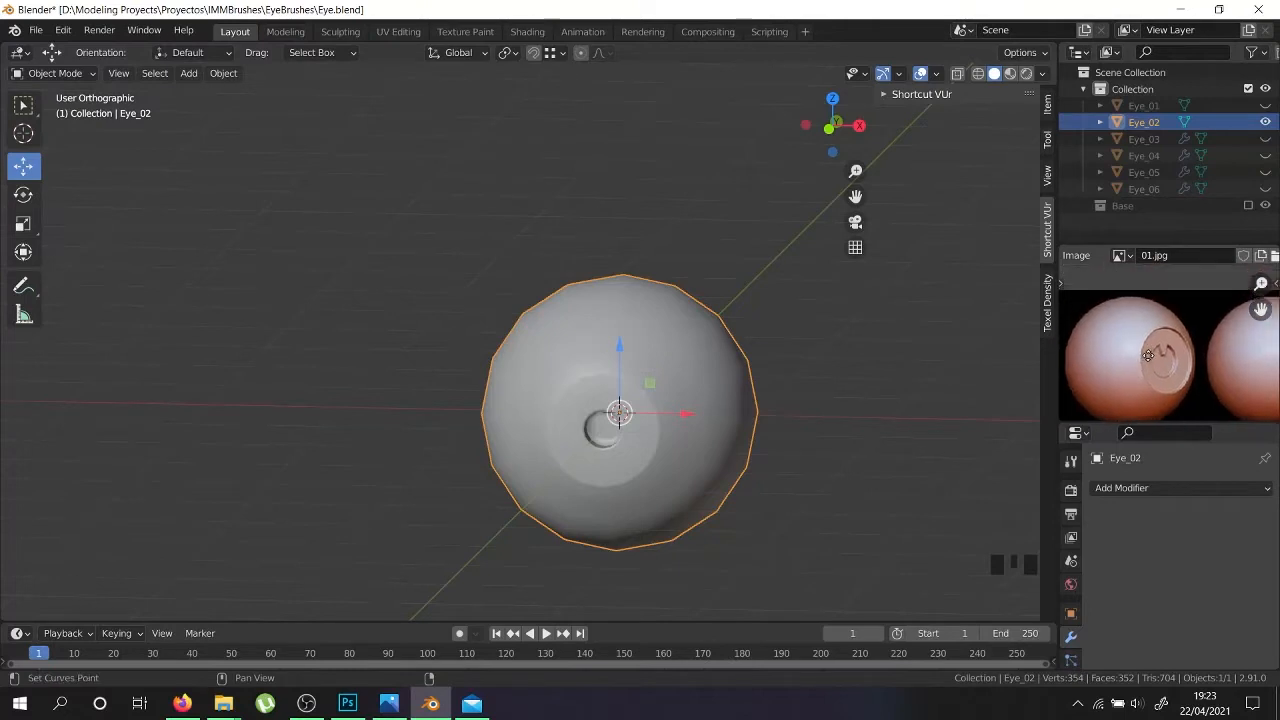
scroll(1148, 361, "up", 2)
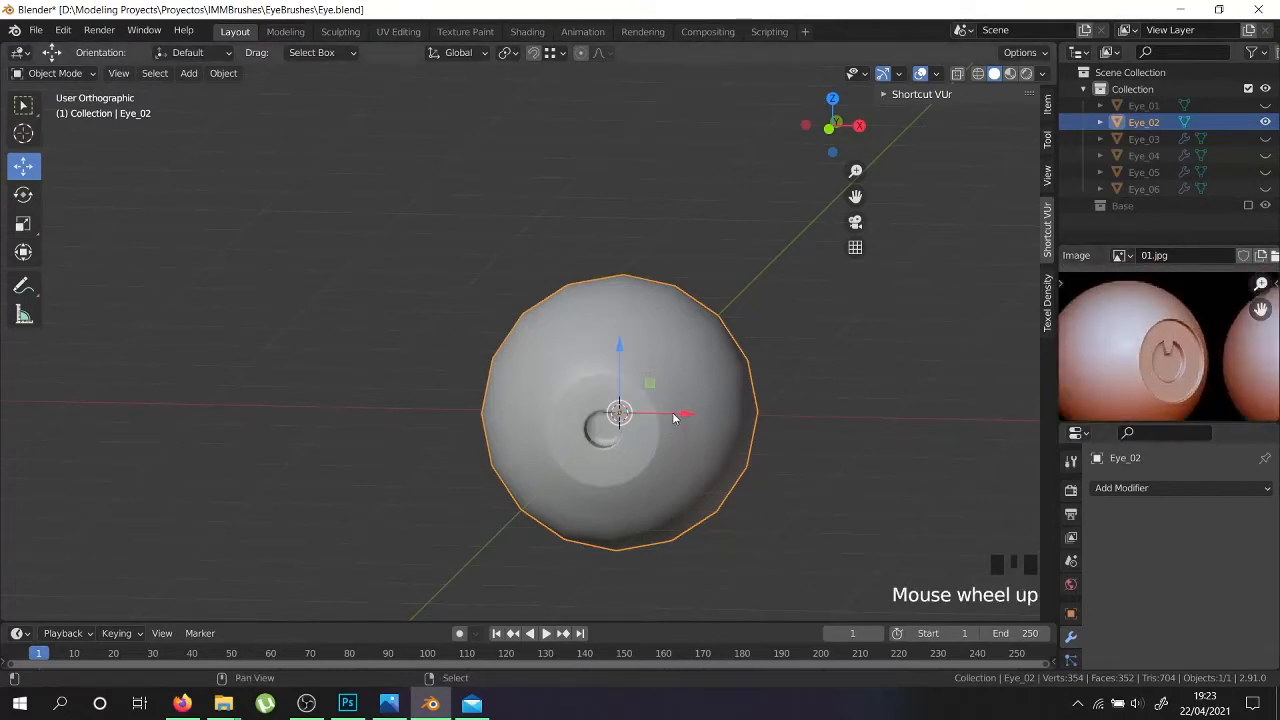
key("shift+d")
right_click(812, 332)
left_click(1265, 122)
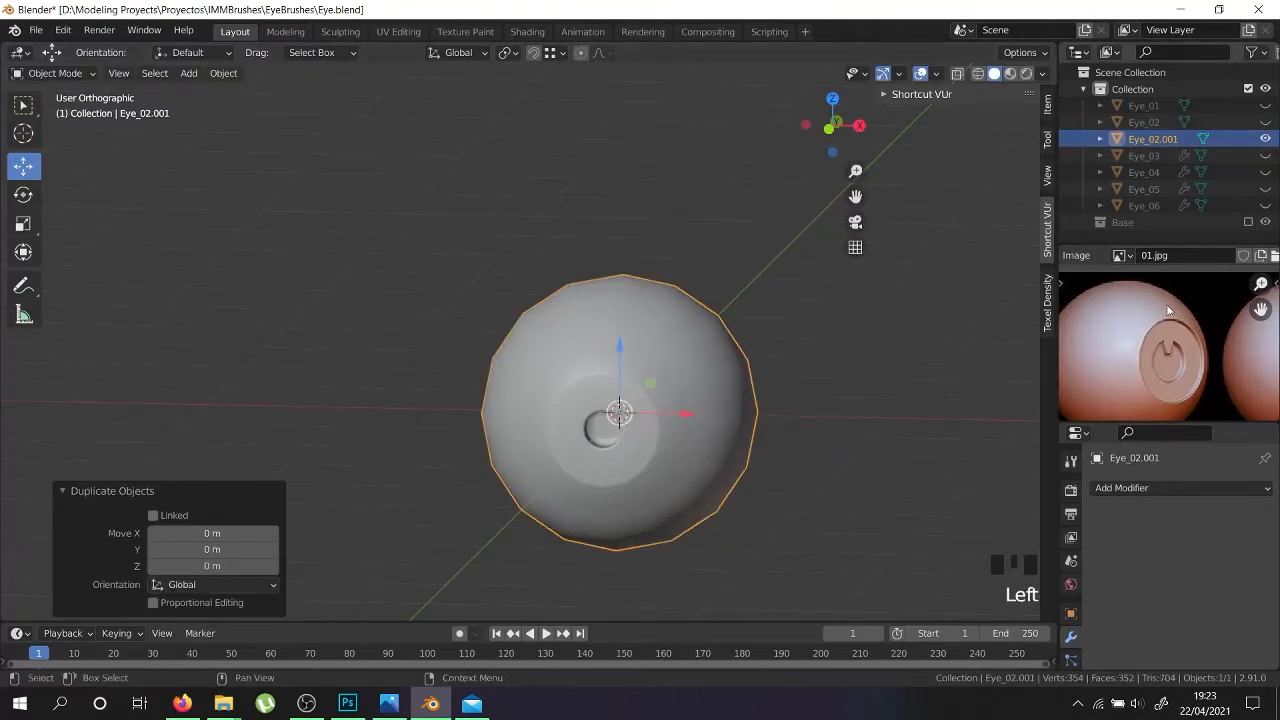
Add a Subdivision Surface modifier to the duplicate of Eye_02
left_click(1130, 488)
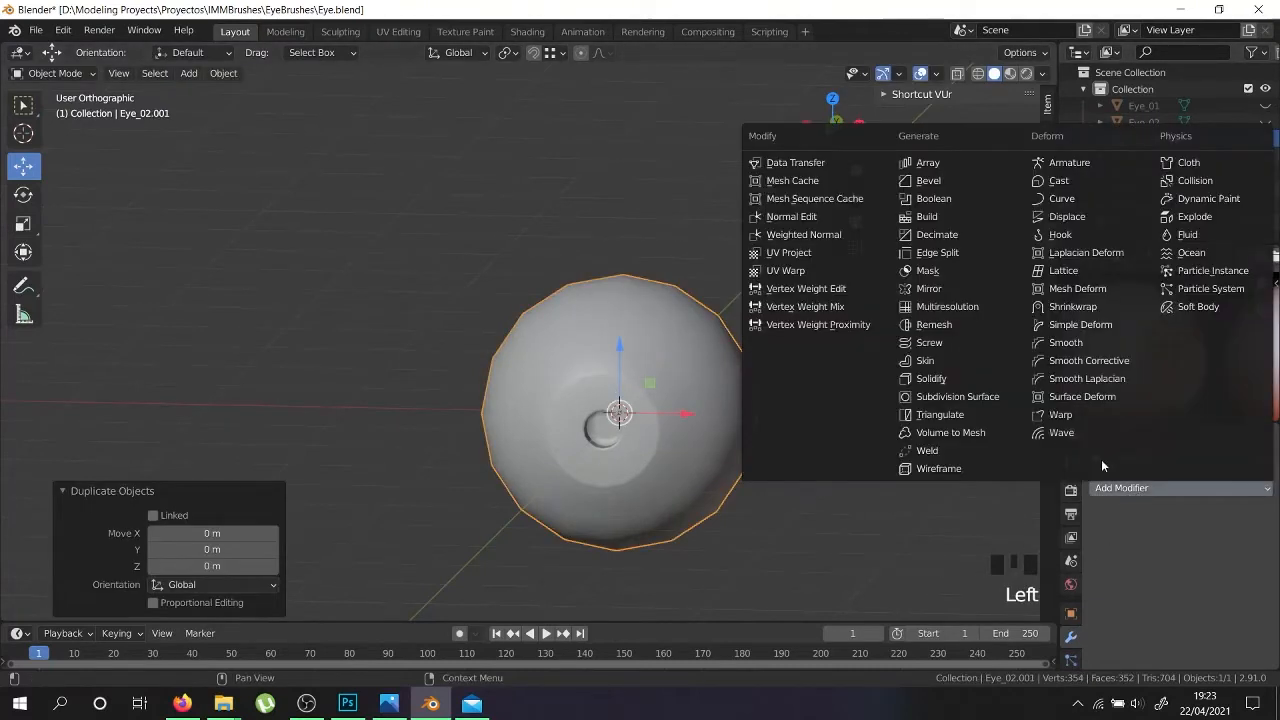
left_click(994, 400)
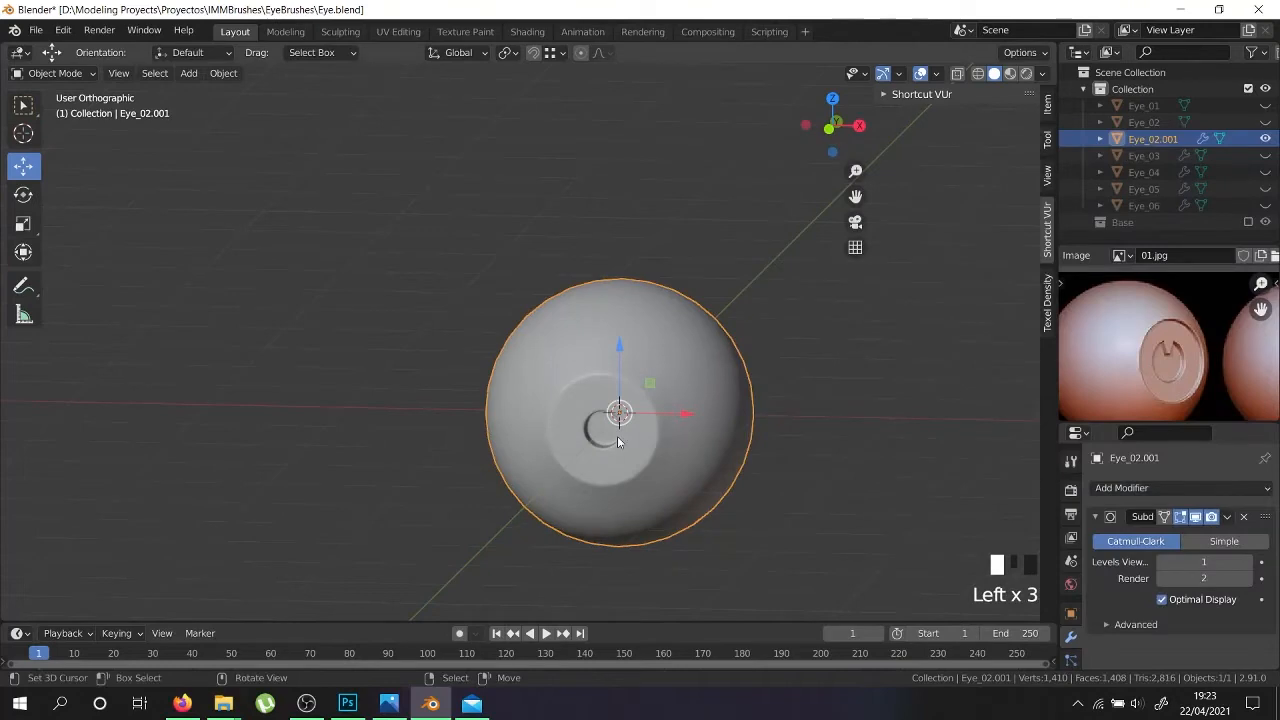
Enter Edit Mode on Eye_02.001 and select the full ring of flat iris faces around the pupil hole
key("Tab")
scroll(640, 400, "up", 6)
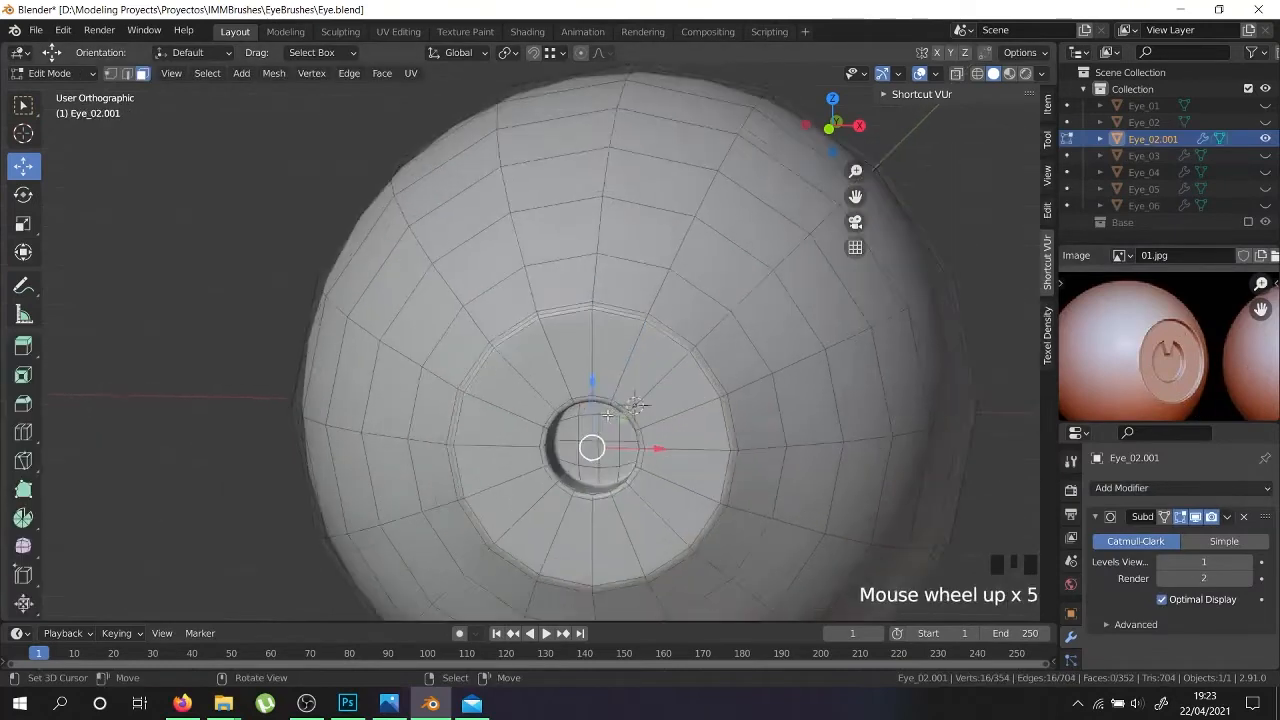
right_click(662, 316)
middle_click_drag(665, 314, 811, 366)
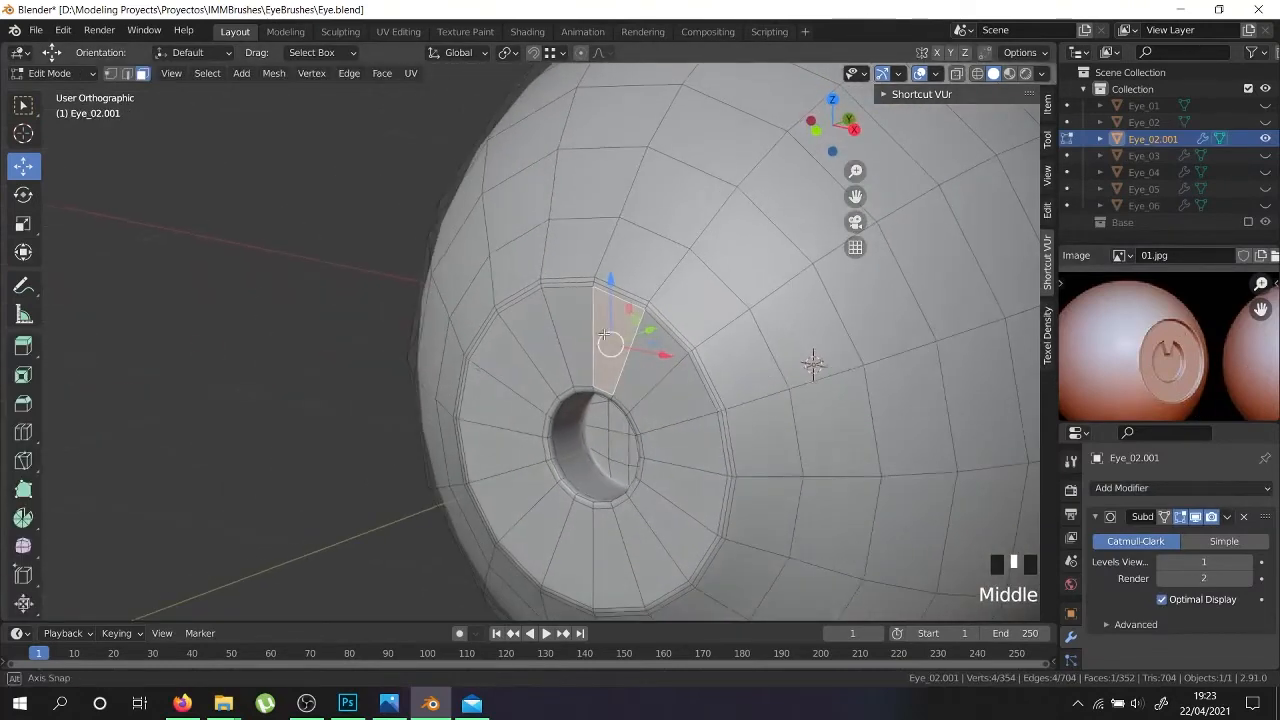
scroll(635, 288, "up", 3)
right_click(635, 288)
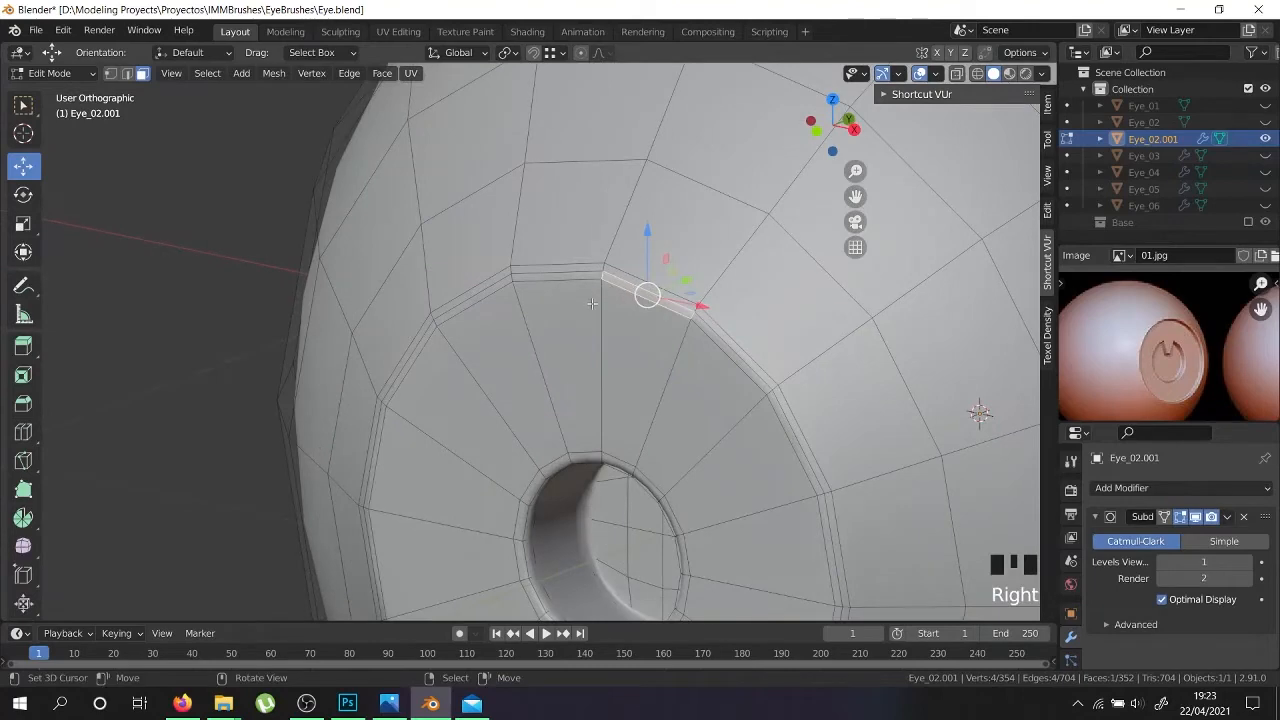
right_click(572, 366)
right_click(580, 390, "alt+shift")
Add the two narrow face loops around the pupil hole's rim to the iris face selection
scroll(814, 363, "down", 3)
middle_click_drag(609, 343, 640, 400, "shift")
scroll(640, 400, "up", 4)
right_click(651, 459, "alt+shift")
right_click(650, 449, "alt+shift")
key("ctrl+z")
right_click(652, 447, "alt+shift")
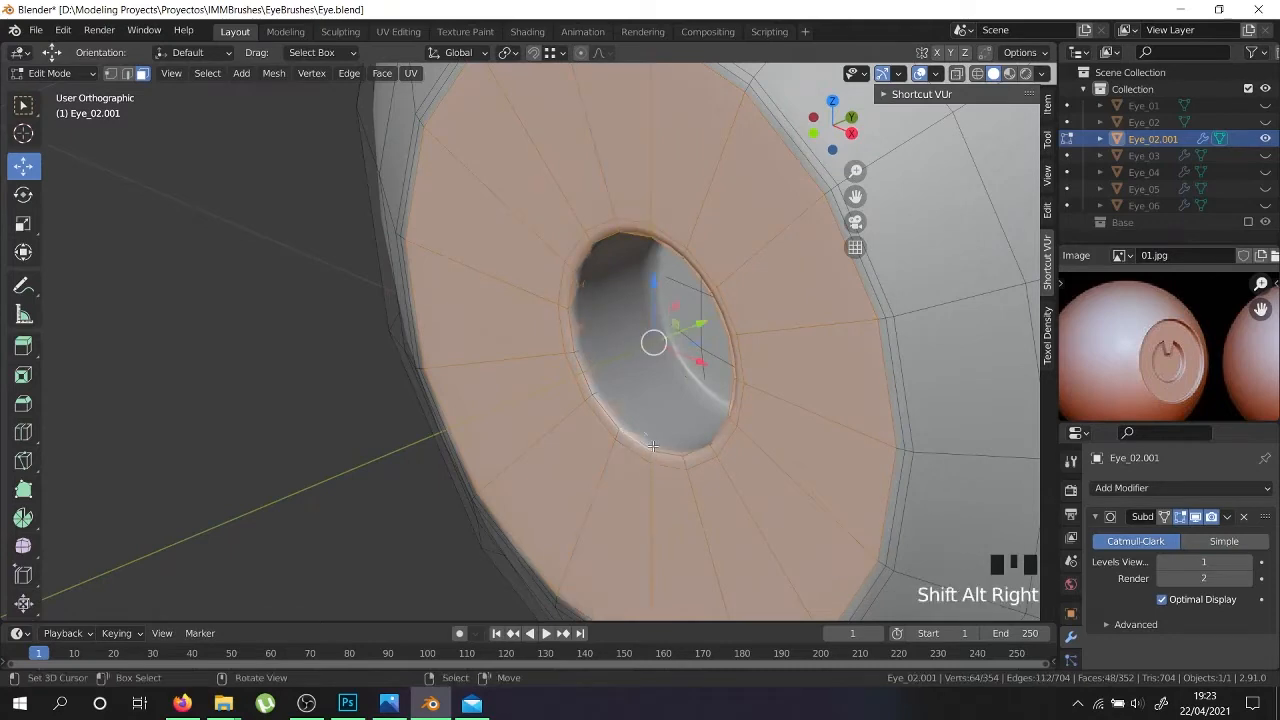
key("alt+z")
right_click(668, 440, "alt+shift")
right_click(679, 433, "alt+shift")
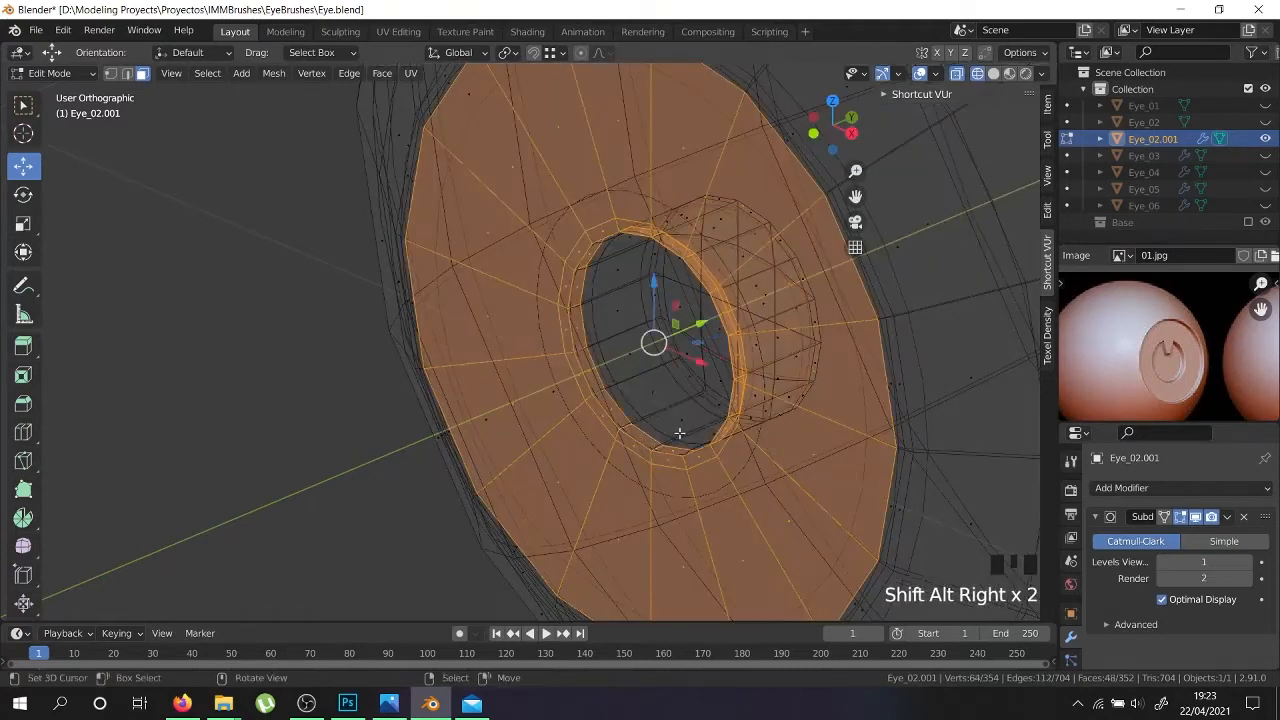
key("alt+z")
Move the selected iris and pupil rim faces about 0.077 m along Y into the eyeball
middle_click_drag(679, 433, 660, 368)
left_click_drag(660, 368, 751, 350)
middle_click_drag(751, 350, 708, 342)
key("s")
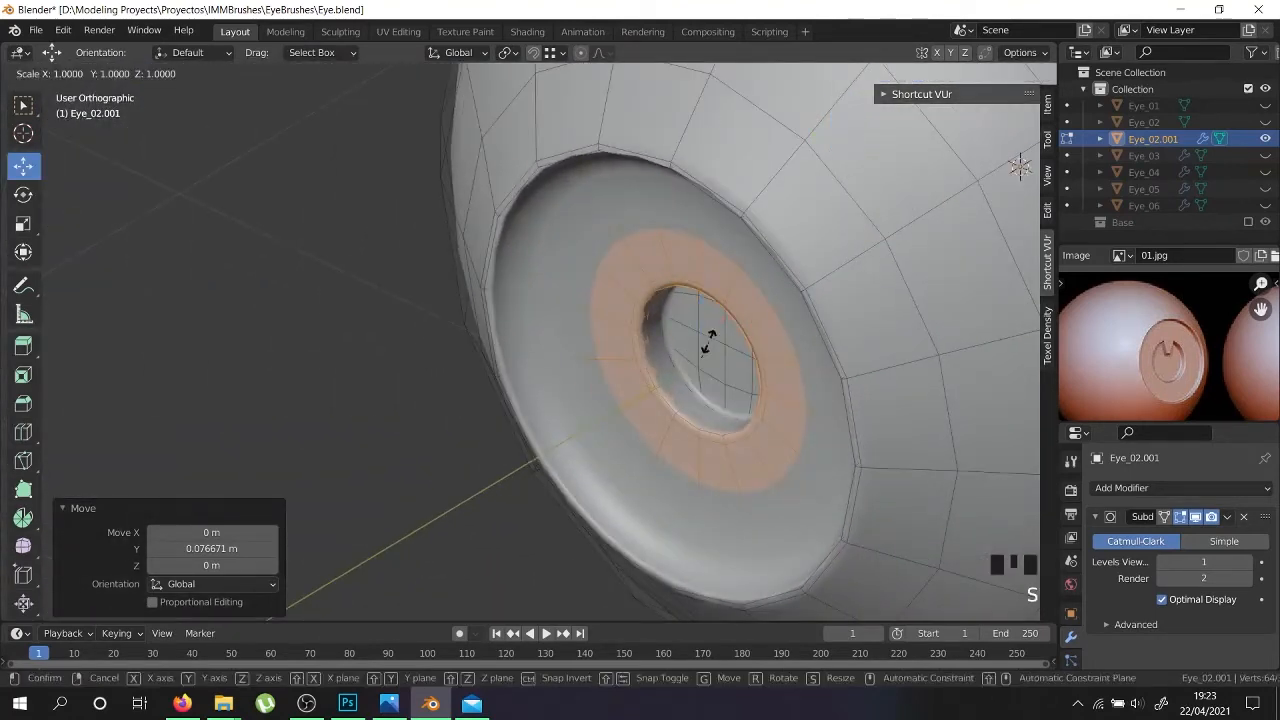
left_click(708, 342)
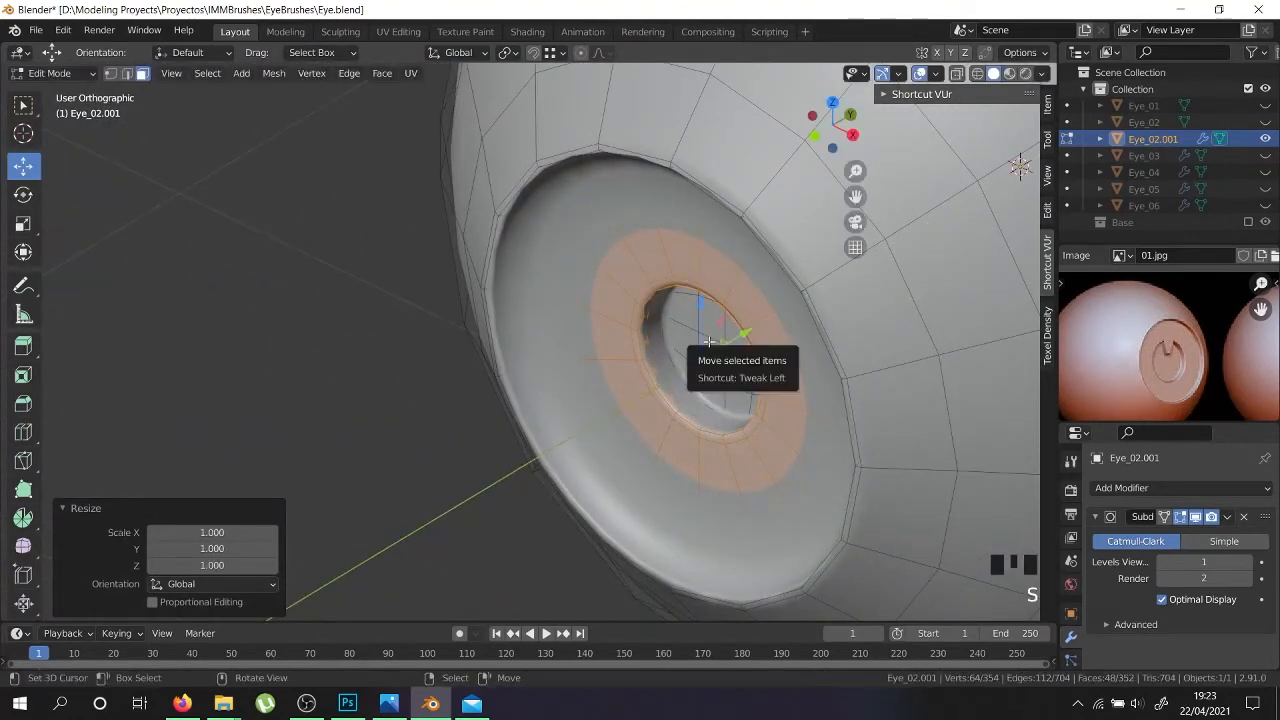
middle_click_drag(708, 342, 783, 370)
key("Tab")
scroll(772, 317, "down", 4)
key("Tab")
scroll(769, 305, "up", 4)
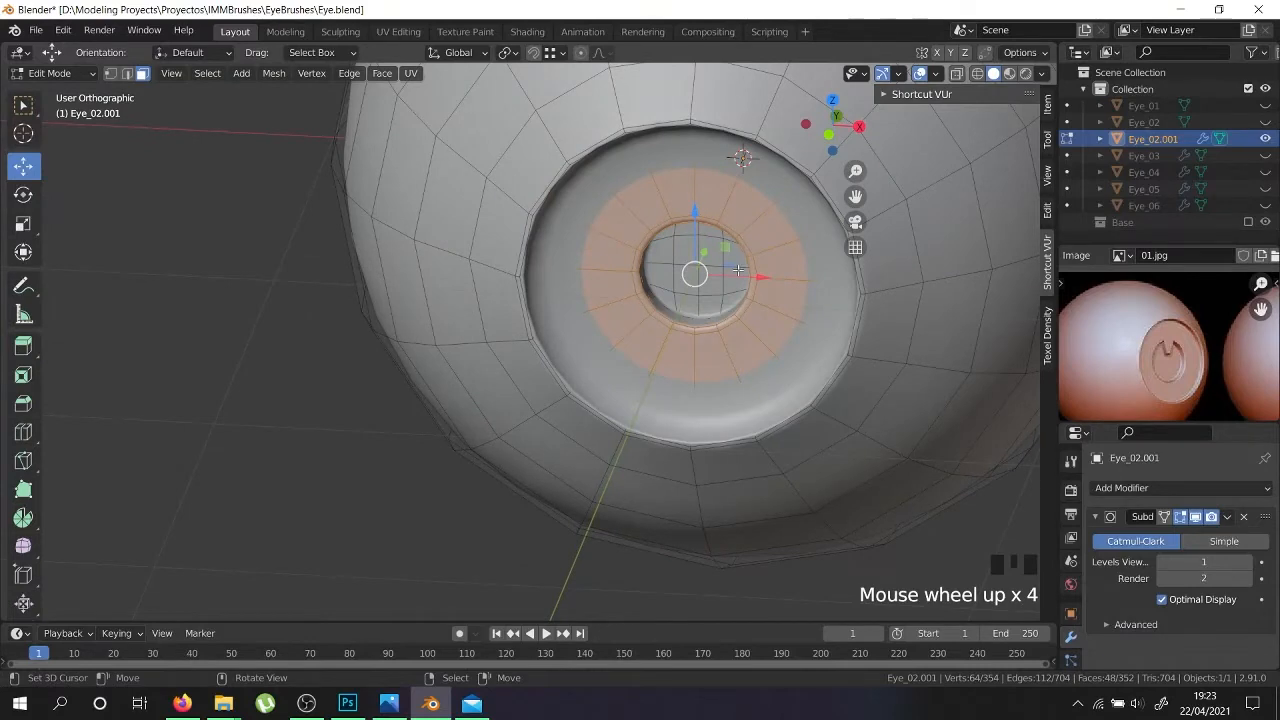
Try to pick a face or edge on the iris recess's outer wall using edge and face selection and wireframe display
scroll(653, 274, "up", 4)
scroll(653, 274, "down", 2)
middle_click_drag(653, 274, 691, 363)
scroll(691, 363, "up", 3)
right_click(576, 440)
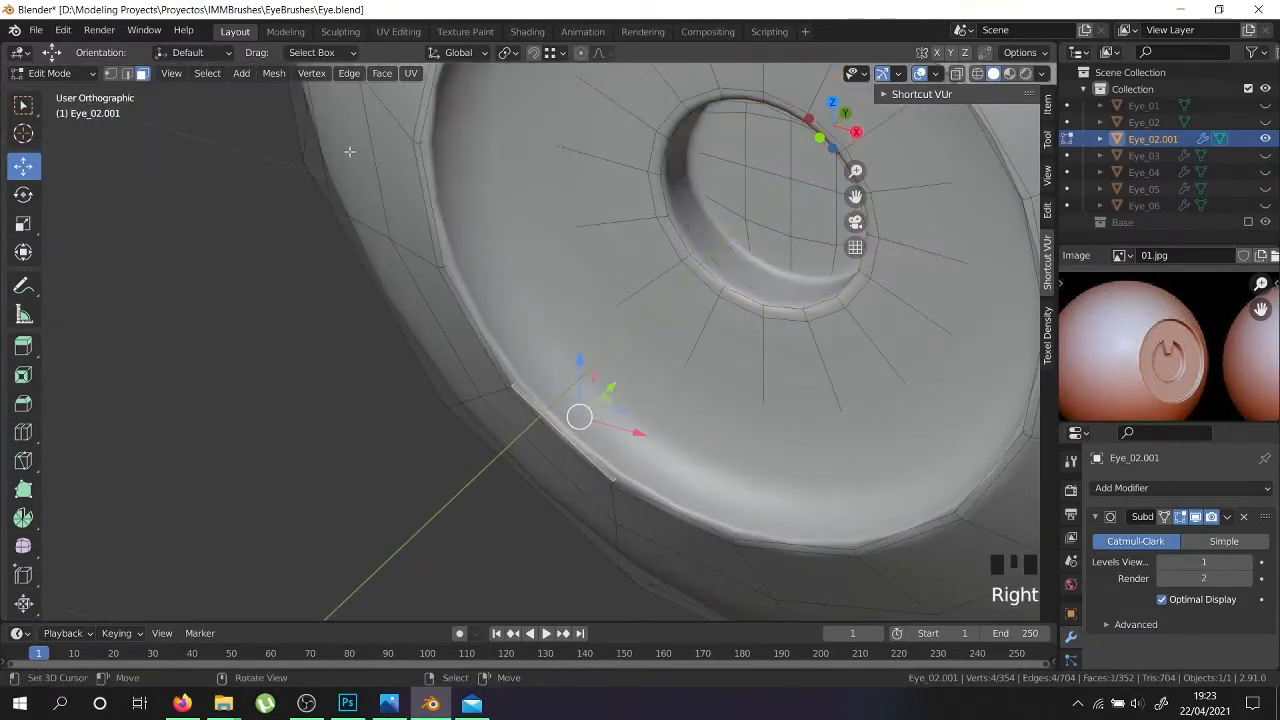
left_click(126, 73)
right_click(568, 406)
key("z")
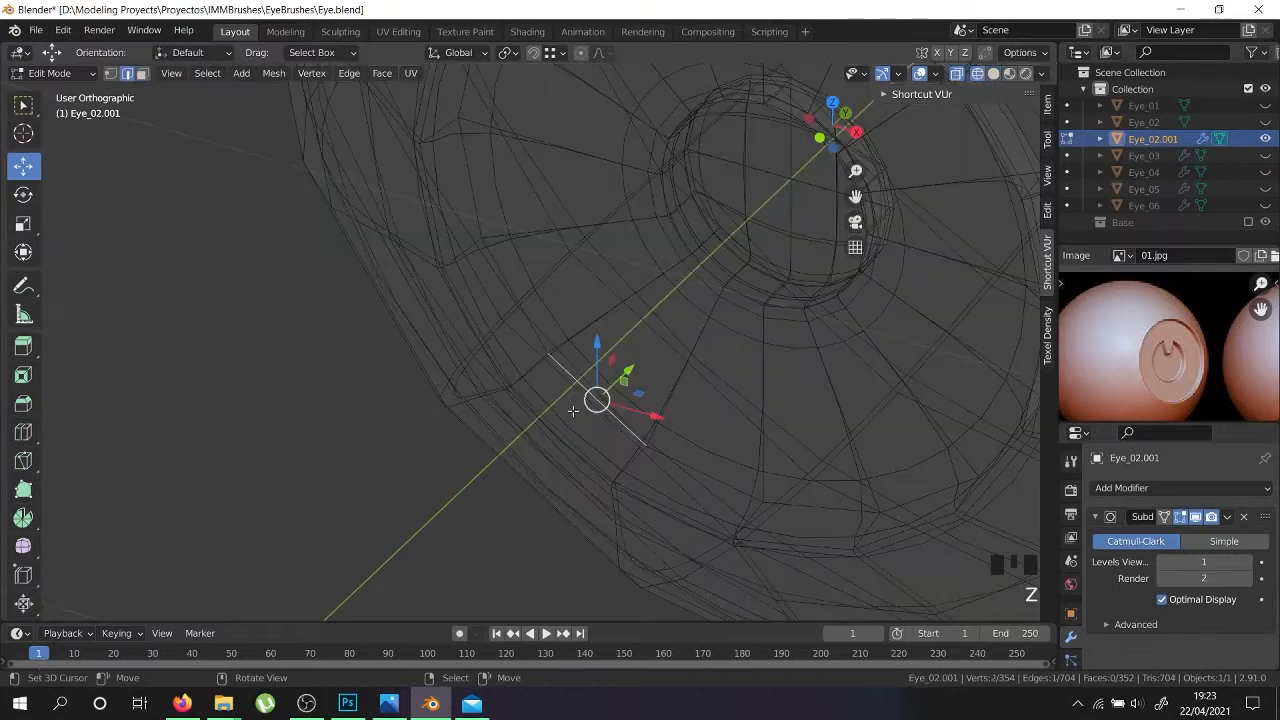
left_click(142, 73)
right_click(560, 420)
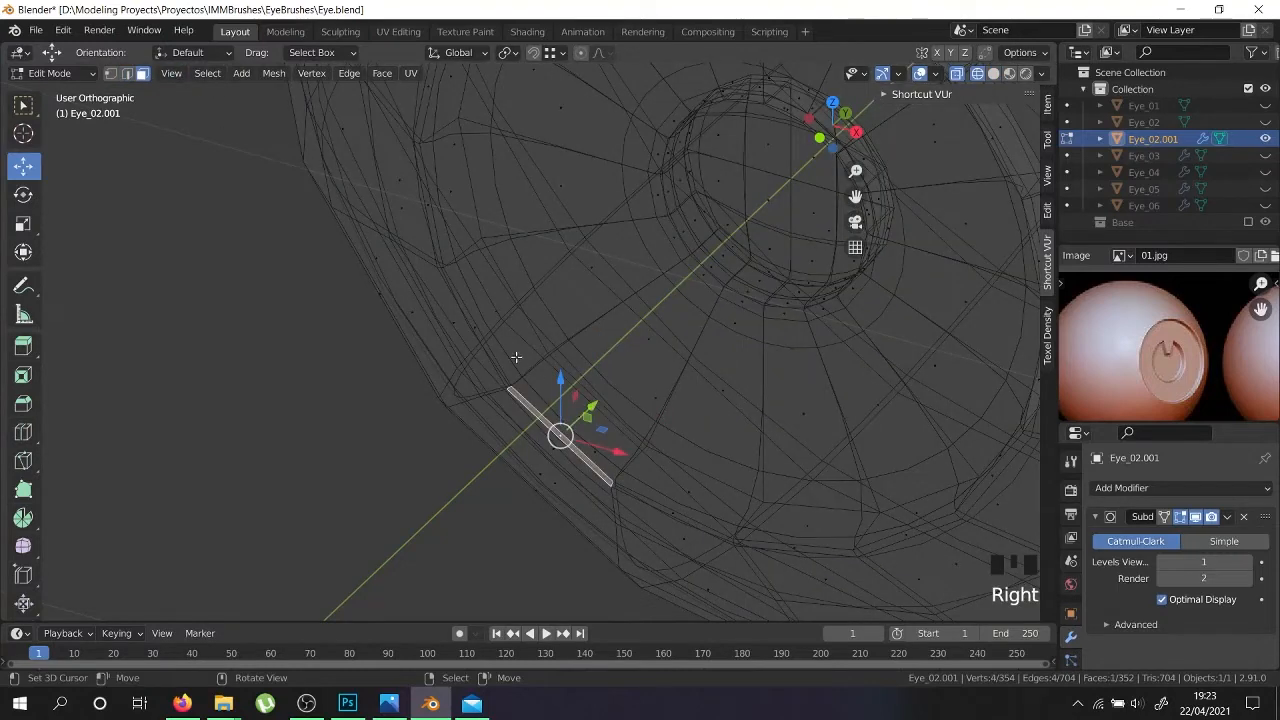
right_click(632, 462)
key("z")
Select the face loop forming the outer side wall of the iris recess and delete its faces
right_click(633, 459)
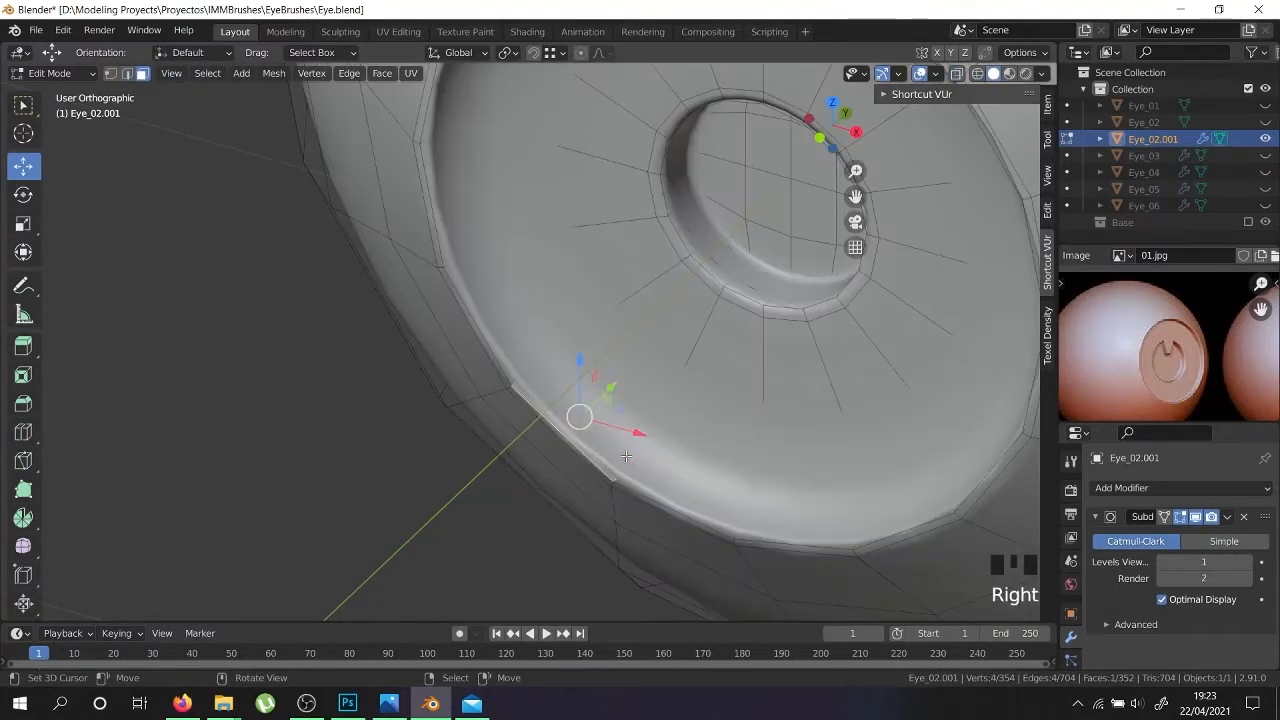
right_click(633, 459, "alt+shift")
scroll(633, 459, "down", 3)
key("z")
middle_click_drag(633, 459, 877, 400)
scroll(802, 426, "up", 3)
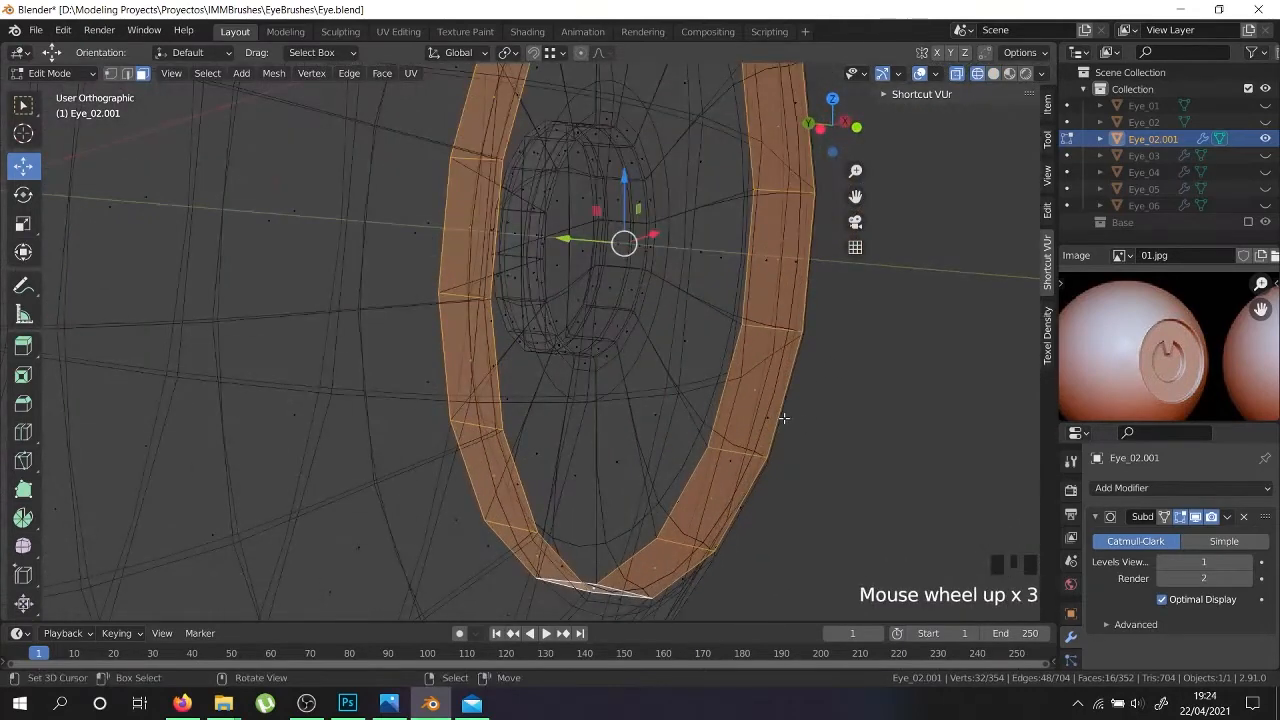
key("x")
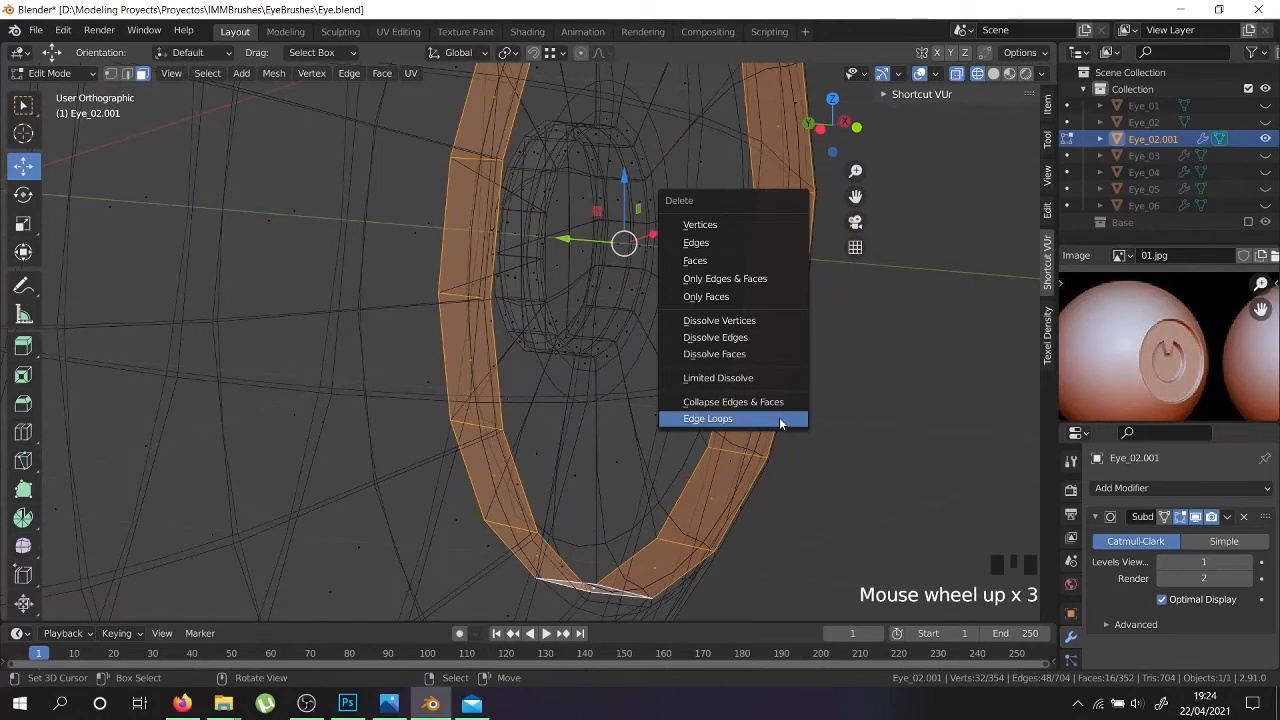
left_click(780, 420)
key("x")
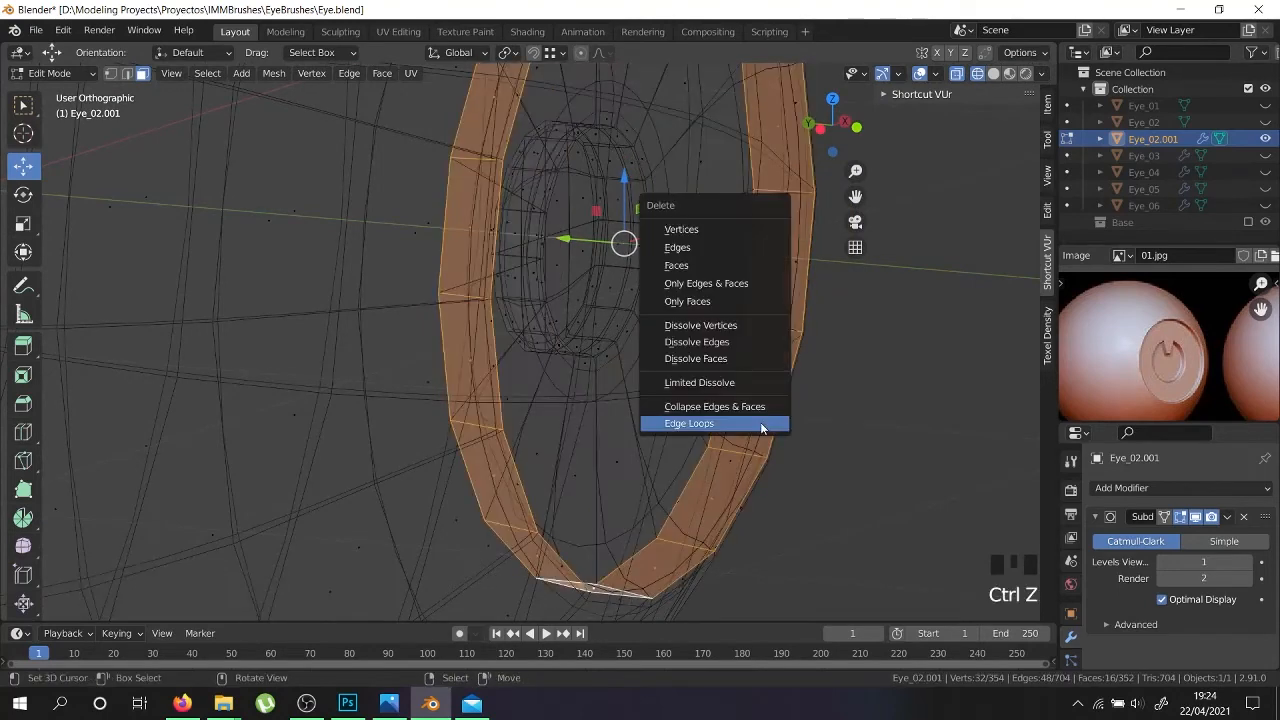
left_click(690, 263)
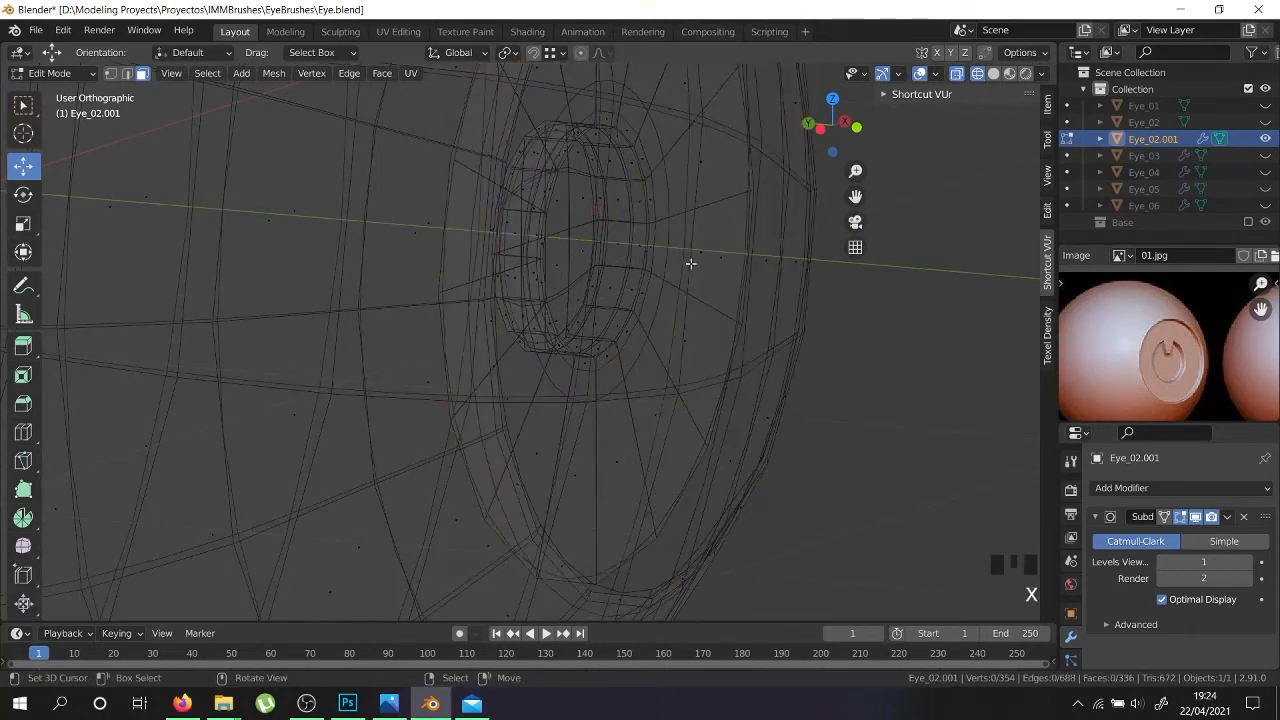
In vertex selection mode, select the outer edge loop of the sunken iris disc and turn on snapping
right_click(431, 381)
left_click(110, 74)
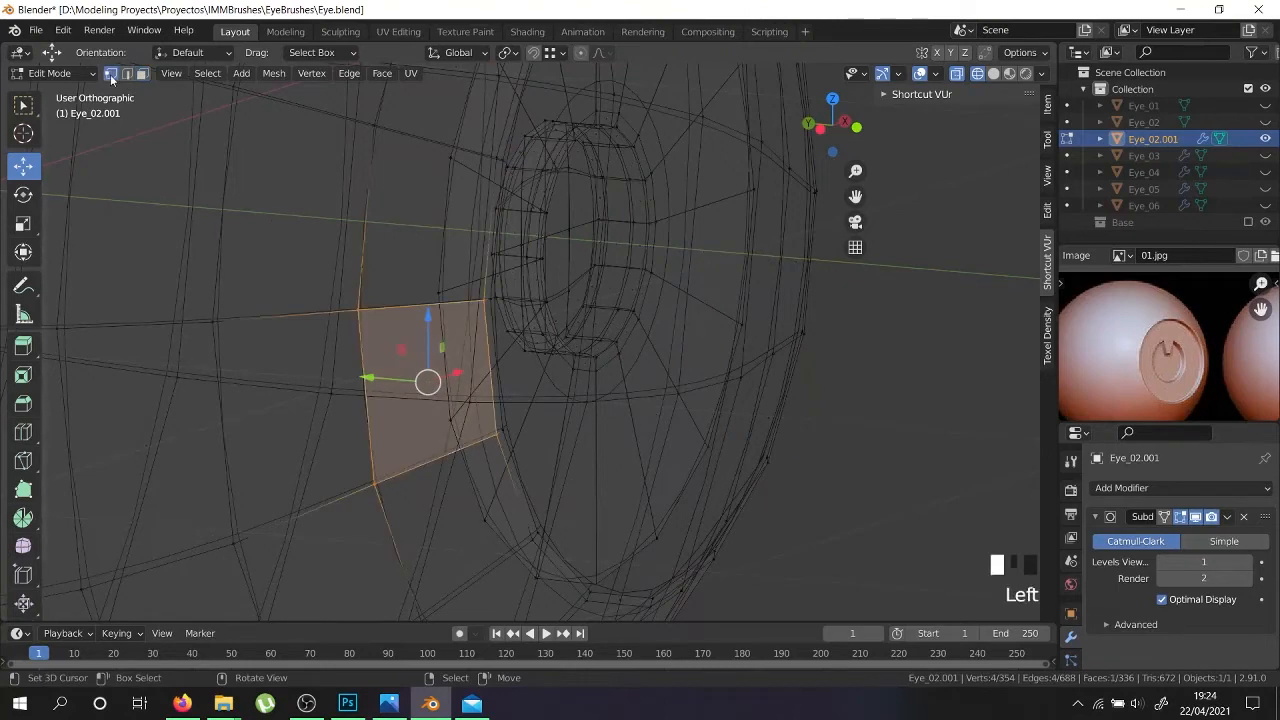
right_click(449, 160)
right_click(448, 186, "alt+shift")
scroll(532, 222, "down", 3)
key("z")
mouse_move(610, 280)
middle_mouse_down()
mouse_move(537, 370)
mouse_move(390, 354)
middle_mouse_up()
scroll(410, 349, "up", 3)
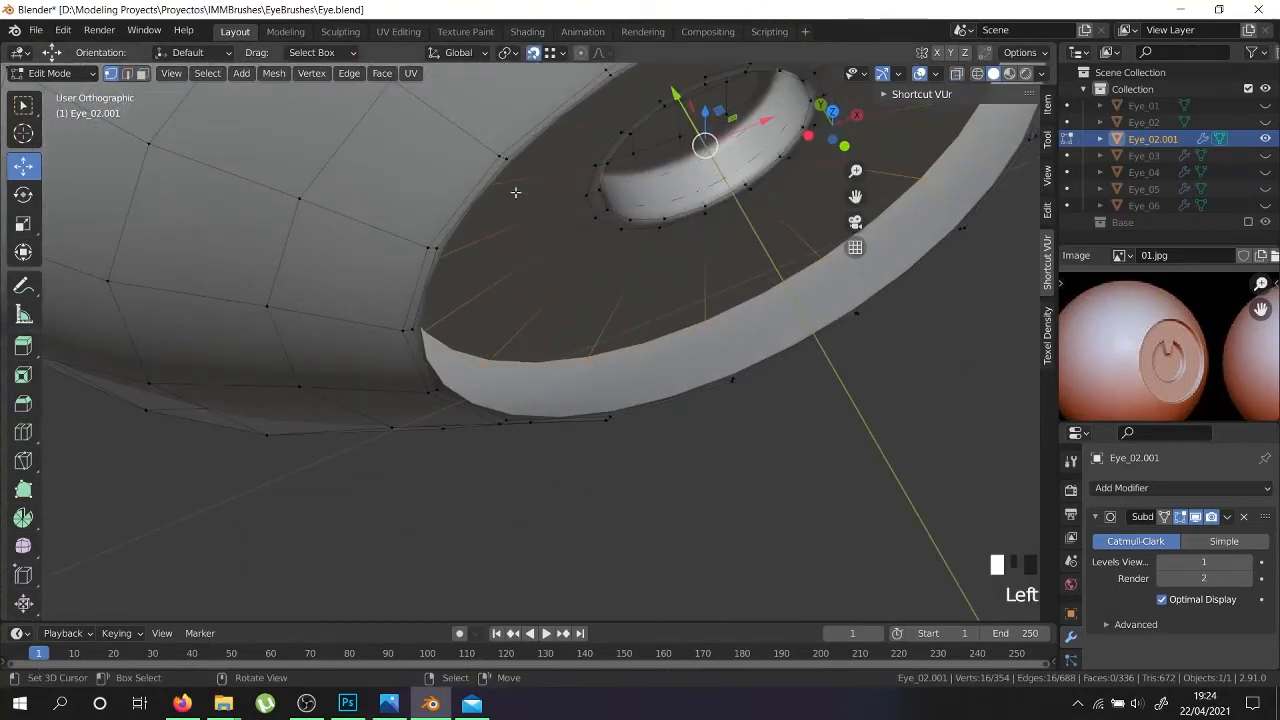
Scale the iris disc's outer loop by about 1.027 in front view, snapping it to the recess's opening
key("s")
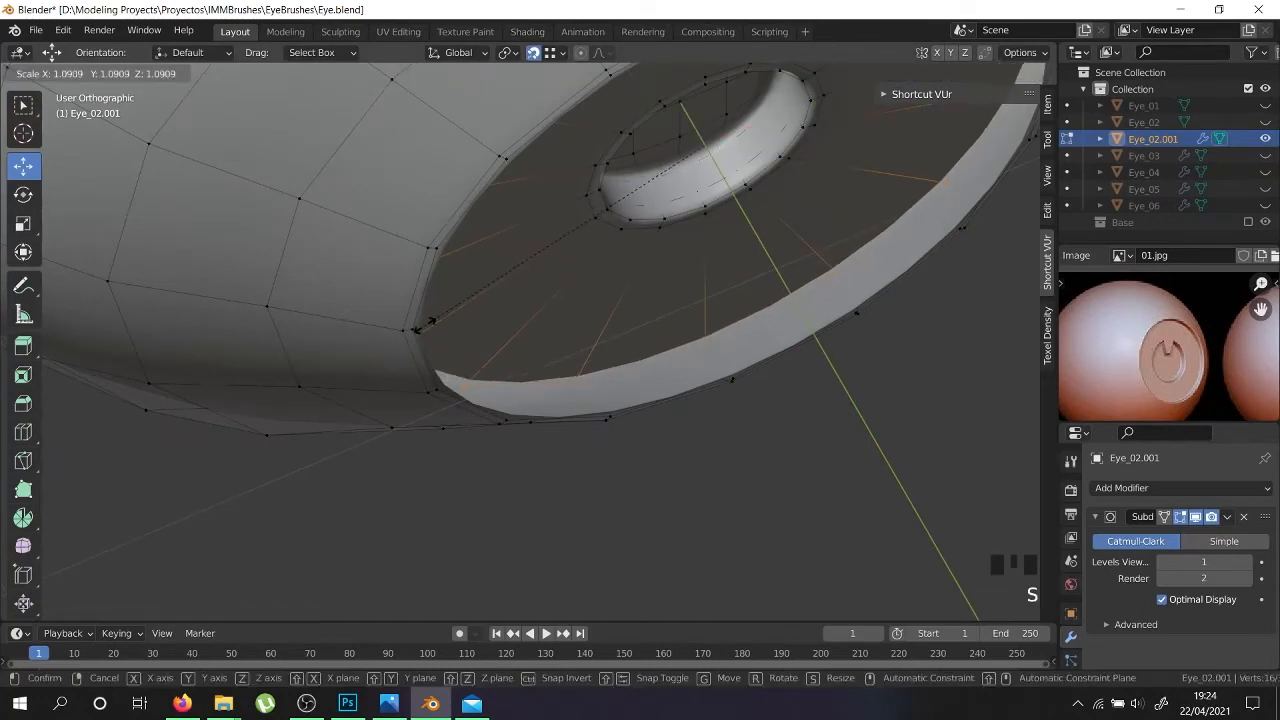
left_click(412, 330)
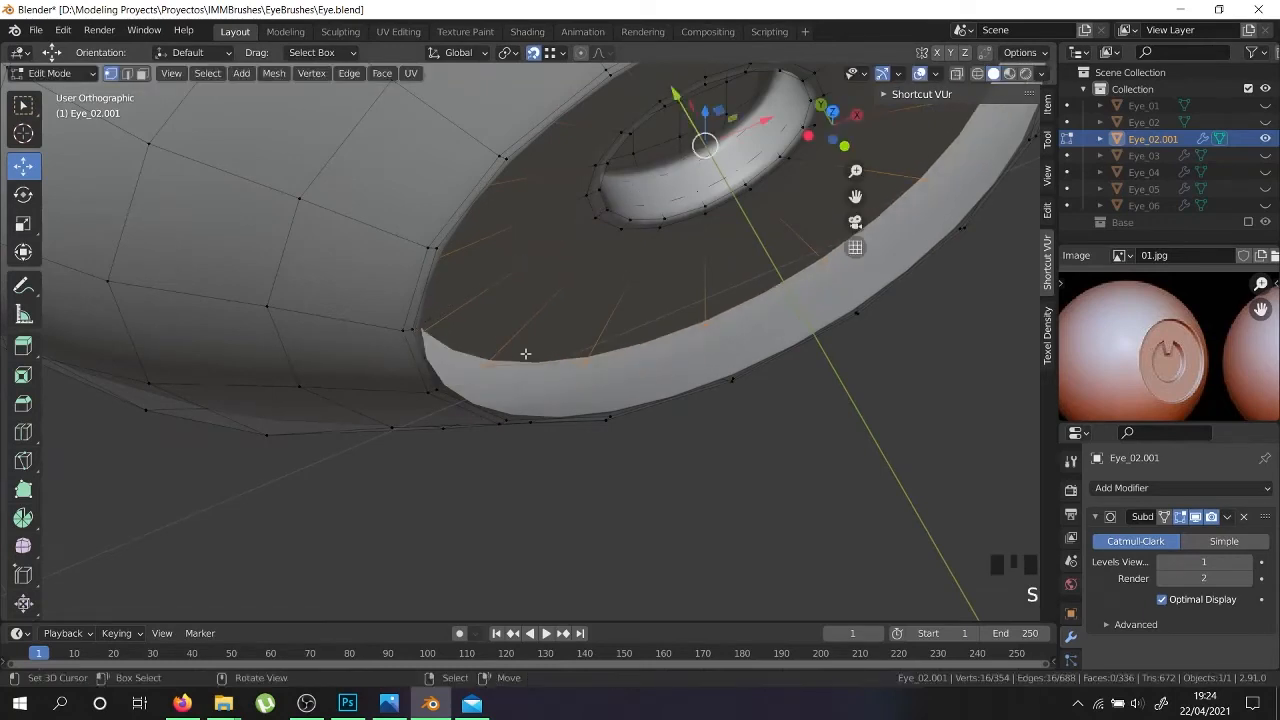
key("KP_1")
key("z")
scroll(490, 423, "up", 8)
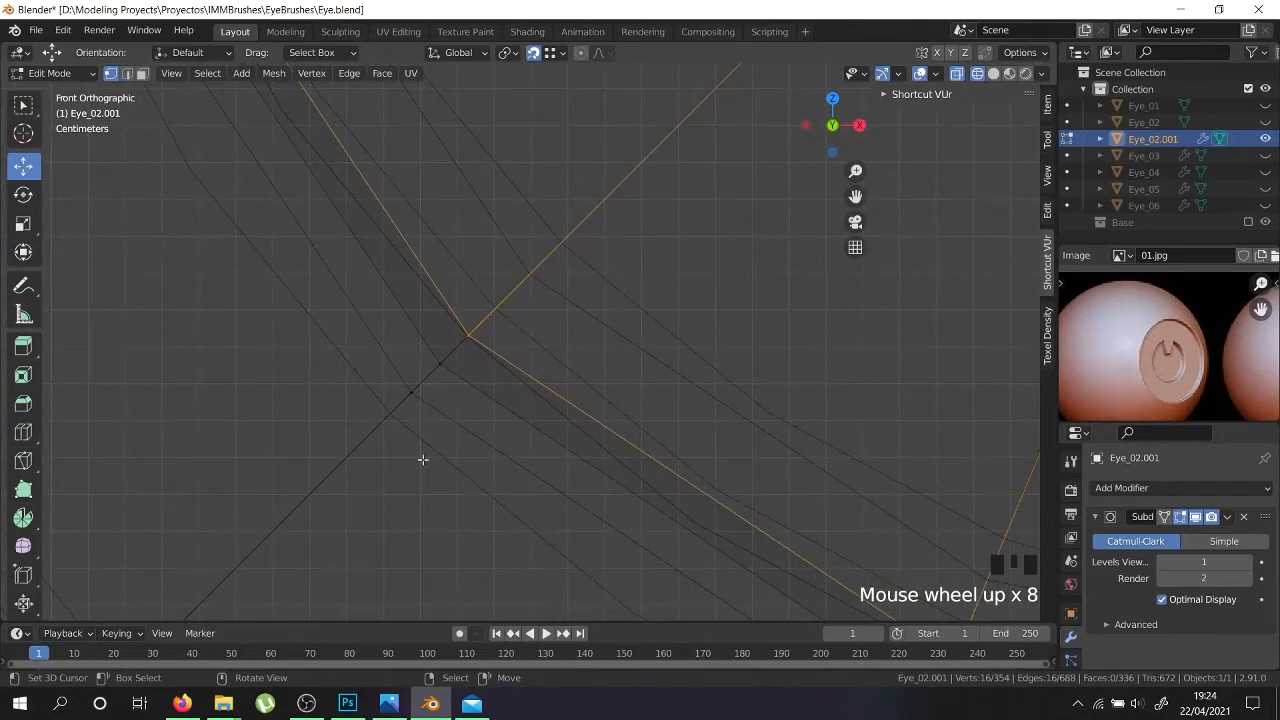
key("s")
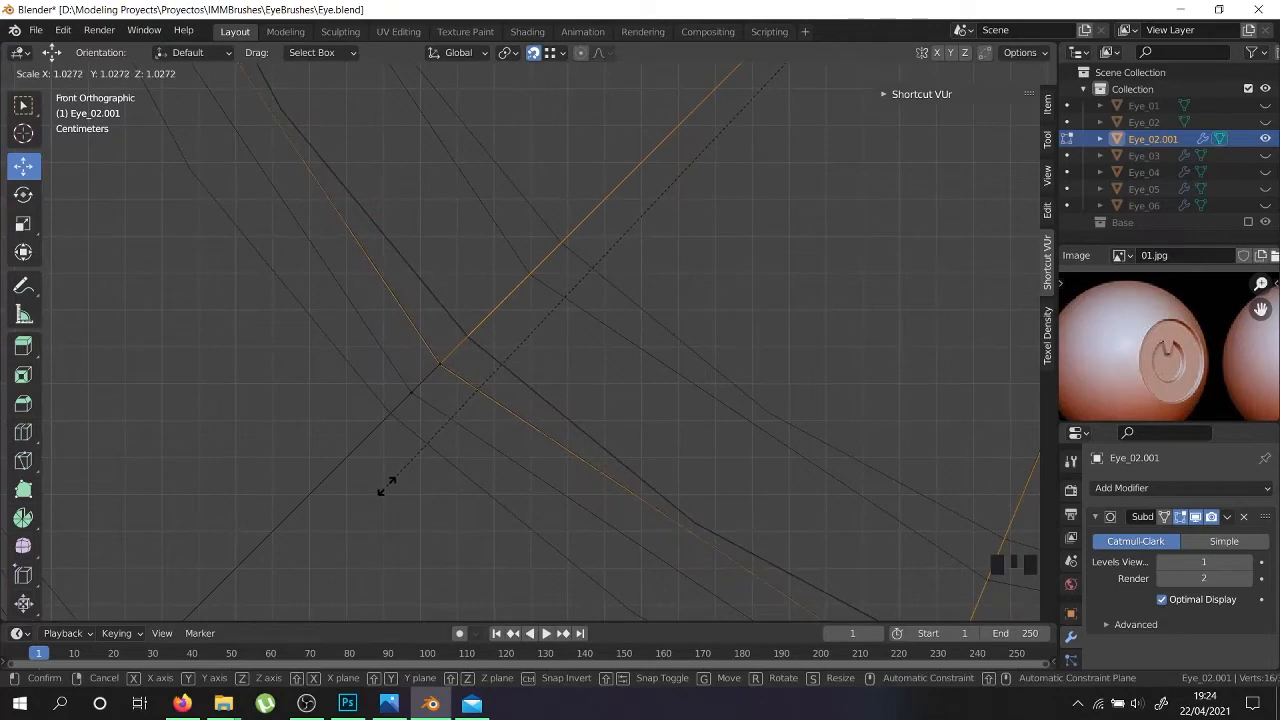
left_click(388, 486)
Add the opening's rim loop to the selection and bridge the two edge loops to rebuild the recess wall
scroll(400, 460, "down", 8)
middle_click_drag(430, 470, 483, 423)
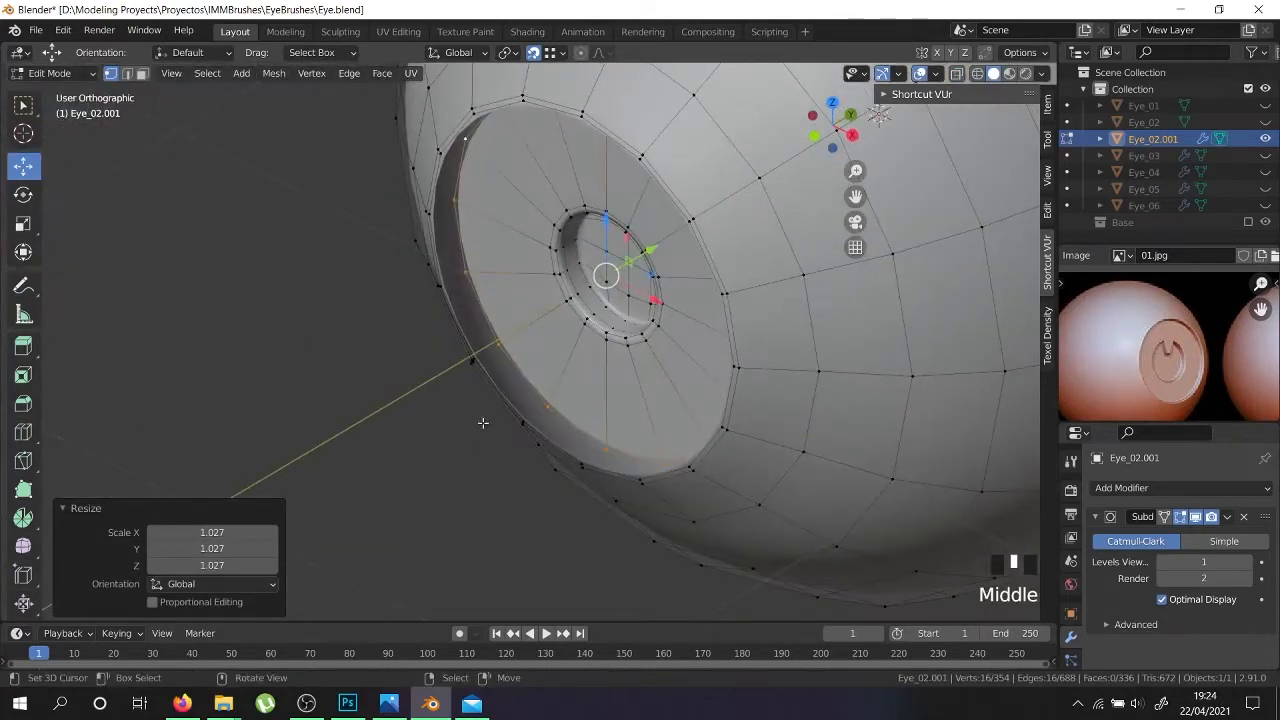
scroll(483, 423, "up", 3)
right_click(484, 343, "alt+shift")
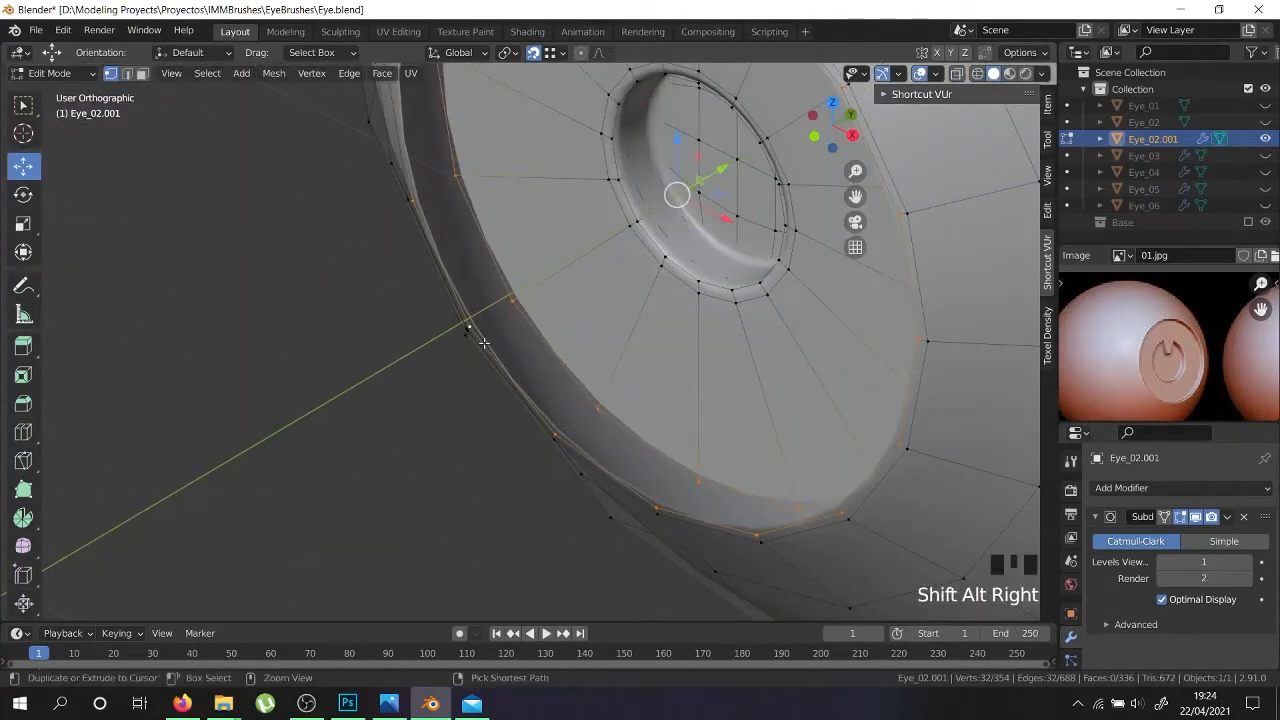
key("ctrl+e")
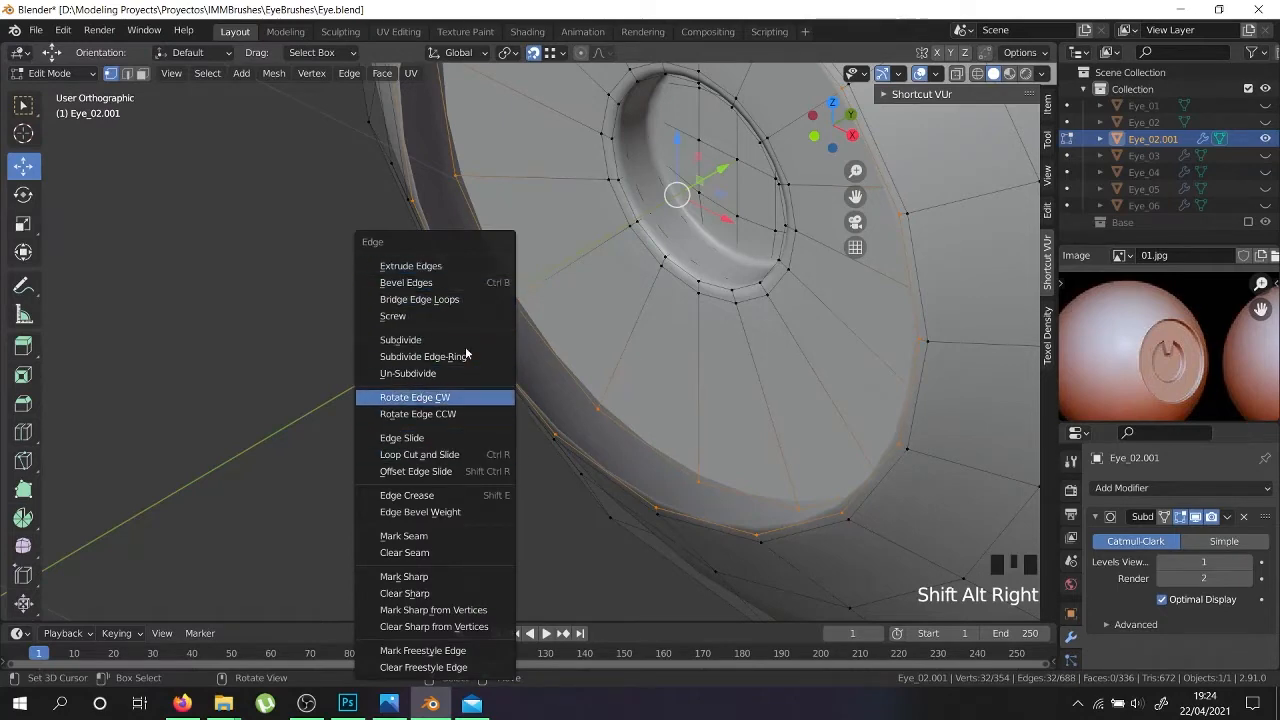
left_click(463, 302)
scroll(470, 310, "down", 4)
middle_click_drag(497, 325, 614, 298)
key("Tab")
middle_click_drag(560, 409, 498, 442)
key("Tab")
Try to add a loop cut around the rebuilt recess wall and bevel it
middle_click_drag(515, 375, 493, 489)
scroll(327, 471, "up", 5)
key("ctrl+r")
left_click(327, 471)
scroll(490, 485, "up", 3)
key("ctrl+b")
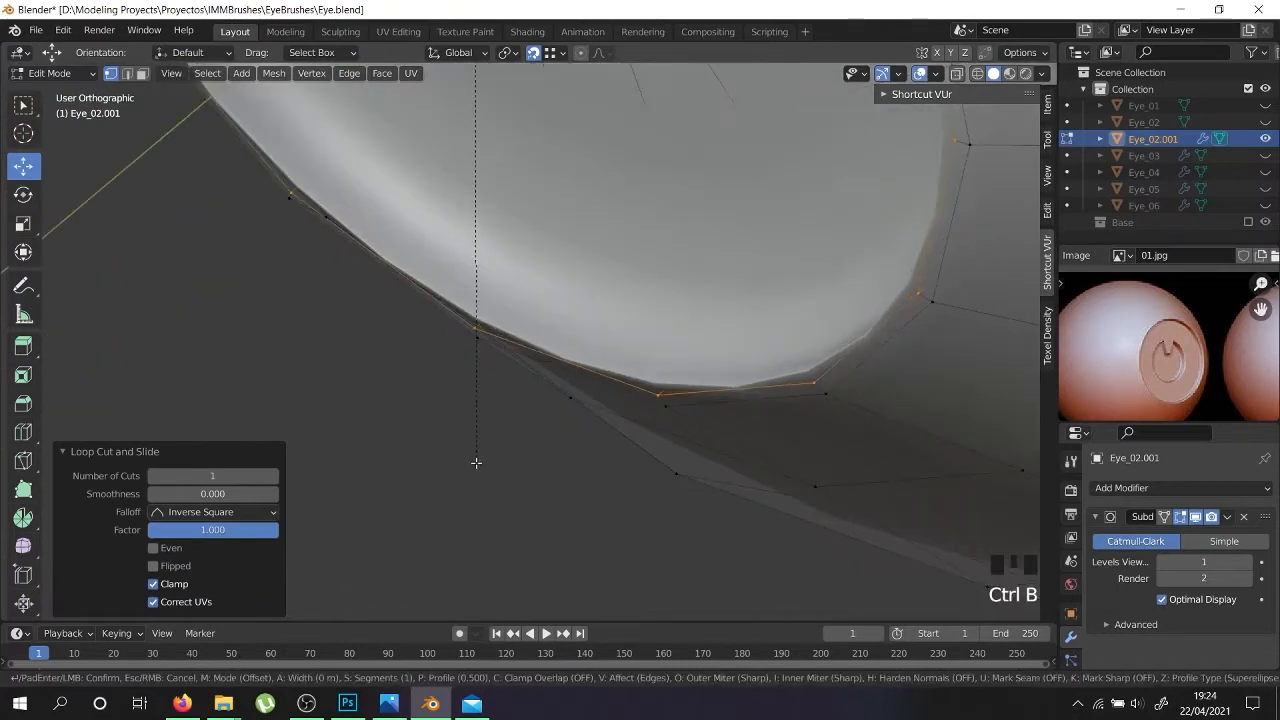
key("Escape")
scroll(449, 355, "up", 4)
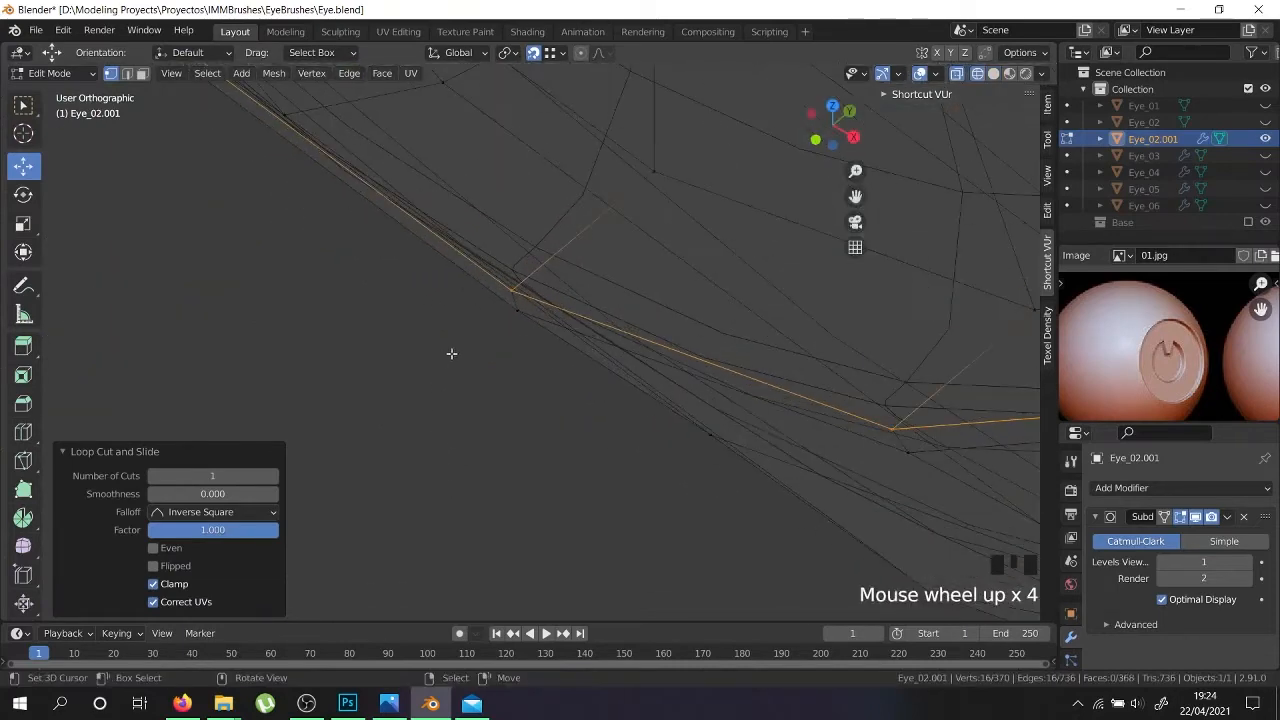
key("ctrl+z")
scroll(563, 294, "down", 4)
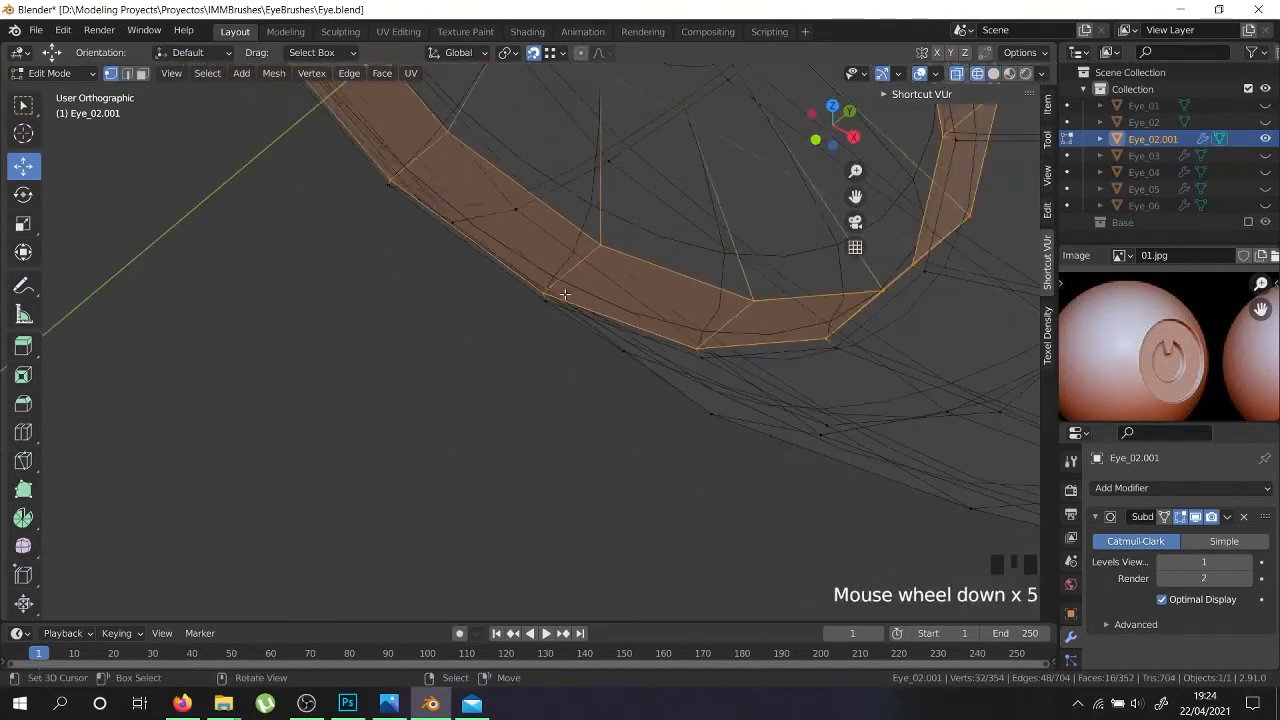
Select the whole eye mesh and merge its vertices by distance at 0.0001 m
key("a")
key("a")
key("a")
right_click(565, 293)
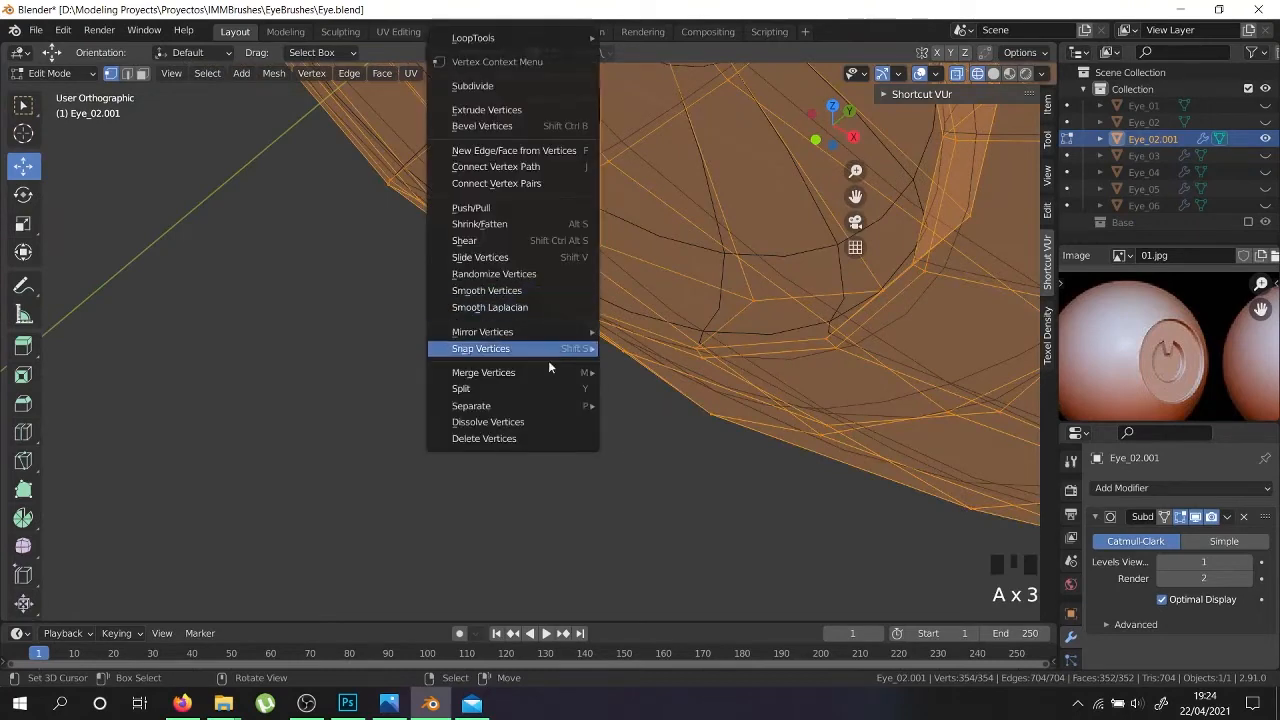
mouse_move(540, 370)
left_click(652, 432)
Add a single loop cut with factor 0 around the middle of the recess wall
middle_click_drag(654, 377, 527, 354, "shift")
key("ctrl+r")
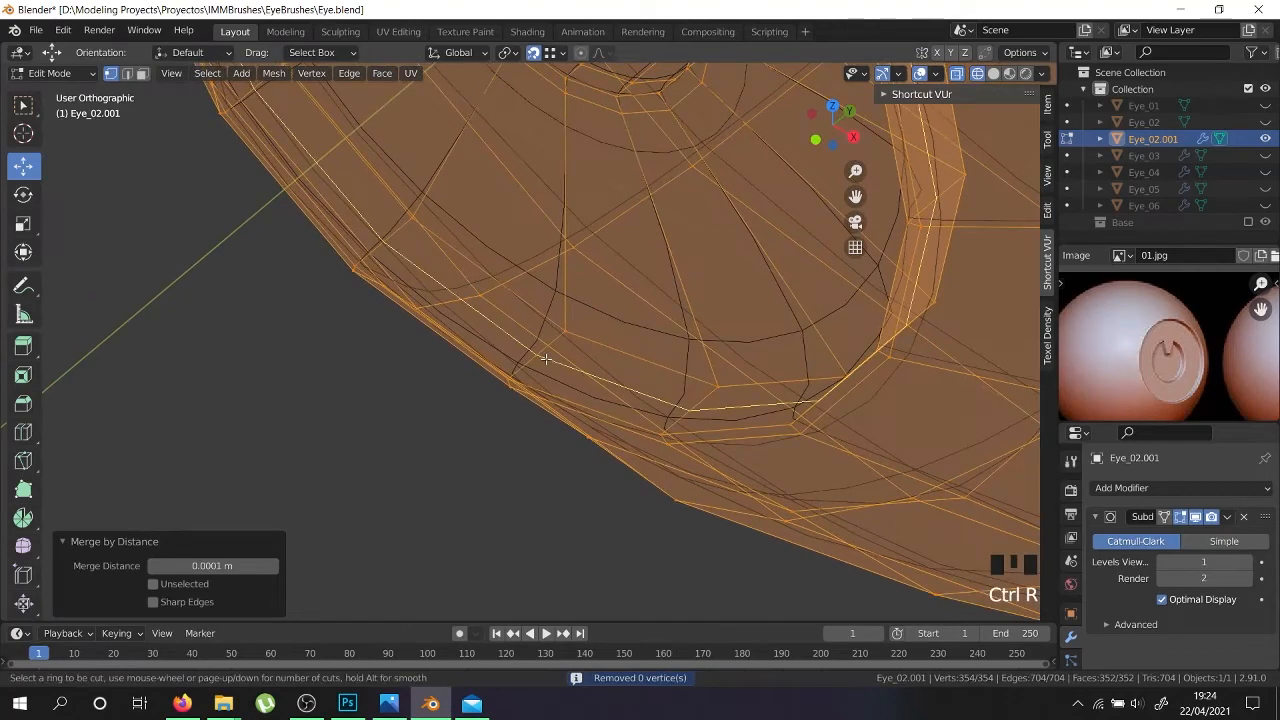
left_click(527, 354)
key("z")
middle_click_drag(527, 373, 528, 434, "shift")
scroll(503, 449, "up", 2)
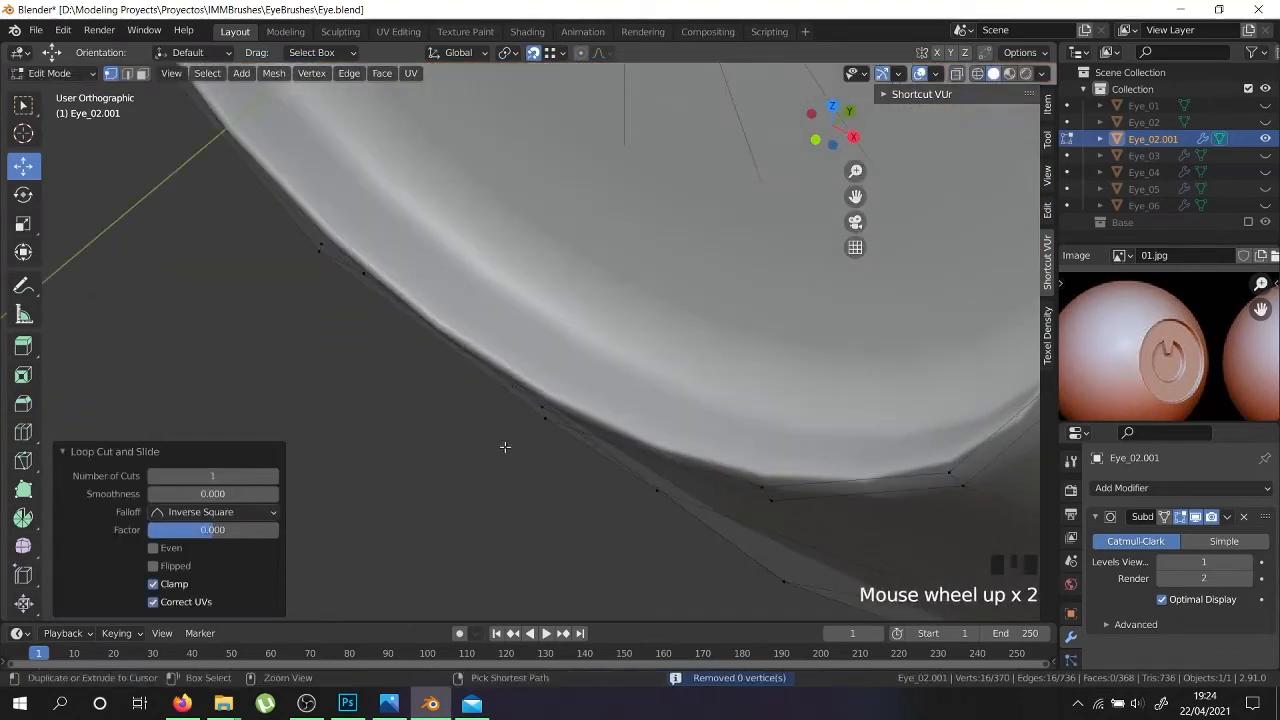
Bevel the recess wall's new edge loop to a width of 0.03 m with one segment
key("ctrl+b")
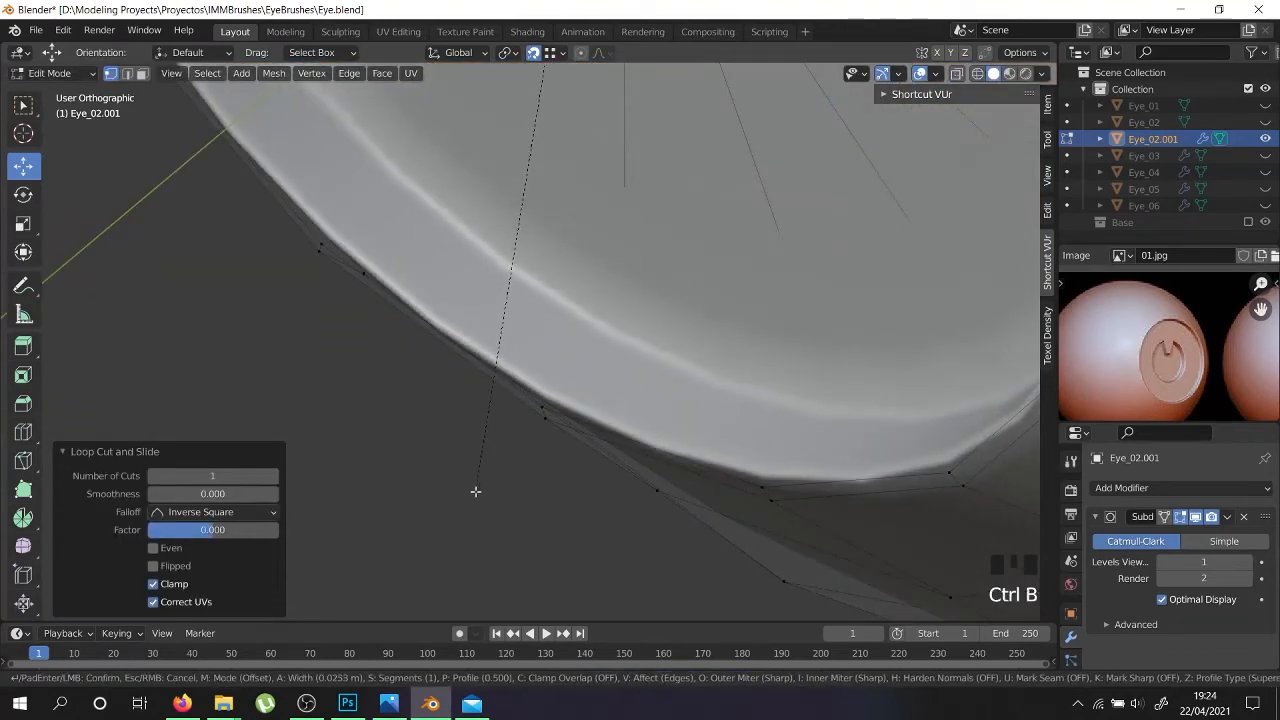
right_click(475, 491)
key("z")
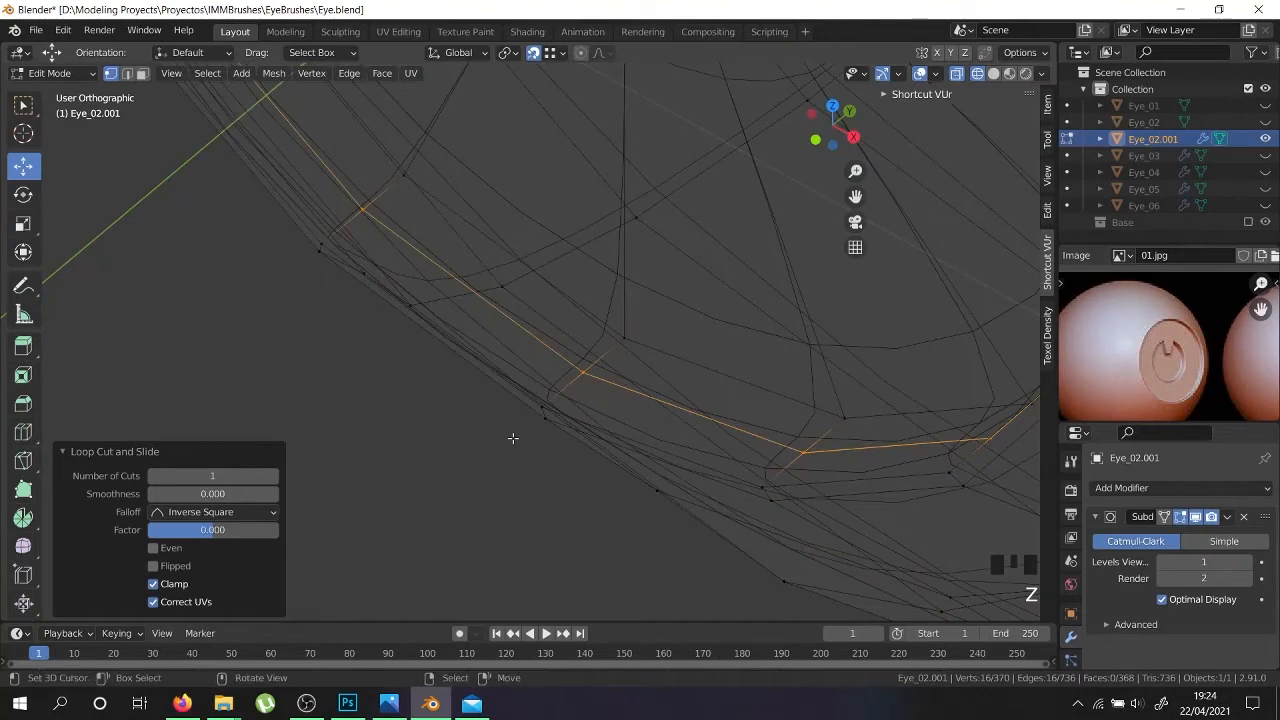
key("ctrl+b")
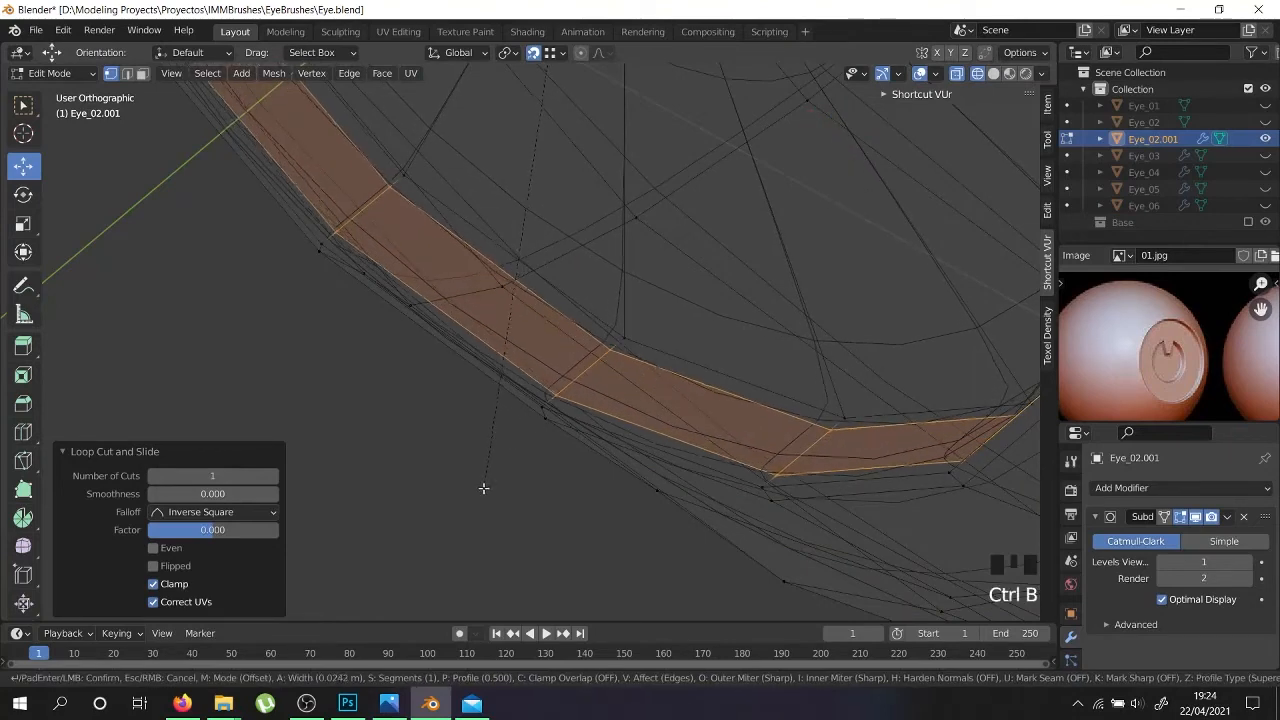
left_click(476, 500)
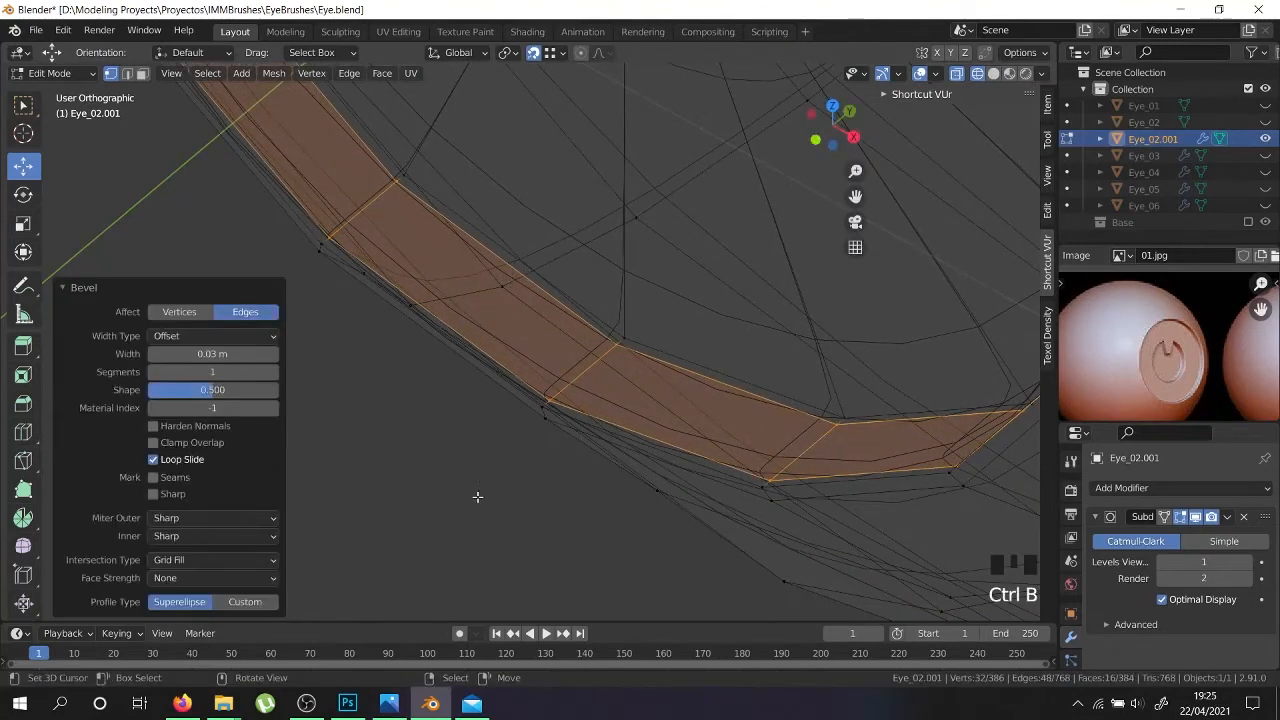
Select the outermost edge loop around the rim of the large iris recess and scale it up slightly
key("z")
key("Tab")
middle_click_drag(571, 389, 686, 426)
scroll(640, 317, "down", 5)
key("Tab")
right_click(641, 420)
right_click(643, 417, "alt+shift")
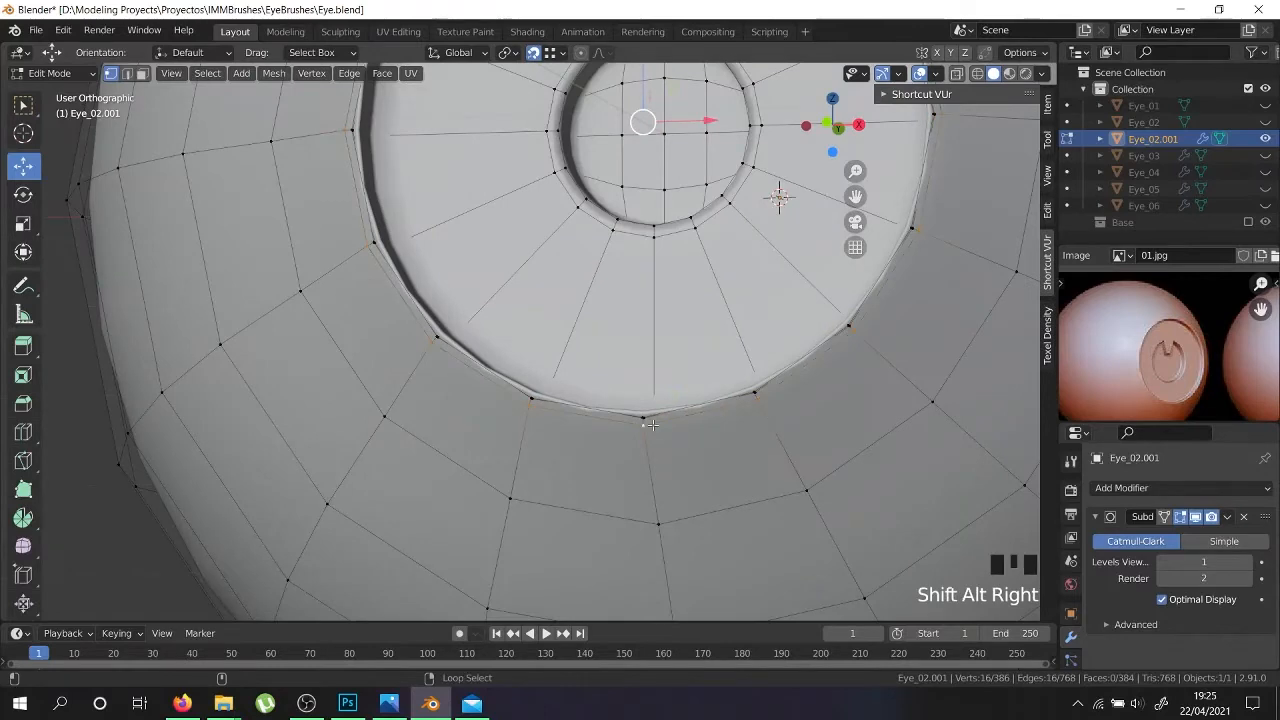
right_click(643, 417, "alt+shift")
right_click(643, 417, "alt+shift")
right_click(643, 417, "alt+shift")
middle_click_drag(715, 452, 763, 528, "shift")
key("s")
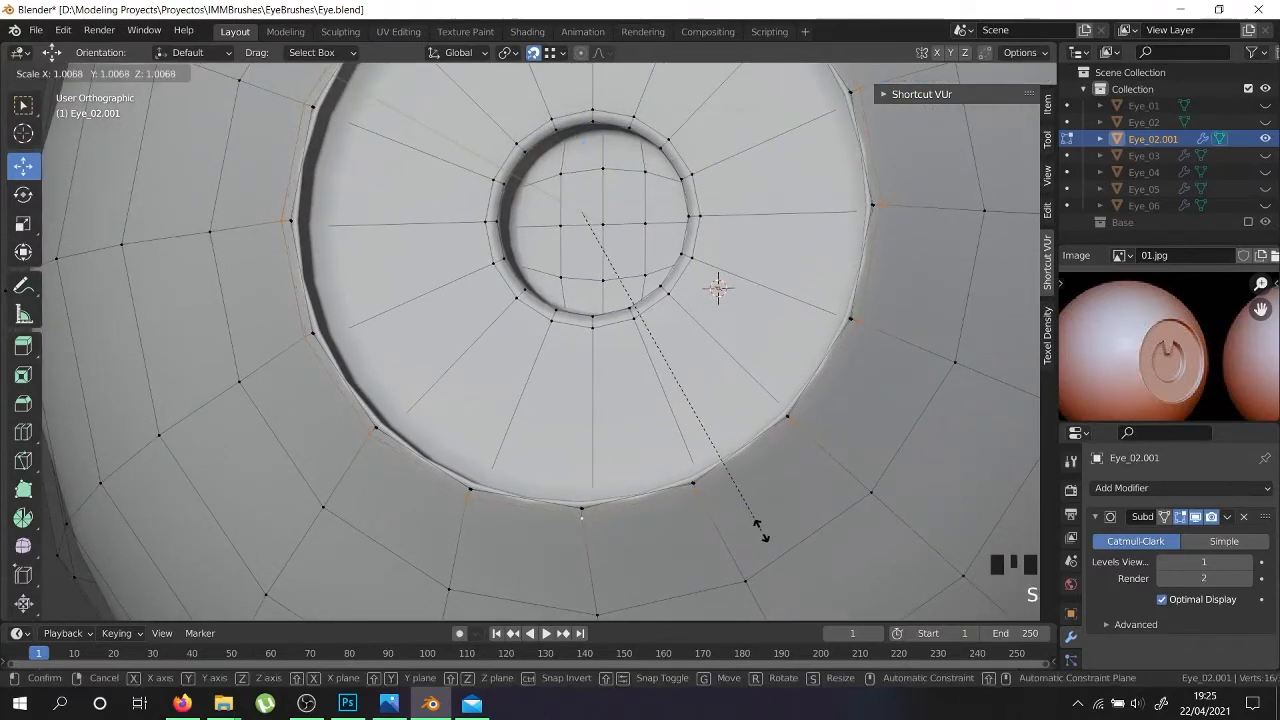
left_click(768, 536)
scroll(768, 536, "down", 4)
key("Tab")
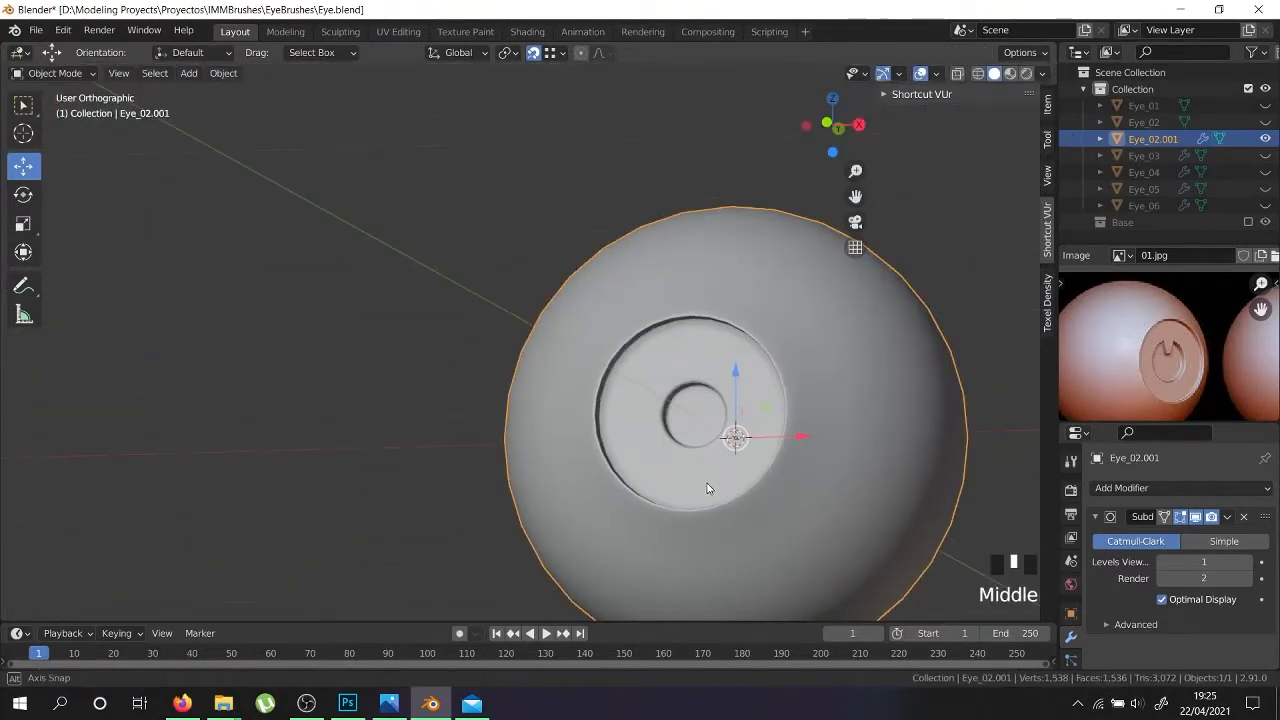
middle_click_drag(705, 486, 705, 450)
Select the four face loops forming the rim and wall of the small pupil recess and scale them uniformly by 1.472
key("Tab")
scroll(703, 454, "up", 9)
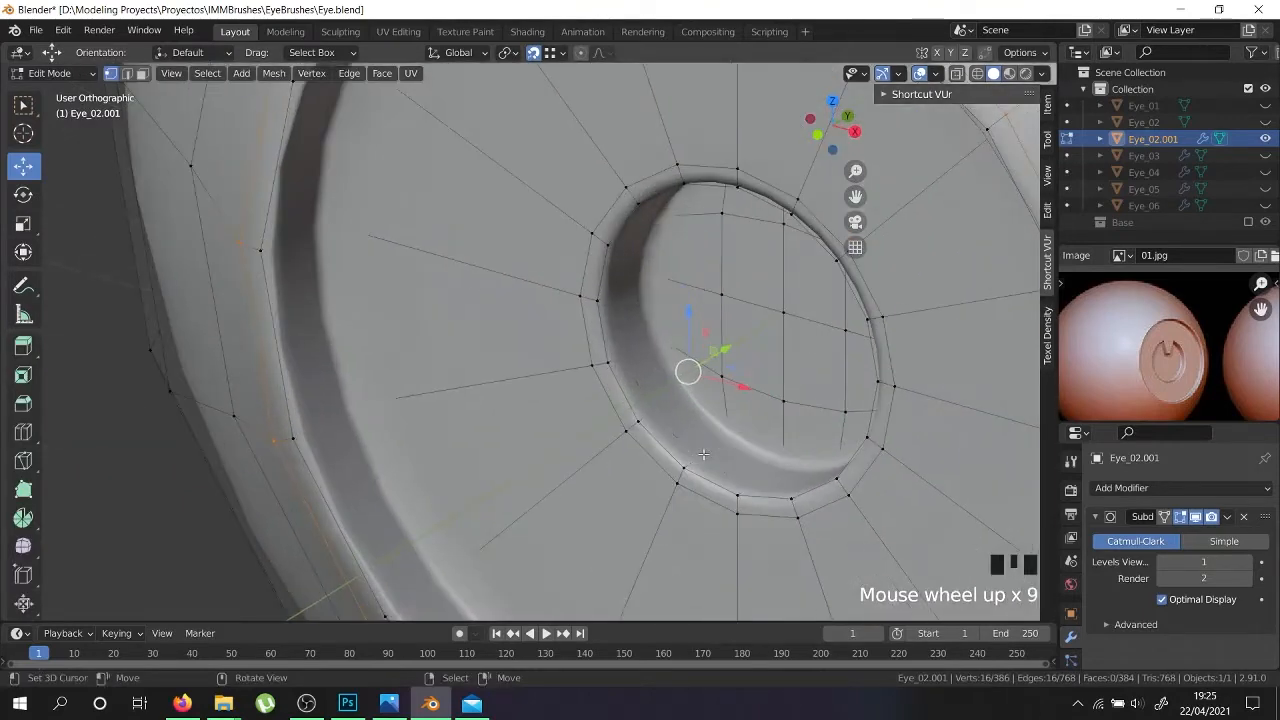
left_click(141, 73)
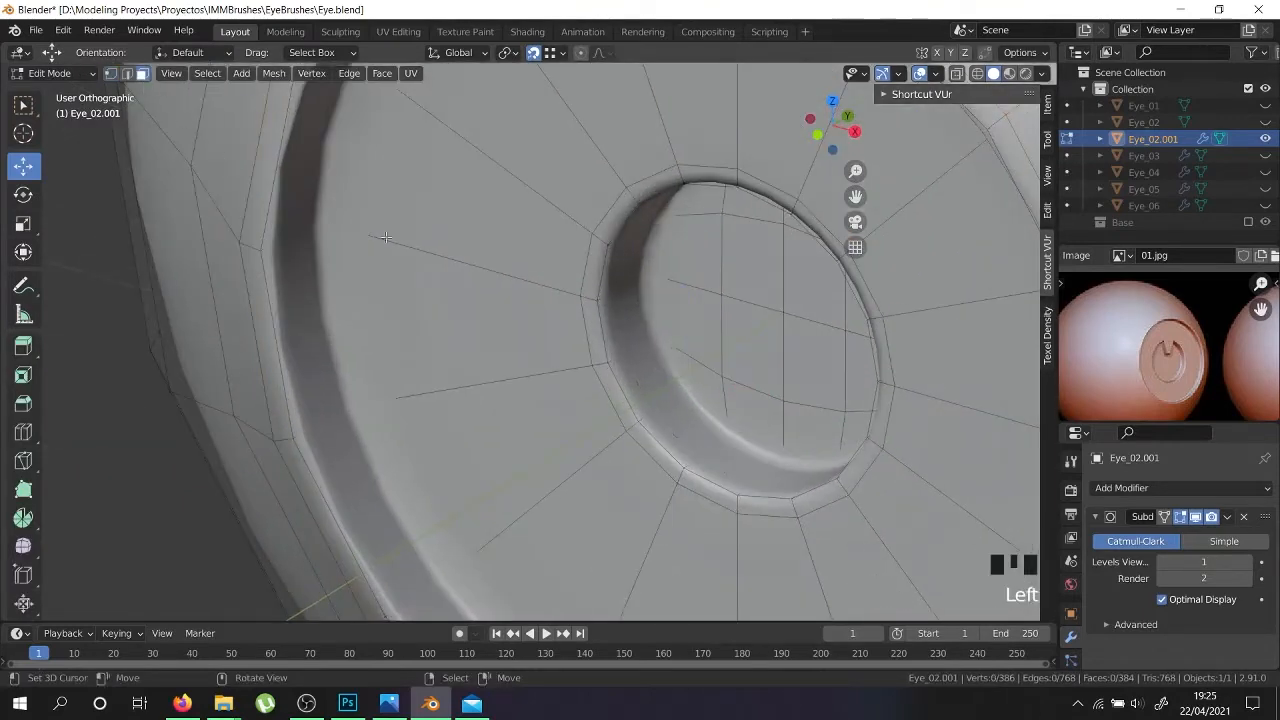
right_click(695, 463, "alt+shift")
right_click(695, 464, "alt+shift")
right_click(695, 466, "alt+shift")
right_click(701, 482, "alt")
key("shift+z")
scroll(701, 484, "up", 3)
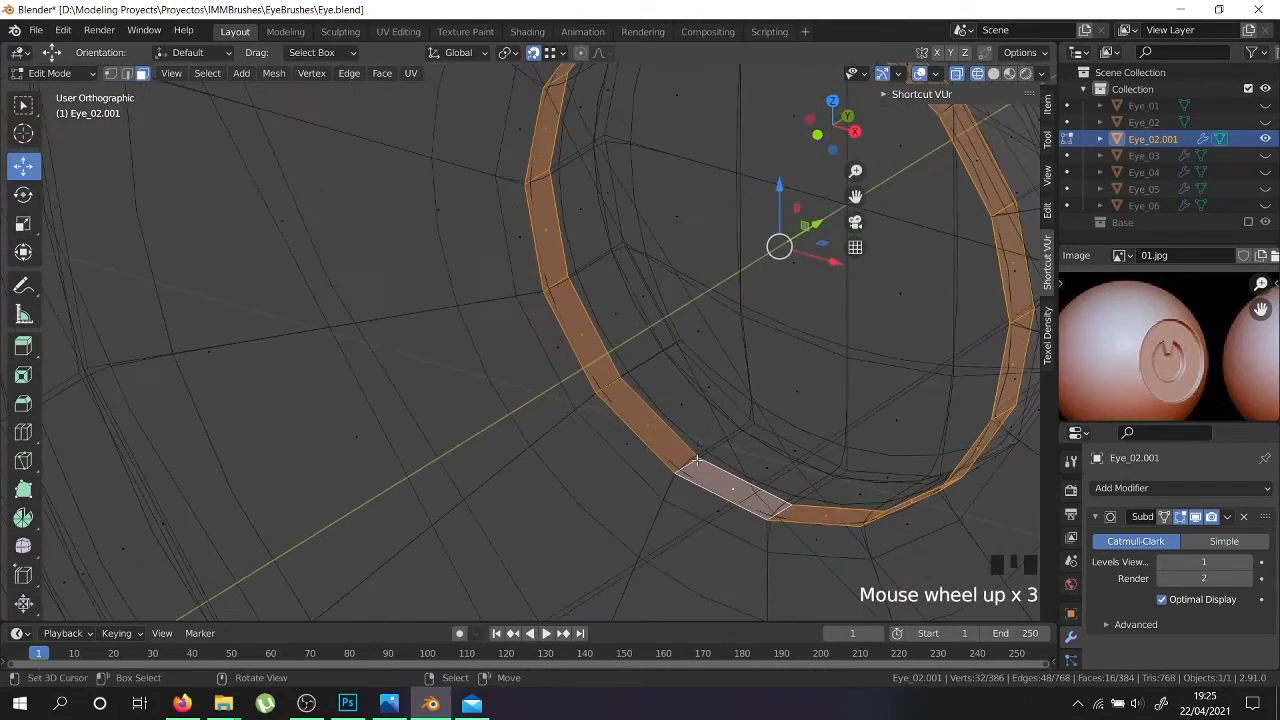
right_click(708, 441, "alt+shift")
right_click(671, 483, "alt+shift")
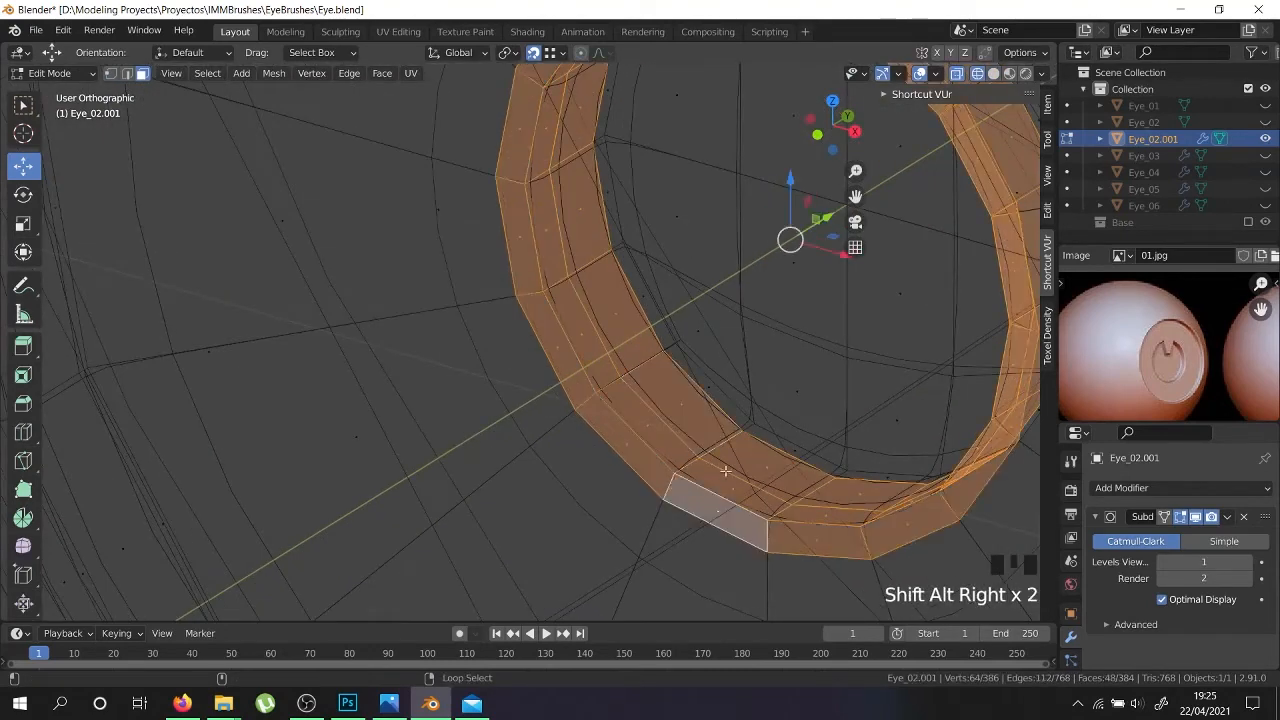
right_click(744, 423, "alt+shift")
scroll(744, 423, "down", 6)
key("KP_1")
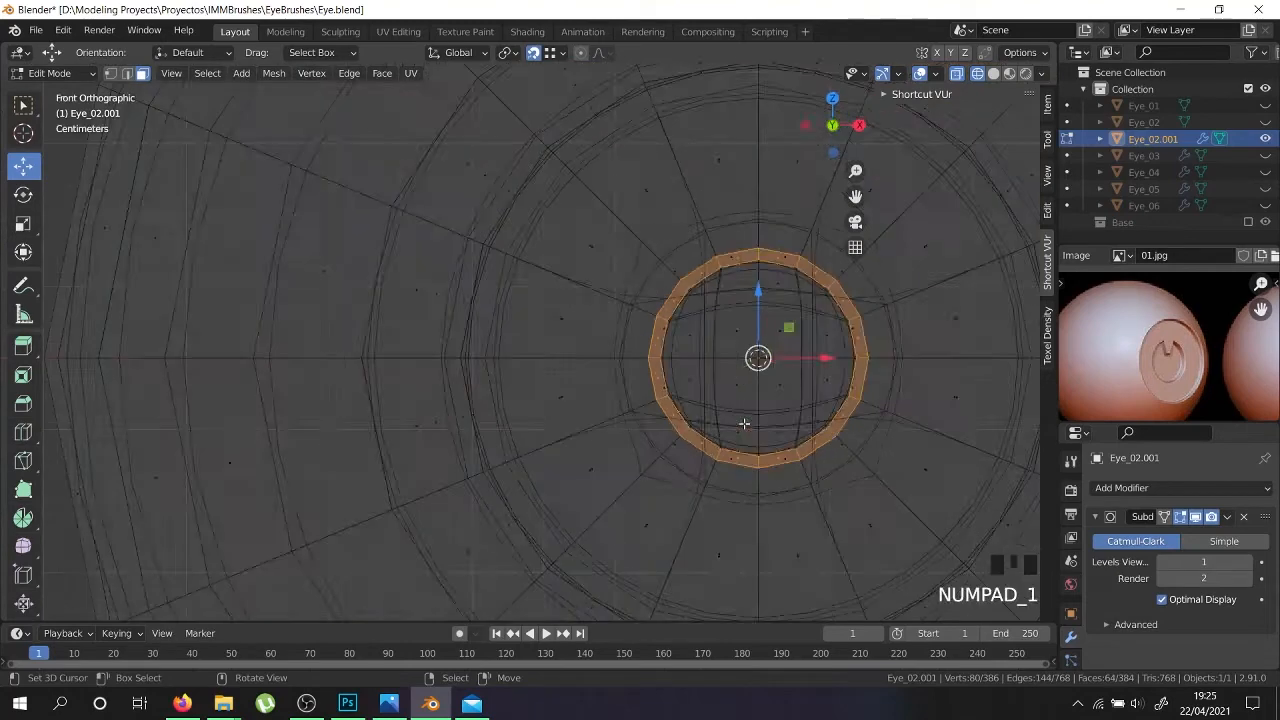
key("z")
scroll(744, 423, "down", 3)
scroll(744, 423, "down", 1)
key("s")
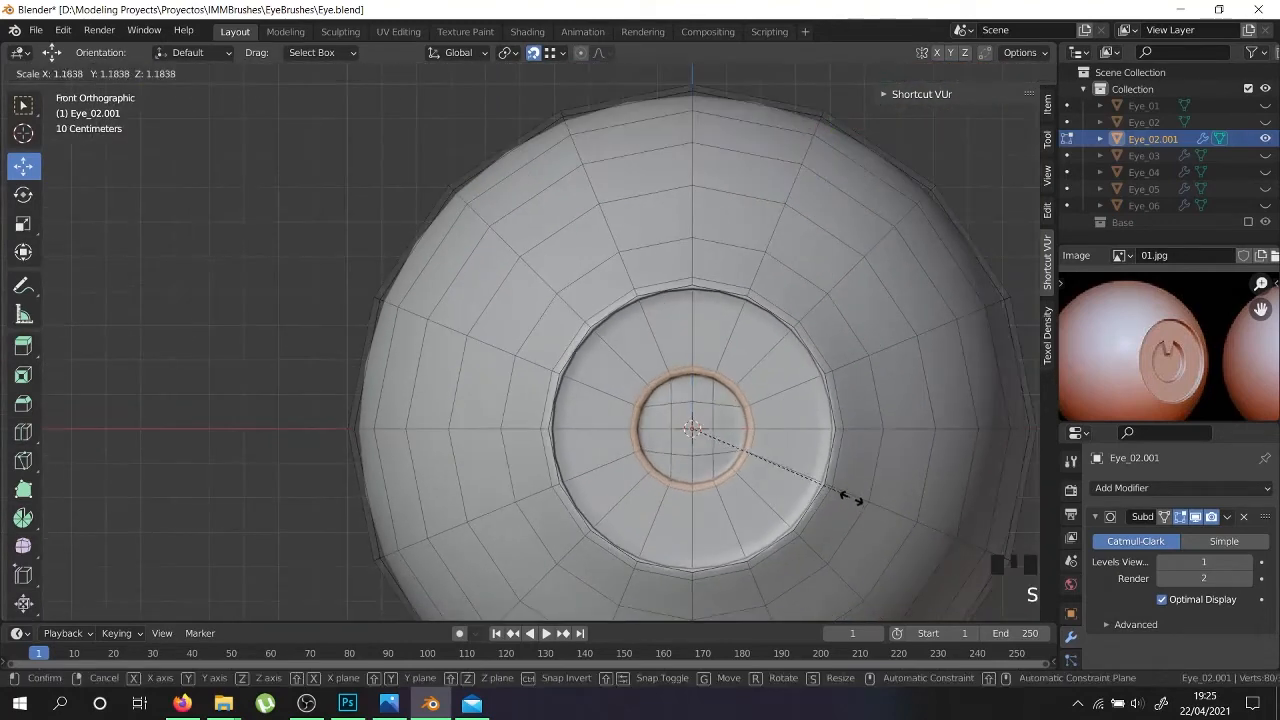
left_click(882, 511)
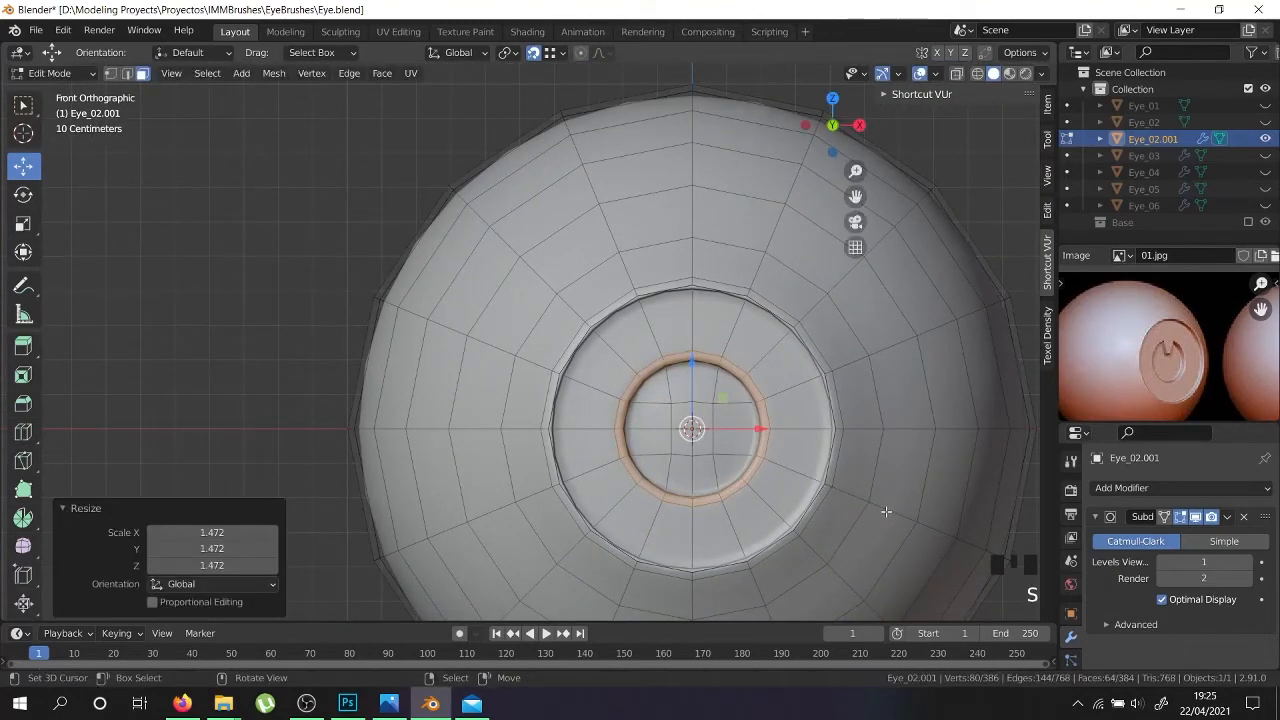
Restore the pupil ring's face selection and scale it down slightly, then check the smoothed eye
key("a")
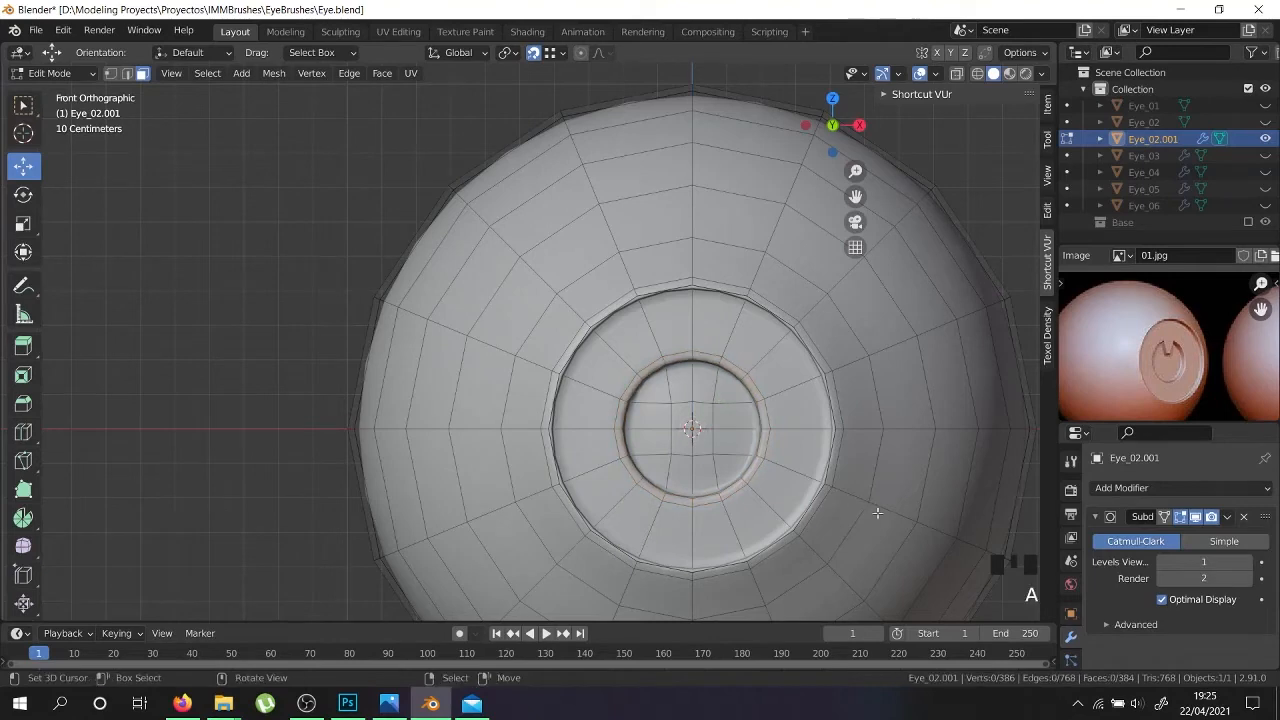
key("ctrl+z")
key("s")
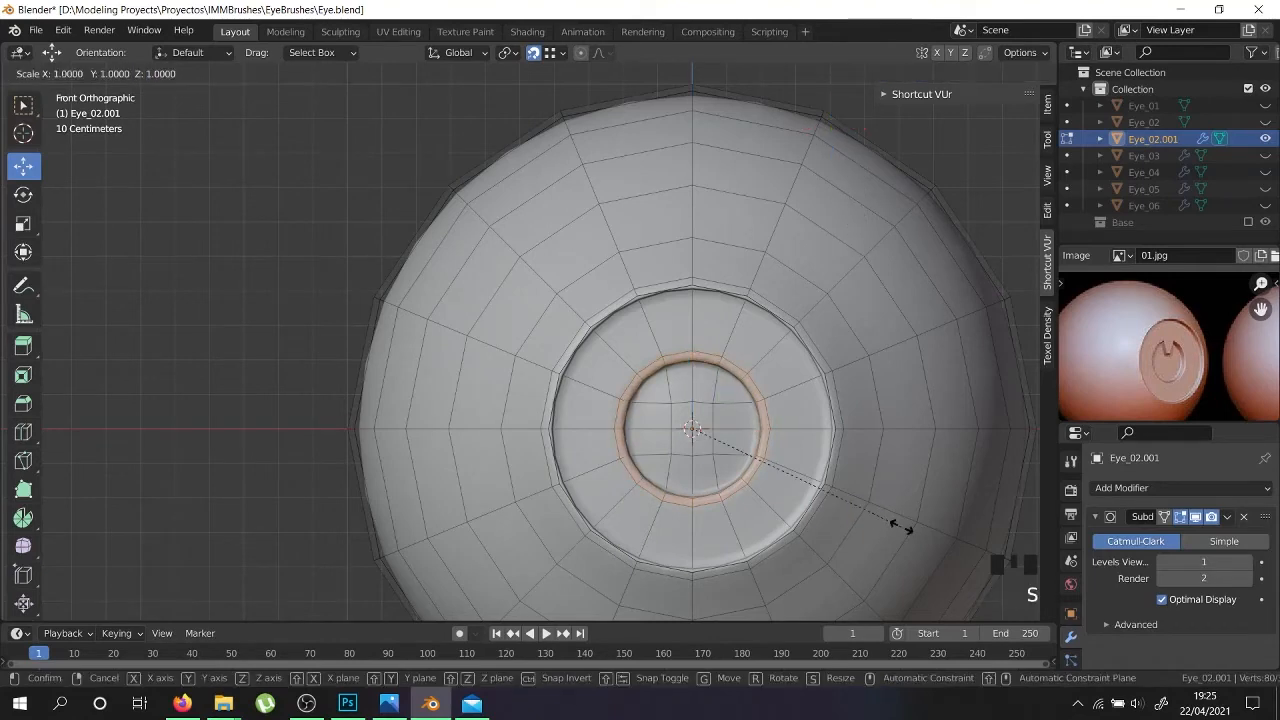
left_click(874, 514)
key("Tab")
scroll(750, 480, "down", 5)
middle_click_drag(750, 480, 846, 528)
scroll(850, 524, "up", 3)
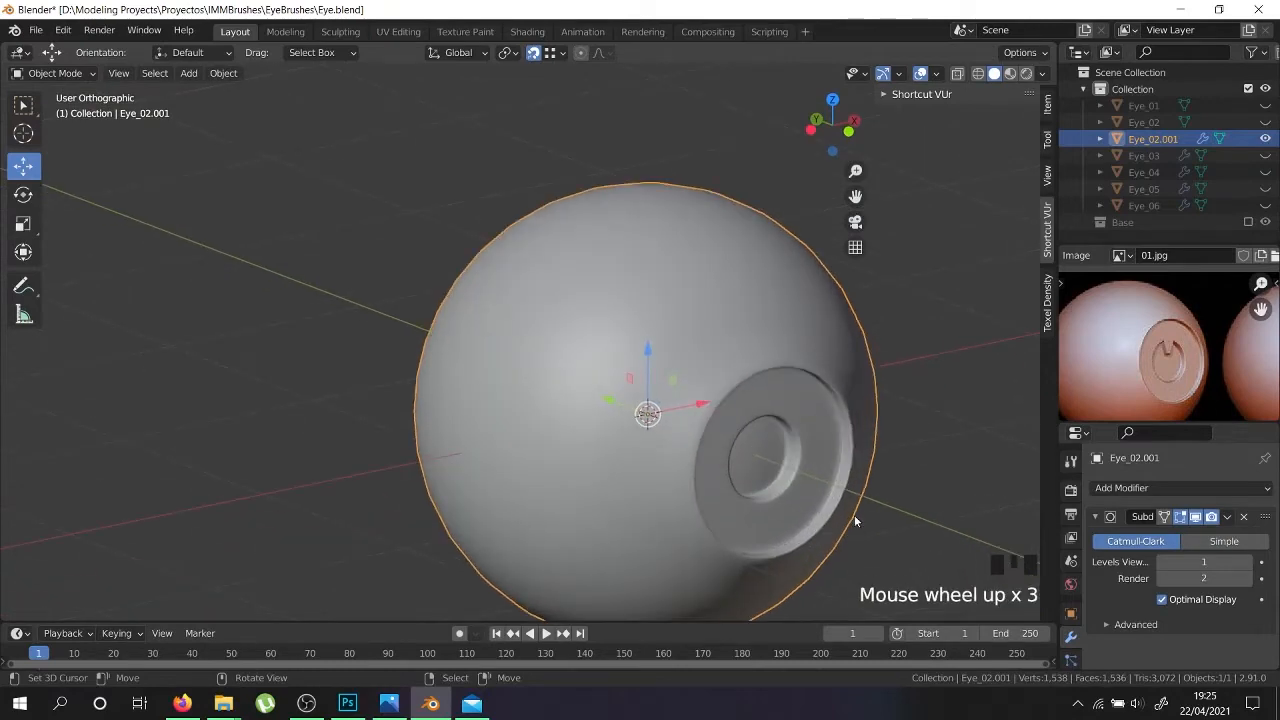
Delete one of the two edge loops bordering the thin bevel strip on the pupil recess's rim with Delete Edge Loops
key("Tab")
scroll(780, 470, "up", 8)
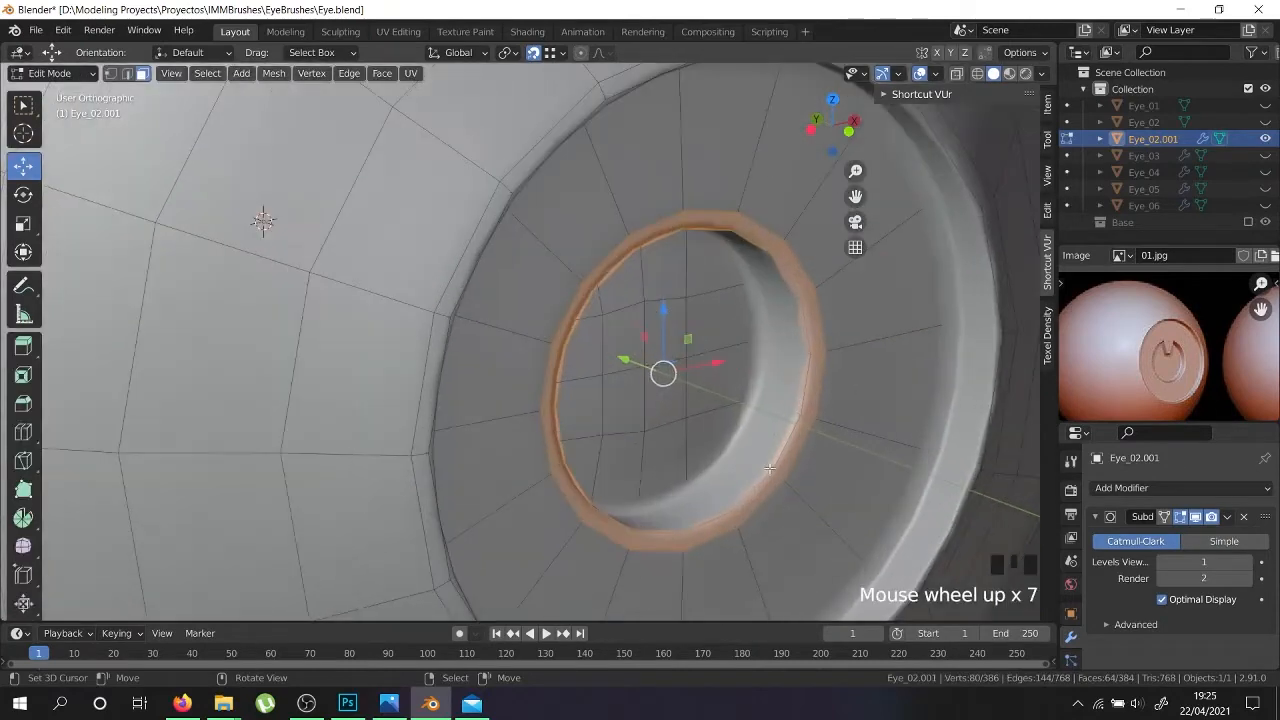
scroll(1168, 377, "up", 4)
right_click(699, 471)
key("shift+z")
scroll(702, 470, "up", 1)
scroll(700, 475, "up", 4)
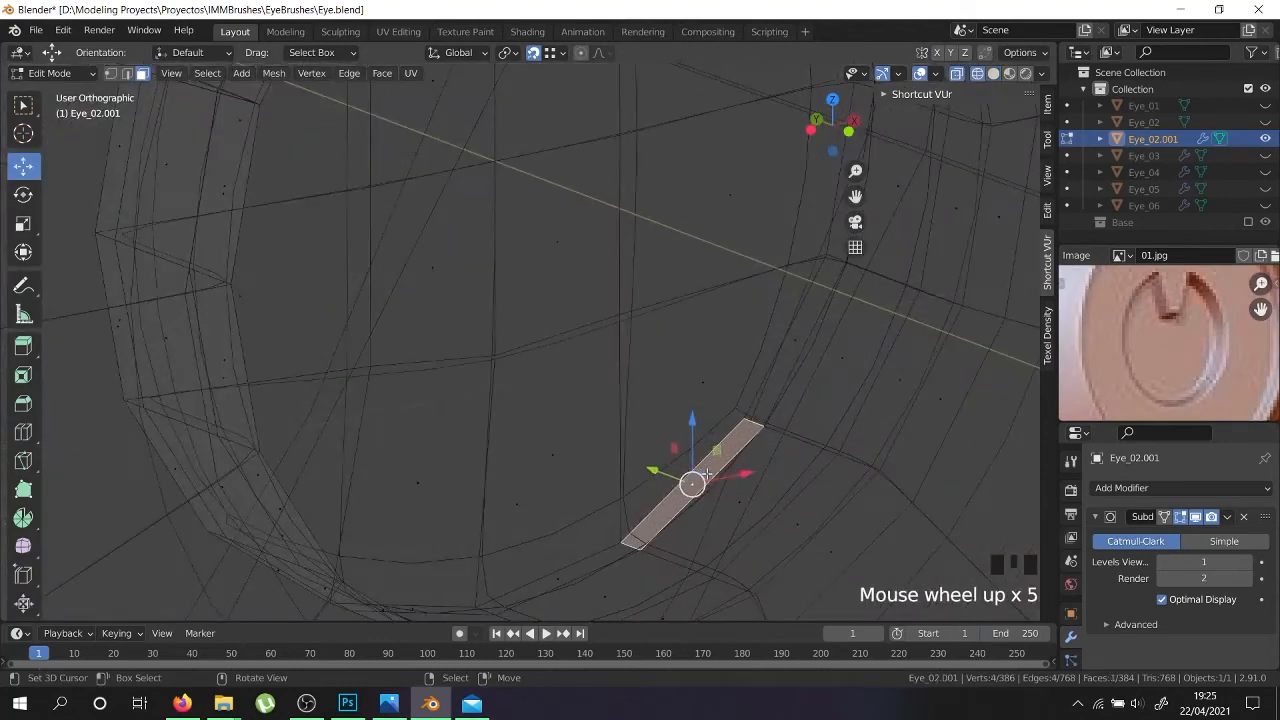
key("2")
left_click(742, 432)
right_click(765, 425)
right_click(766, 425, "alt+shift")
right_click(776, 407, "alt+shift")
right_click(777, 408)
right_click(778, 410, "alt+shift")
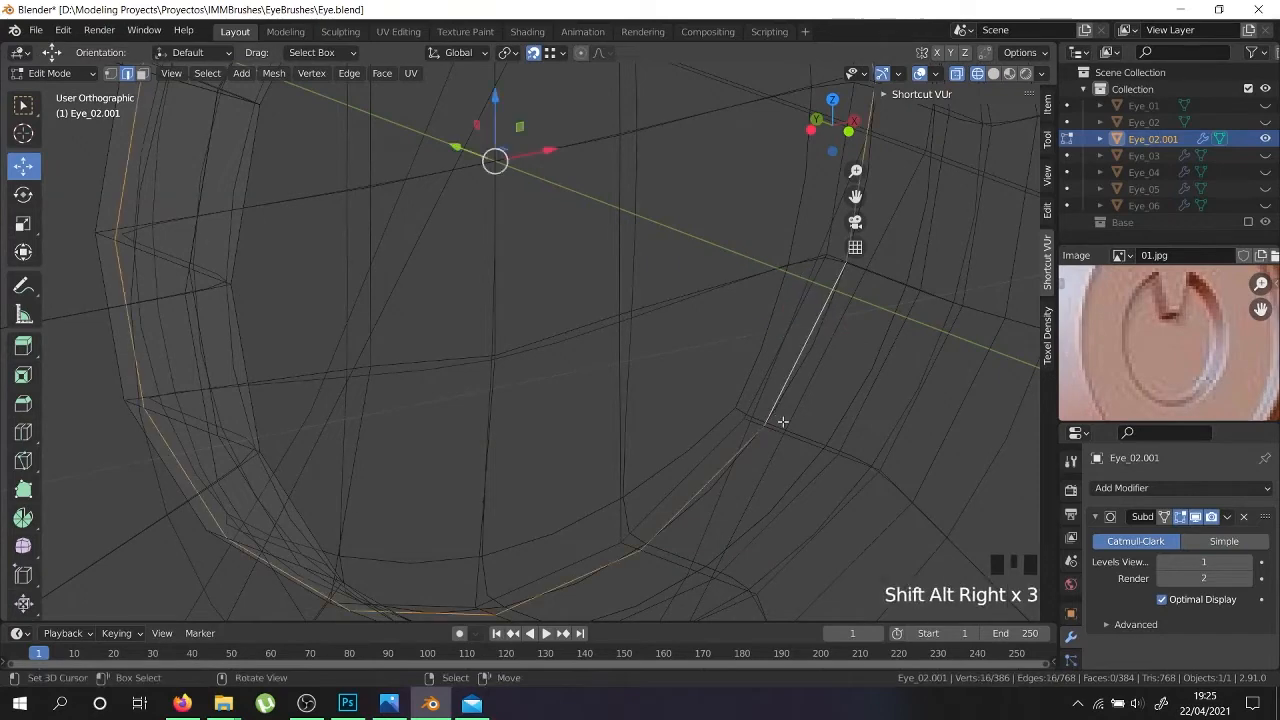
key("x")
left_click(764, 583)
key("z")
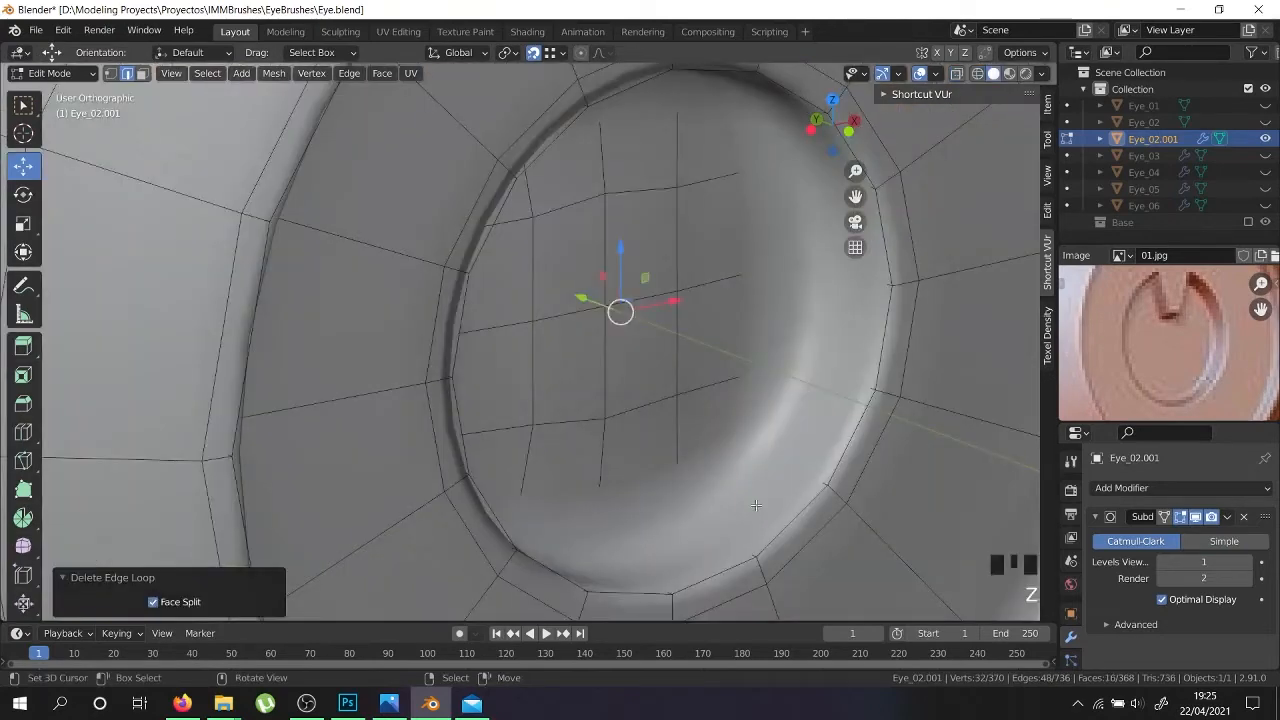
key("Tab")
scroll(756, 504, "down", 5)
mouse_move(756, 504)
middle_mouse_down()
mouse_move(711, 513)
mouse_move(738, 513)
middle_mouse_up()
Select the complete remaining edge loop around the pupil recess's rim and bevel it about 0.0085 m wide with one segment
key("Tab")
scroll(740, 495, "up", 4)
key("z")
scroll(692, 476, "up", 4)
right_click(691, 479, "alt+shift")
right_click(692, 480, "alt+shift")
right_click(692, 481, "alt+shift")
scroll(730, 523, "down", 2)
right_click(652, 551, "alt+shift")
middle_click_drag(682, 533, 815, 430, "shift")
key("ctrl+z")
right_click(777, 473, "alt+shift")
middle_click_drag(775, 474, 538, 445)
scroll(510, 390, "up", 2)
right_click(475, 348, "alt+shift")
middle_click_drag(508, 346, 538, 521, "shift")
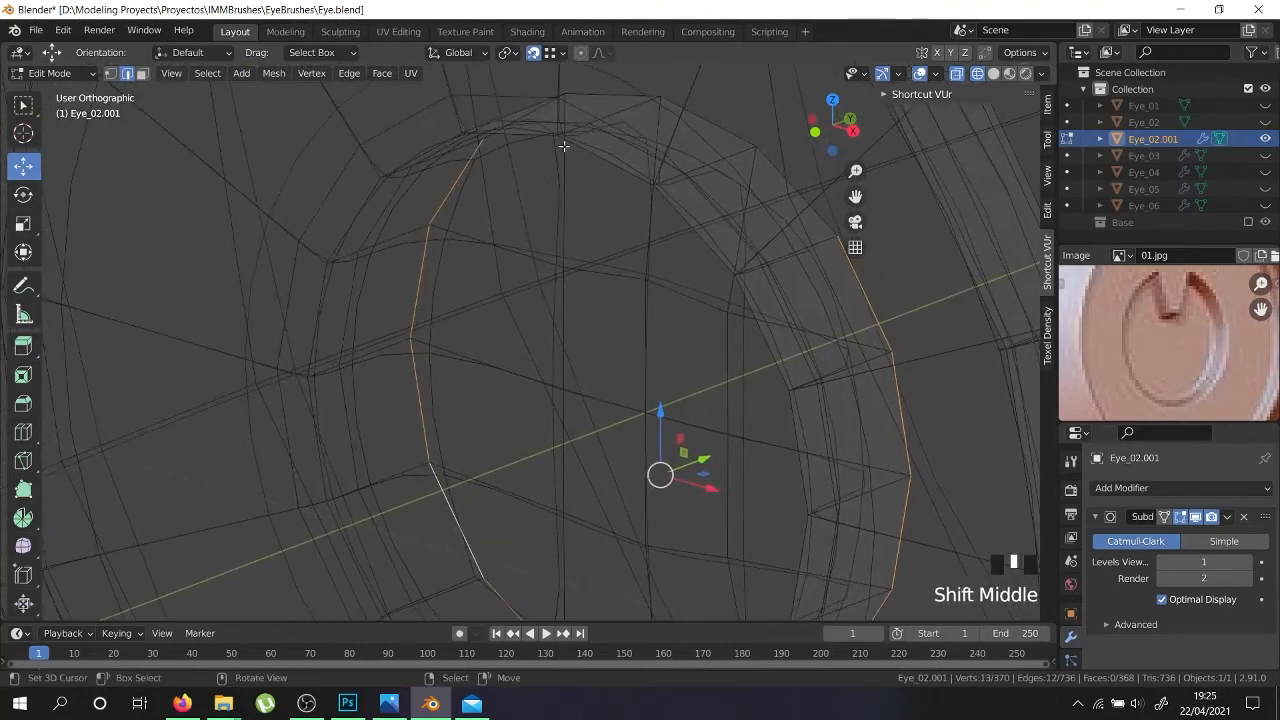
right_click(617, 96, "alt+shift")
scroll(686, 323, "down", 2)
middle_click_drag(686, 323, 811, 382)
scroll(807, 515, "up", 1)
key("ctrl+b")
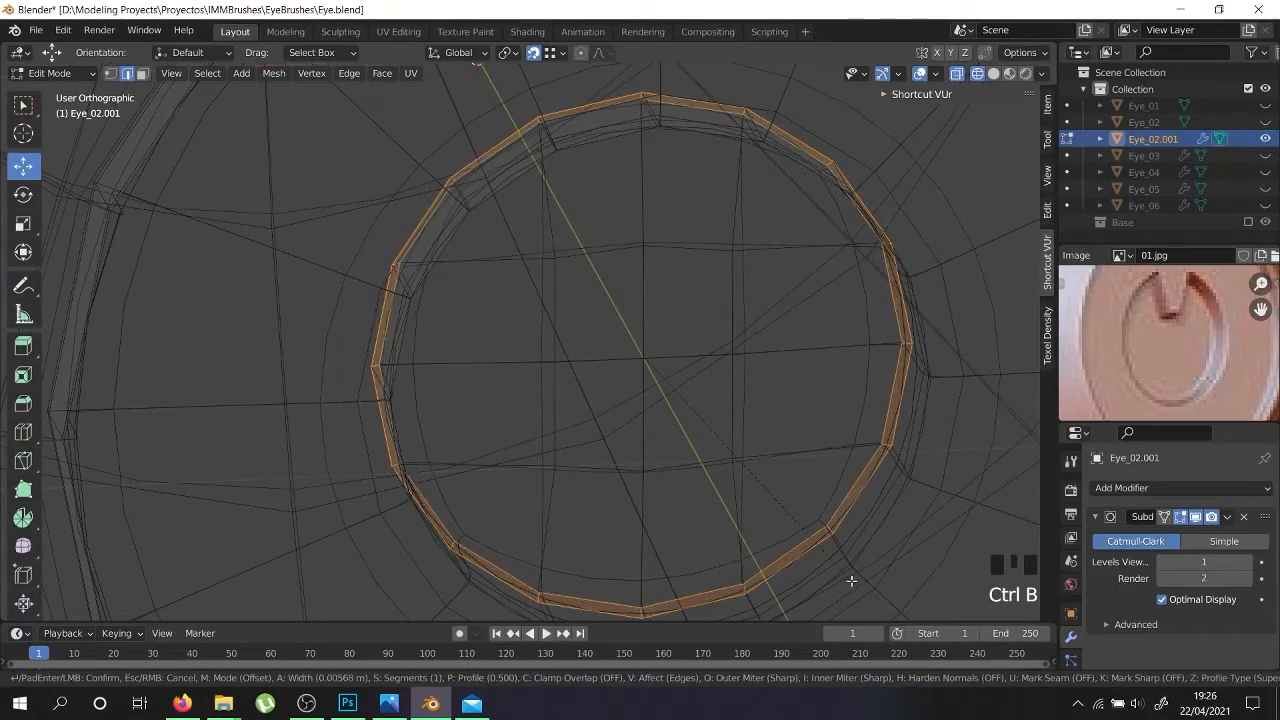
left_click(852, 585)
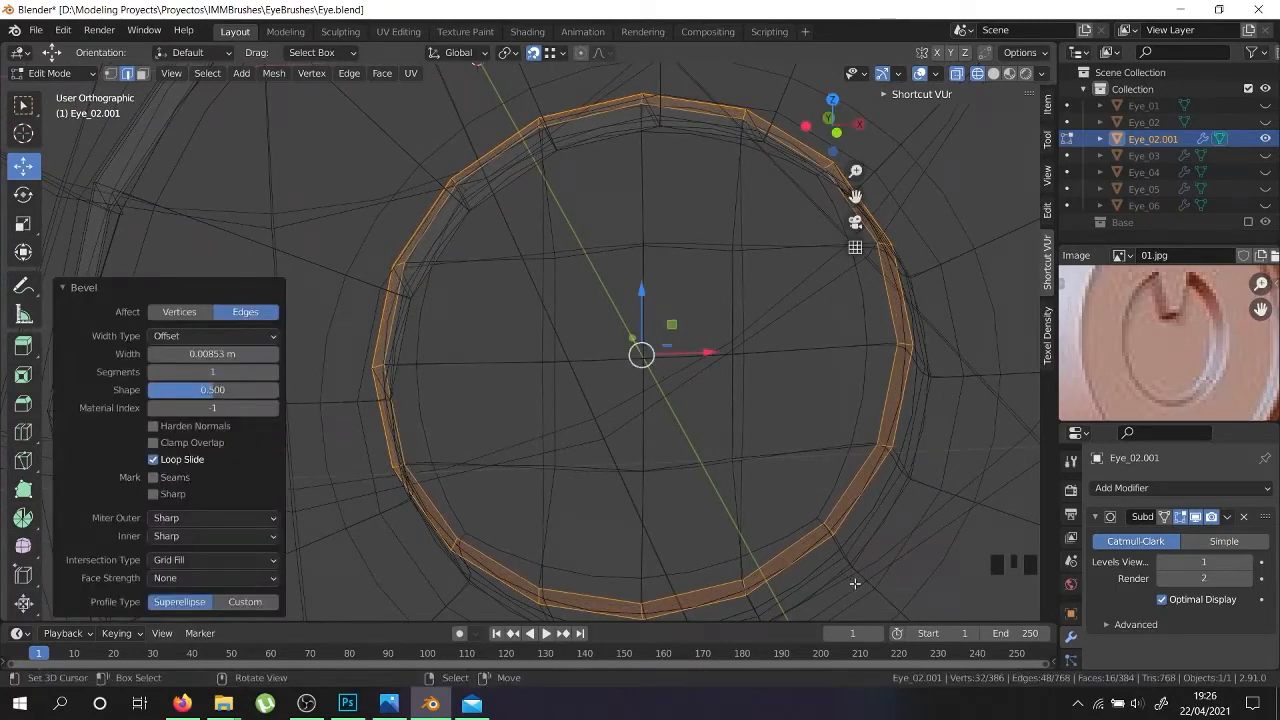
Examine the smoothed eye's iris and pupil recesses from several angles in Object Mode
key("z")
key("Tab")
middle_click_drag(794, 521, 771, 477)
scroll(764, 418, "down", 5)
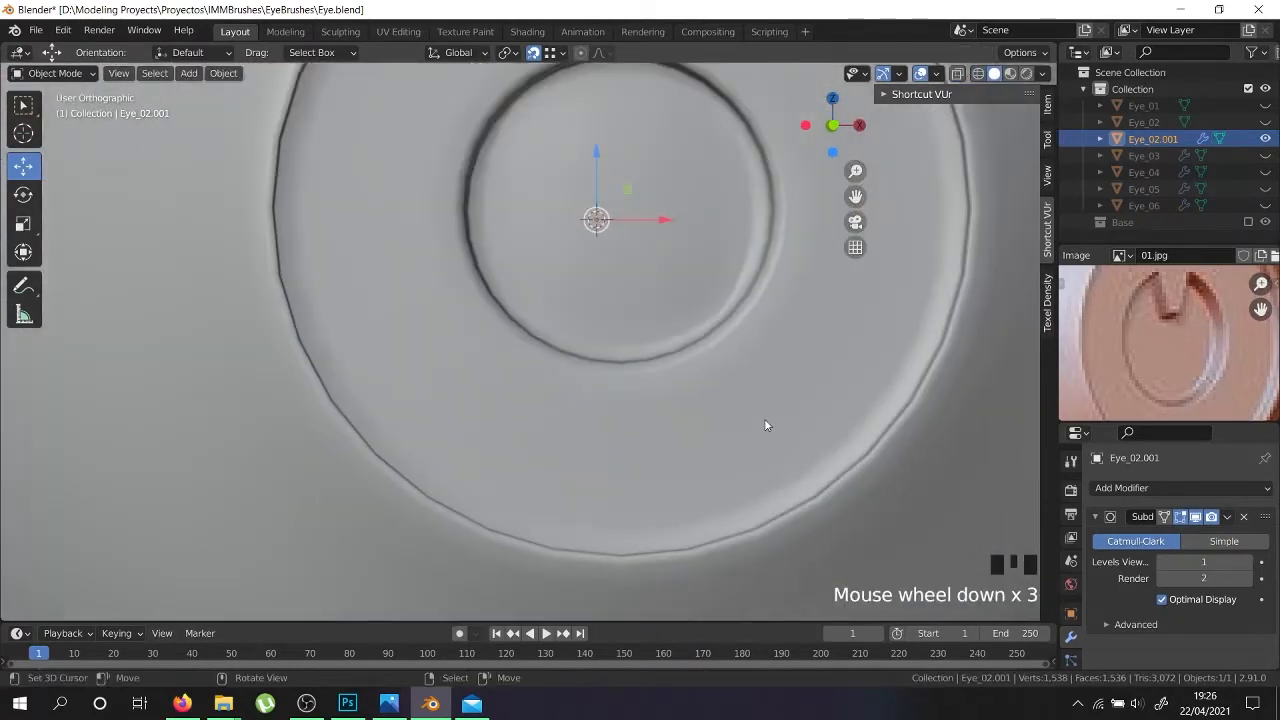
middle_click_drag(743, 377, 748, 438)
scroll(780, 488, "down", 4)
scroll(752, 462, "down", 1)
middle_click_drag(757, 486, 730, 540)
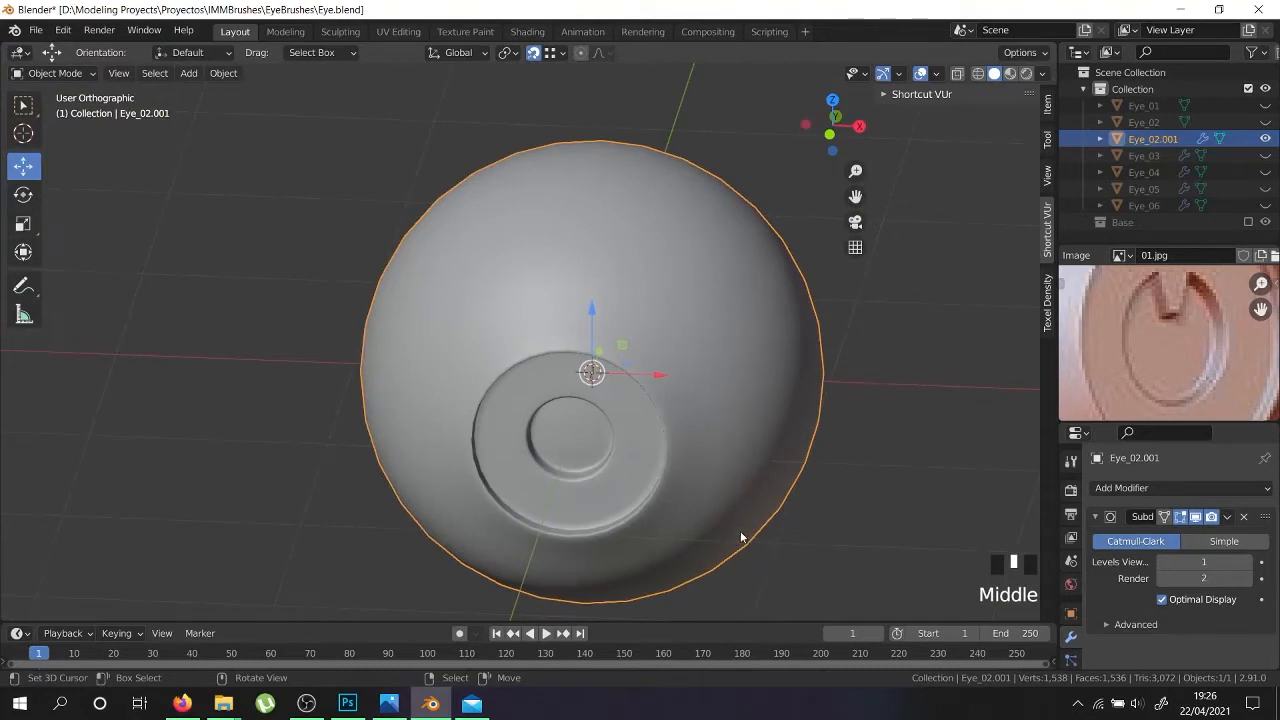
Rename the object Eye_02.001 as Eye_07
triple_click(1150, 140)
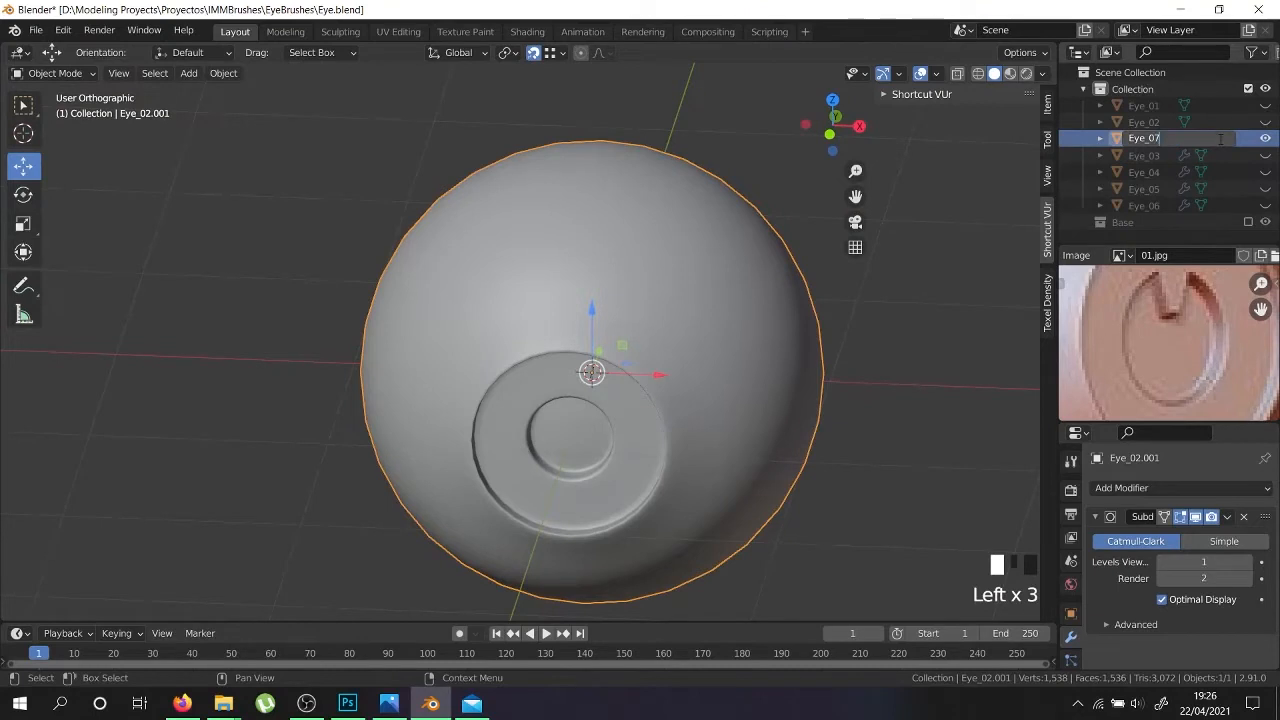
type("Eye_07")
key("Return")
Examine the eye in front view and compare it with the next eye designs in the reference image 01.jpg
scroll(687, 358, "down", 3)
key("Tab")
key("Tab")
middle_click_drag(757, 409, 765, 454)
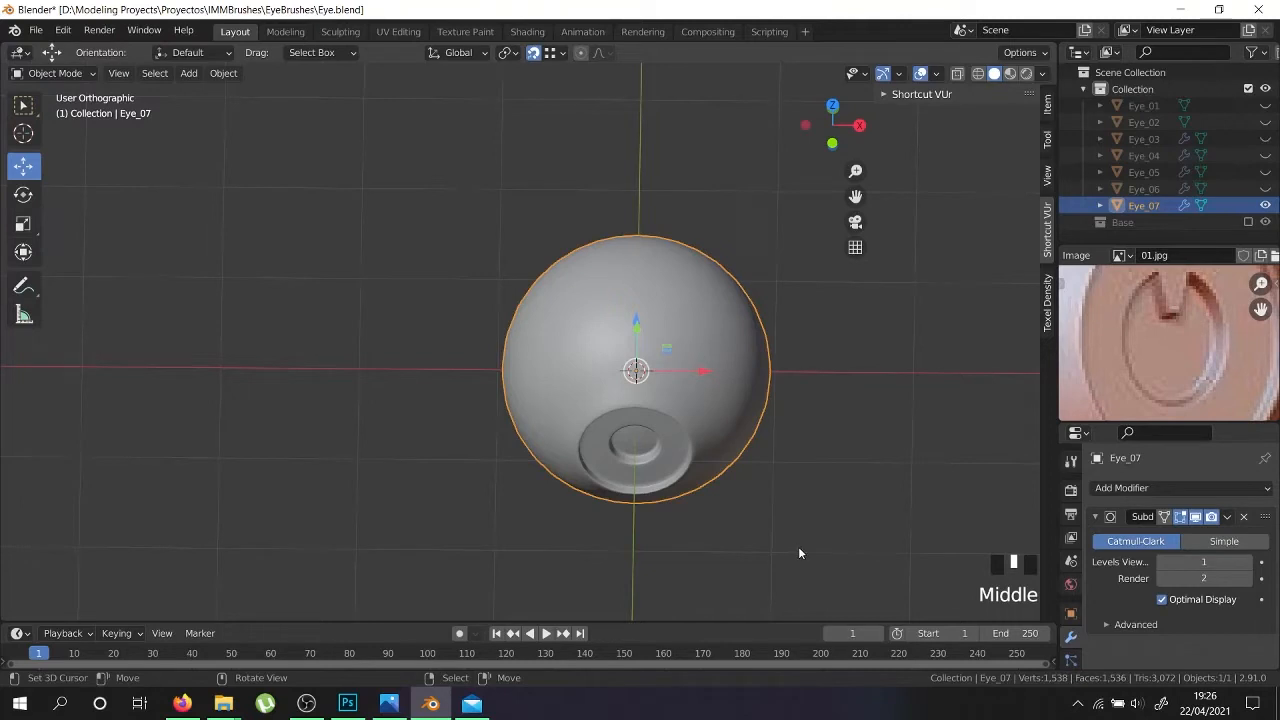
middle_click_drag(897, 477, 757, 465, "shift")
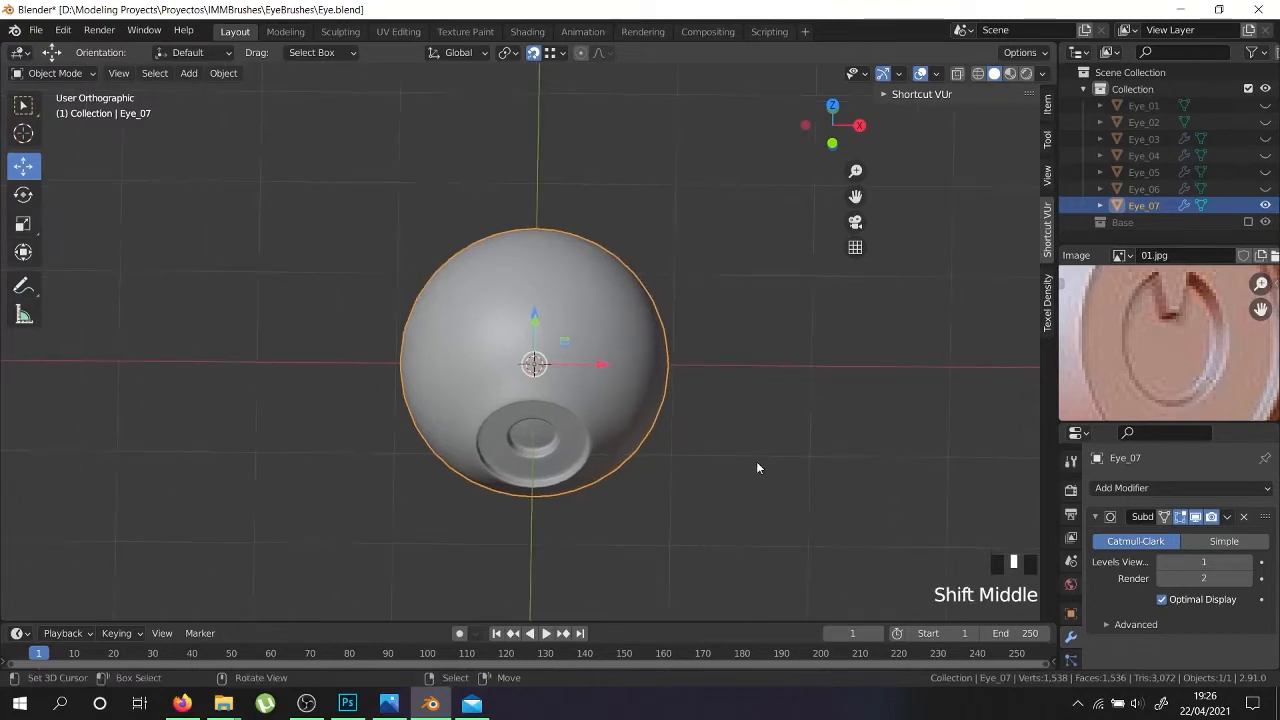
key("KP_1")
key("shift+c")
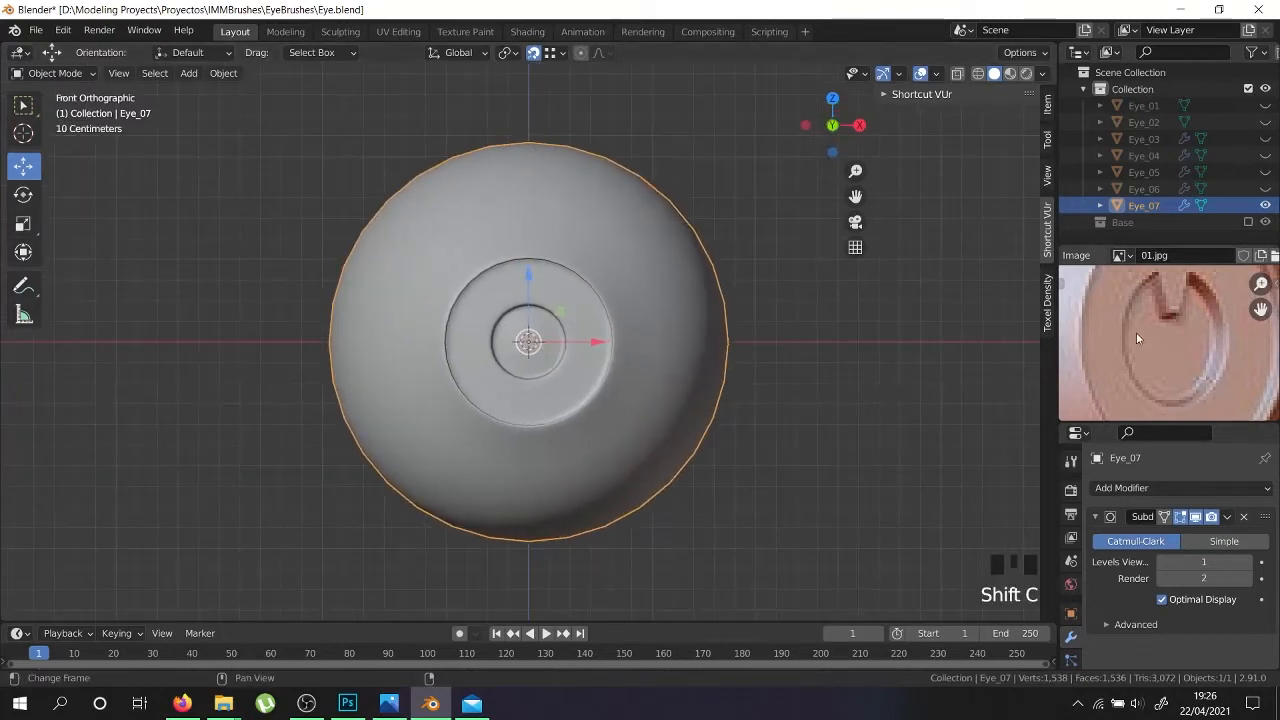
scroll(1140, 340, "down", 5)
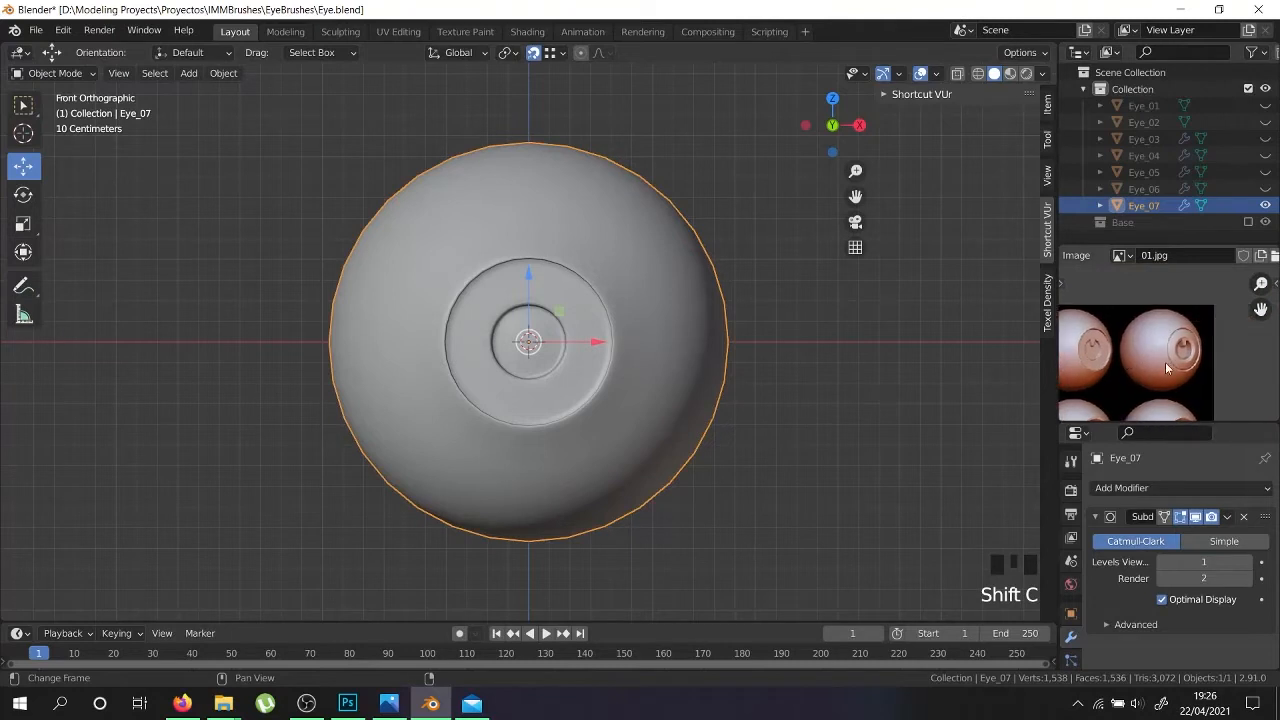
scroll(1194, 346, "up", 6)
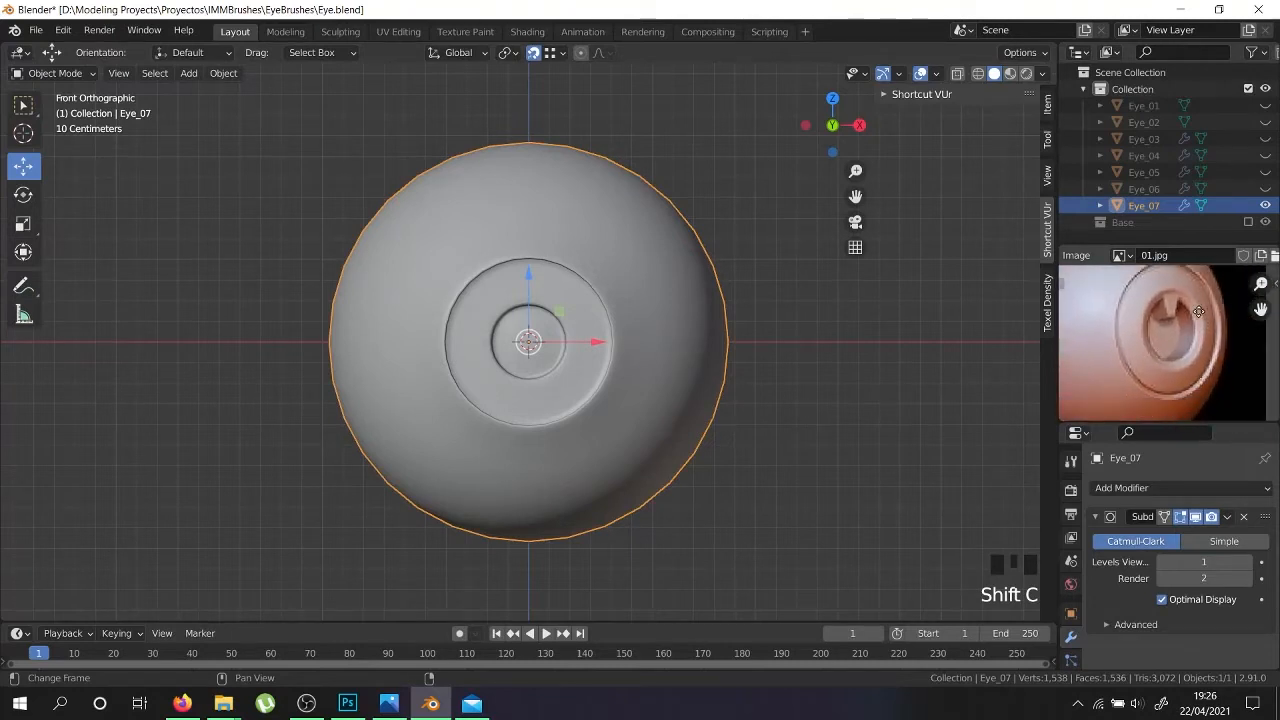
scroll(1195, 370, "down", 4)
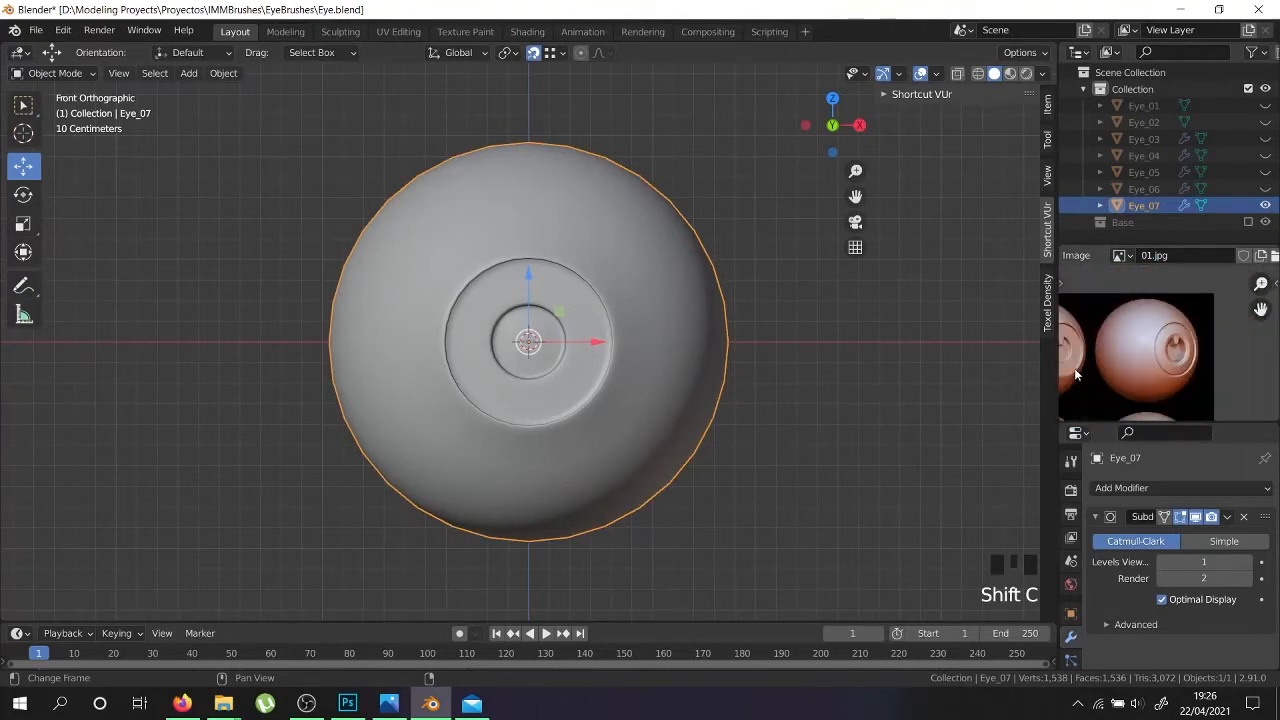
scroll(1190, 364, "up", 4)
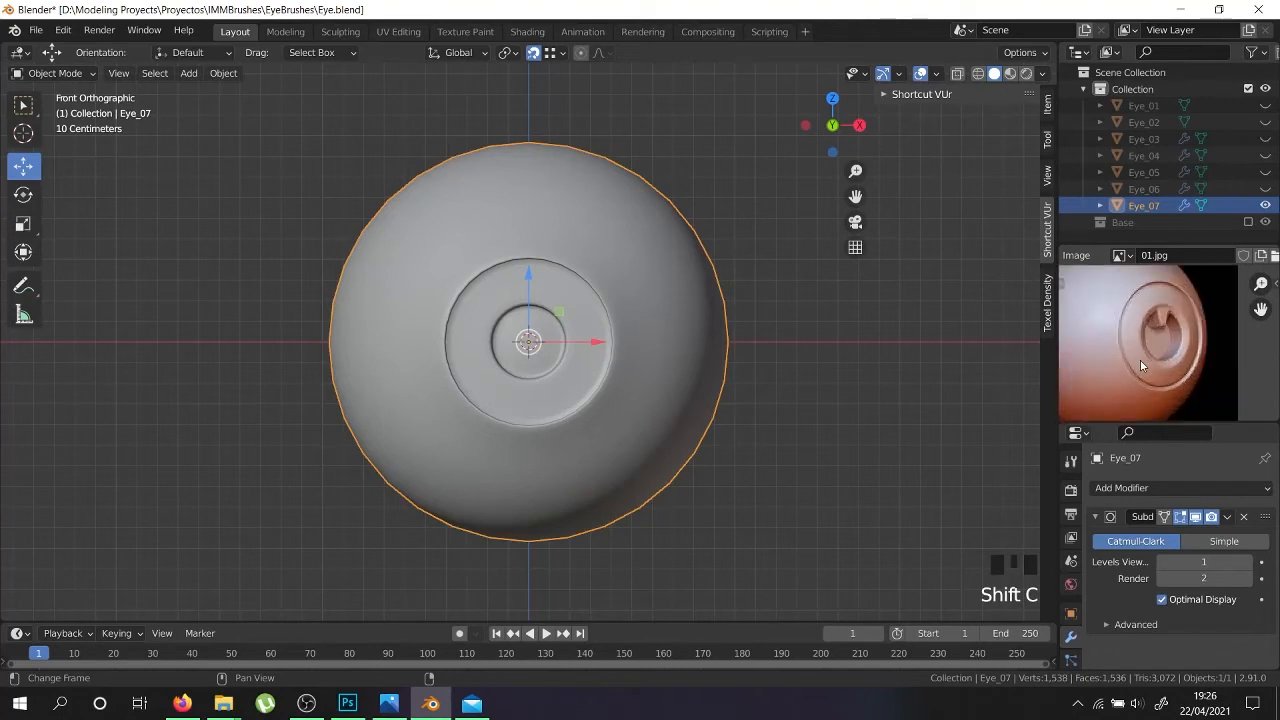
Hide Eye_07, then show and select Eye_05
left_click(1265, 206)
left_click(1265, 172)
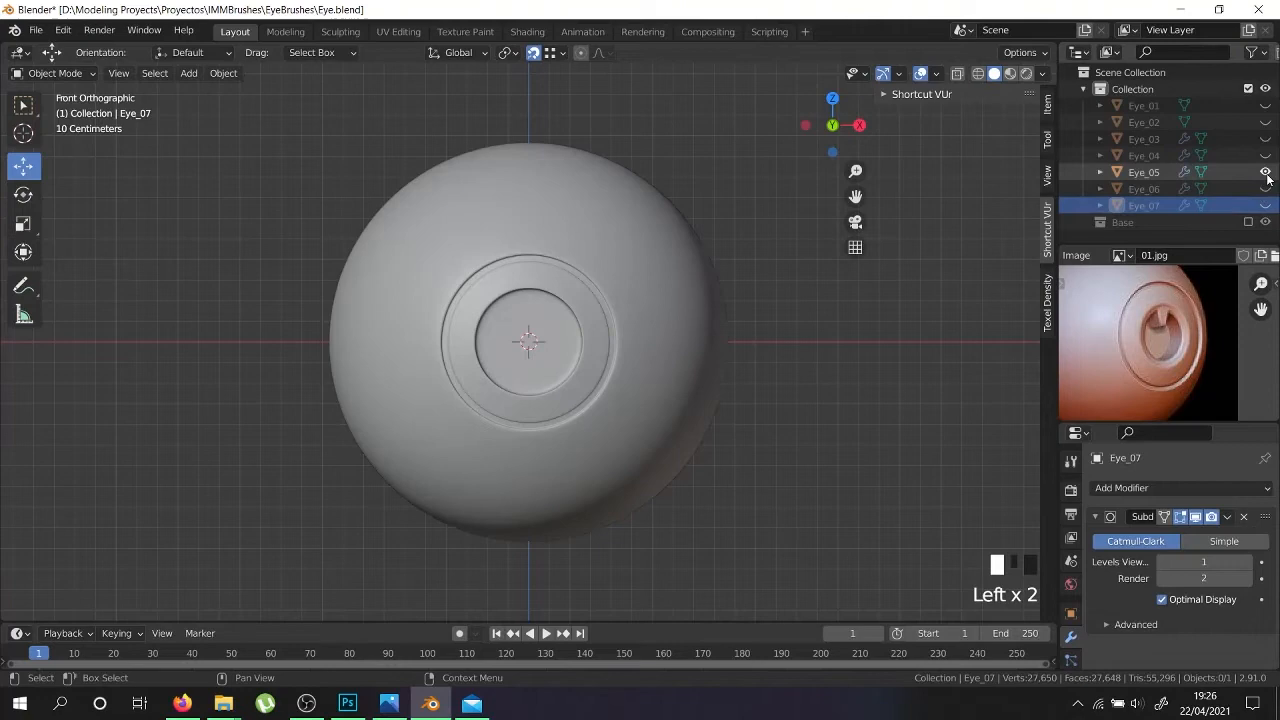
right_click(592, 393)
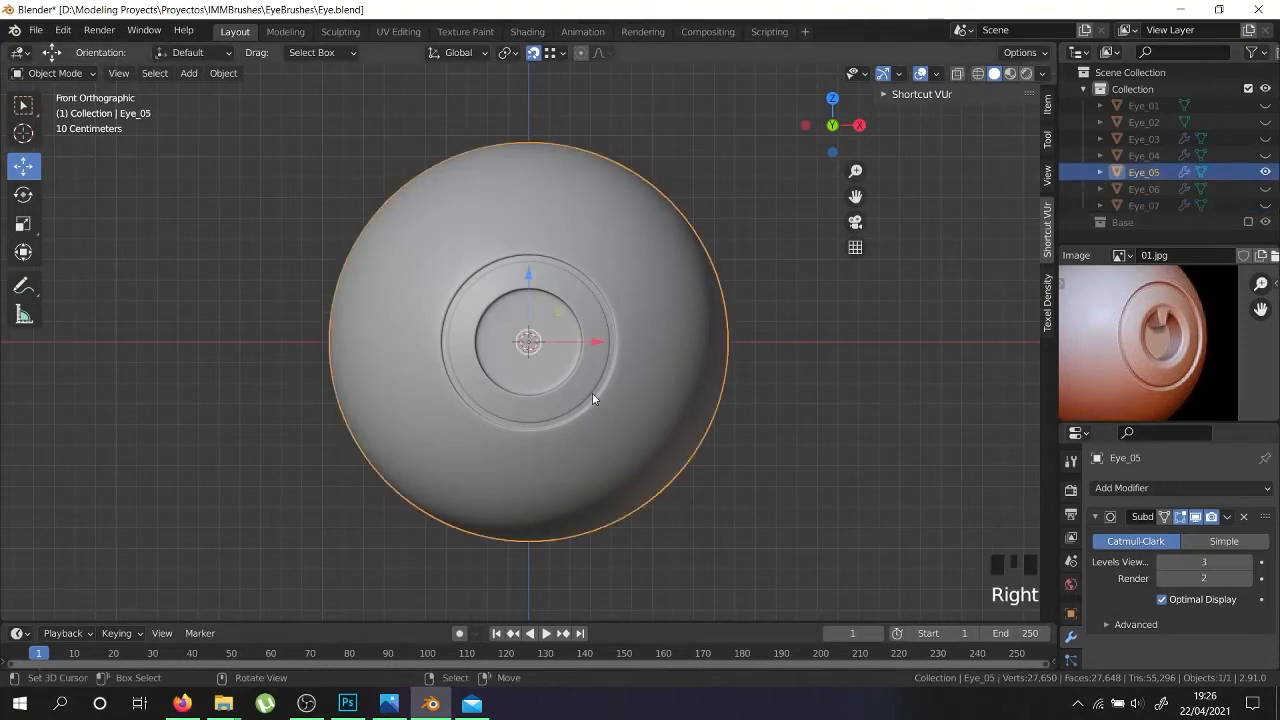
scroll(592, 393, "up", 5)
scroll(600, 382, "down", 5)
scroll(630, 397, "down", 2)
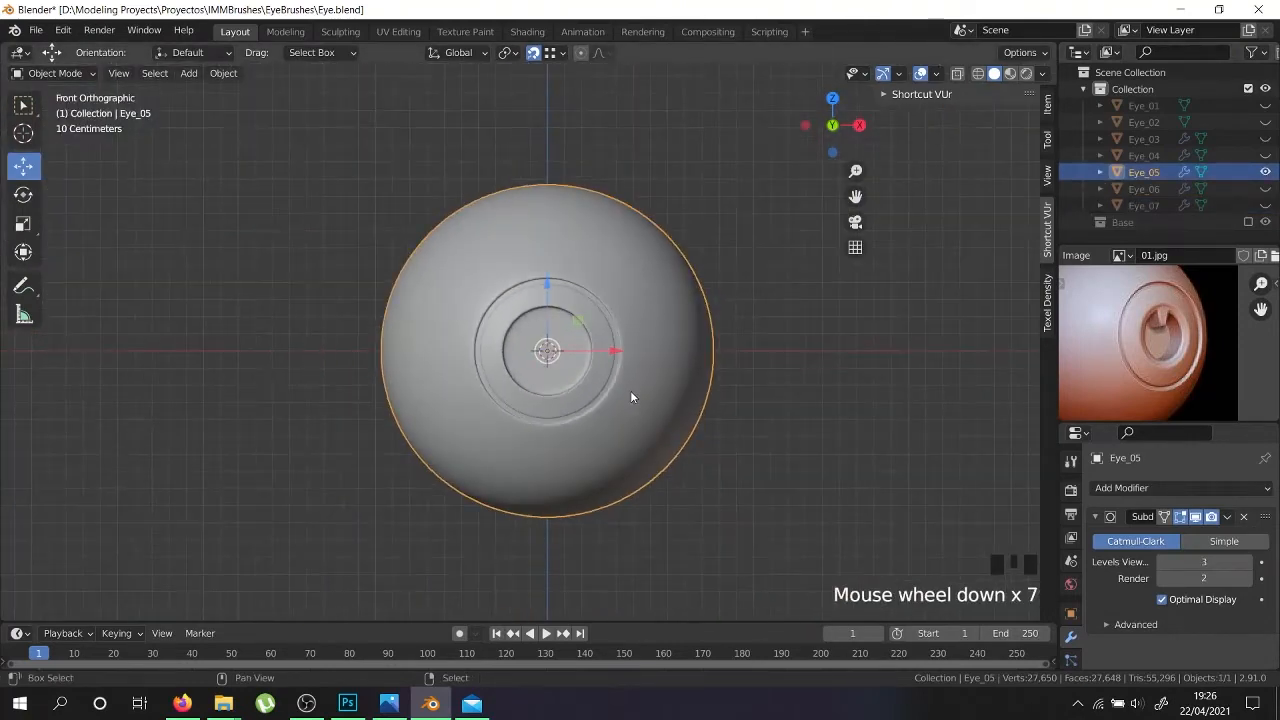
Duplicate Eye_05 in place and rename the copy Eye_08
key("shift+d")
left_click(1163, 188)
double_click(1163, 188)
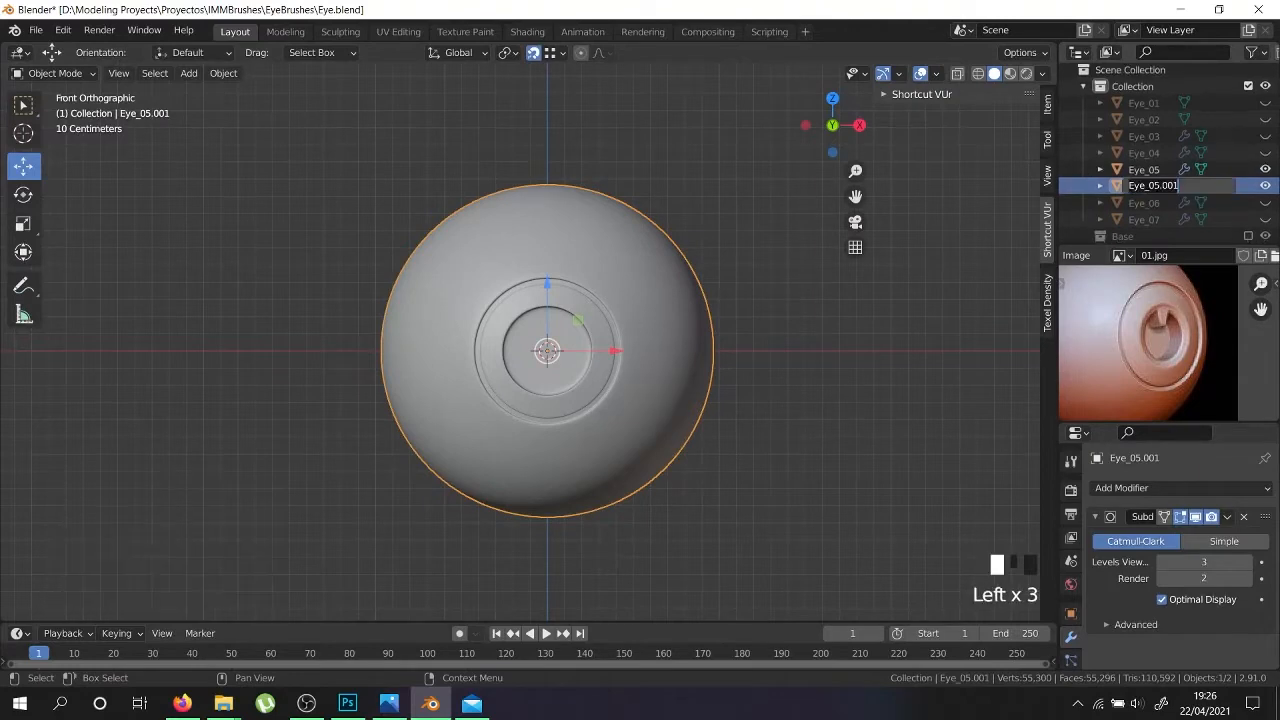
type("8")
key("Return")
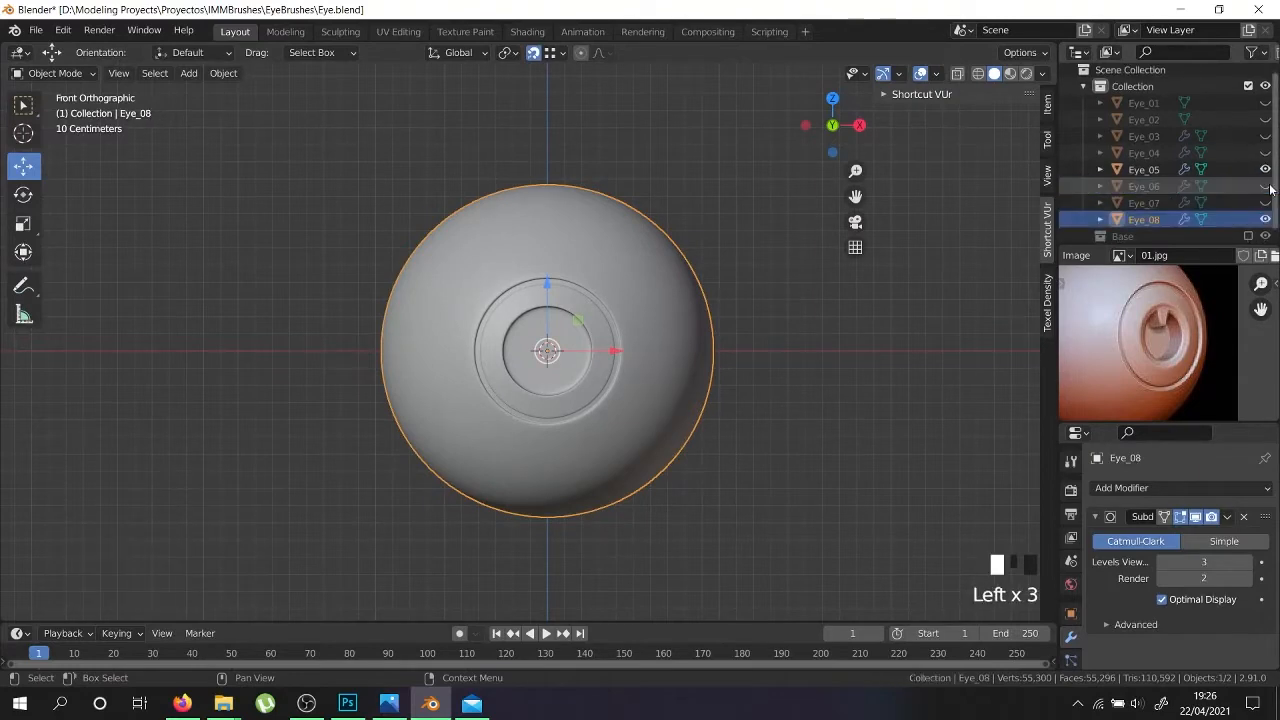
Hide Eye_05 and open Eye_08's mesh for editing around the pupil recess
left_click(1265, 169)
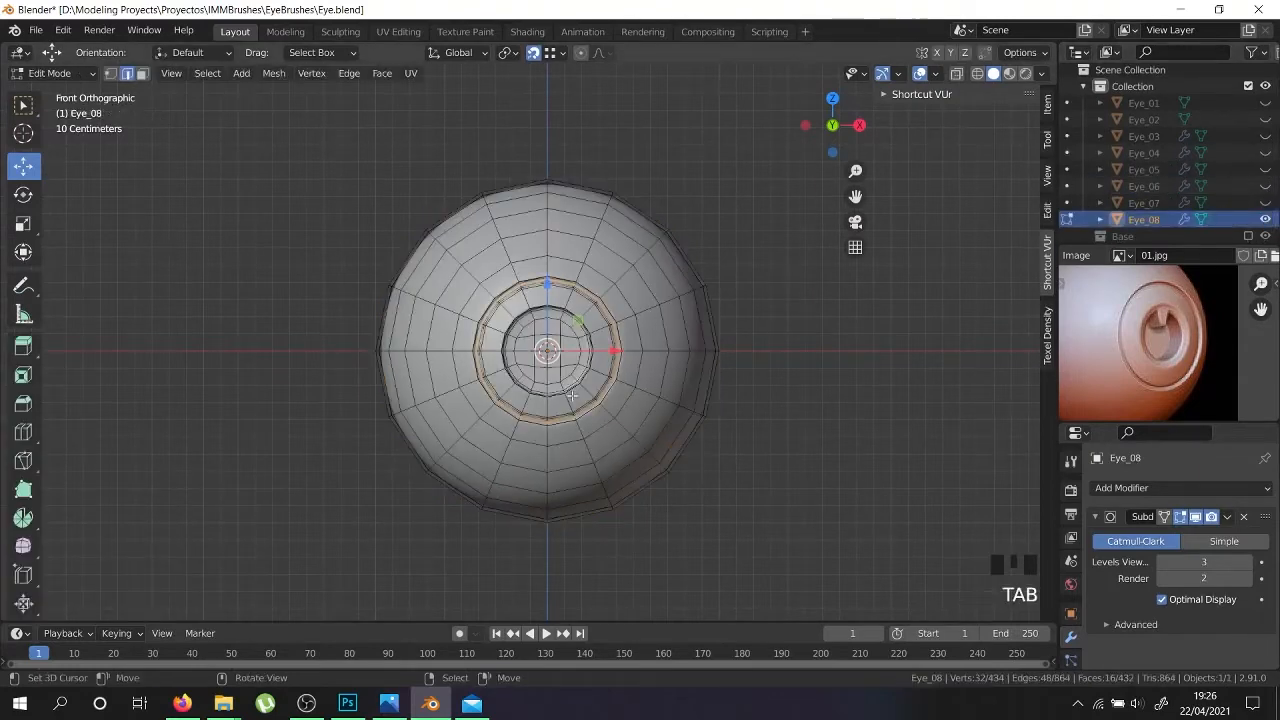
key("Tab")
scroll(560, 396, "up", 6)
right_click(556, 392)
middle_click_drag(553, 385, 520, 441)
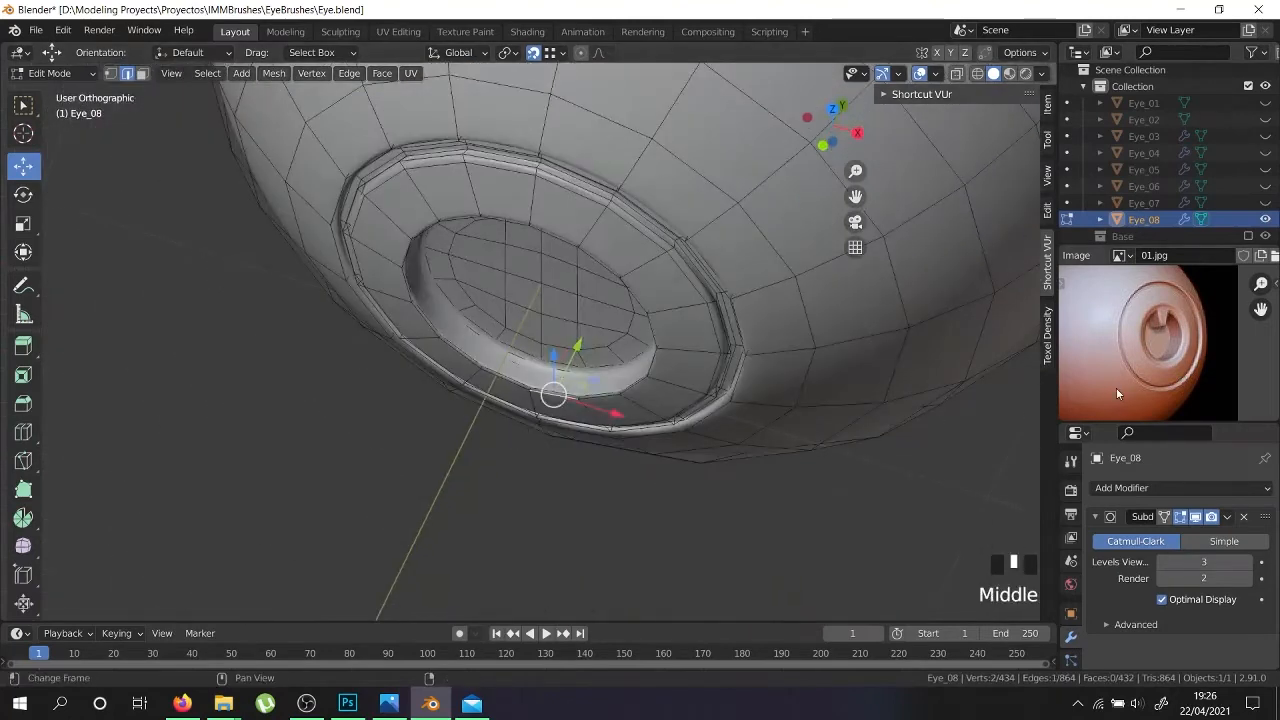
Select the ring of faces along the wall of Eye_08's pupil recess, using face selection in wireframe display
scroll(534, 406, "up", 4)
right_click(560, 384)
key("z")
left_click(142, 74)
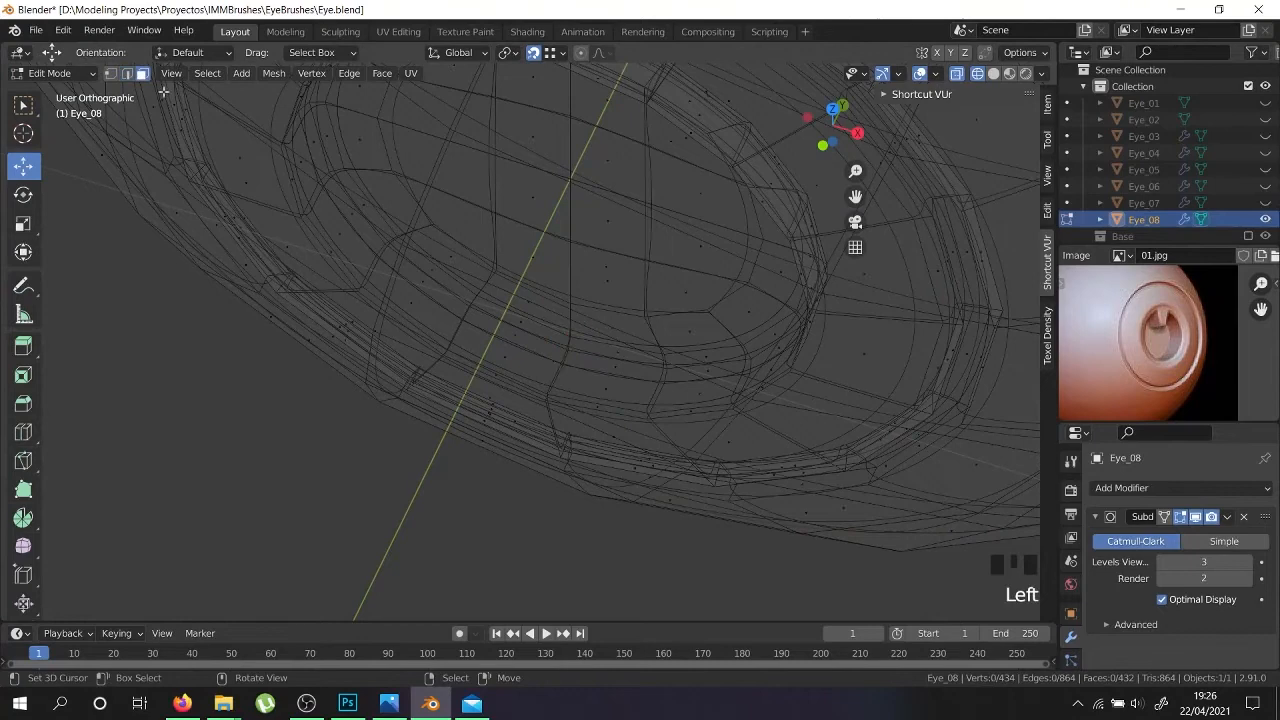
right_click(559, 378)
right_click(556, 376)
right_click(592, 385)
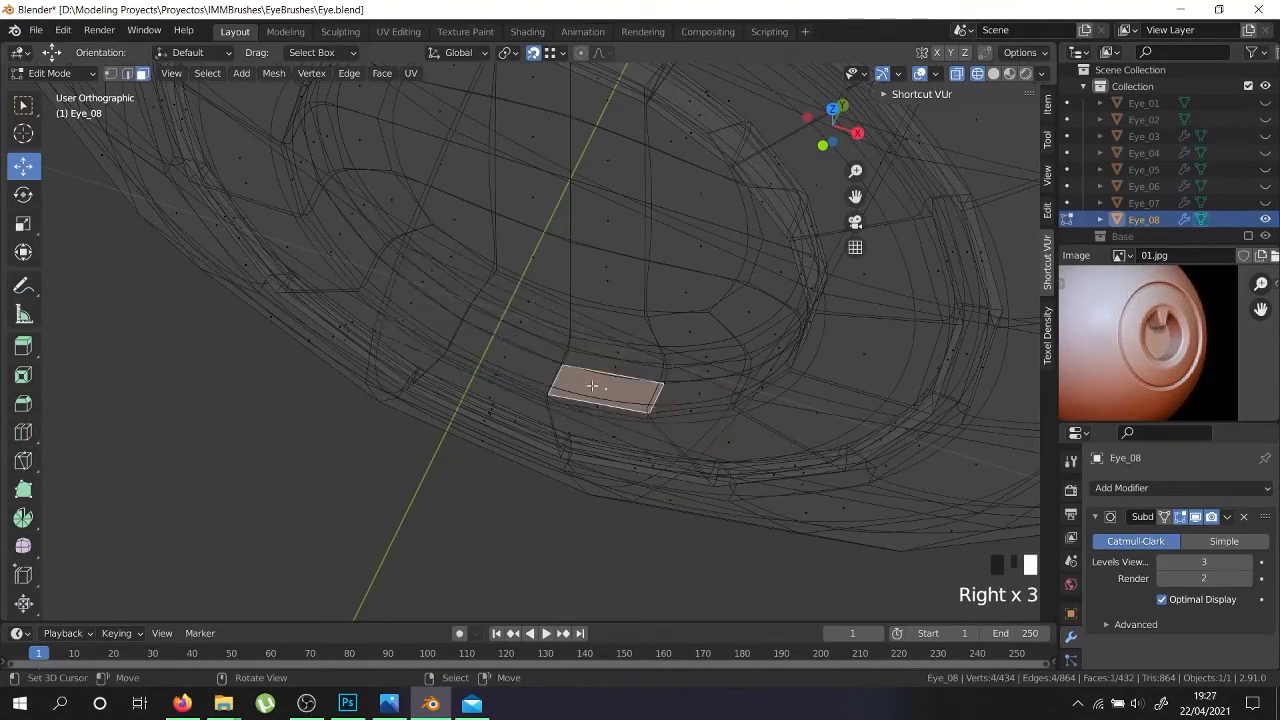
right_click(556, 378, "alt+shift")
right_click(557, 378, "alt+shift")
Grow the selection to include the face rings adjoining the pupil wall
key("shift+z")
scroll(557, 378, "down", 2)
mouse_move(557, 378)
middle_mouse_down()
mouse_move(566, 356)
mouse_move(575, 397)
middle_mouse_up()
scroll(575, 397, "up", 4)
key("ctrl+KP_Add")
key("shift+z")
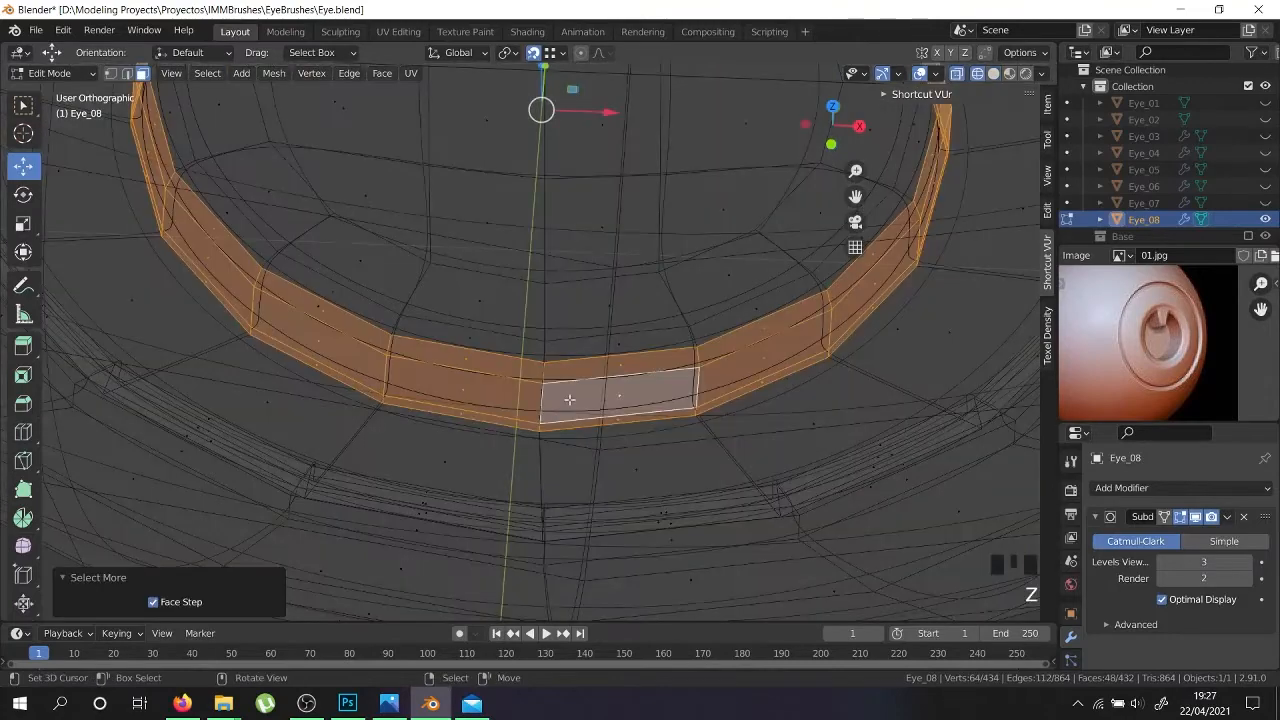
Scale the selected pupil wall faces uniformly by 0.911 in front view
scroll(541, 365, "up", 4)
scroll(559, 343, "down", 7)
scroll(557, 330, "up", 3)
scroll(556, 320, "down", 6)
key("KP_1")
key("shift+z")
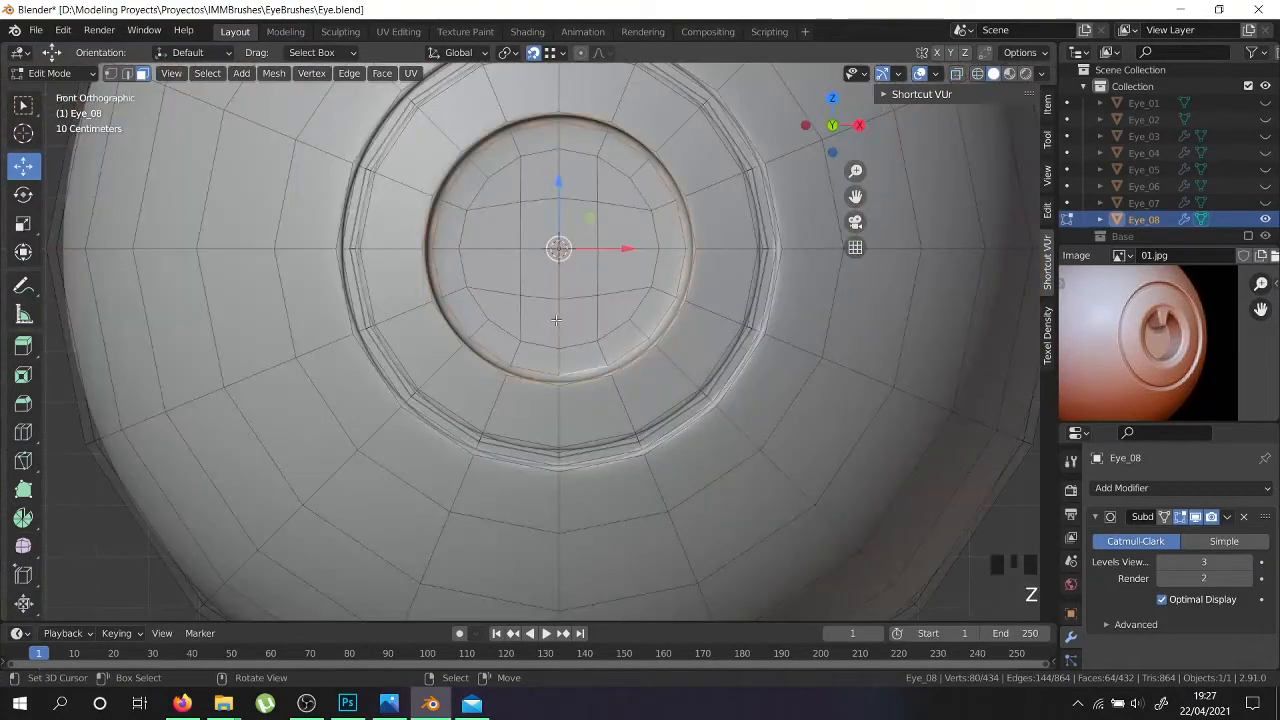
scroll(711, 464, "up", 2)
key("s")
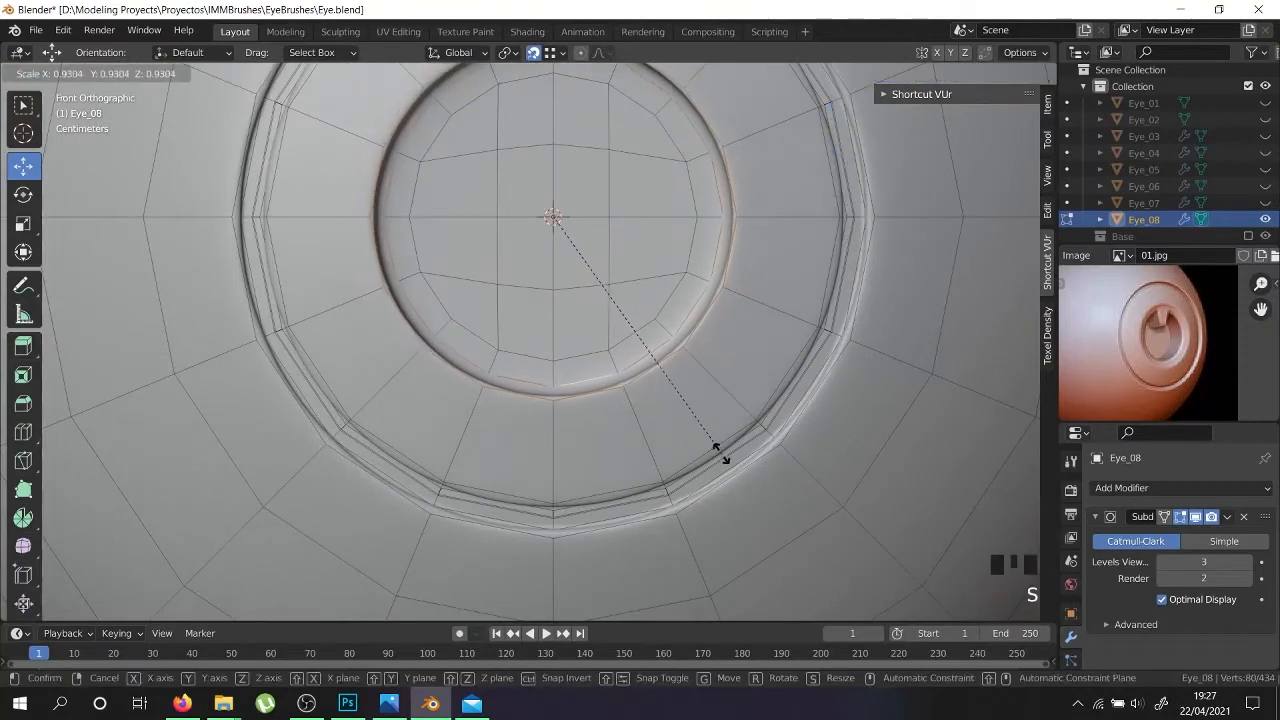
left_click(716, 449)
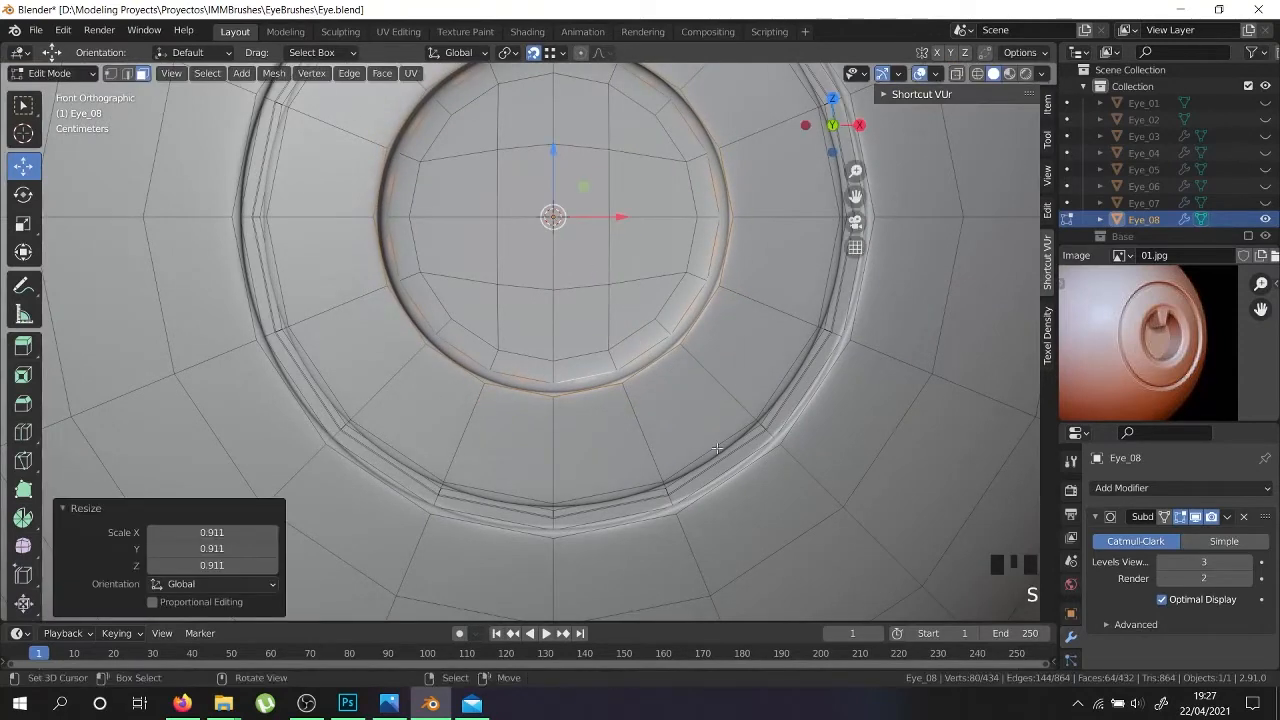
Add the outer face ring of the pupil floor to the selection and scale everything by 0.780
right_click(549, 368, "alt+shift")
key("s")
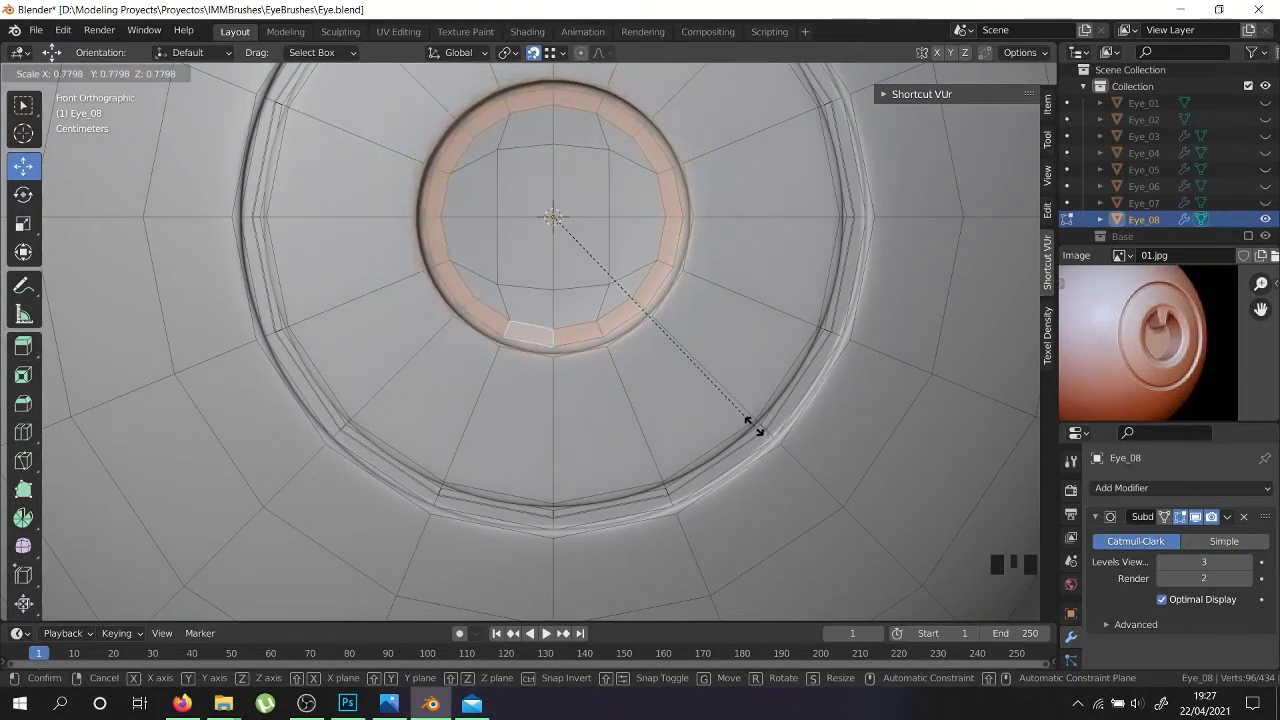
left_click(754, 425)
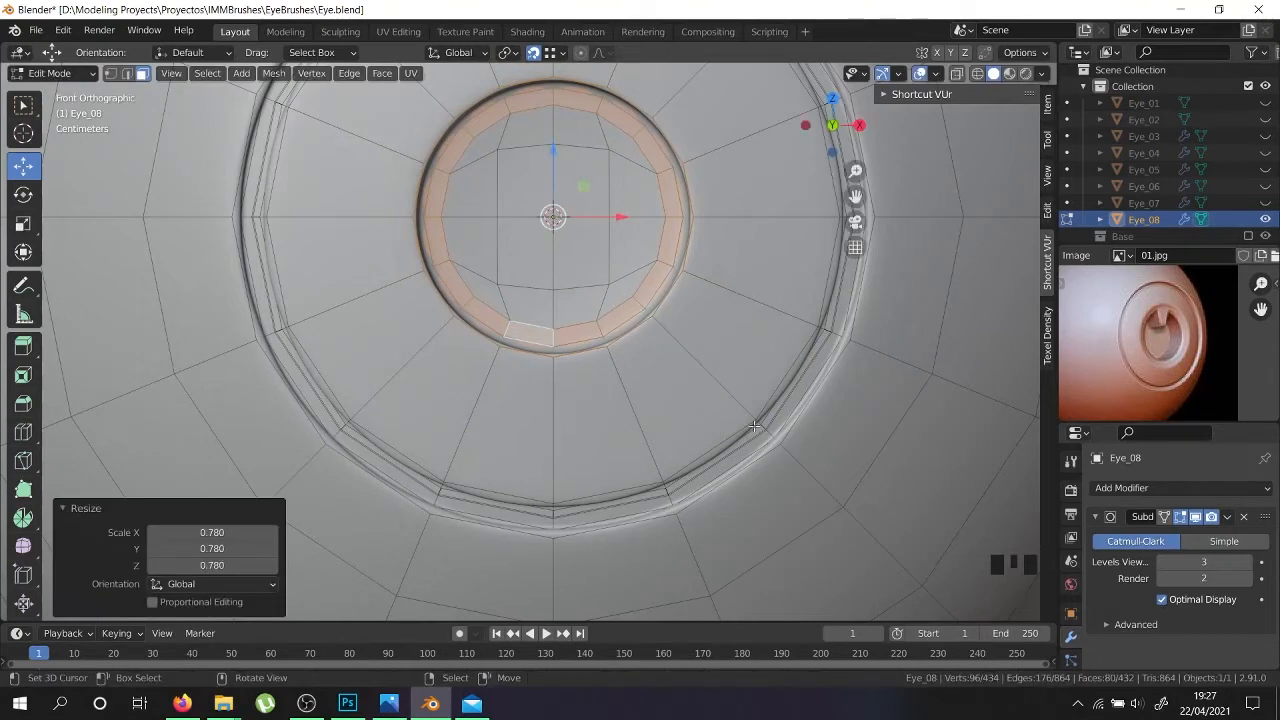
Select the surplus edge loop at the outer edge of the pupil opening and delete it as an edge loop
left_click(126, 74)
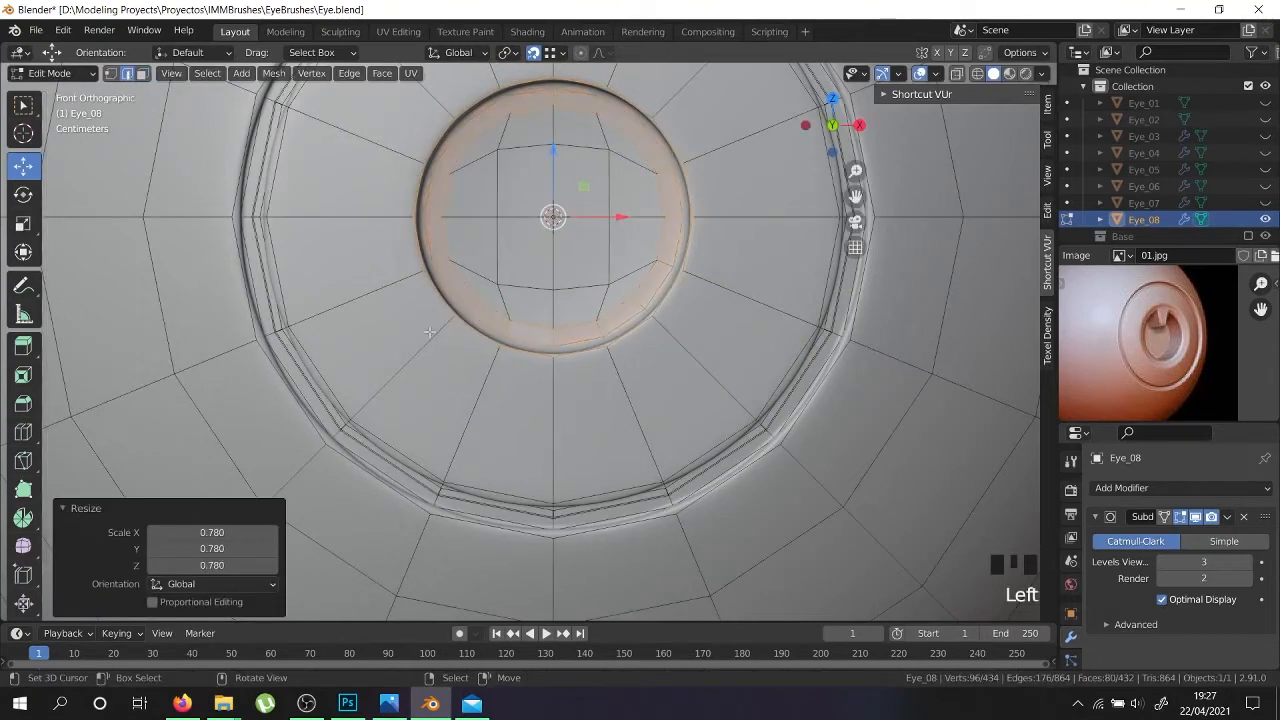
right_click(529, 346)
right_click(527, 352)
middle_click_drag(505, 349, 478, 321)
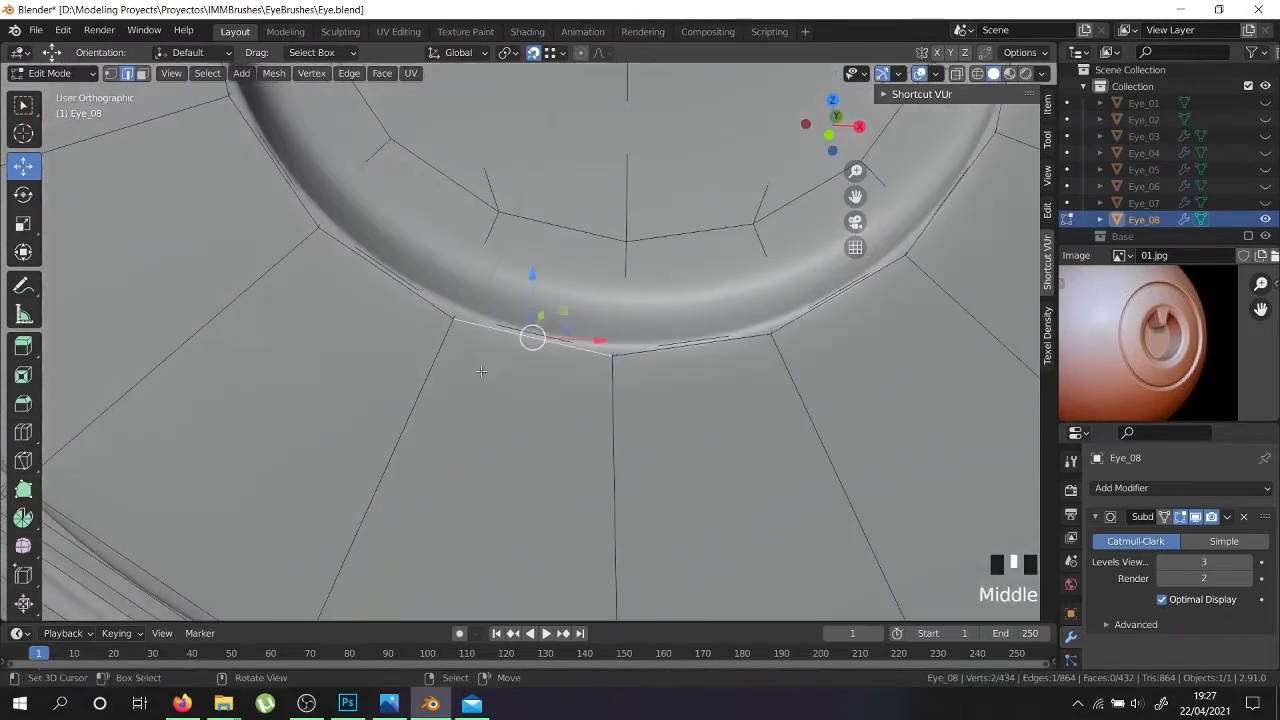
right_click(478, 321)
right_click(512, 323, "alt+shift")
right_click(512, 323, "alt+shift")
right_click(512, 323, "alt+shift")
key("x")
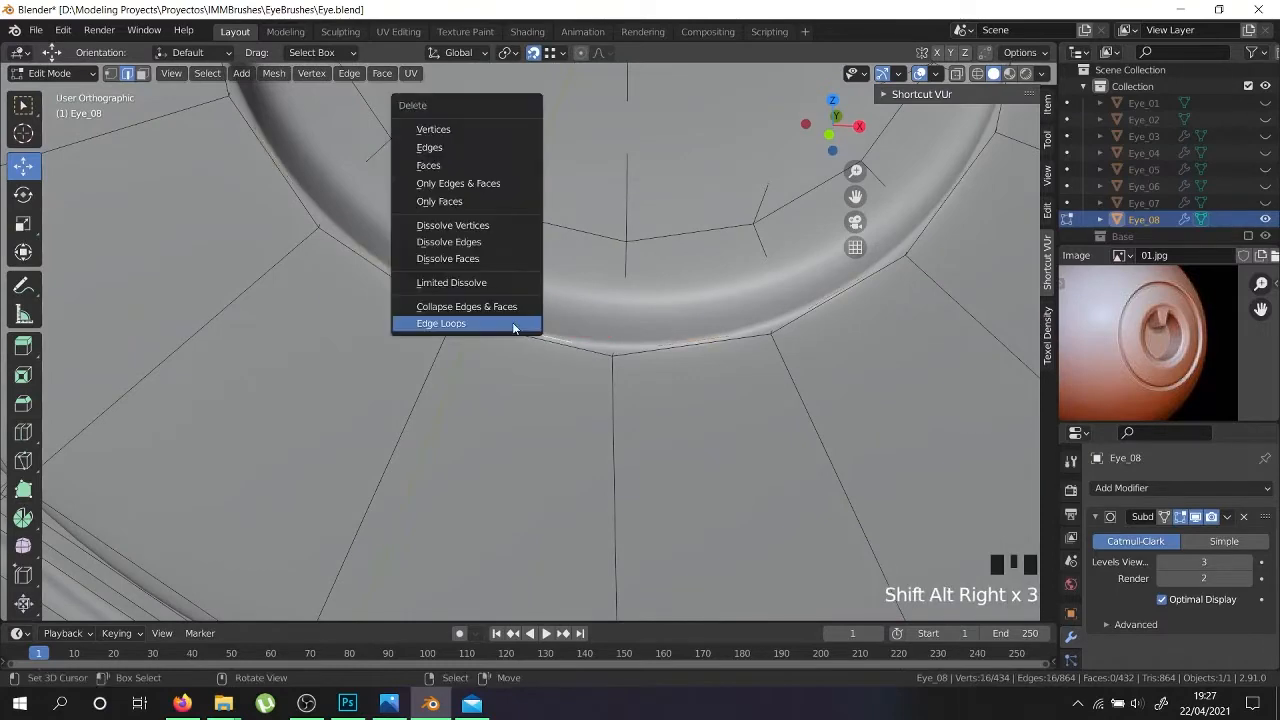
left_click(505, 323)
Select the edge loop around the pupil opening and scale it outward in front view to widen the rim
right_click(532, 338)
right_click(532, 338, "alt+shift")
scroll(531, 340, "down", 7)
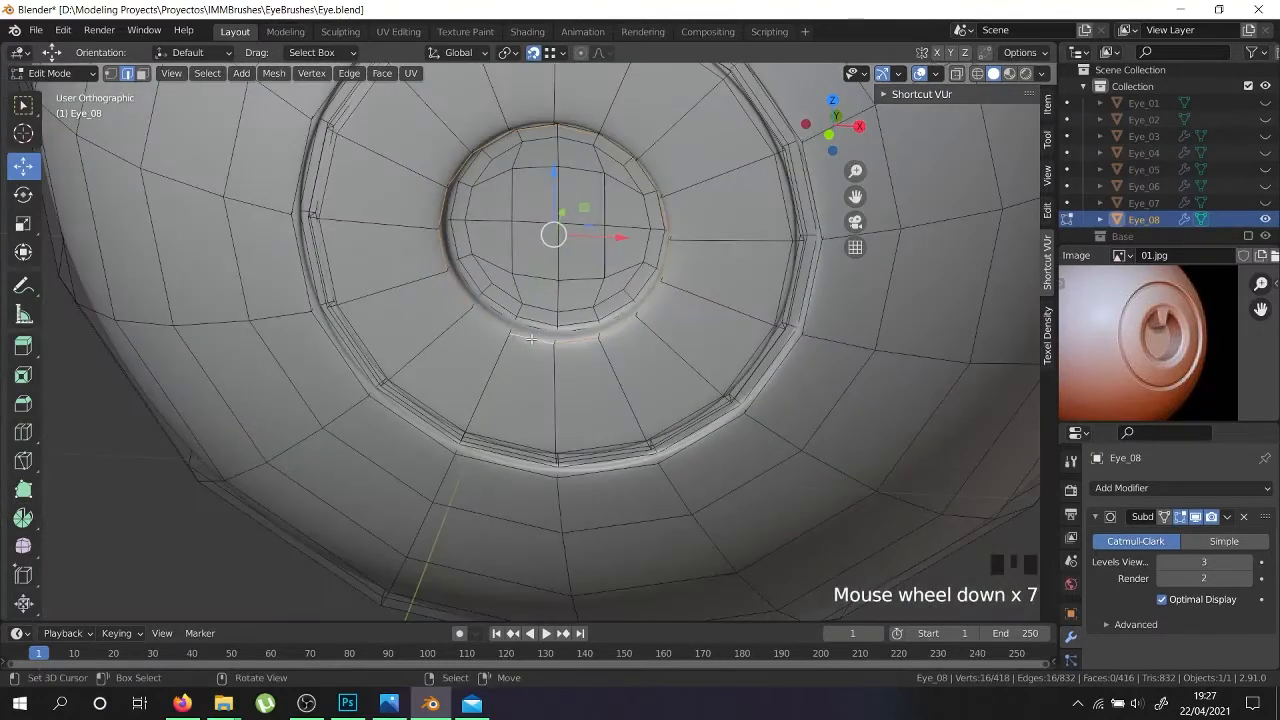
key("KP_1")
middle_click_drag(567, 366, 570, 459, "shift")
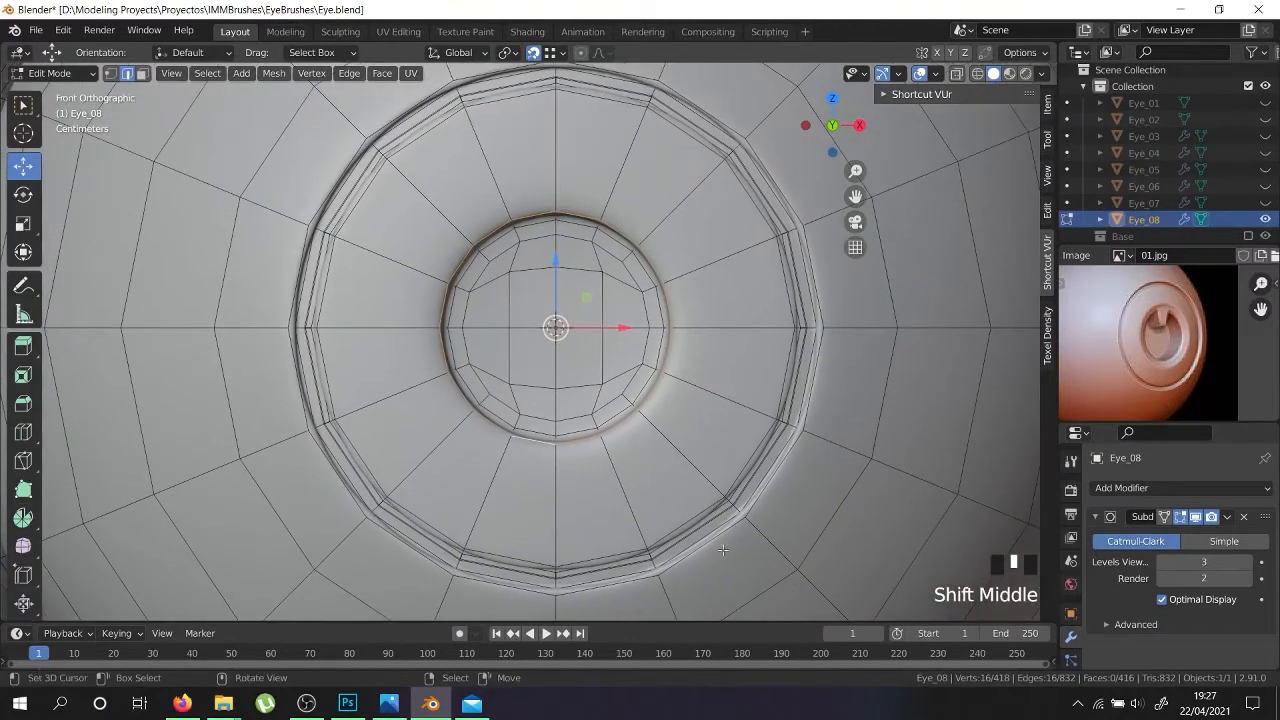
key("s")
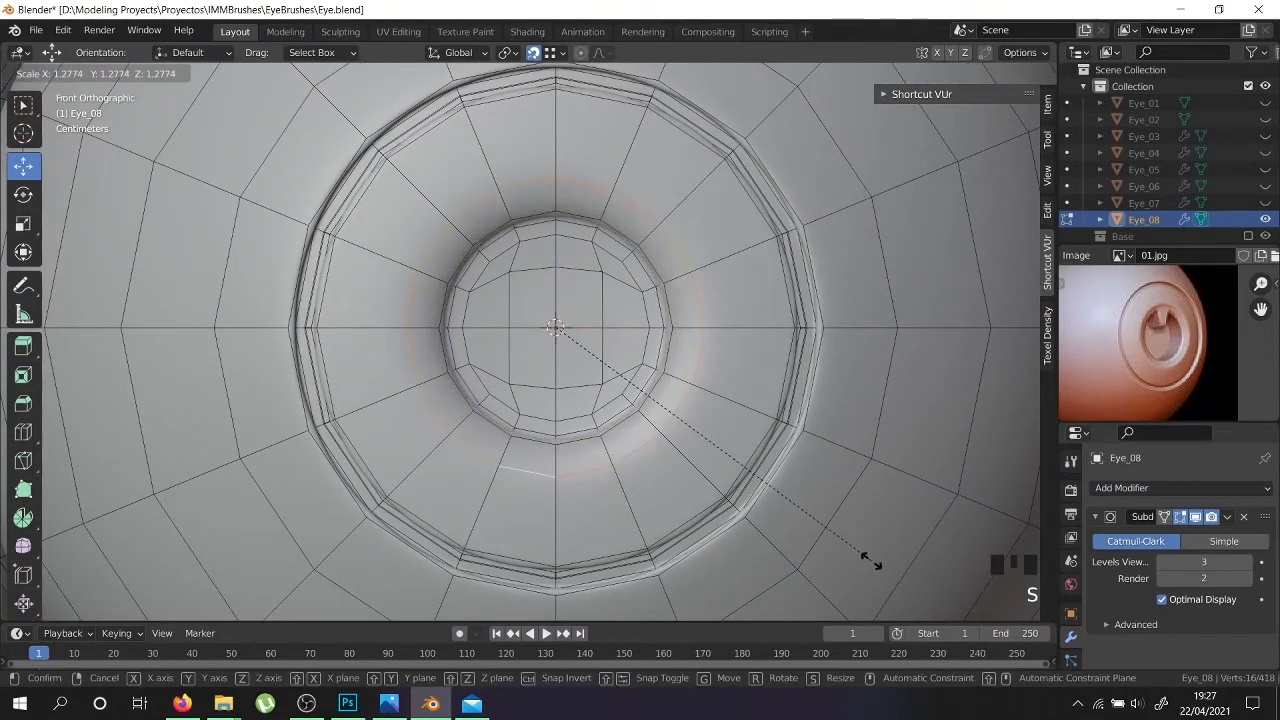
left_click(857, 549)
Select the inner edge loop of the pupil opening and move it slightly along the Y axis
middle_click_drag(690, 450, 699, 454)
scroll(699, 454, "up", 2)
right_click(576, 412)
right_click(577, 404, "alt+shift")
right_click(577, 404, "alt+shift")
right_click(577, 404, "alt+shift")
left_click_drag(481, 283, 495, 290)
Select the wider edge loop around the pupil rim, scale it slightly inward in front view, and check the smoothed shape
right_click(580, 426)
right_click(601, 427, "alt+shift")
right_click(601, 427, "alt+shift")
right_click(601, 427, "alt+shift")
key("KP_1")
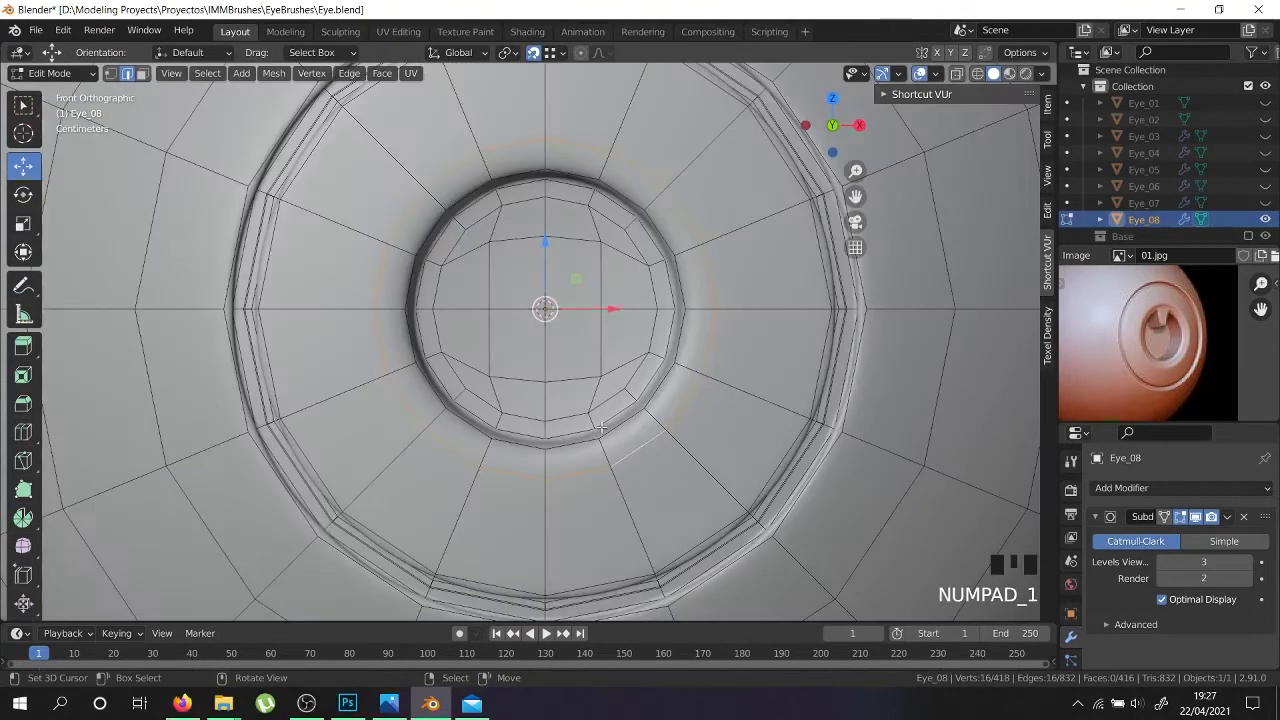
key("s")
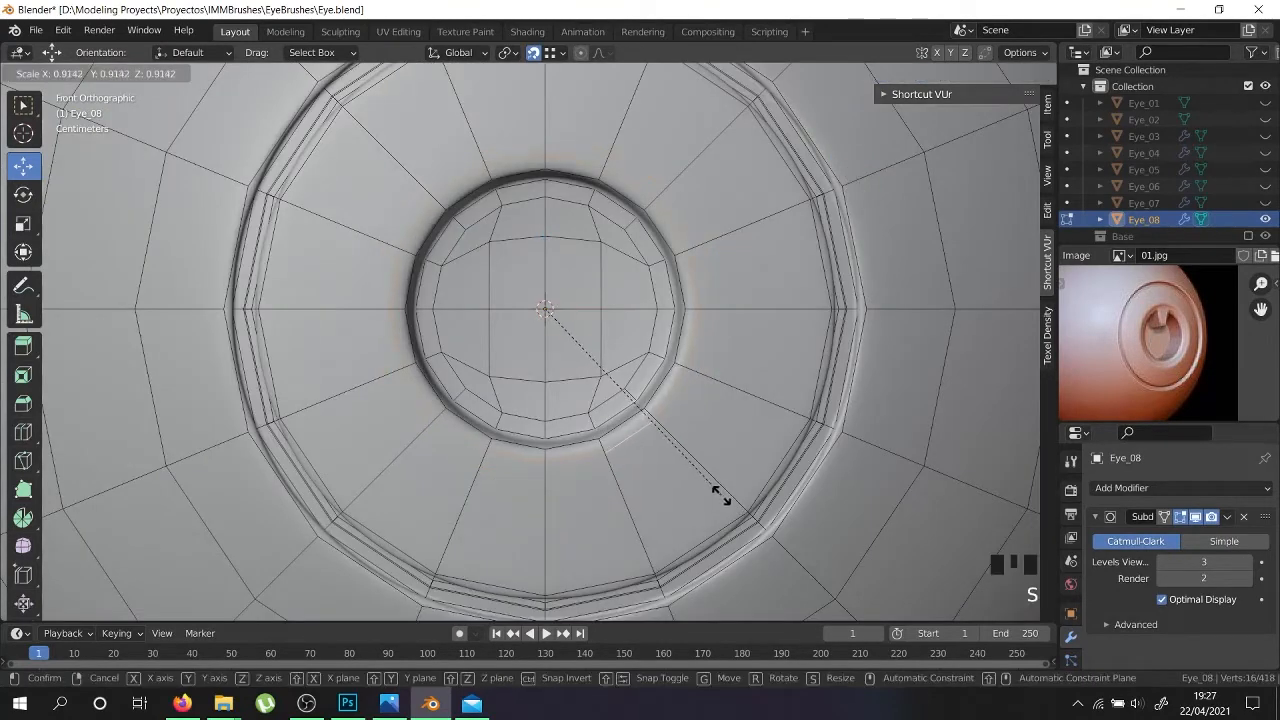
left_click(725, 500)
middle_click_drag(725, 500, 600, 443)
key("Tab")
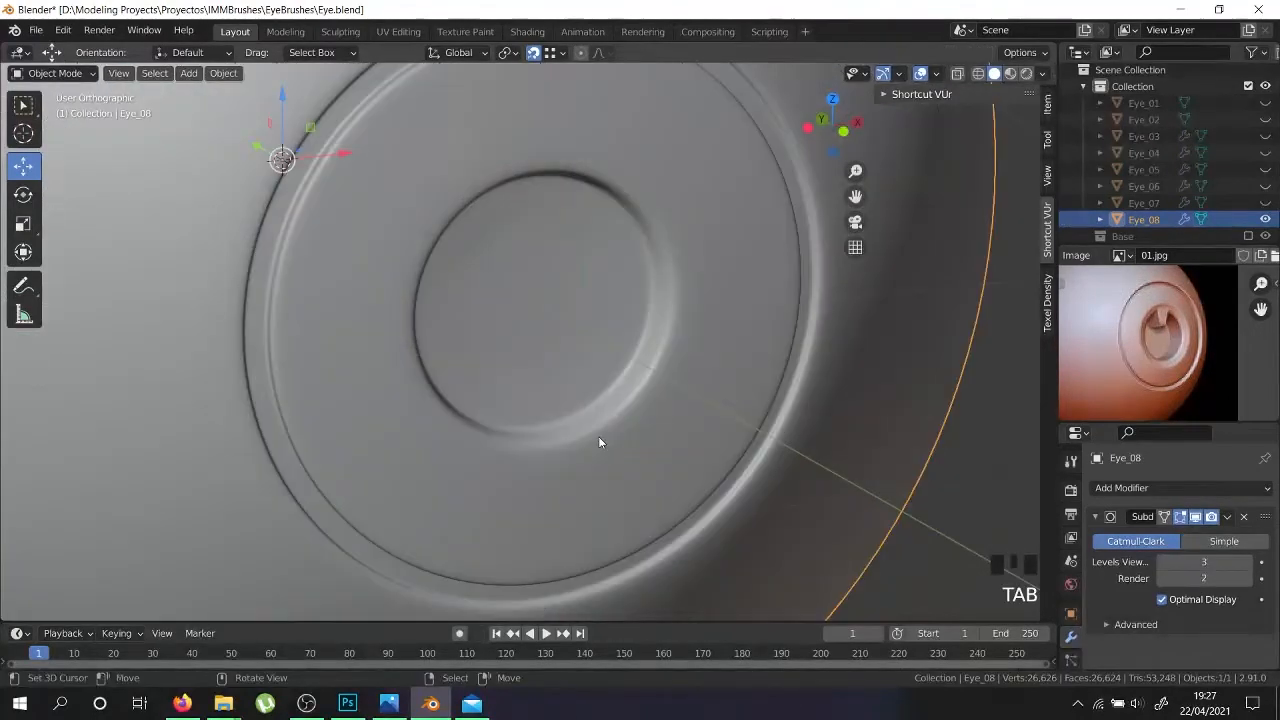
Try to add a loop cut slid to the outer edge of the pupil rim band, and undo it
key("Tab")
scroll(598, 437, "up", 3)
scroll(598, 437, "up", 2)
key("ctrl+r")
left_click_drag(610, 462, 625, 478)
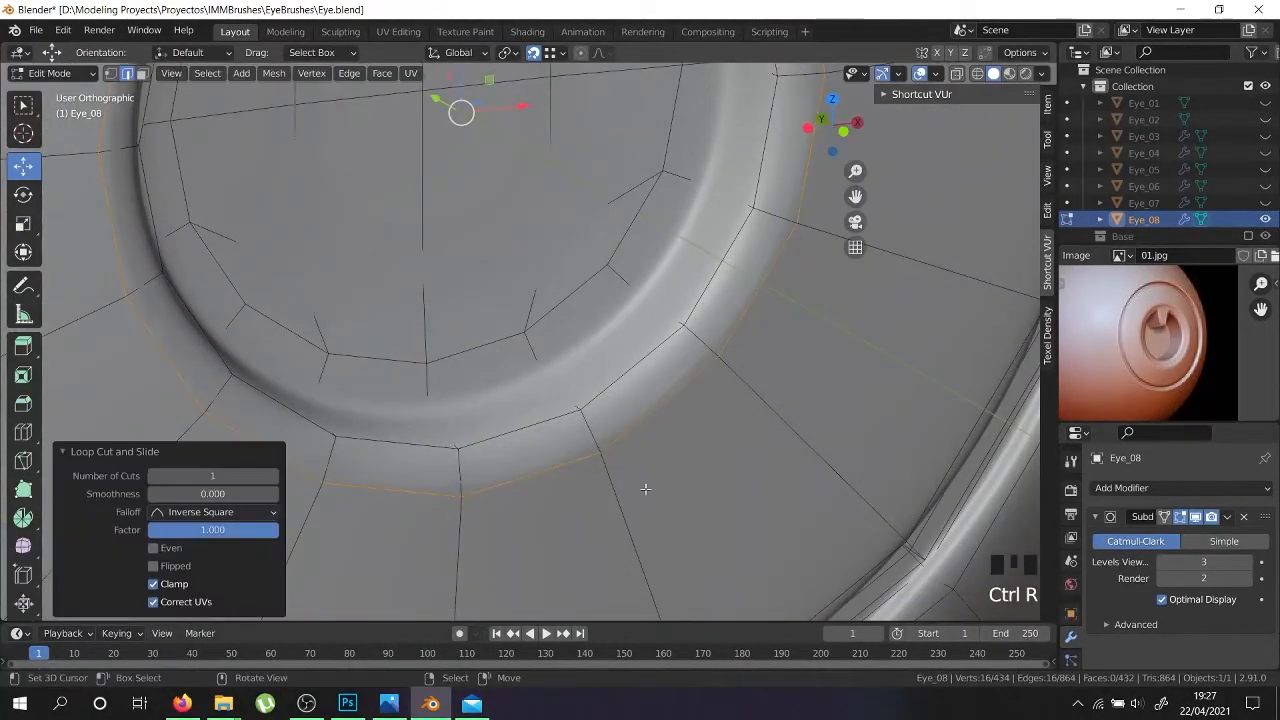
key("ctrl+z")
Add a centred loop cut around the pupil rim band and bevel it into two edge loops
key("ctrl+r")
left_click(580, 437)
right_click(580, 437)
key("ctrl+b")
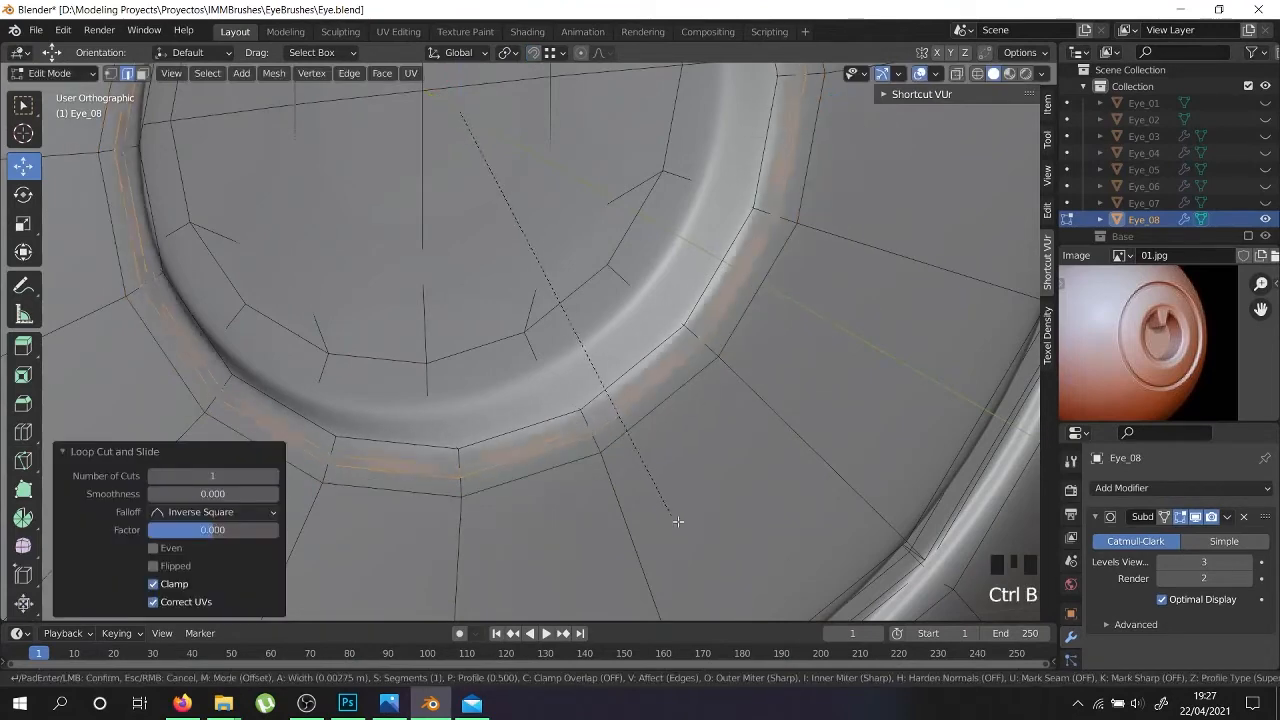
left_click(682, 523)
key("Tab")
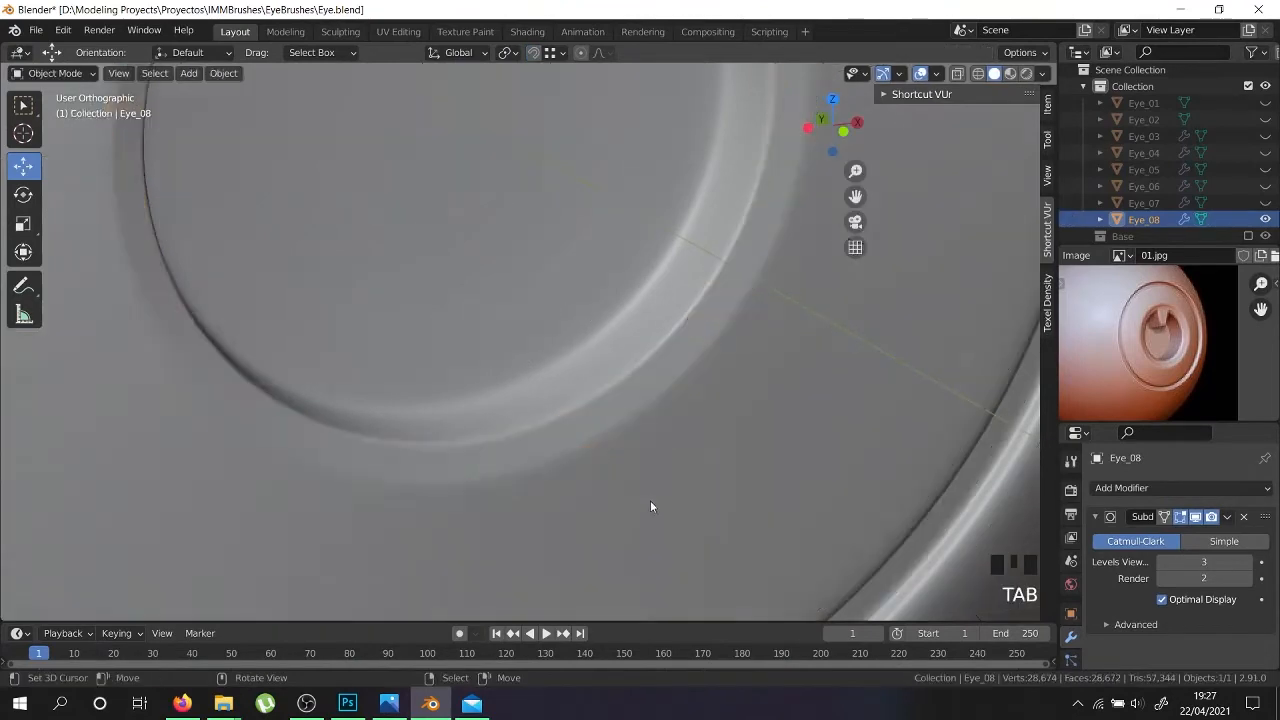
Select an edge loop on the pupil's bevelled rim and shift it slightly along the Y axis
scroll(646, 503, "down", 6)
middle_click_drag(646, 503, 554, 446)
scroll(543, 449, "down", 6)
scroll(457, 360, "up", 9)
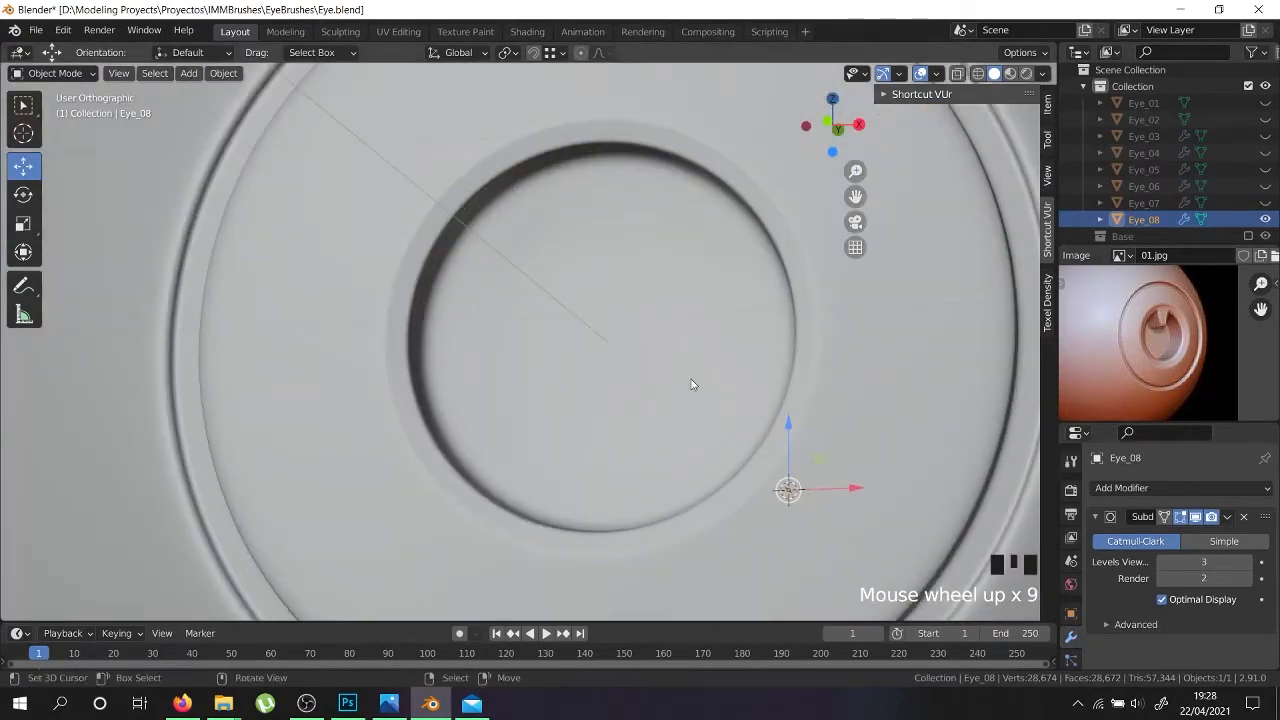
middle_click_drag(789, 377, 509, 446)
middle_click_drag(157, 466, 510, 295, "shift")
key("Tab")
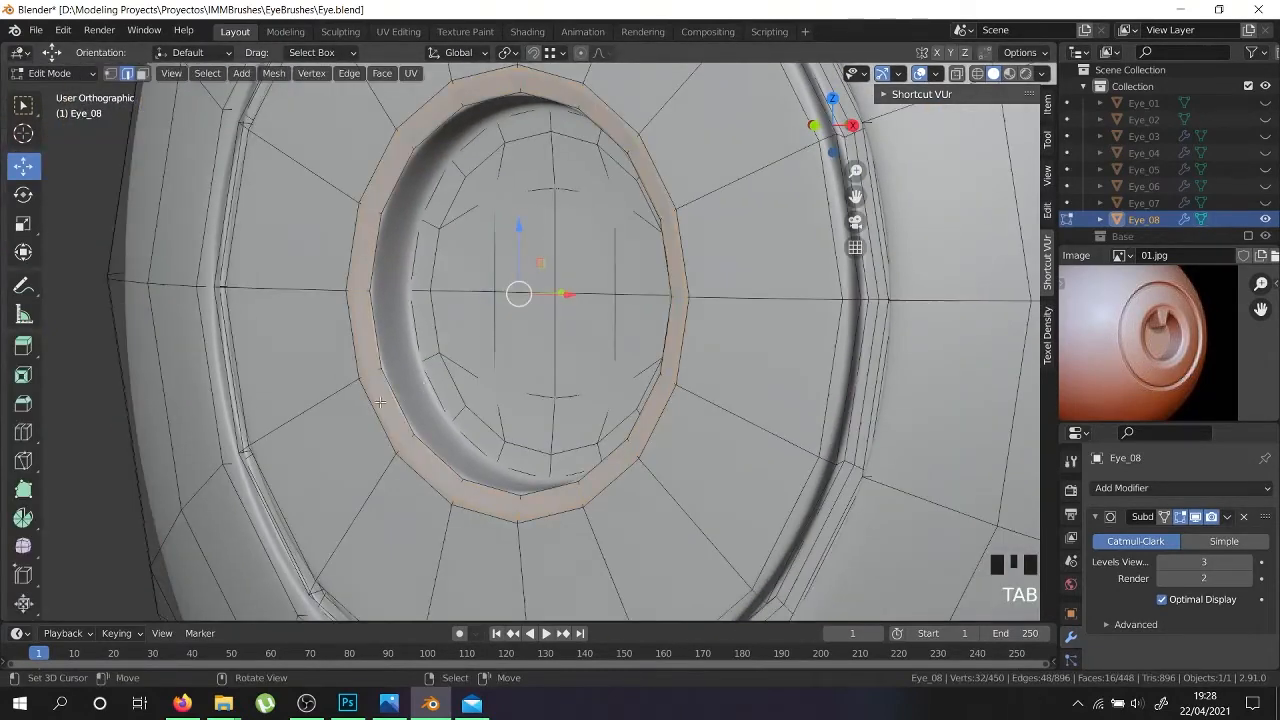
scroll(394, 397, "up", 4)
right_click(397, 400)
right_click(400, 397, "alt+shift")
middle_click_drag(474, 340, 470, 363)
left_click_drag(709, 173, 724, 171)
Select the two bevelled edge loops in the pupil rim band and delete them as edge loops
right_click(543, 453, "alt+shift")
right_click(530, 453, "alt+shift")
right_click(517, 452, "alt+shift")
right_click(517, 452, "alt+shift")
scroll(517, 452, "down", 1)
scroll(517, 452, "down", 1)
key("x")
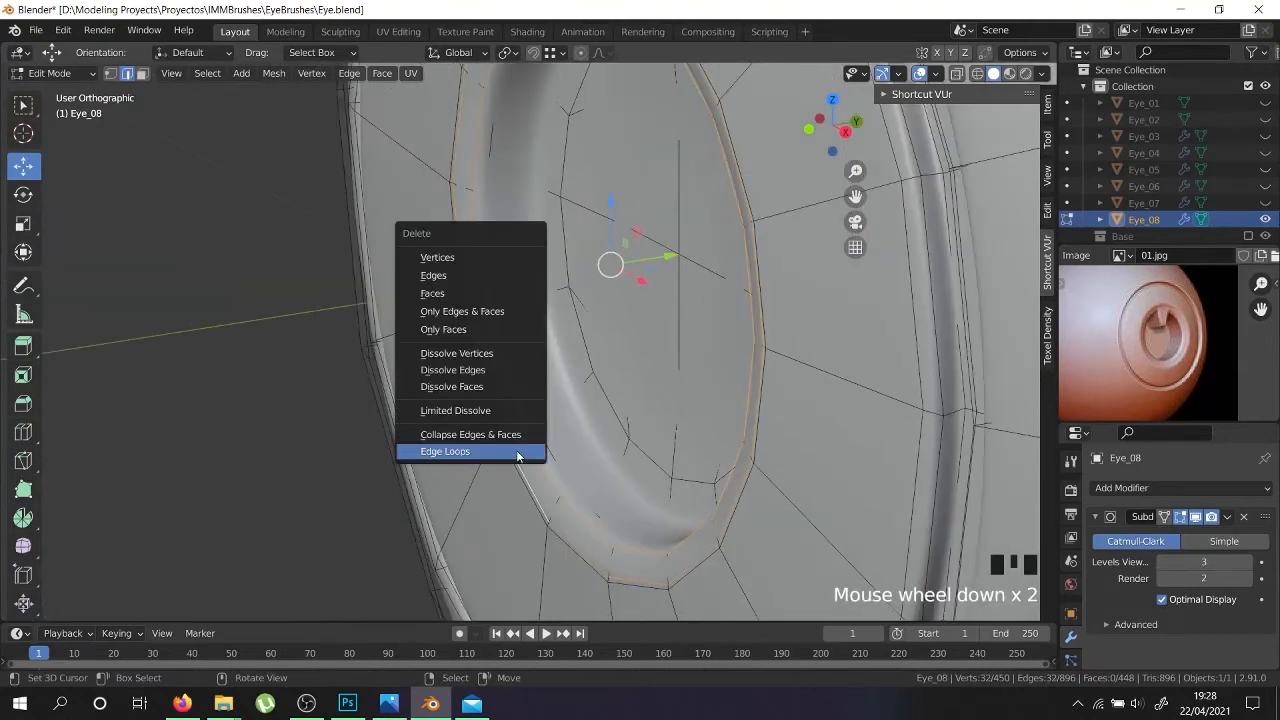
left_click(514, 449)
Add a centred loop cut around the pupil rim band and bevel it with a width of 0.00913 m
key("ctrl+r")
left_click(565, 510)
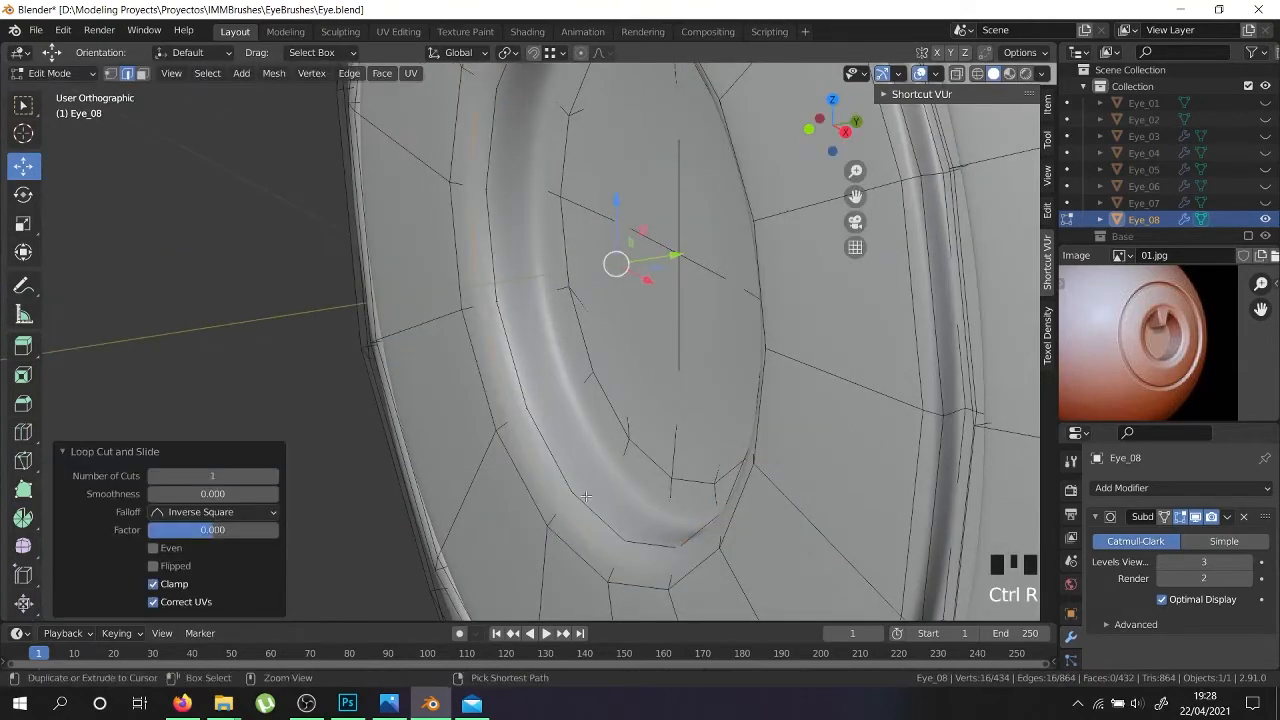
key("ctrl+b")
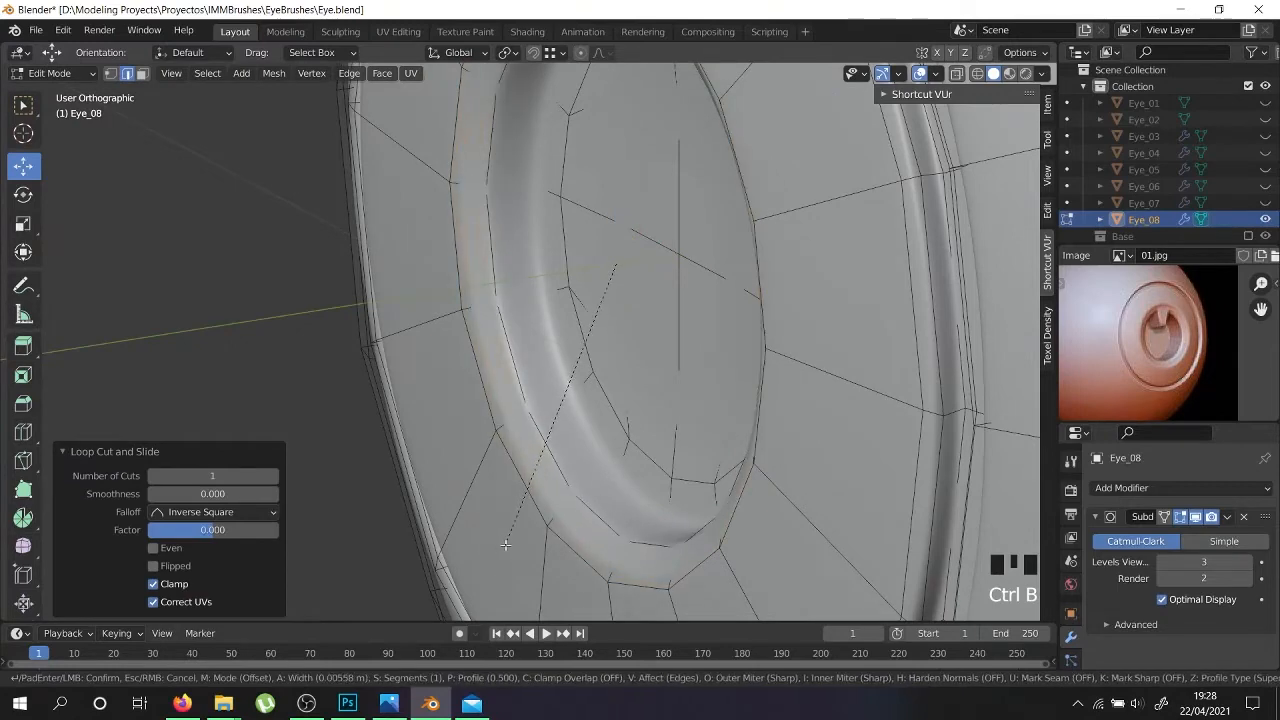
left_click(504, 549)
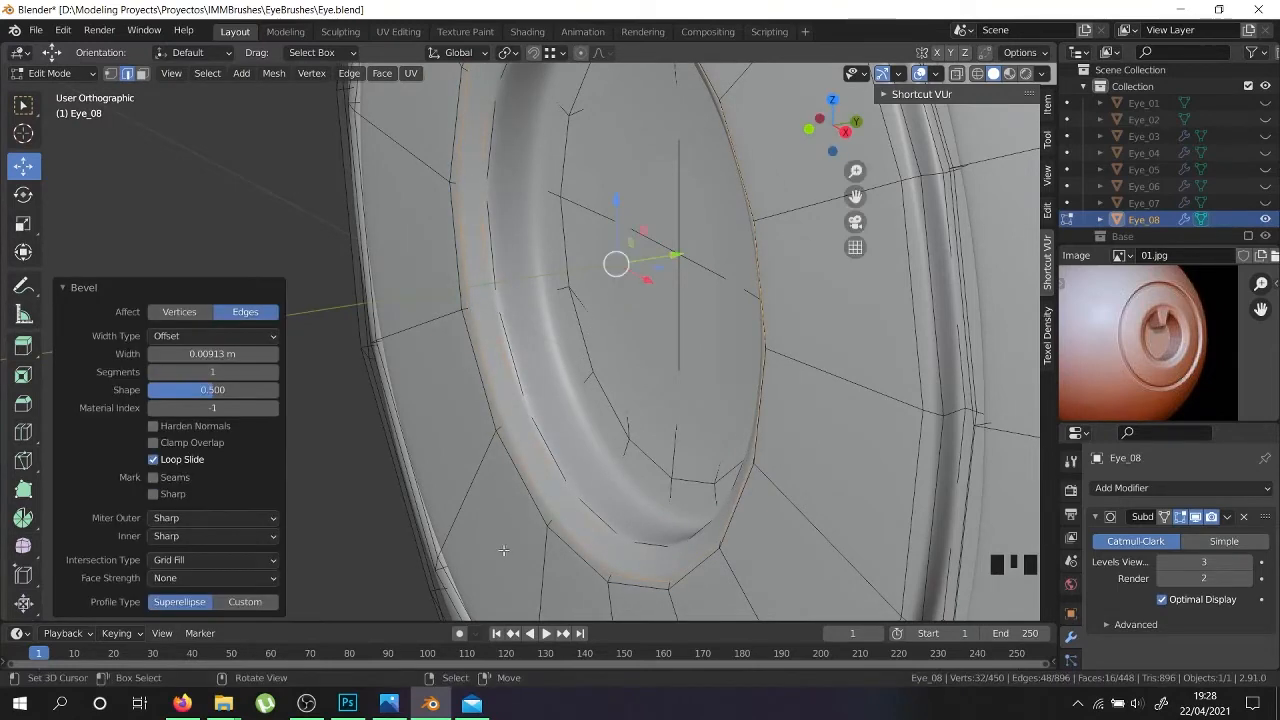
key("Tab")
Examine Eye_08's pupil rim and the surrounding iris ring from several angles, both smoothed and as mesh edges
scroll(521, 501, "down", 7)
middle_click_drag(525, 474, 714, 371)
scroll(869, 337, "up", 5)
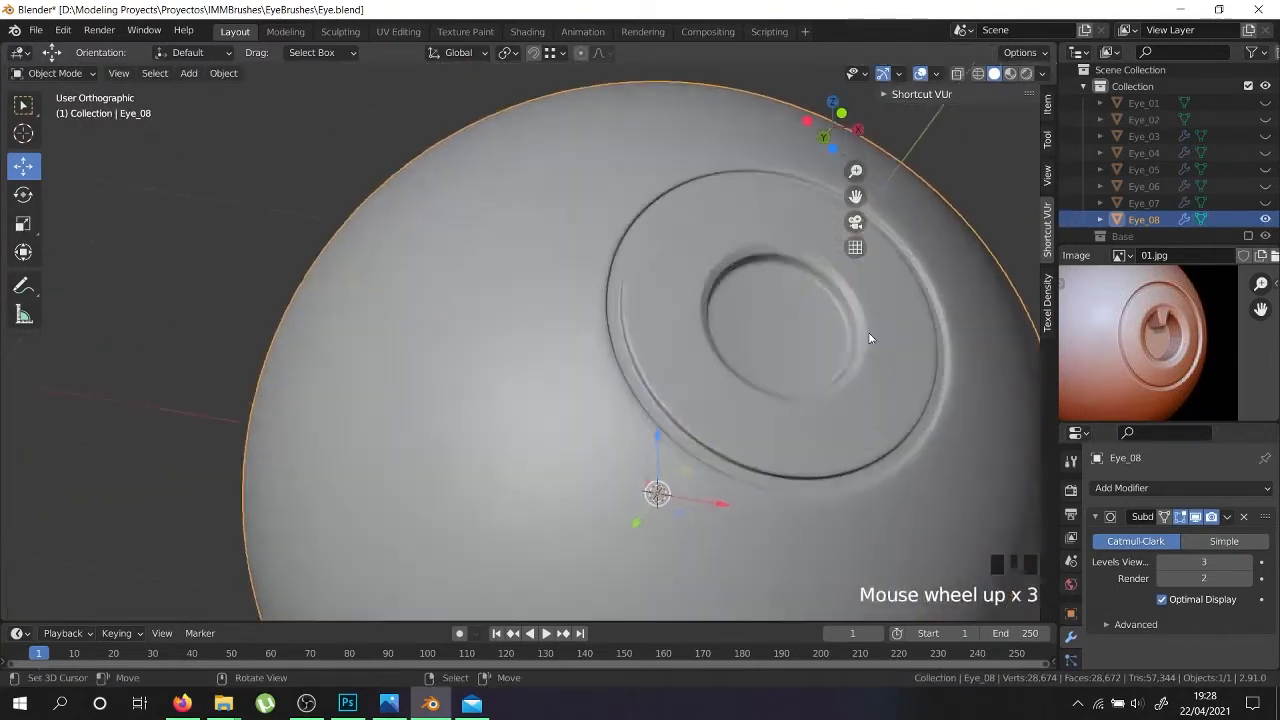
middle_click_drag(831, 334, 710, 385, "shift")
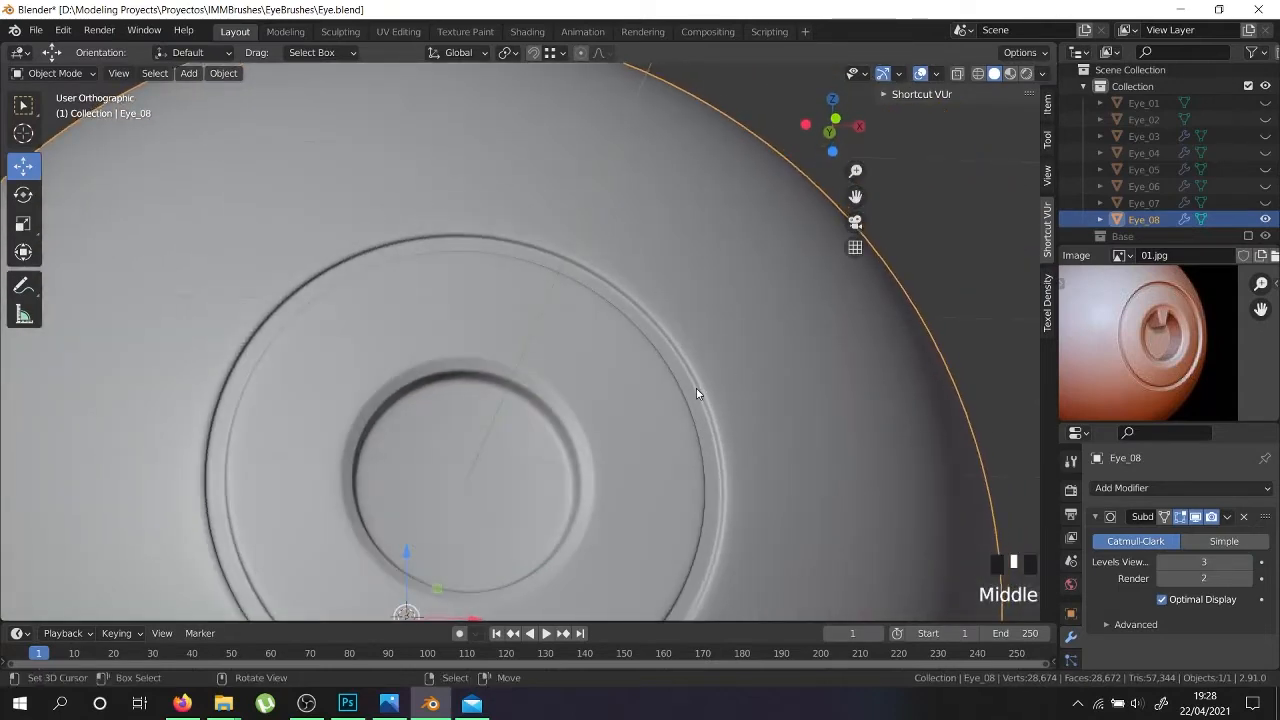
key("Tab")
scroll(313, 306, "up", 4)
right_click(314, 307)
scroll(315, 307, "down", 4)
right_click(321, 311)
middle_click_drag(320, 311, 409, 380)
scroll(316, 313, "up", 4)
right_click(316, 313)
middle_click_drag(316, 313, 430, 349)
scroll(432, 349, "down", 5)
scroll(432, 349, "down", 1)
key("Tab")
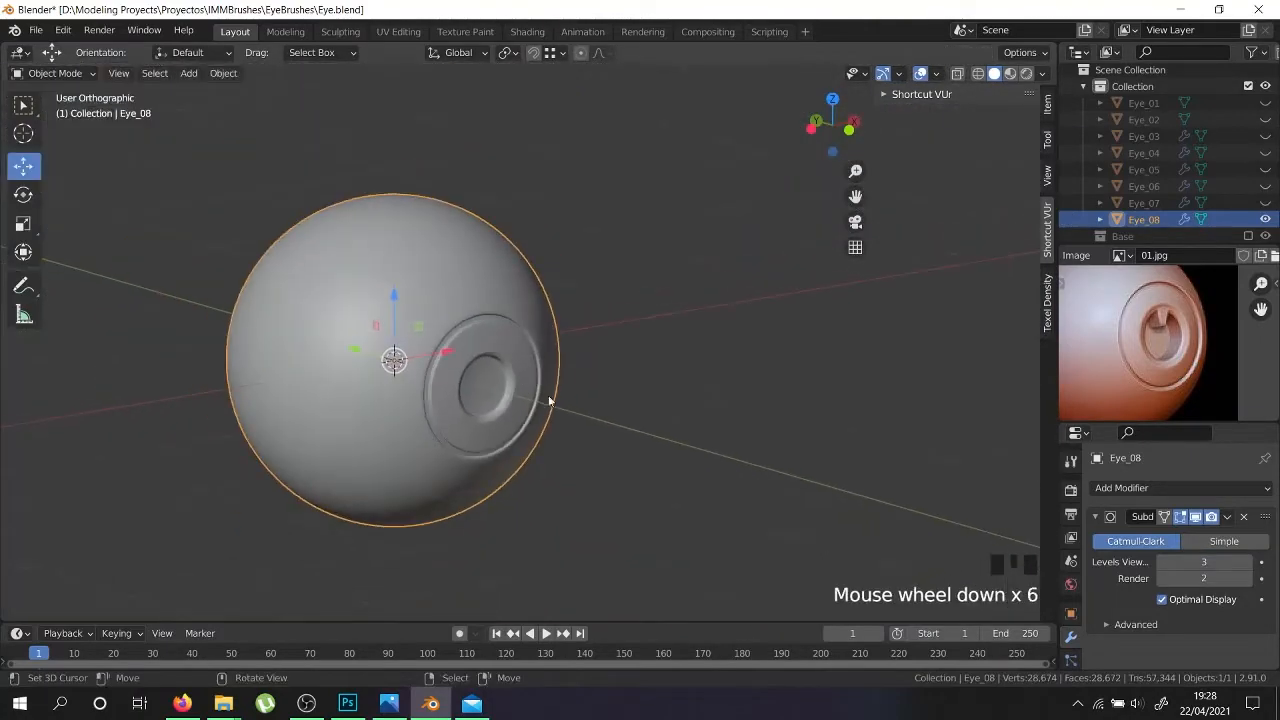
middle_click_drag(506, 348, 505, 426)
scroll(366, 394, "up", 4)
scroll(504, 426, "down", 3)
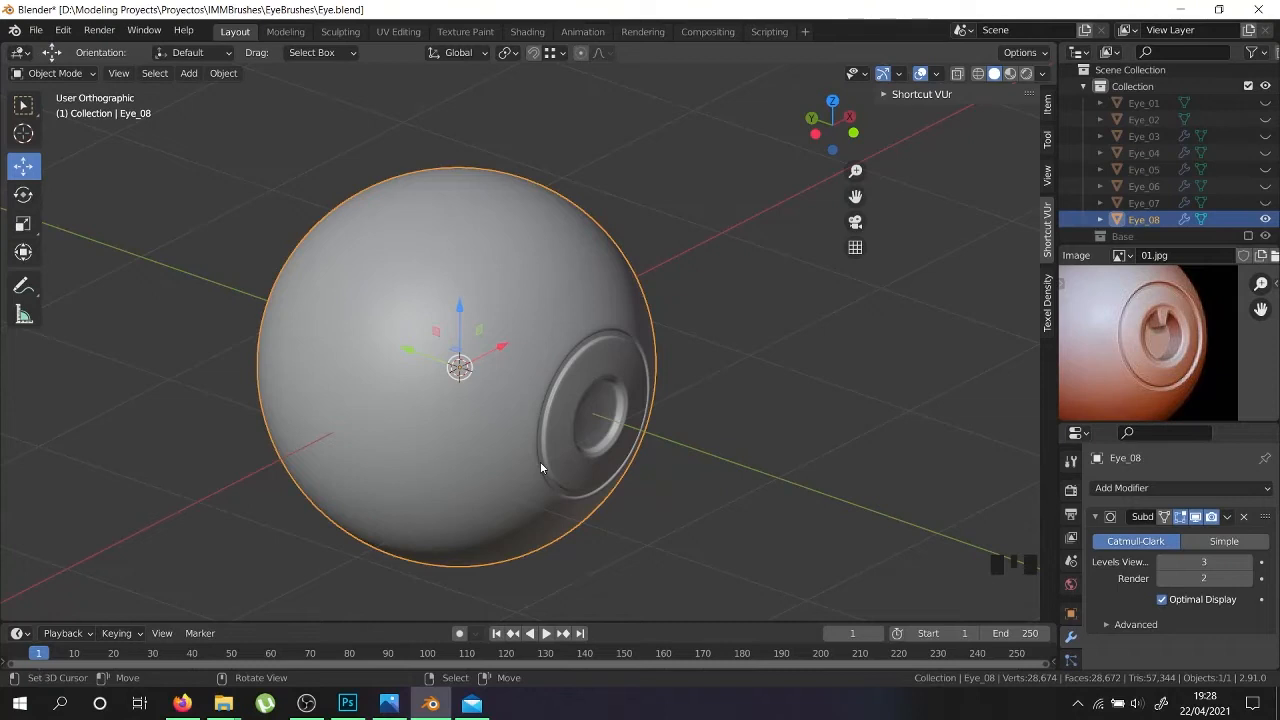
middle_click_drag(558, 466, 495, 367)
middle_click_drag(483, 486, 442, 418)
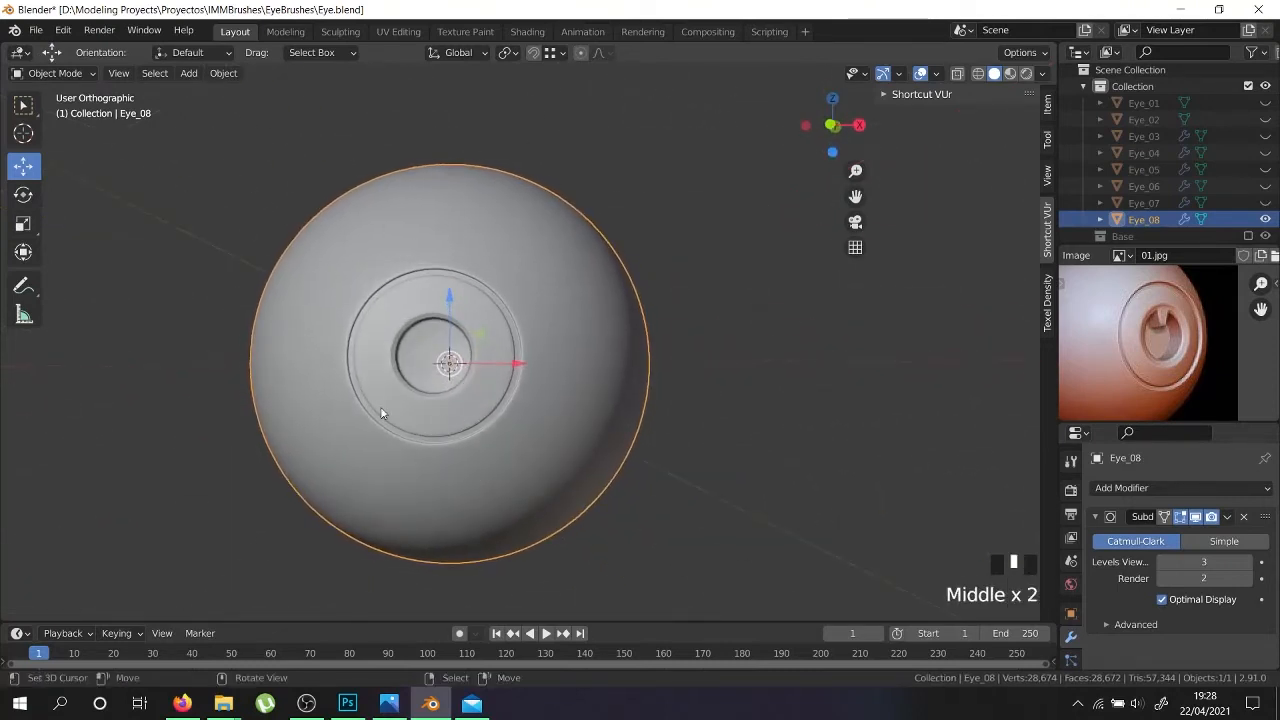
Select the outer edge loop of Eye_08's pupil rim and scale it outward by a factor of about 1.17
scroll(422, 401, "up", 6)
key("Tab")
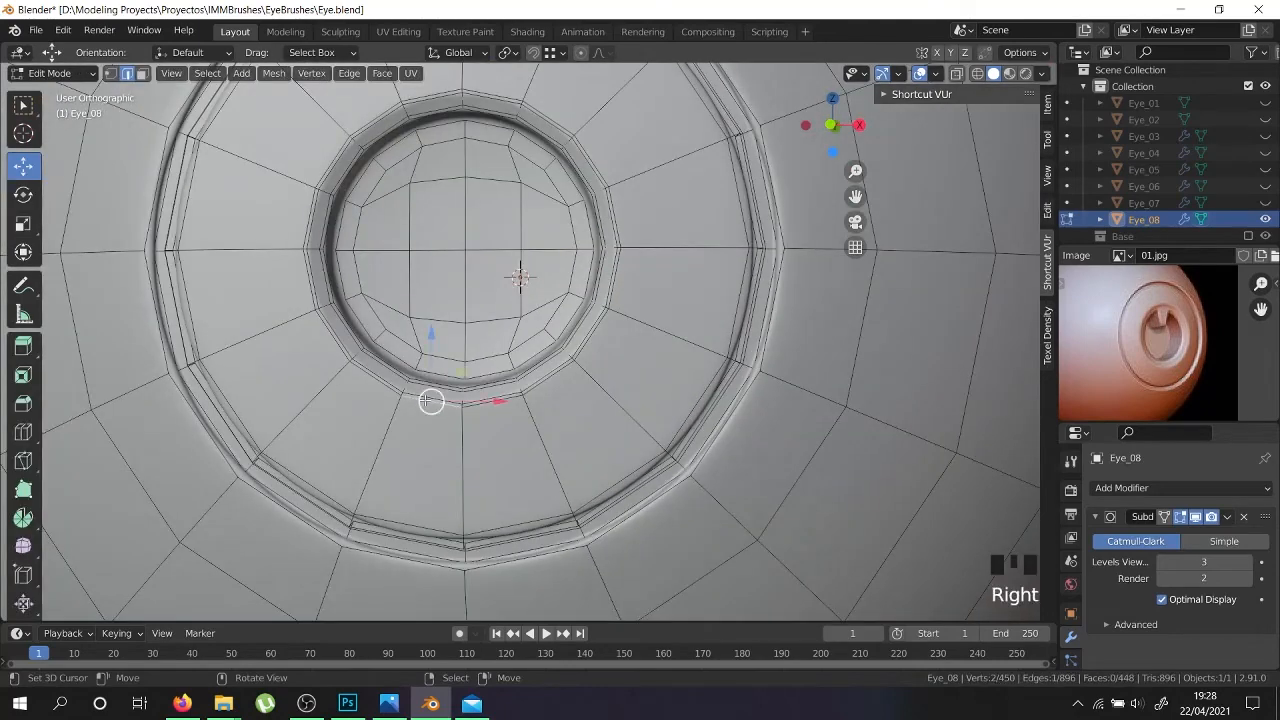
scroll(425, 401, "up", 3)
right_click(425, 401, "alt+shift")
right_click(425, 401, "alt+shift")
scroll(425, 402, "down", 2)
middle_click_drag(558, 442, 541, 497, "shift")
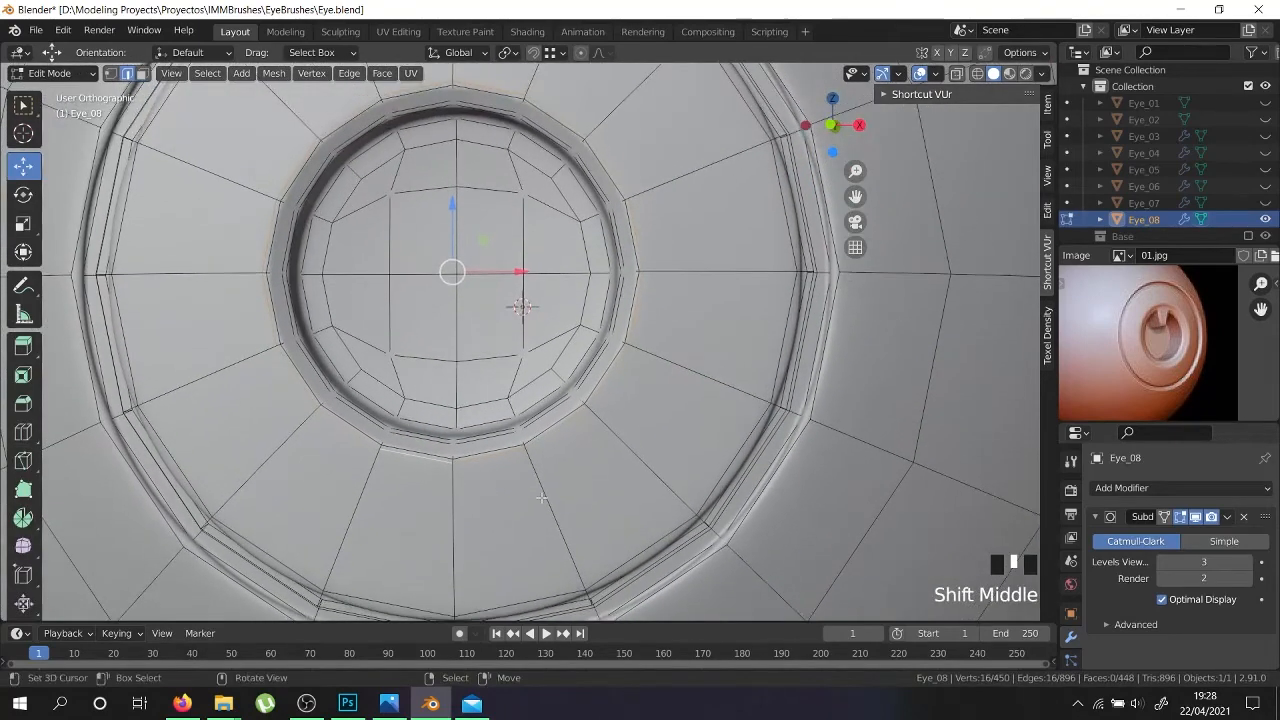
key("s")
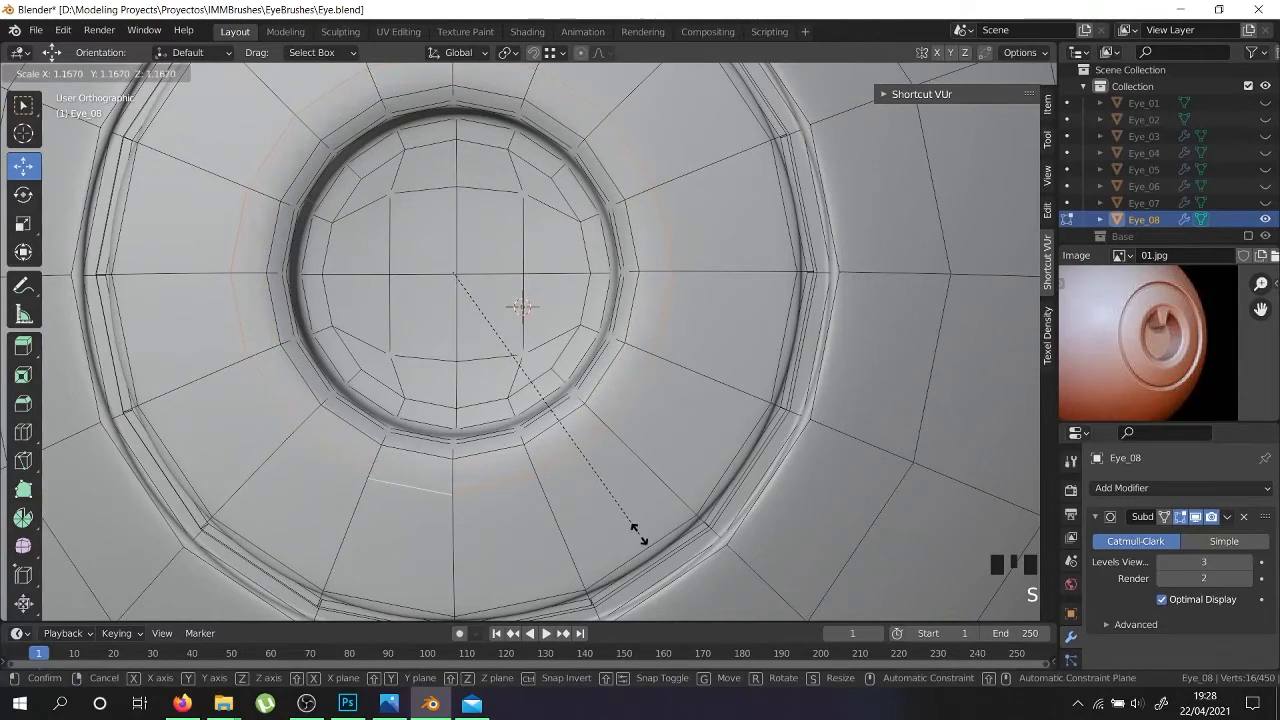
left_click(636, 533)
Select the two inner edge loops in the widened pupil rim band and delete them as edge loops
right_click(415, 450, "alt+shift")
right_click(415, 453, "alt+shift")
right_click(415, 453, "alt+shift")
right_click(405, 433, "alt+shift")
key("x")
left_click(460, 462)
Add a centred loop cut around the widened pupil rim band and bevel it with a width of about 0.0242 m
key("ctrl+r")
left_click(455, 470)
key("ctrl+b")
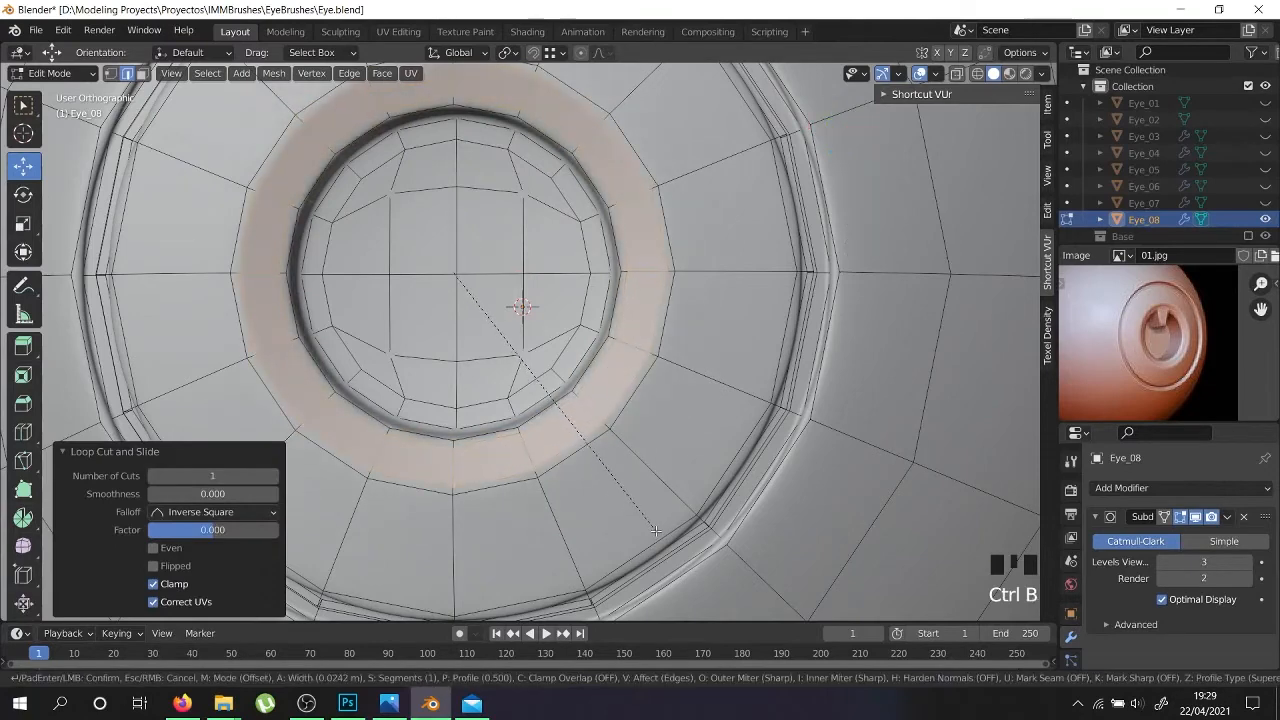
key("Tab")
scroll(563, 494, "down", 4)
mouse_move(563, 494)
middle_mouse_down()
mouse_move(560, 471)
mouse_move(575, 486)
middle_mouse_up()
scroll(575, 486, "up", 3)
Add a loop cut to the iris ring just outside the pupil rim, slid to a factor of -0.867
key("Tab")
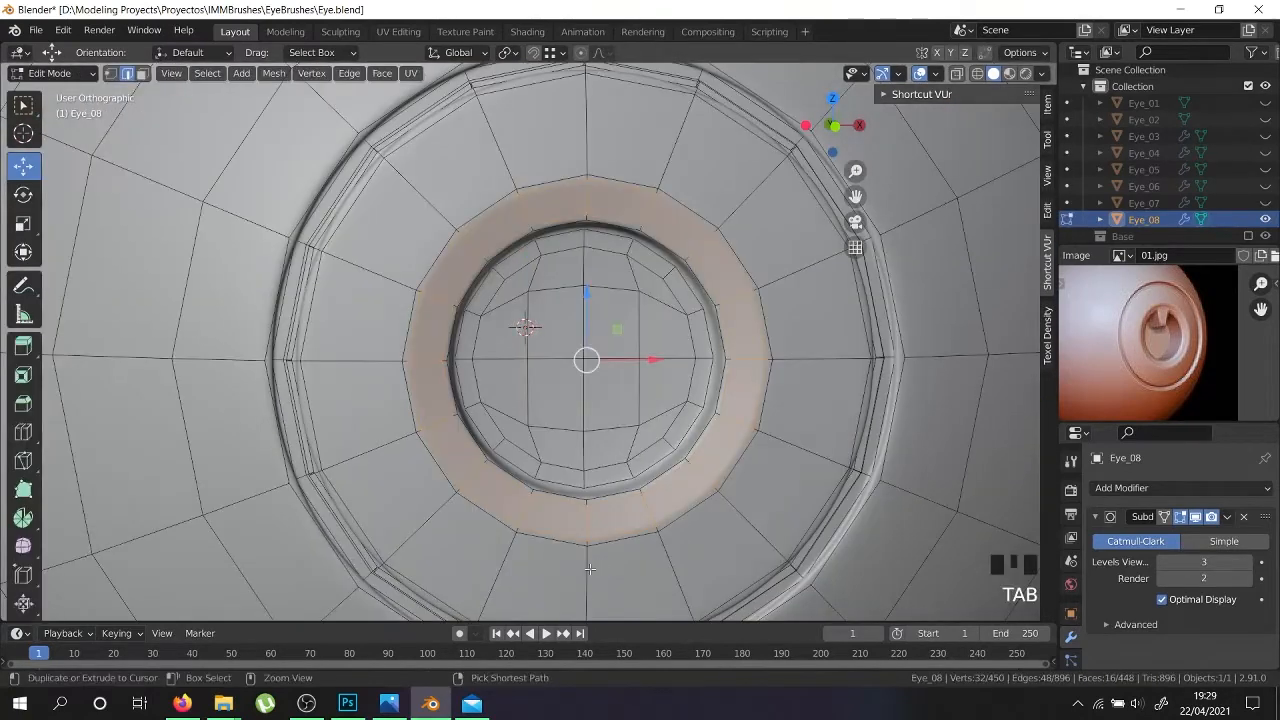
key("ctrl+r")
left_click(590, 569)
left_click(596, 525)
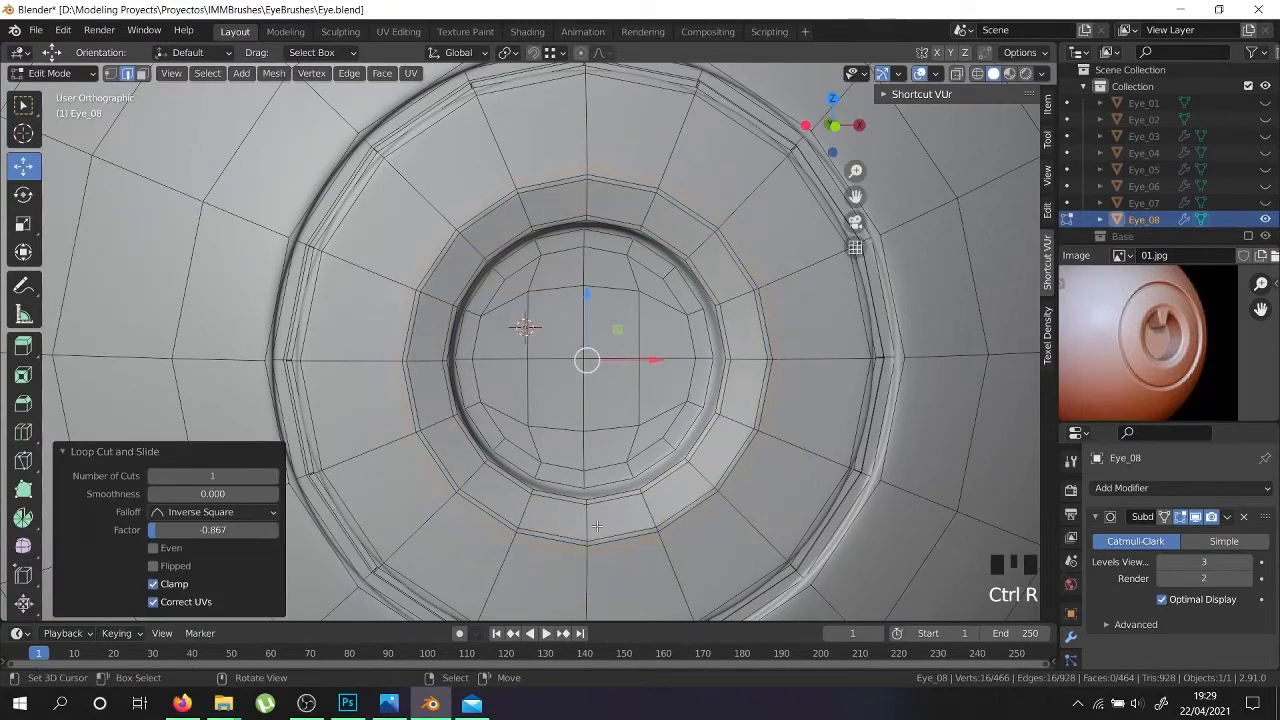
key("Tab")
scroll(596, 525, "down", 4)
middle_click_drag(596, 525, 551, 491)
scroll(553, 490, "down", 3)
middle_click_drag(602, 445, 686, 441)
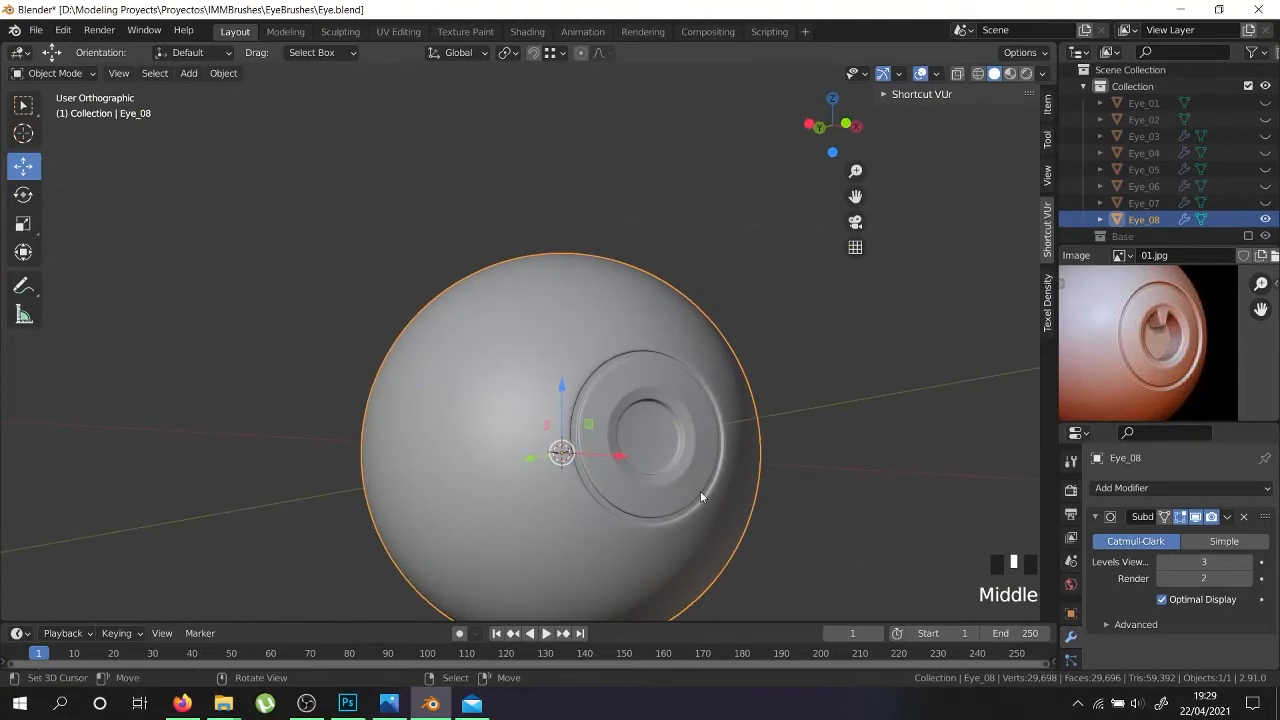
Return to editing Eye_08's mesh around the pupil and switch to face selection
key("Tab")
middle_click_drag(665, 440, 650, 445)
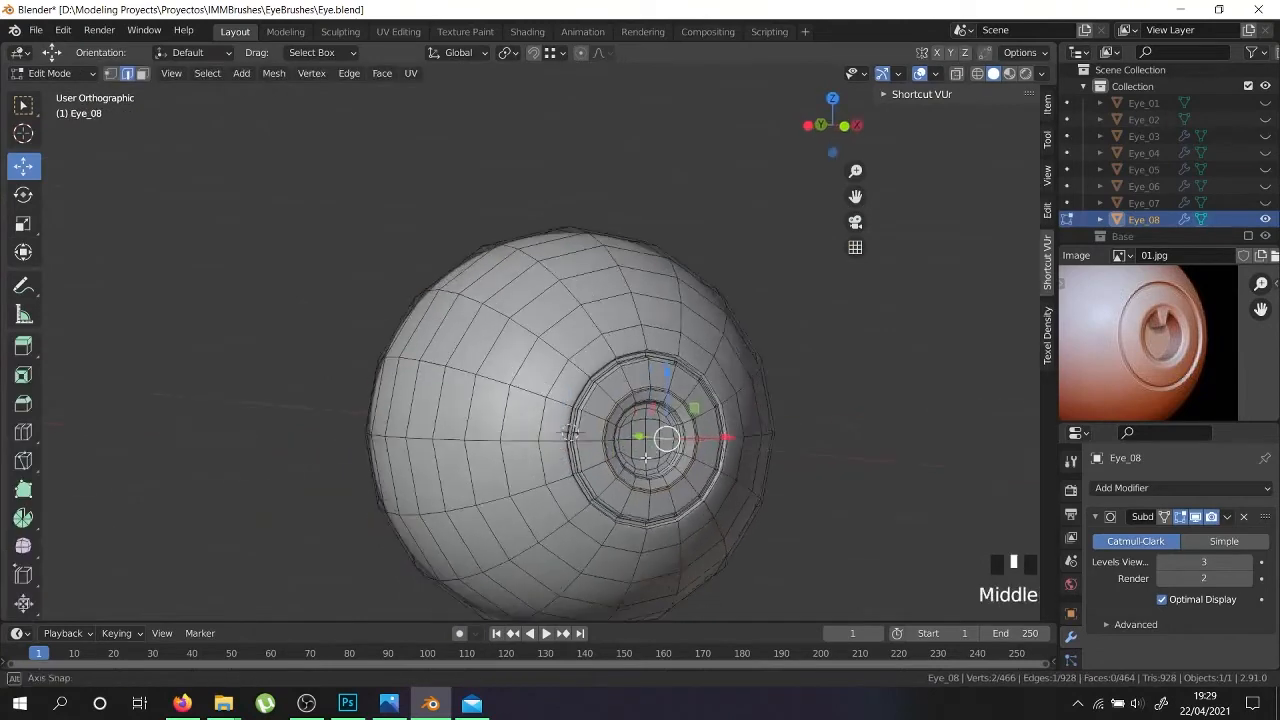
scroll(650, 445, "up", 3)
right_click(630, 498)
left_click(142, 73)
Try to select the pupil's recessed floor with face loops and circle selection in X-ray wireframe
right_click(634, 524, "alt+shift")
right_click(632, 521)
right_click(630, 519, "alt+shift")
right_click(629, 517, "alt+shift")
right_click(629, 517, "alt+shift")
key("alt+z")
middle_click_drag(629, 517, 632, 495)
scroll(633, 478, "up", 2)
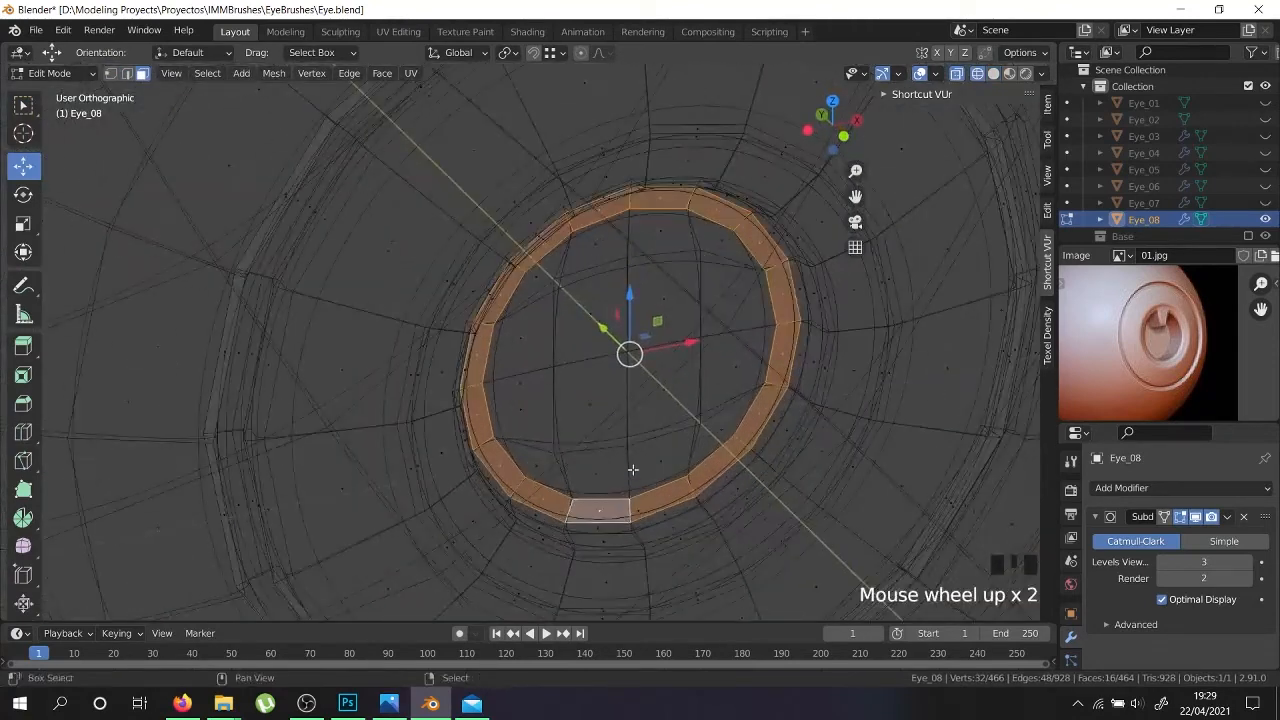
key("c")
left_click(641, 374)
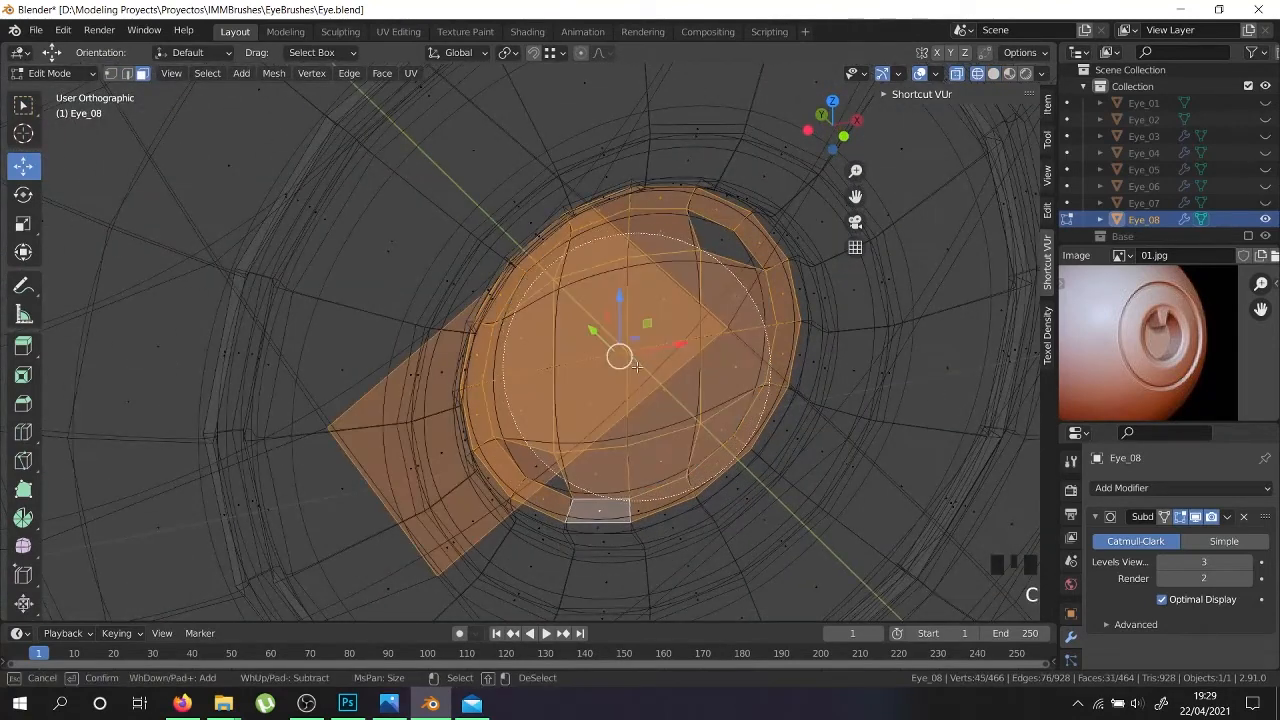
right_click(641, 375)
key("z")
scroll(641, 375, "down", 1)
Select the four centre faces of the pupil floor and grow the selection twice to cover the whole floor
middle_click_drag(694, 414, 618, 362)
right_click(618, 362)
right_click(550, 280, "shift")
right_click(550, 362, "shift")
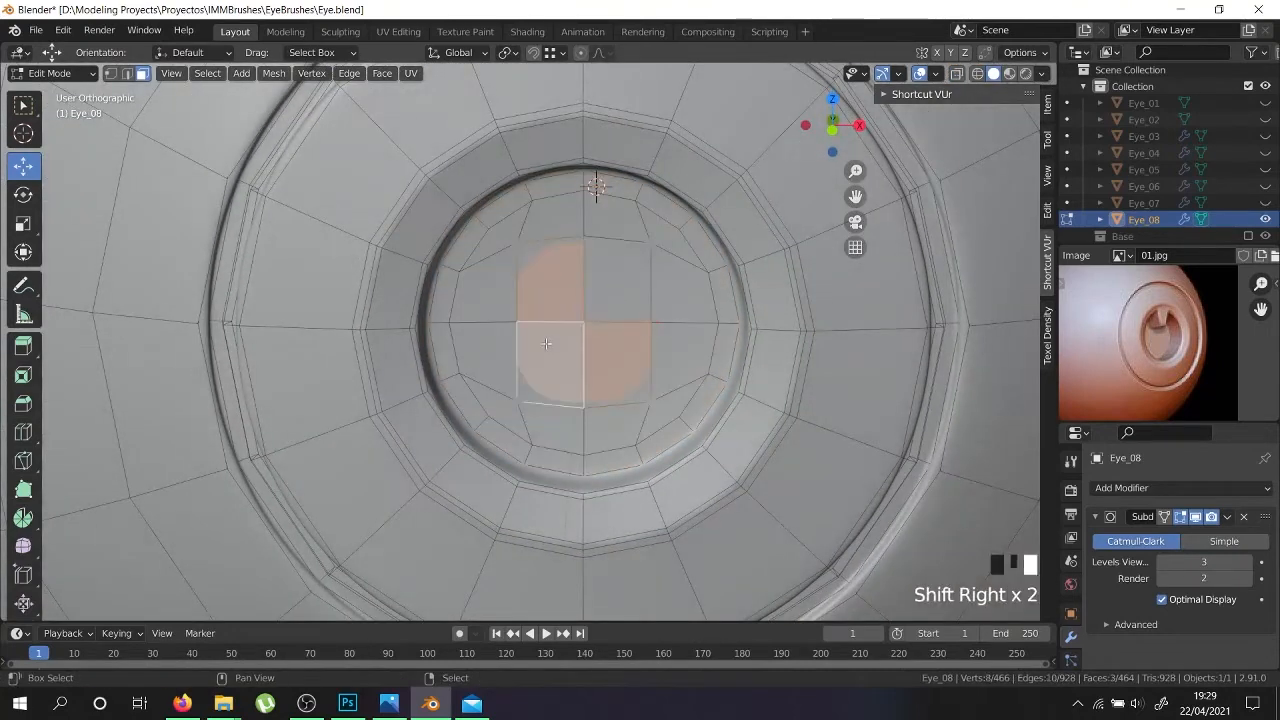
right_click(591, 303, "shift")
key("ctrl+KP_Add")
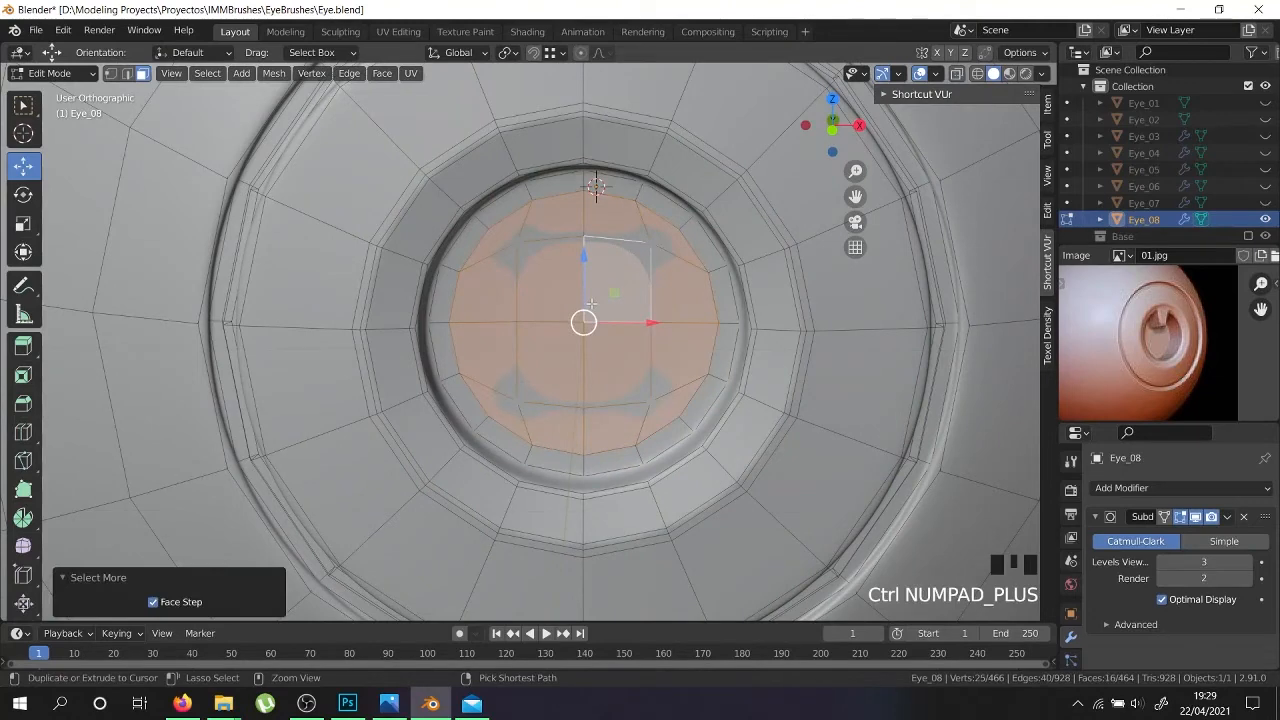
key("ctrl+KP_Add")
Push the selected pupil floor faces deeper into the eyeball along the Y axis in wireframe display
key("shift+z")
middle_click_drag(591, 303, 563, 324)
left_click_drag(561, 311, 541, 300)
scroll(705, 292, "up", 2)
right_click(706, 288, "alt+shift")
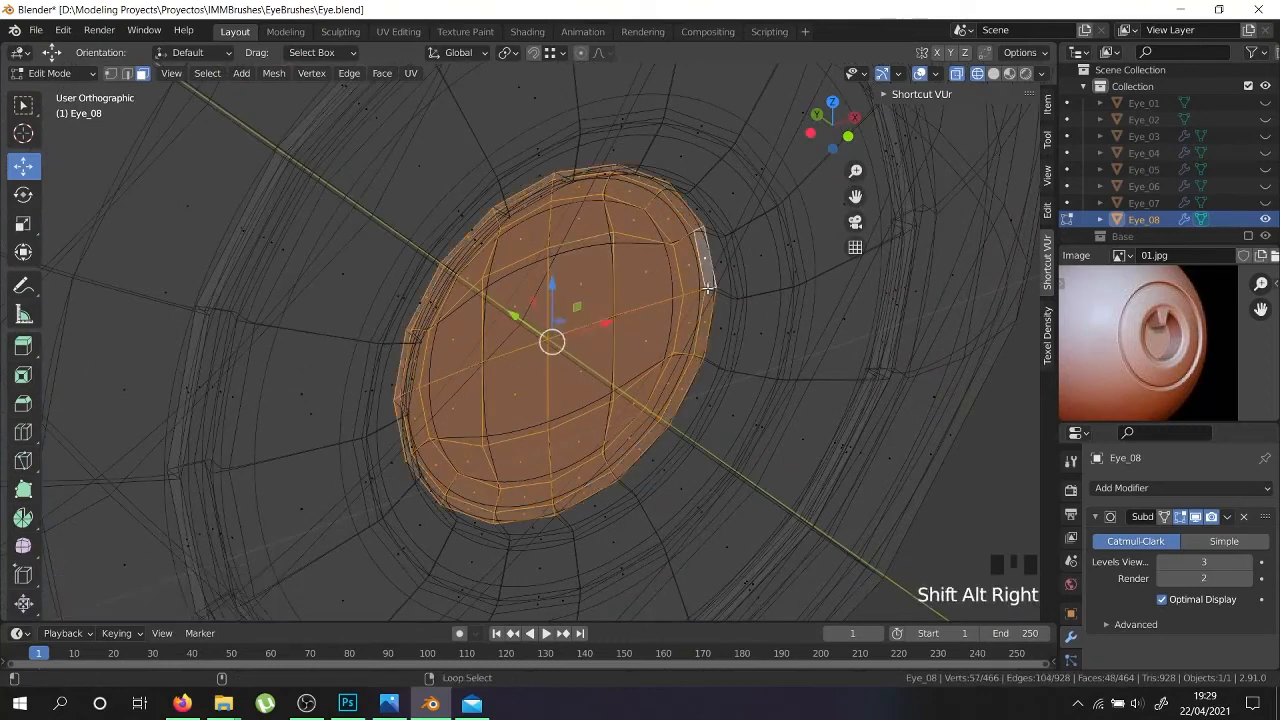
left_click_drag(518, 318, 493, 300)
key("z")
scroll(522, 300, "down", 3)
key("Tab")
middle_click_drag(529, 314, 366, 404)
scroll(503, 342, "down", 5)
Add a loop cut around the pupil's inner wall and slide it close to the recessed floor
key("Tab")
scroll(327, 427, "up", 9)
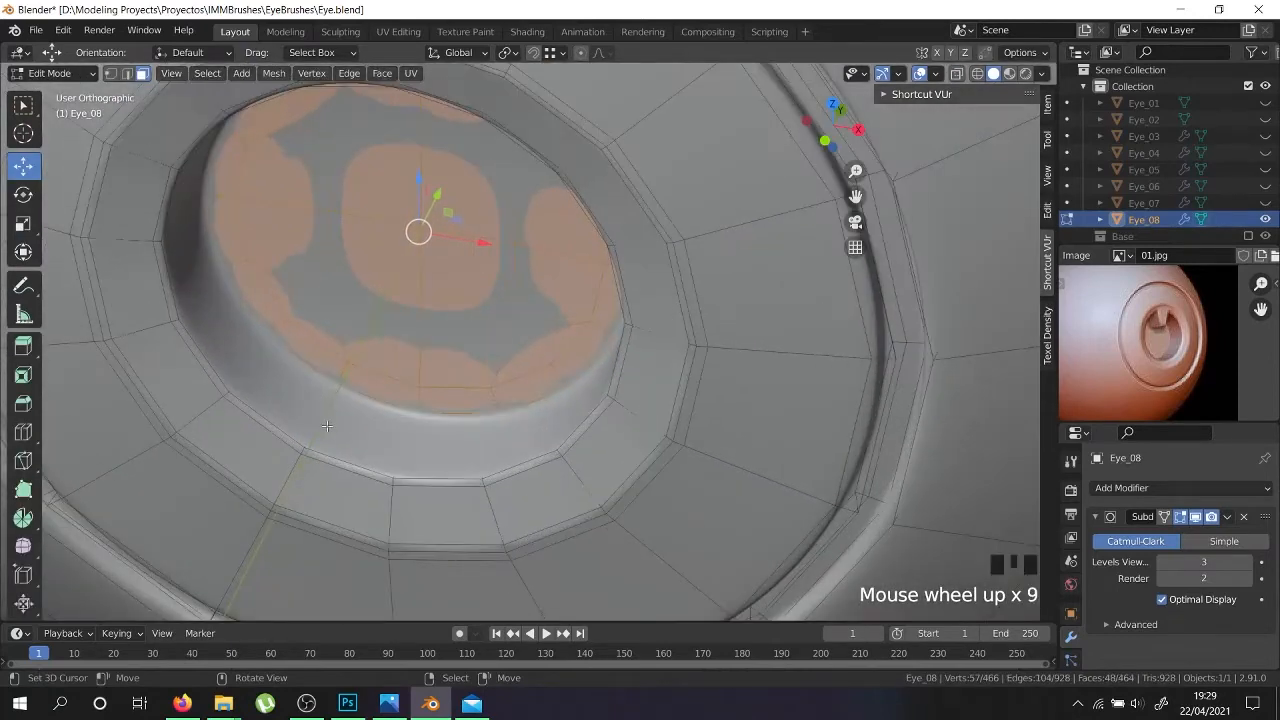
key("ctrl+r")
left_click(329, 424)
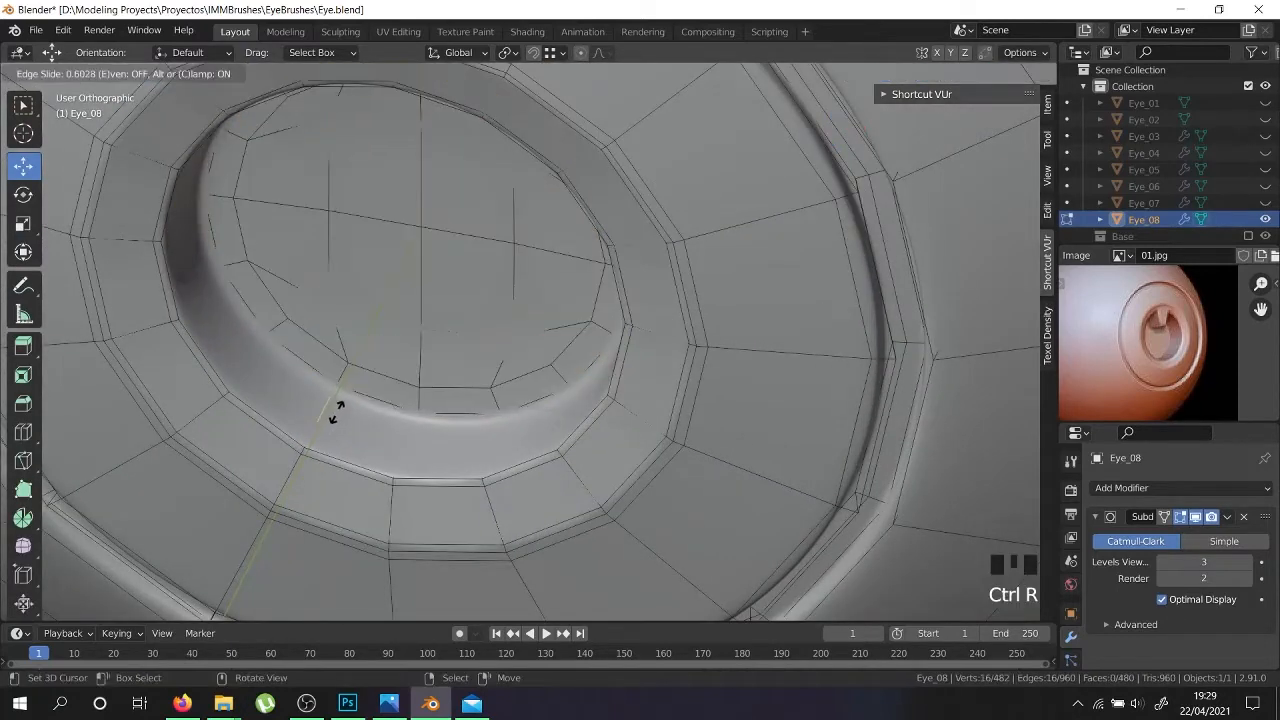
left_click(336, 412)
Examine the deepened pupil and the iris groove of Eye_08 from several angles, both smoothed and as mesh edges
key("alt+z")
scroll(334, 400, "up", 4)
scroll(339, 402, "down", 7)
key("Tab")
scroll(345, 410, "down", 3)
key("shift+z")
scroll(350, 420, "up", 2)
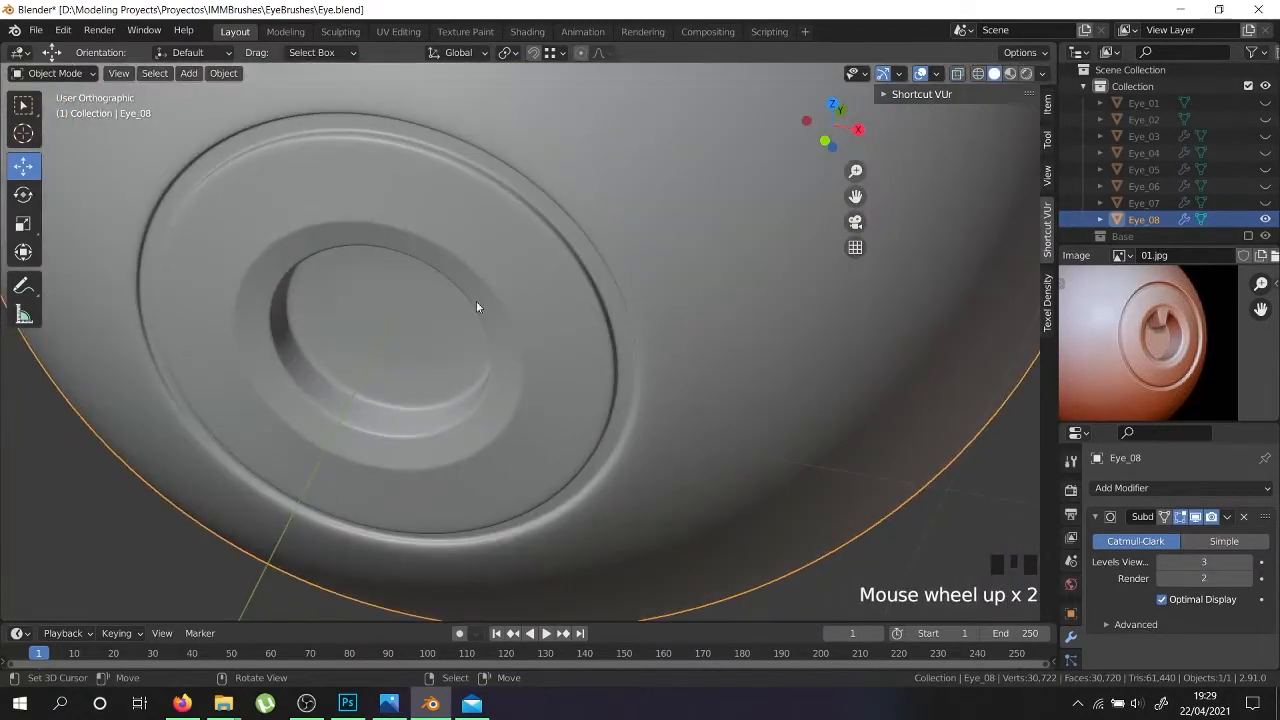
scroll(329, 385, "down", 3)
scroll(370, 400, "down", 2)
middle_click_drag(414, 414, 461, 441)
key("Tab")
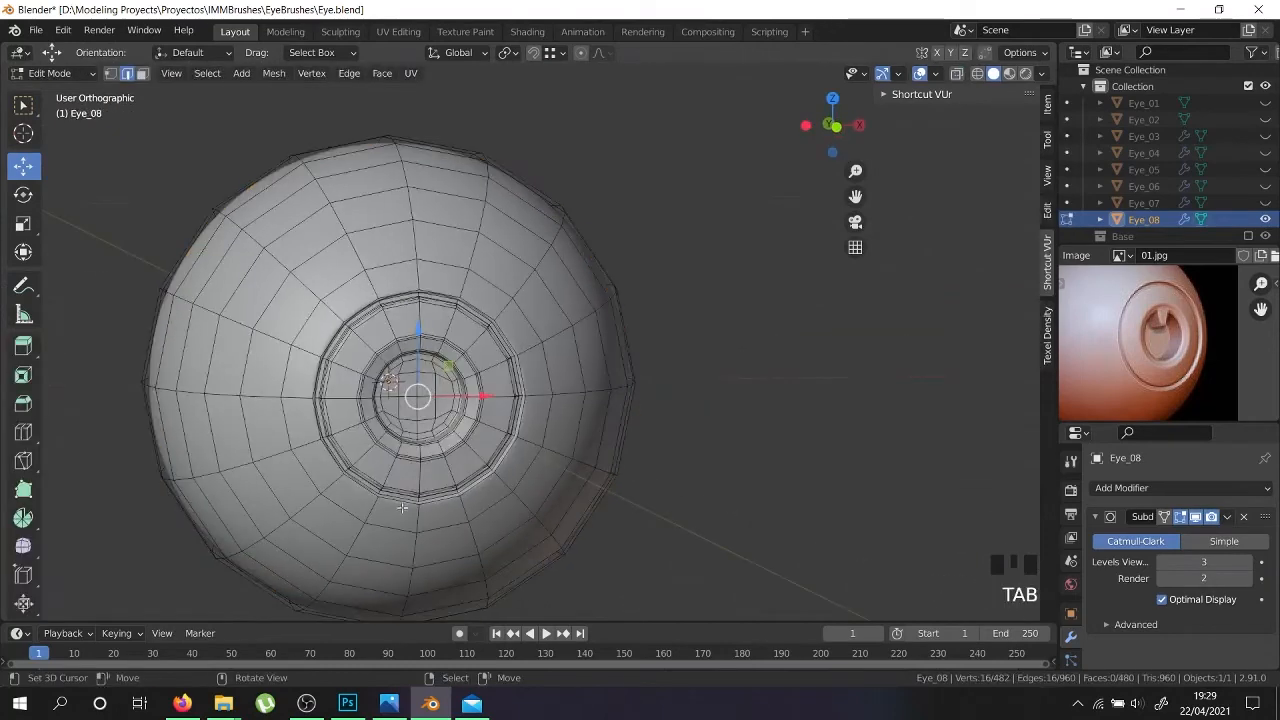
scroll(407, 498, "up", 5)
key("Tab")
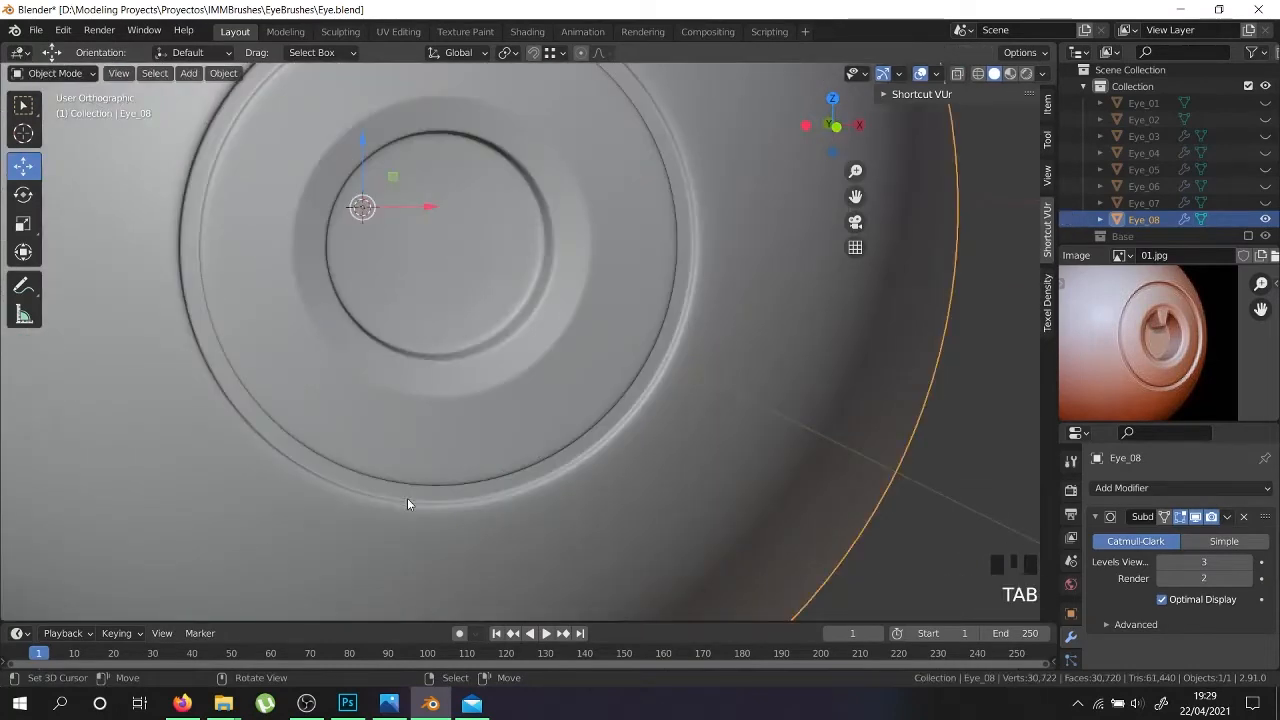
Select the outermost edge loop of the groove around the iris and scale it outward by 1.096
key("Tab")
right_click(377, 507)
right_click(377, 505, "alt+shift")
mouse_move(545, 510)
middle_mouse_down()
mouse_move(560, 514)
mouse_move(556, 489)
middle_mouse_up()
scroll(556, 489, "up", 2)
scroll(556, 489, "up", 1)
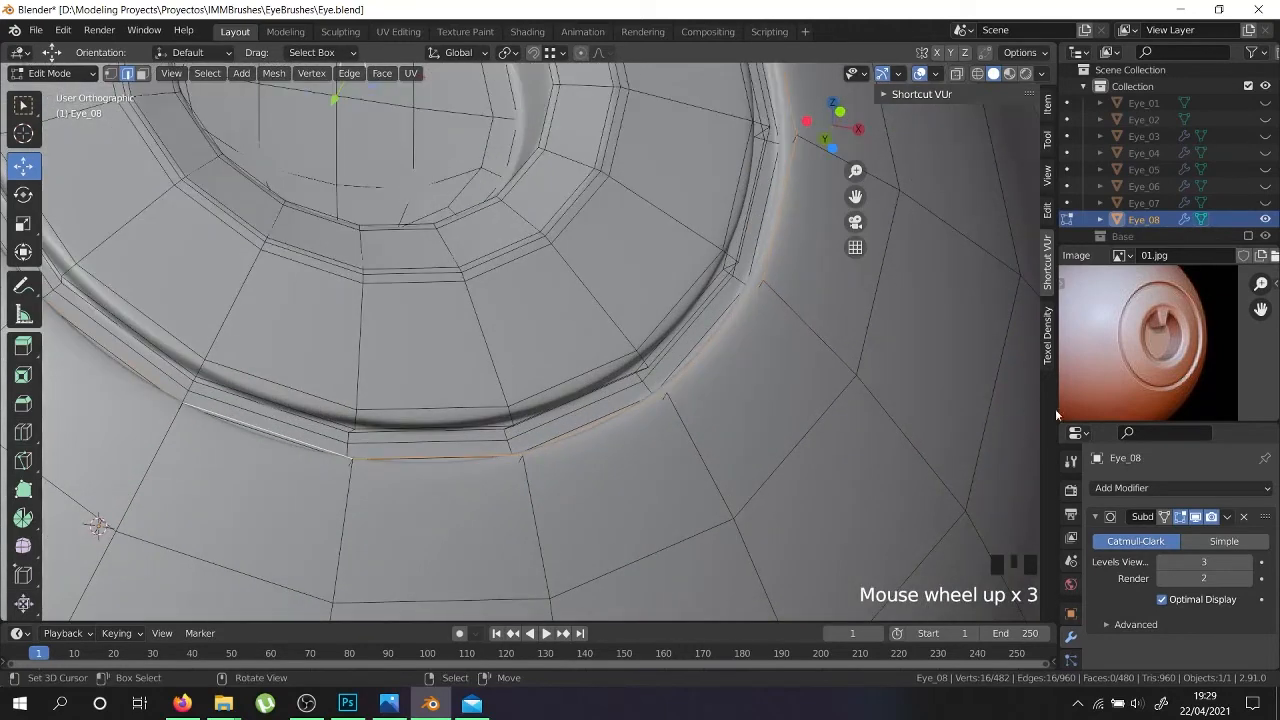
scroll(1131, 373, "up", 2)
scroll(486, 474, "down", 2)
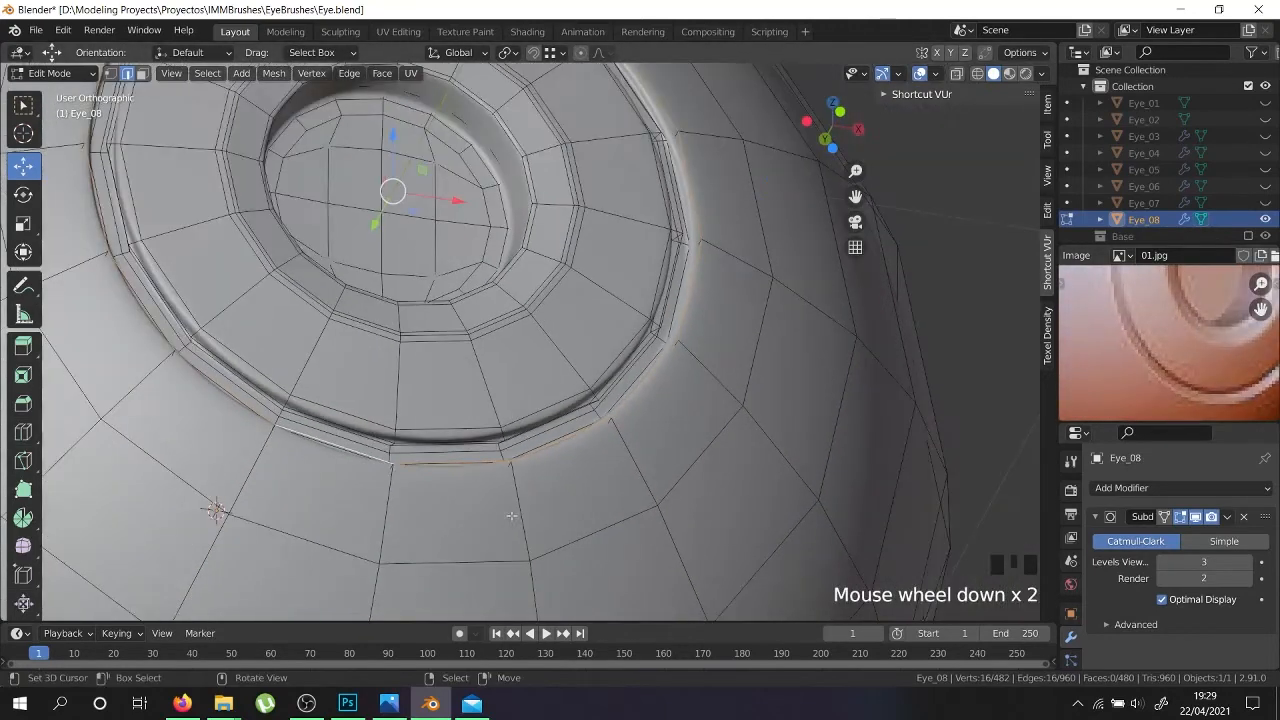
key("s")
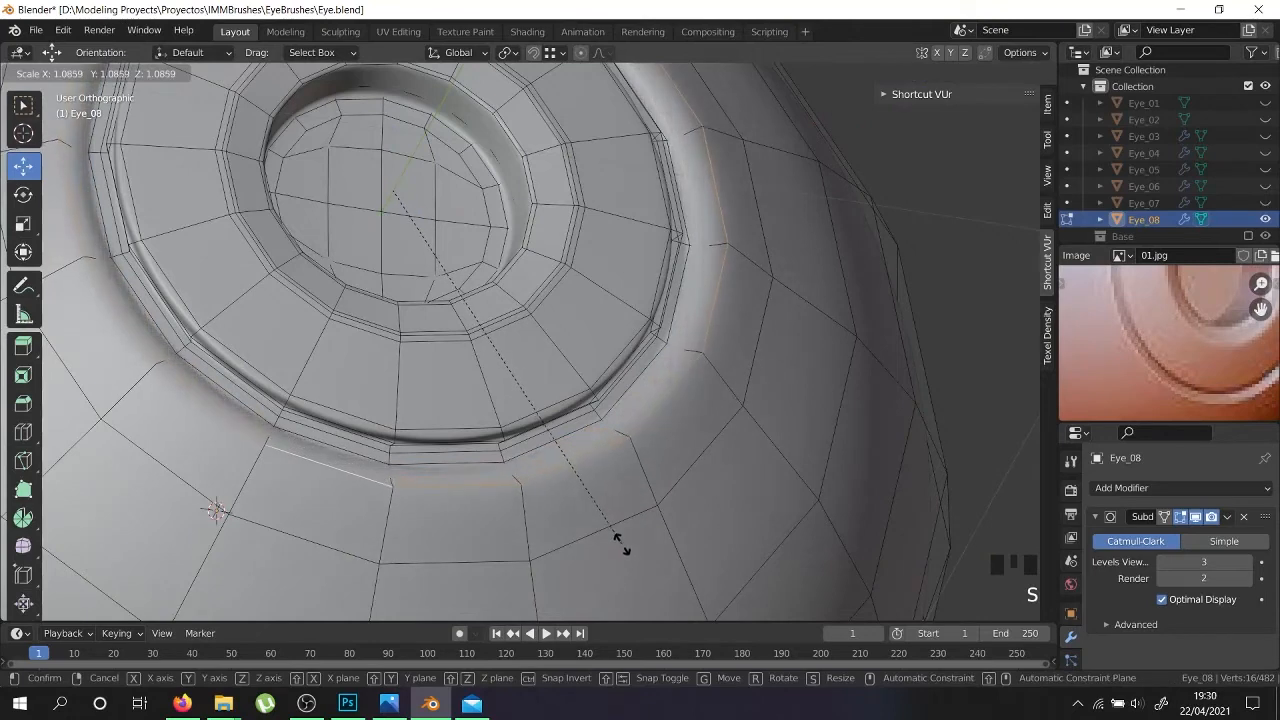
left_click(623, 545)
Add a loop cut in the widened band around the iris groove and edge-slide it close to the outer border
scroll(632, 442, "up", 2)
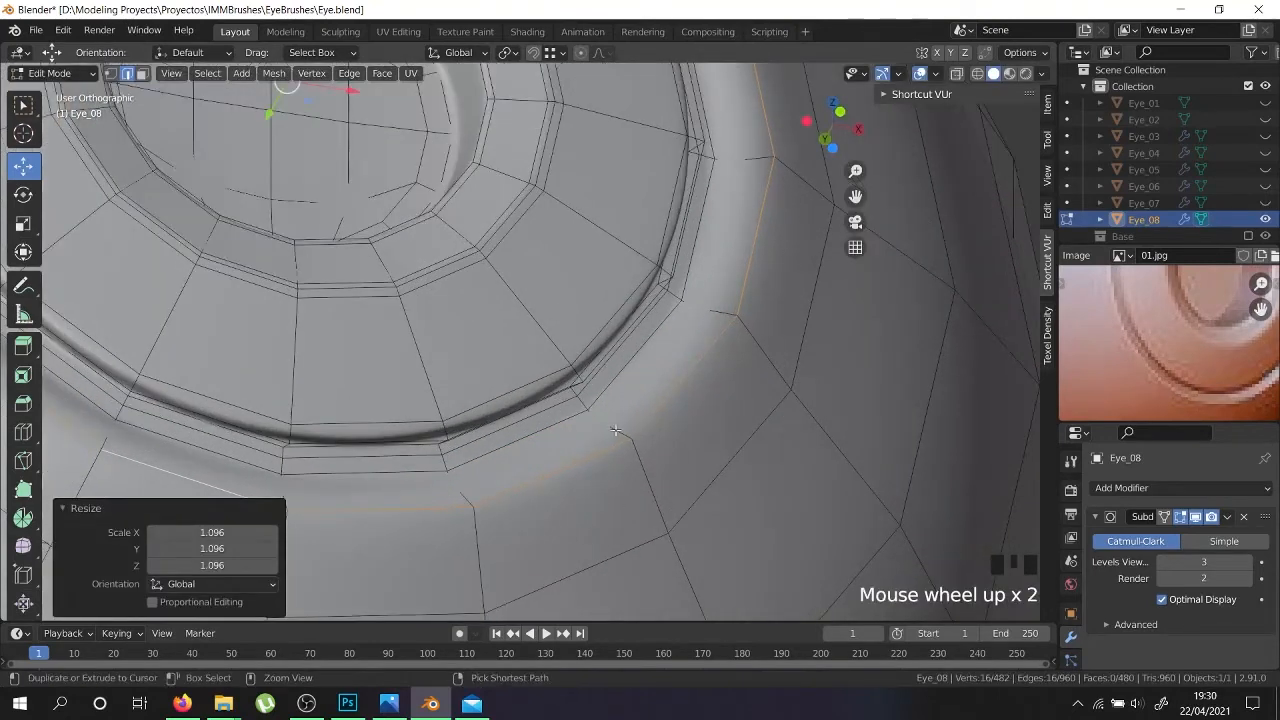
key("ctrl+r")
left_click(614, 430)
right_click(622, 449)
scroll(623, 451, "up", 1)
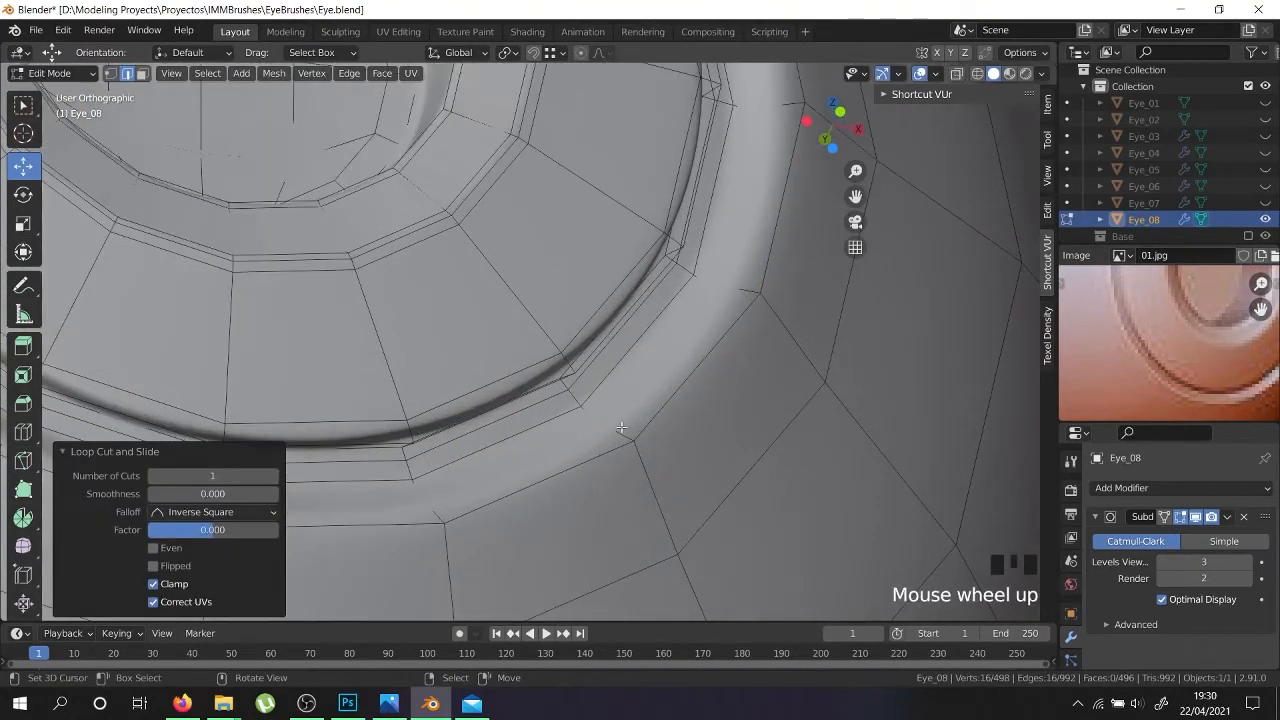
key("g")
key("g")
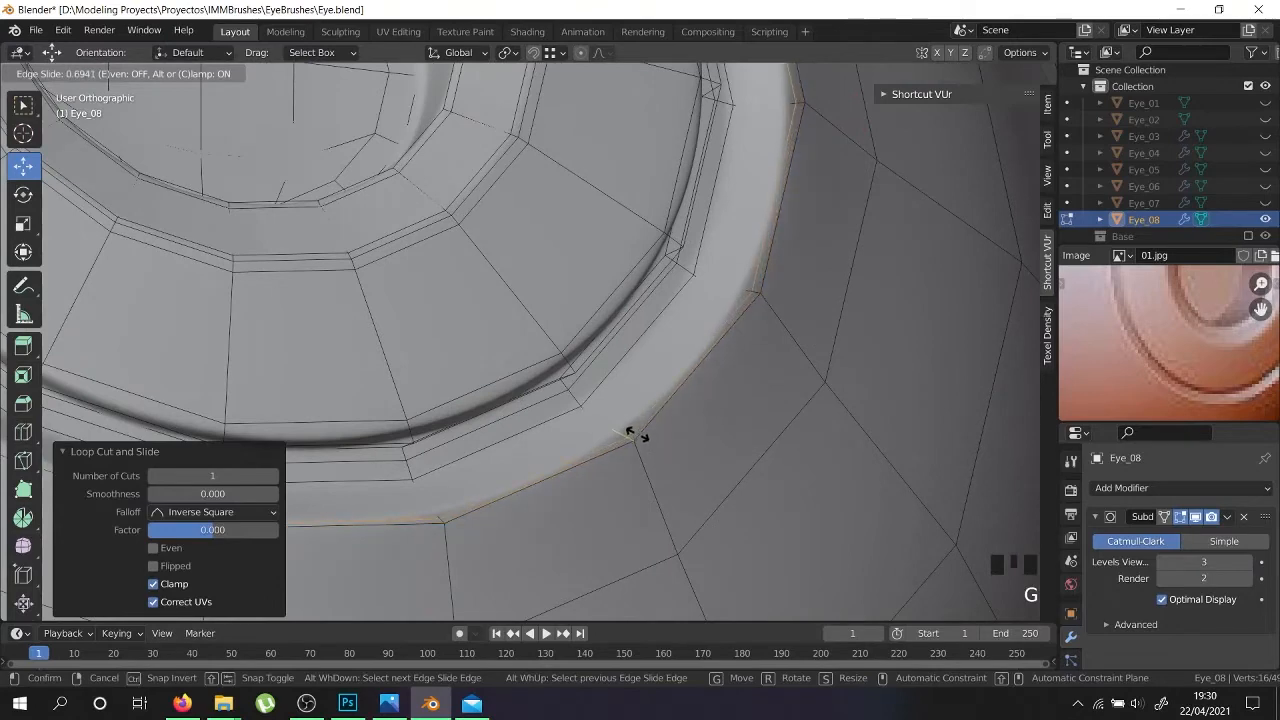
left_click(628, 431)
scroll(607, 420, "down", 6)
key("Tab")
middle_click_drag(607, 418, 597, 480)
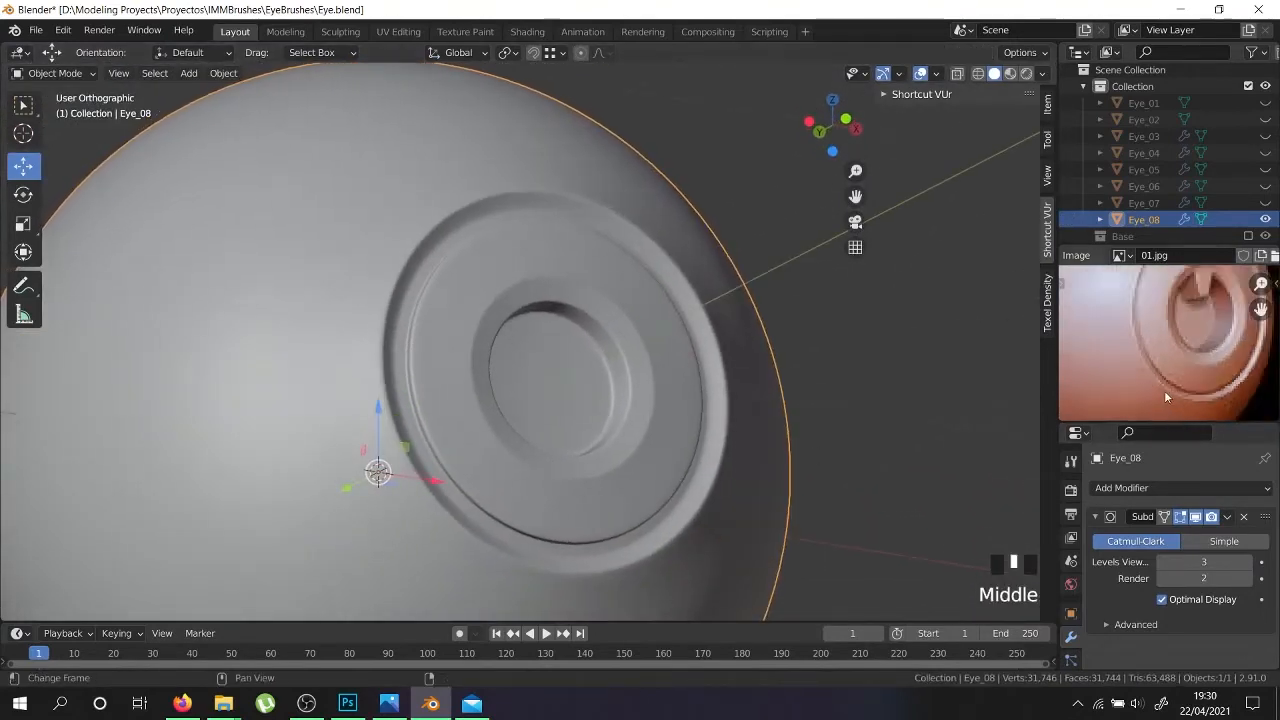
Select one edge loop in the groove around the iris and delete it as an edge loop
key("Tab")
middle_click_drag(458, 518, 460, 438)
scroll(460, 435, "up", 5)
right_click(448, 429)
right_click(448, 429, "alt+shift")
right_click(448, 429, "alt+shift")
right_click(448, 429, "alt+shift")
key("x")
left_click(448, 429)
Select the edge loop inside the iris groove and scale it inward to 0.981
right_click(445, 433)
right_click(445, 433)
right_click(445, 433, "alt+shift")
right_click(445, 433, "alt+shift")
right_click(445, 433, "alt+shift")
scroll(519, 456, "down", 4)
scroll(708, 573, "up", 3)
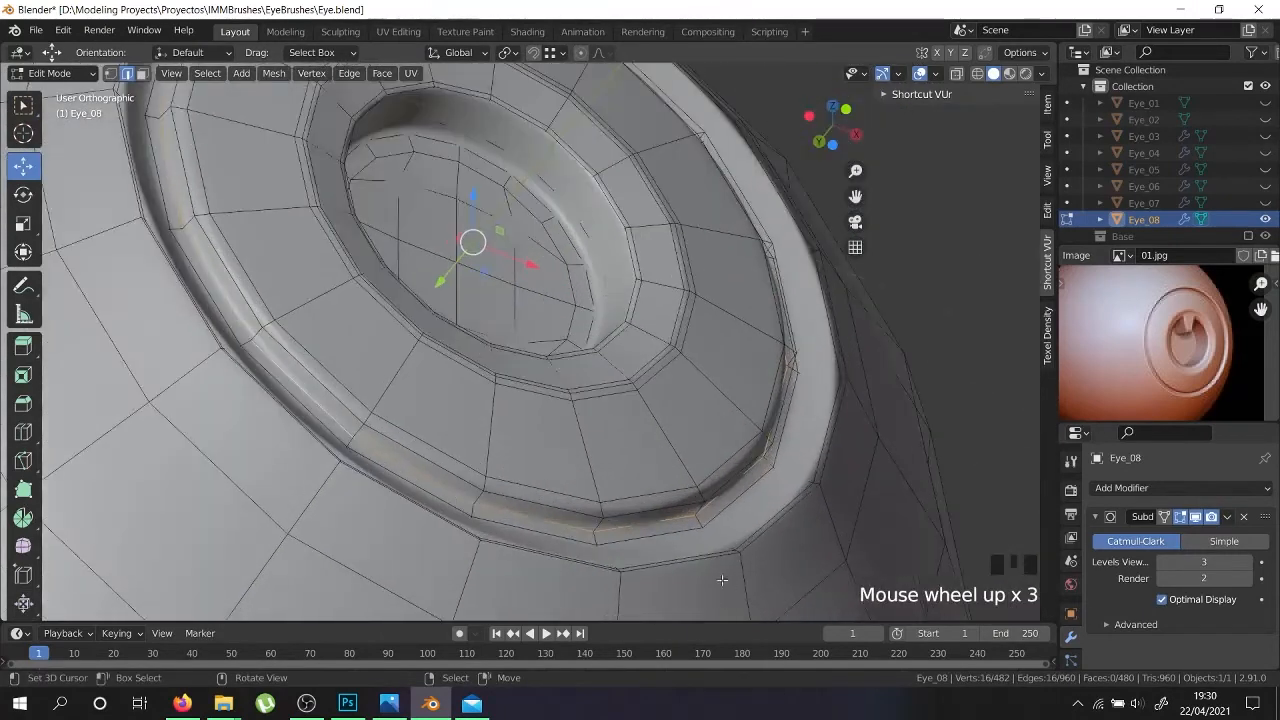
key("s")
left_click(730, 590)
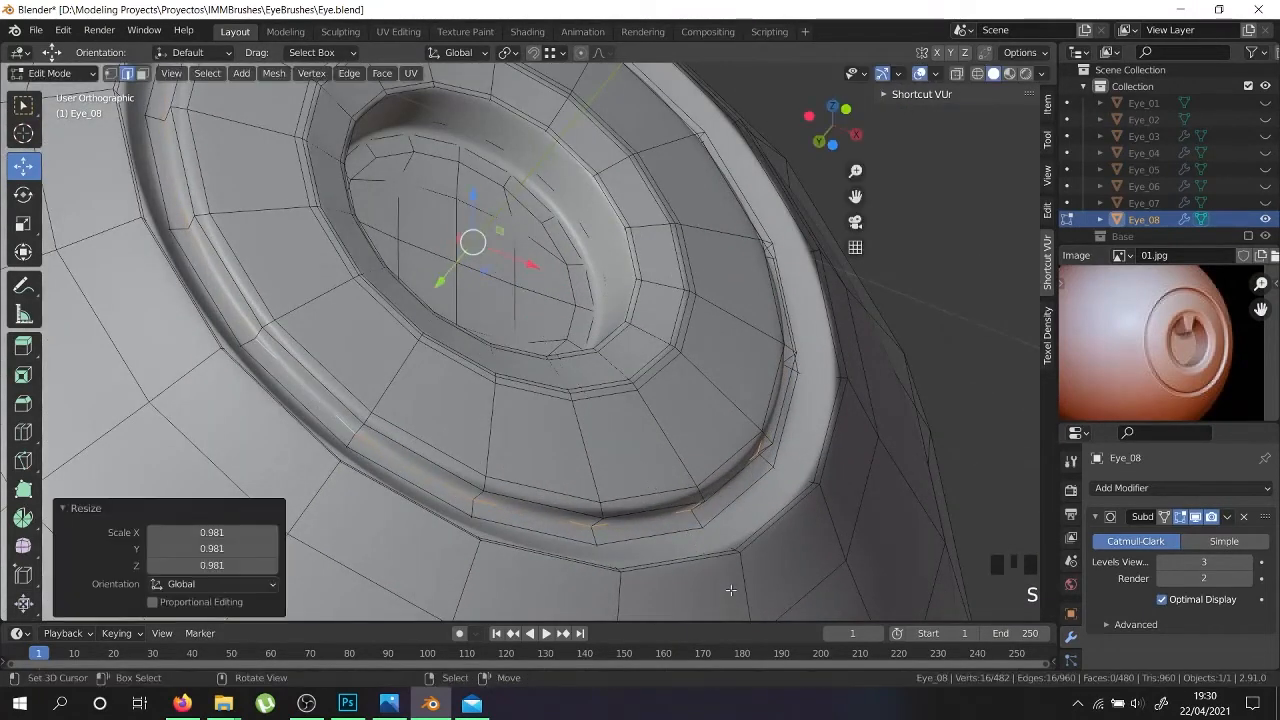
key("Tab")
scroll(630, 528, "down", 2)
middle_click_drag(630, 528, 586, 414)
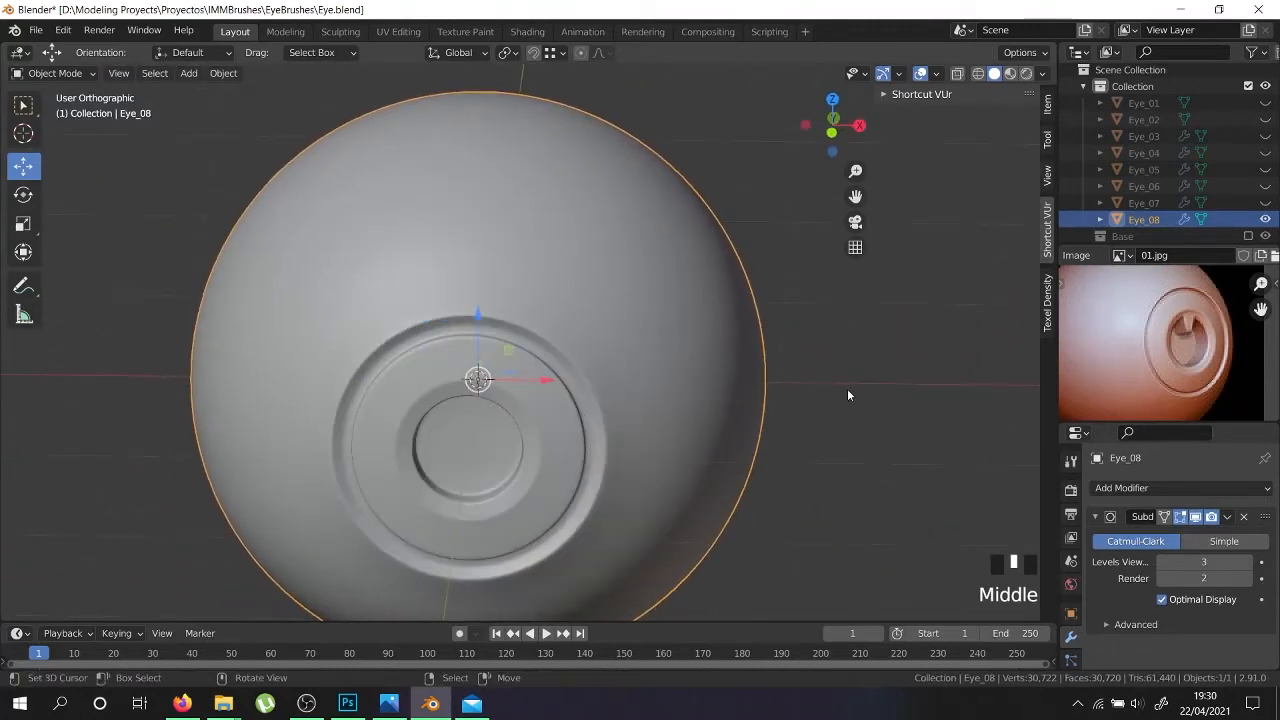
Examine the other eye designs in the reference image 01.jpg, comparing the textured iris and the plain holed iris
scroll(1204, 360, "down", 7)
middle_click_drag(1204, 369, 1201, 330)
scroll(1150, 339, "up", 5)
scroll(1146, 344, "up", 2)
middle_click_drag(1128, 382, 1078, 351)
scroll(1112, 350, "down", 2)
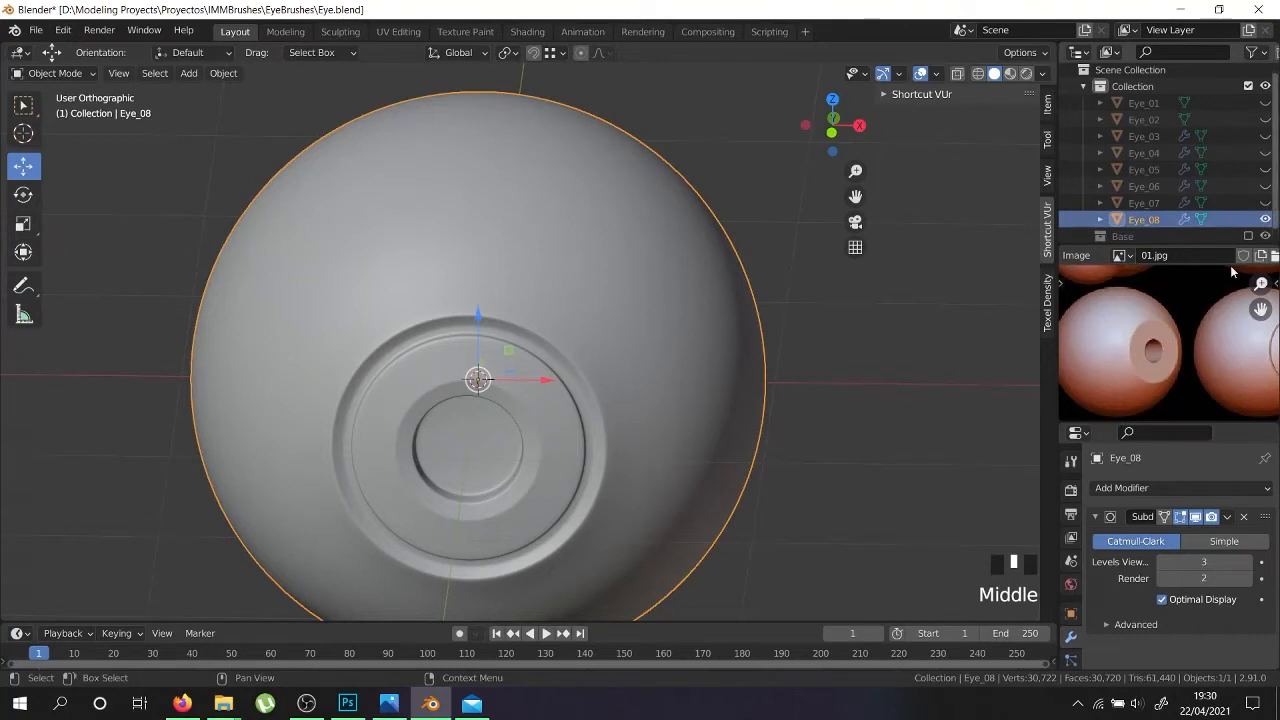
scroll(1177, 348, "down", 4)
scroll(1208, 325, "up", 1)
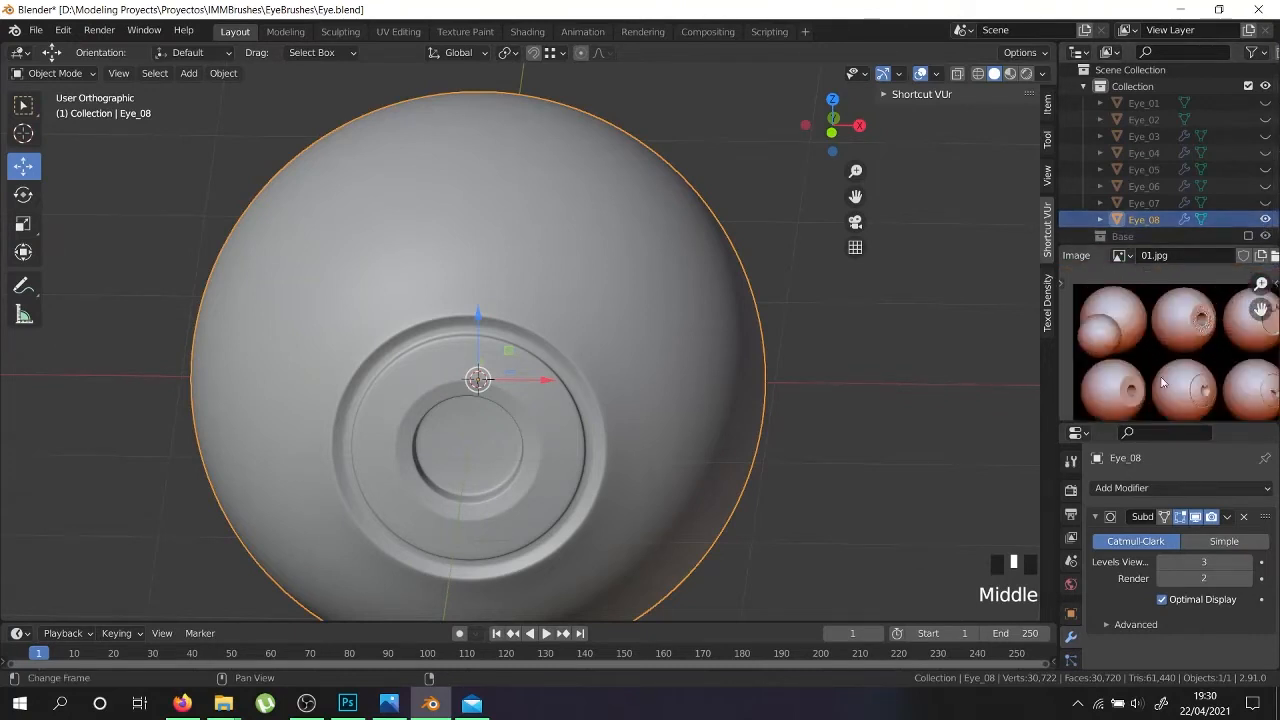
scroll(1208, 326, "up", 3)
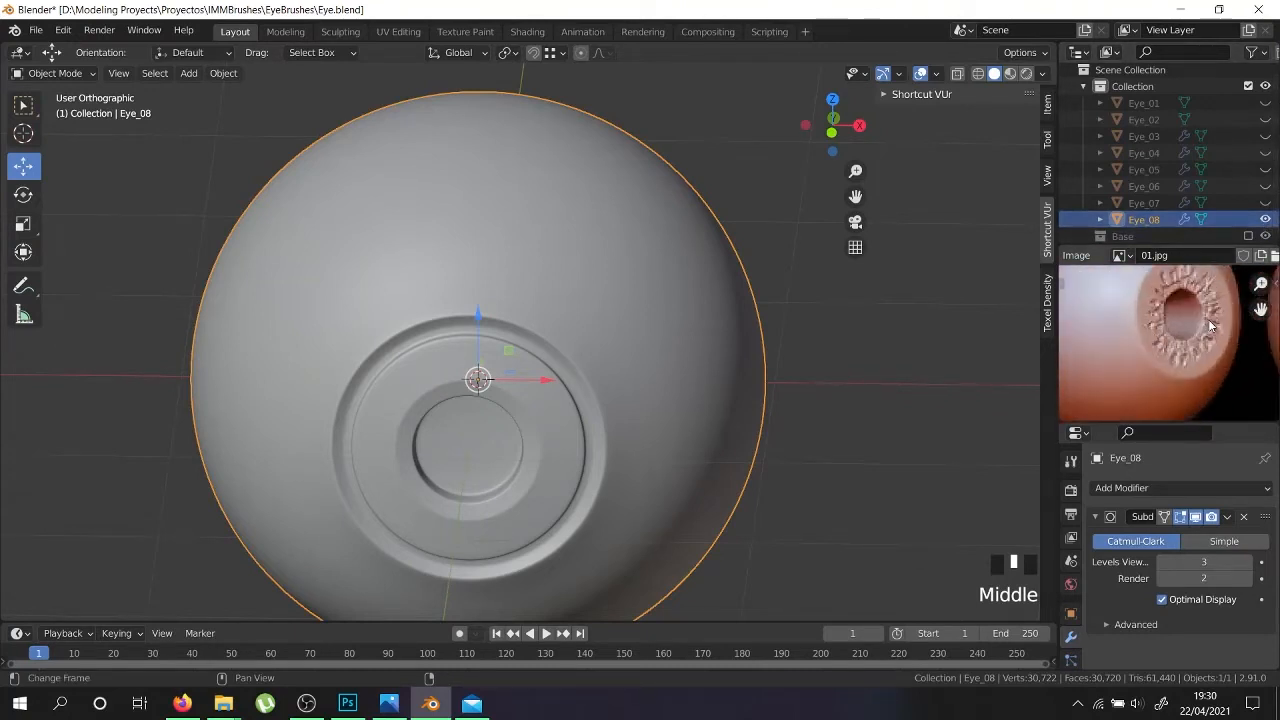
scroll(1208, 326, "down", 4)
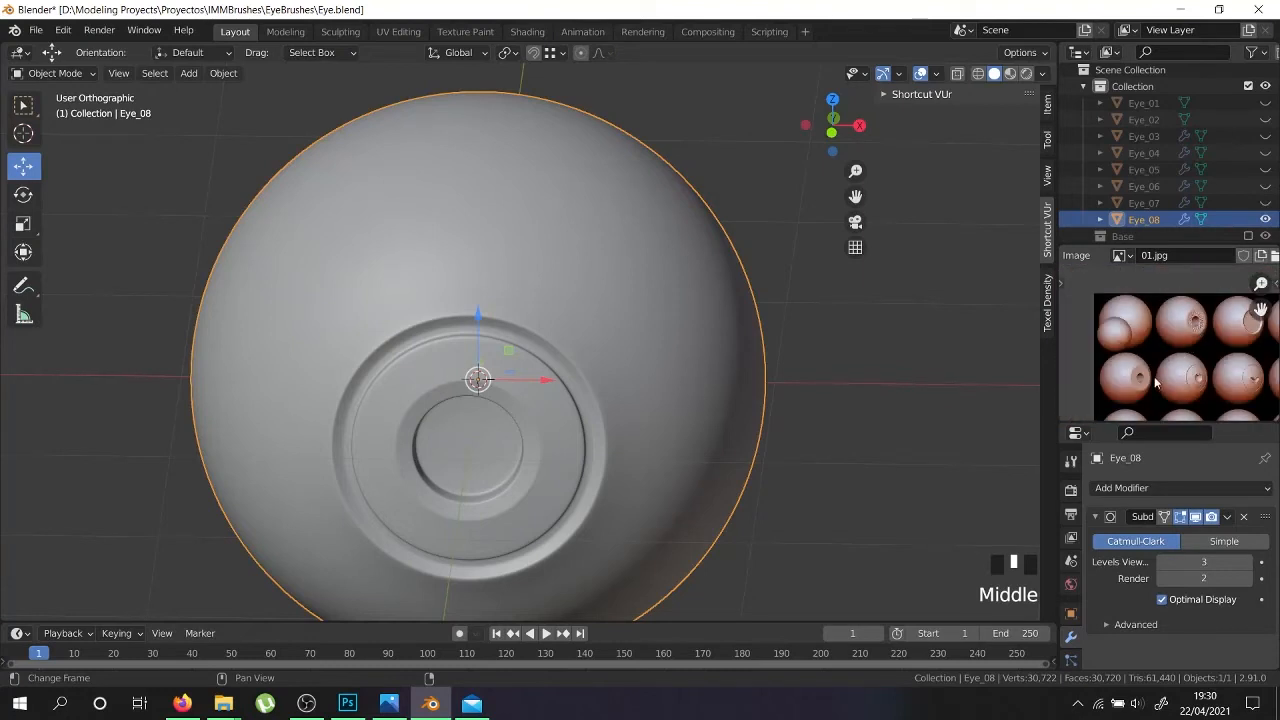
scroll(1132, 388, "up", 3)
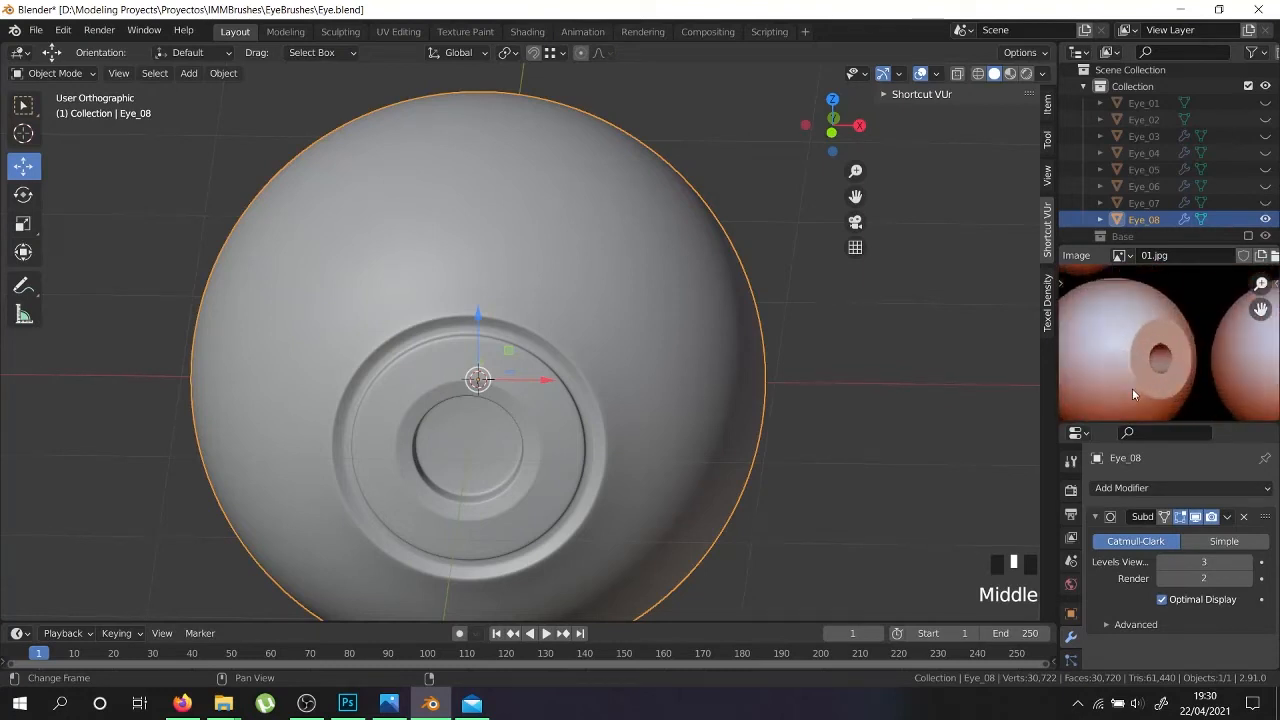
scroll(1132, 388, "down", 4)
scroll(1173, 350, "up", 1)
scroll(1173, 350, "up", 3)
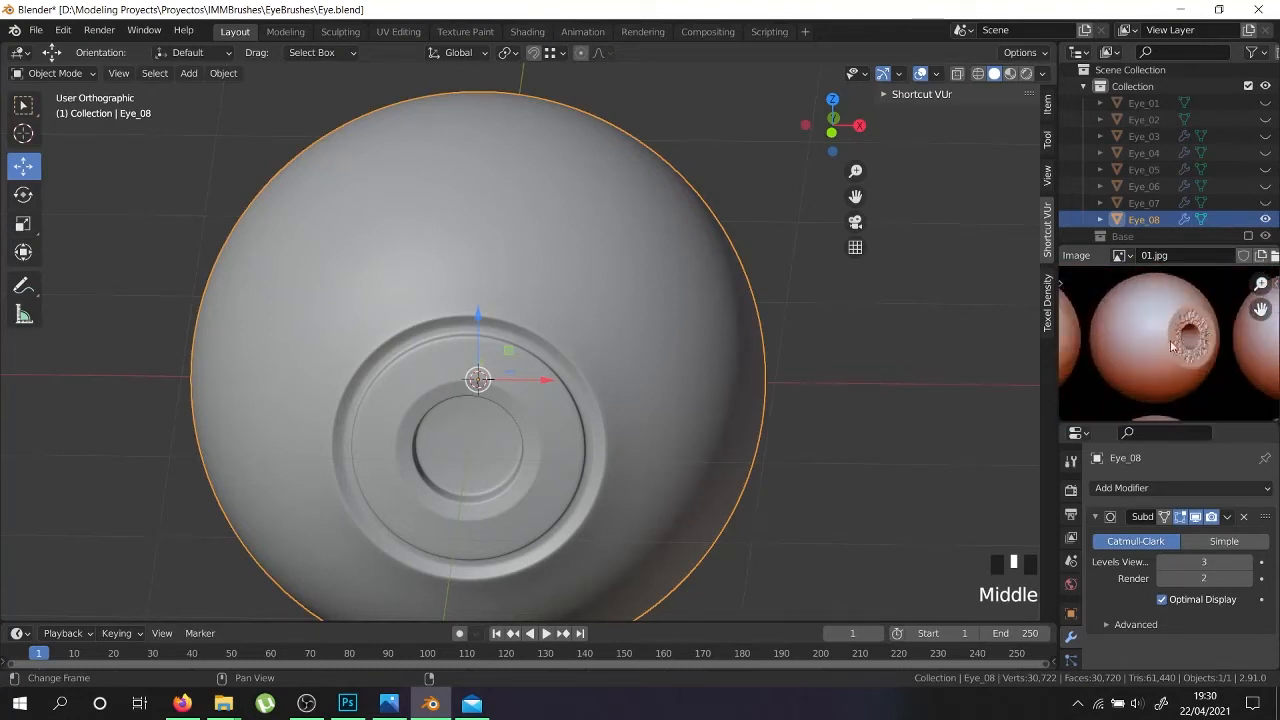
scroll(1173, 347, "down", 5)
scroll(1129, 382, "up", 3)
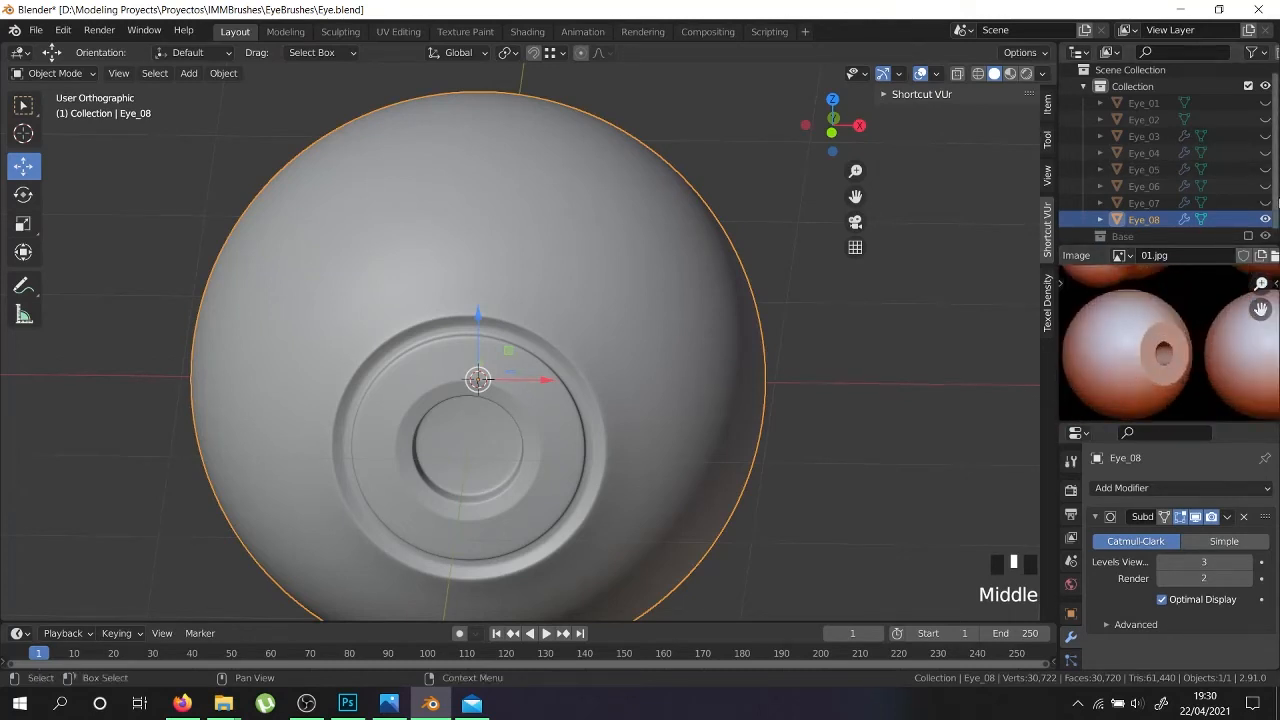
Hide Eye_08, show Eye_02 and add a Subdivision Surface modifier with viewport level 1 to it
left_click(1264, 219)
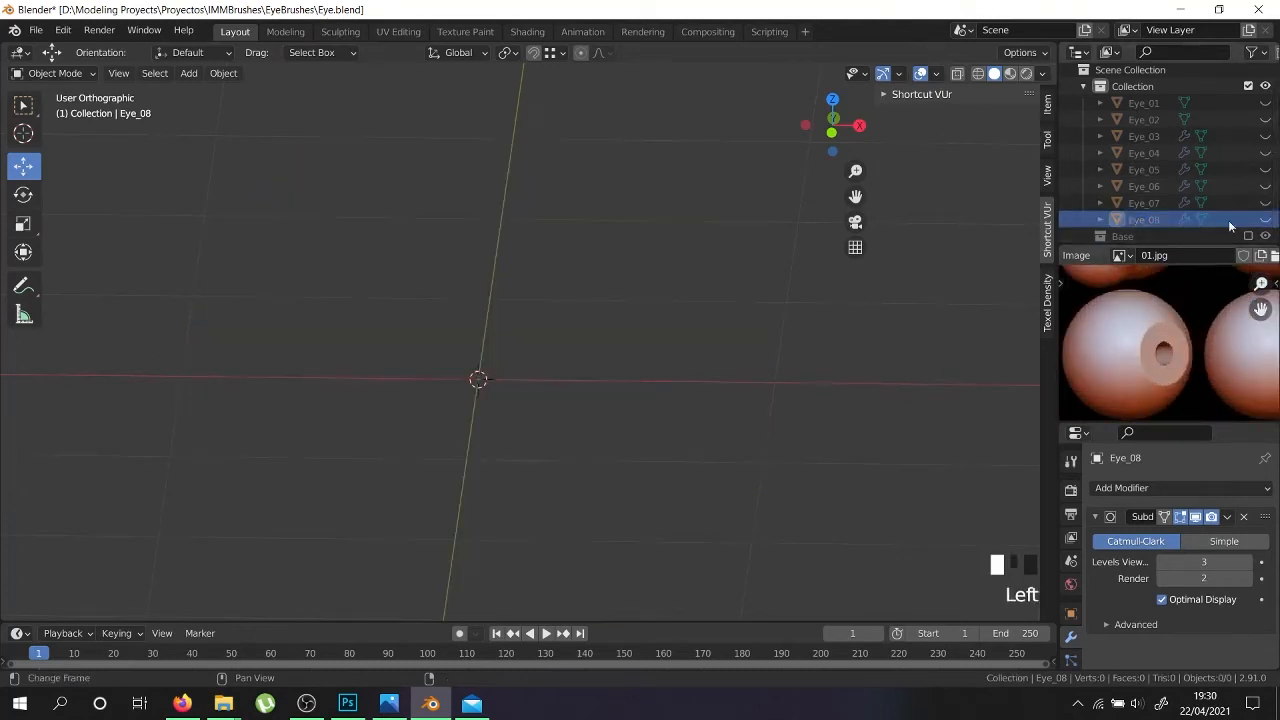
left_click(1265, 120)
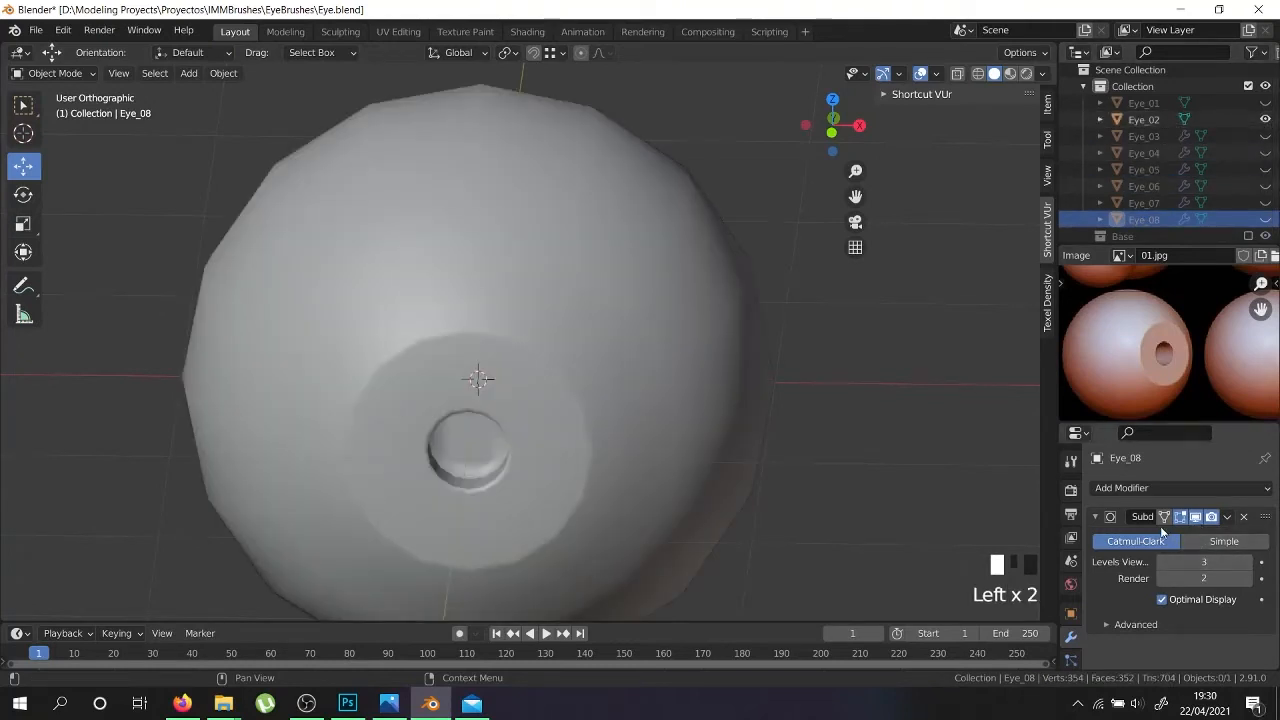
right_click(637, 414)
left_click(1122, 488)
left_click(1127, 490)
left_click(957, 396)
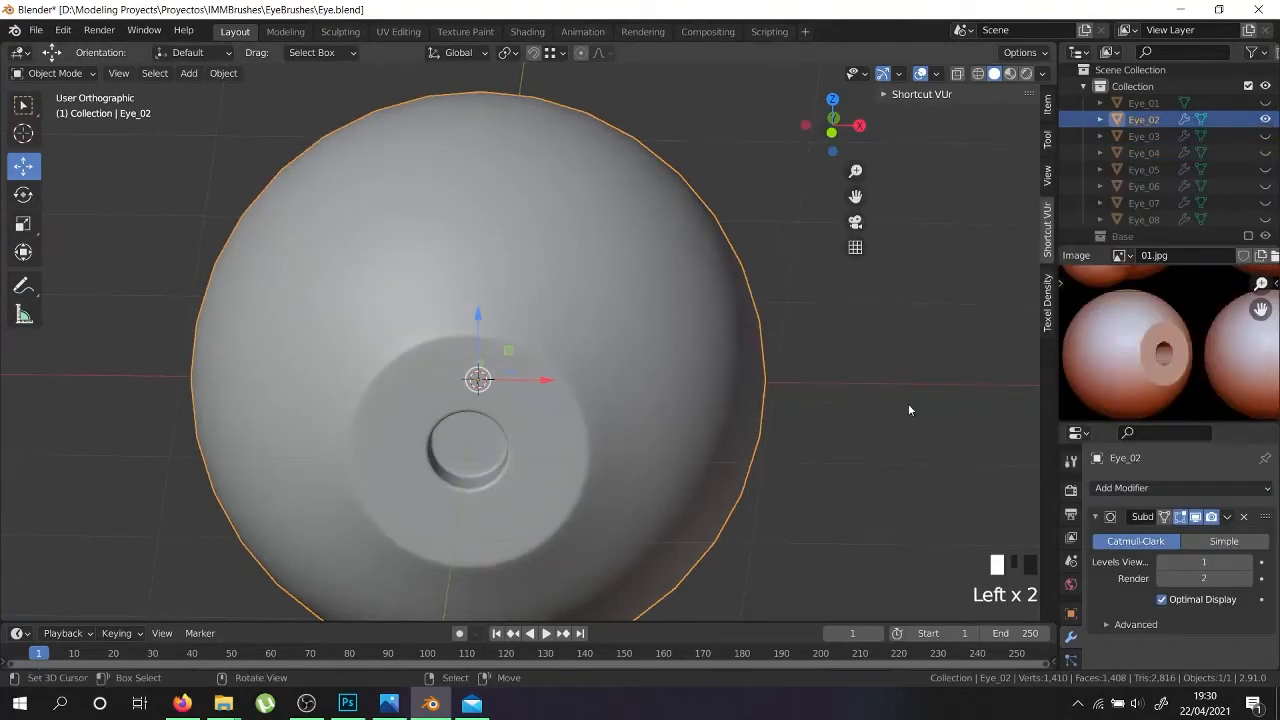
Compare the eye designs in the reference image 01.jpg, examining the plain holed iris and the notched pupil variants
scroll(949, 399, "down", 1)
scroll(576, 423, "down", 1)
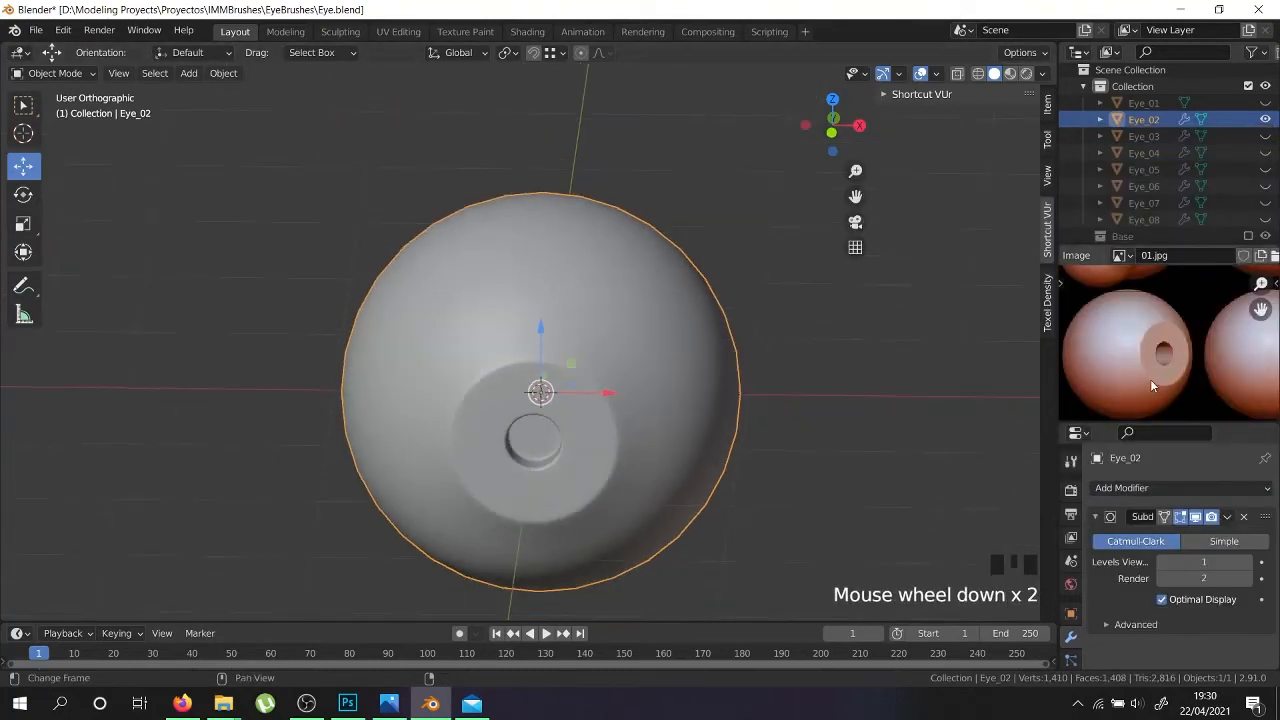
scroll(1150, 379, "down", 3)
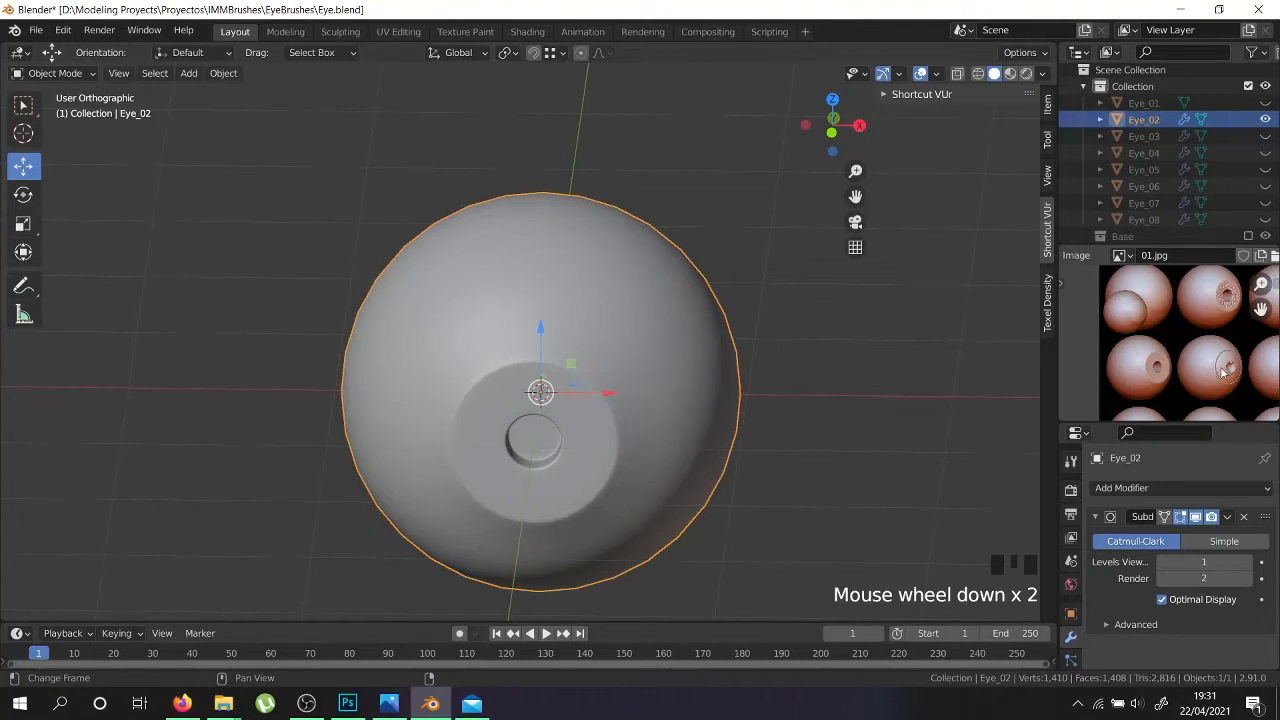
scroll(1268, 374, "down", 2)
middle_click_drag(1268, 374, 1137, 387)
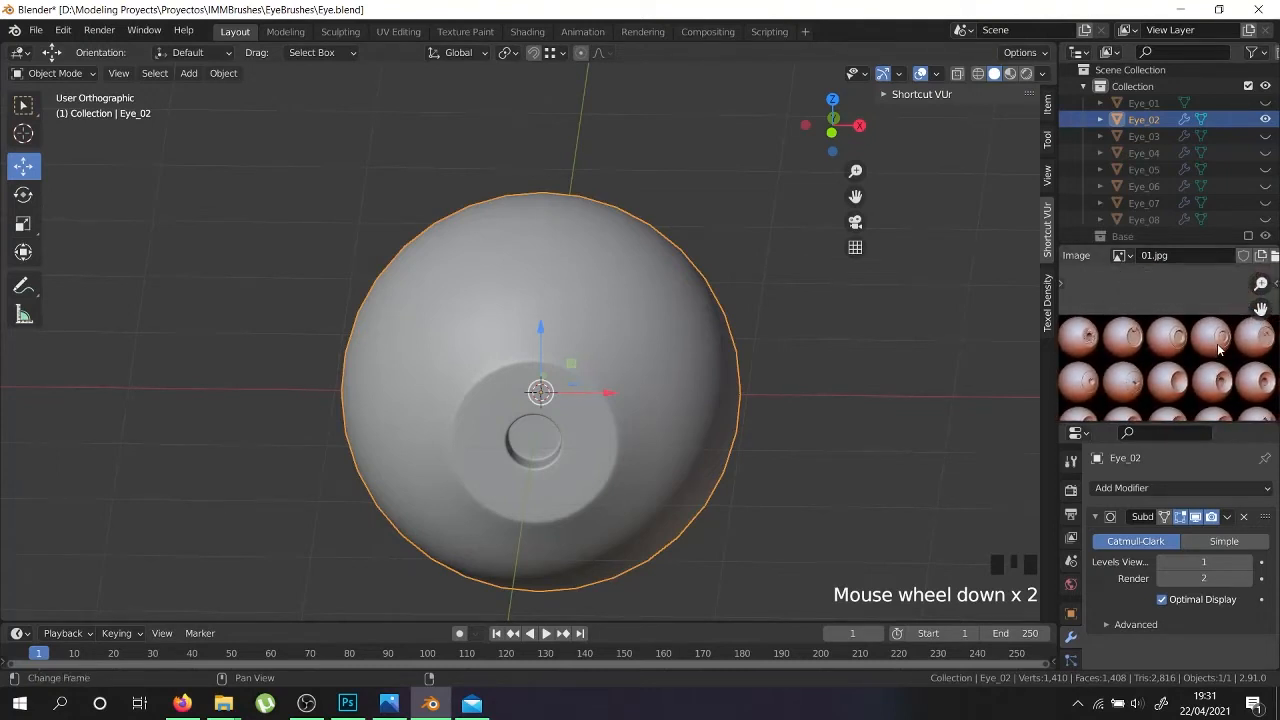
scroll(1100, 387, "up", 3)
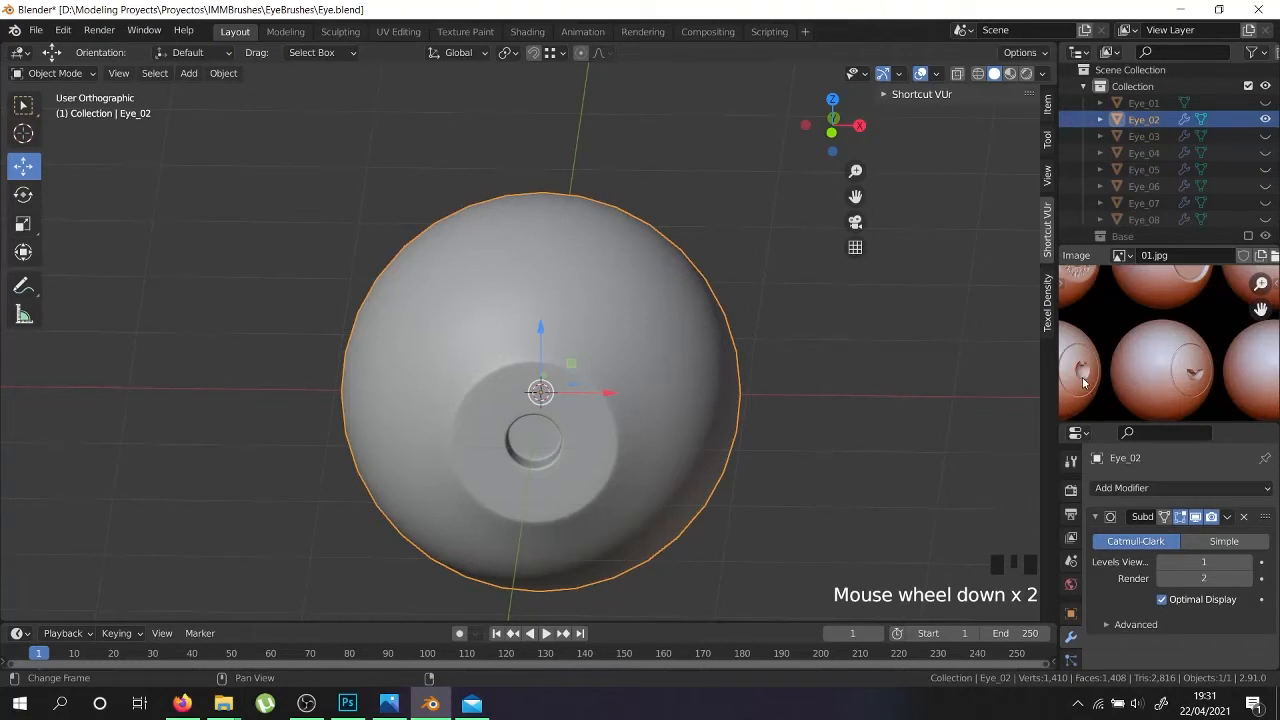
scroll(1085, 370, "down", 3)
scroll(1104, 382, "down", 3)
scroll(1128, 381, "up", 2)
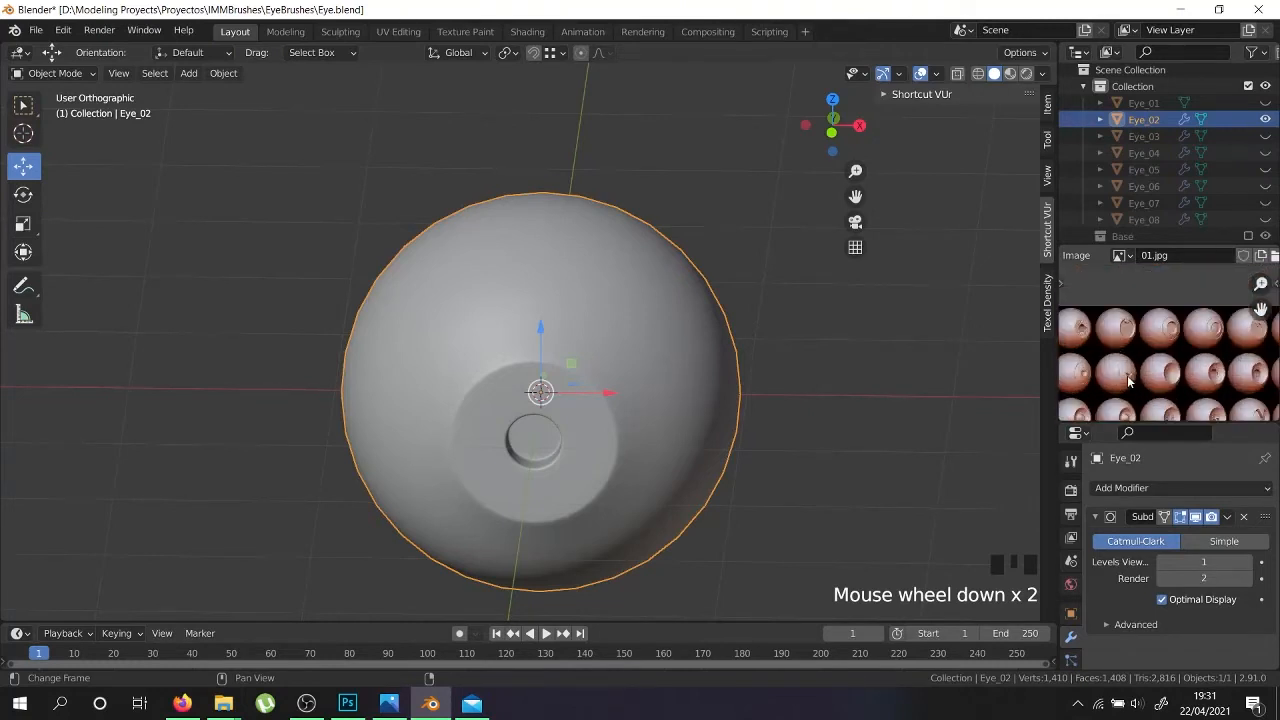
Hide Eye_02, show Eye_05 and duplicate Eye_05 in place
left_click(1265, 119)
left_click(1264, 171)
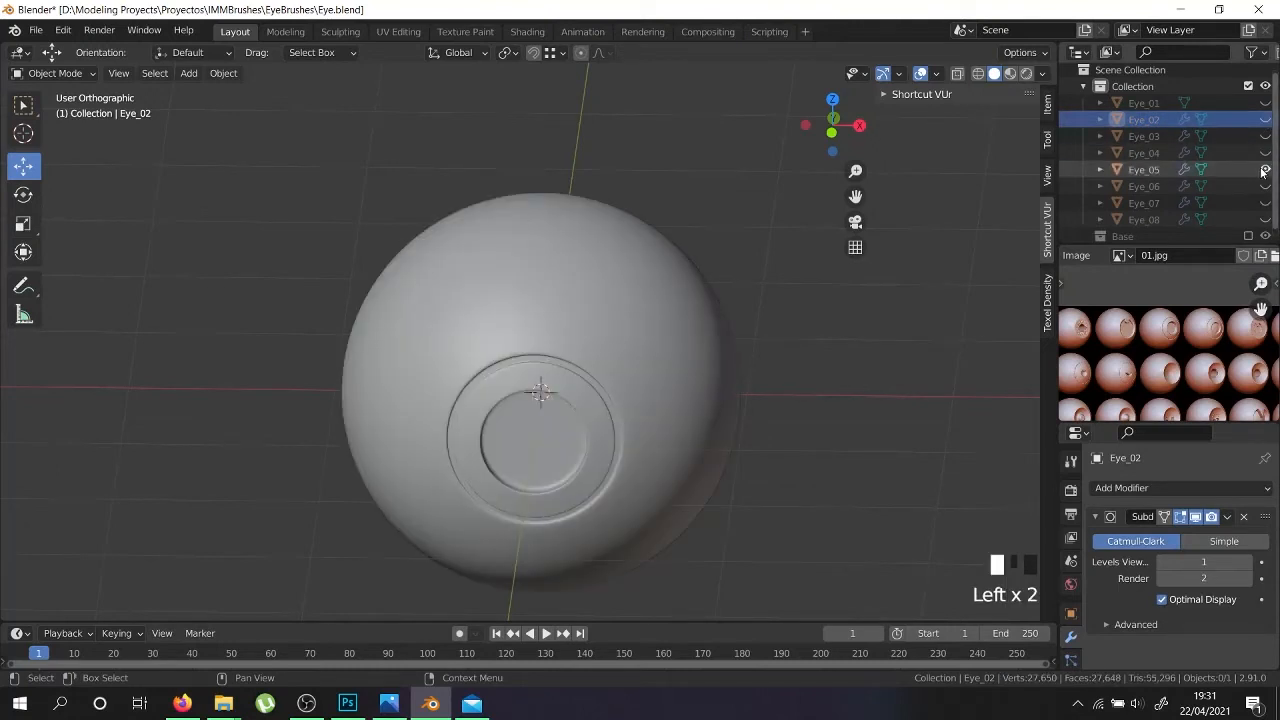
middle_click_drag(524, 464, 591, 449)
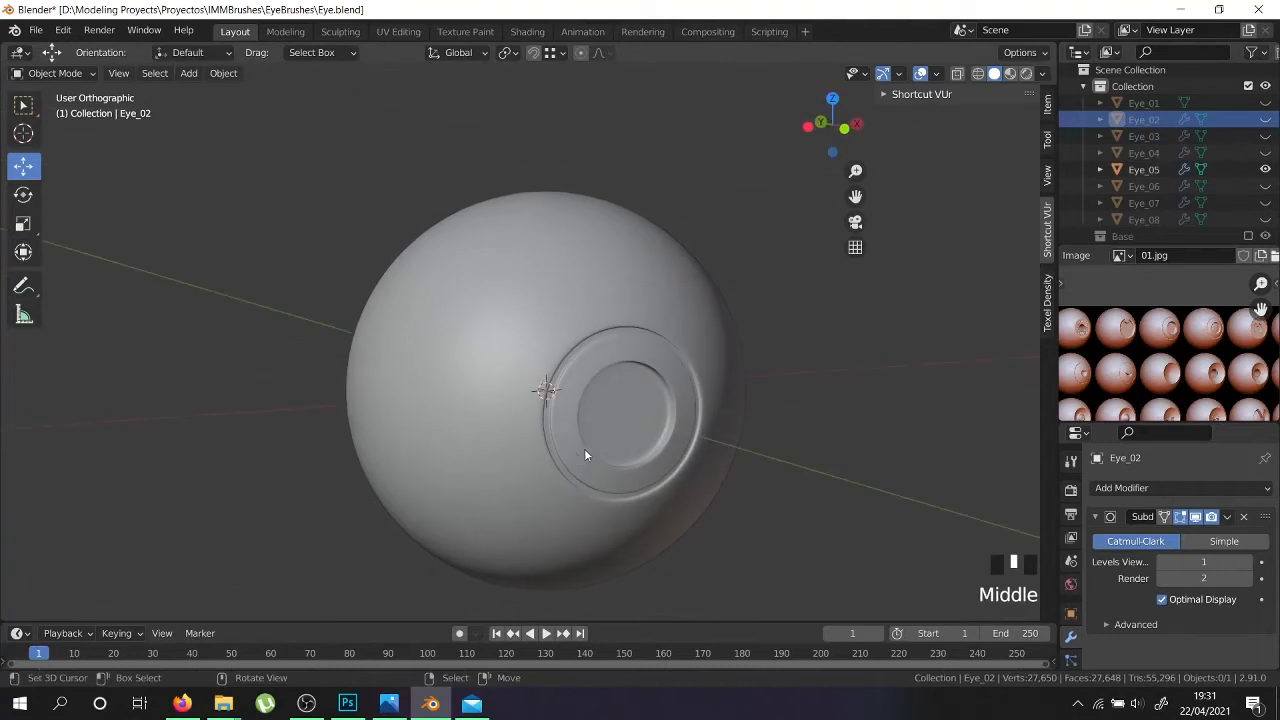
right_click(580, 474)
key("shift+d")
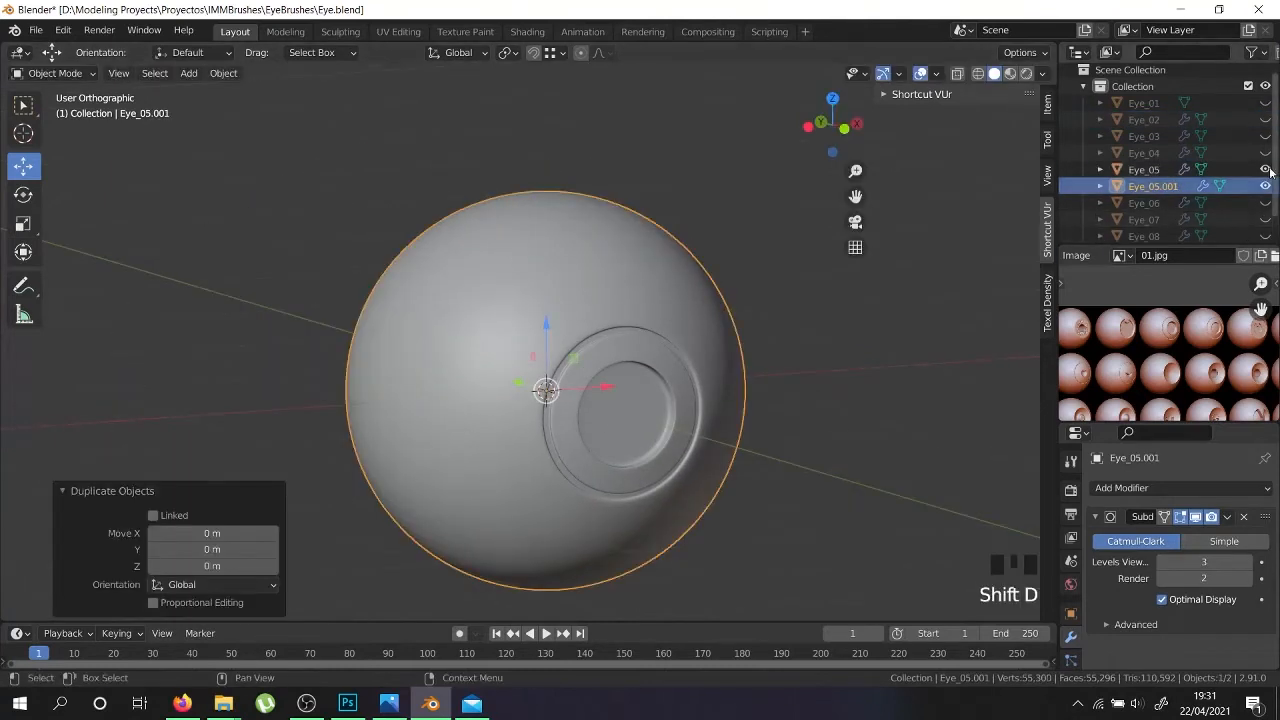
Hide Eye_05 and rename its duplicate Eye_09
left_click(1156, 191)
double_click(1156, 190)
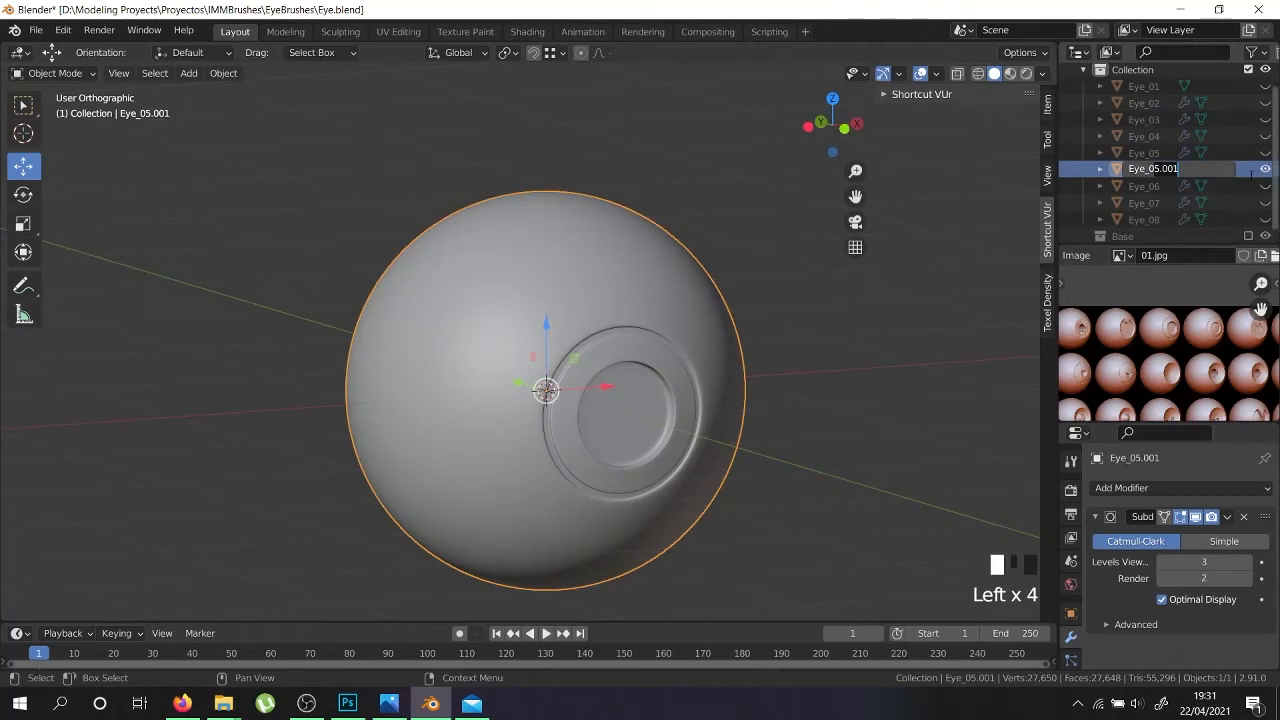
key("Return")
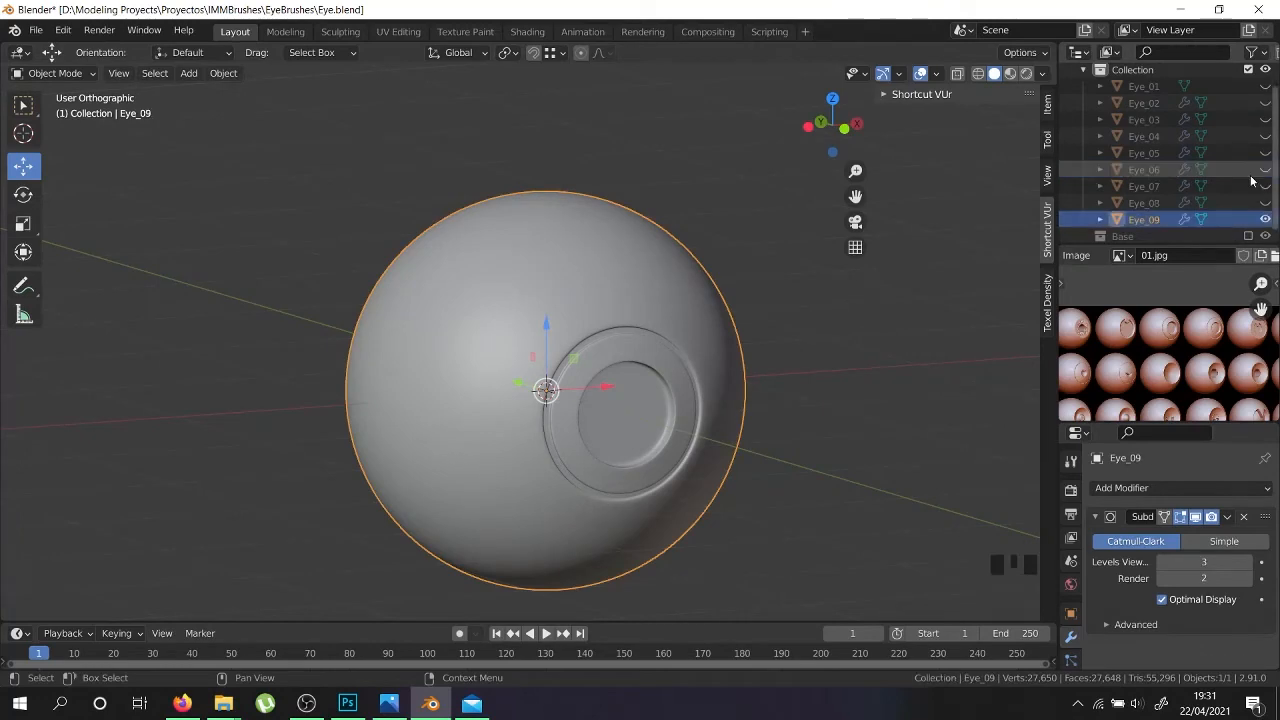
In Eye_09's mesh, select the edge loop along the pupil hole's wall and grow the selection by one ring
key("Tab")
scroll(743, 457, "up", 5)
middle_click_drag(678, 440, 680, 450)
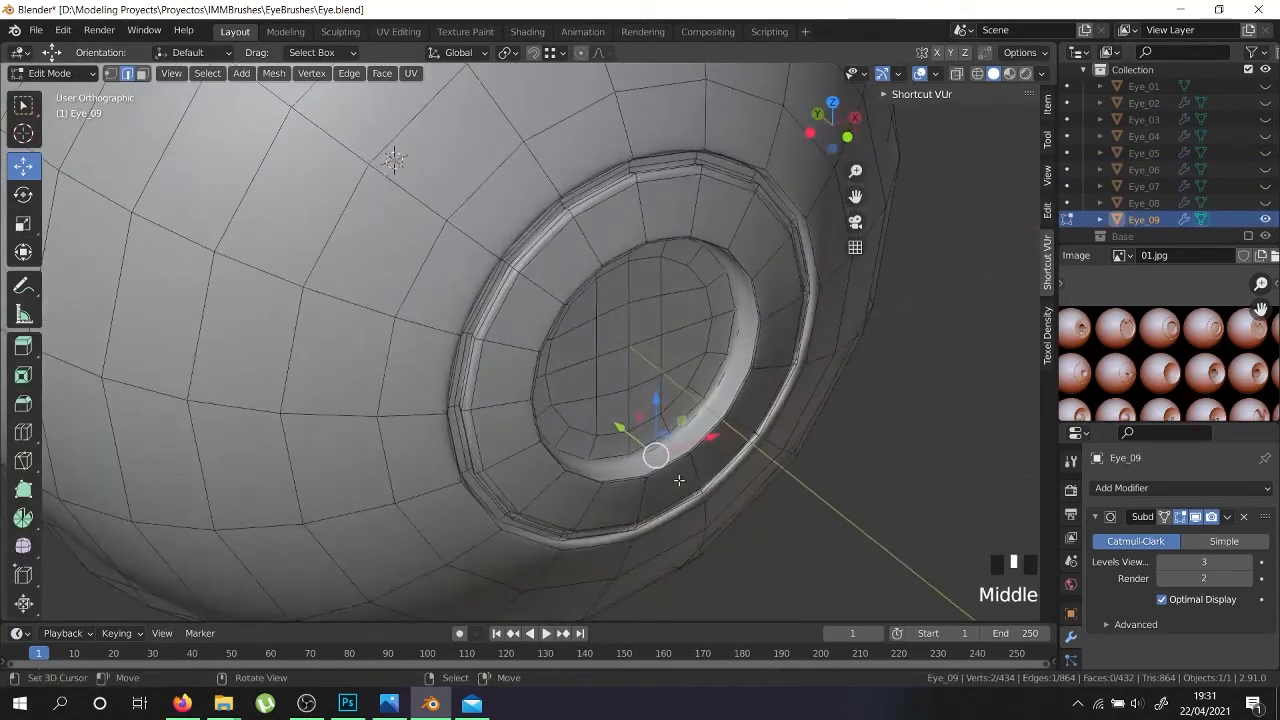
key("shift+z")
scroll(675, 454, "up", 4)
right_click(651, 447, "alt+shift")
right_click(651, 447, "alt+shift")
right_click(651, 447, "alt+shift")
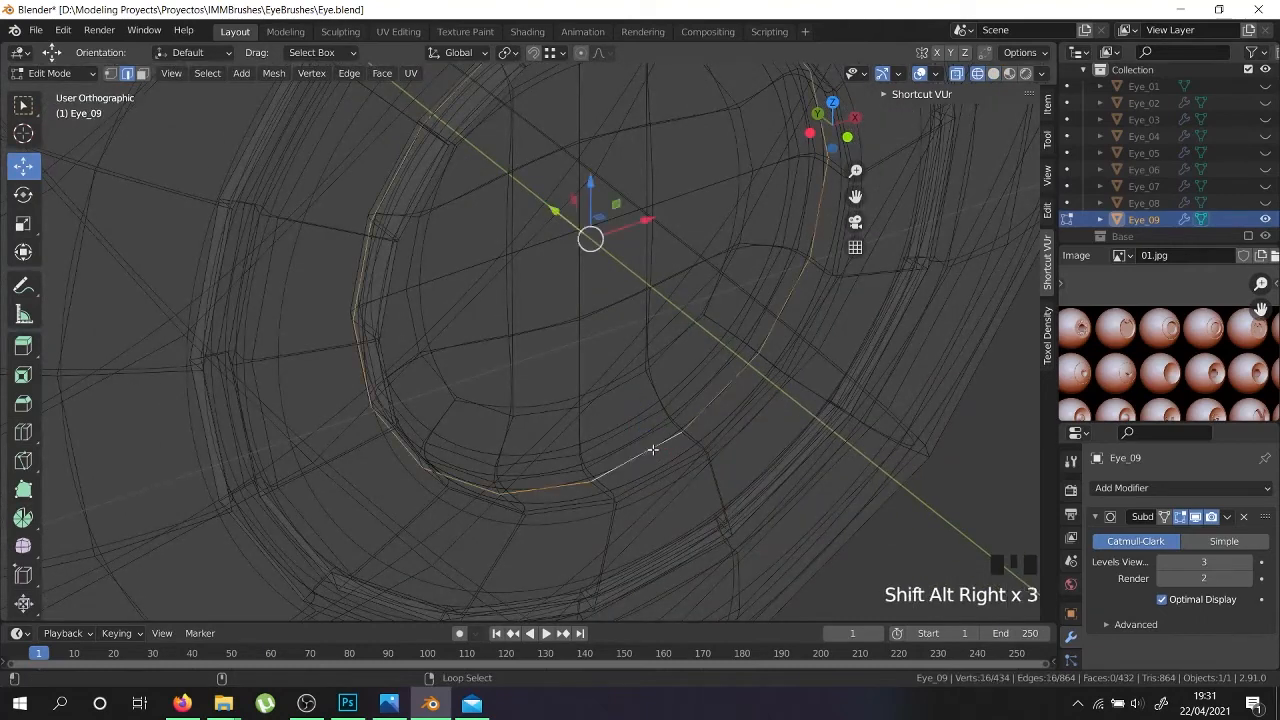
key("ctrl+KP_Add")
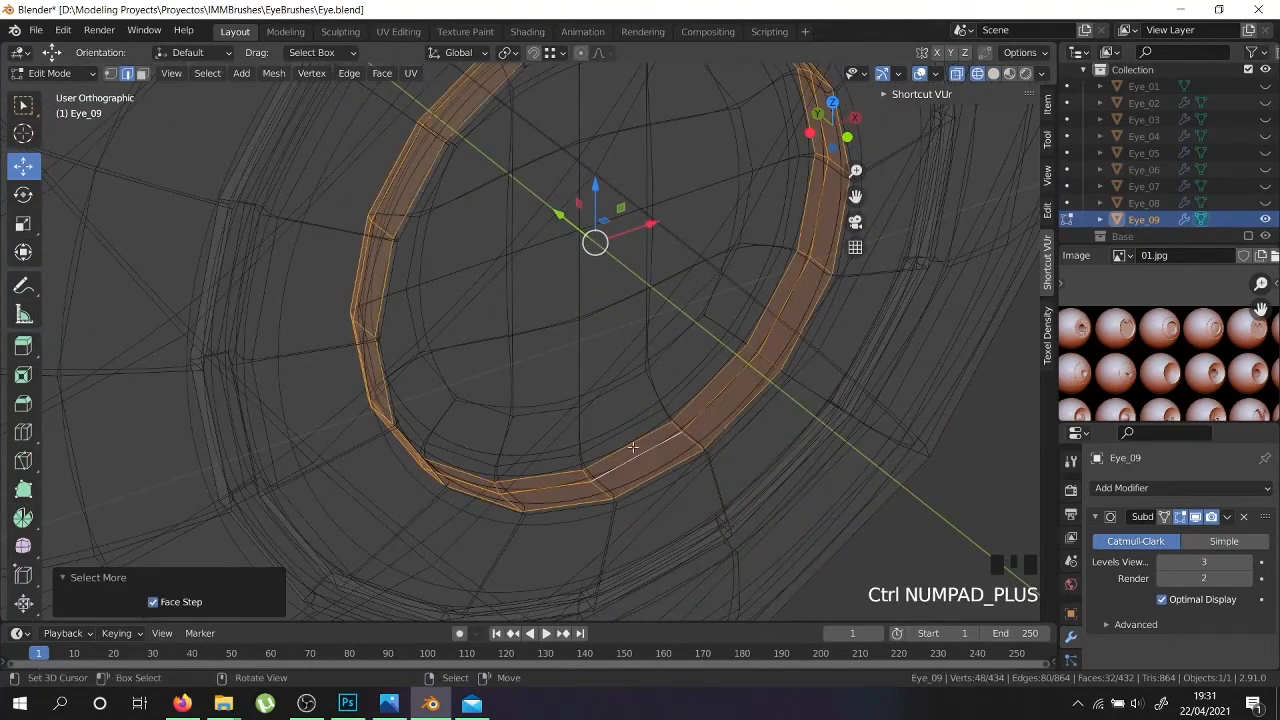
Grow the selection around the pupil wall by one more ring of faces and view it from the front
key("shift+z")
key("shift+z")
scroll(586, 466, "up", 5)
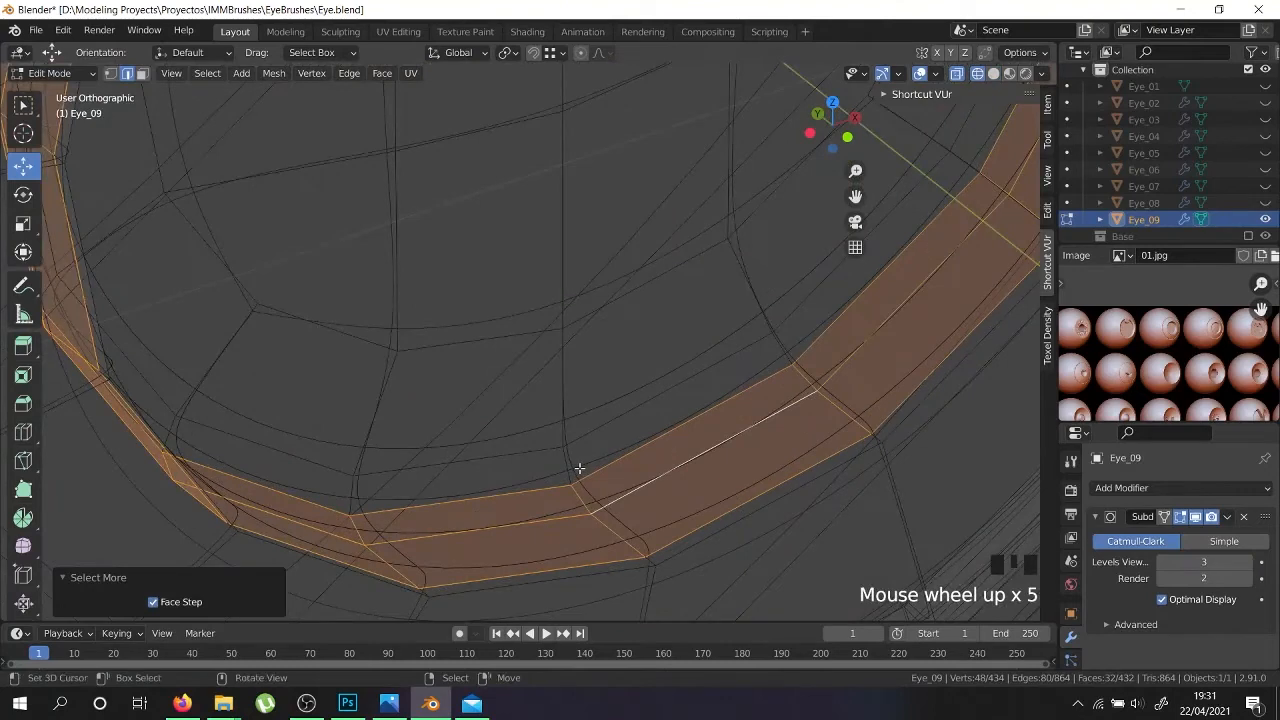
scroll(579, 467, "down", 7)
scroll(571, 457, "up", 5)
right_click(573, 475, "alt+shift")
key("ctrl+z")
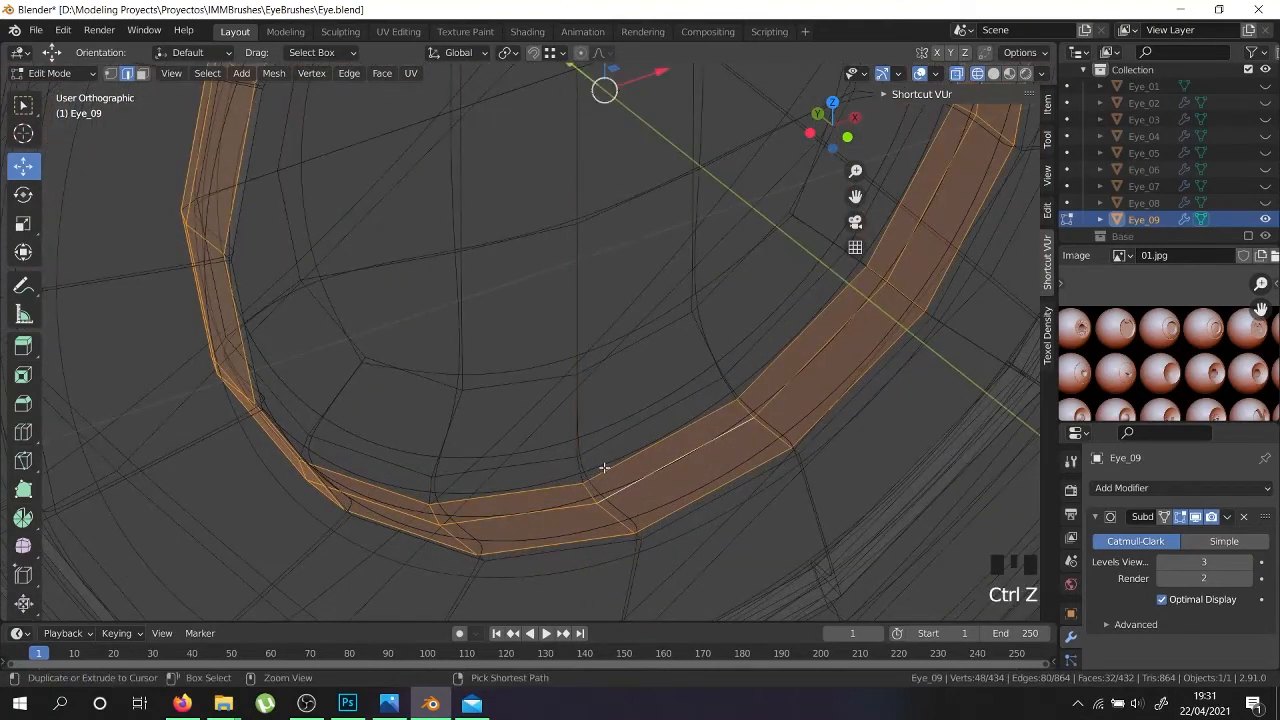
key("ctrl+KP_Add")
scroll(600, 468, "down", 3)
key("KP_1")
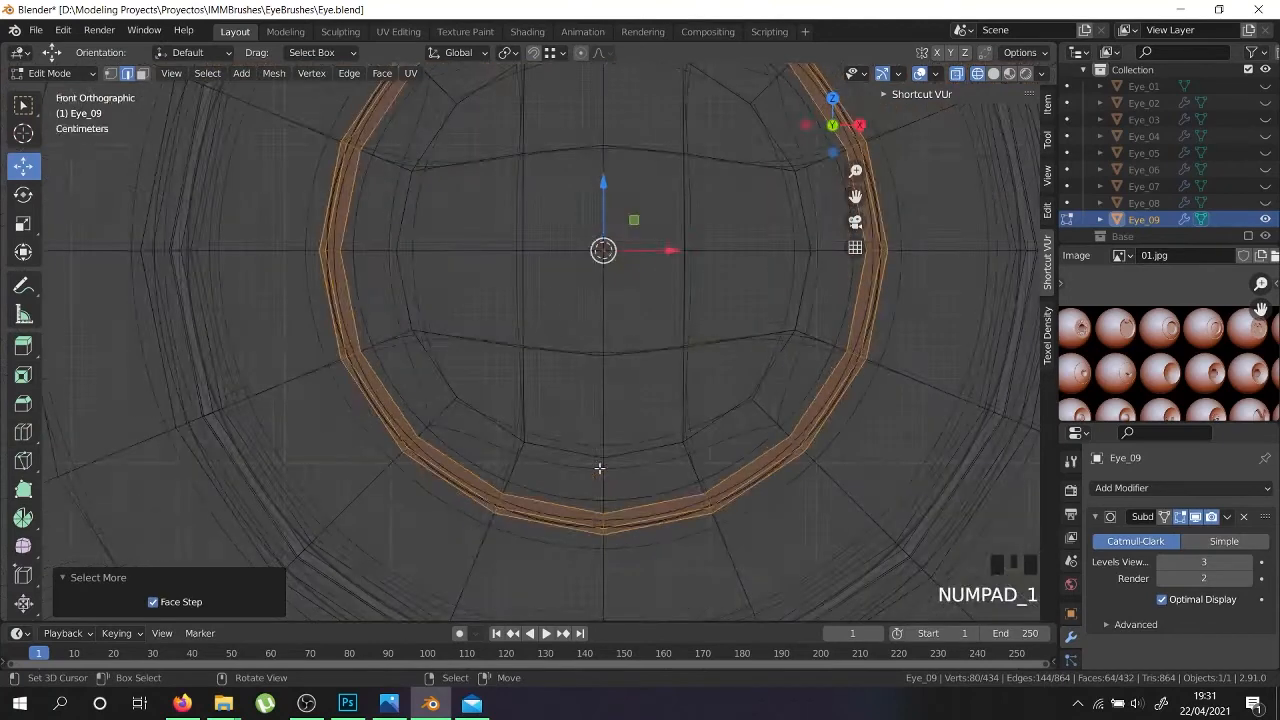
Scale the selected pupil rim faces inward slightly in the front view
key("shift+z")
scroll(599, 468, "down", 5)
scroll(754, 491, "up", 2)
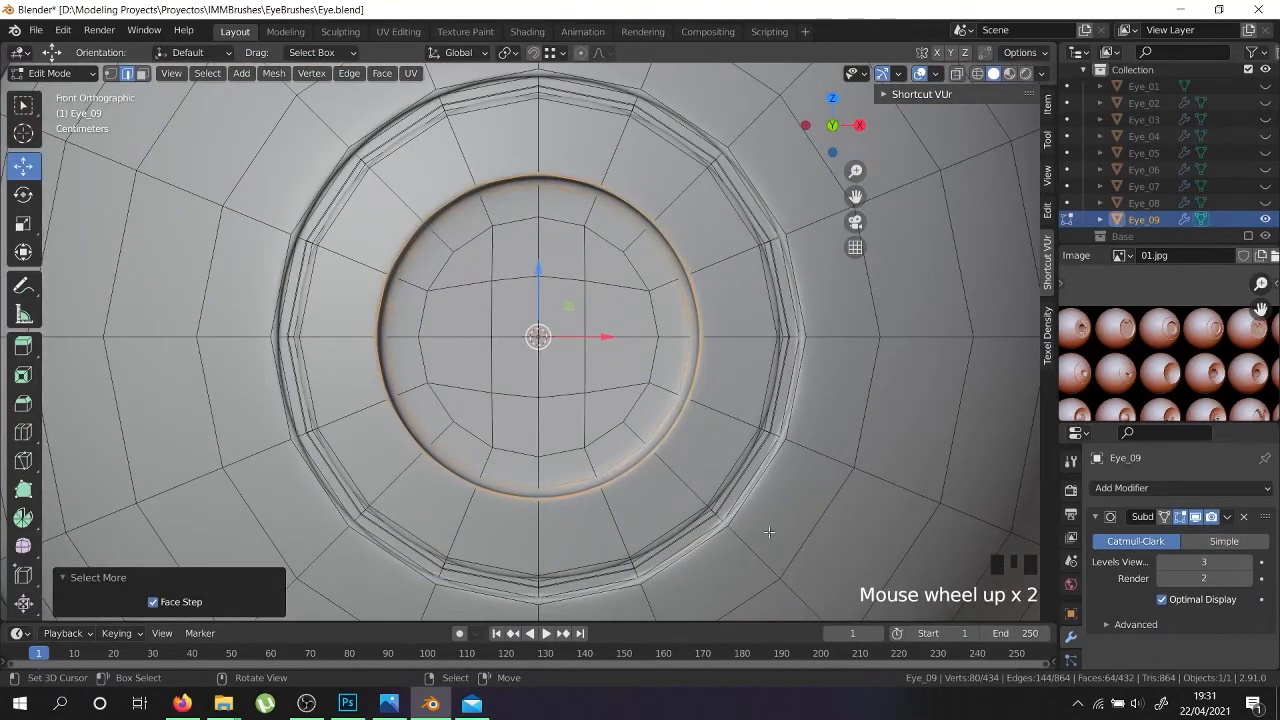
key("s")
left_click(747, 513)
Add the edges of the circular loop on the pupil floor to the selection and scale everything to 0.809
right_click(558, 451, "alt+shift")
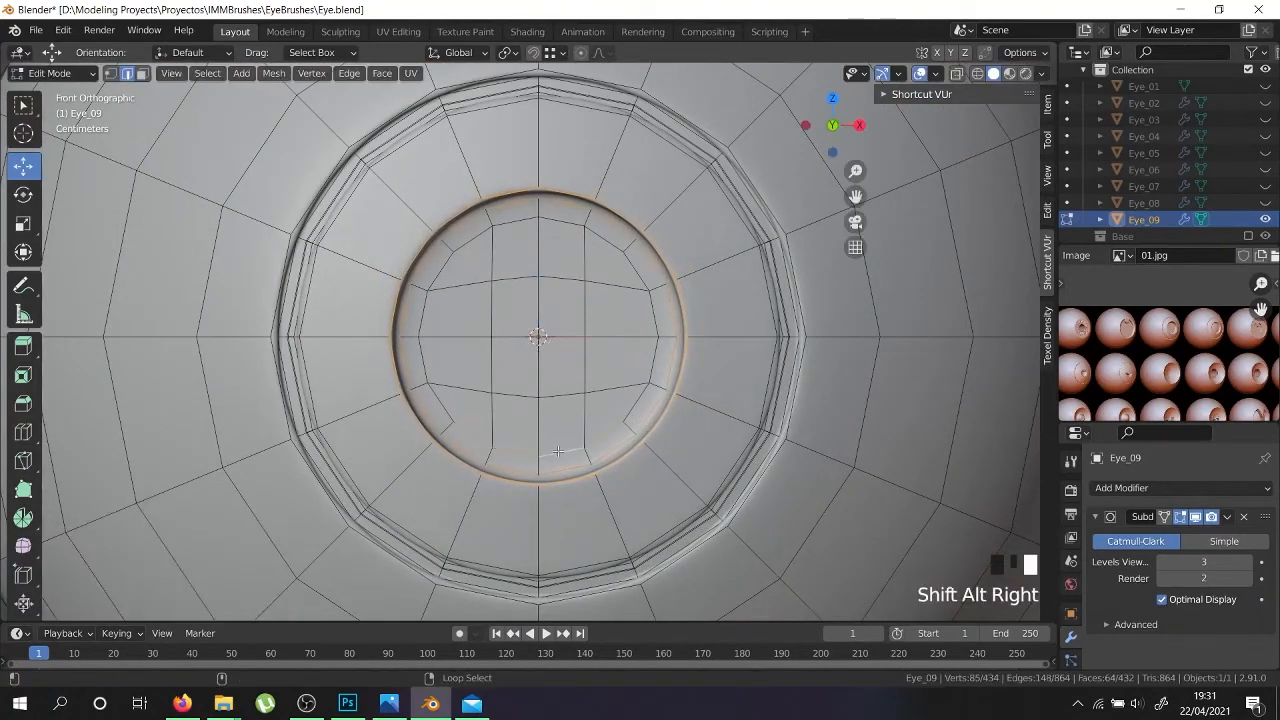
right_click(447, 340, "alt+shift")
right_click(520, 224, "alt+shift")
right_click(651, 306, "alt+shift")
key("s")
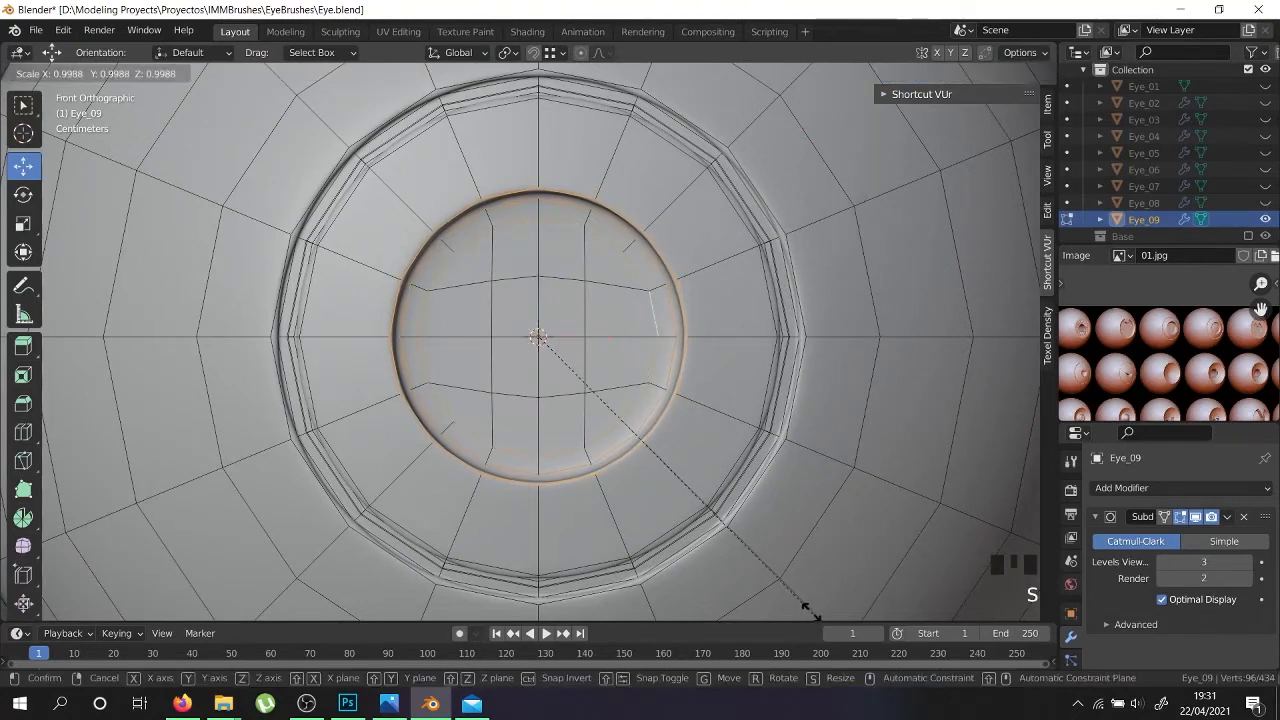
left_click(751, 561)
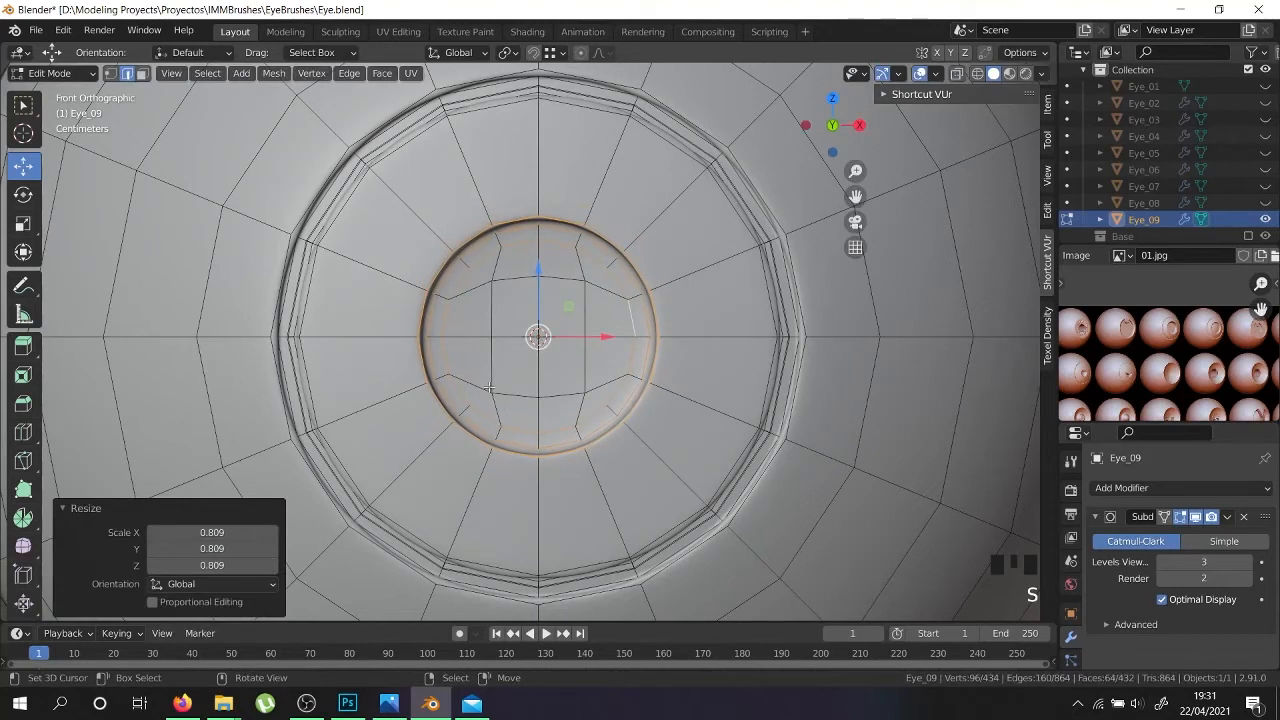
Add the central vertical edges of the pupil floor to the selection and scale the pupil smaller again
right_click(490, 372, "shift")
right_click(494, 288, "shift")
right_click(586, 285, "shift")
right_click(584, 340, "shift")
key("s")
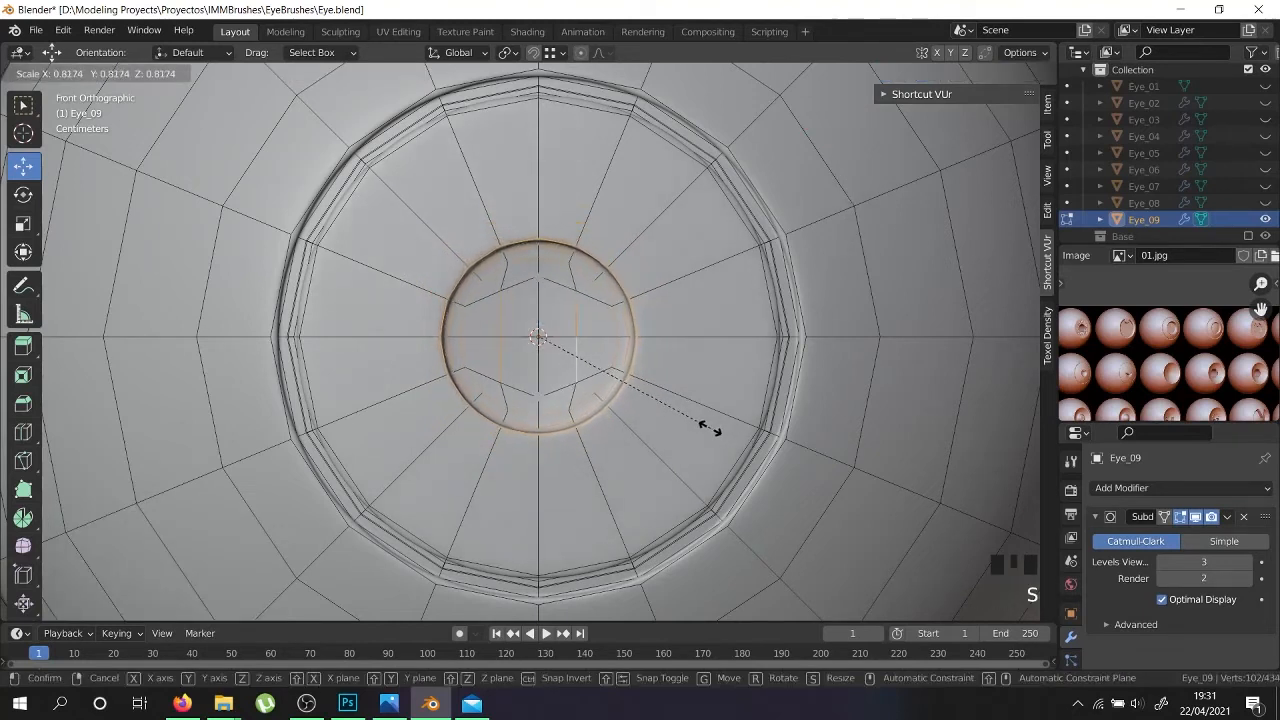
left_click(688, 423)
mouse_move(688, 423)
middle_mouse_down()
mouse_move(619, 477)
mouse_move(697, 434)
middle_mouse_up()
key("Tab")
middle_click_drag(703, 280, 549, 520, "shift")
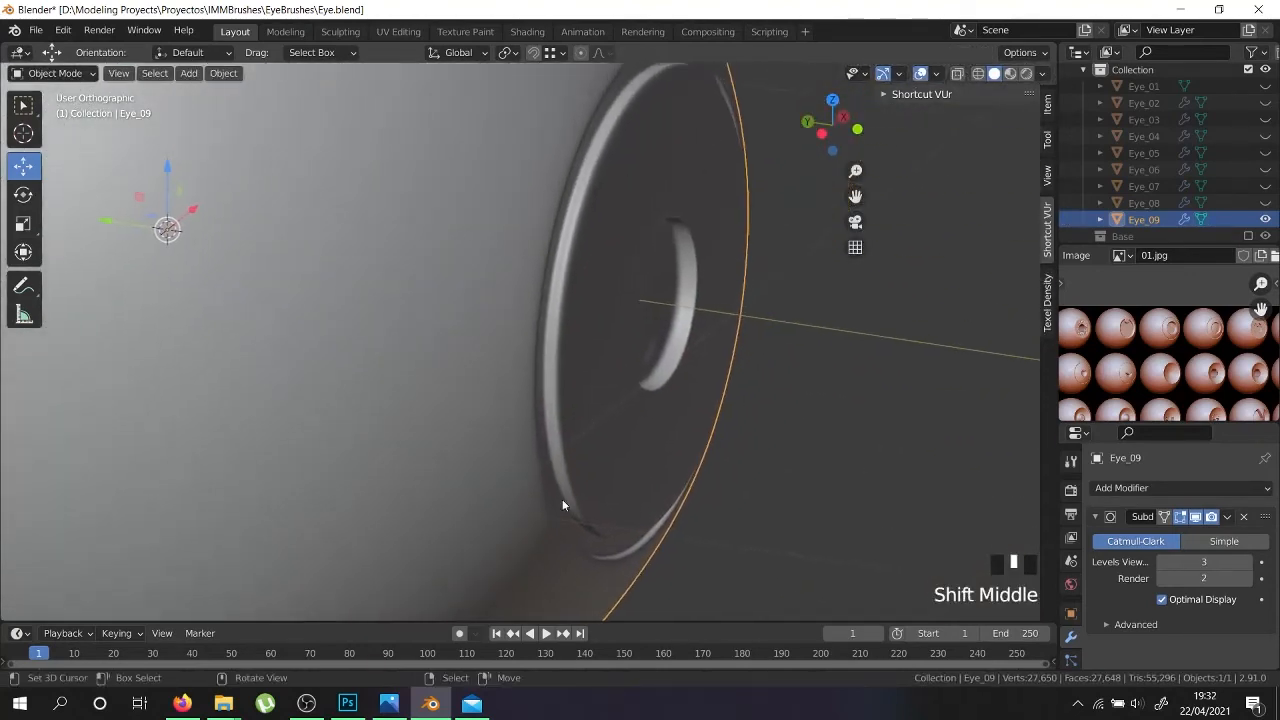
Add a centered loop cut on the iris face between the pupil rim and the groove, and shift it slightly along Y
key("Tab")
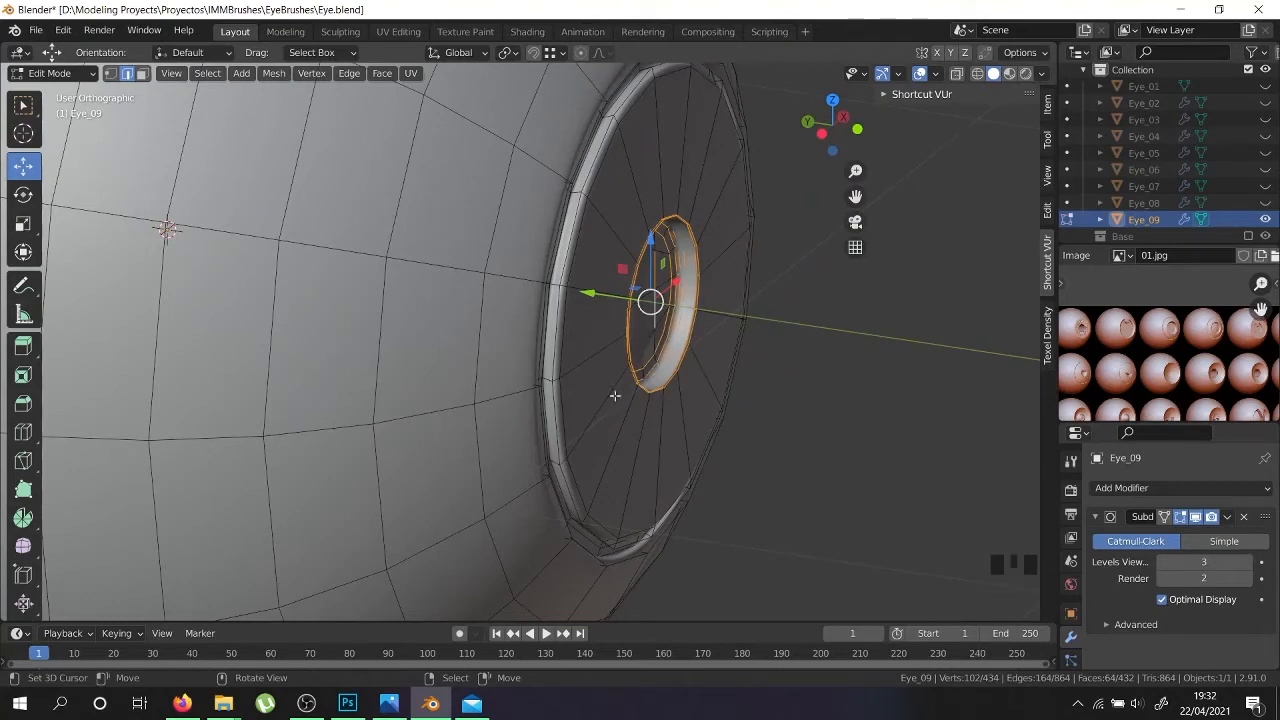
middle_click_drag(721, 274, 689, 344, "shift")
scroll(1121, 380, "up", 3)
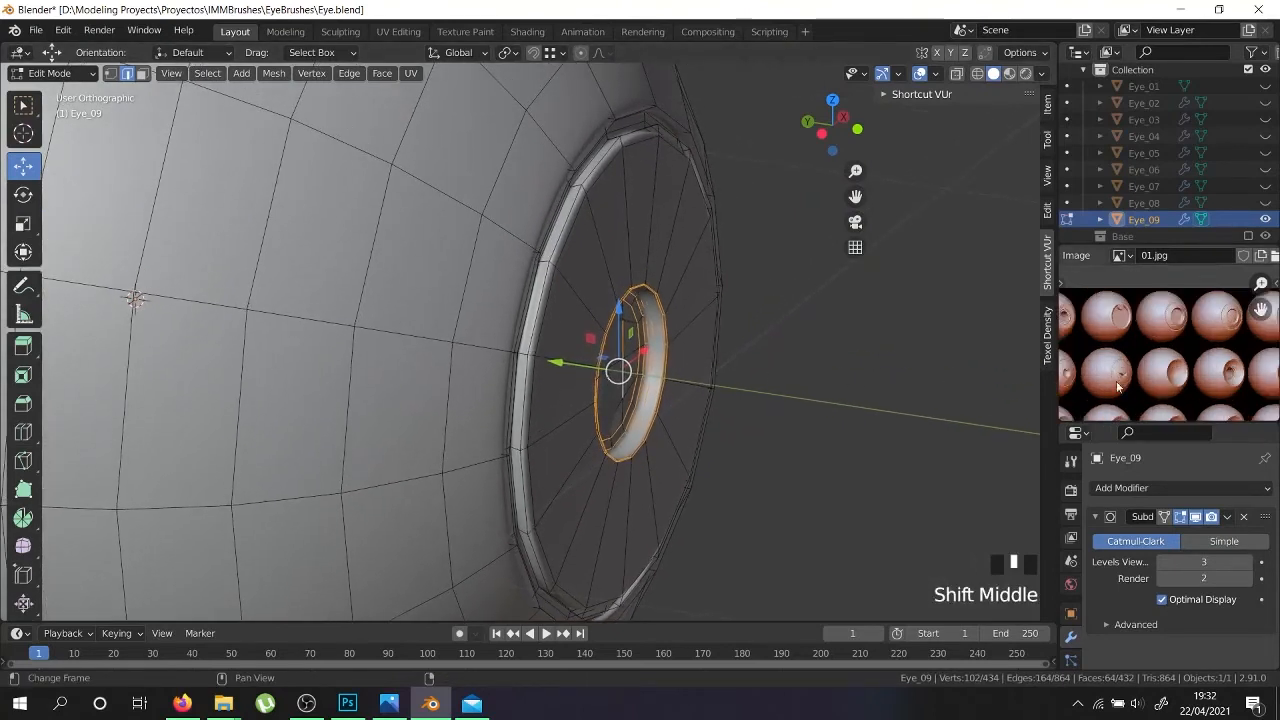
middle_click_drag(1221, 352, 1145, 336)
middle_click_drag(705, 465, 737, 443)
key("ctrl+r")
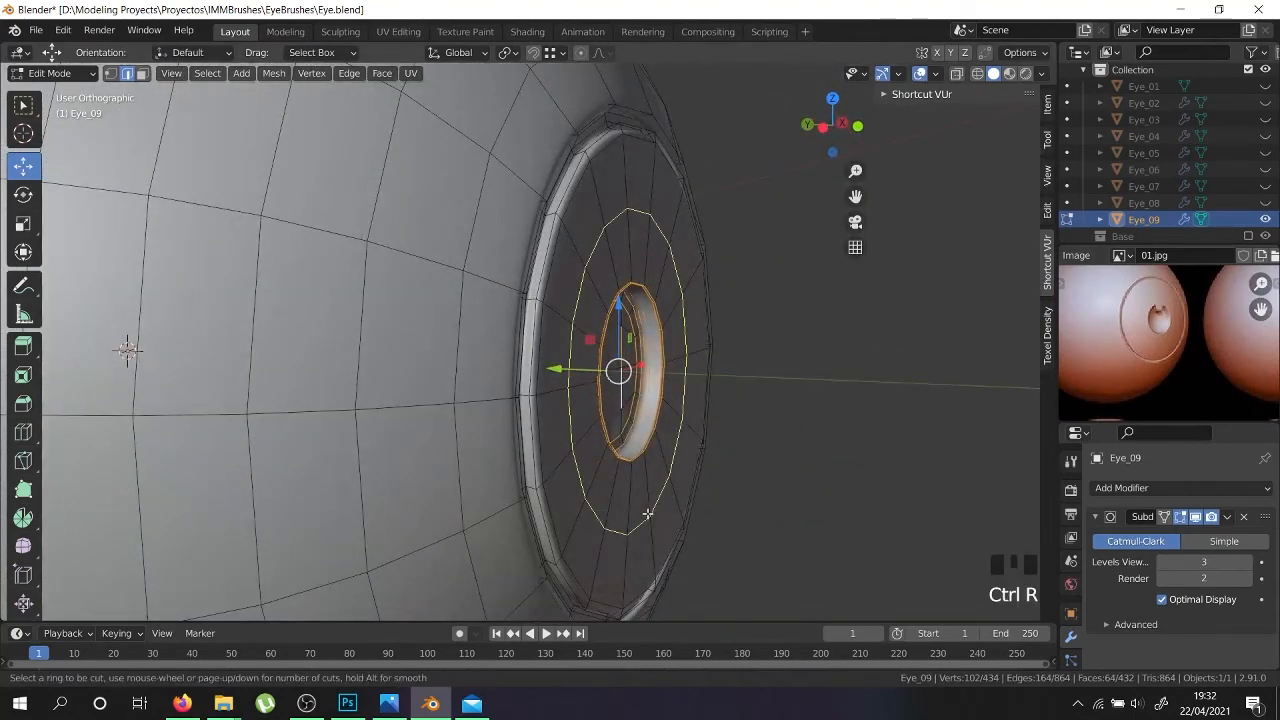
left_click(647, 514)
right_click(647, 514)
left_click_drag(564, 371, 569, 375)
key("Tab")
middle_click_drag(675, 433, 465, 405)
Switch to face selection and select the four central faces of the pupil floor
key("Tab")
scroll(376, 316, "up", 4)
right_click(401, 265)
left_click(143, 75)
right_click(342, 306)
middle_click_drag(428, 309, 470, 314)
right_click(436, 318, "shift")
right_click(425, 358, "shift")
right_click(425, 358, "shift")
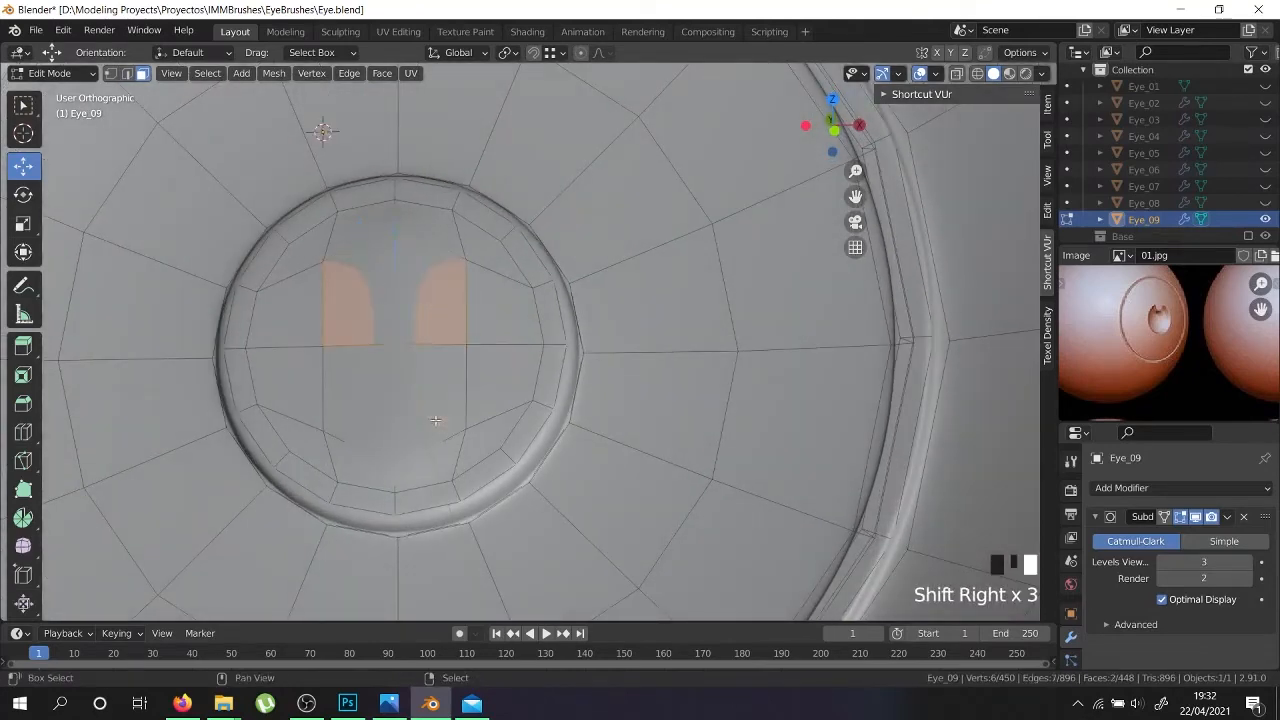
right_click(384, 409, "shift")
right_click(470, 390, "shift")
right_click(447, 393, "shift")
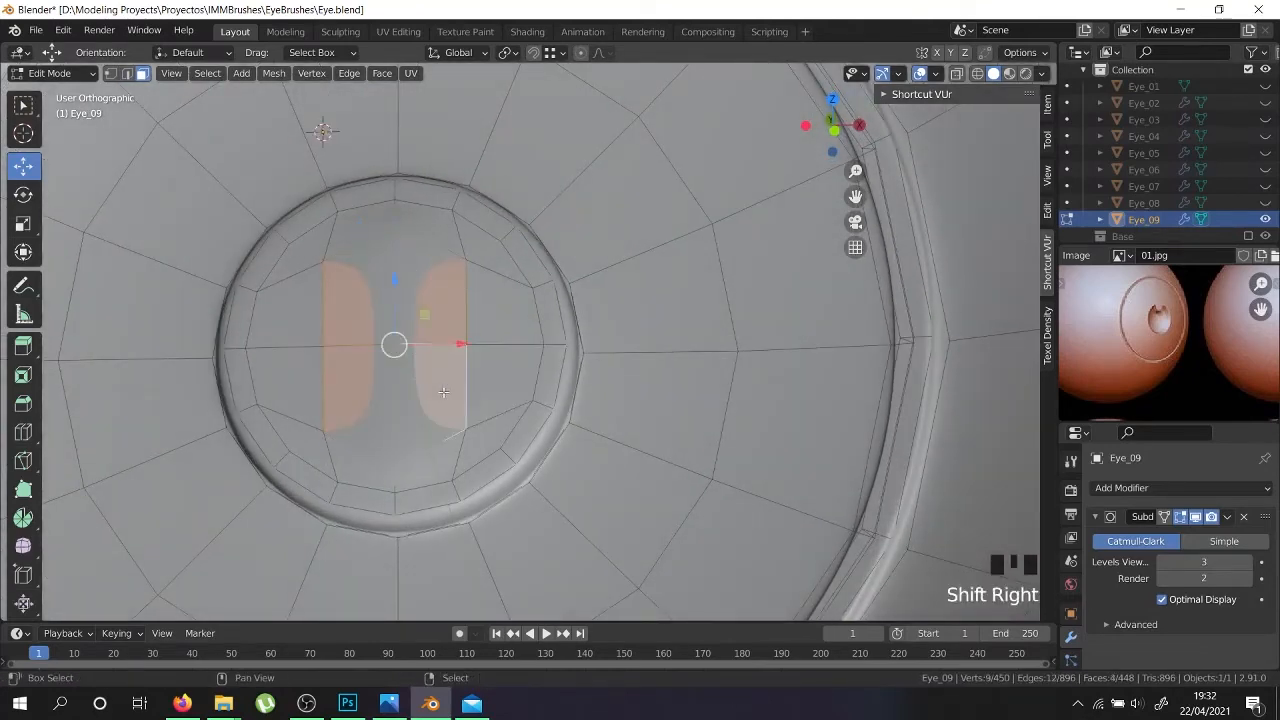
Grow the face selection over the pupil floor and flatten it by scaling to 0 along Y
key("ctrl+KP_Add")
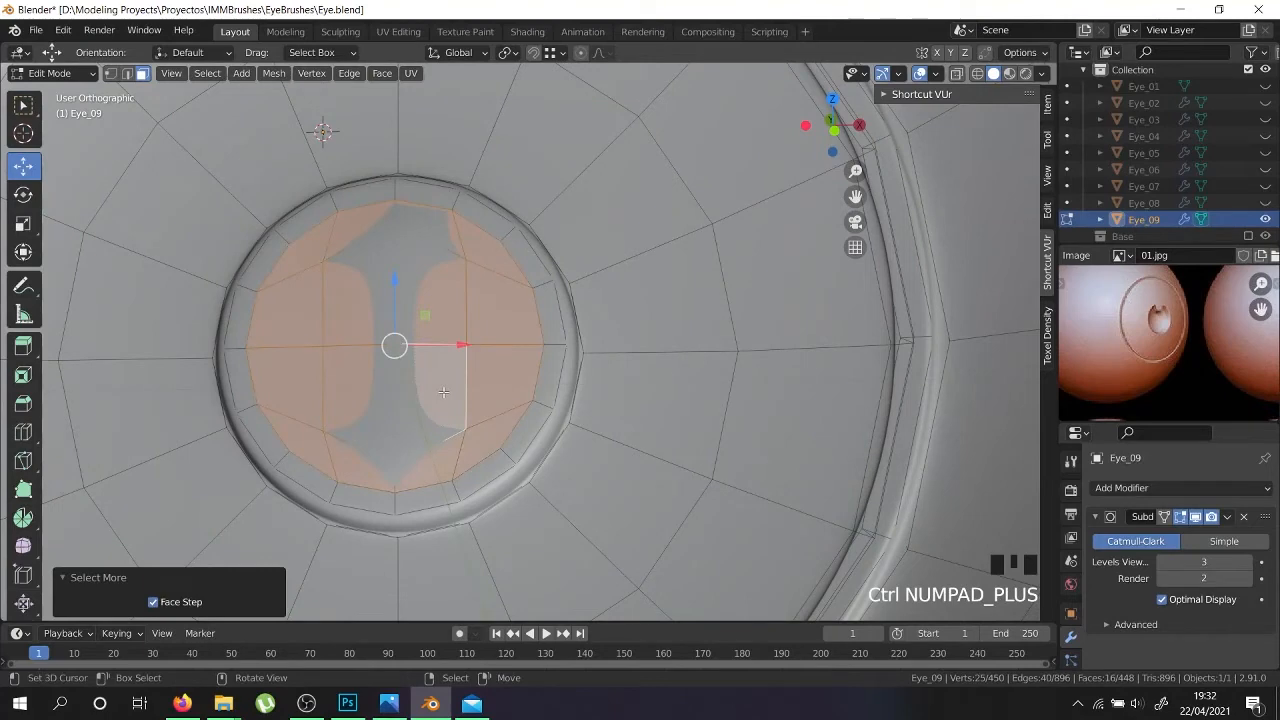
key("s")
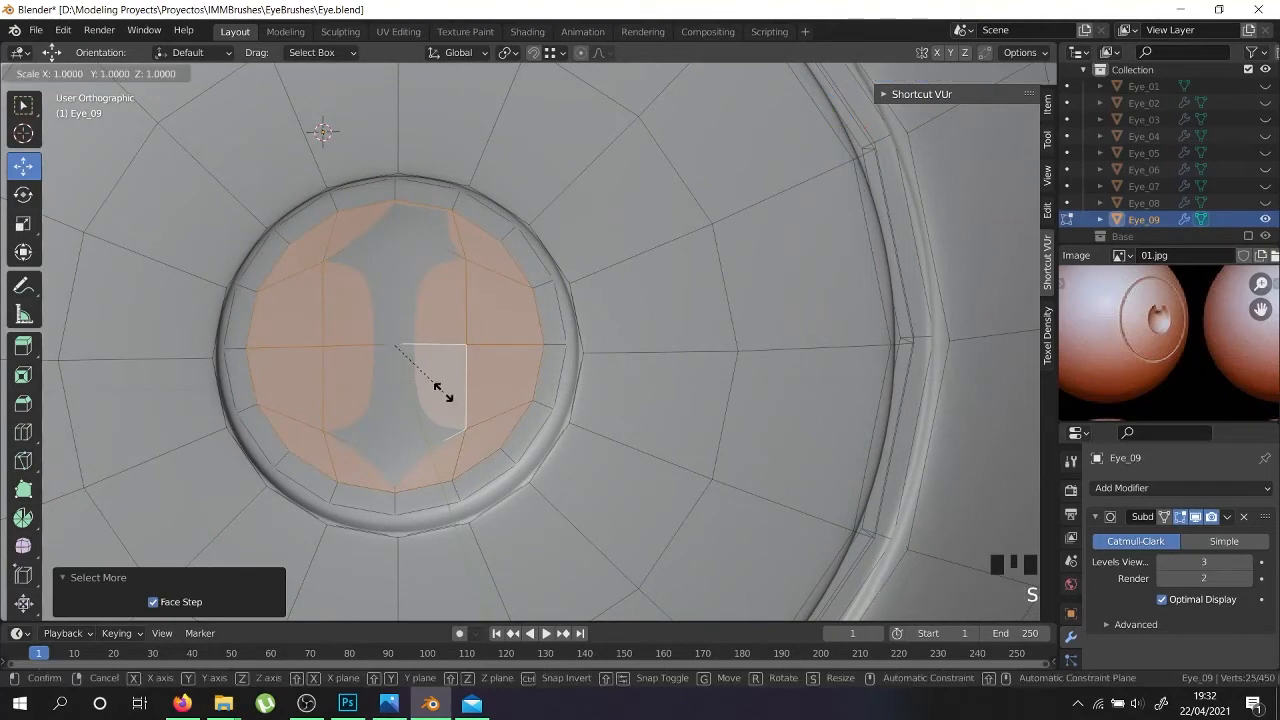
key("y")
key("0")
key("Return")
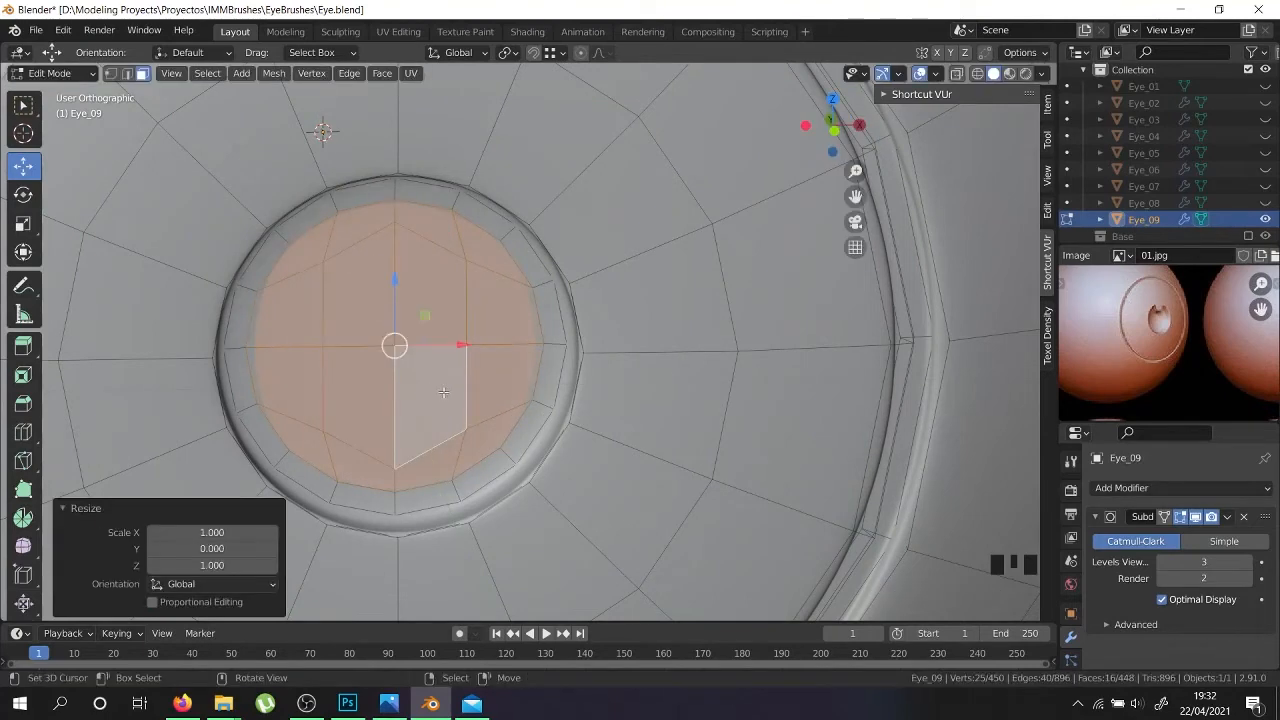
key("Tab")
middle_click_drag(437, 397, 483, 360)
scroll(480, 350, "down", 9)
scroll(500, 328, "up", 7)
scroll(500, 328, "down", 3)
middle_click_drag(540, 380, 721, 392)
scroll(726, 385, "up", 2)
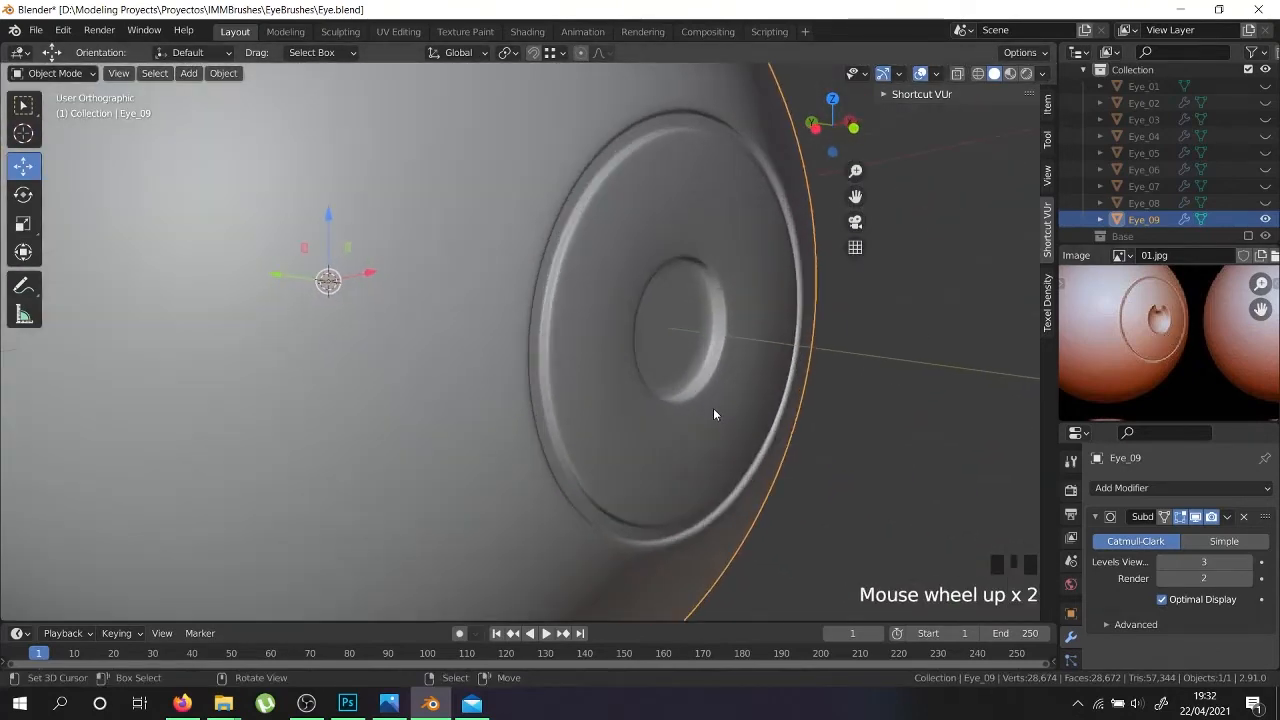
Select the edge loop around Eye_09's pupil rim and move it along Y by -0.011568 m, plus a further -0.009397 m
key("Tab")
scroll(688, 409, "up", 4)
right_click(685, 391)
right_click(687, 396)
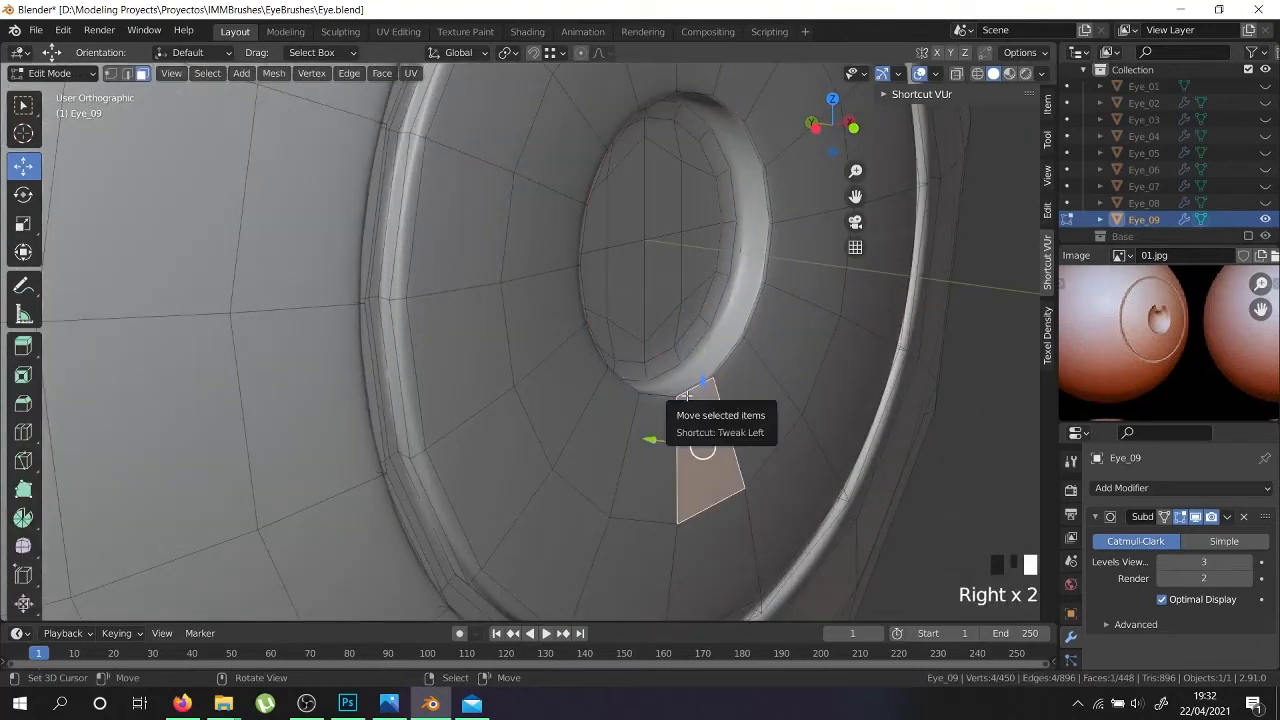
left_click(706, 396)
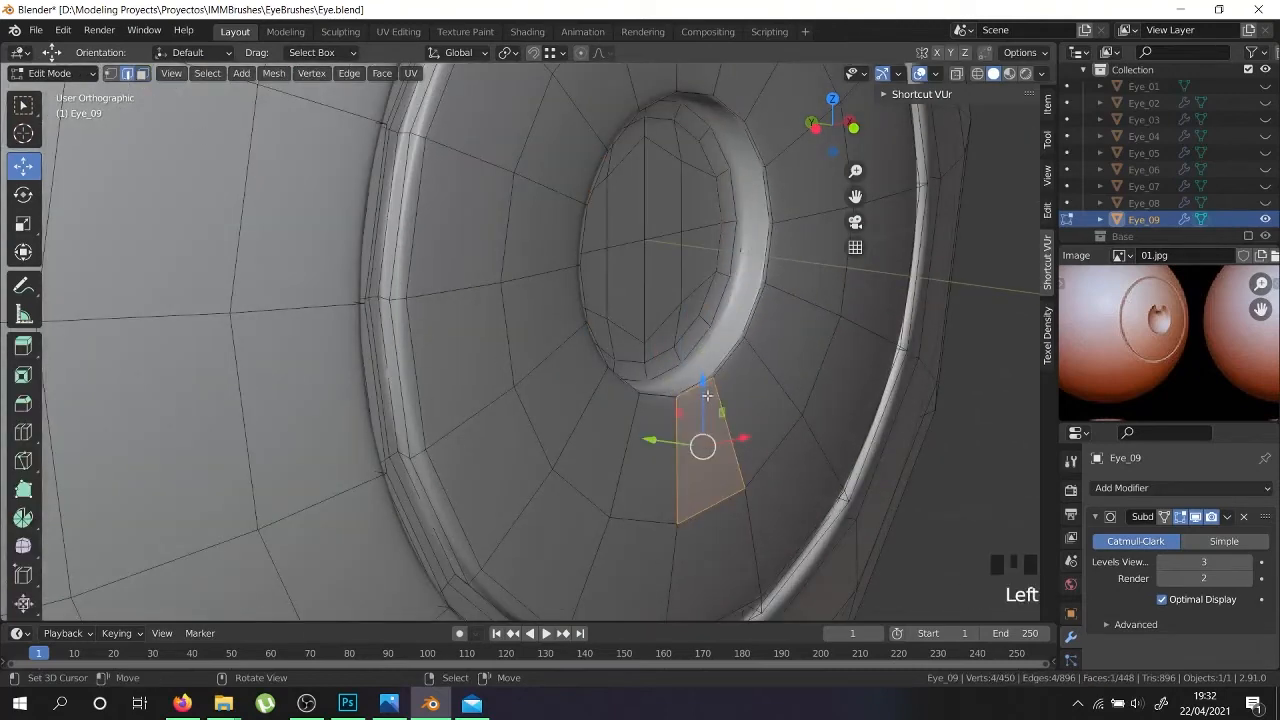
right_click(688, 393, "alt+shift")
right_click(645, 298, "alt+shift")
right_click(645, 298, "alt+shift")
left_click_drag(623, 240, 633, 238)
key("KP_3")
key("z")
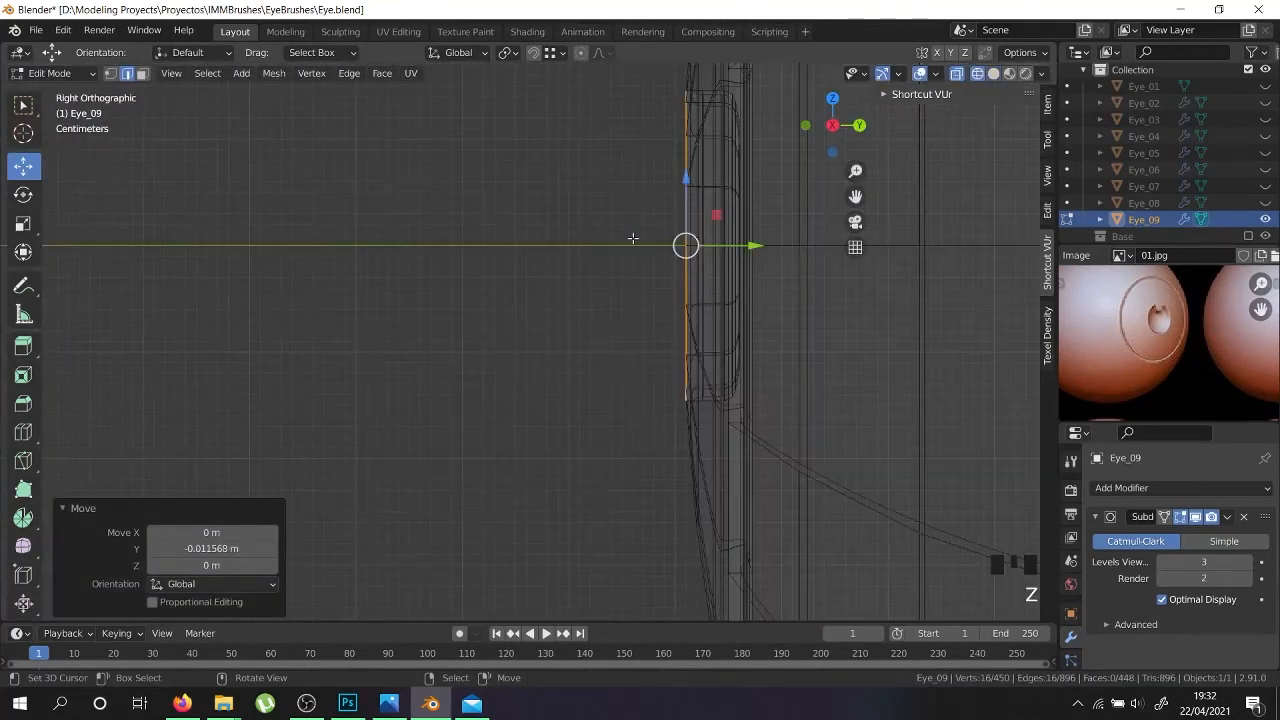
left_click_drag(756, 247, 747, 243)
key("z")
mouse_move(577, 268)
middle_mouse_down()
mouse_move(628, 290)
mouse_move(661, 333)
middle_mouse_up()
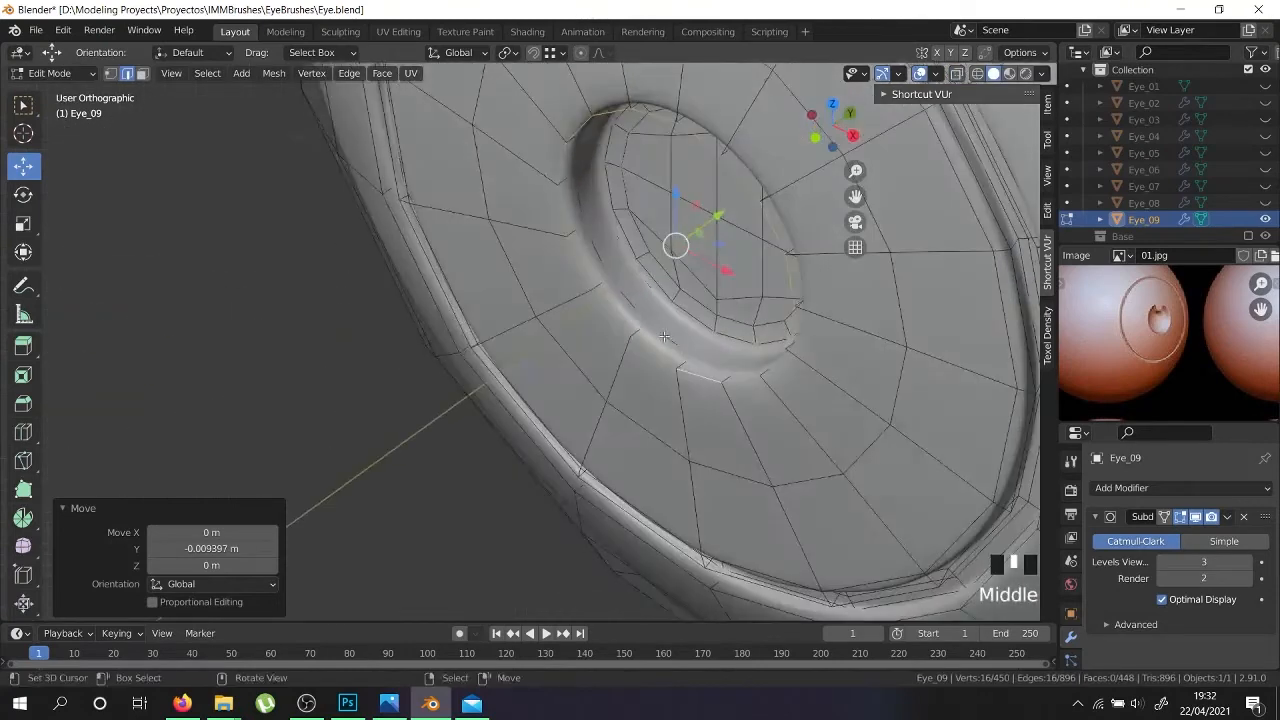
Select the edge loop by the pupil rim's inner wall, shift it slightly, and return to Object Mode
right_click(658, 330)
right_click(658, 330, "alt+shift")
right_click(658, 330, "alt+shift")
right_click(658, 330, "alt+shift")
scroll(711, 203, "up", 6)
middle_click_drag(711, 203, 742, 255, "shift")
left_click_drag(742, 255, 731, 277)
scroll(732, 279, "down", 4)
key("Tab")
Examine Eye_09's overall shape against the reference image and look over the reference for the next eye variant
scroll(730, 283, "down", 6)
middle_click_drag(730, 284, 885, 188)
middle_click_drag(903, 192, 678, 416, "shift")
scroll(1100, 335, "down", 5)
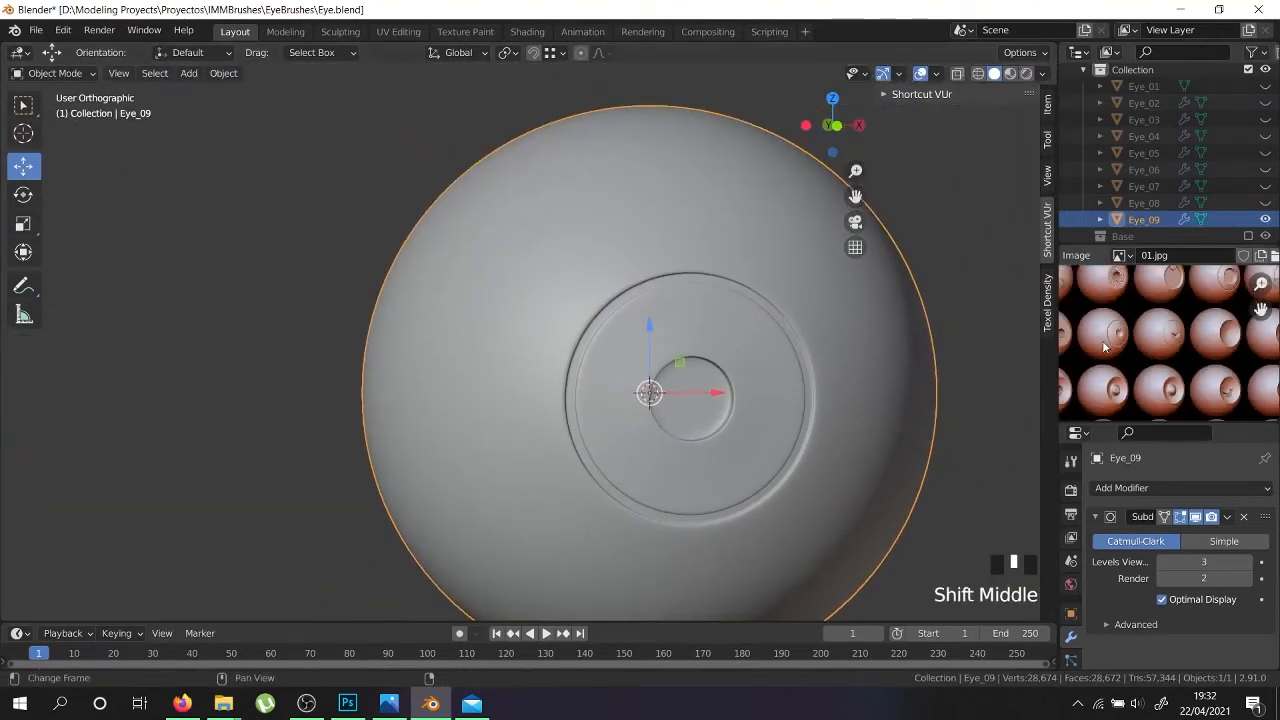
scroll(1151, 362, "up", 5)
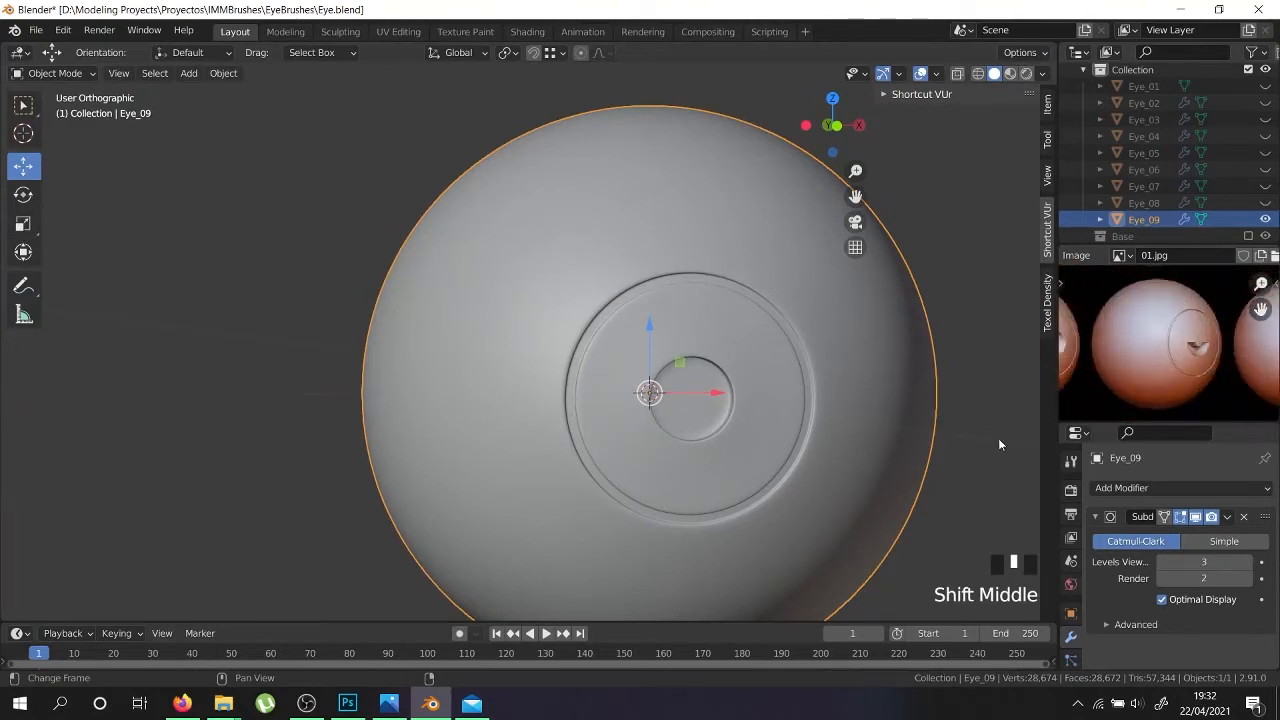
scroll(686, 431, "down", 3)
scroll(1240, 366, "down", 4)
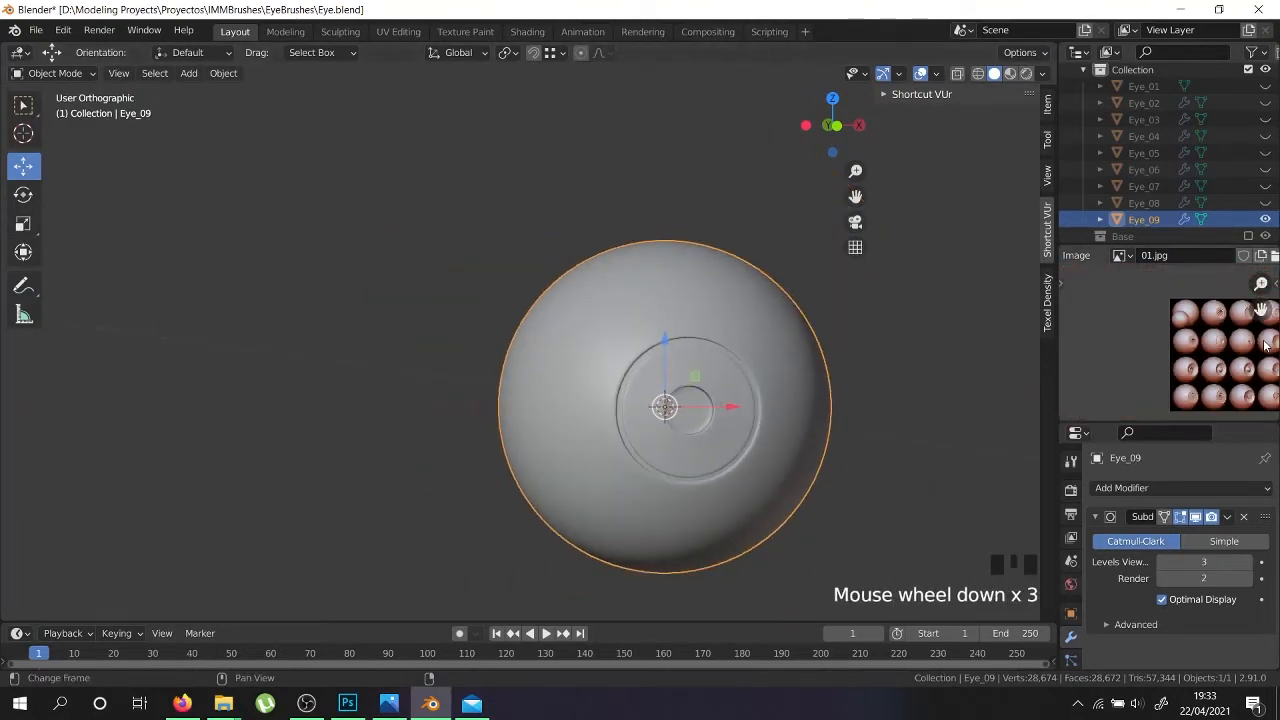
scroll(1137, 340, "up", 4)
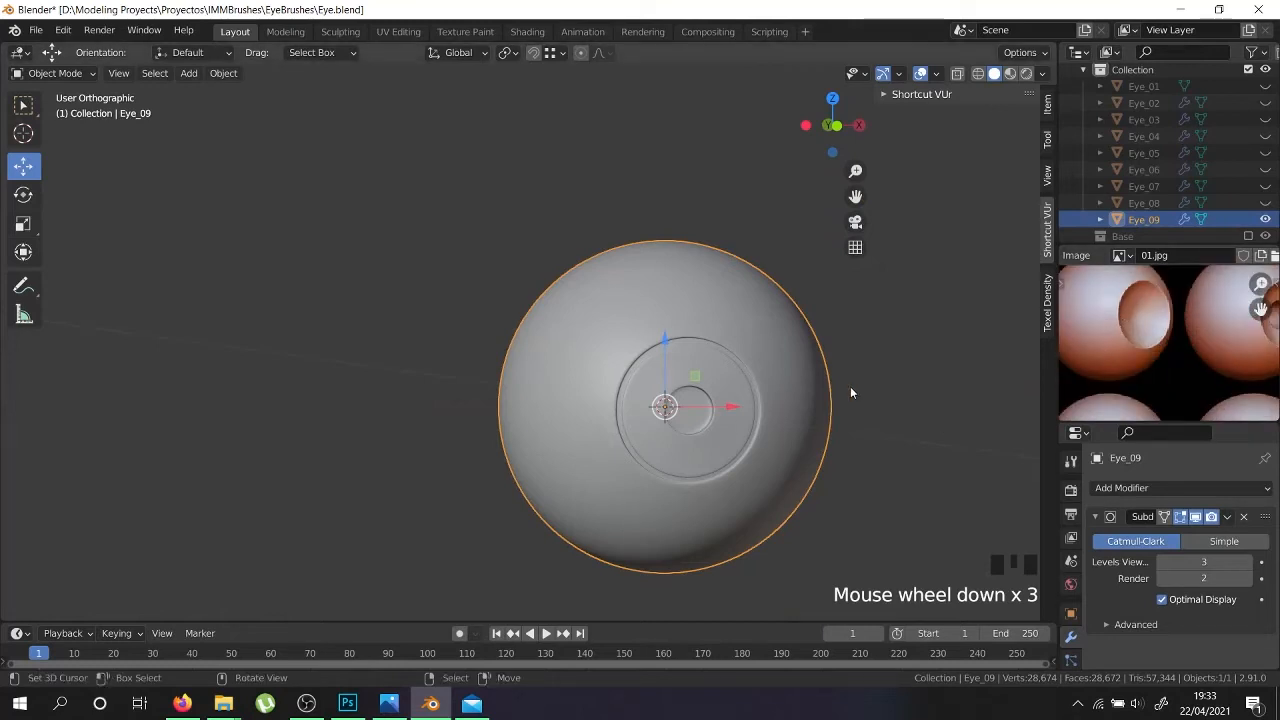
Hide Eye_09, then show and select Eye_01 as the base for the next eye
left_click(1265, 220)
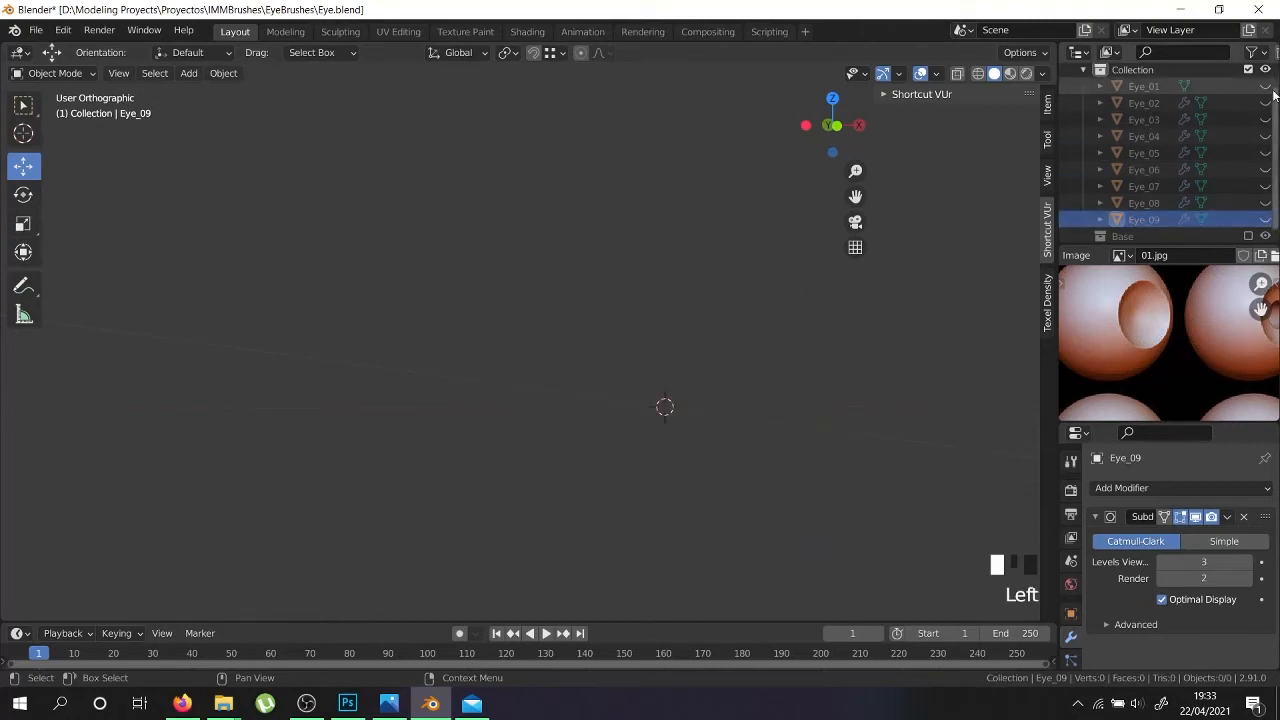
left_click(1266, 87)
right_click(724, 410)
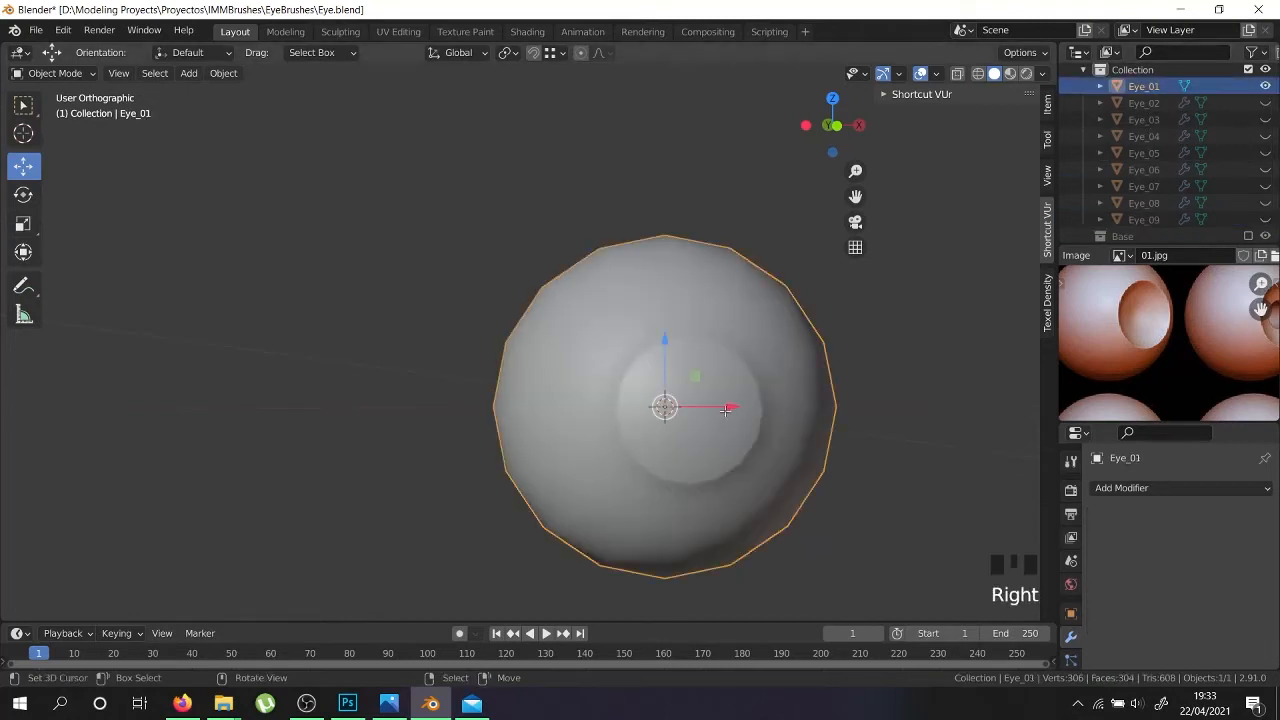
key("Tab")
middle_click_drag(724, 410, 710, 424)
key("Tab")
Duplicate Eye_01 in place, rename the copy Eye_10, and hide the original
key("shift+d")
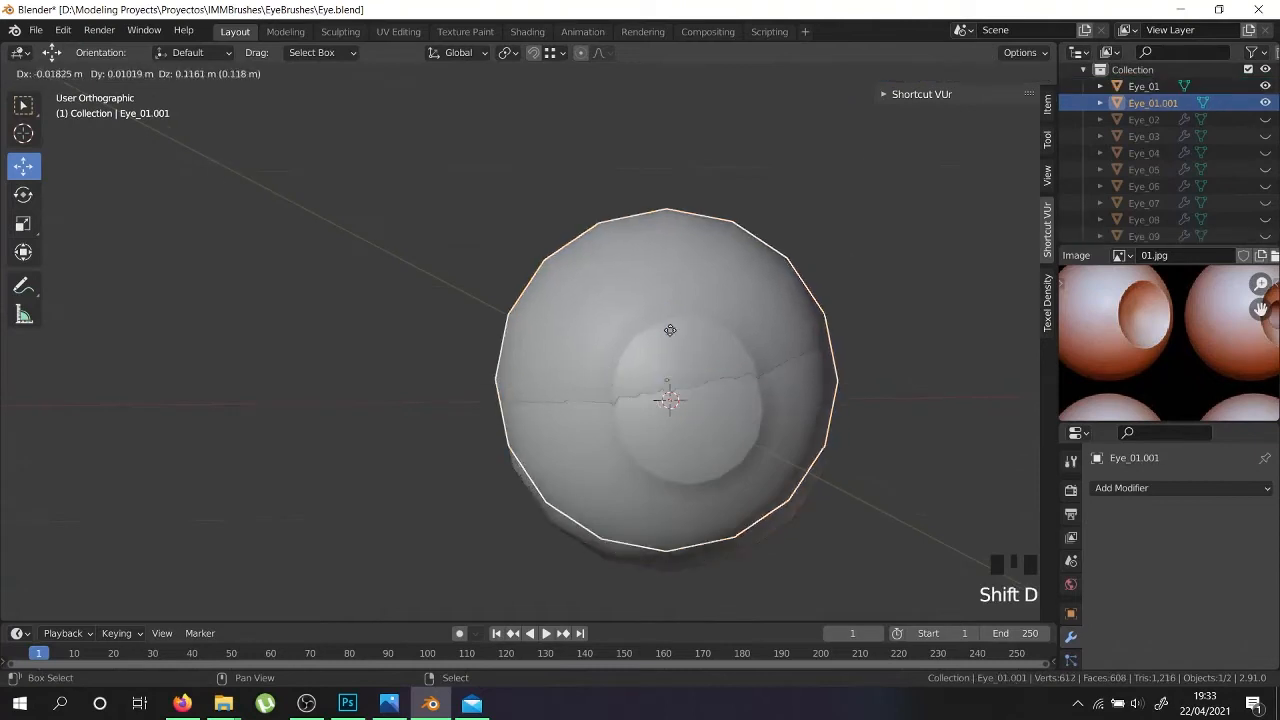
right_click(688, 346)
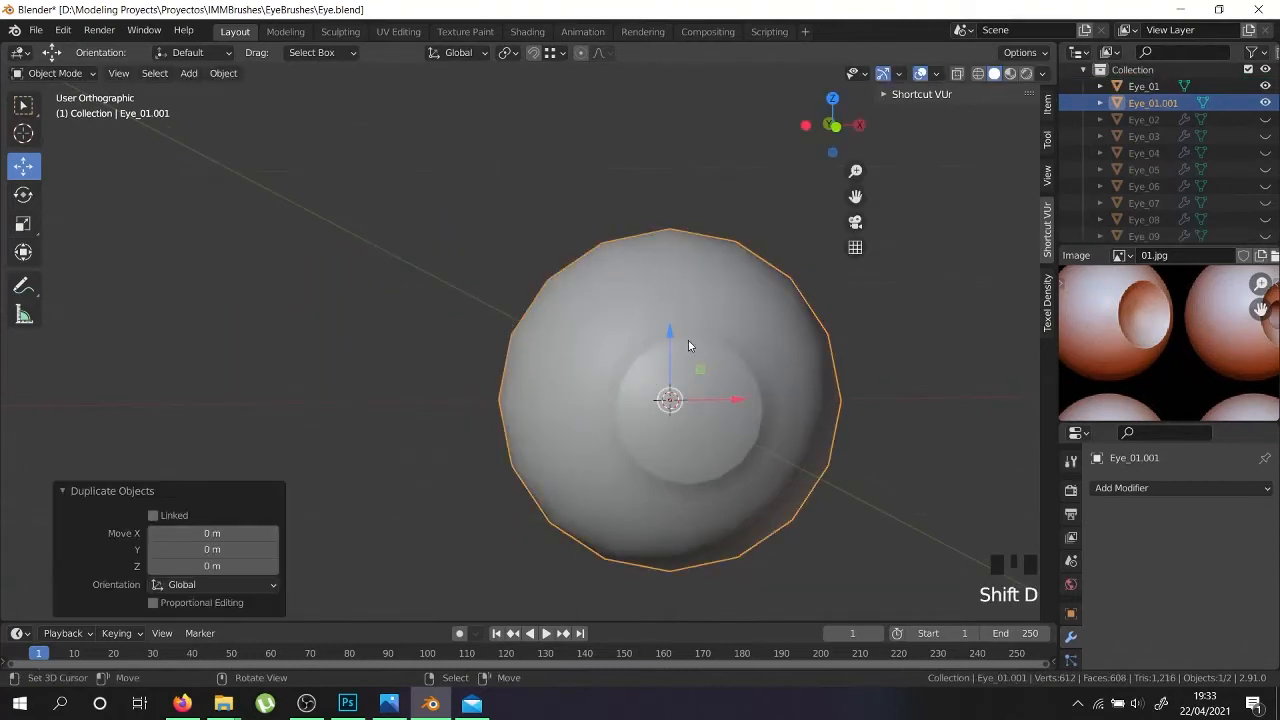
double_click(1159, 103)
type("Eye_10")
key("Return")
left_click(1264, 105)
Select the edge loop around the iris border of Eye_10 in Edit Mode and rip it apart in place
key("Tab")
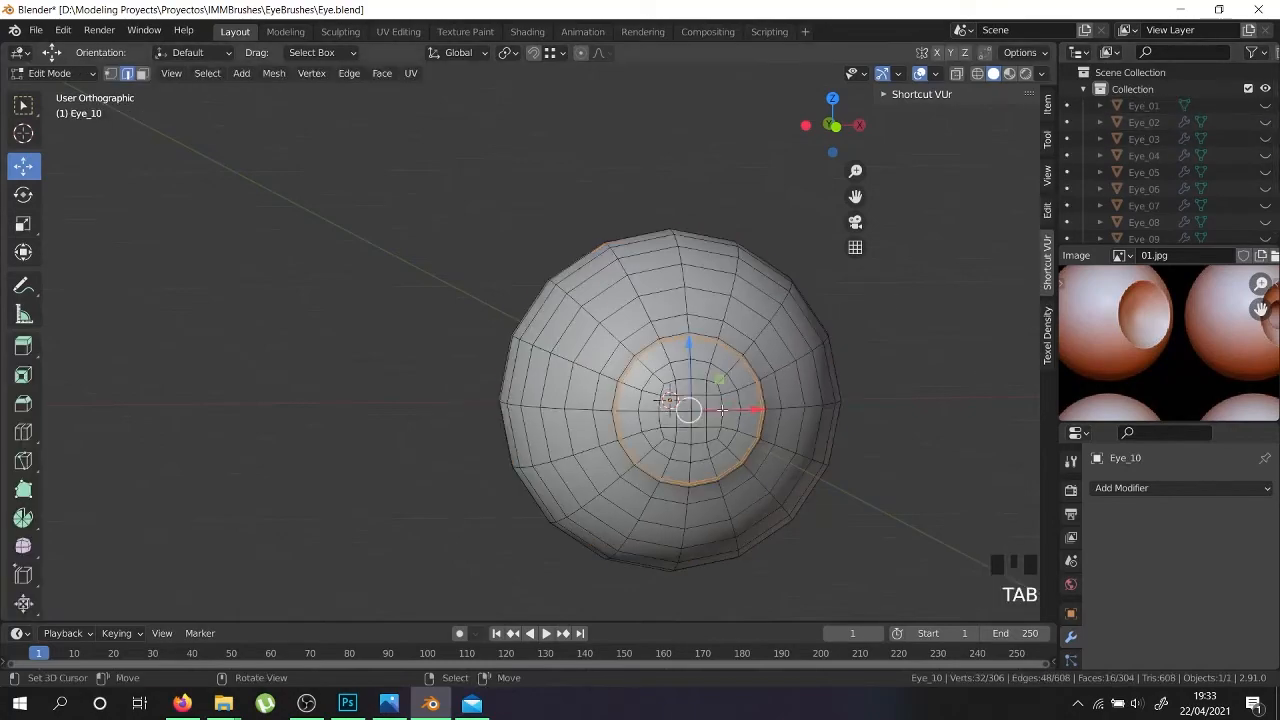
scroll(720, 400, "up", 5)
middle_click_drag(632, 266, 814, 457)
scroll(1137, 342, "down", 3)
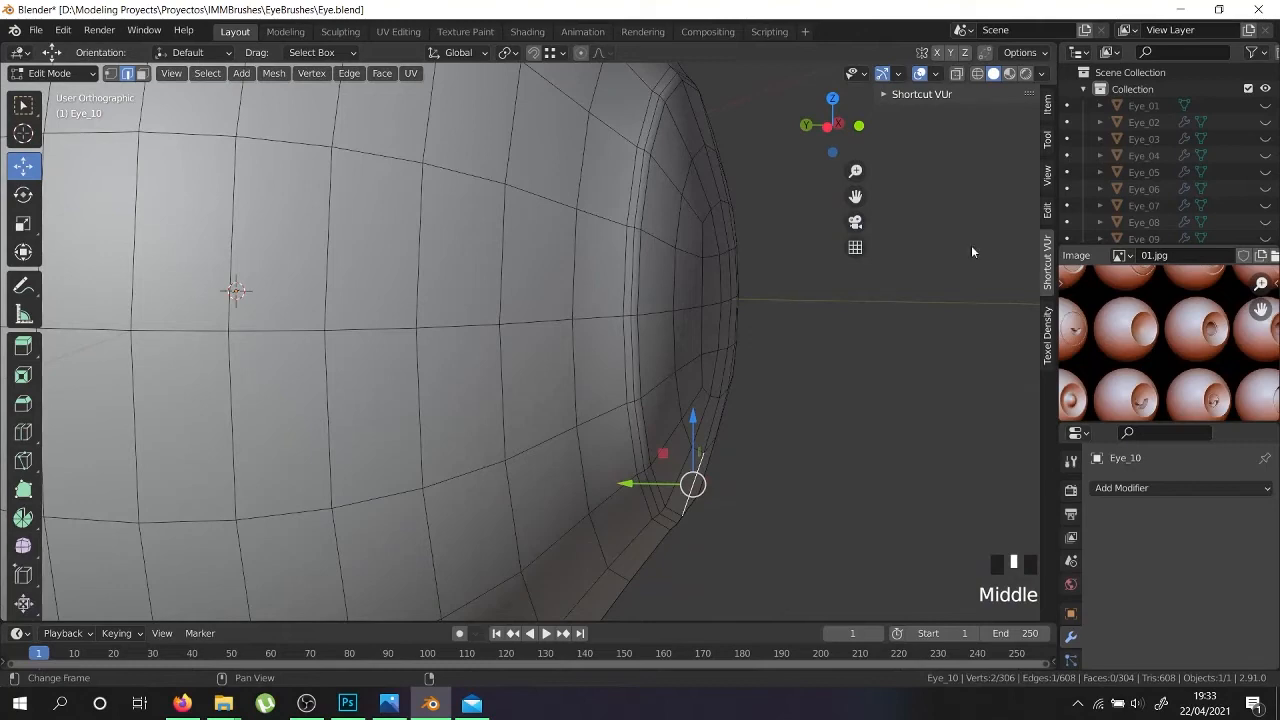
key("KP_3")
key("KP_3")
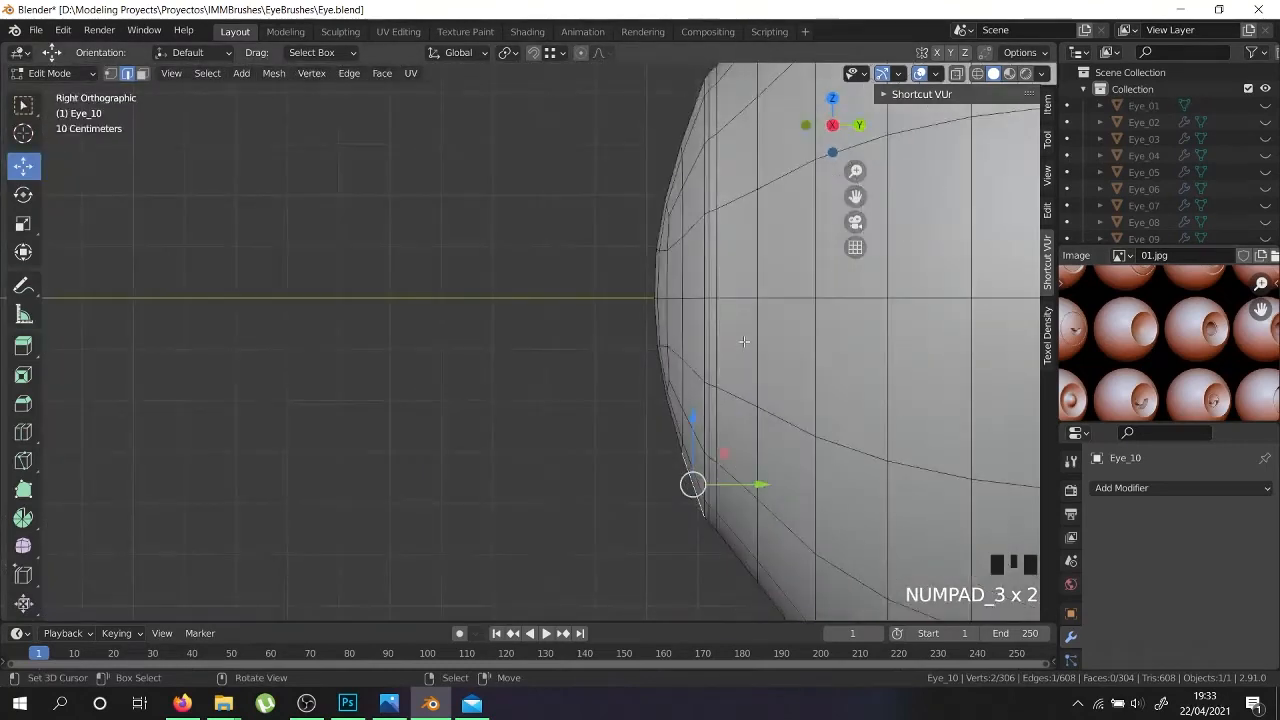
right_click(717, 500, "alt+shift")
right_click(717, 500, "alt+shift")
right_click(717, 500, "alt+shift")
scroll(687, 481, "down", 3)
middle_click_drag(687, 481, 658, 496, "shift")
key("v")
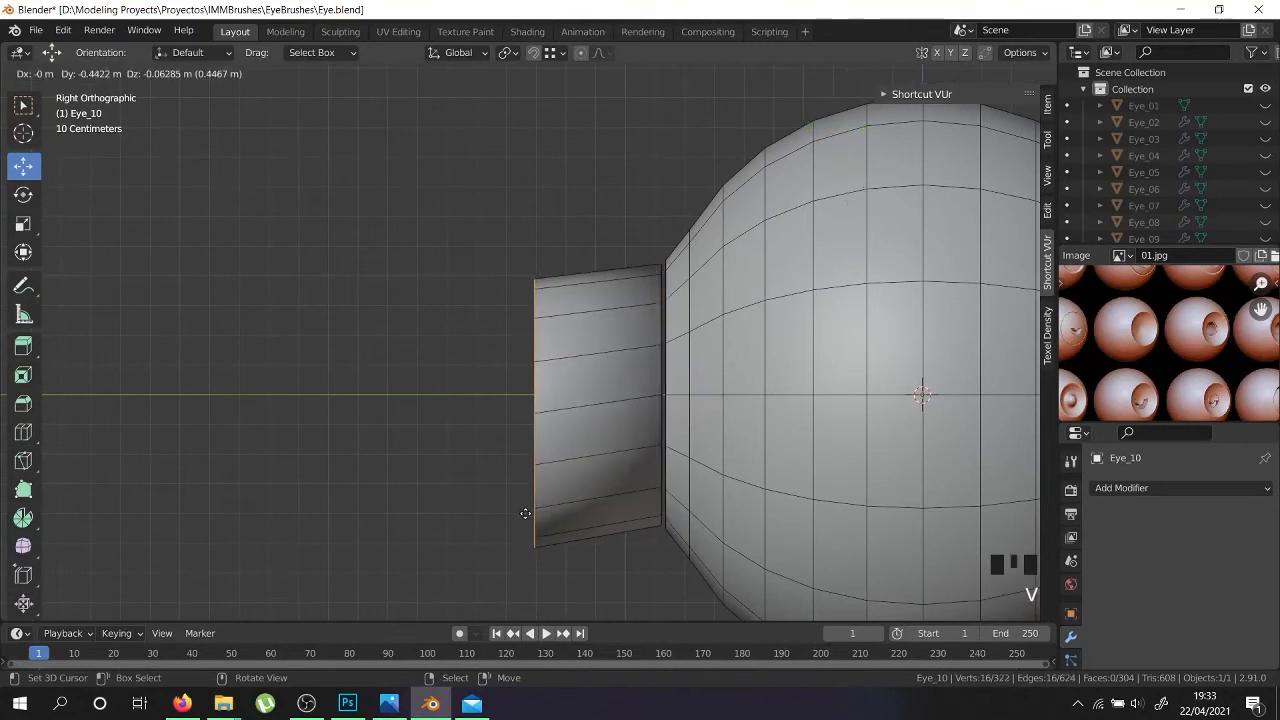
right_click(611, 425)
Select the whole detached iris cap and flip it inward by scaling it -1 along Y
right_click(621, 416)
key("l")
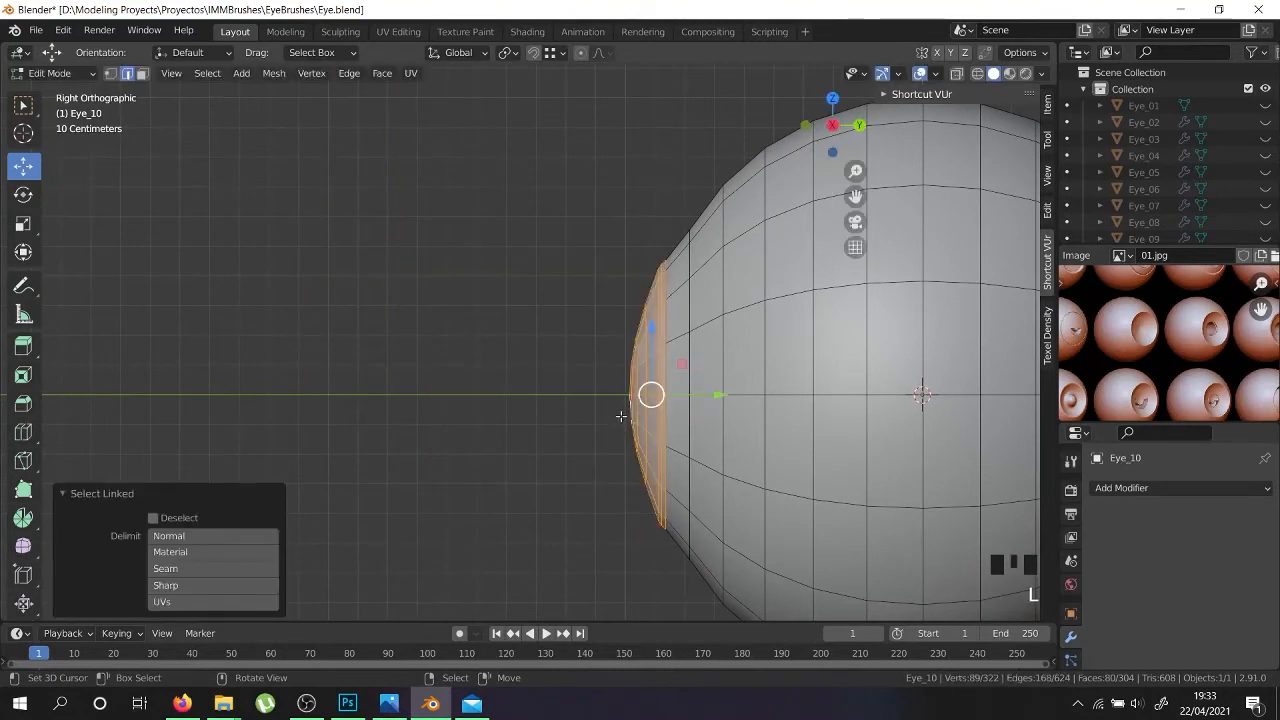
key("s")
type("y")
type("-1")
key("Return")
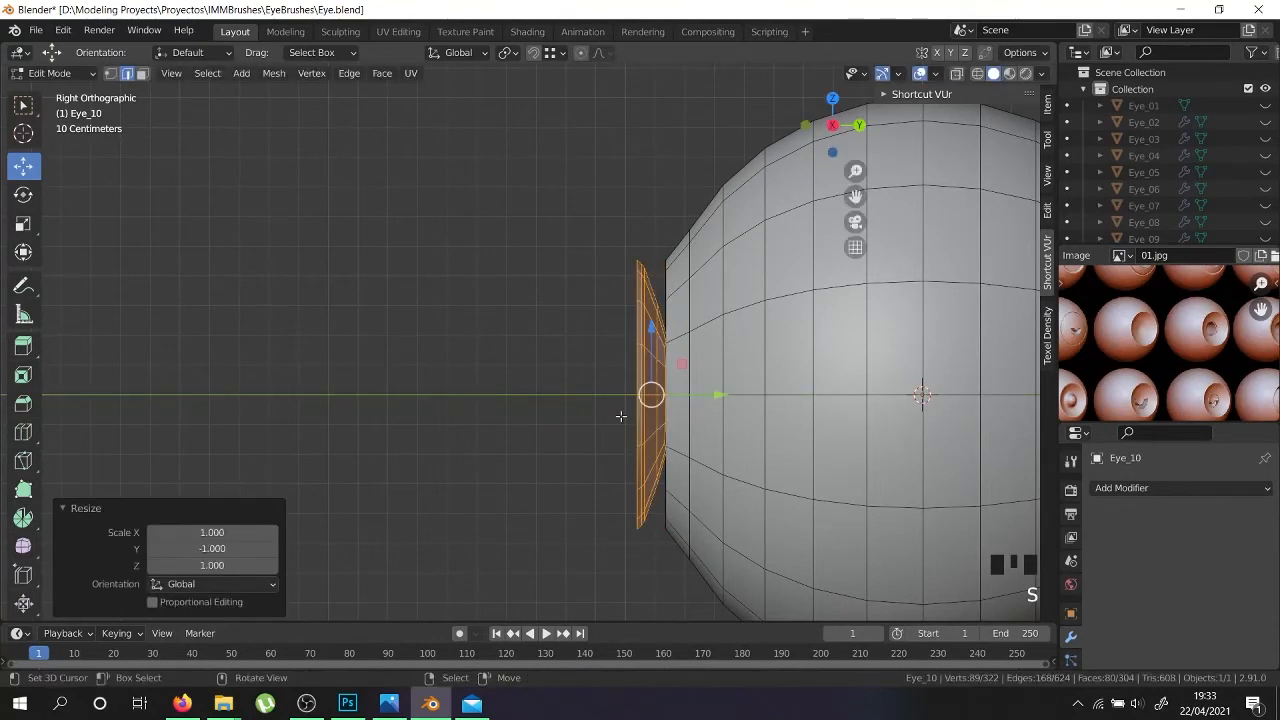
middle_click_drag(621, 416, 695, 455)
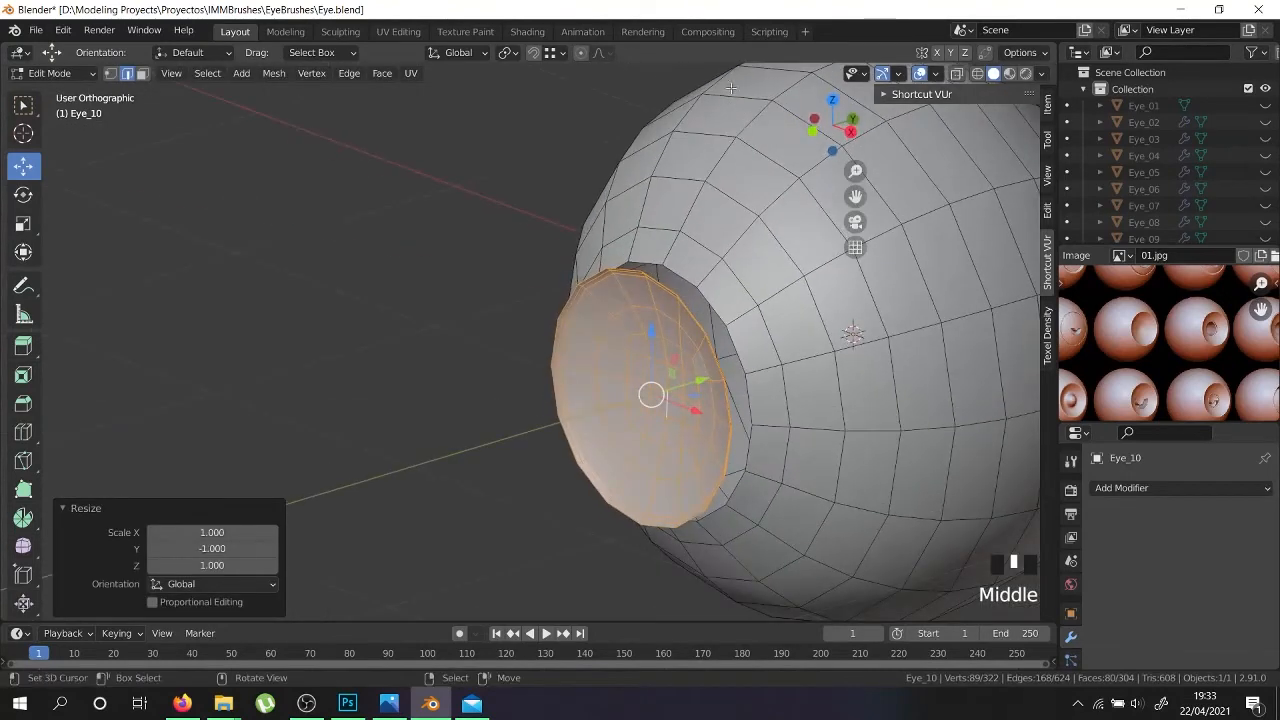
Enable snapping and try moving the flipped iris cap onto the eye opening, first freely and again along Y
left_click(533, 52)
scroll(603, 400, "up", 3)
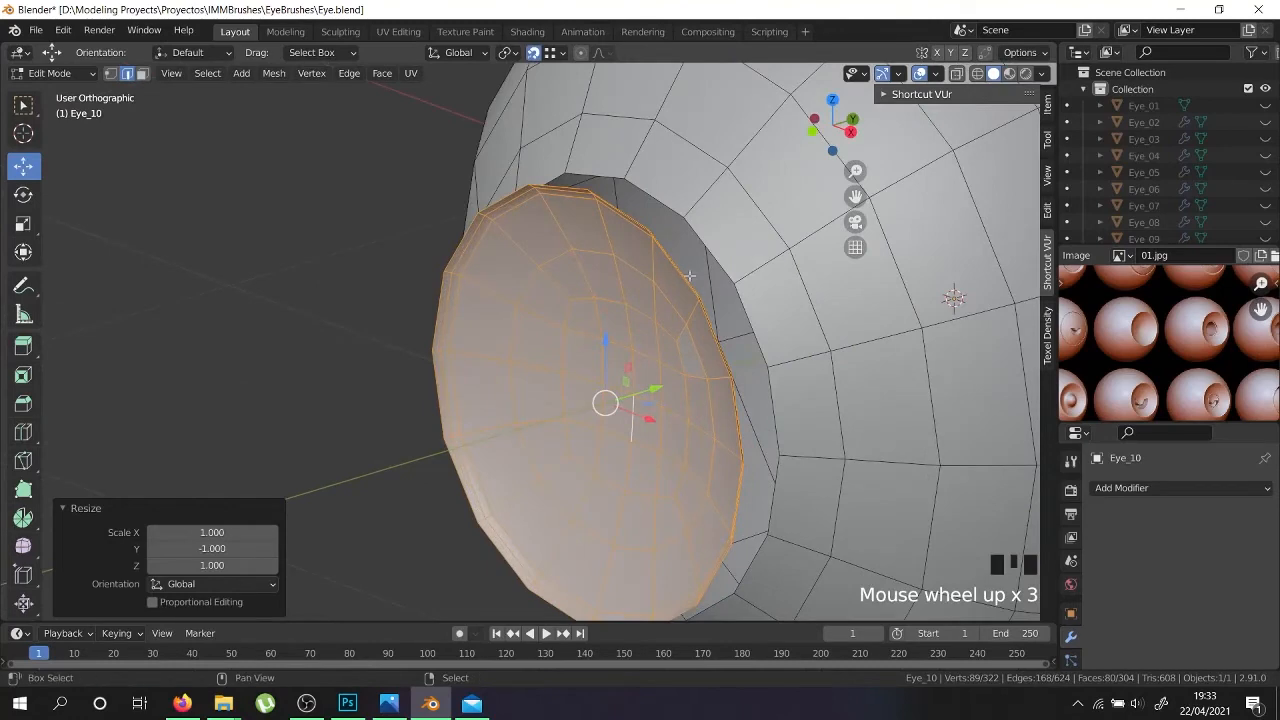
middle_click_drag(603, 400, 632, 380, "shift")
key("g")
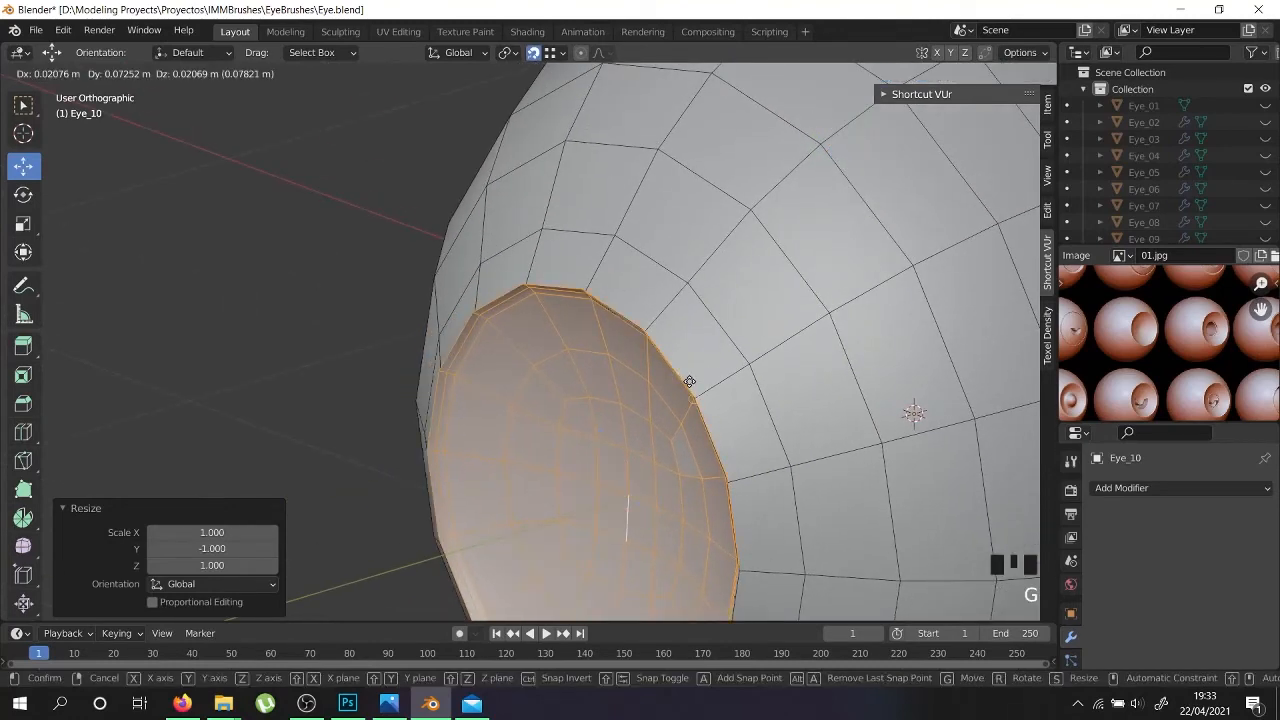
right_click(690, 382)
key("g")
key("y")
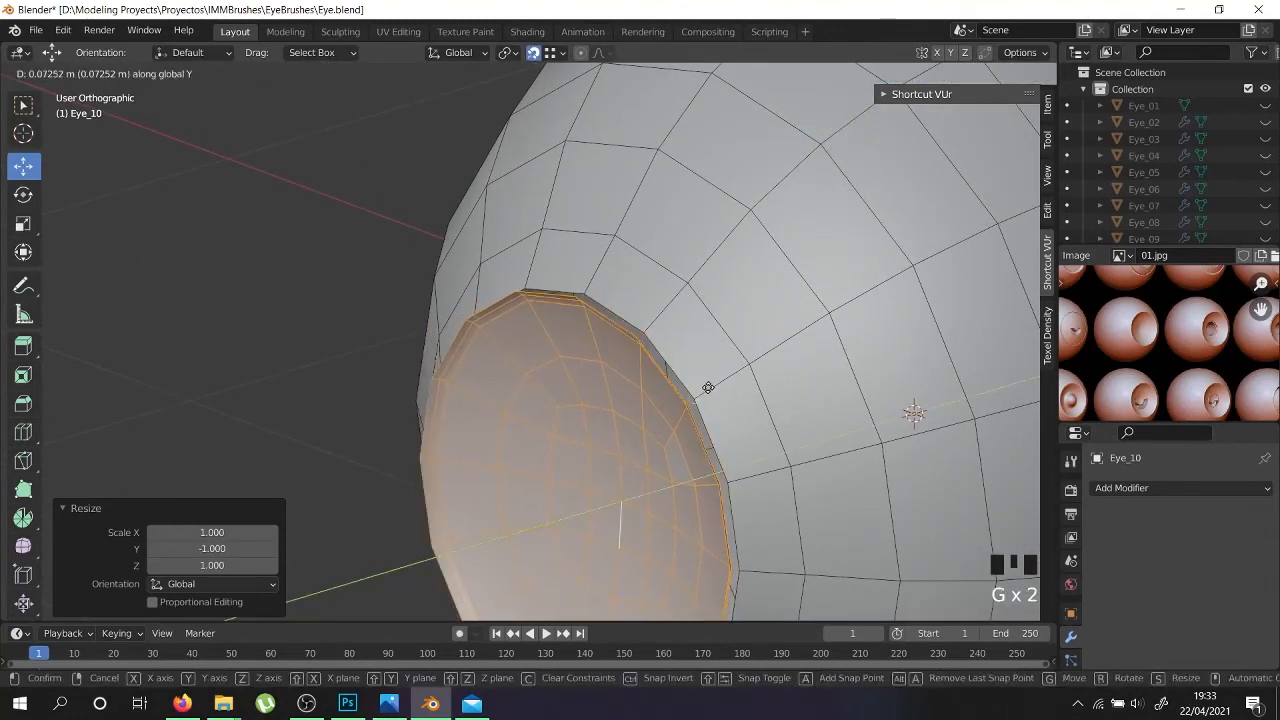
right_click(642, 322)
Switch to vertex selection and move the iris cap 0.12254 m along Y in the right side view
left_click(110, 75)
scroll(620, 340, "up", 3)
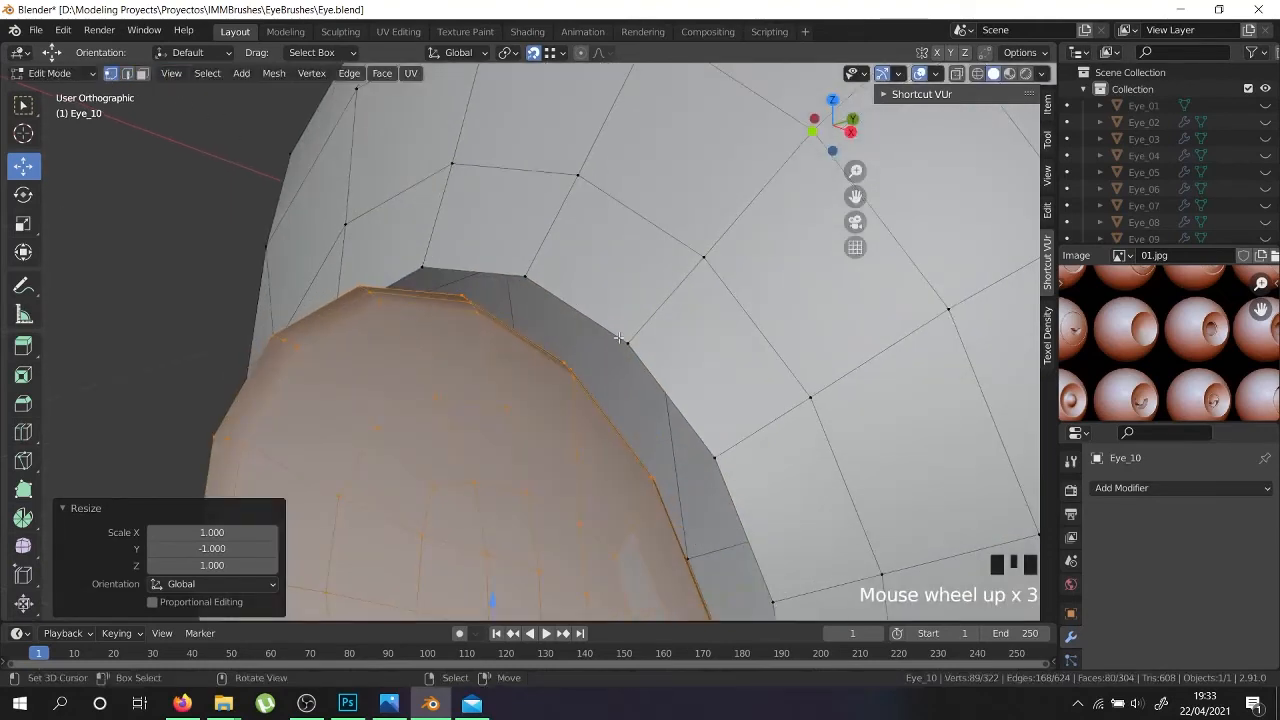
key("KP_3")
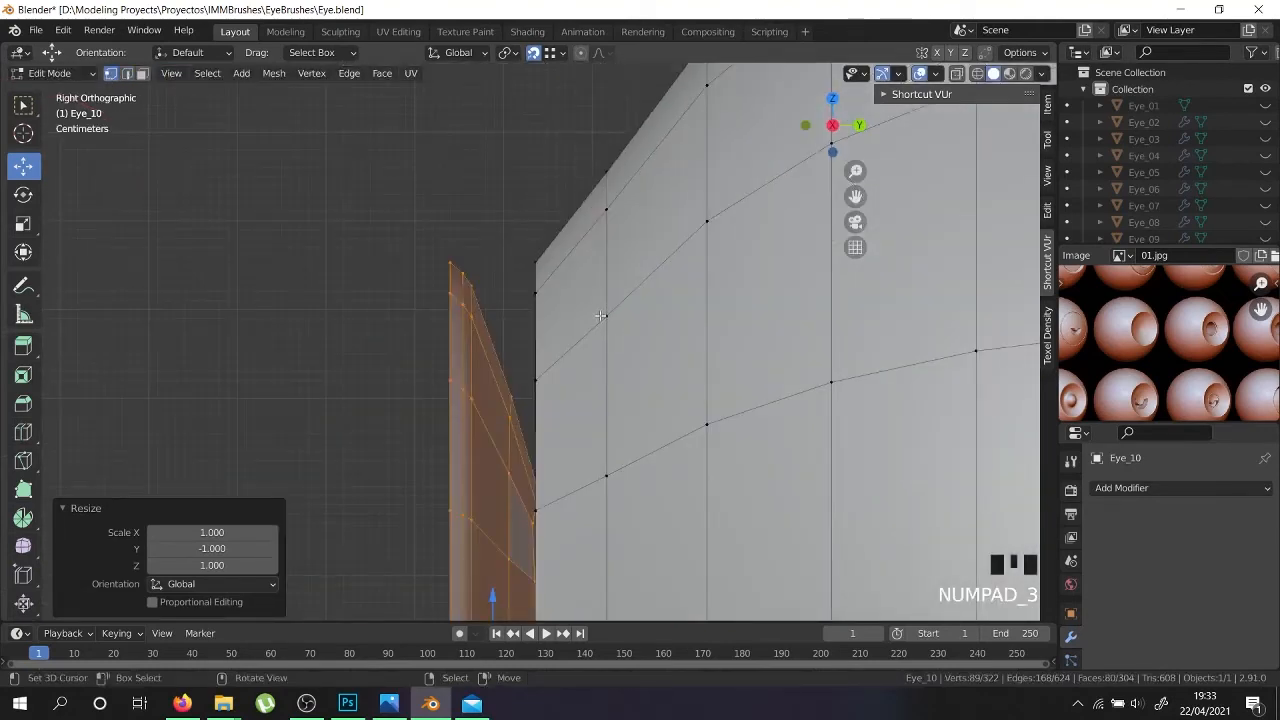
key("g")
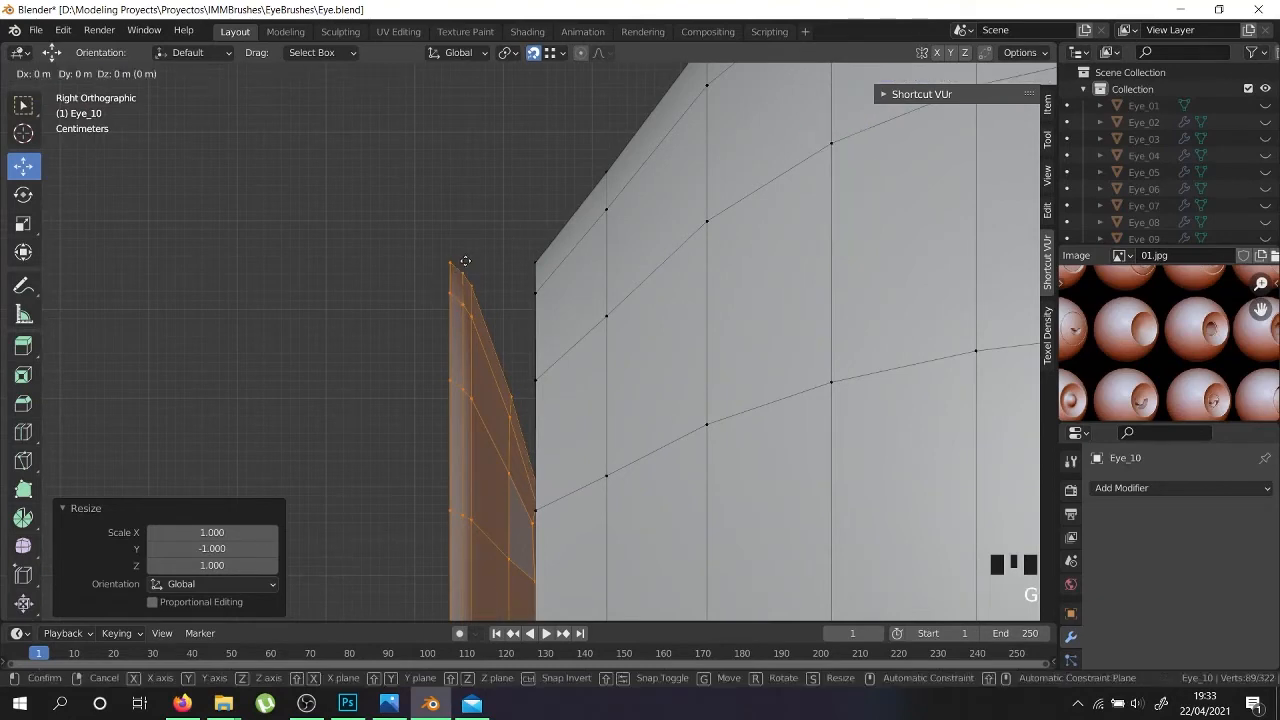
left_click(574, 267)
middle_click_drag(574, 267, 583, 208)
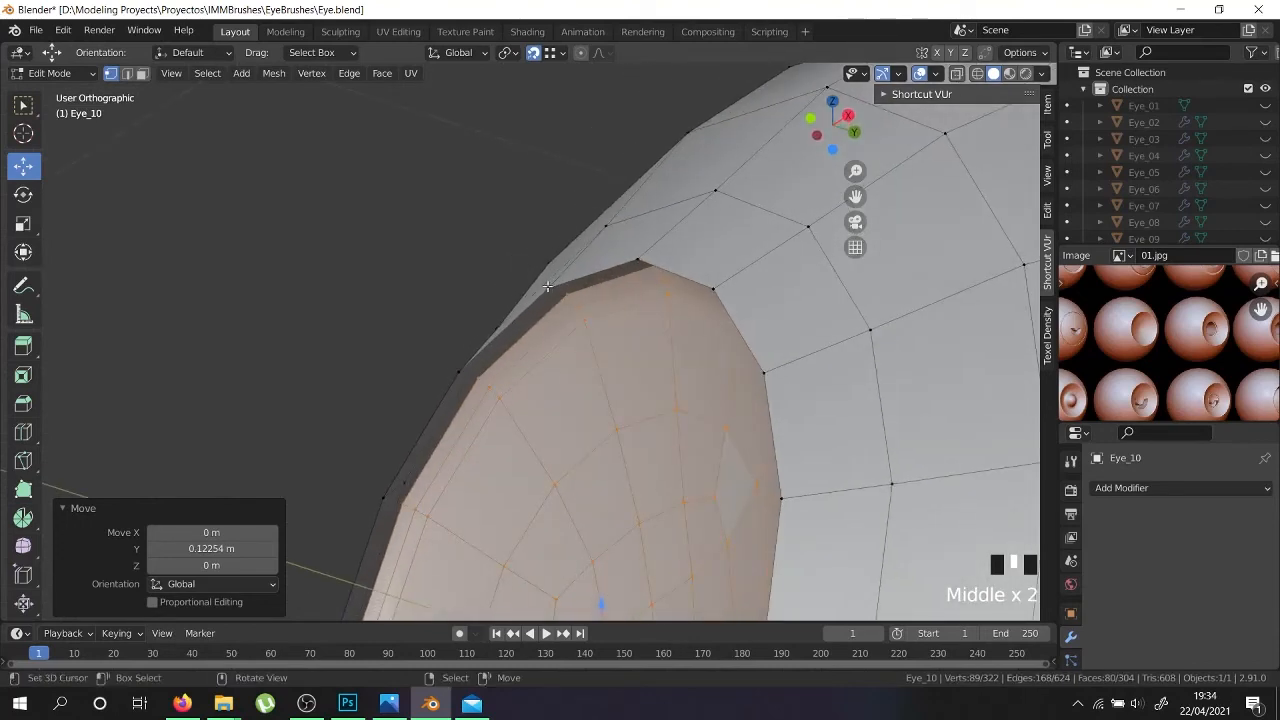
Snap the iris cap along Y flush with the border of the eye opening and return to Object Mode
key("g")
key("y")
scroll(549, 290, "down", 2)
middle_click_drag(549, 290, 583, 241)
key("Tab")
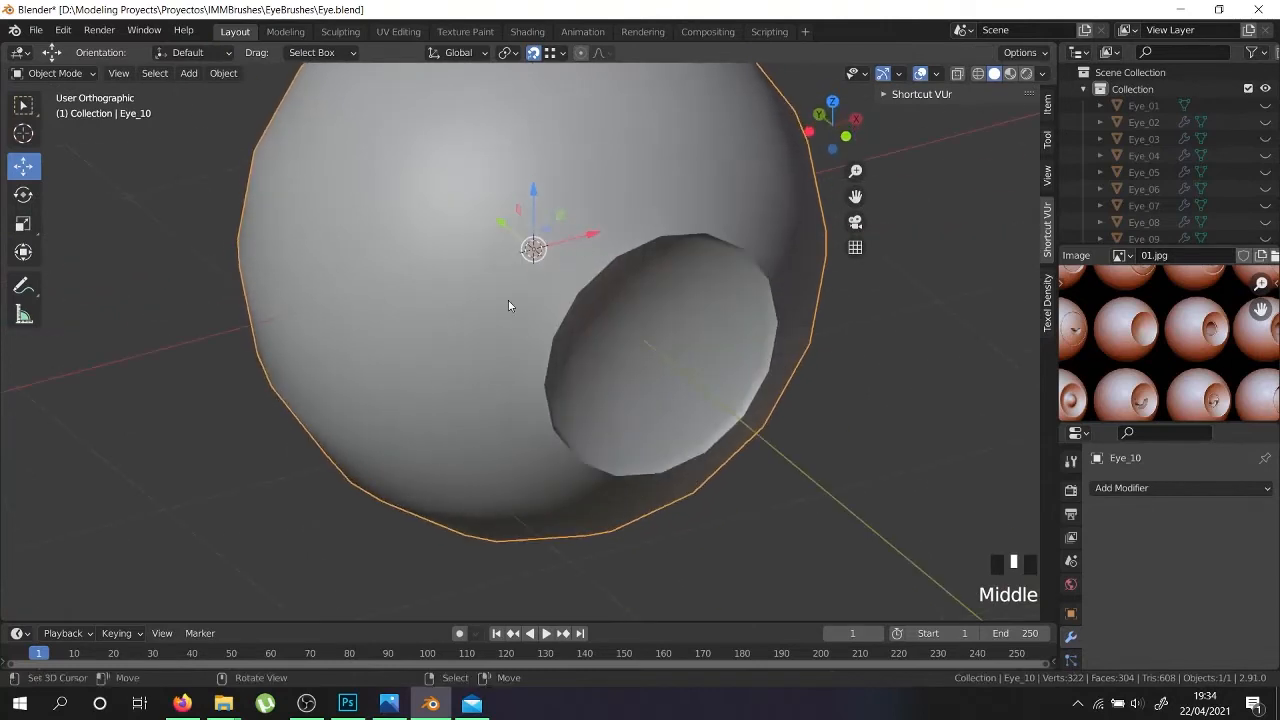
Select all of Eye_10's vertices and merge them by distance to weld the iris cap to the eyeball
key("Tab")
key("a")
key("a")
key("a")
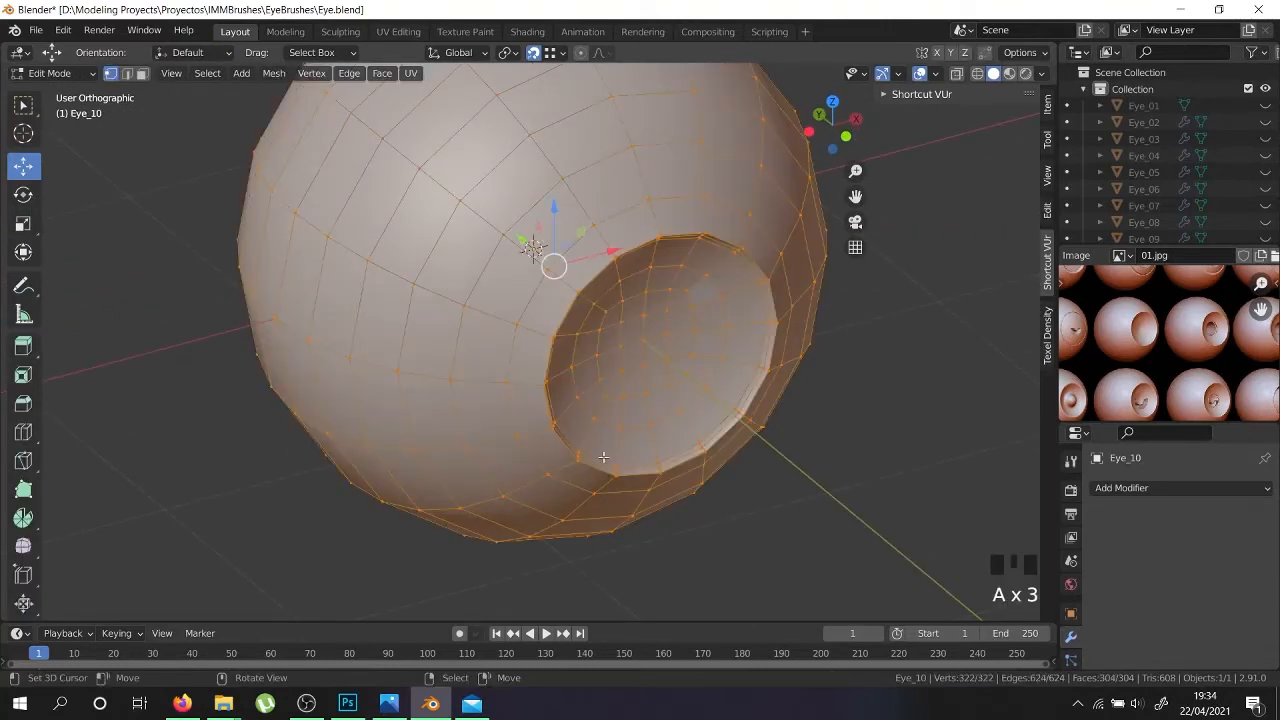
key("w")
mouse_move(603, 456)
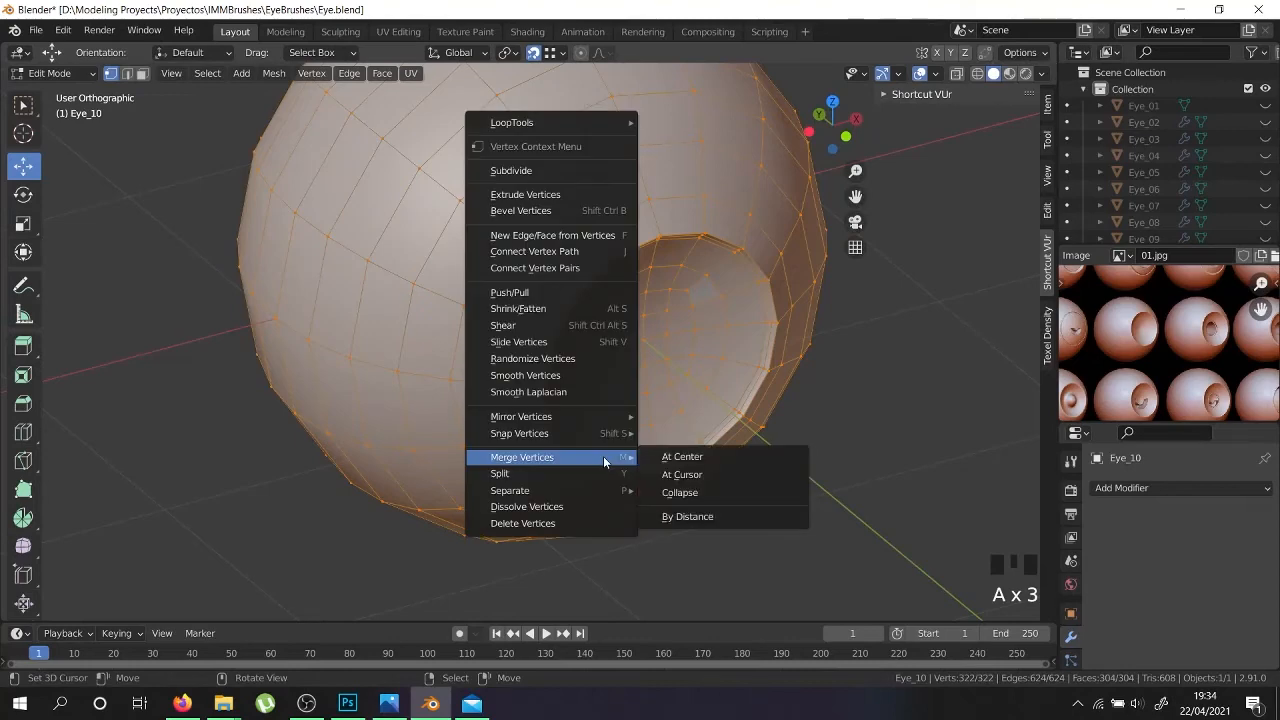
left_click(677, 516)
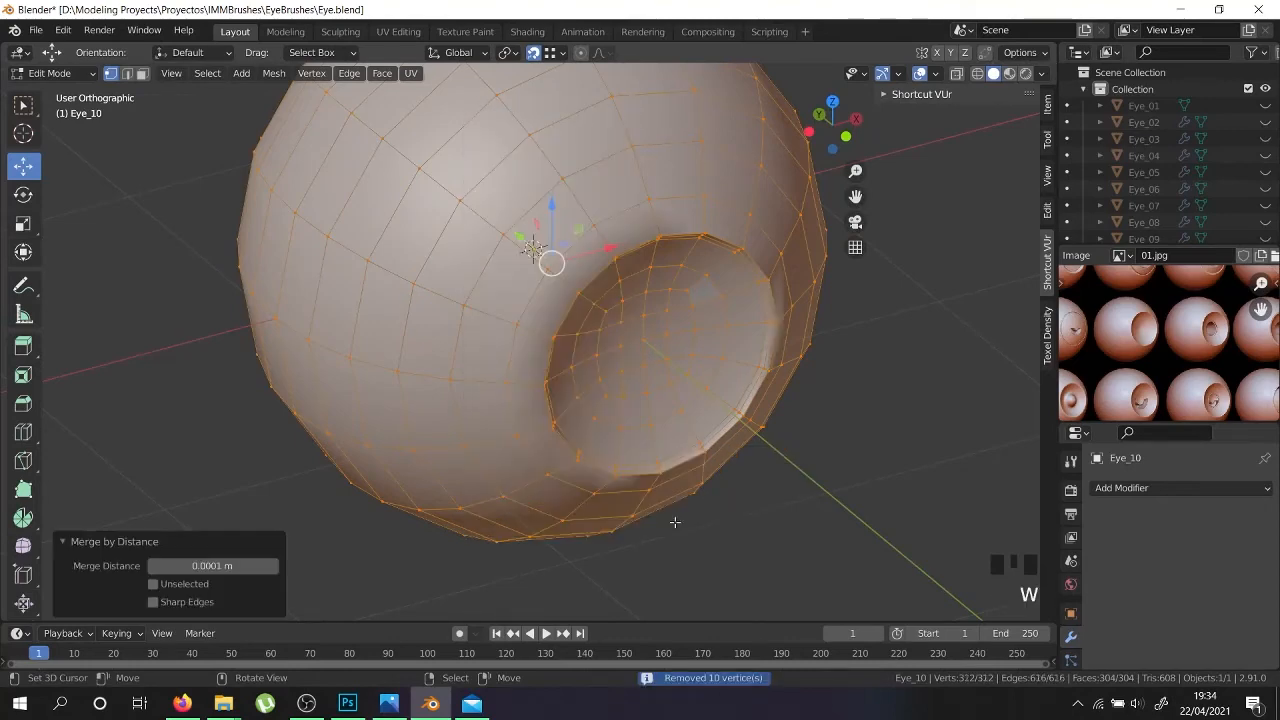
Check Eye_10's normals by turning the Face Orientation overlay on and off again
right_click(575, 457)
middle_click_drag(719, 469, 777, 457)
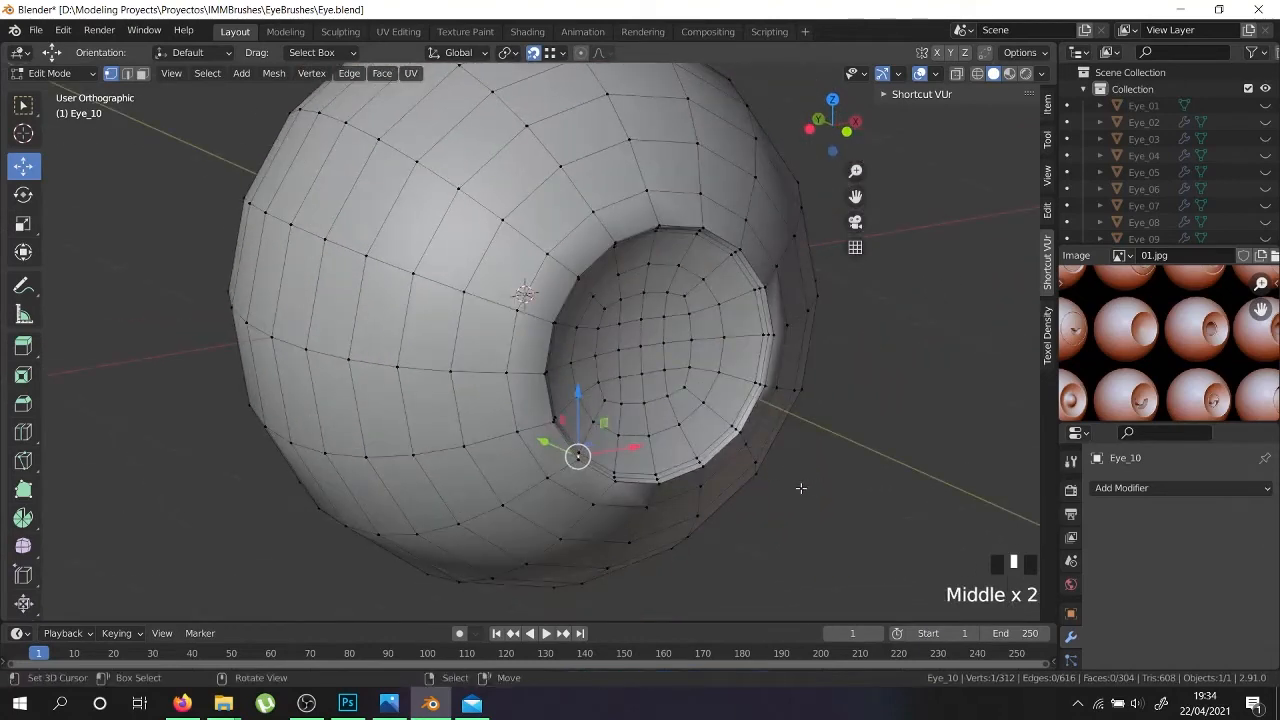
scroll(752, 459, "down", 4)
scroll(735, 430, "up", 3)
scroll(723, 413, "down", 2)
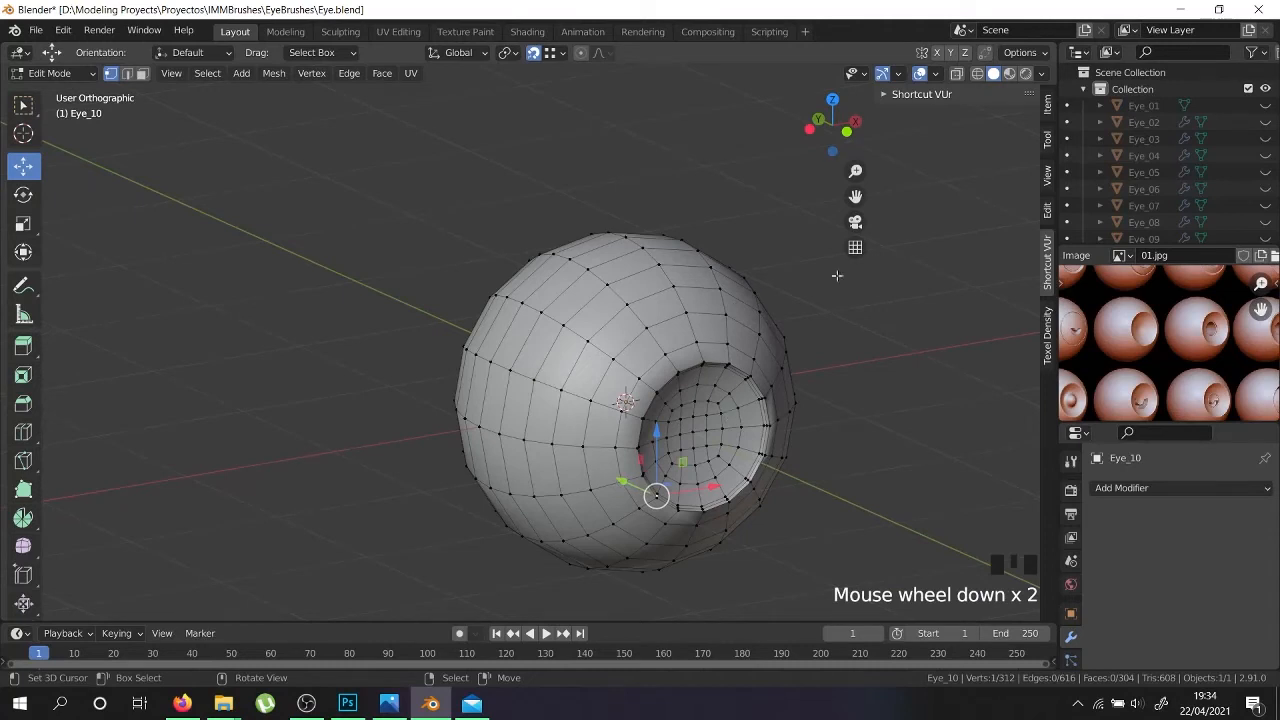
left_click(934, 74)
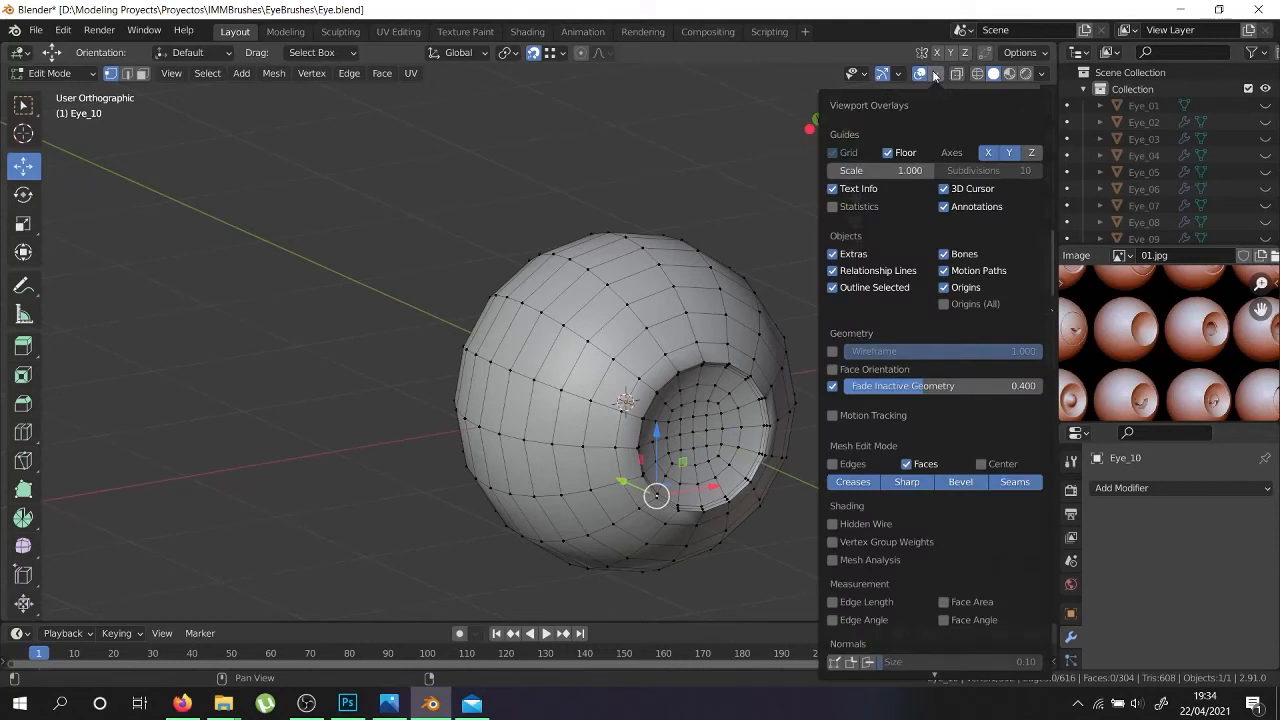
left_click(832, 370)
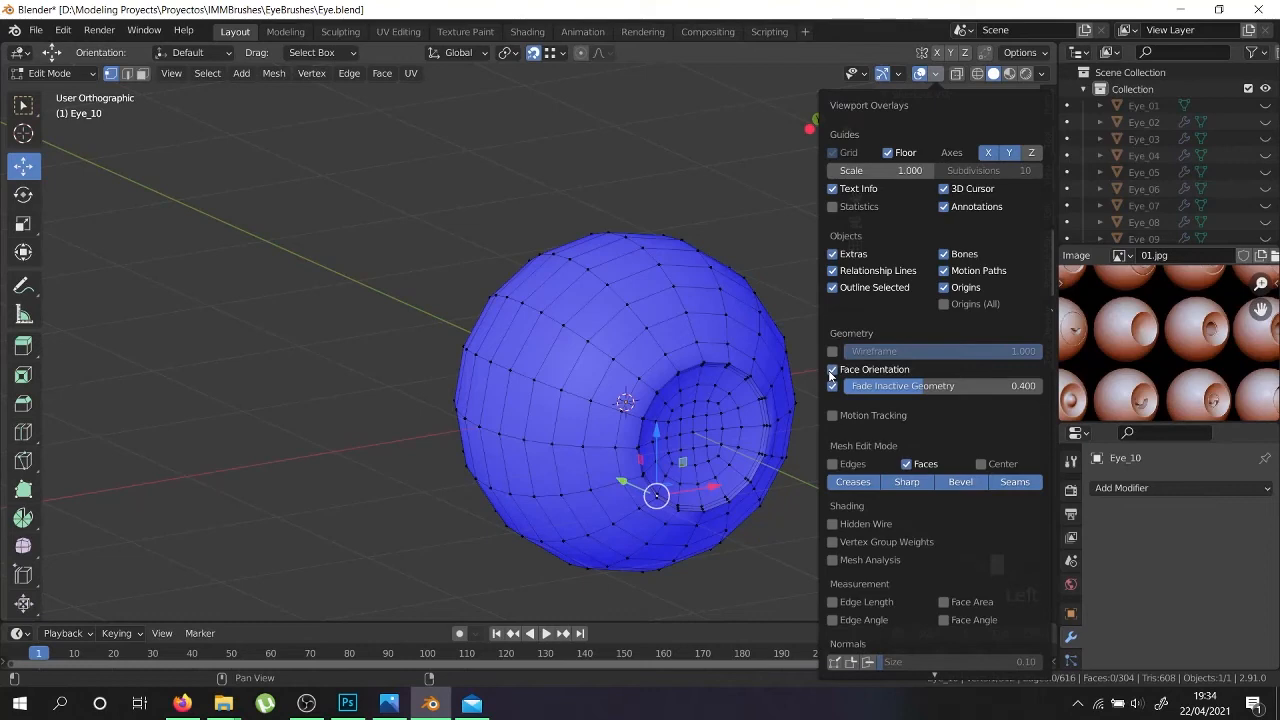
left_click(832, 370)
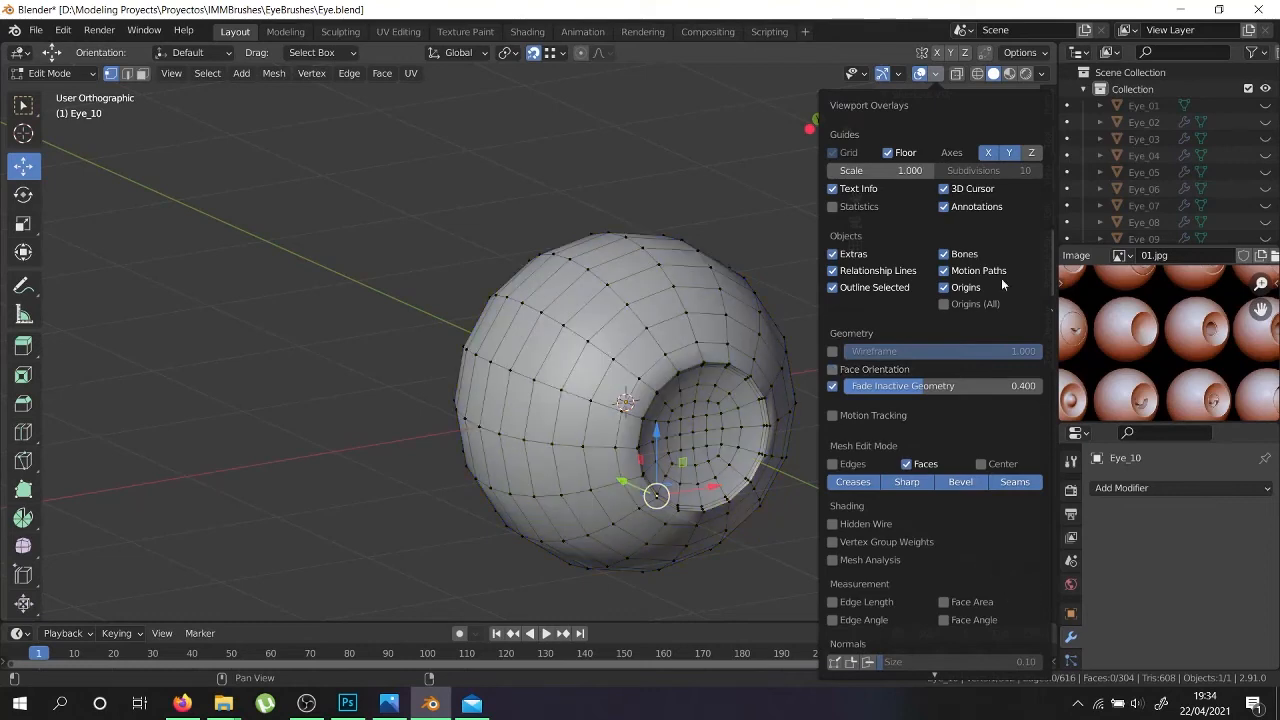
Turn on the Face Orientation overlay for Eye_10 and briefly show Eye_03 to Eye_05 before hiding them again
left_click(832, 370)
left_click(1265, 138)
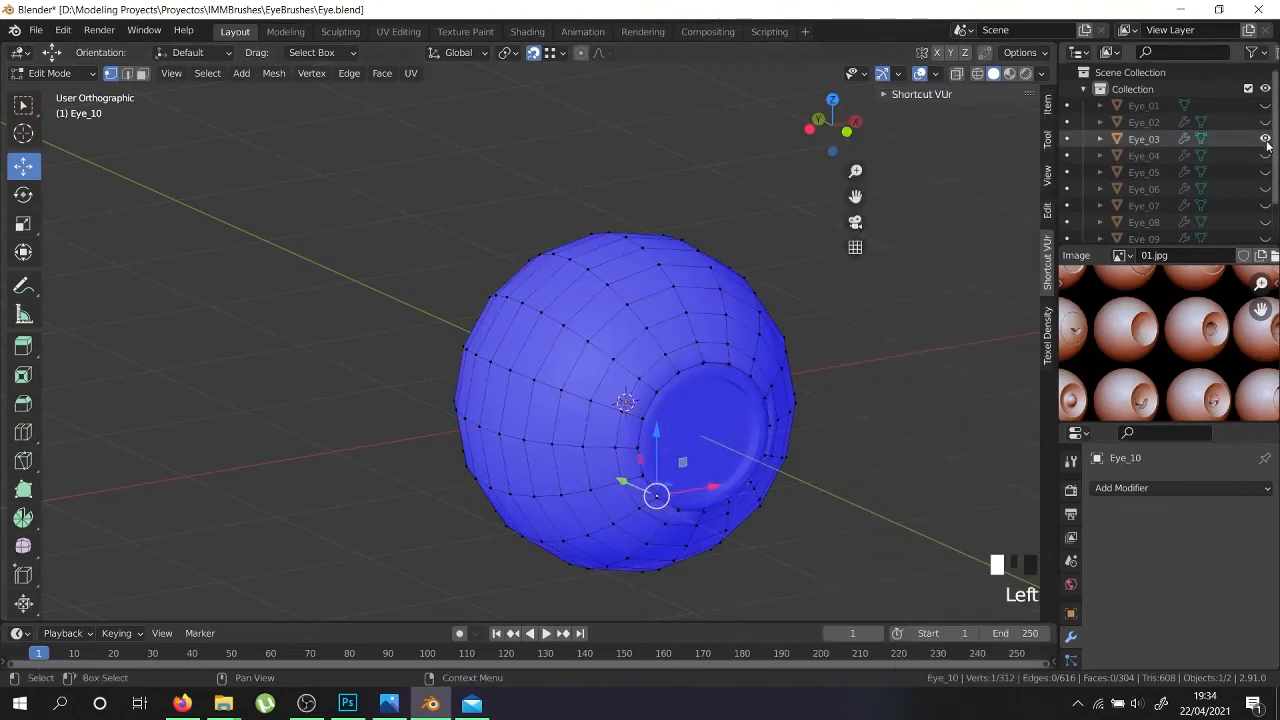
left_click(1267, 156)
left_click(1267, 174)
left_click_drag(1267, 170, 1265, 138)
scroll(716, 450, "up", 2)
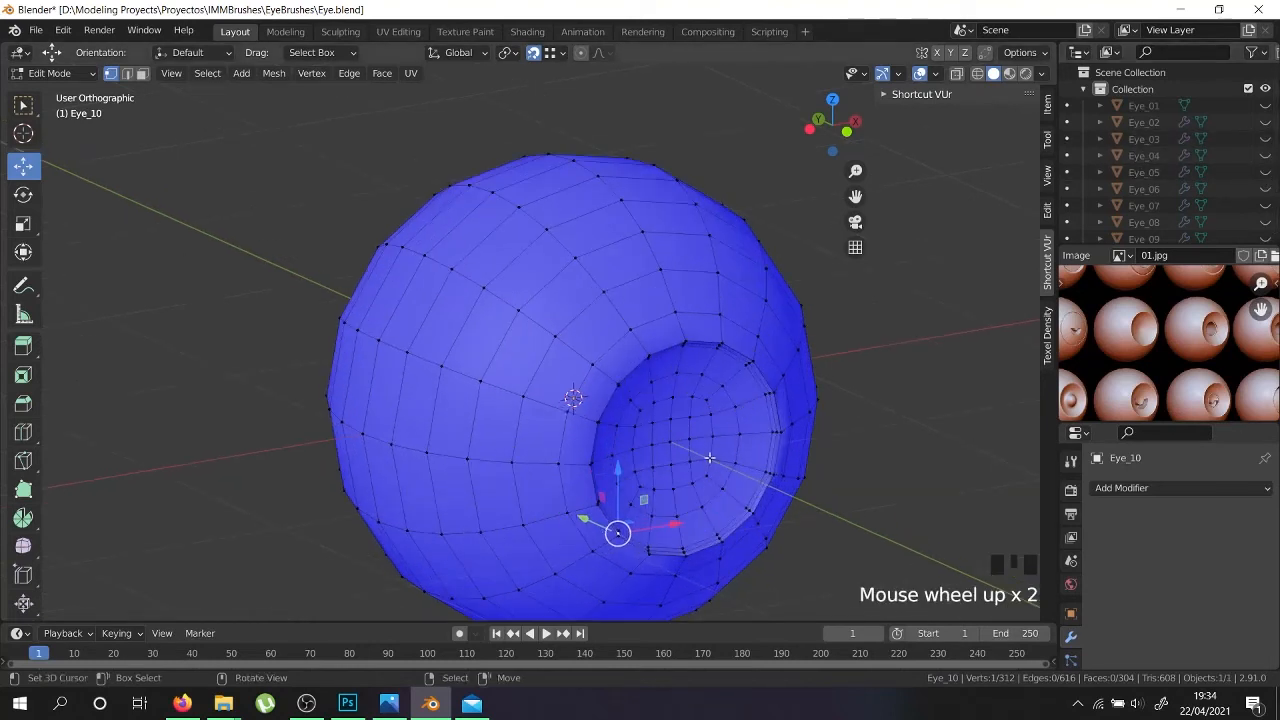
Switch to face selection, pick the centre of the iris and grow the selection six times to cover the whole concave iris
left_click(142, 73)
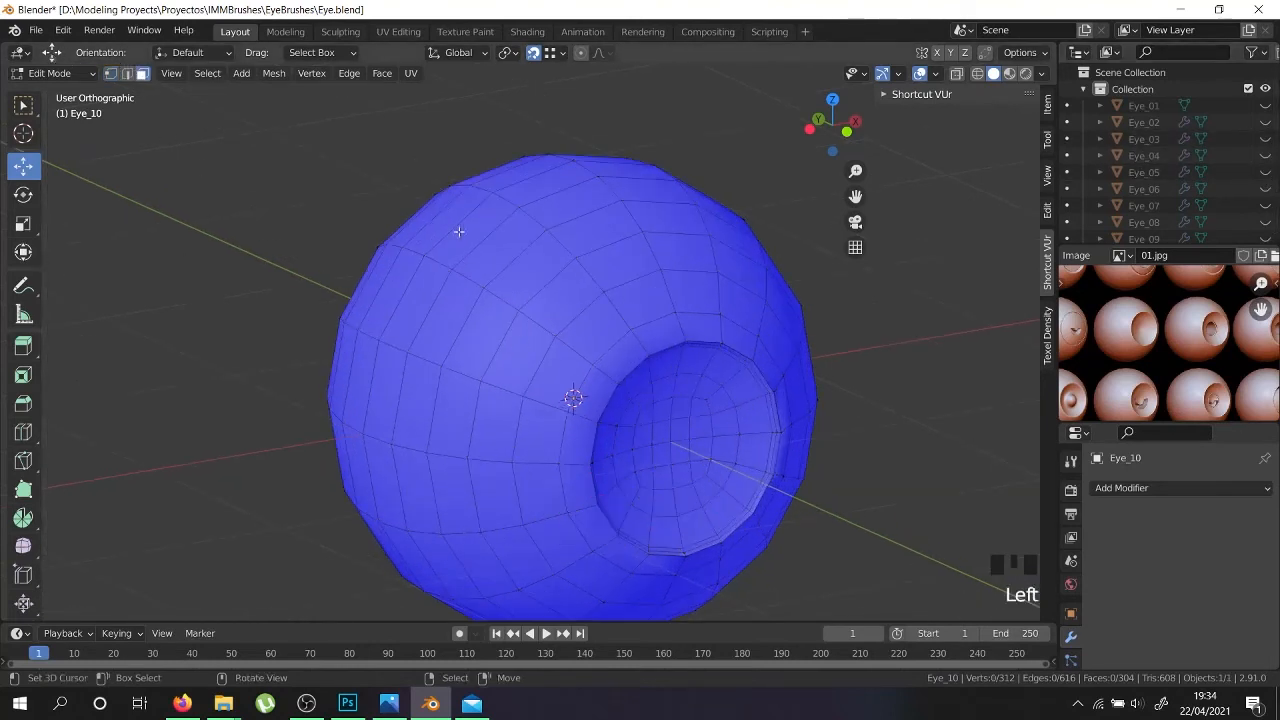
right_click(665, 445, "ctrl")
right_click(670, 445, "ctrl")
right_click(671, 443, "ctrl")
key("ctrl+KP_Add")
key("ctrl+KP_Add")
key("ctrl+KP_Add")
key("ctrl+KP_Add")
key("ctrl+KP_Add")
key("ctrl+KP_Add")
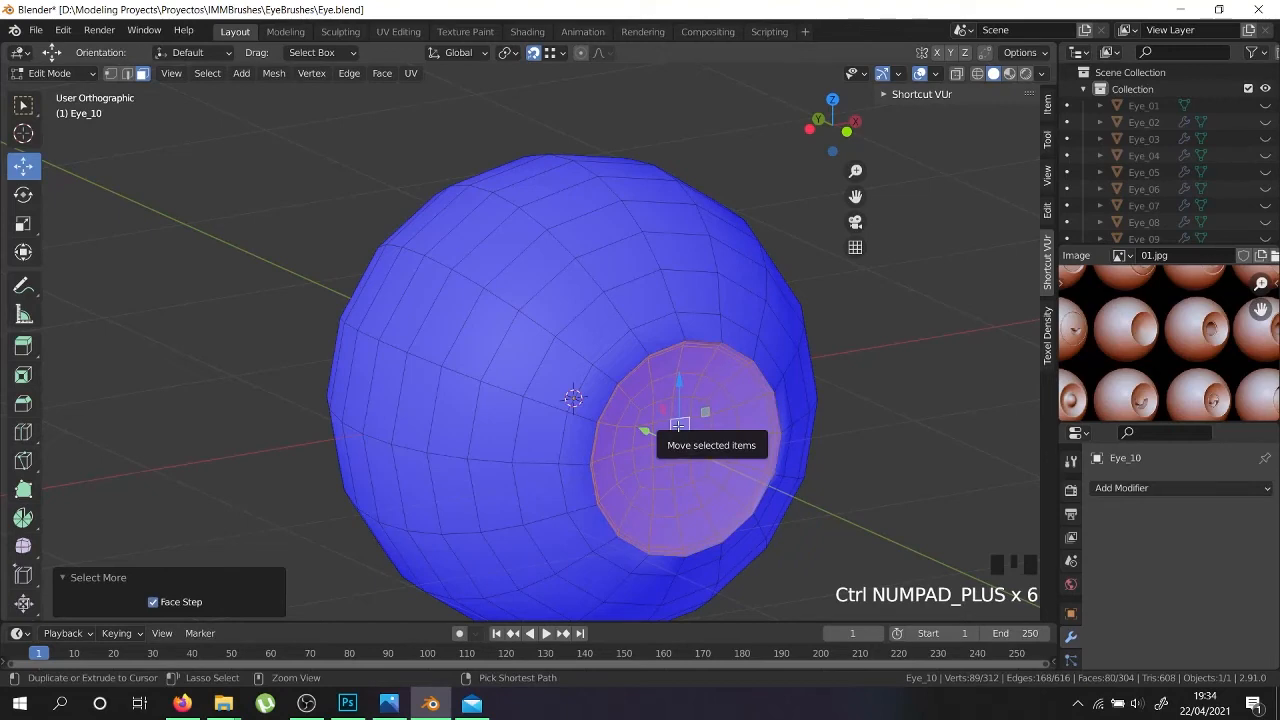
Recalculate the iris faces' normals to the inside and inspect the eye in Object Mode and Edit Mode
key("ctrl+n")
left_click(152, 602)
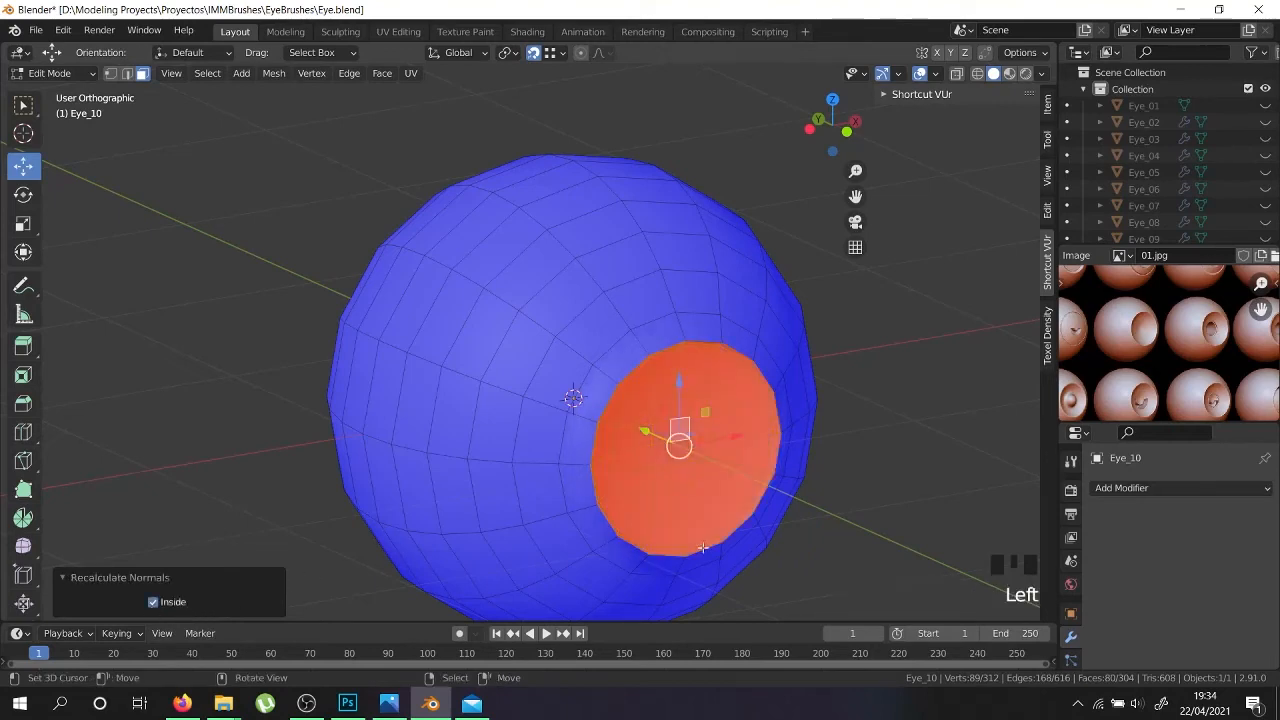
left_click(826, 479)
key("Tab")
key("Tab")
scroll(826, 479, "down", 1)
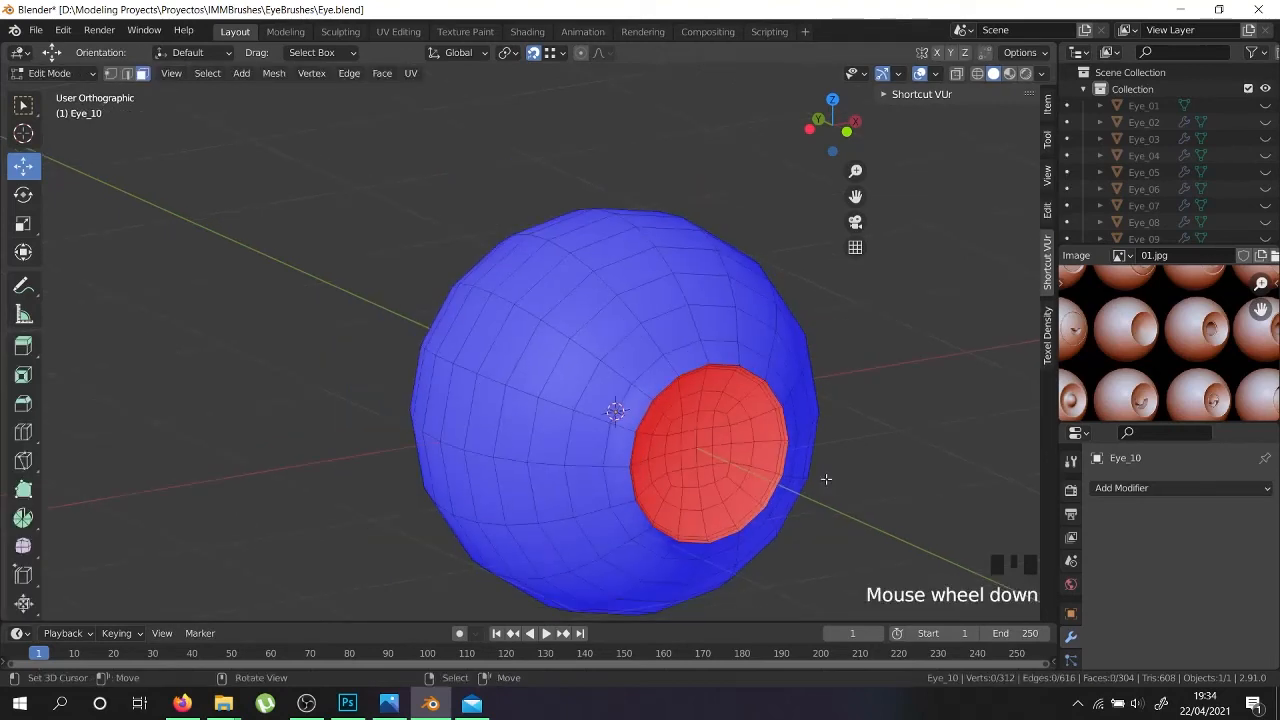
key("Tab")
middle_click_drag(820, 478, 719, 487)
key("Tab")
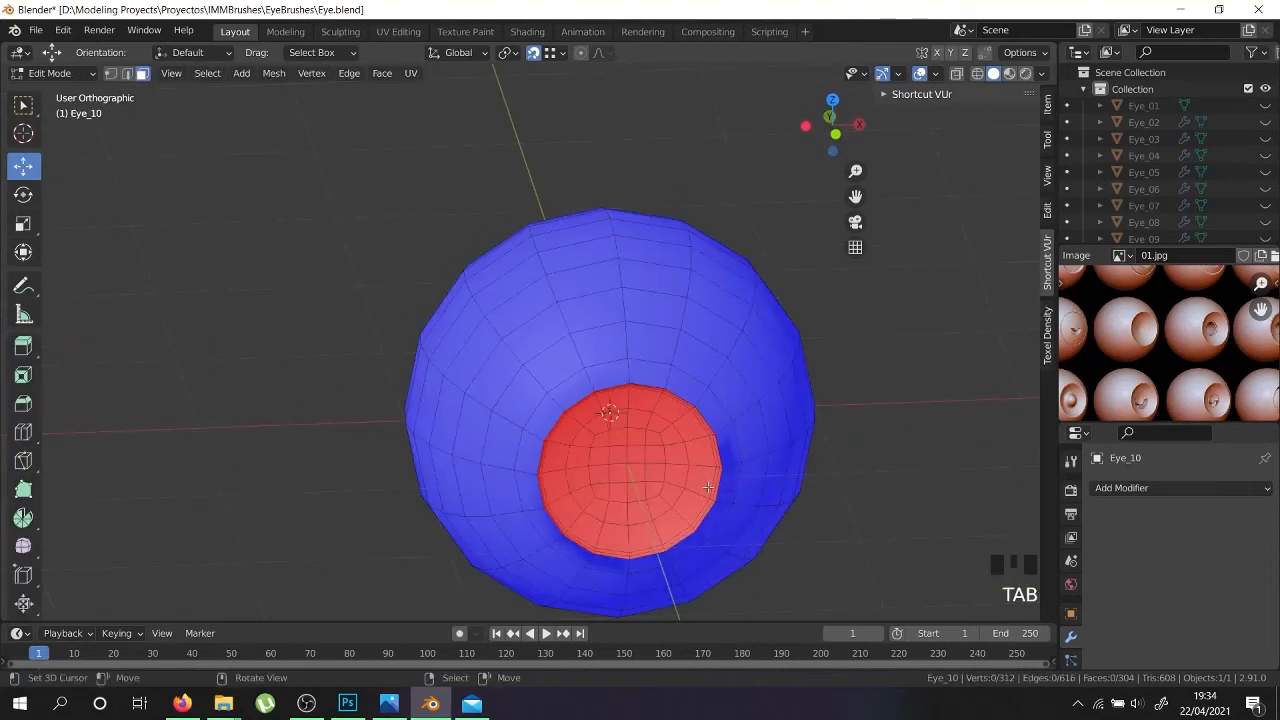
middle_click_drag(553, 537, 735, 480)
Select all of Eye_10's faces, recalculate their normals to the outside and return to Object Mode
key("a")
key("a")
key("a")
key("a")
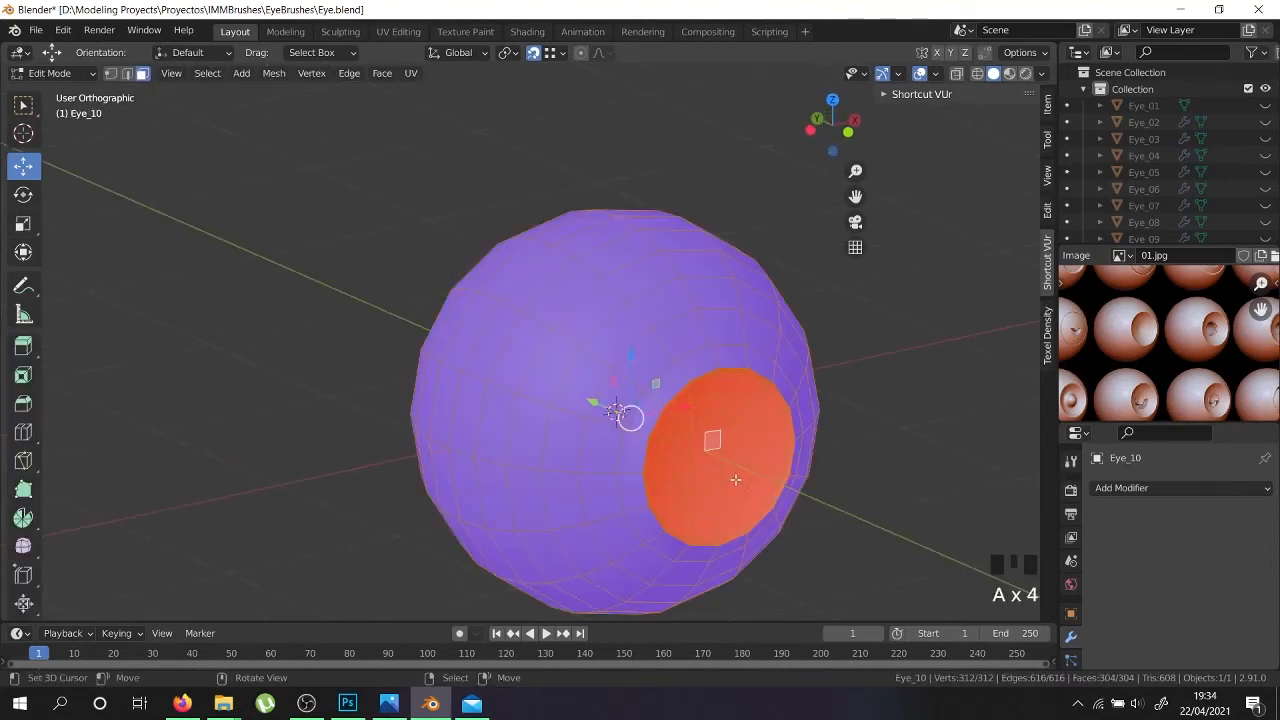
key("ctrl+n")
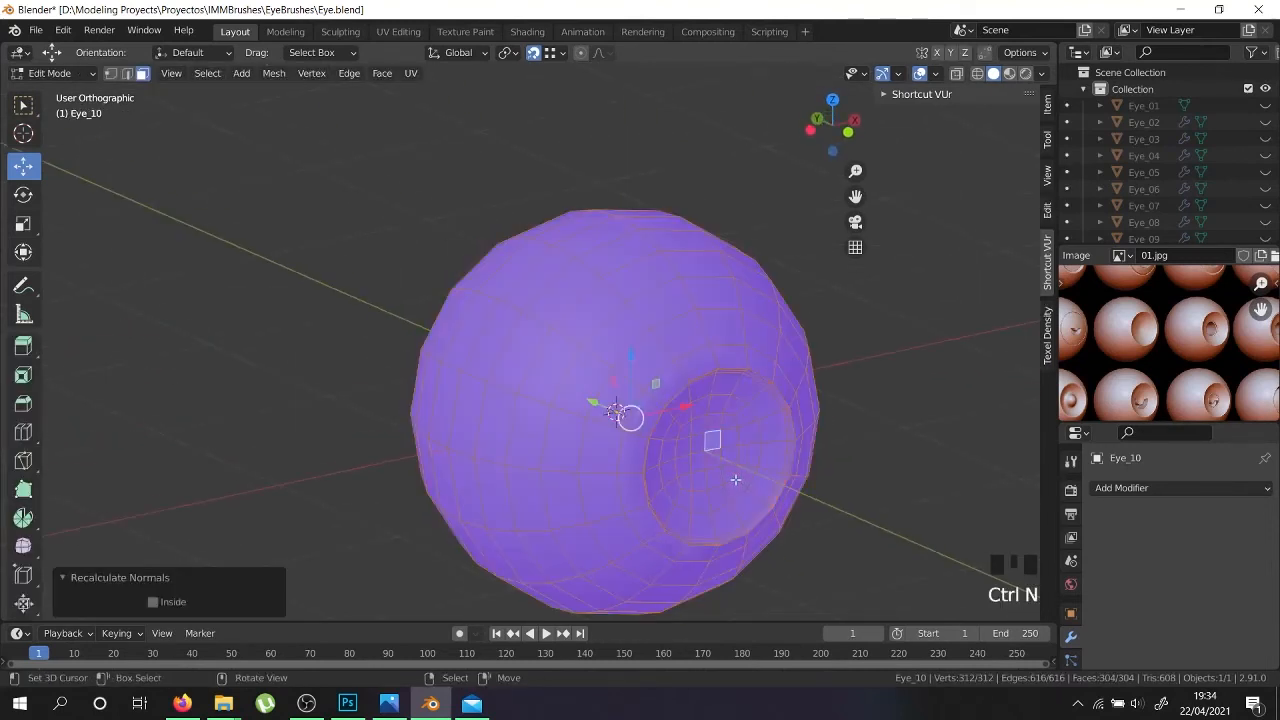
key("Tab")
middle_click_drag(740, 506, 668, 481)
Add a Subdivision Surface modifier to Eye_10 with 2 viewport levels
left_click(1198, 486)
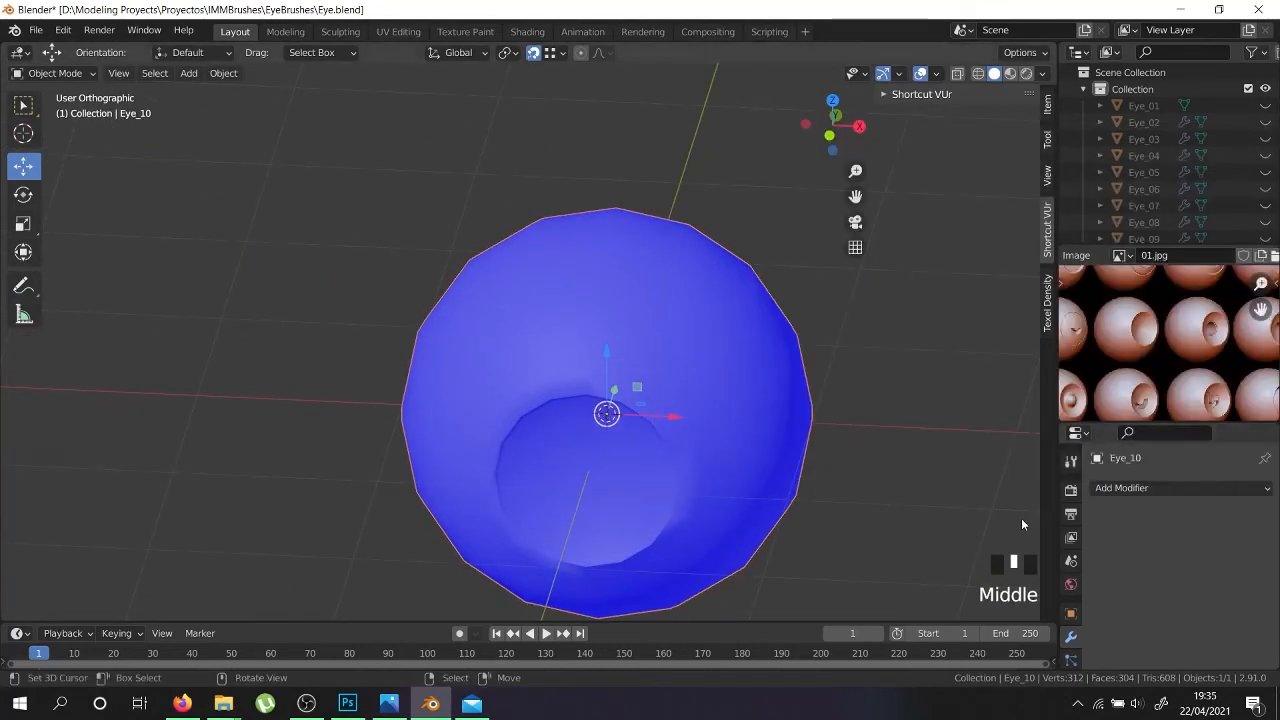
left_click(1162, 488)
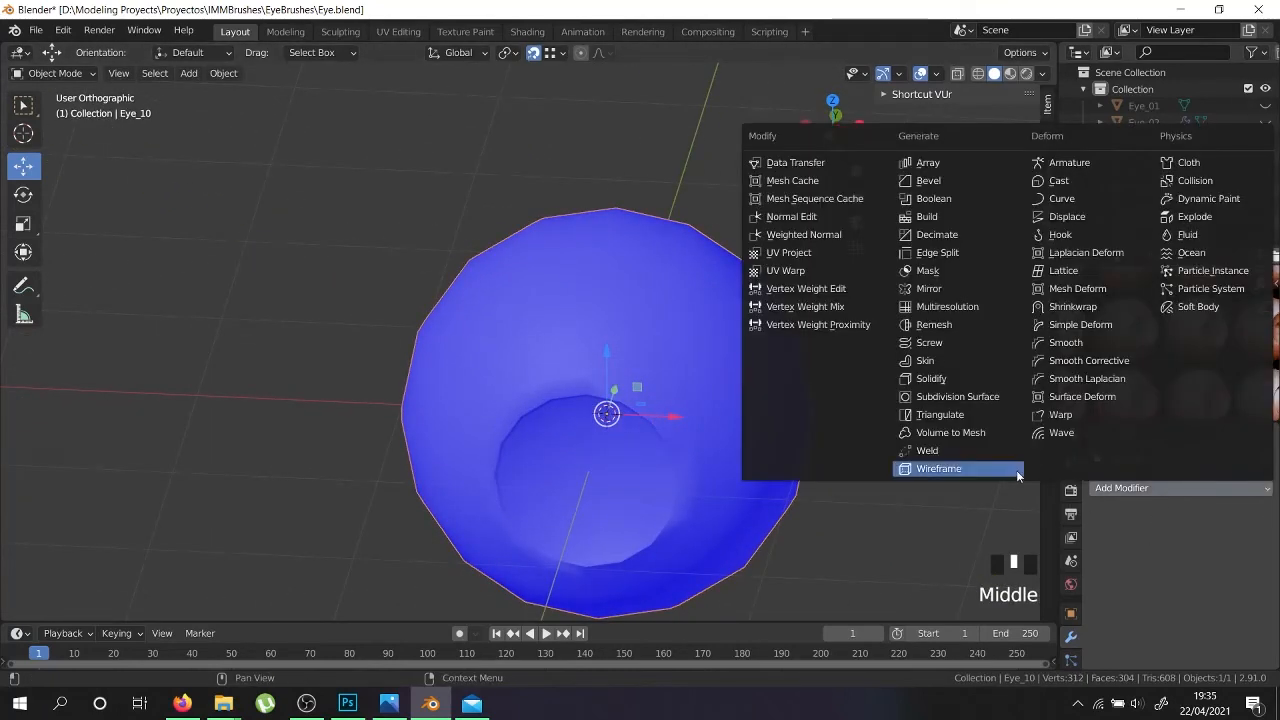
left_click(993, 402)
left_click(1249, 564)
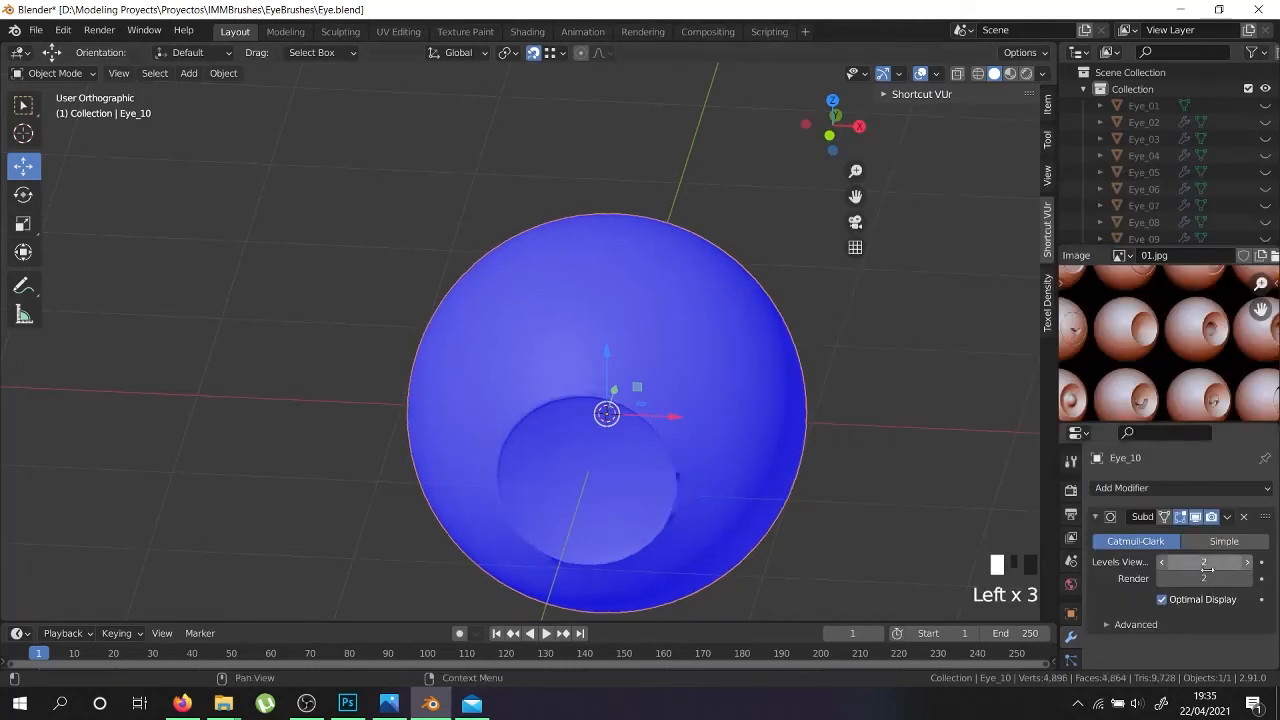
Switch Eye_10 to vertex selection in Edit Mode, select everything and merge the vertices by distance
scroll(663, 475, "up", 4)
key("Tab")
scroll(692, 481, "down", 3)
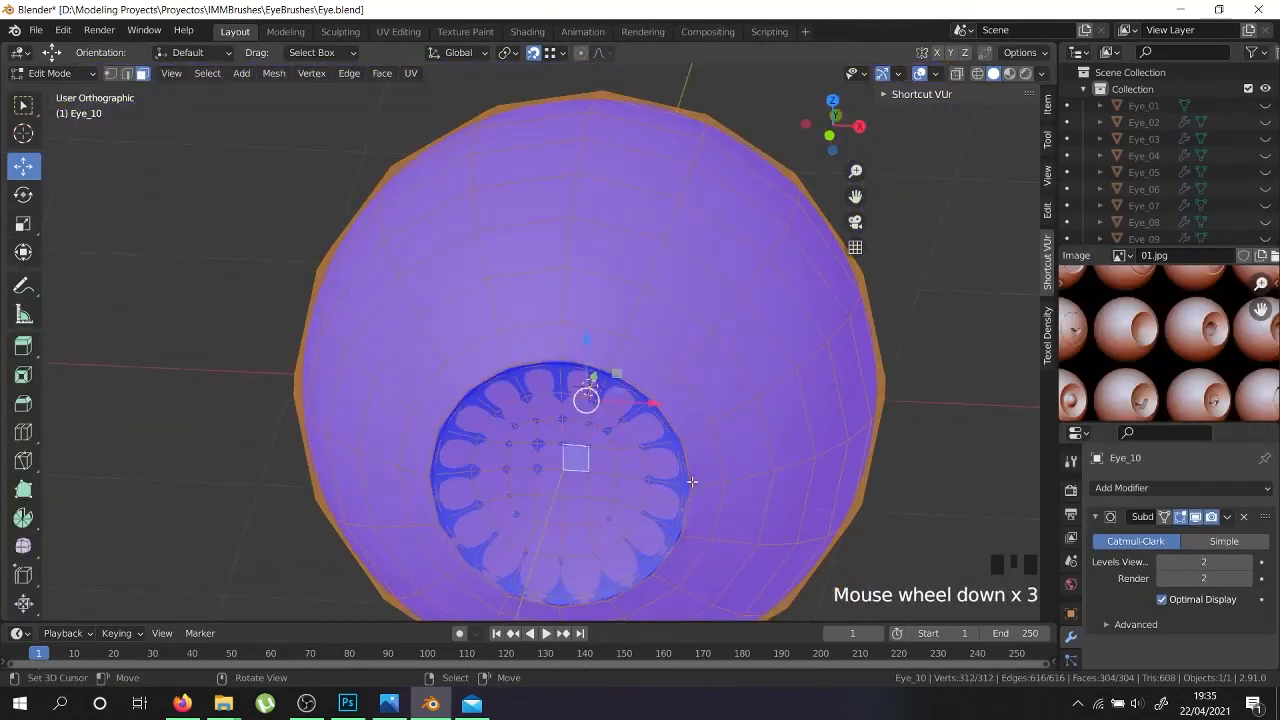
right_click(700, 455)
middle_click_drag(700, 455, 763, 443)
left_click(110, 73)
key("a")
key("a")
key("a")
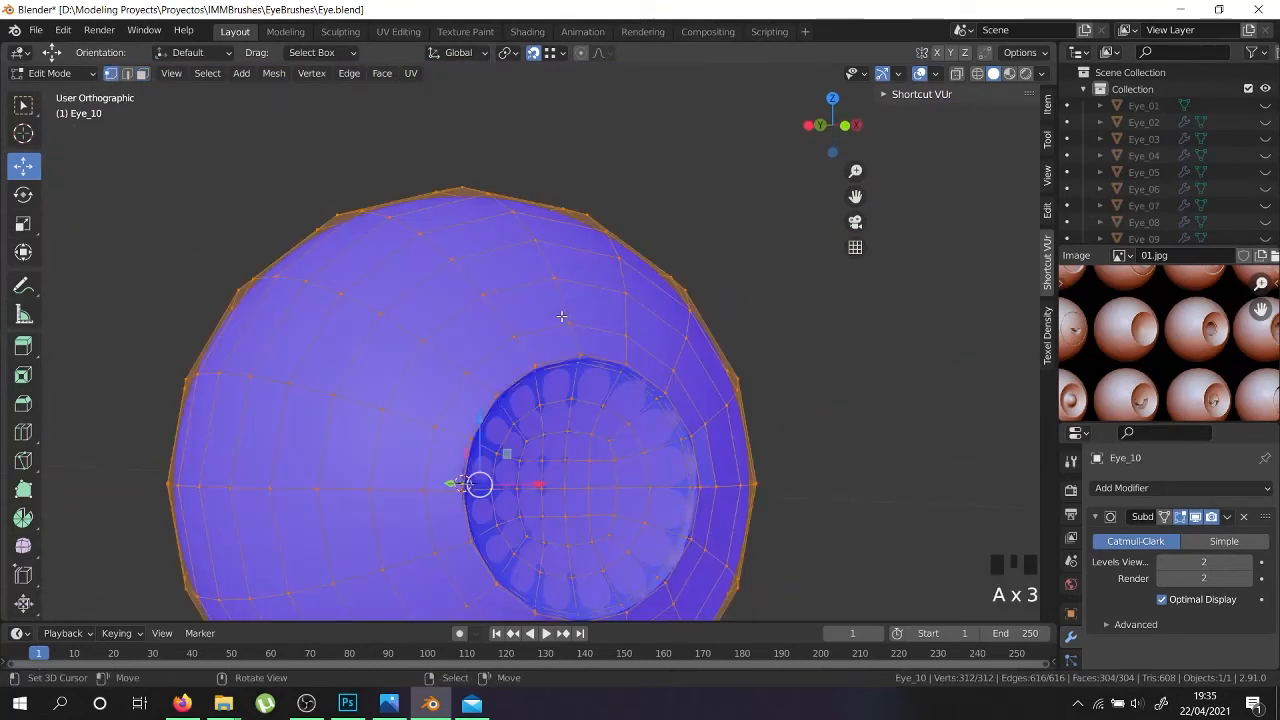
key("w")
mouse_move(568, 372)
left_click(646, 436)
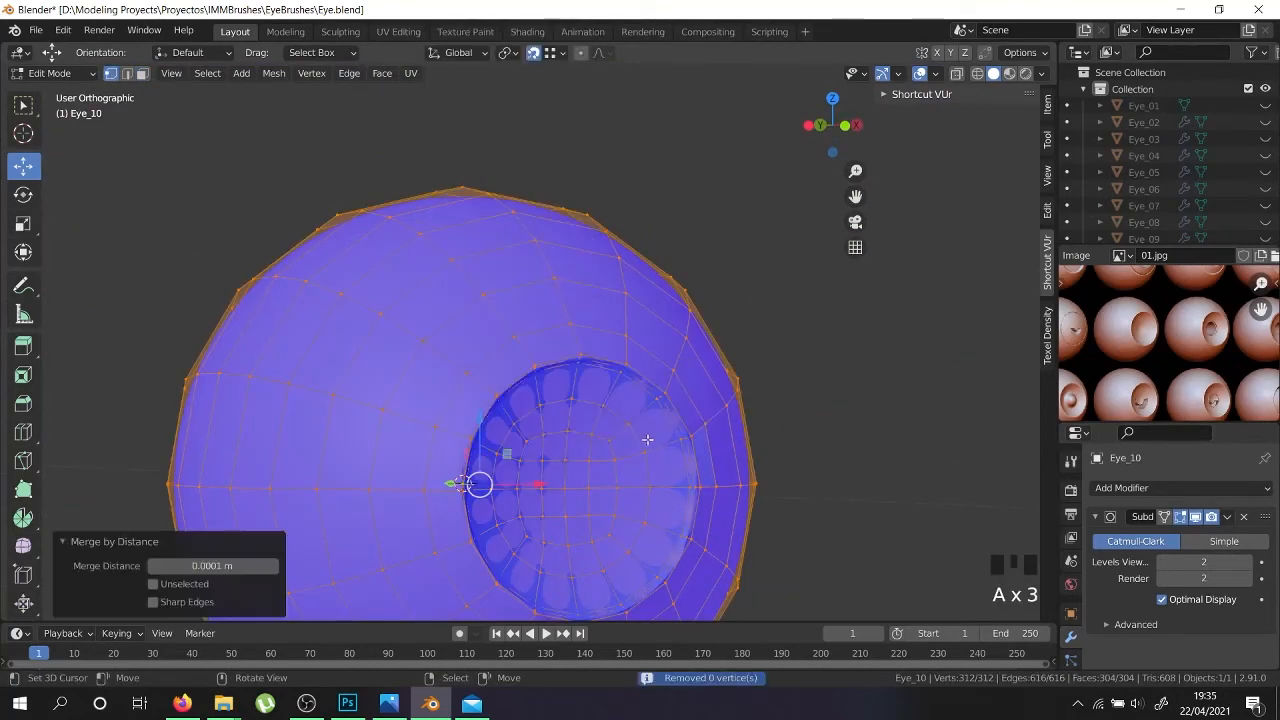
Inspect the iris border up close, then select the extra edge loop beside it and delete that edge loop
middle_click_drag(646, 436, 680, 425, "shift")
scroll(690, 422, "up", 4)
key("Tab")
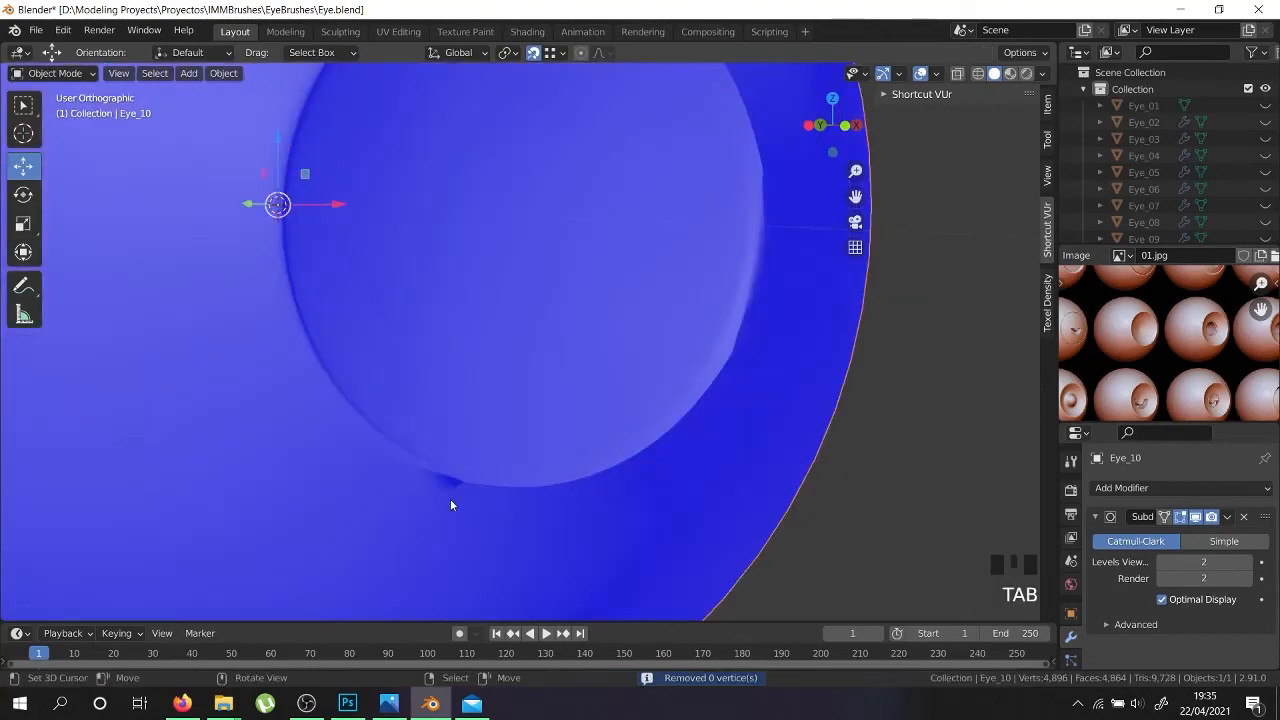
key("Tab")
scroll(448, 490, "up", 3)
key("z")
middle_click_drag(444, 466, 387, 492)
mouse_move(322, 569)
middle_mouse_down("shift")
mouse_move(449, 408)
mouse_move(466, 448)
middle_mouse_up("shift")
right_click(466, 449)
right_click(478, 449, "alt+shift")
key("x")
scroll(486, 444, "down", 2)
left_click(486, 444)
scroll(486, 444, "down", 5)
key("shift+z")
scroll(490, 440, "up", 3)
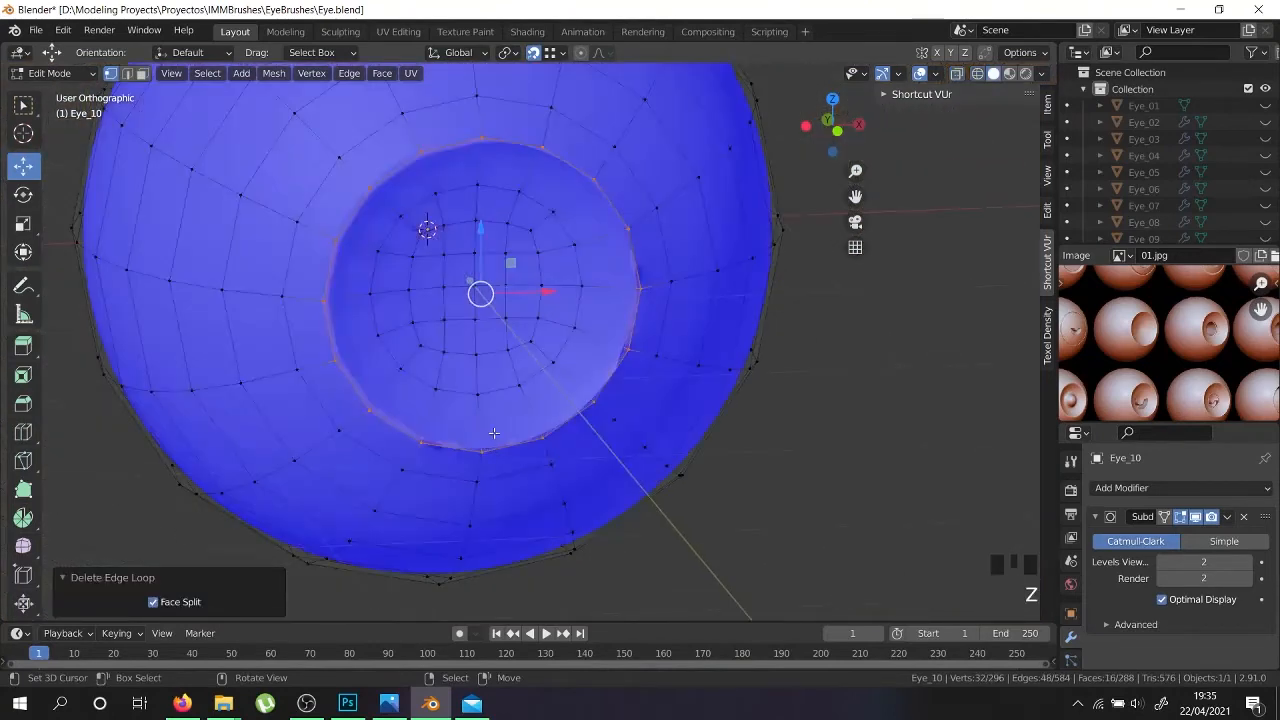
Select all of Eye_10's vertices and recalculate the normals to the outside
key("Tab")
key("Tab")
key("a")
key("a")
key("a")
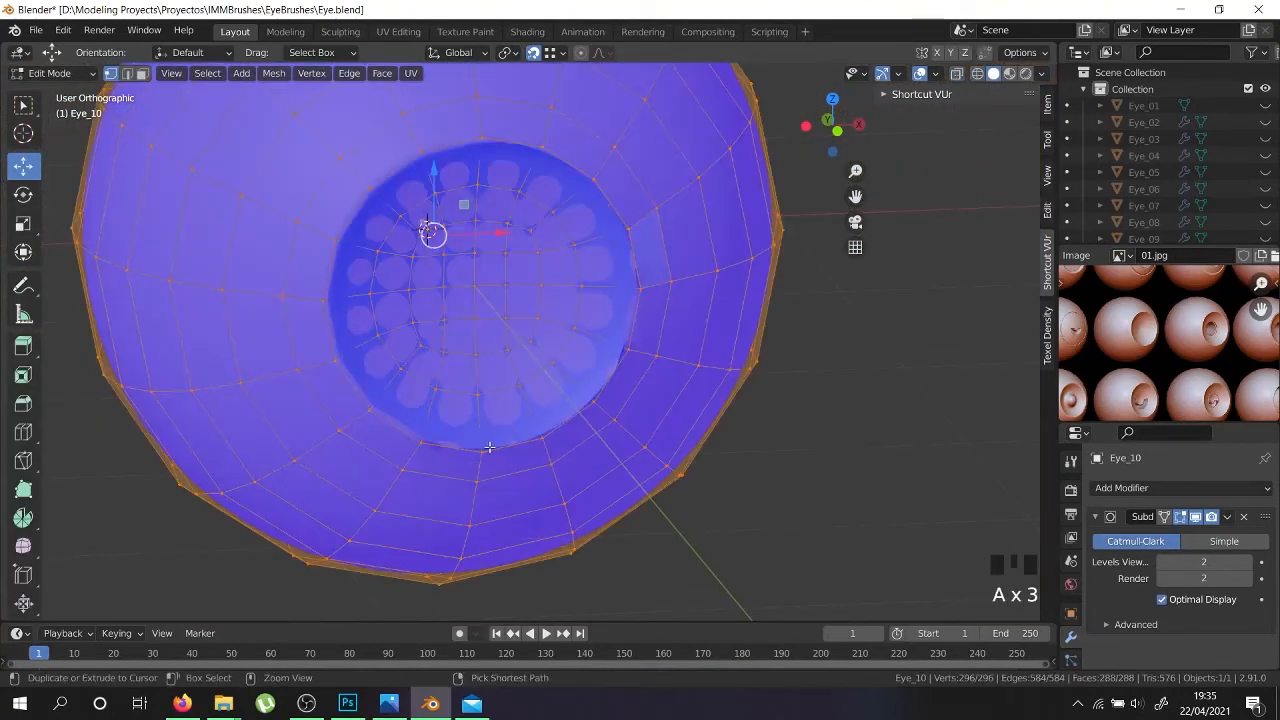
key("ctrl+n")
Try moving a vertex on the iris border to test its connection, and cancel the move
middle_click_drag(489, 447, 518, 582, "shift")
scroll(518, 582, "up", 4)
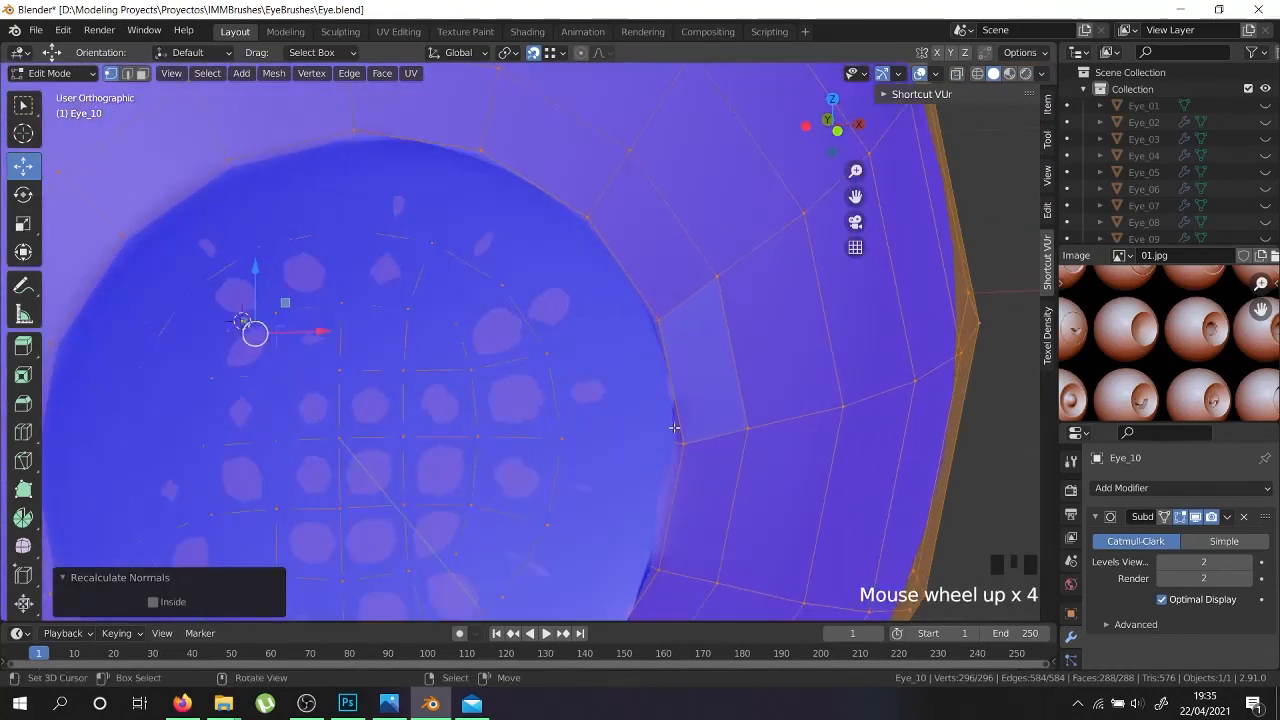
right_click(676, 447)
middle_click_drag(676, 447, 684, 446)
key("g")
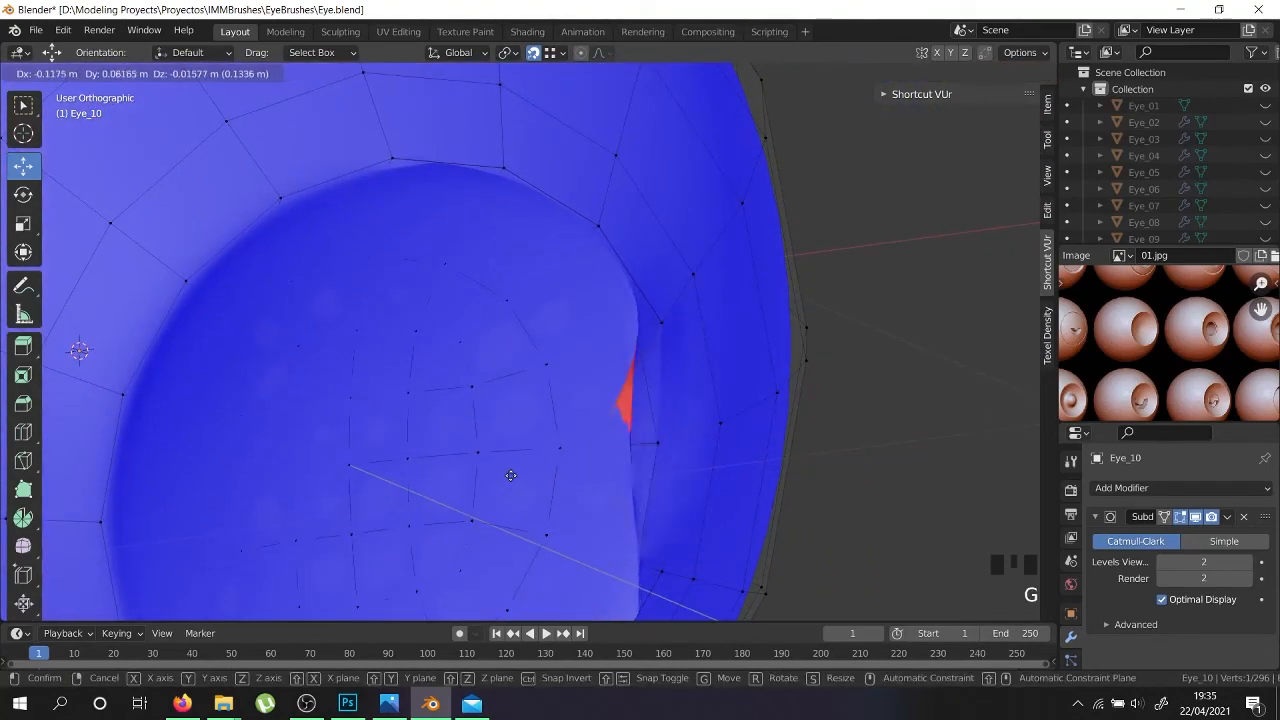
right_click(706, 464)
Switch to wireframe shading and snap the loose vertex on the iris border onto its neighbouring duplicate
key("shift+z")
middle_click_drag(706, 464, 645, 325)
right_click(651, 319)
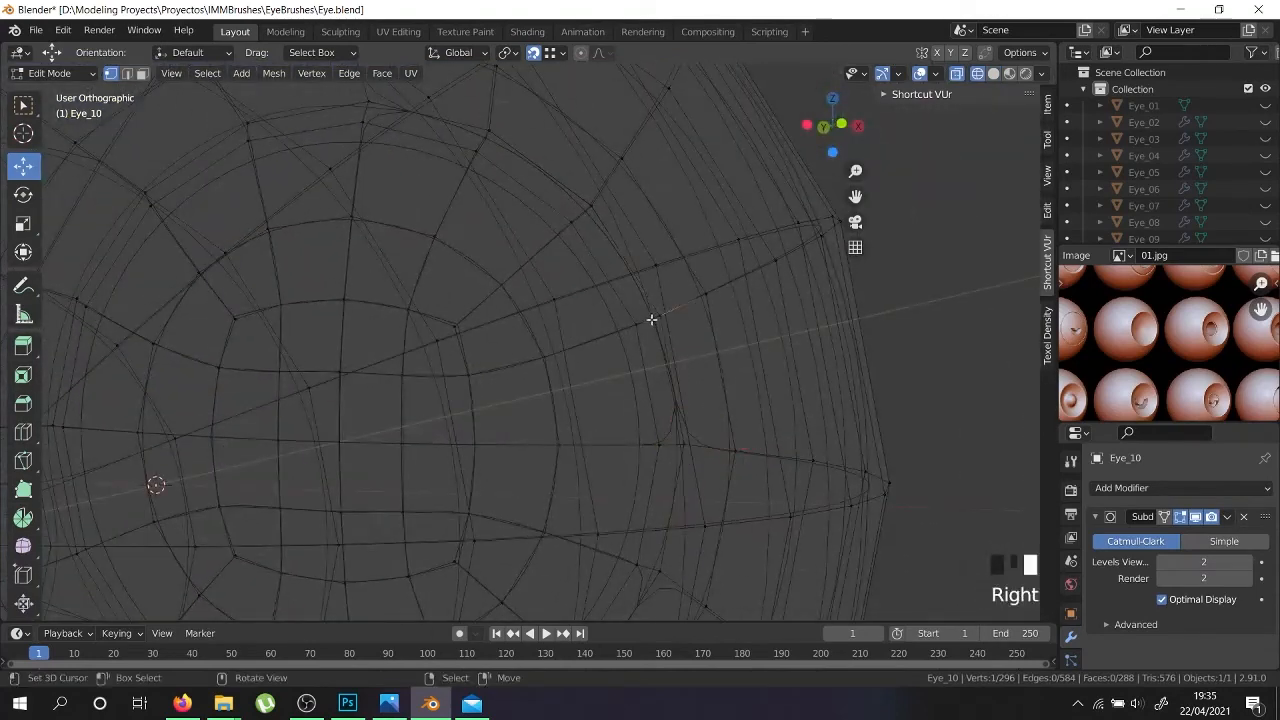
scroll(659, 318, "up", 14)
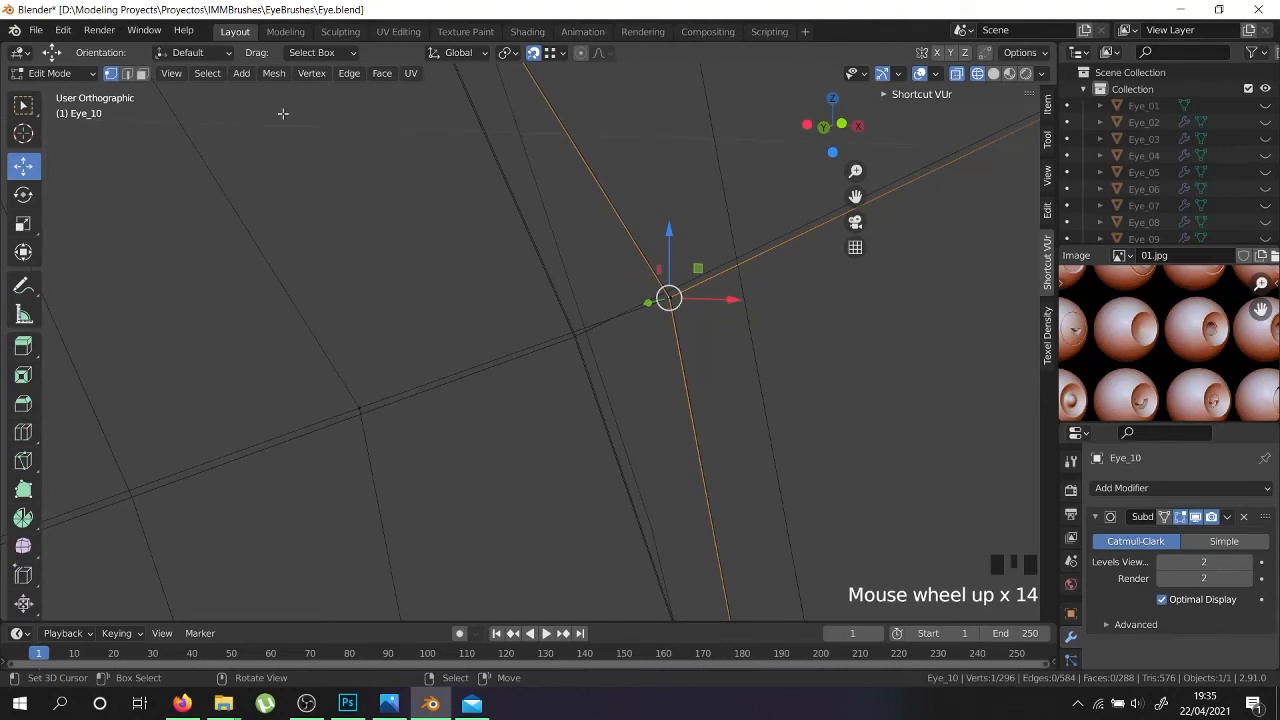
key("g")
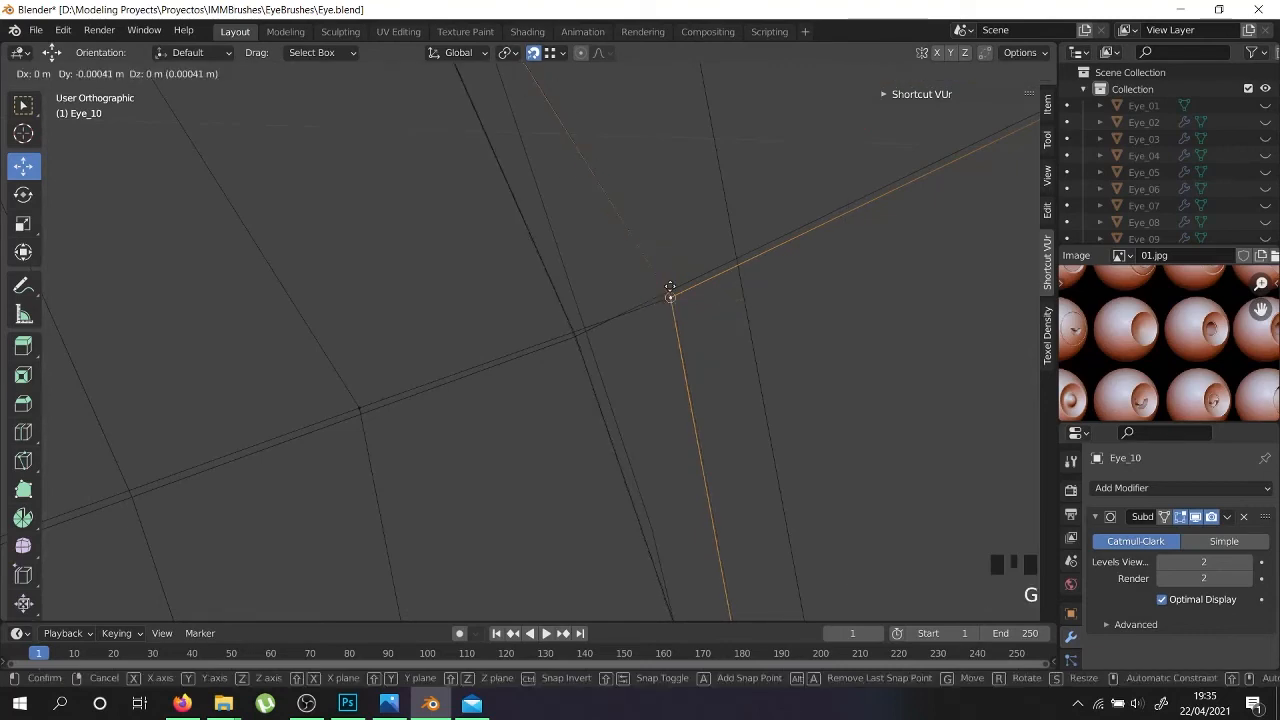
left_click(670, 289)
Examine the other iris border vertices one by one in wireframe for unwelded duplicates
scroll(674, 295, "down", 13)
middle_click_drag(739, 468, 757, 289, "shift")
scroll(706, 409, "up", 4)
right_click(714, 413)
scroll(712, 447, "down", 4)
middle_click_drag(634, 546, 757, 228, "shift")
right_click(695, 397)
scroll(694, 398, "down", 1)
scroll(514, 515, "down", 1)
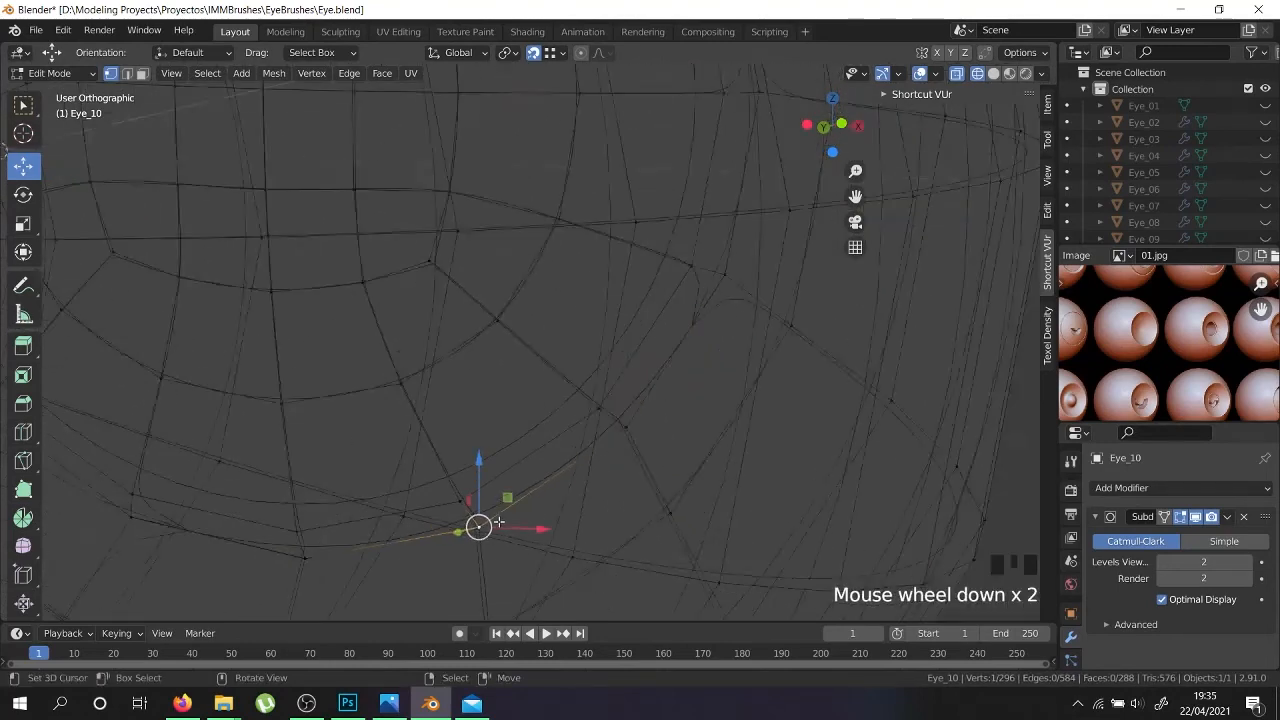
middle_click_drag(480, 520, 518, 522, "shift")
scroll(520, 520, "up", 9)
right_click(484, 496)
scroll(491, 491, "down", 6)
right_click(346, 380)
middle_click_drag(346, 380, 539, 454, "shift")
right_click(451, 380)
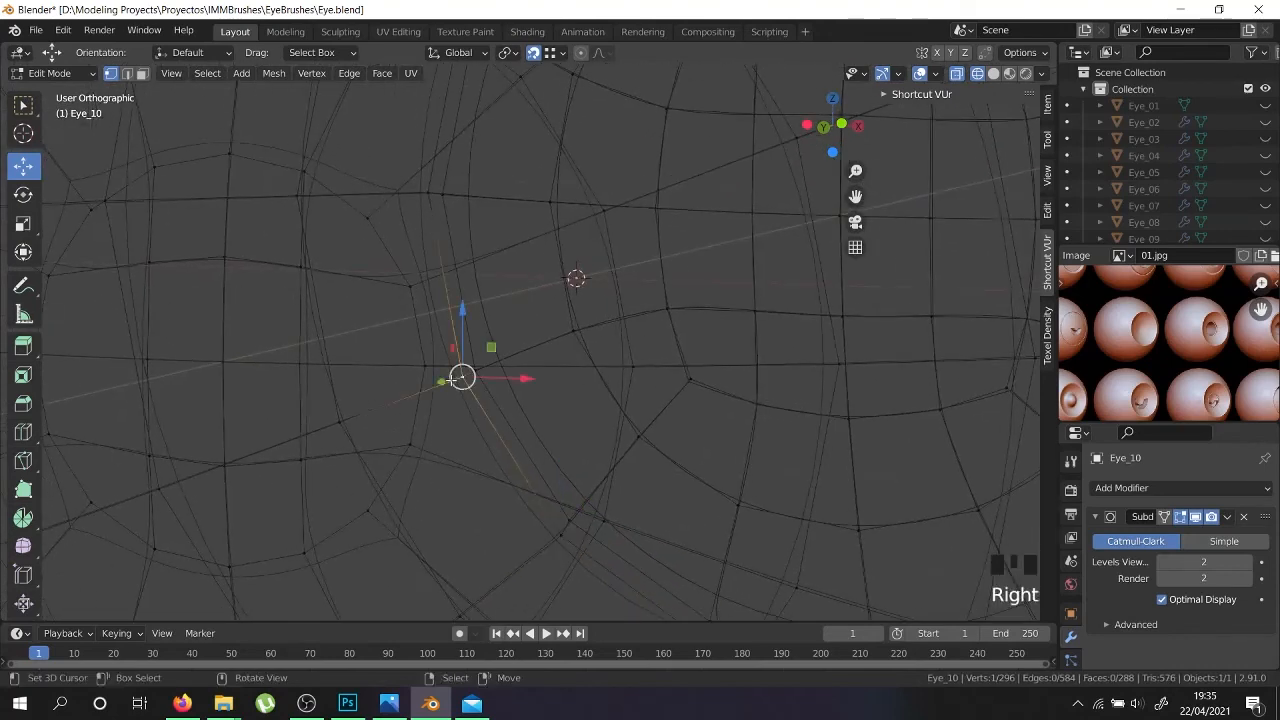
middle_click_drag(422, 260, 432, 409, "shift")
right_click(437, 340)
middle_click_drag(437, 340, 377, 527, "shift")
right_click(411, 347)
right_click(509, 194)
middle_click_drag(634, 171, 454, 369, "shift")
right_click(477, 297)
right_click(650, 268)
right_click(826, 316)
Return to solid shading, select all of Eye_10's vertices and merge them by distance
scroll(829, 323, "down", 4)
key("z")
middle_click_drag(872, 427, 783, 327, "shift")
key("a")
key("a")
key("a")
key("w")
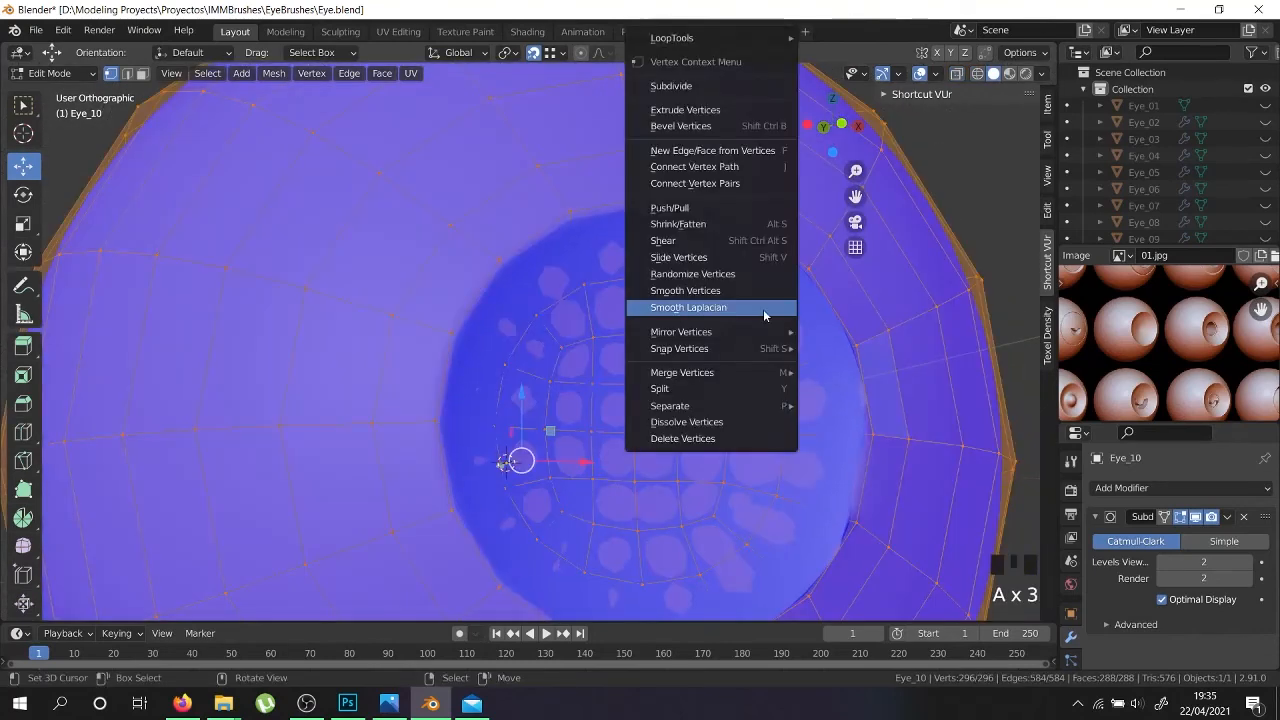
mouse_move(736, 375)
left_click(838, 434)
Snap the loose vertex on the lower right of the iris border onto its duplicate
middle_click_drag(838, 434, 770, 416, "shift")
right_click(765, 414)
scroll(715, 500, "up", 5)
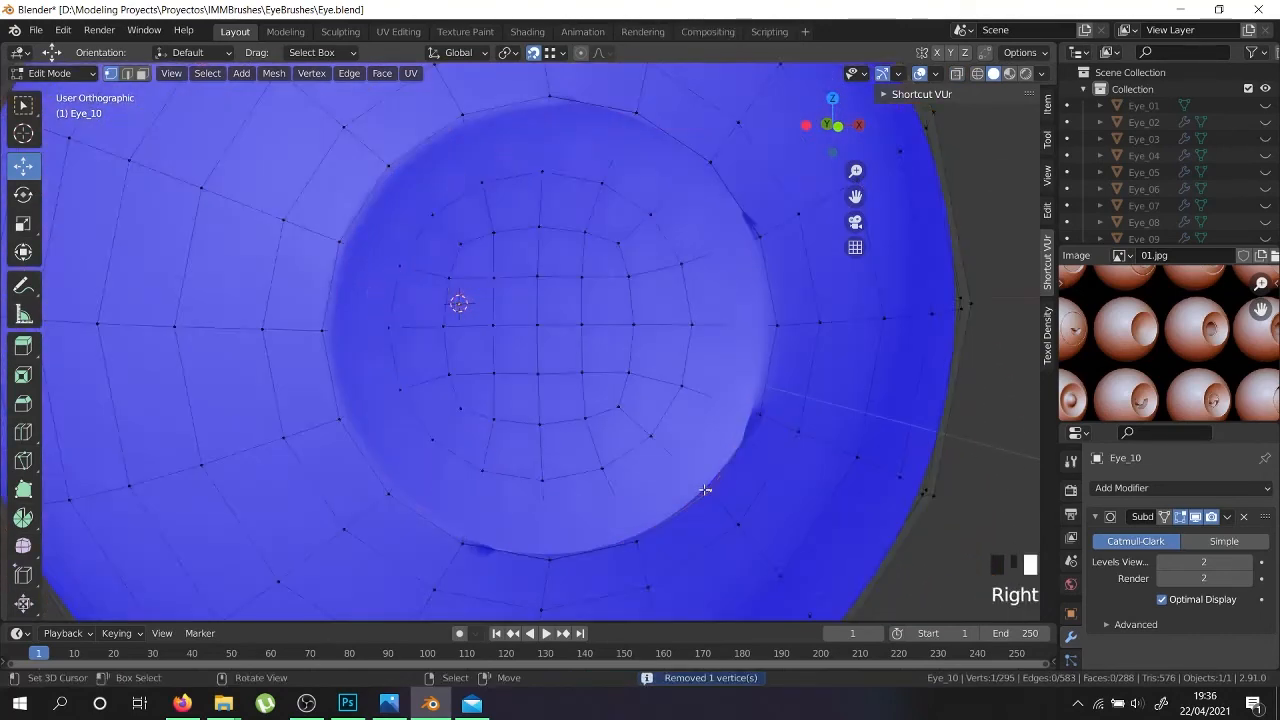
key("g")
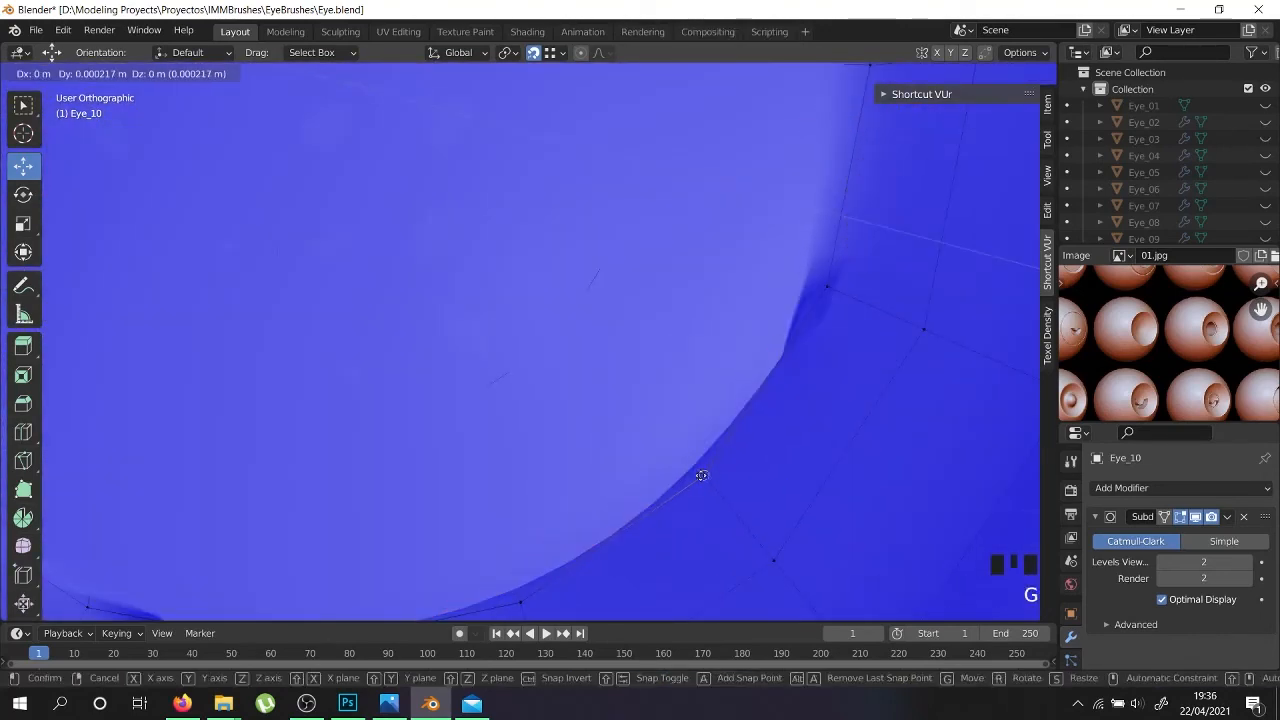
left_click(711, 479)
Test-move two neighbouring vertices on the lower right iris border to check their welds, cancelling each move
right_click(822, 286)
key("g")
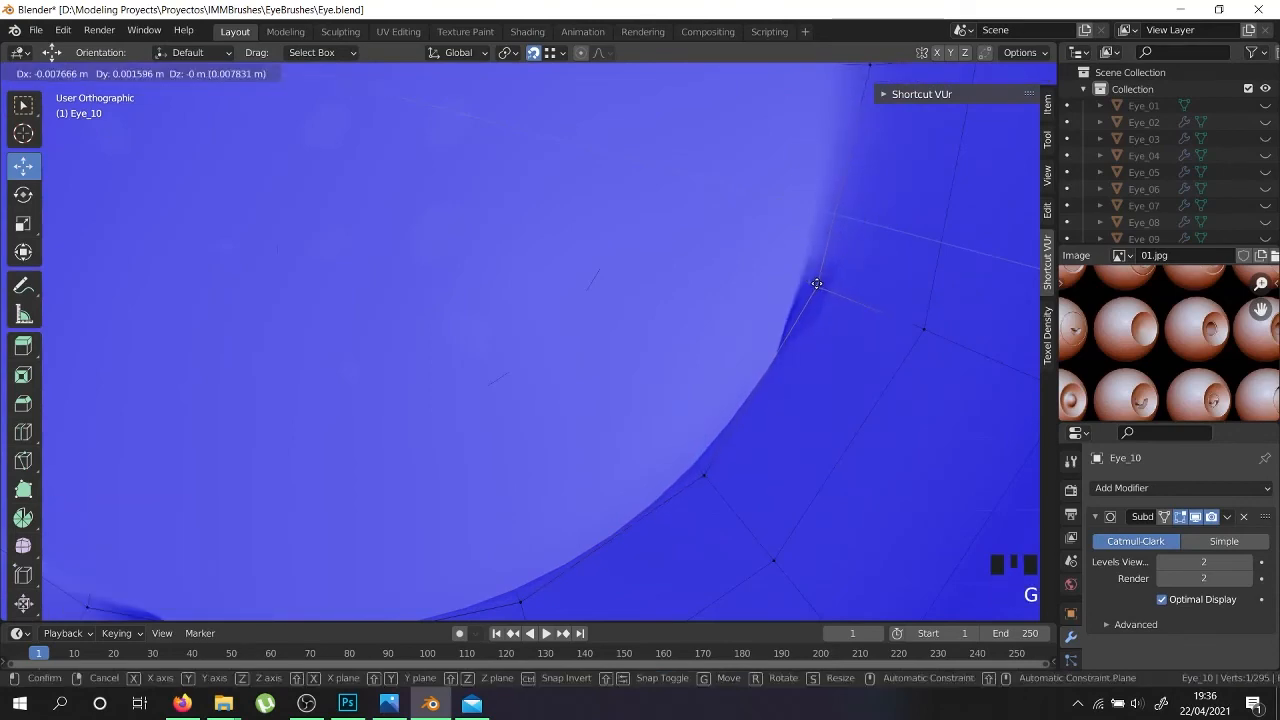
right_click(815, 285)
scroll(731, 385, "down", 1)
scroll(728, 394, "up", 3)
right_click(558, 545)
key("g")
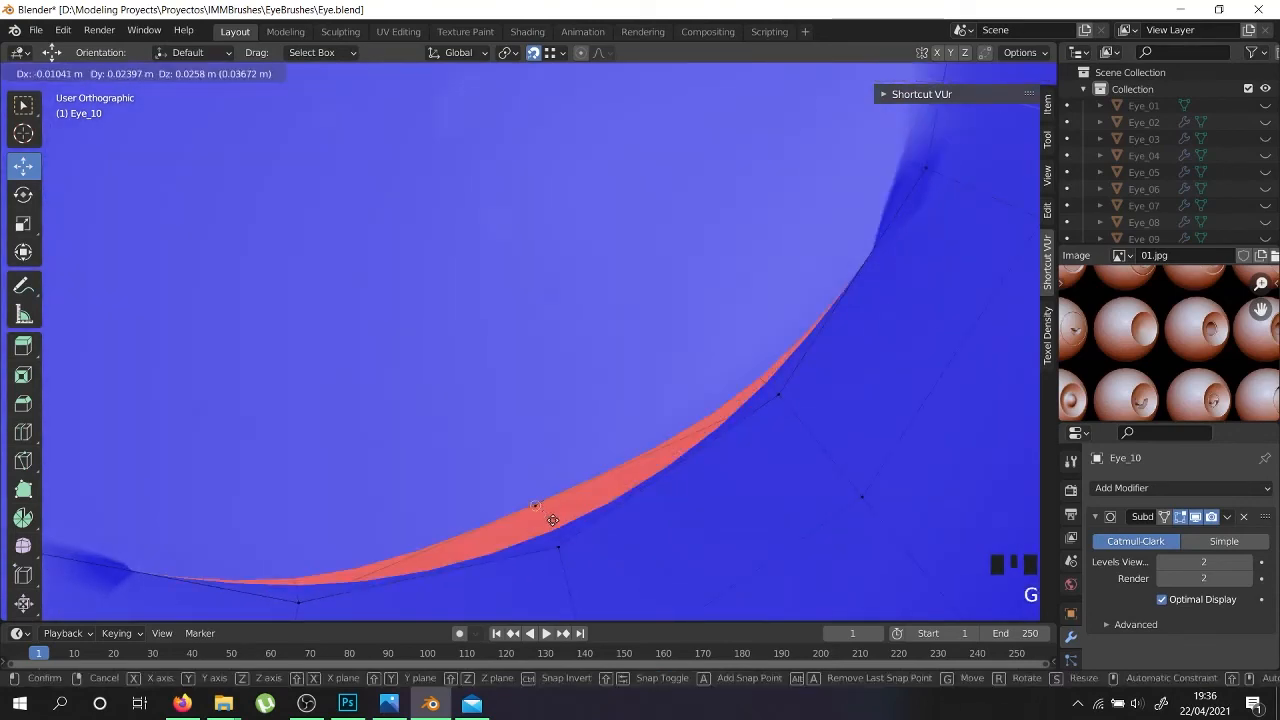
right_click(560, 549)
Test-move three vertices along the lower left iris border to check their welds, discarding every move
scroll(558, 546, "down", 3)
middle_click_drag(558, 546, 888, 449, "shift")
right_click(586, 446)
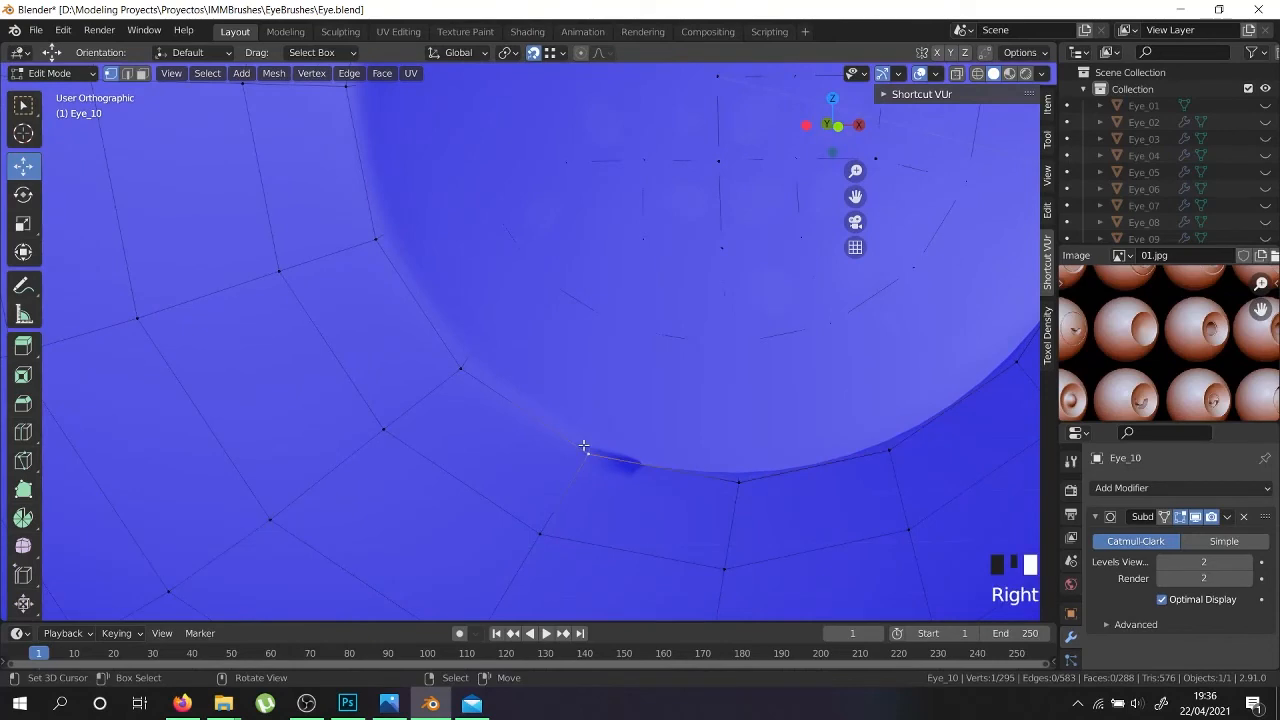
key("g")
right_click(600, 423)
right_click(462, 367)
key("g")
right_click(444, 314)
right_click(375, 240)
key("g")
left_click(390, 230)
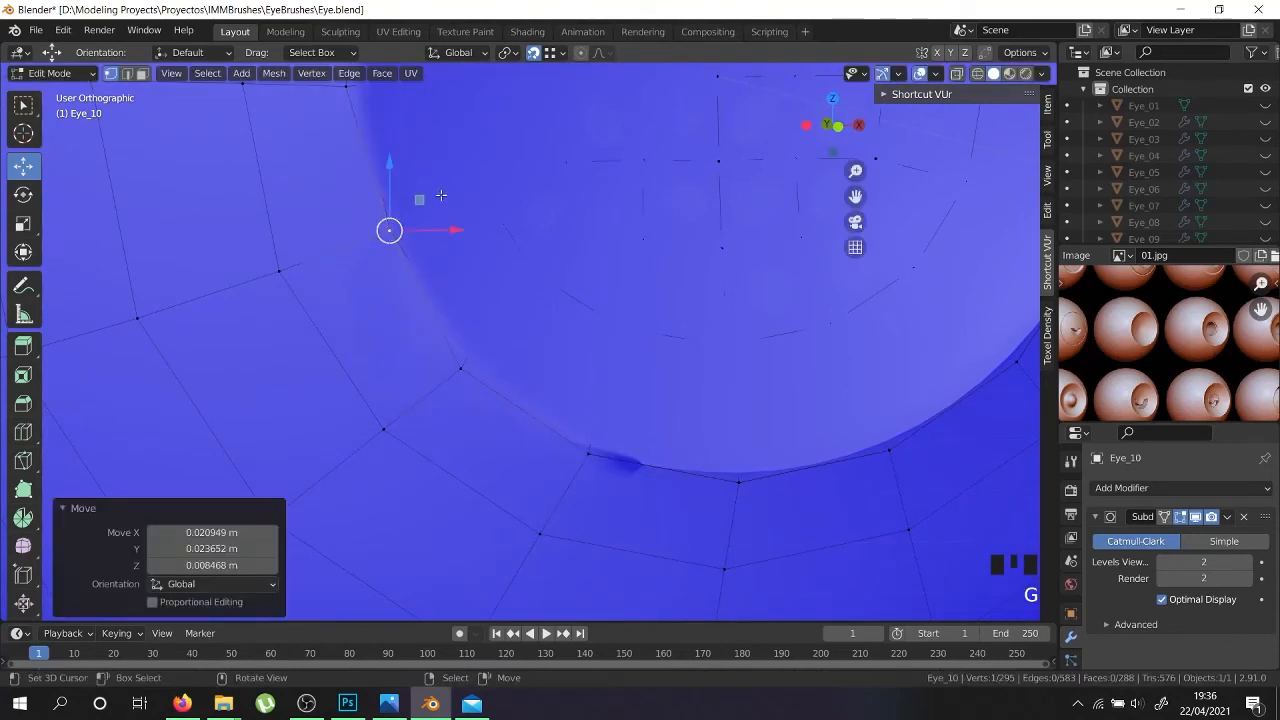
key("ctrl+z")
Select the whole Eye_10 mesh again and merge its vertices by distance to weld the snapped border vertices
middle_click_drag(441, 196, 321, 348, "shift")
scroll(443, 354, "down", 4)
key("a")
key("a")
key("a")
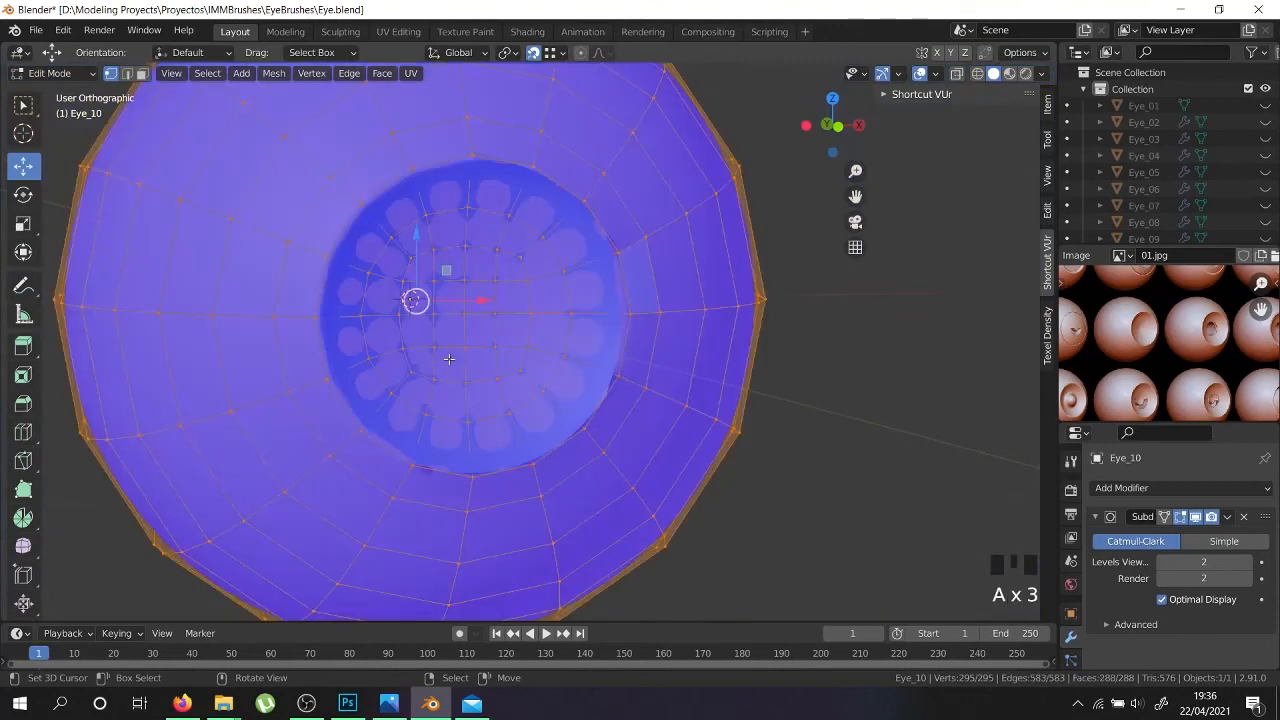
key("w")
mouse_move(449, 365)
left_click(505, 439)
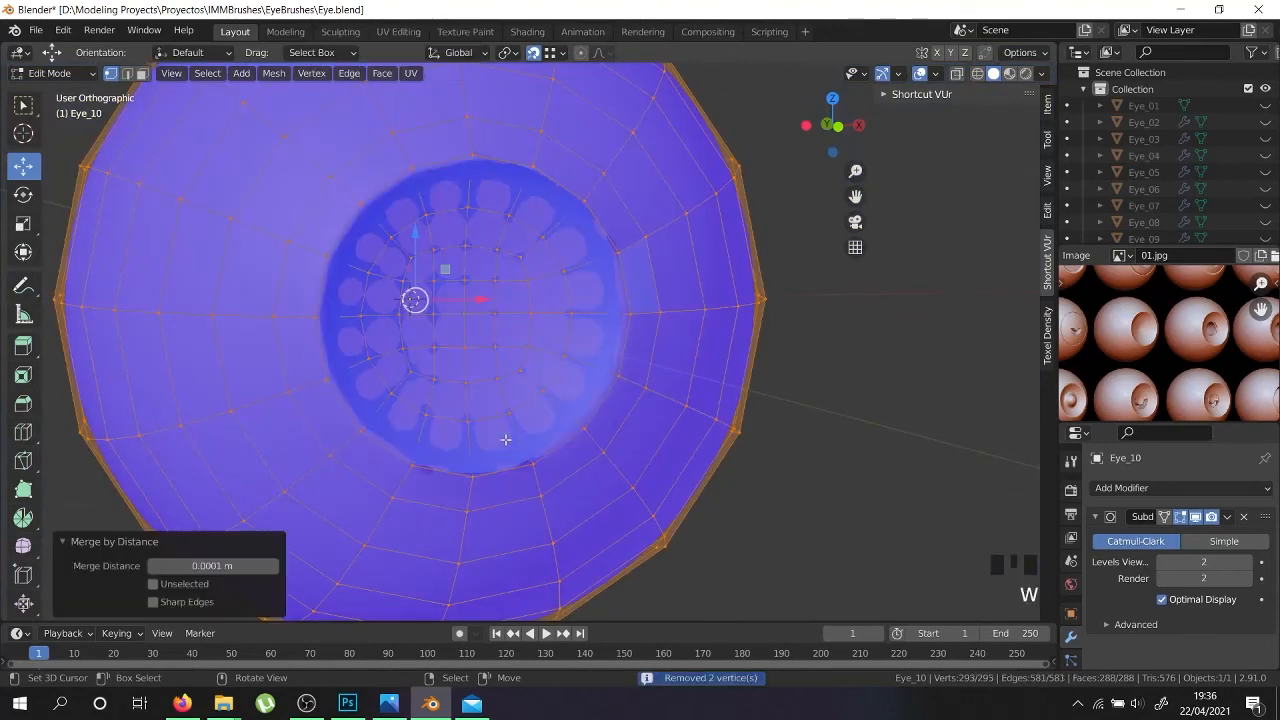
Snap the loose vertex on the lower iris border onto its duplicate and merge the whole Eye_10 mesh by distance
scroll(517, 495, "up", 4)
right_click(551, 429)
right_click(461, 451)
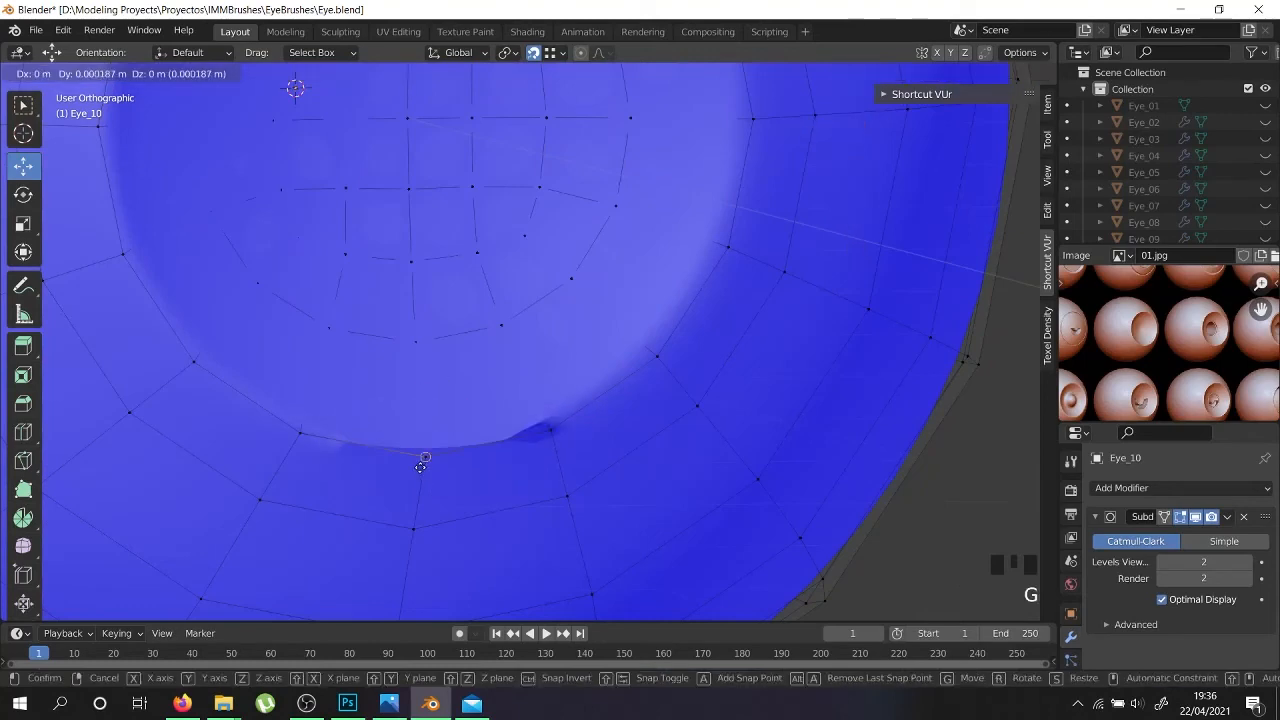
key("a")
key("a")
key("a")
key("w")
mouse_move(470, 449)
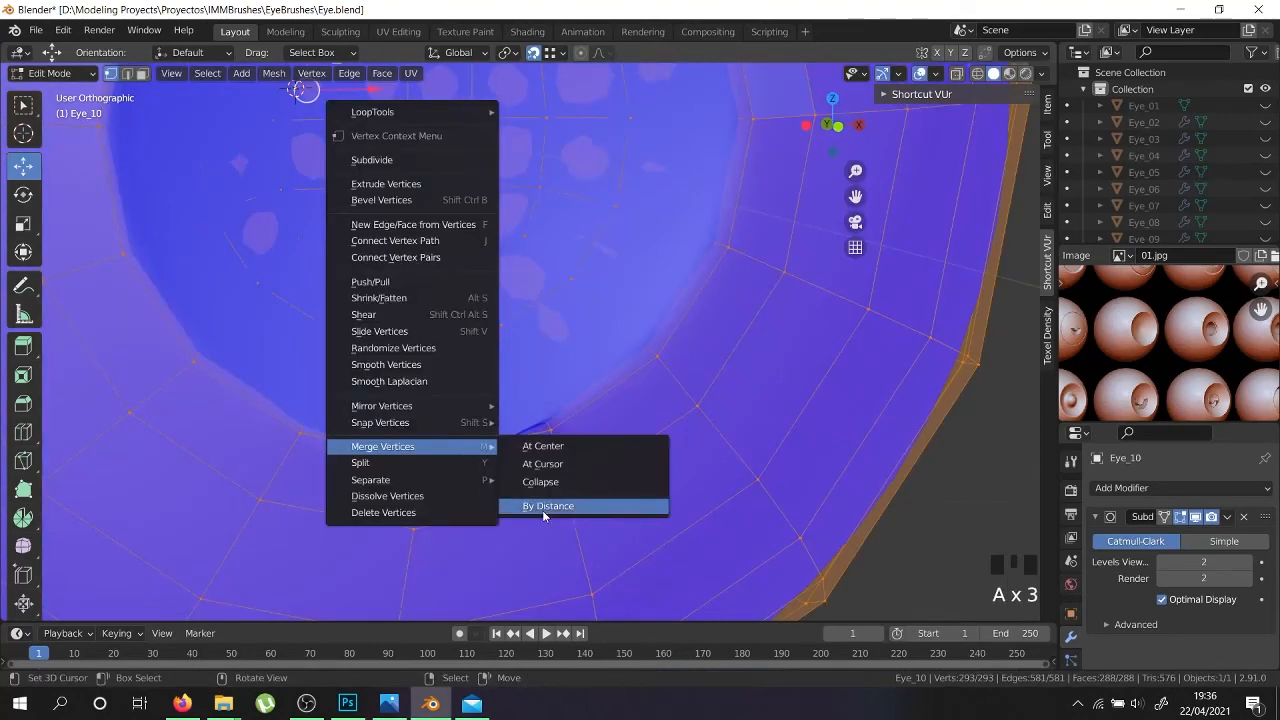
left_click(540, 506)
key("Tab")
key("Tab")
scroll(558, 489, "down", 3)
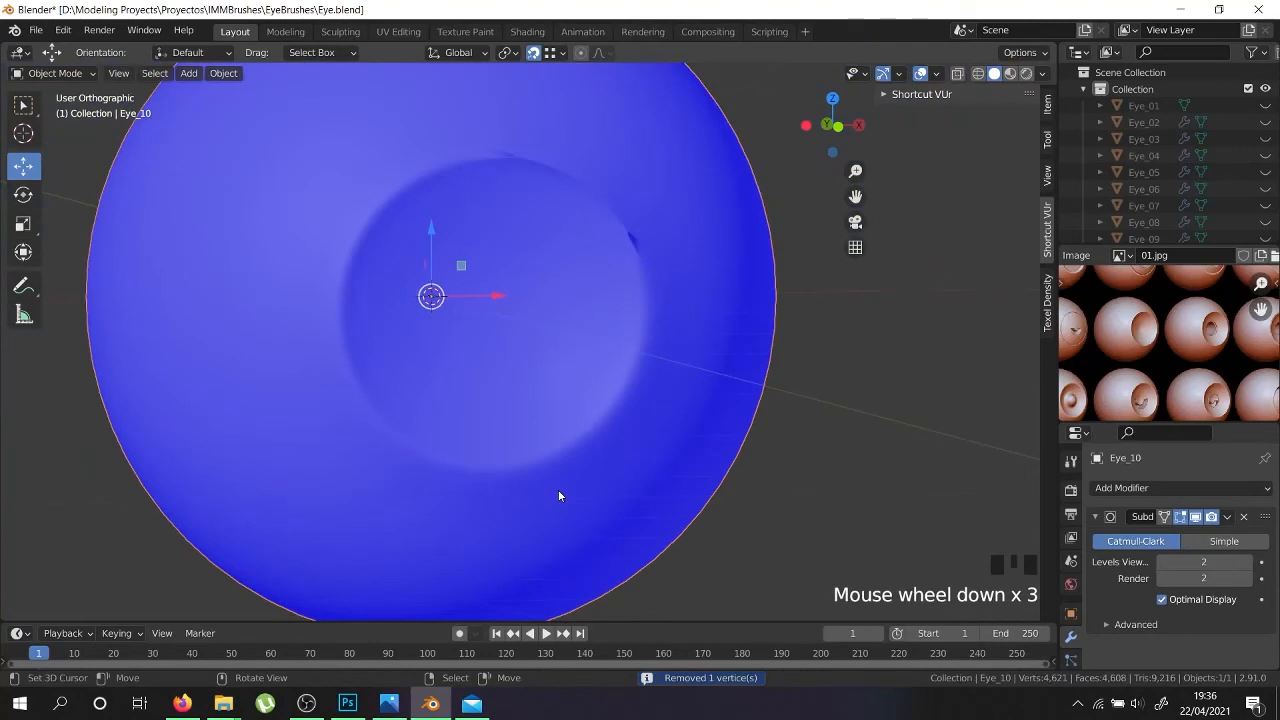
Test the weld on the upper right iris border and snap the neighbouring loose vertex above onto its duplicate
scroll(628, 294, "up", 3)
scroll(632, 215, "up", 3)
right_click(650, 324)
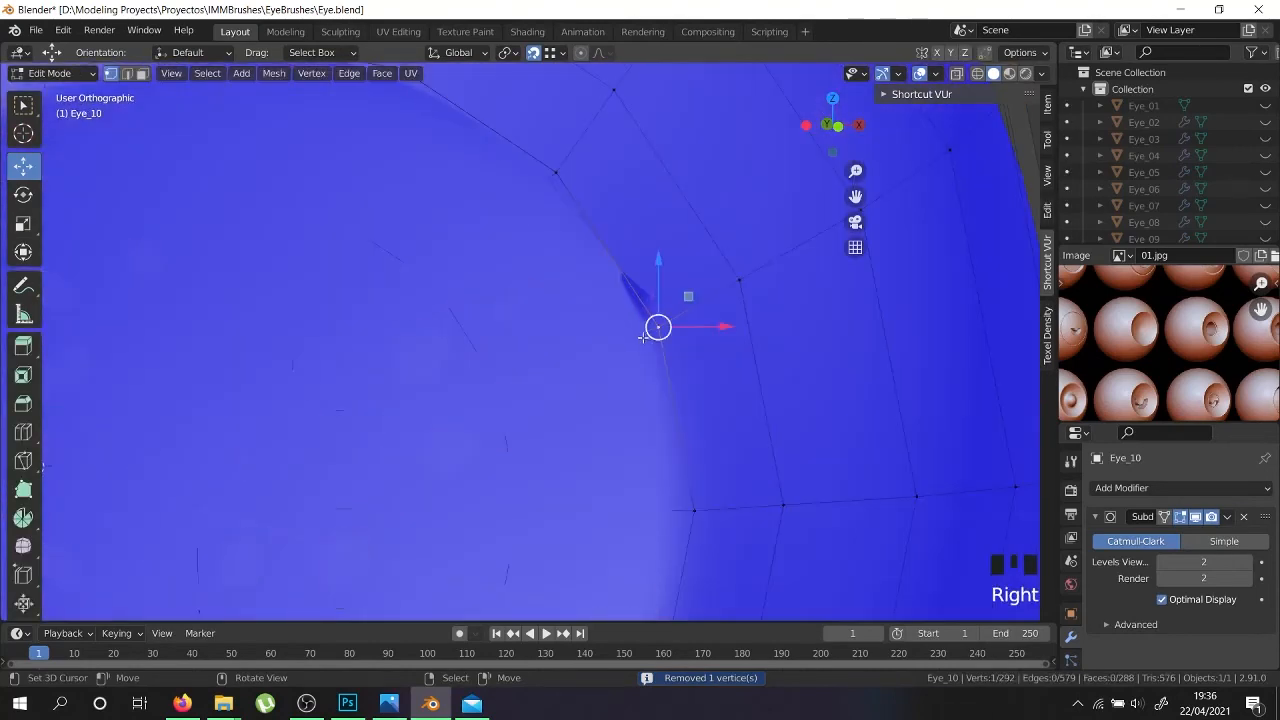
key("g")
right_click(606, 349)
right_click(534, 165)
key("g")
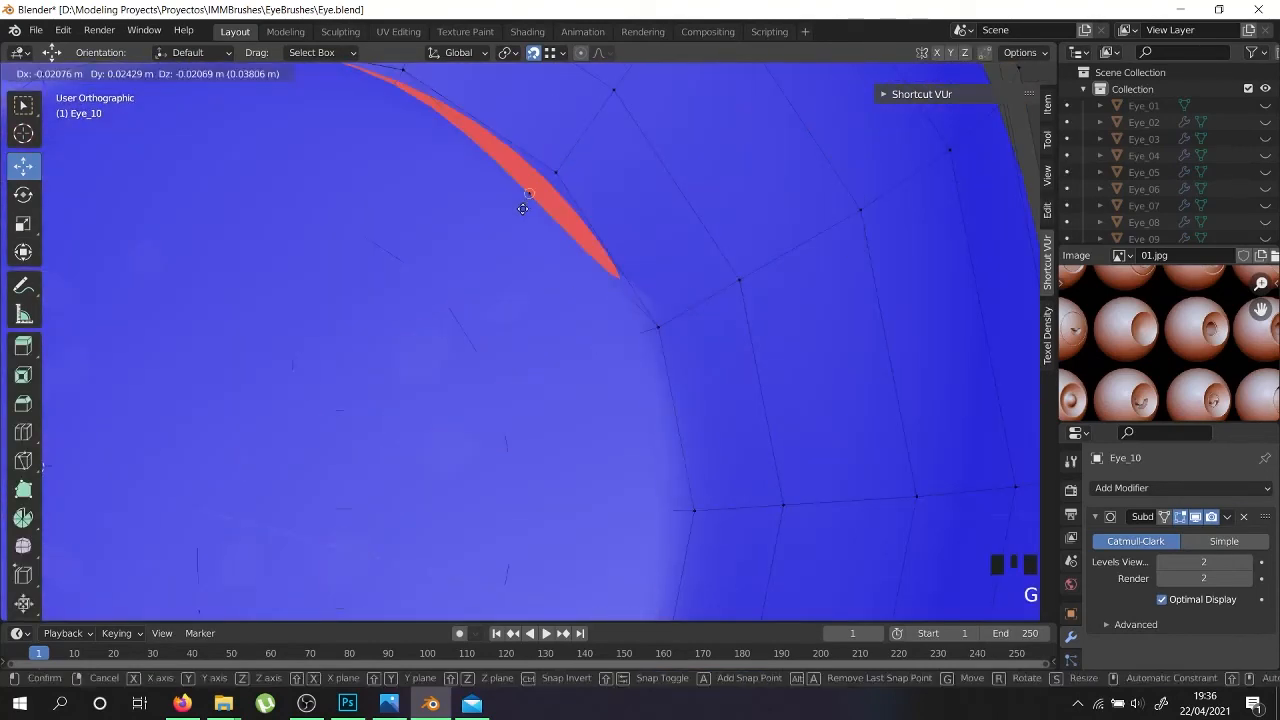
left_click(559, 162)
Snap the loose vertex just right of the top of the iris border onto its duplicate
middle_click_drag(260, 331, 380, 531, "shift")
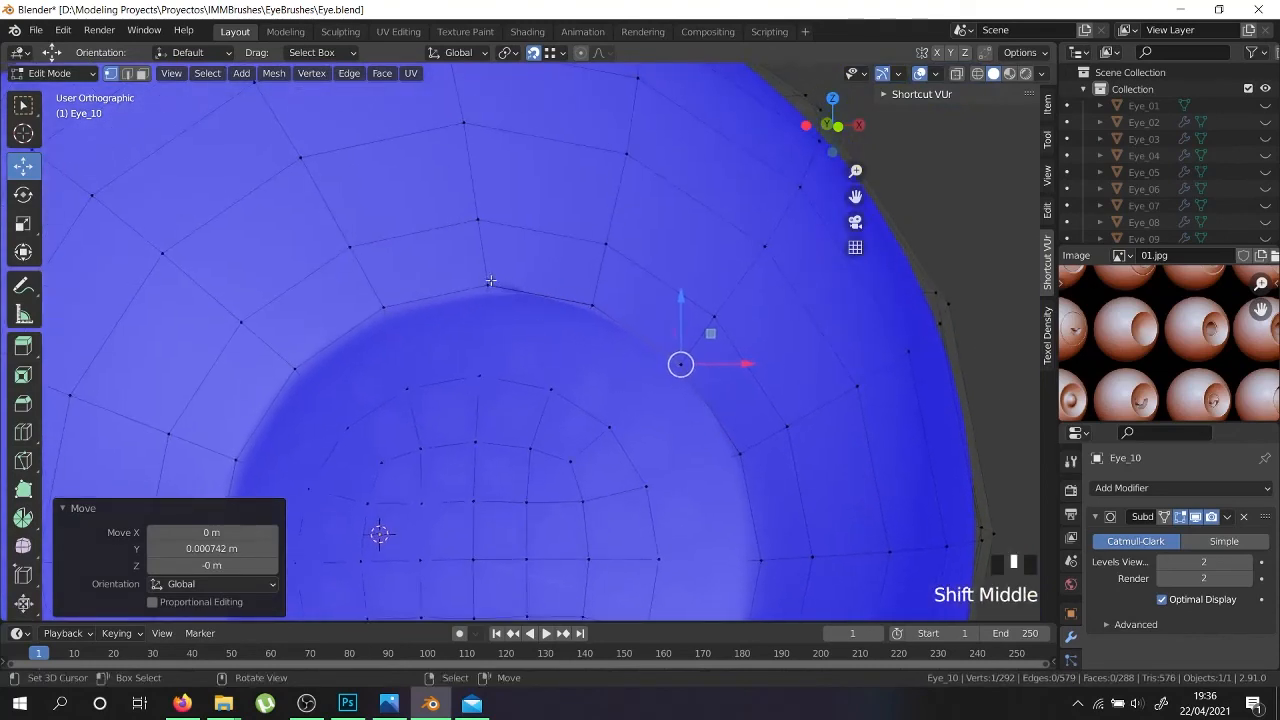
right_click(489, 283)
right_click(706, 331)
key("g")
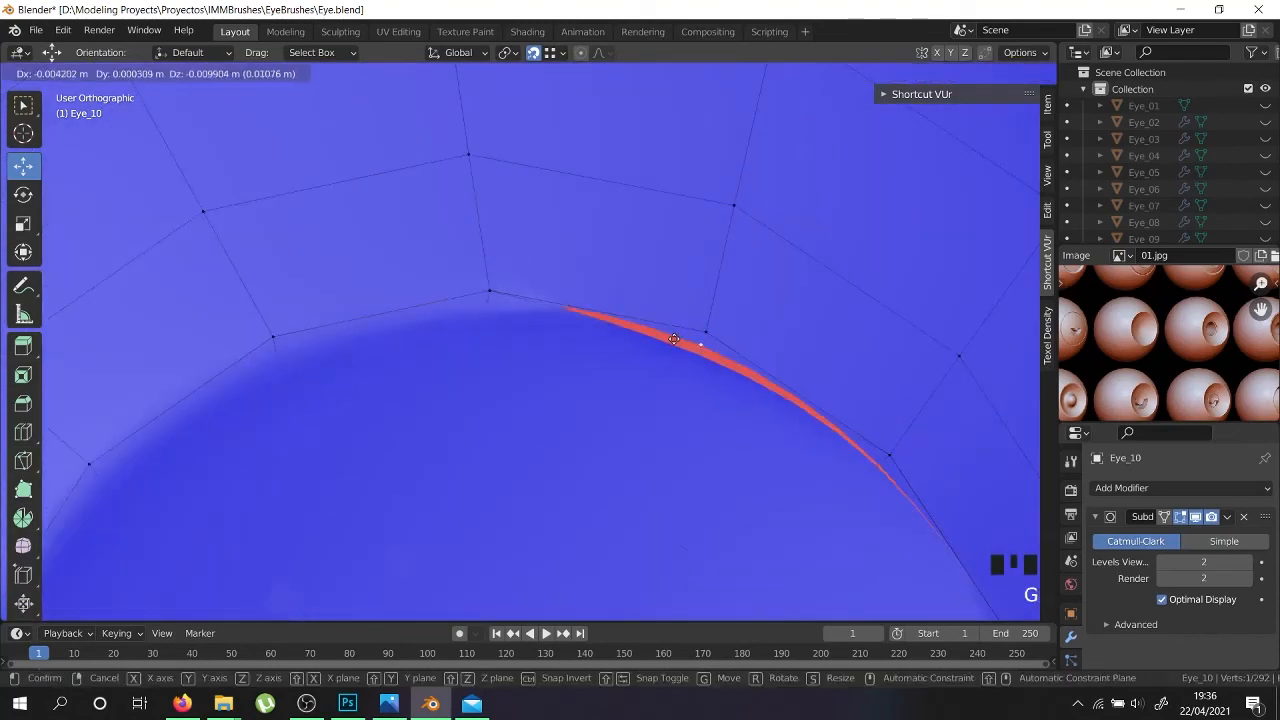
left_click(708, 331)
Select all of Eye_10, merge its vertices by distance to weld the upper border, and return to Object Mode
scroll(709, 335, "down", 5)
key("a")
key("a")
key("a")
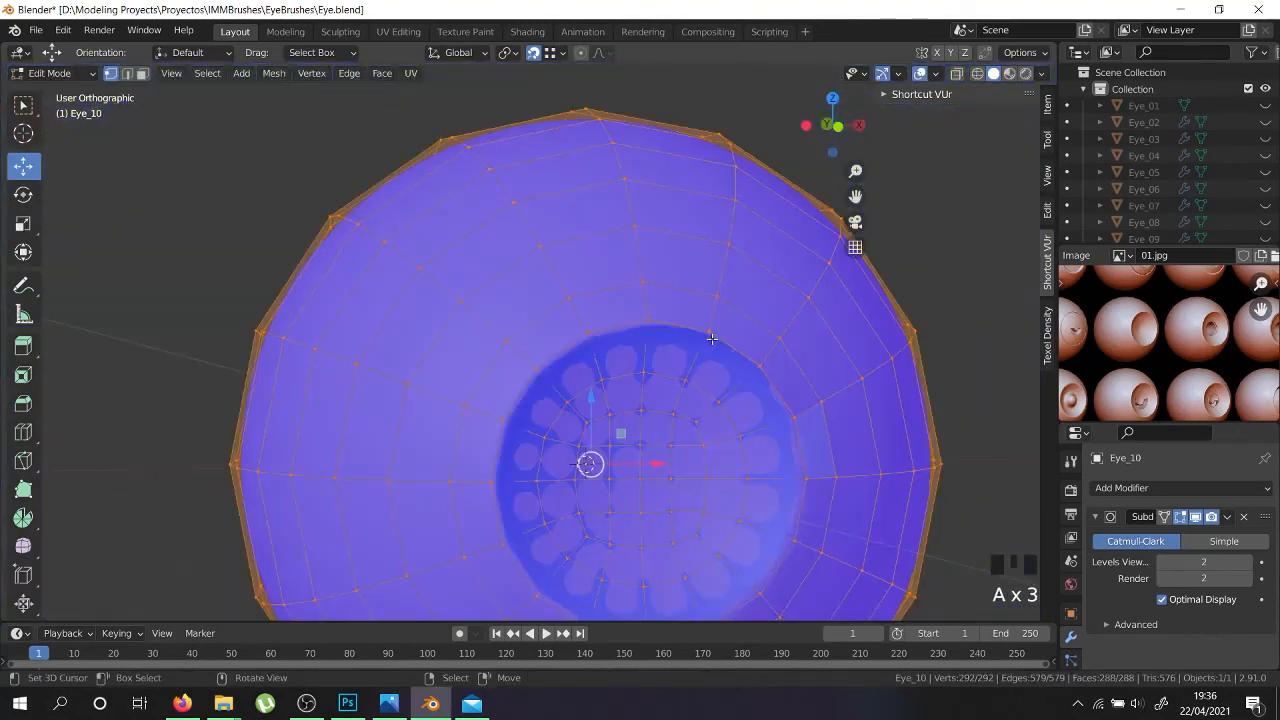
key("w")
mouse_move(729, 375)
left_click(800, 431)
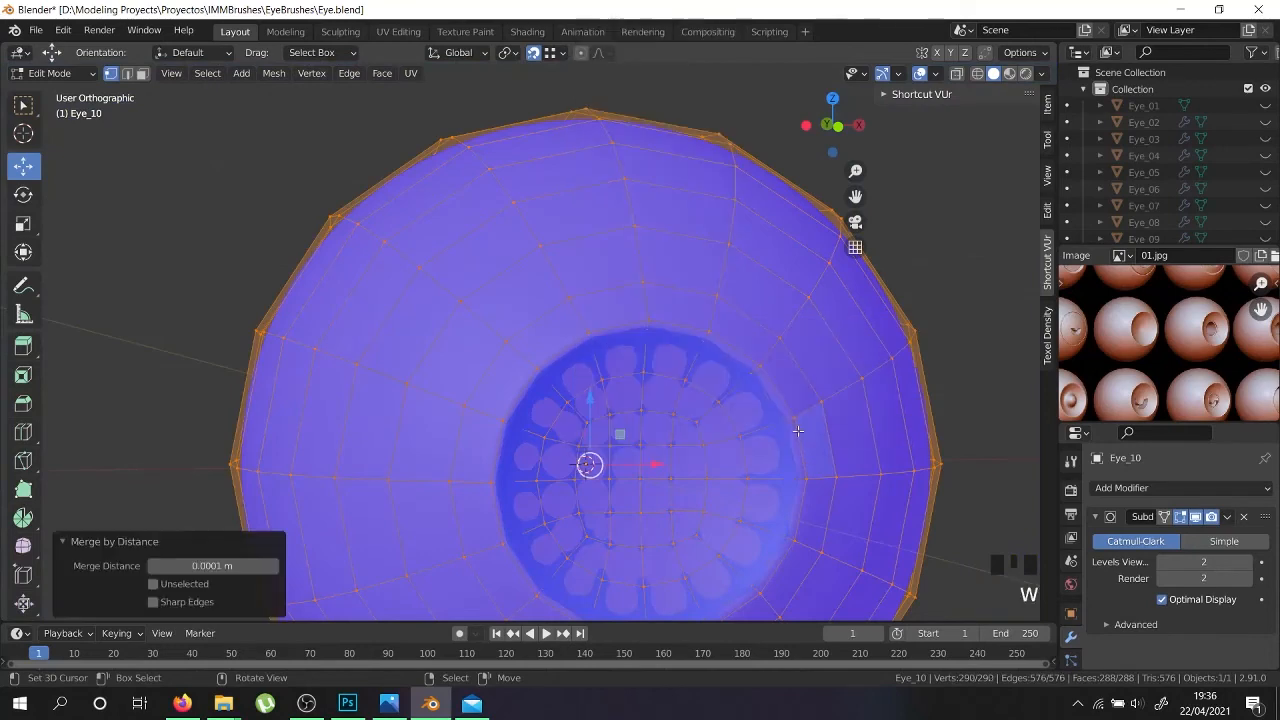
key("Tab")
Turn off the Face Orientation overlay and inspect the plain shading of the eye's concave iris
scroll(623, 401, "down", 4)
mouse_move(623, 401)
middle_mouse_down()
mouse_move(669, 458)
mouse_move(643, 402)
middle_mouse_up()
scroll(635, 439, "up", 4)
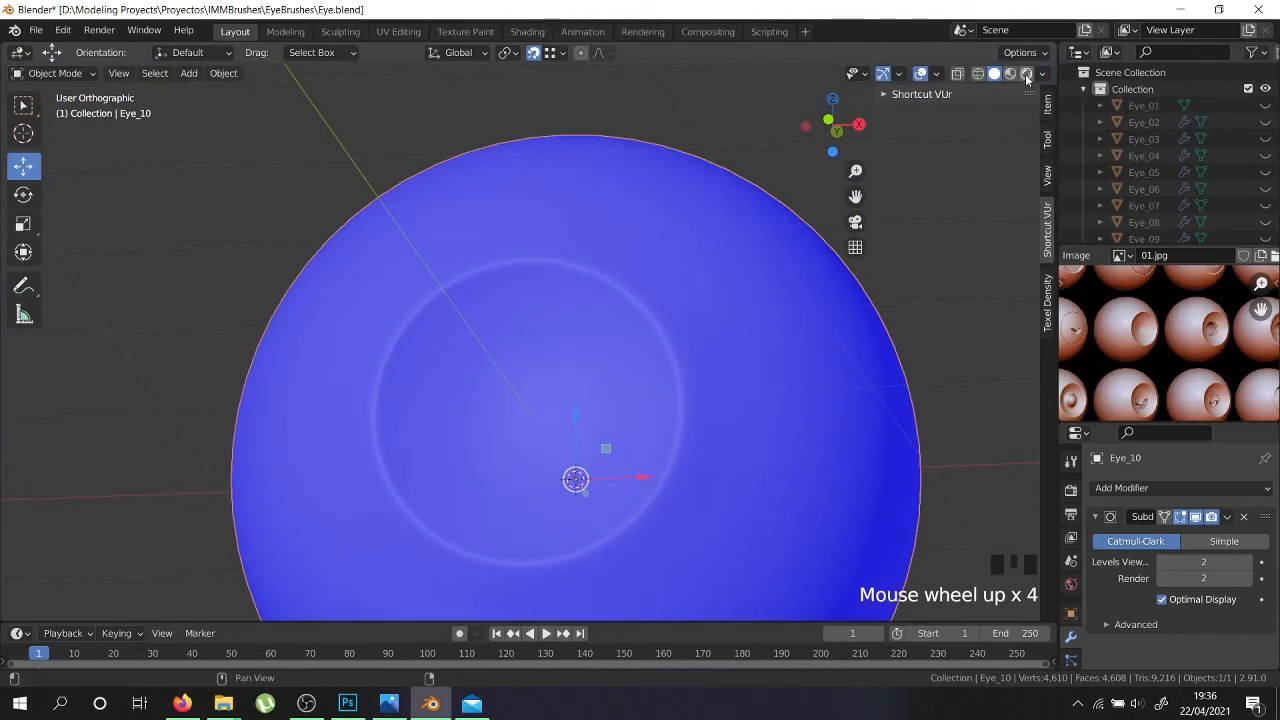
left_click(933, 75)
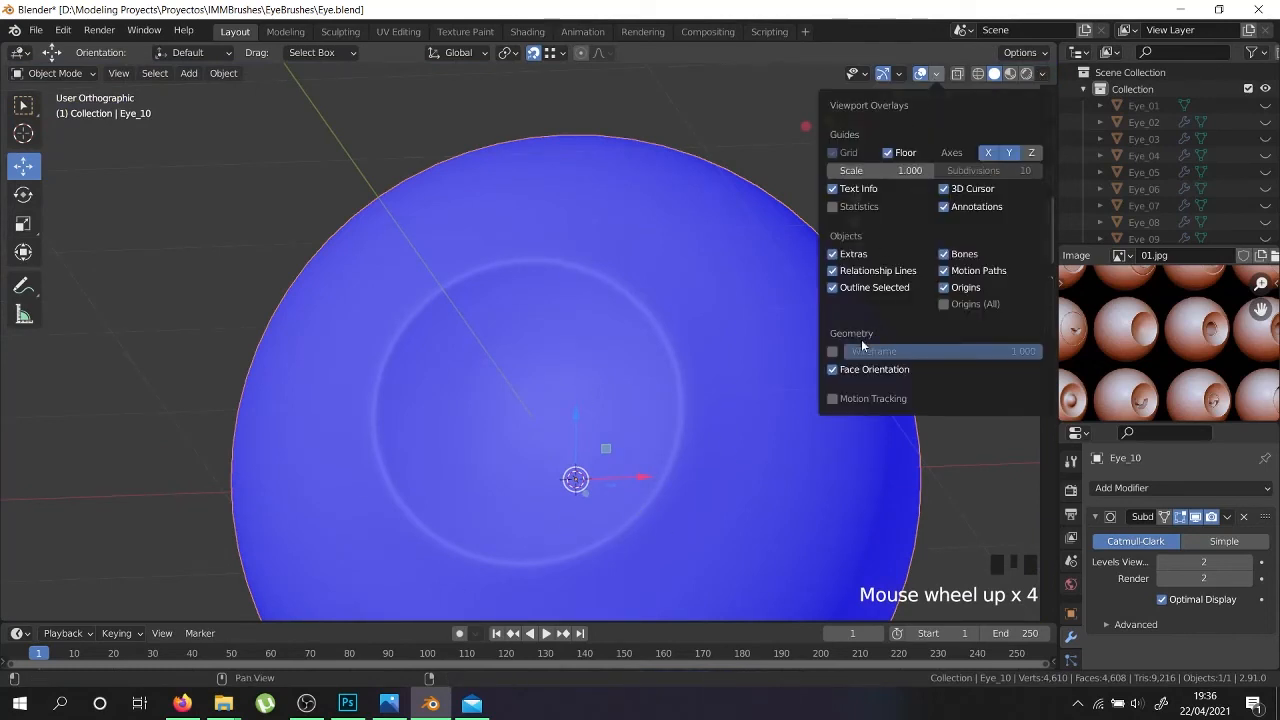
left_click(832, 370)
scroll(661, 470, "down", 6)
middle_click_drag(663, 429, 715, 500)
scroll(715, 500, "up", 4)
middle_click_drag(789, 451, 477, 362)
scroll(402, 410, "down", 2)
scroll(395, 411, "up", 3)
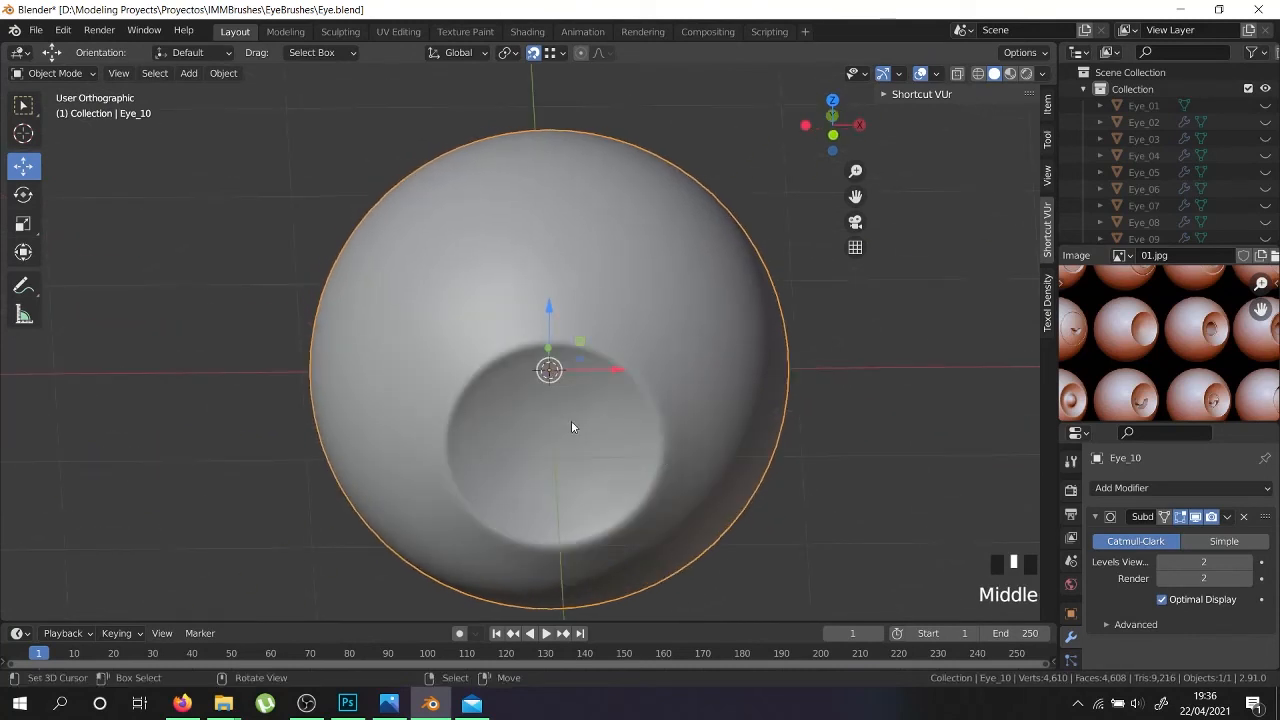
Select the edge loop just inside the iris rim of Eye_10 and edge-slide it along the concave surface
key("Tab")
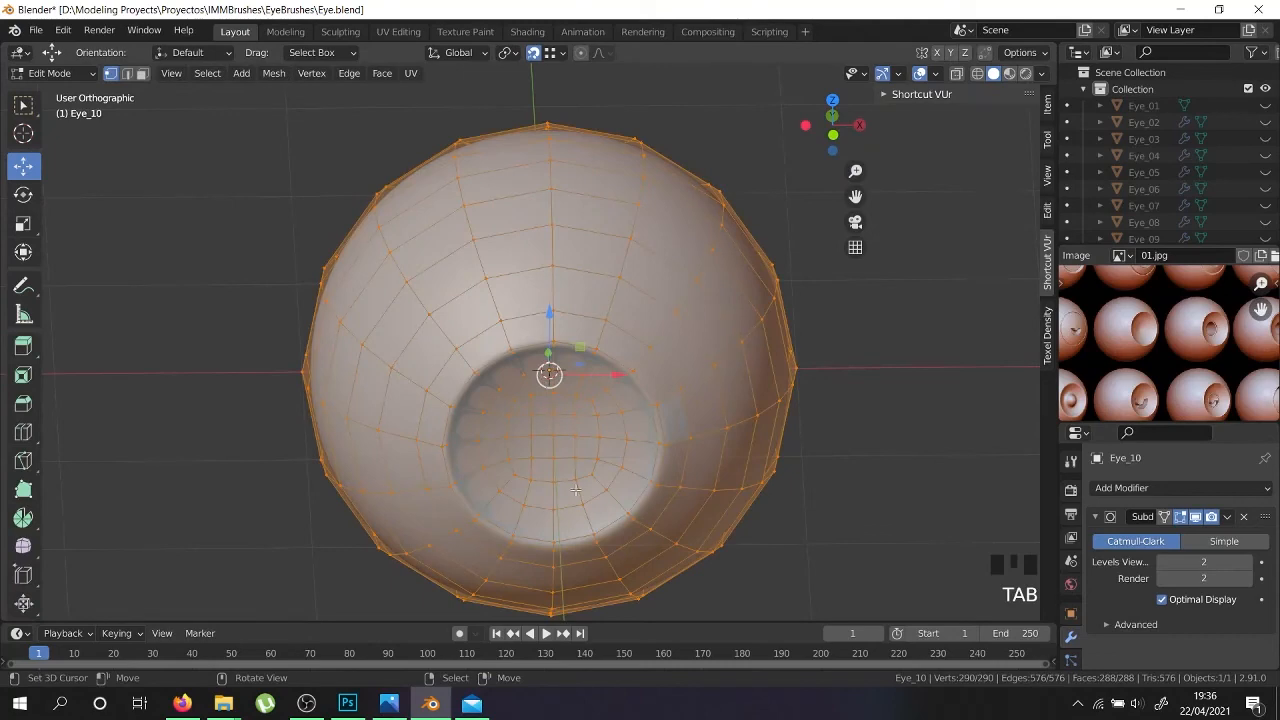
scroll(578, 500, "up", 4)
key("Tab")
key("Tab")
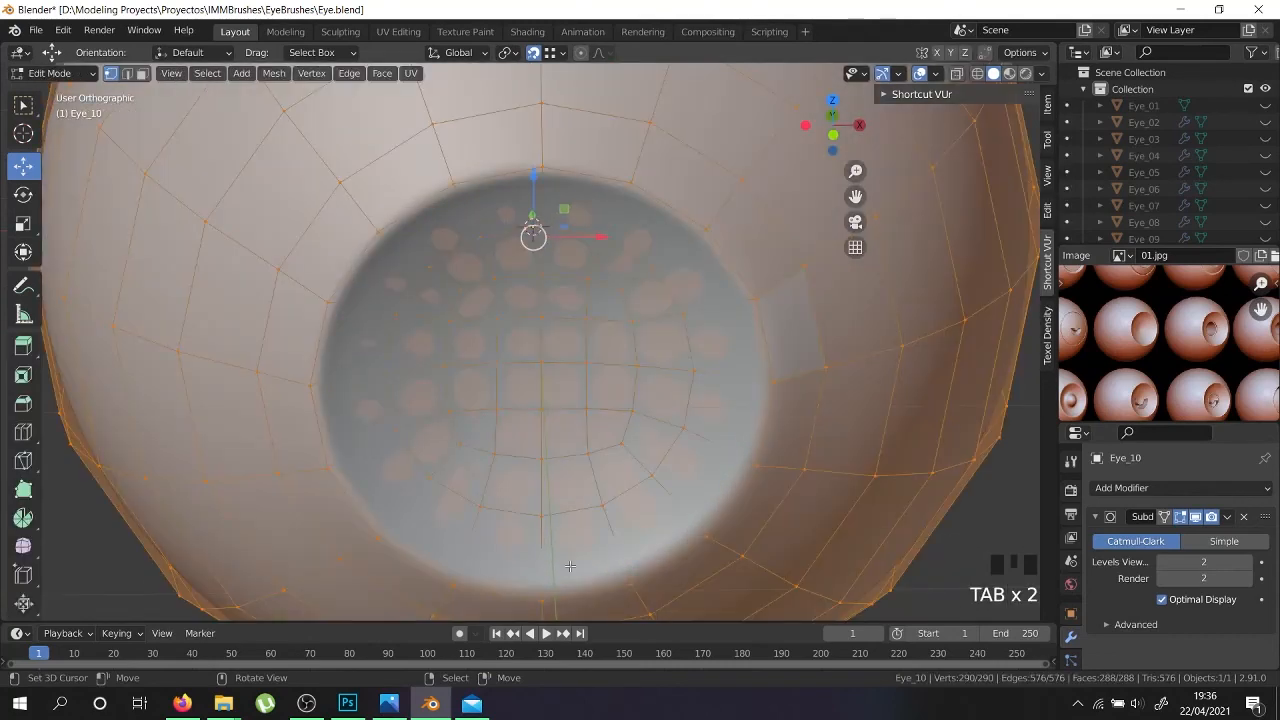
key("z")
right_click(559, 574)
mouse_move(570, 573)
middle_mouse_down()
mouse_move(655, 550)
mouse_move(618, 544)
middle_mouse_up()
key("z")
right_click(595, 567, "alt+shift")
scroll(619, 526, "up", 3)
key("g")
key("g")
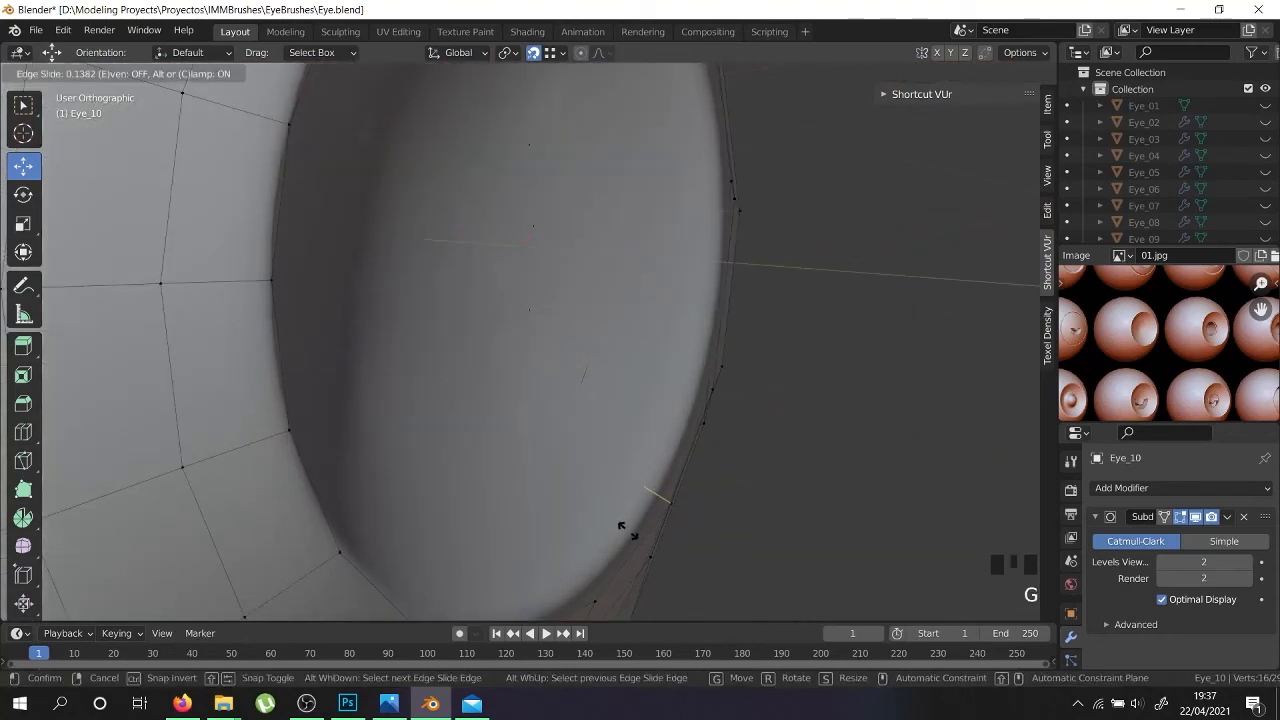
left_click(626, 500)
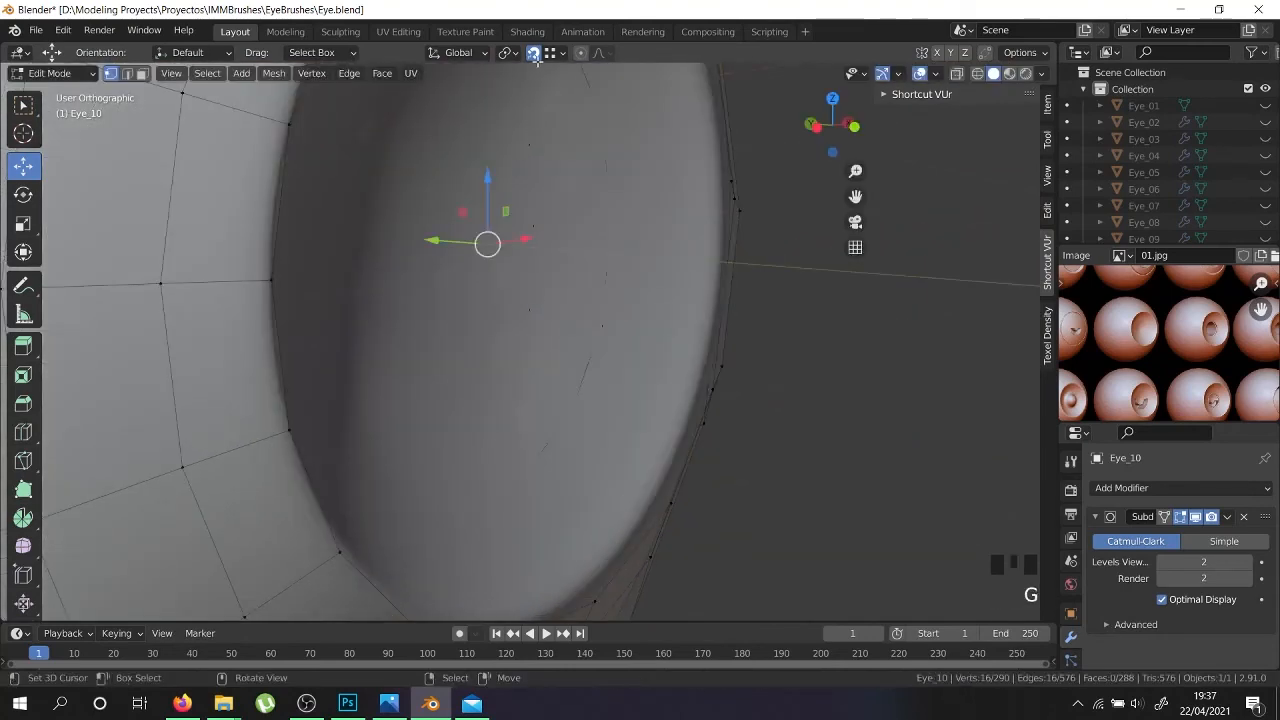
Disable snapping, edge-slide the selected loop close to the iris rim, and check the smoothed result
key("g")
key("g")
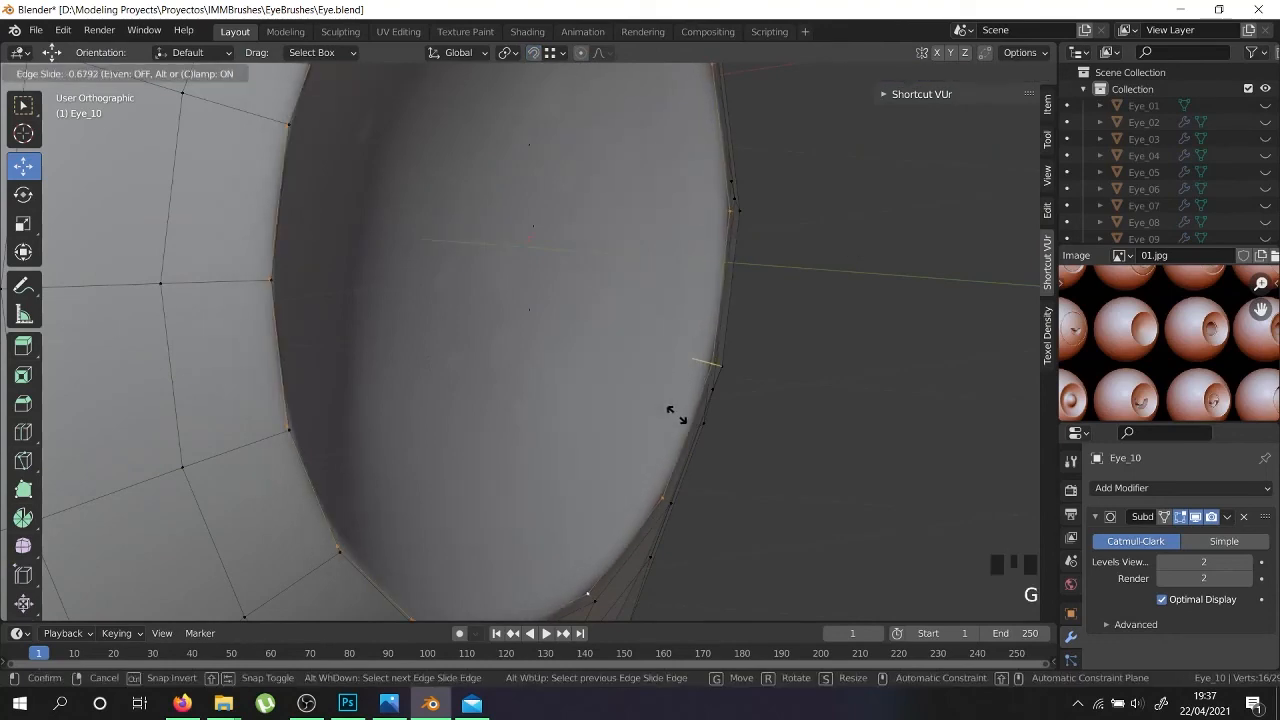
left_click(662, 409)
scroll(657, 411, "down", 3)
key("Tab")
middle_click_drag(655, 414, 540, 442)
scroll(540, 442, "down", 3)
key("Tab")
Select the middle edge loop of the iris cavity, between the rim and the central grid
scroll(421, 470, "up", 3)
right_click(421, 498)
right_click(421, 500, "alt+shift")
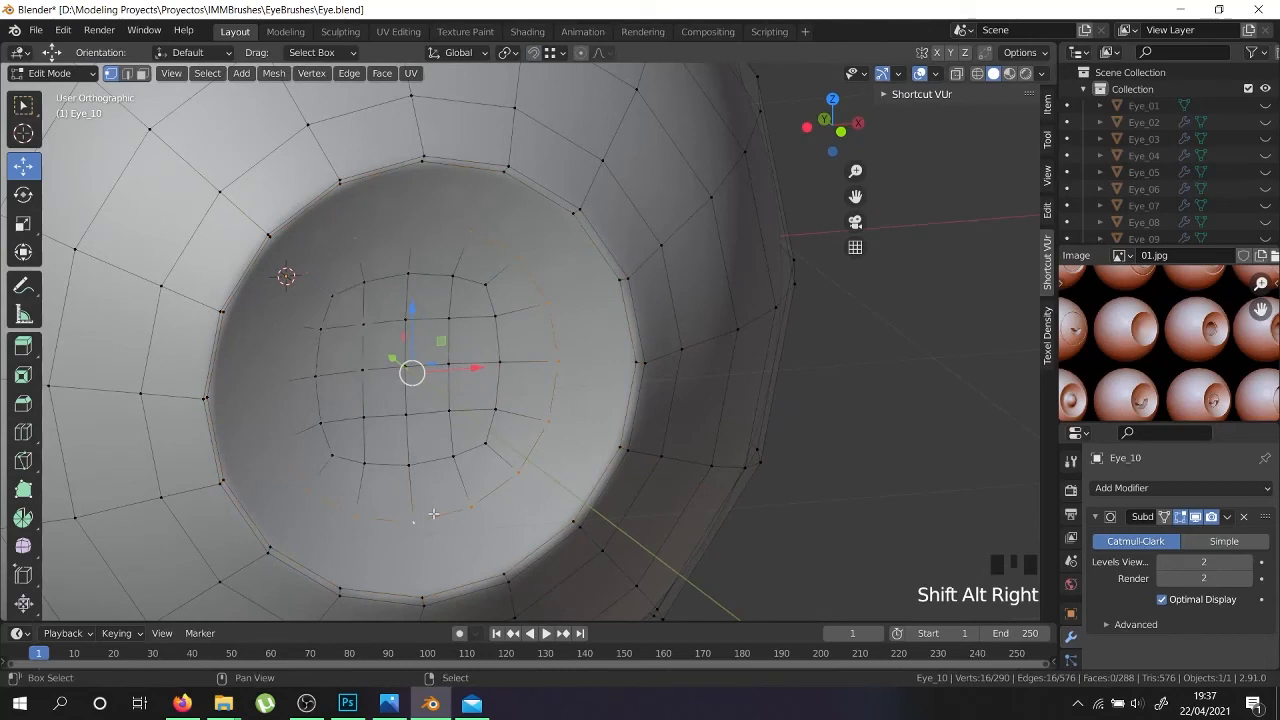
Try to edge-slide the selected middle loop inward toward the centre of the cavity, and undo the slide
scroll(421, 500, "up", 2)
key("g")
key("g")
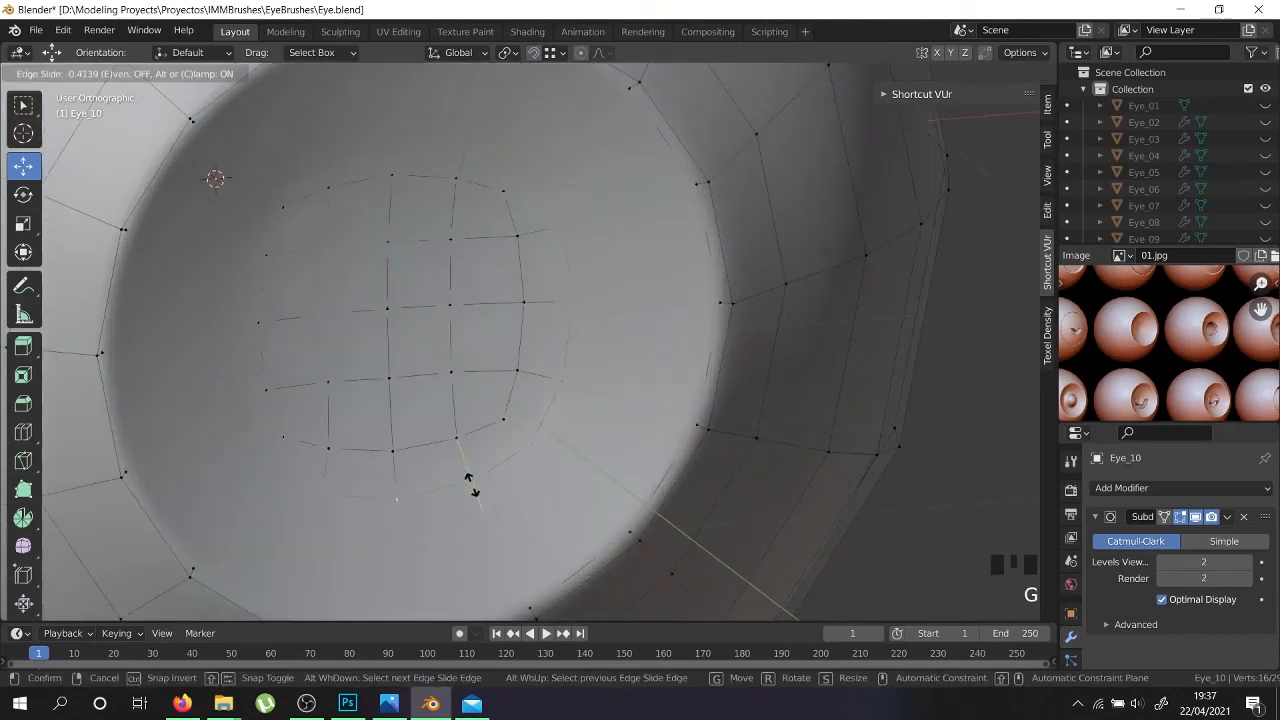
left_click(470, 486)
scroll(470, 480, "down", 2)
key("Tab")
scroll(460, 438, "down", 3)
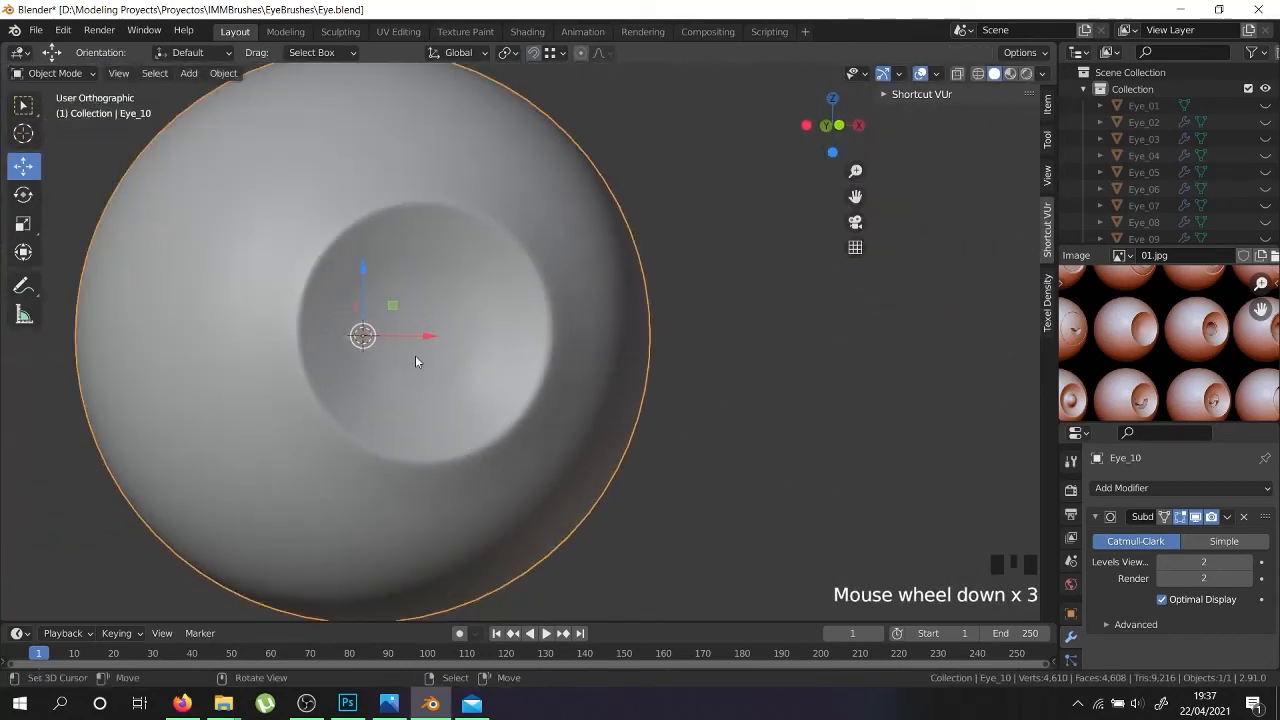
key("Tab")
key("ctrl+z")
key("ctrl+z")
key("ctrl+z")
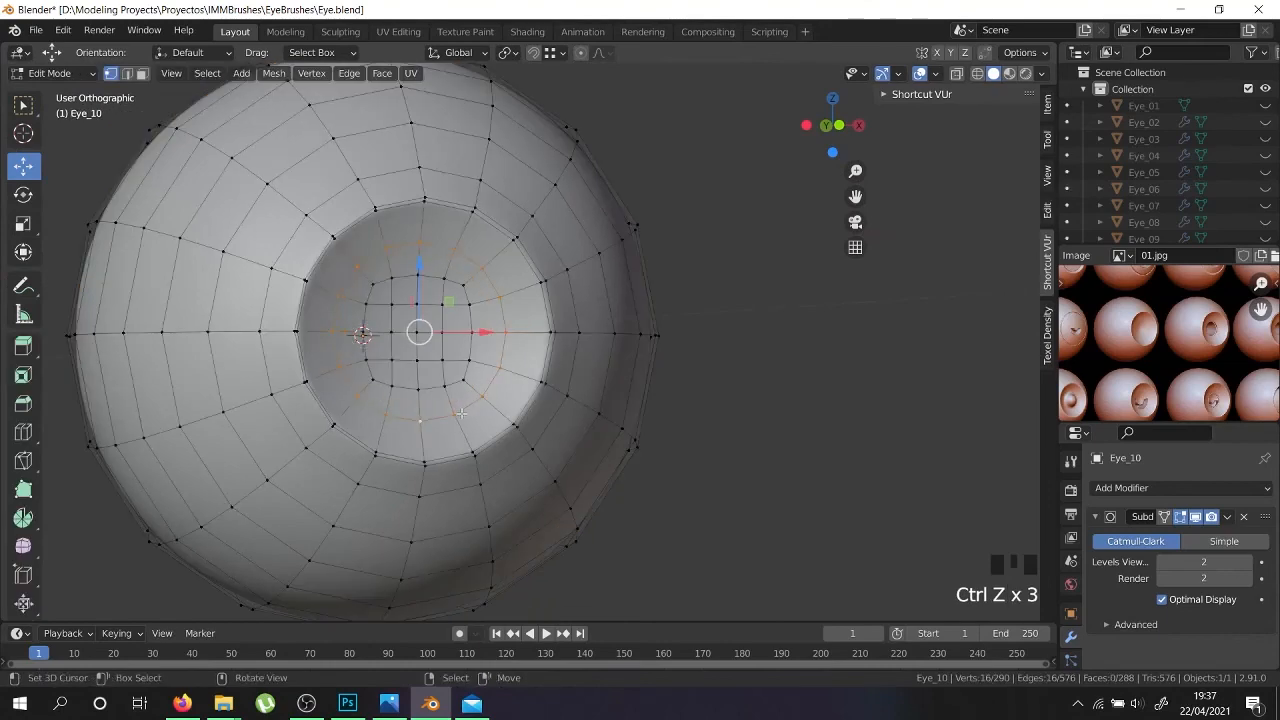
Edge-slide the selected middle loop of the cavity slightly outward toward the iris rim, by about 0.16
scroll(455, 415, "up", 4)
key("g")
key("g")
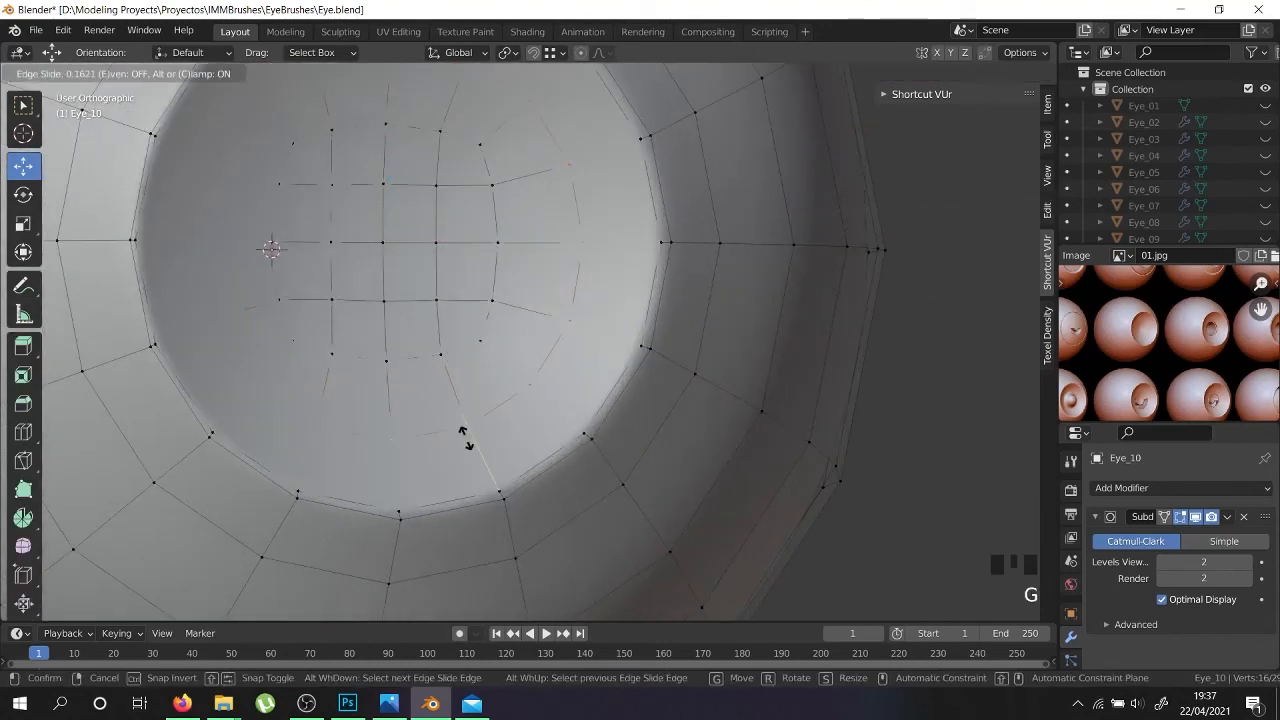
left_click(469, 441)
Select the loop bordering the central grid of the cavity and edge-slide it outward by about 0.18
right_click(449, 363)
right_click(457, 350, "alt+shift")
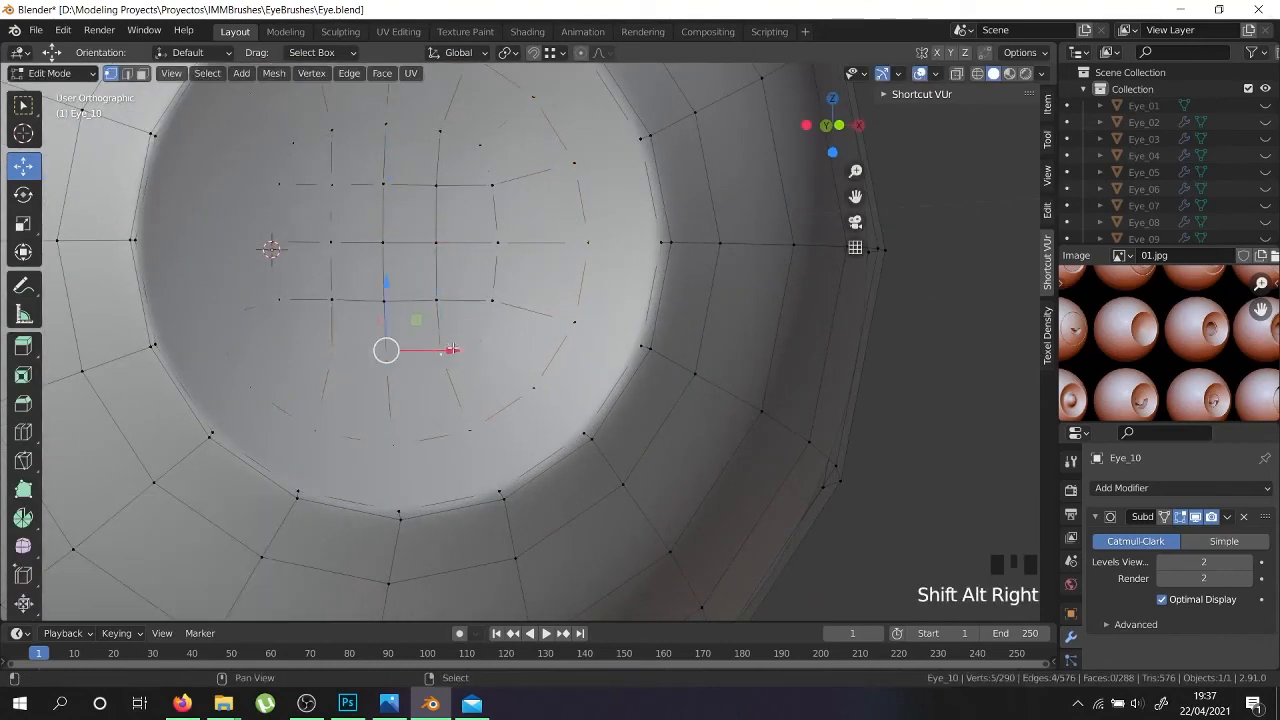
middle_click_drag(468, 318, 516, 446, "shift")
right_click(534, 389, "alt+shift")
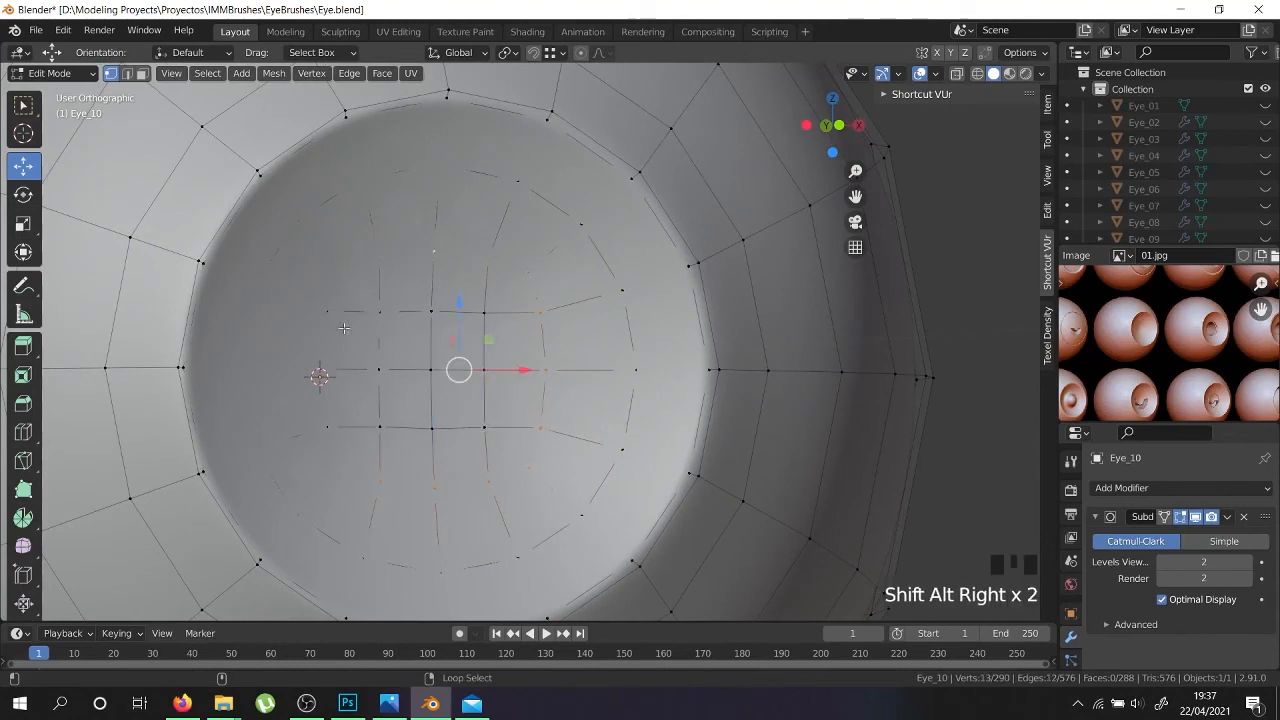
key("g")
key("g")
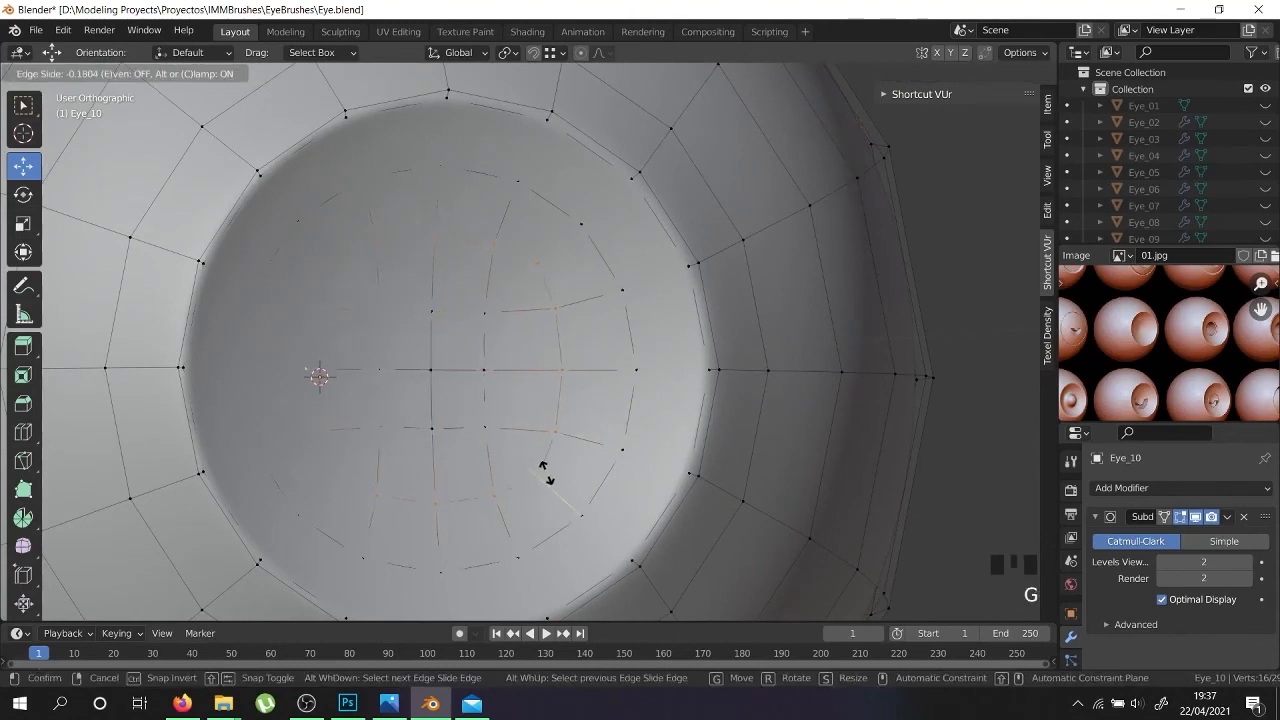
left_click(545, 470)
Inspect the smoothed Eye_10 in Object Mode from several angles, including the right side view, to check its concave iris
key("Tab")
scroll(545, 467, "down", 6)
middle_click_drag(464, 518, 391, 455)
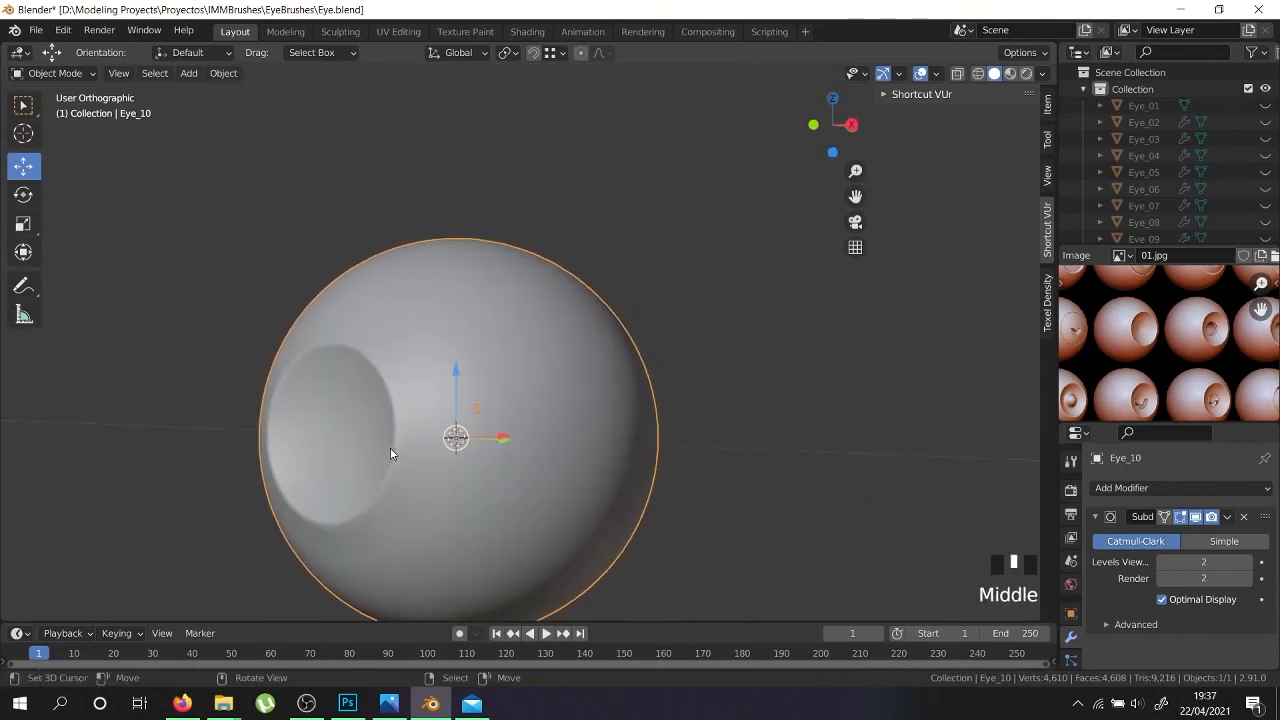
key("KP_3")
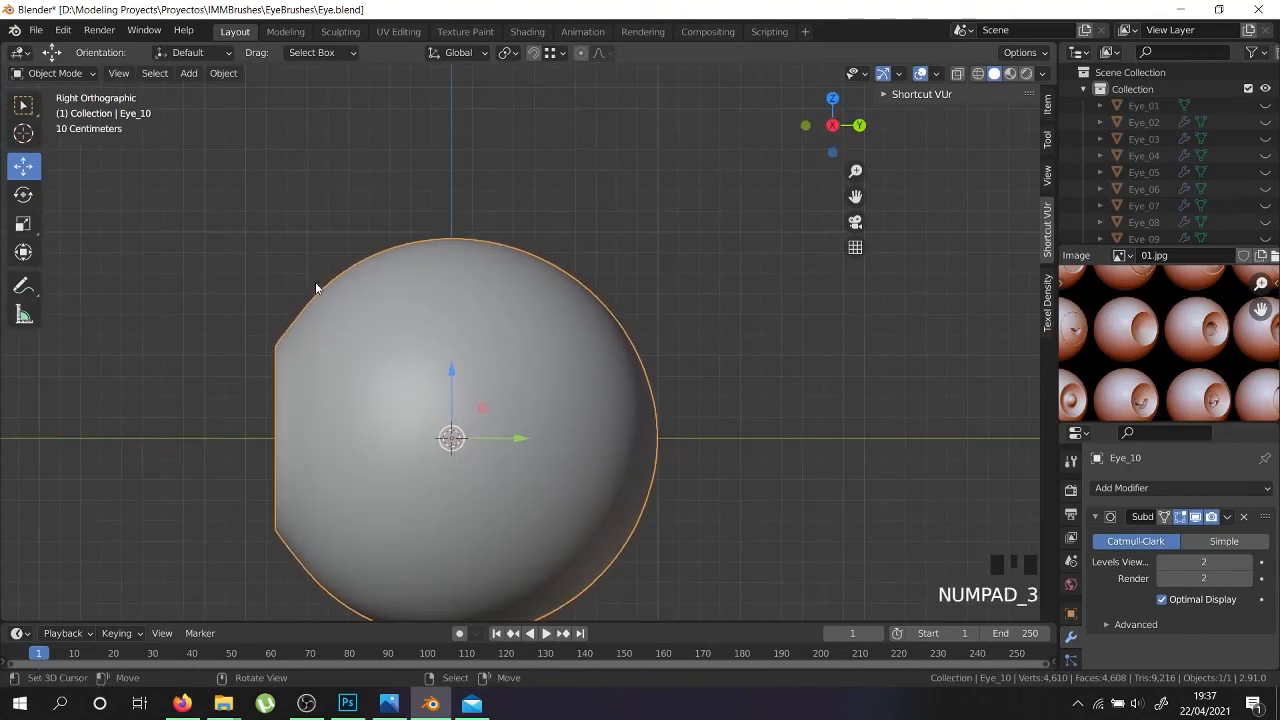
middle_click_drag(230, 466, 378, 460)
scroll(487, 485, "down", 3)
middle_click_drag(491, 486, 760, 390)
scroll(1265, 168, "down", 2)
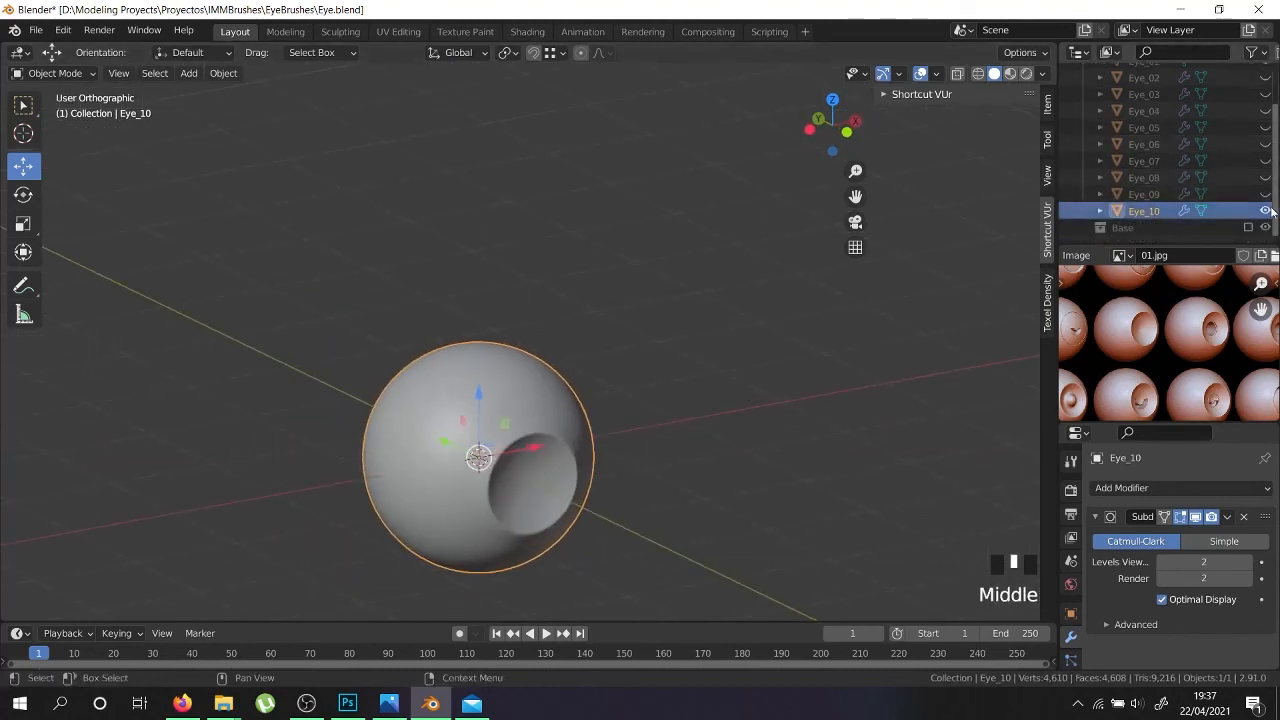